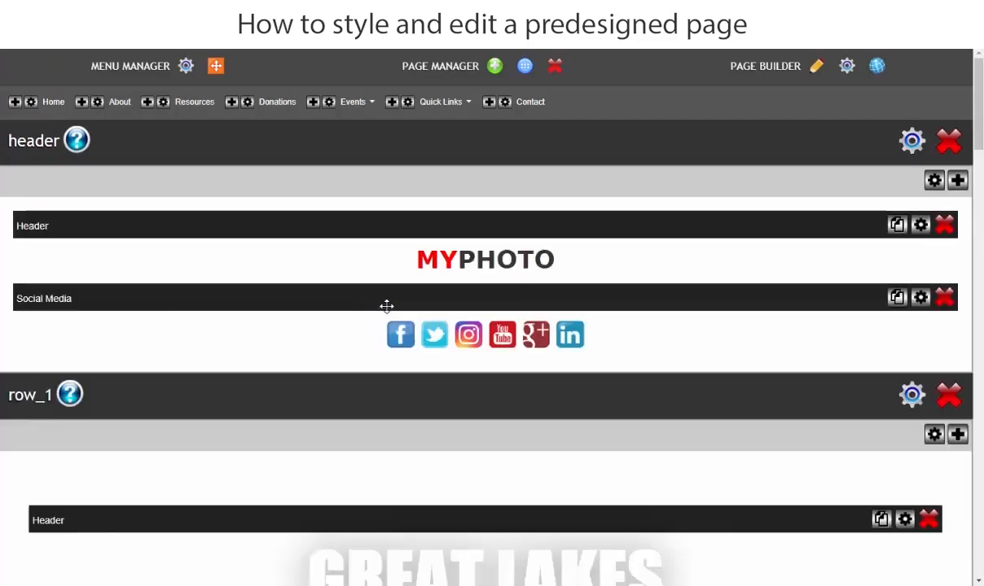
scroll(387, 306, "down", 5)
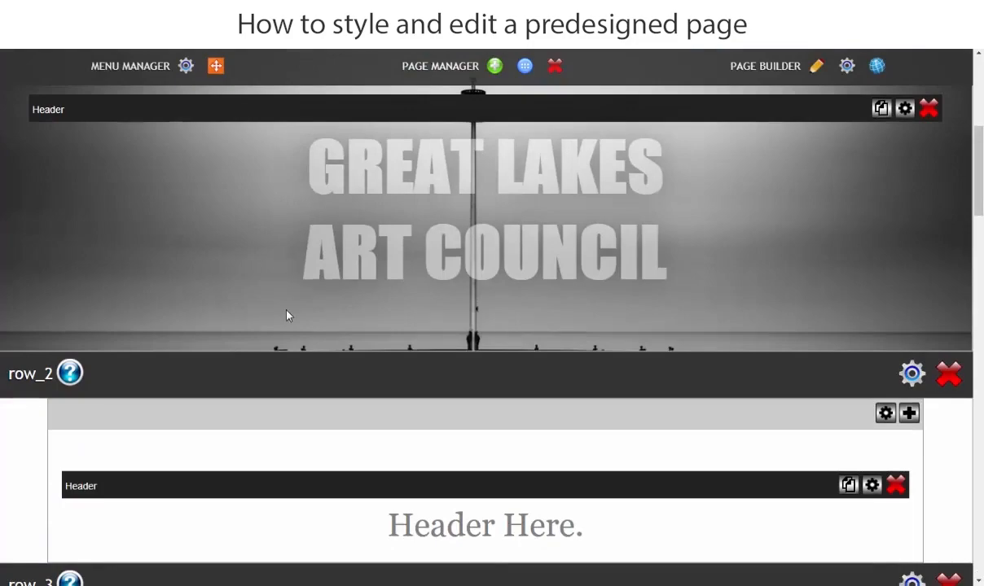
scroll(286, 316, "up", 3)
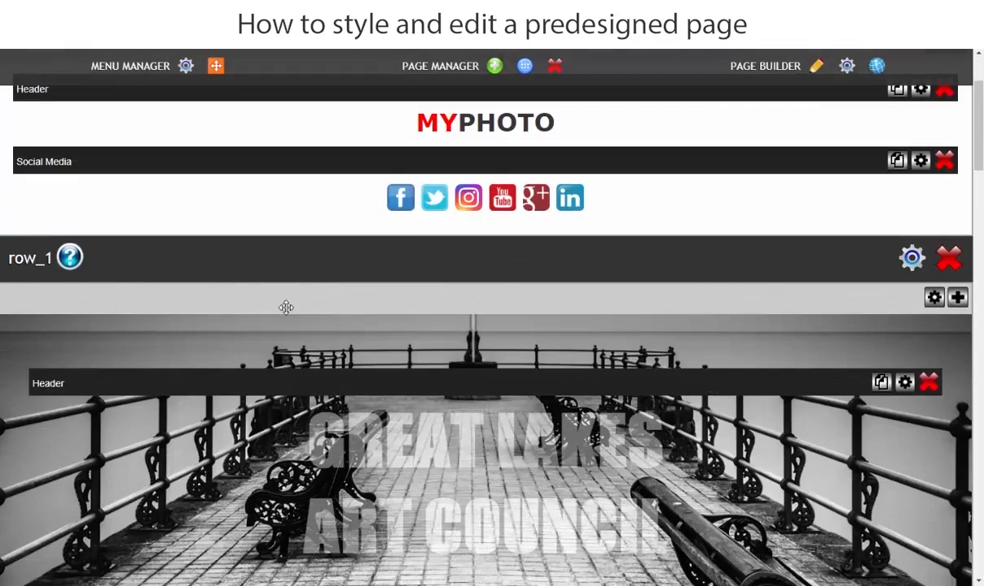
scroll(287, 313, "up", 2)
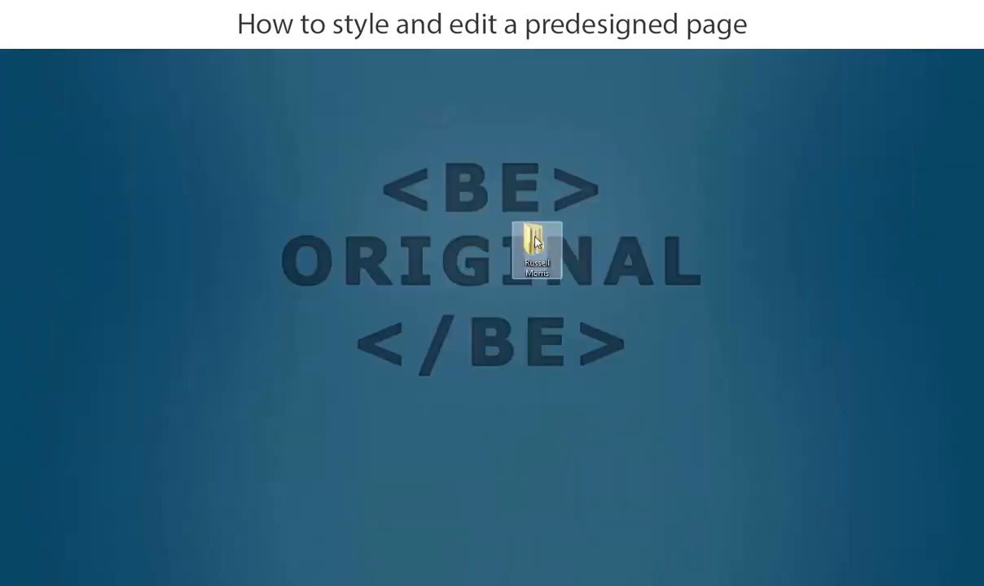
Open the Home Page Word document from the 1.Home folder of the client's desktop folder and enlarge the document window vertically.
double_click(536, 241)
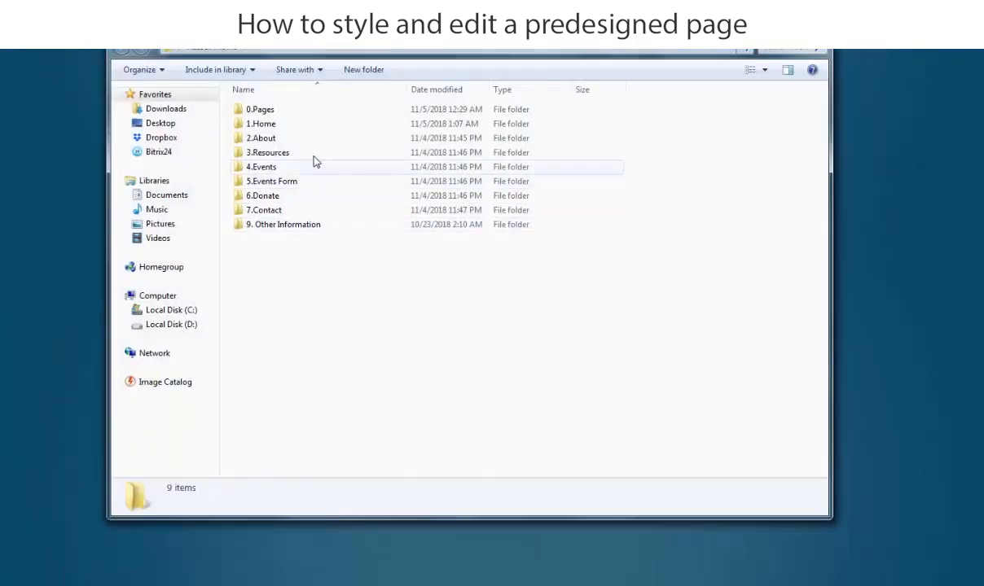
double_click(264, 131)
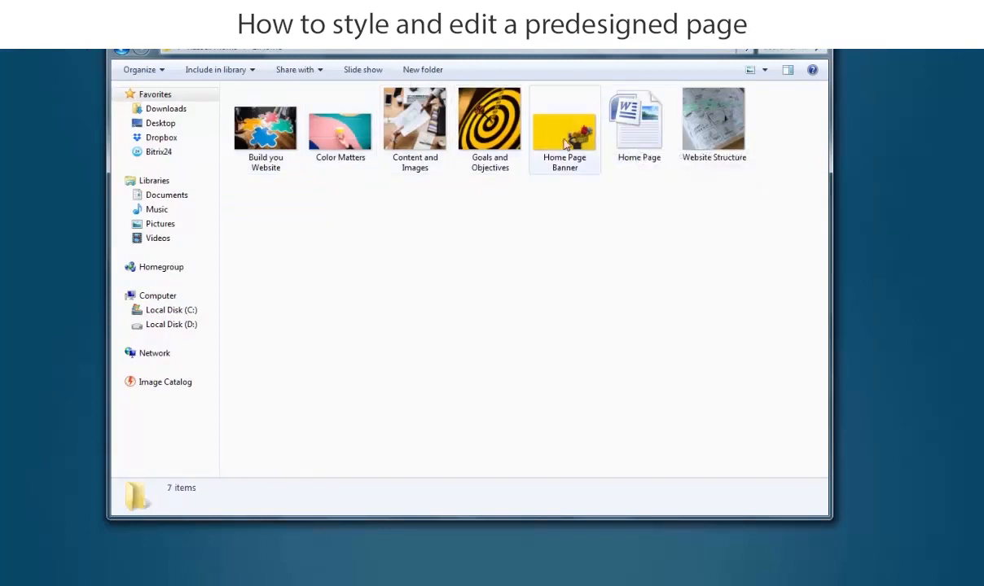
left_click(633, 136)
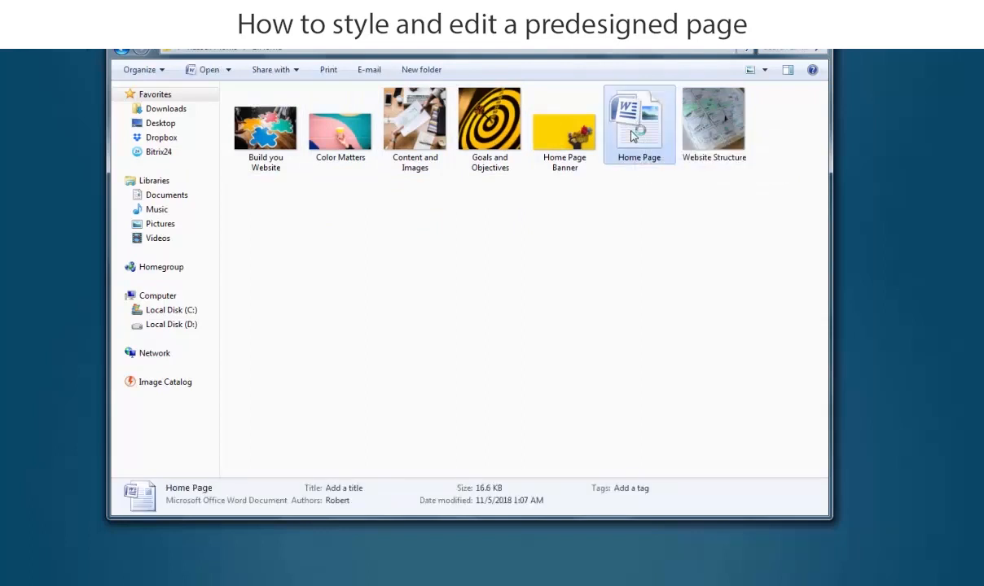
double_click(632, 136)
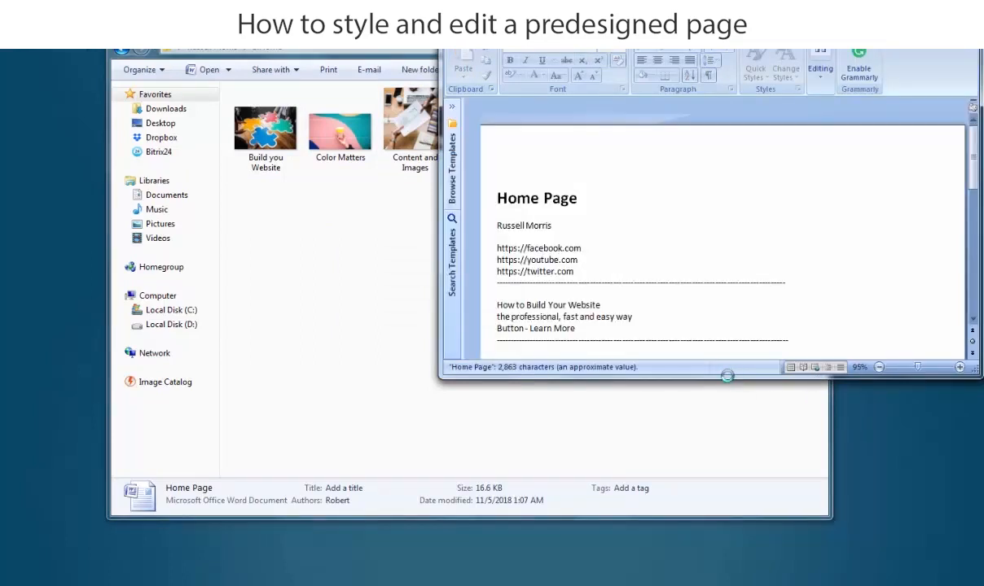
left_click_drag(726, 373, 716, 584)
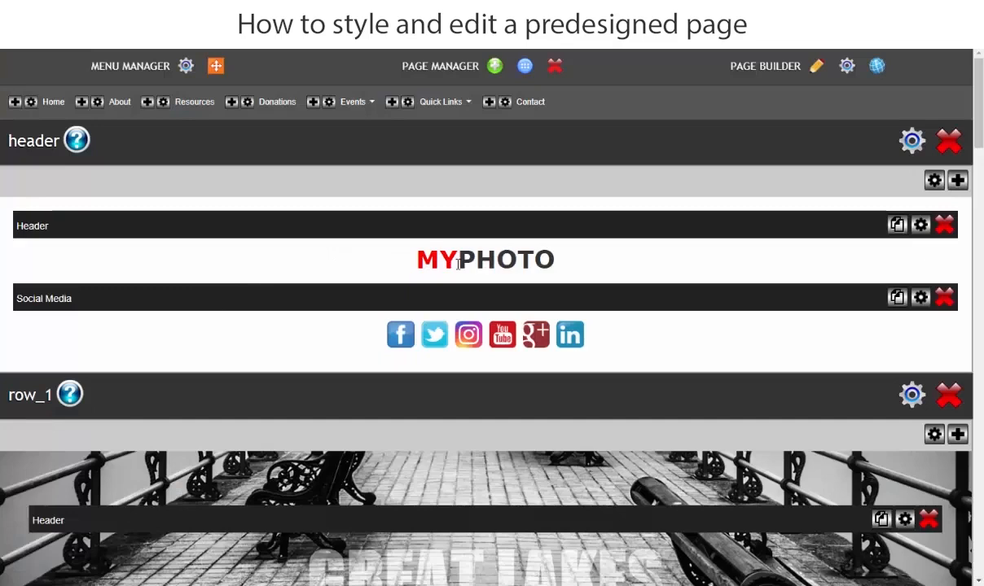
Check the site owner's name in the Word document, then replace the Y of MYPHOTO in the page header with the first name.
key("alt+Tab")
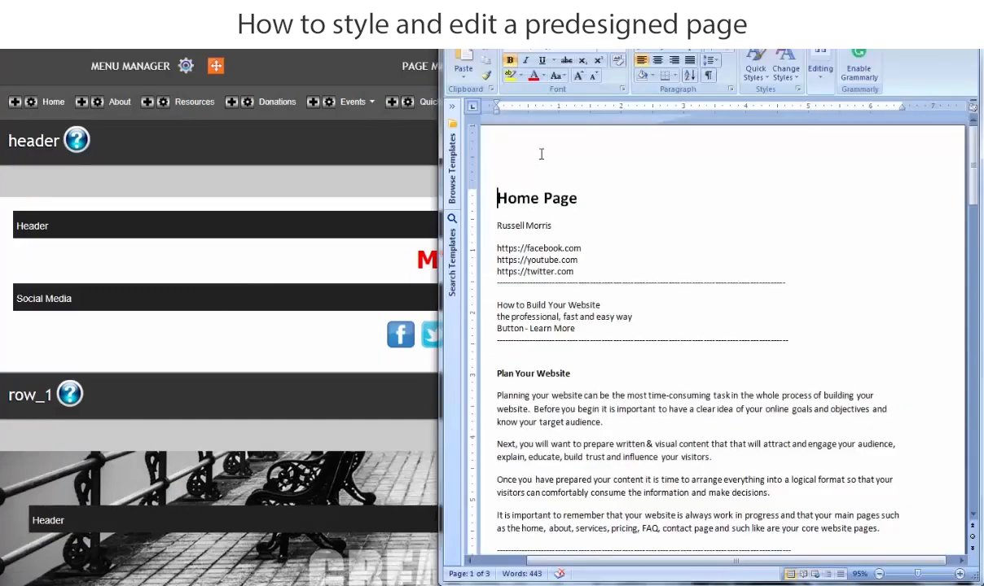
left_click(231, 261)
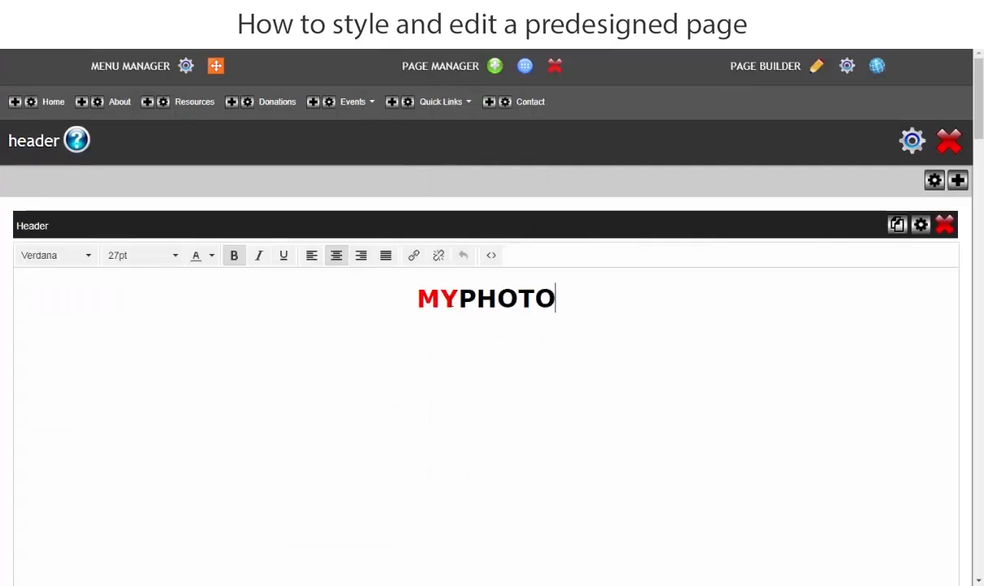
left_click(461, 295)
key("BackSpace")
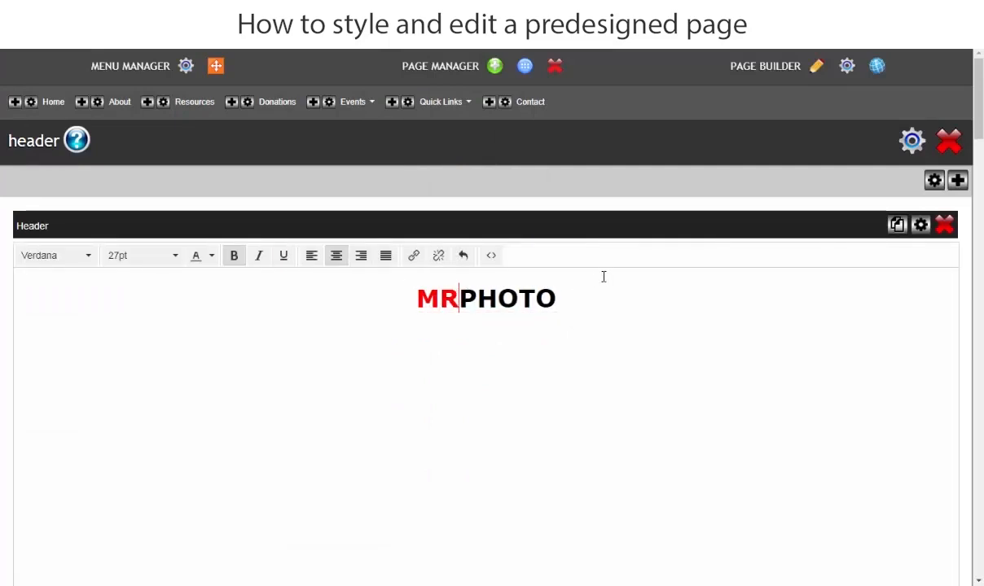
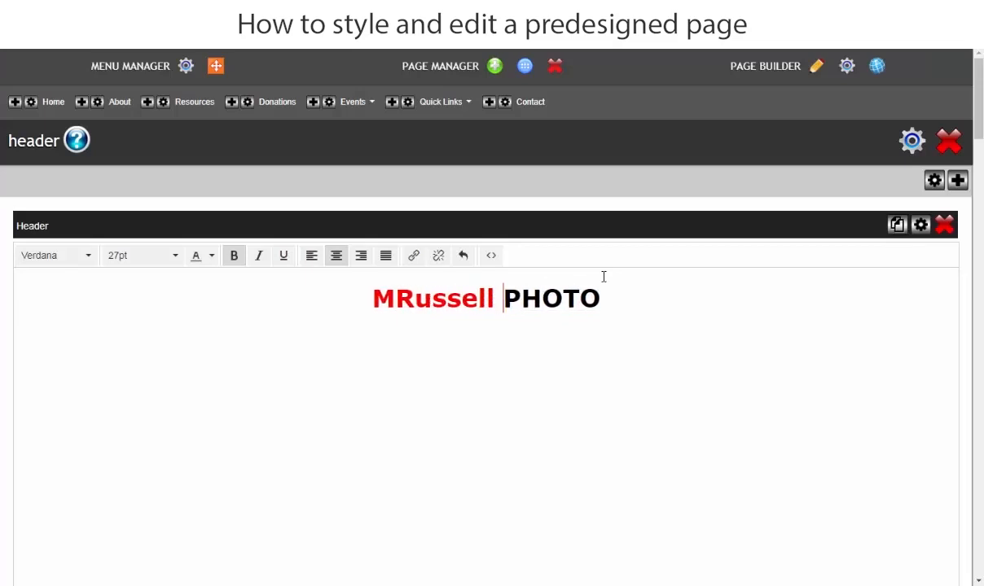
Replace PHOTO in the header with the owner's last name and delete the leftover M before the first name.
left_click(551, 298)
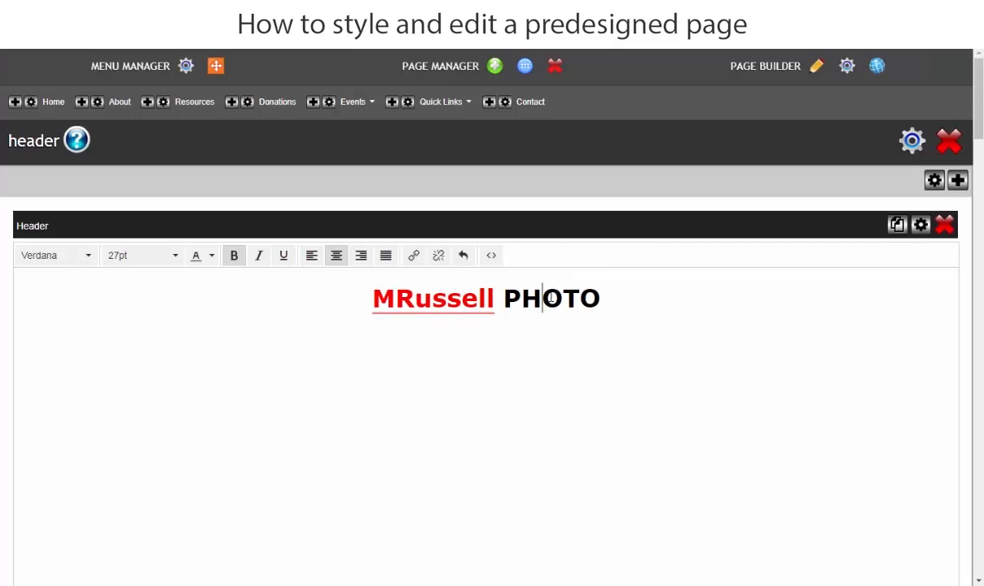
key("BackSpace")
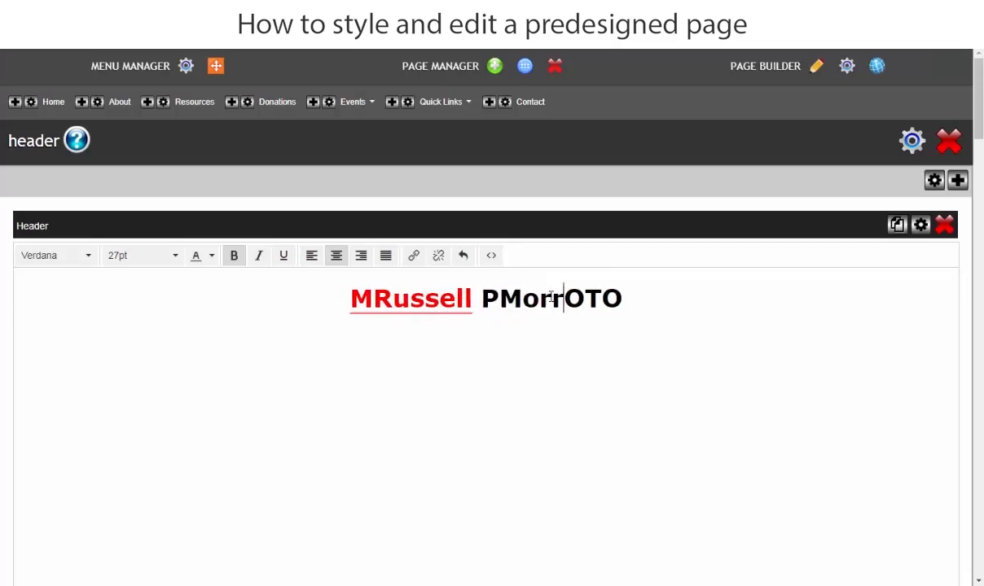
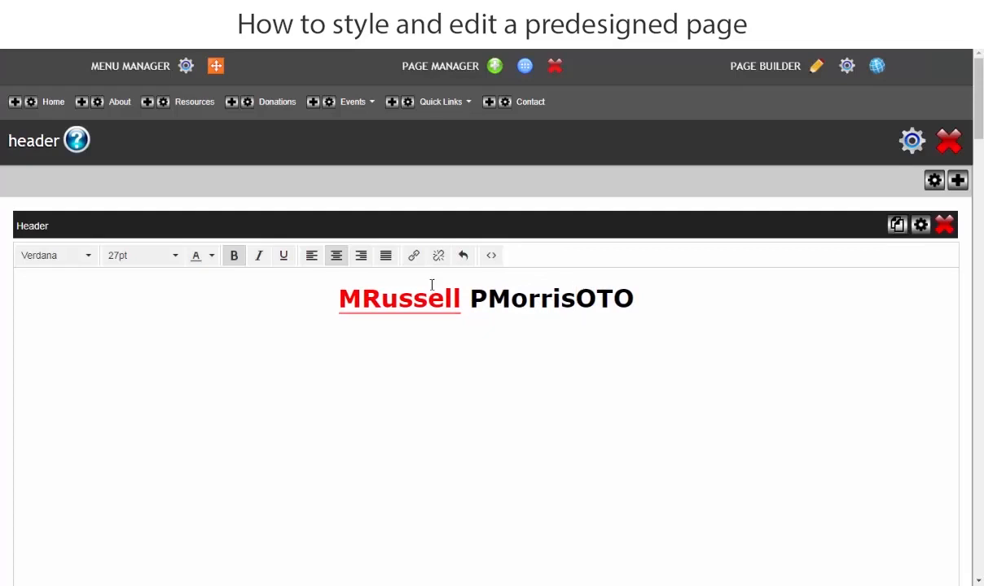
left_click(487, 298)
key("BackSpace")
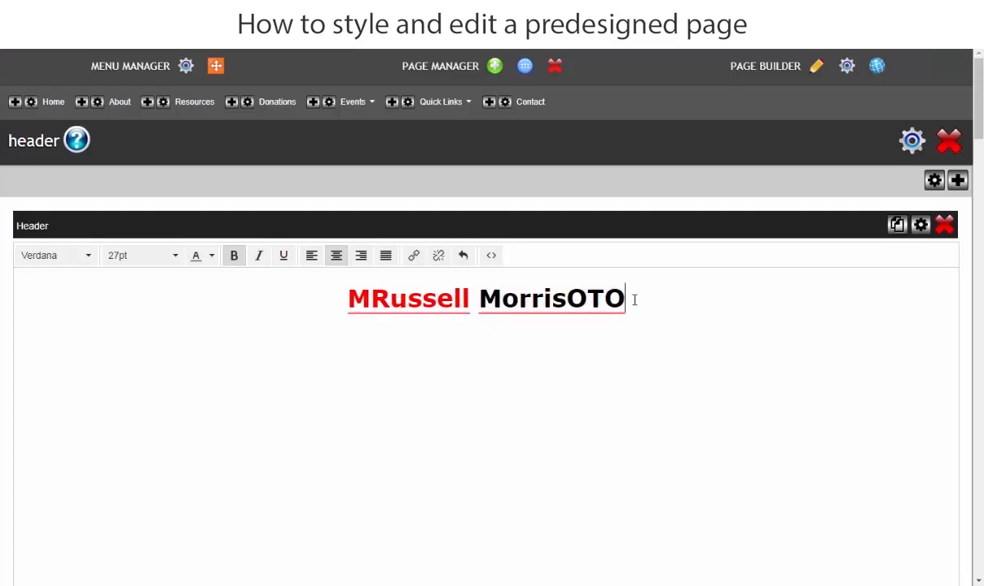
key("BackSpace")
key("BackSpace")
key("BackSpace")
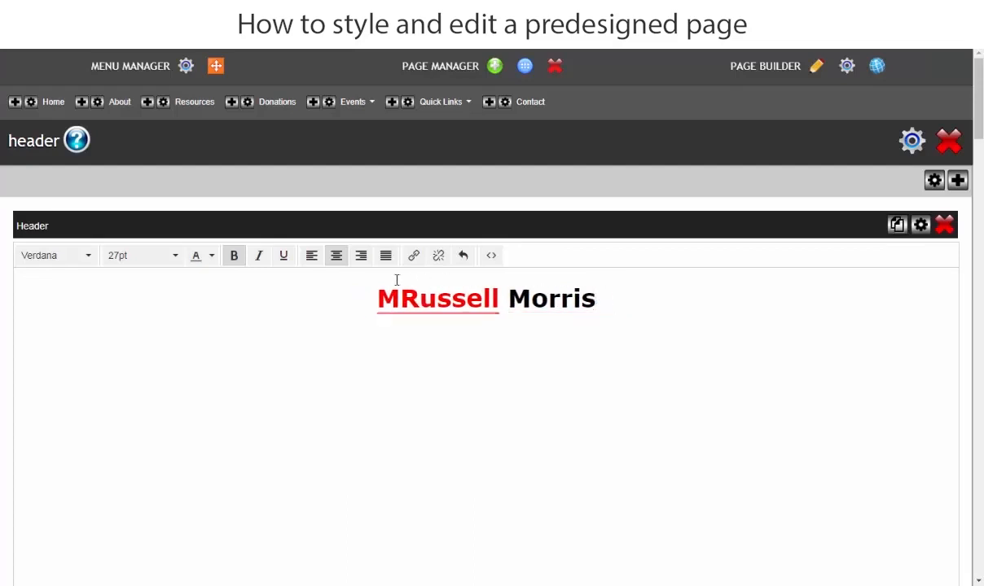
left_click(401, 298)
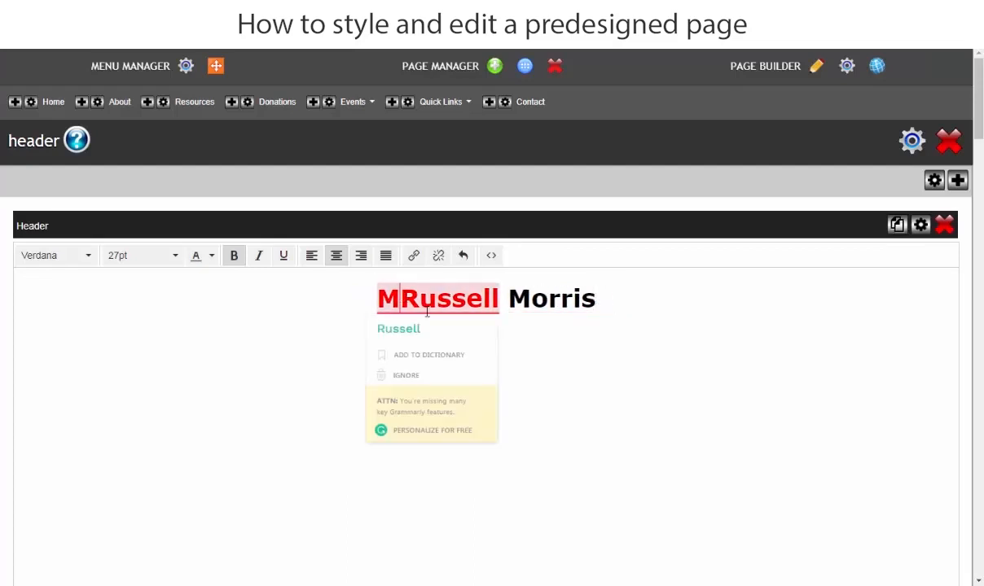
key("BackSpace")
Format the whole header name in Arial at 42px and save the change.
left_click(592, 306)
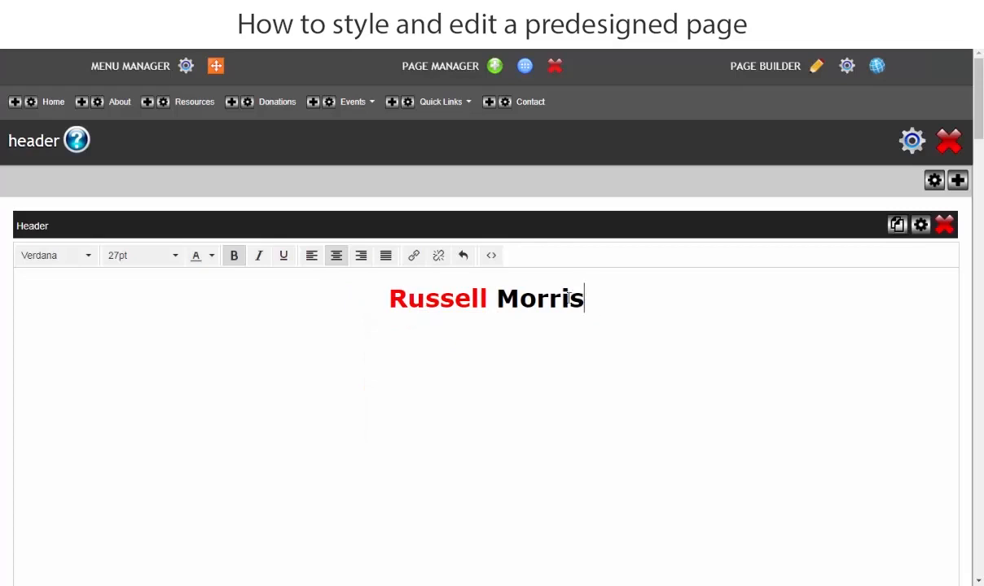
left_click_drag(586, 299, 392, 303)
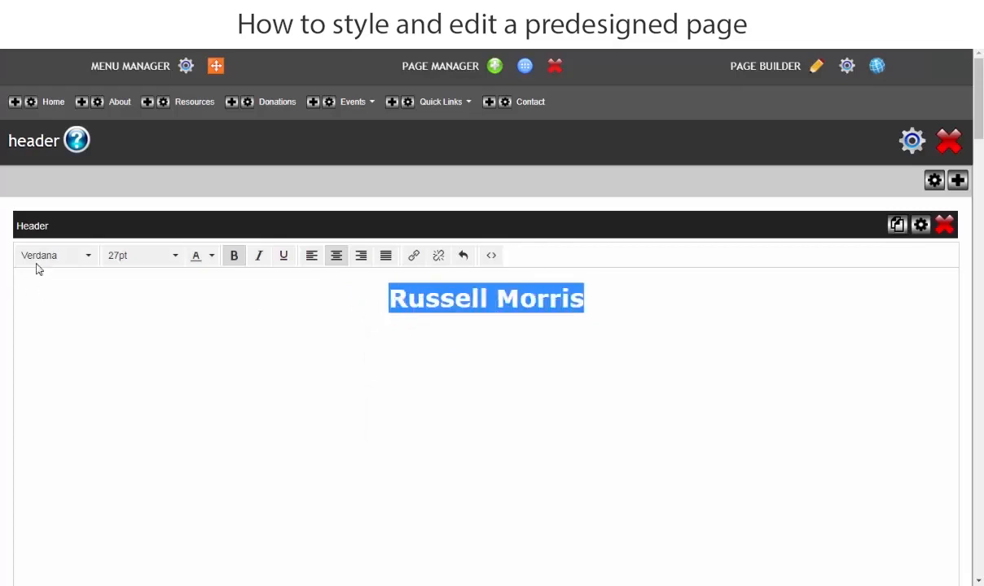
left_click(68, 257)
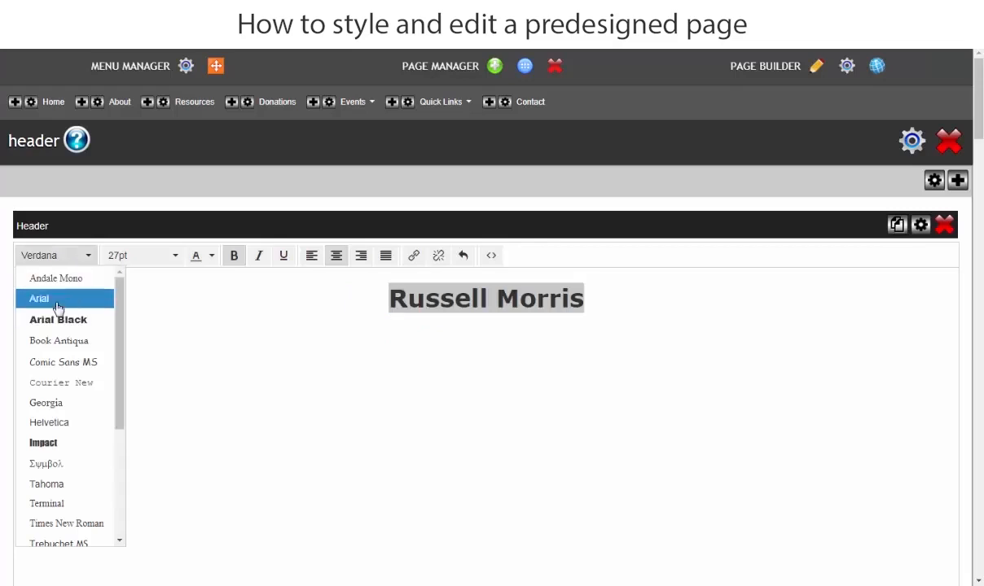
left_click(58, 305)
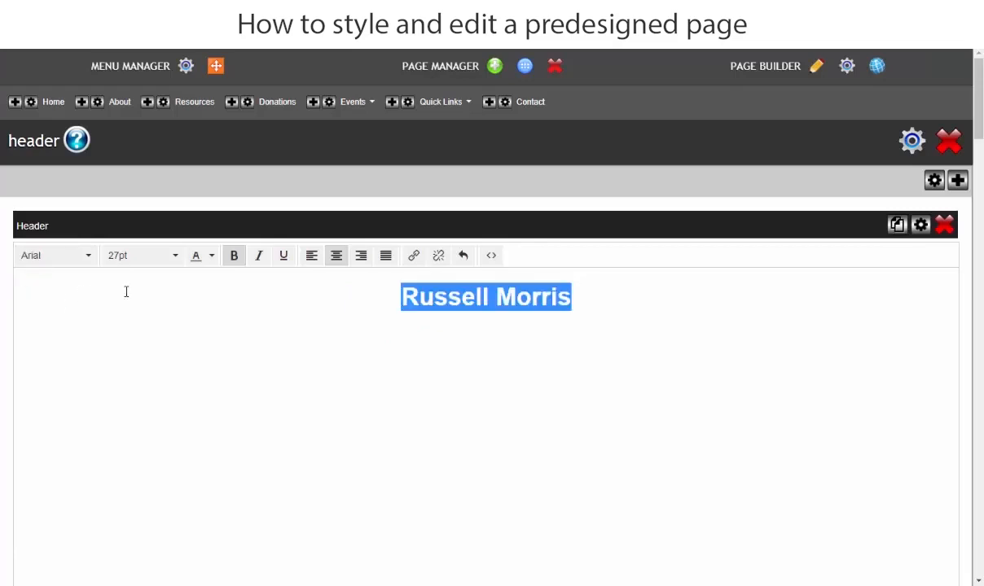
left_click(175, 259)
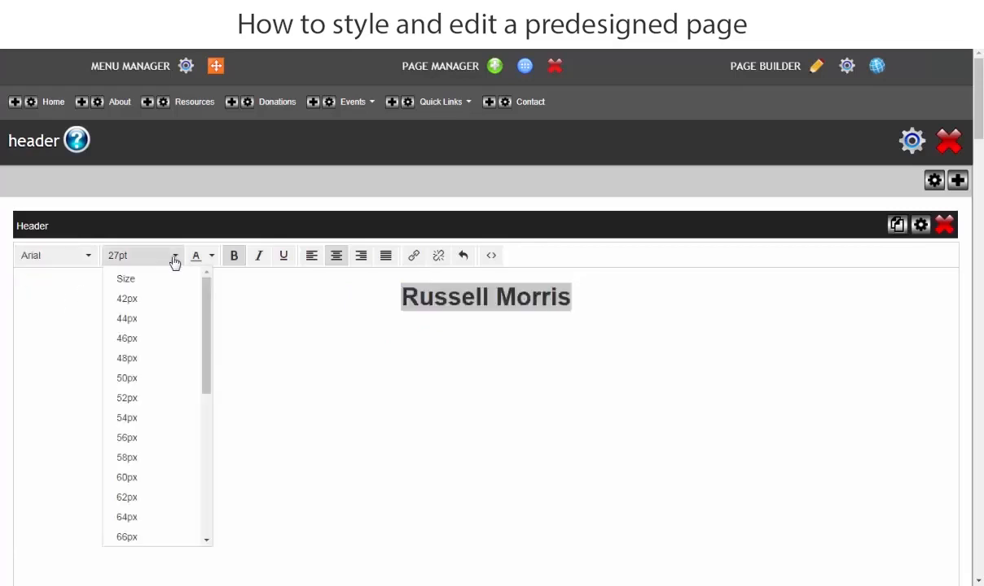
left_click(127, 300)
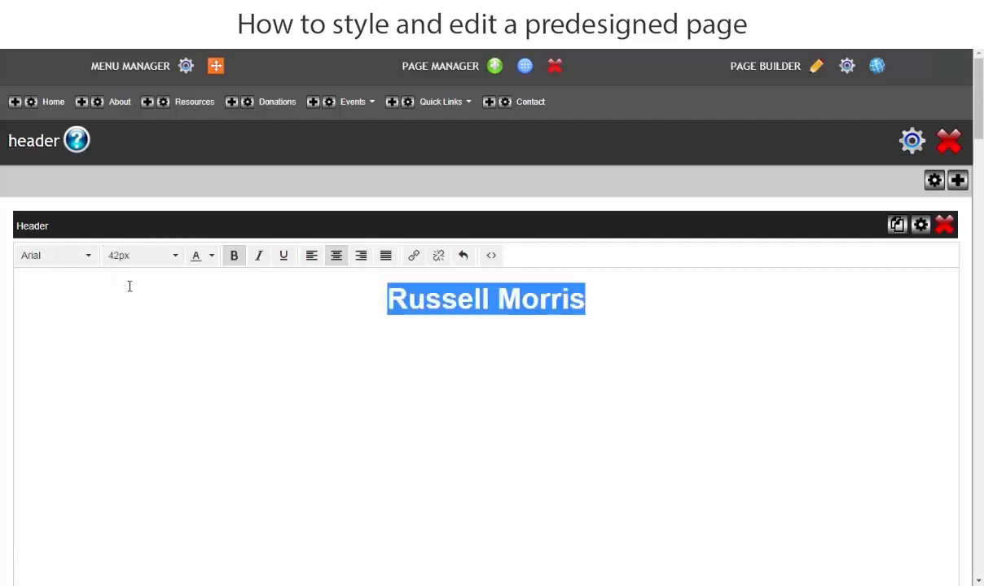
left_click(3, 234)
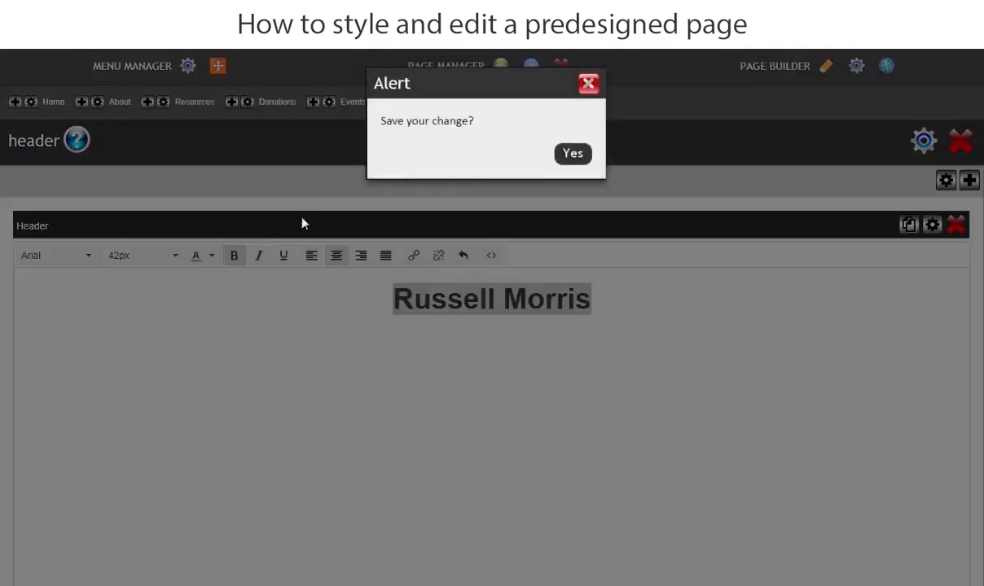
left_click(573, 154)
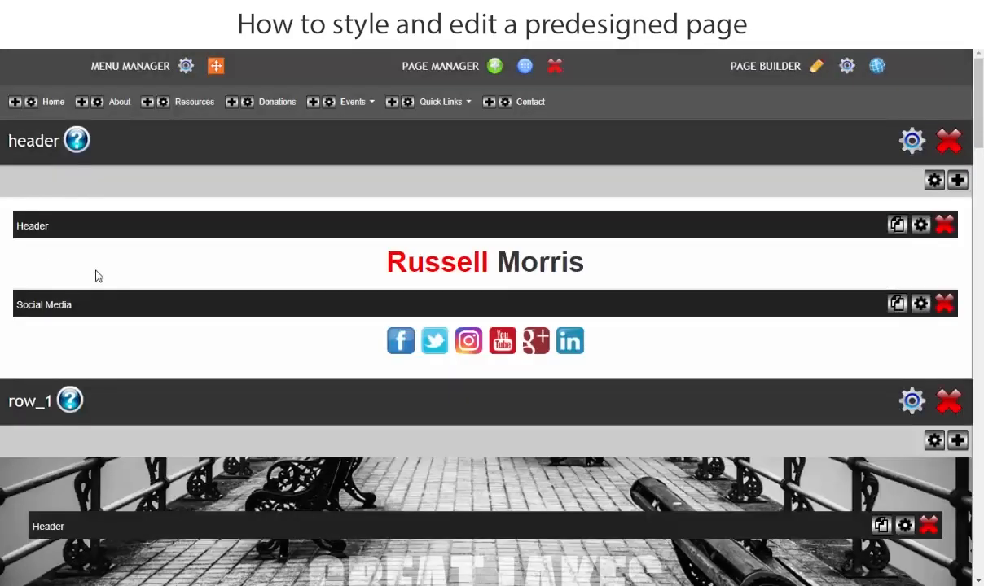
Disable the LinkedIn, Instagram and Google+ icons in the header's social media block, set the icon size to Large (75/75) and apply.
scroll(94, 277, "down", 3)
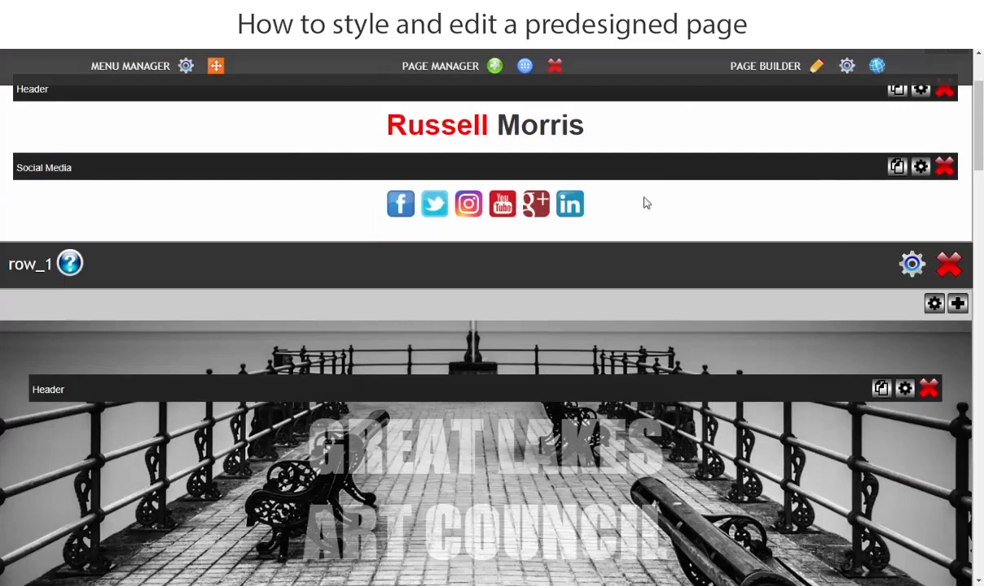
left_click(922, 168)
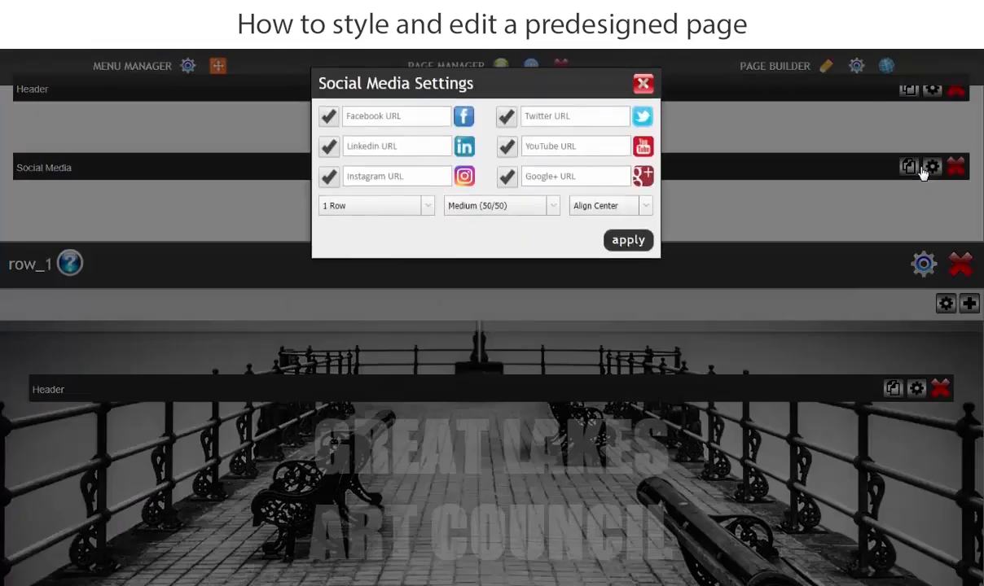
left_click(327, 151)
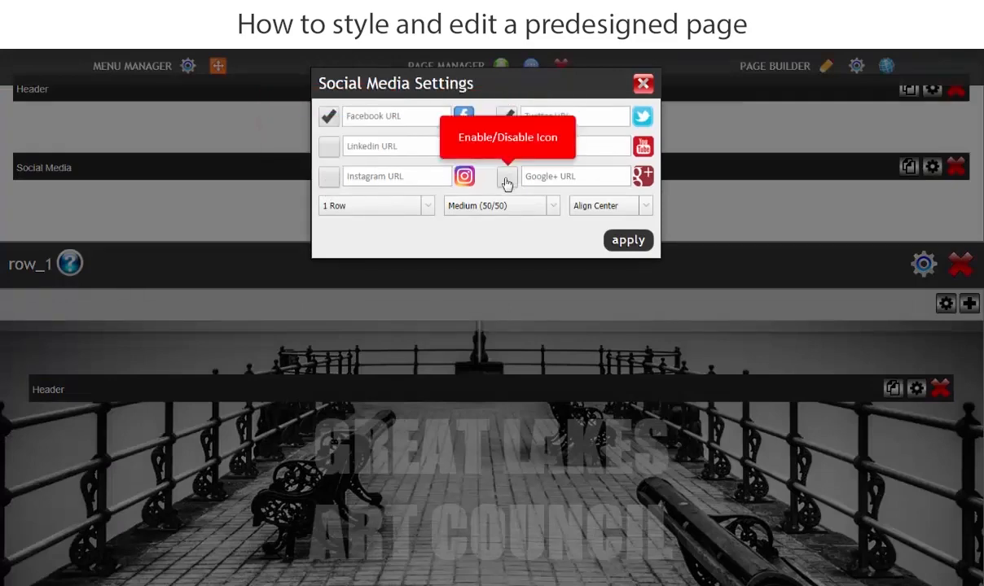
left_click(553, 209)
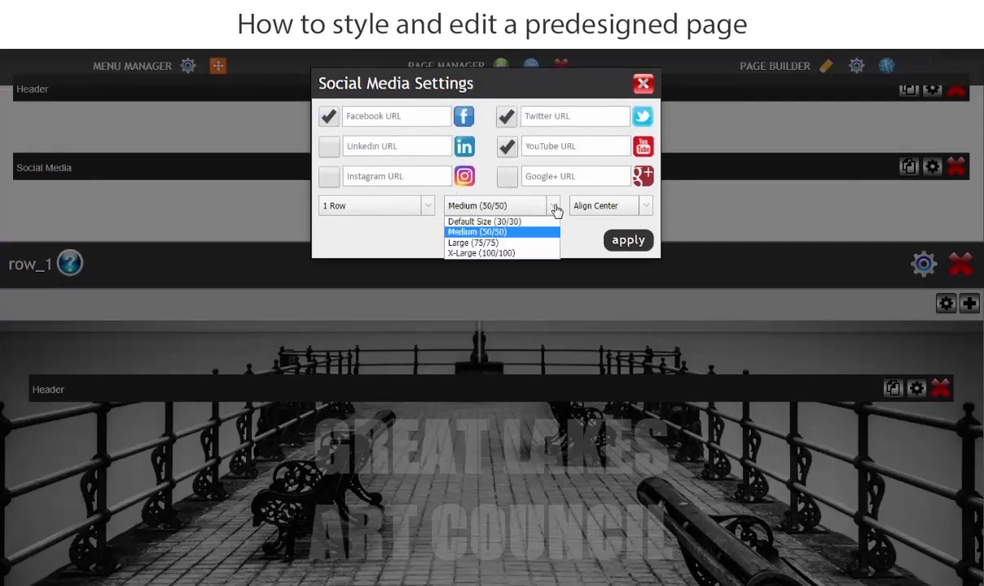
left_click(505, 246)
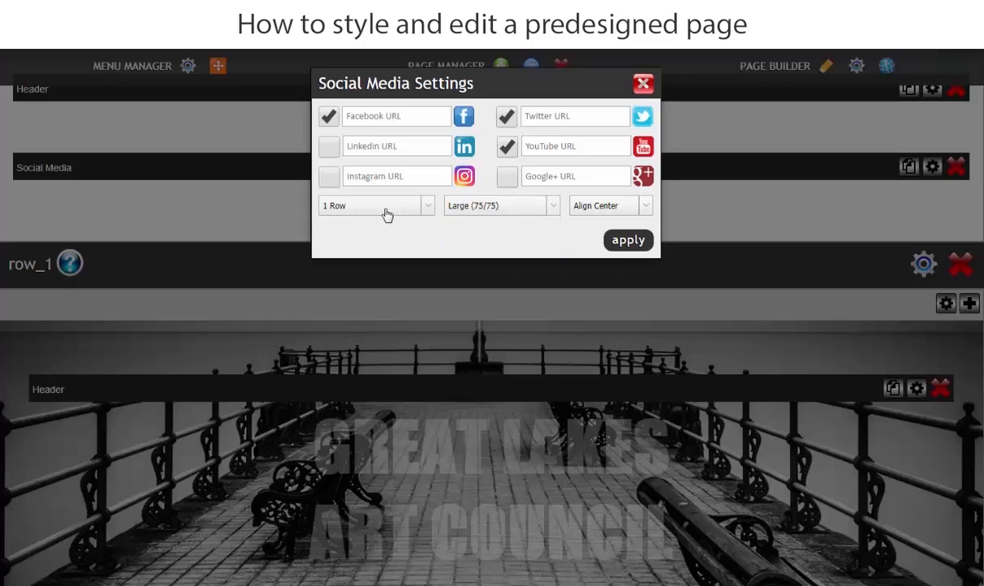
left_click(624, 242)
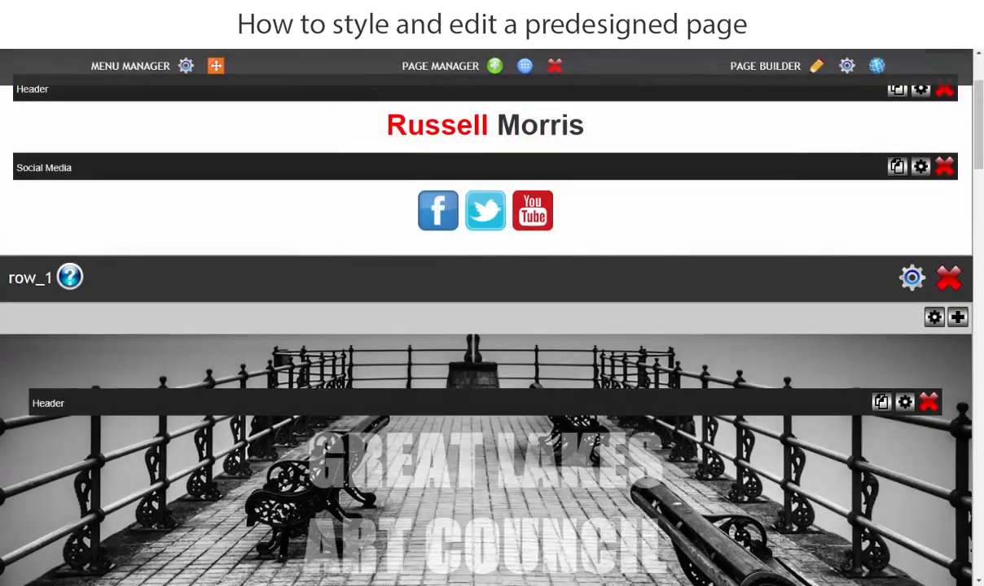
key("alt+Tab")
left_click_drag(589, 248, 513, 248)
right_click(481, 233)
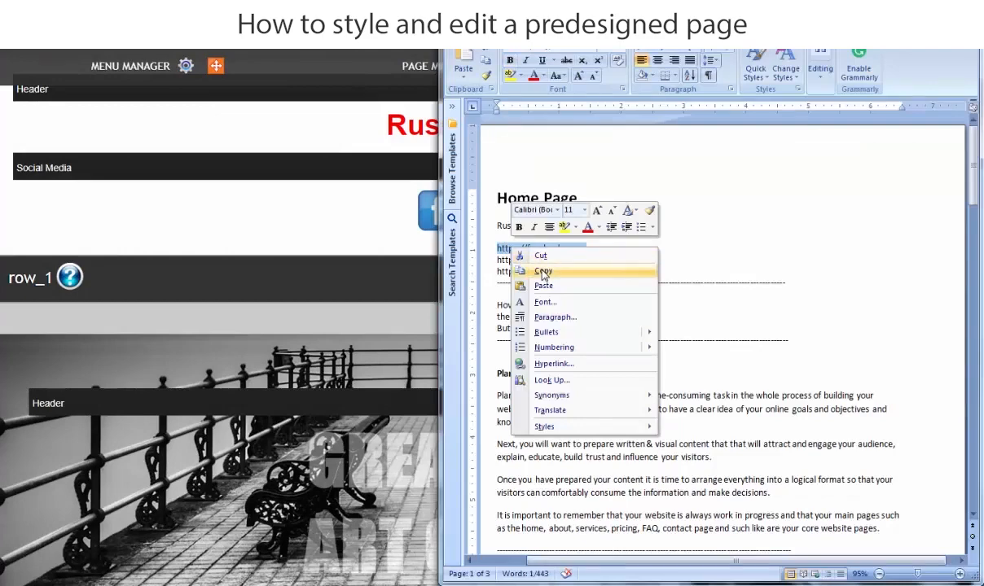
left_click(525, 271)
left_click(284, 212)
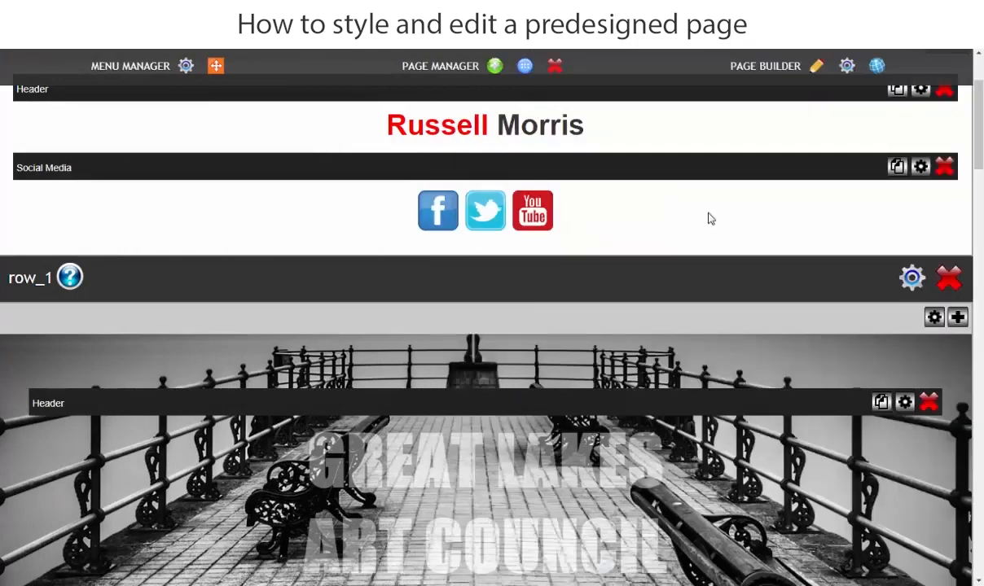
left_click(922, 167)
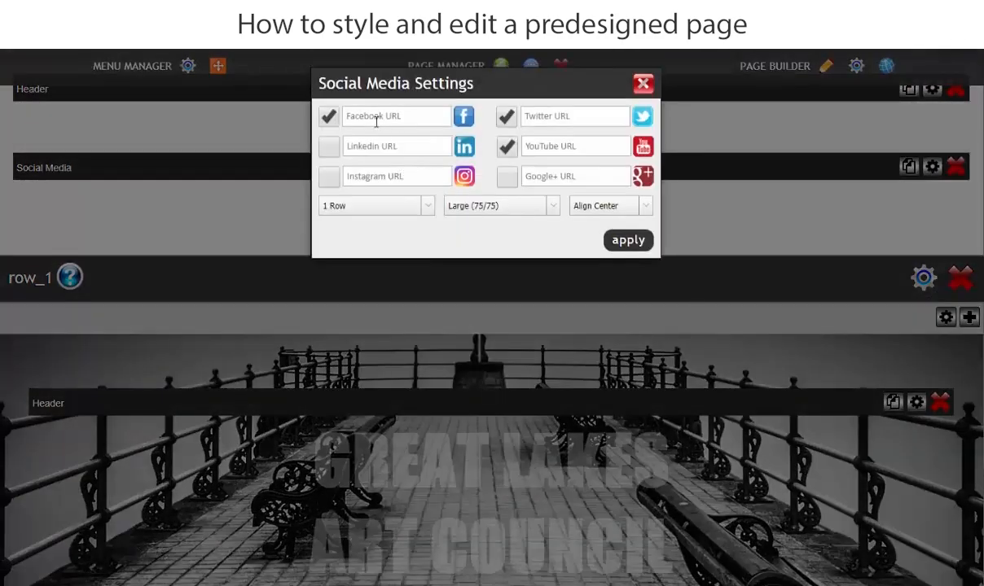
right_click(351, 115)
left_click(374, 196)
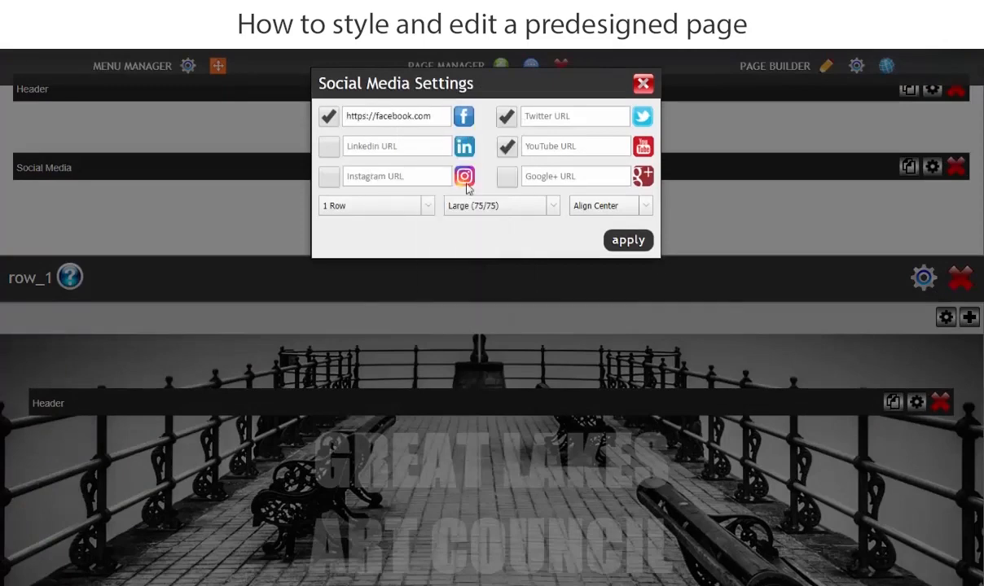
left_click(449, 583)
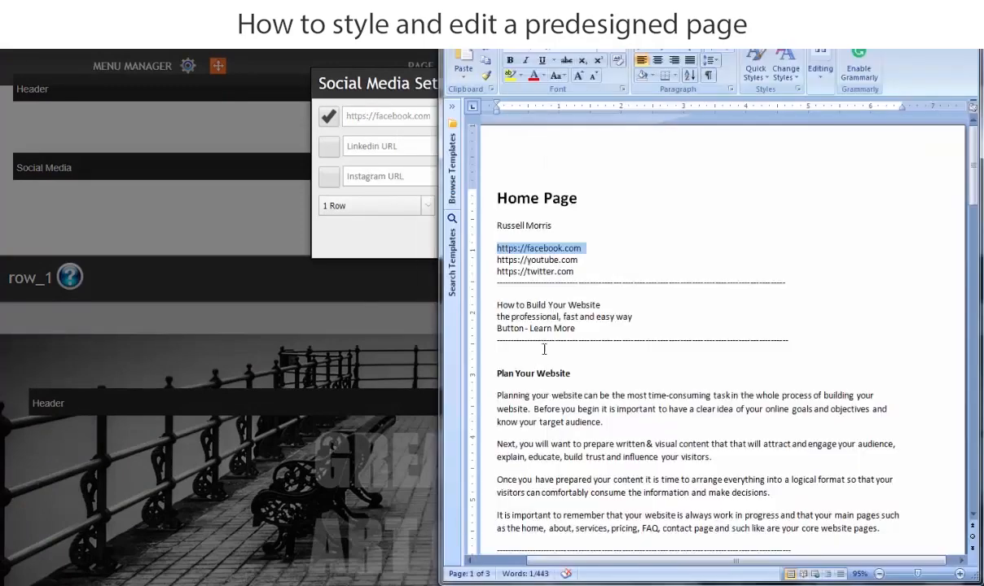
left_click_drag(580, 260, 489, 259)
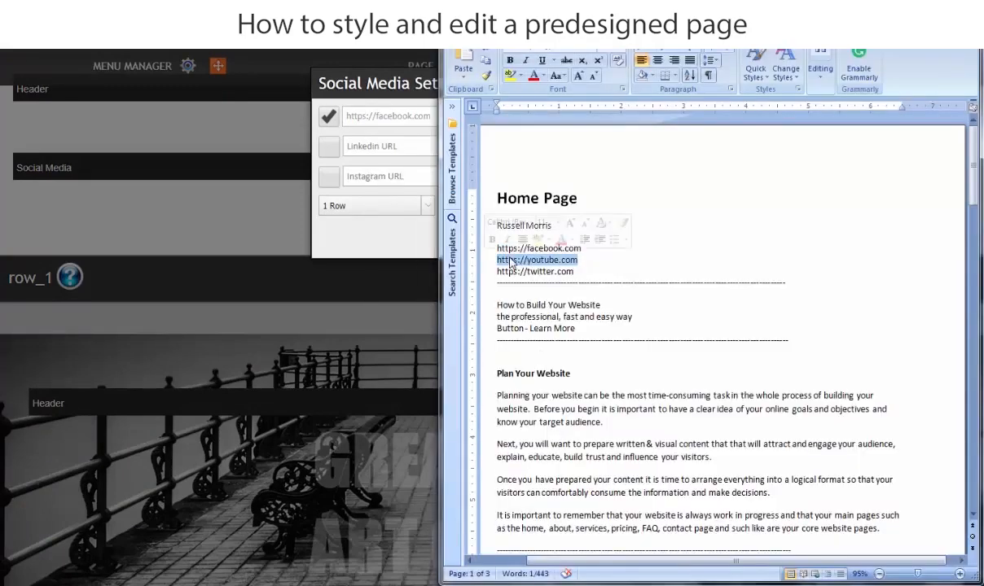
right_click(513, 261)
left_click(544, 281)
left_click(391, 242)
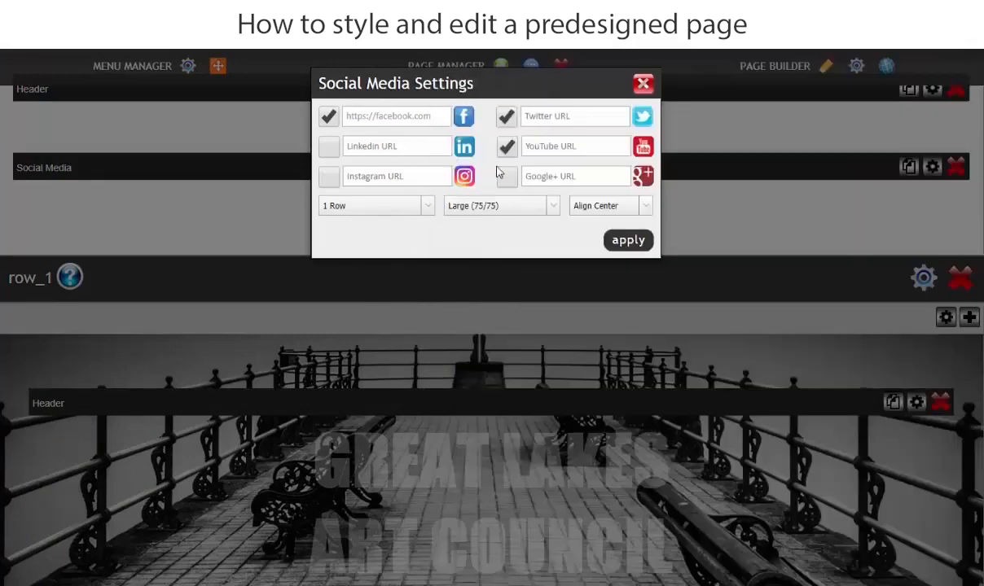
right_click(530, 147)
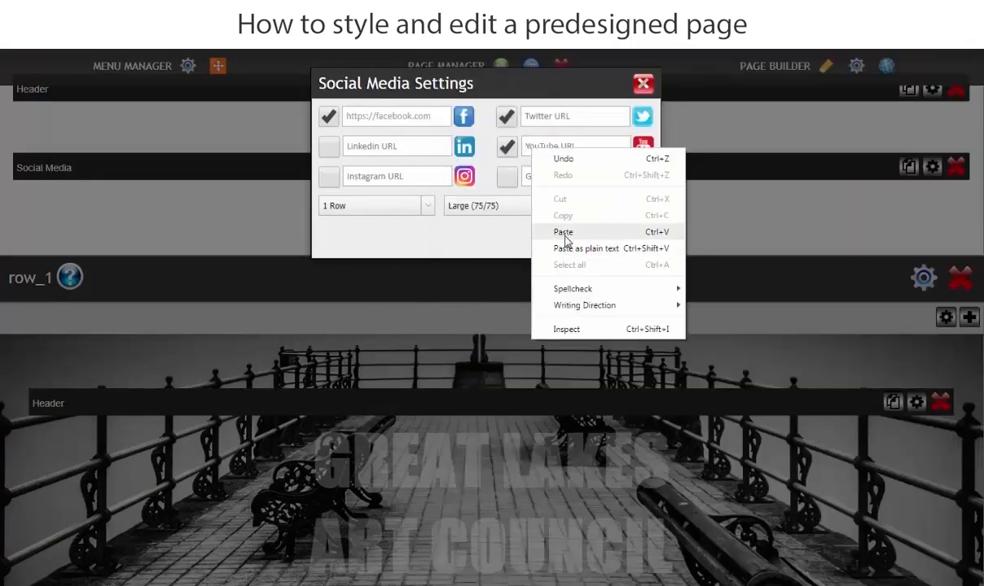
left_click(537, 228)
left_click(478, 269)
left_click(464, 584)
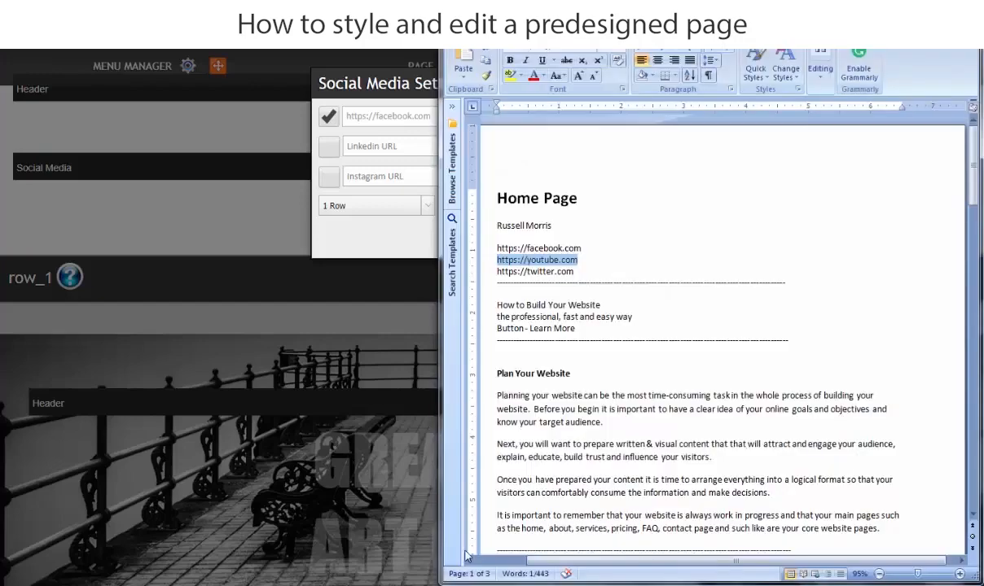
left_click_drag(580, 273, 496, 272)
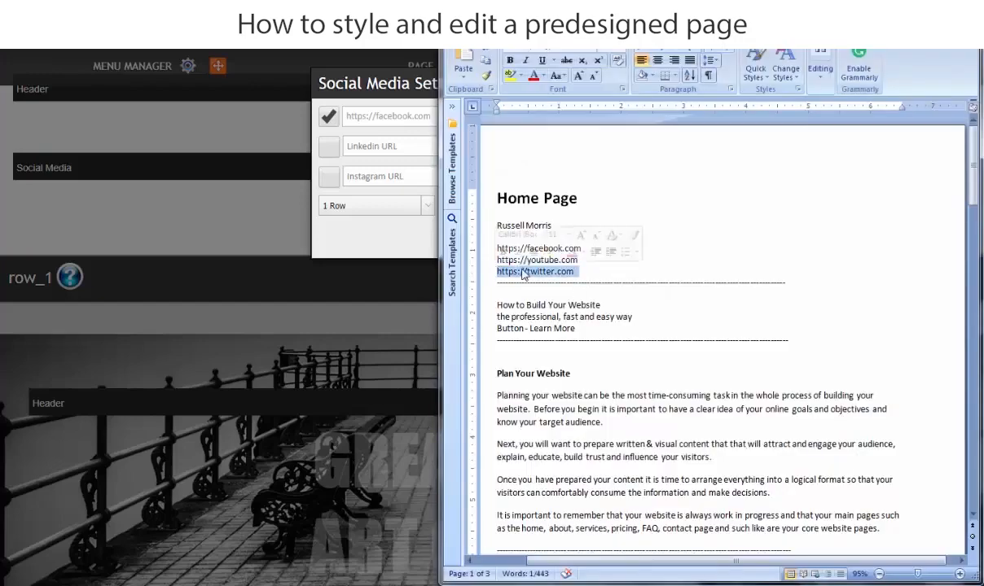
right_click(523, 271)
left_click(556, 294)
left_click(395, 252)
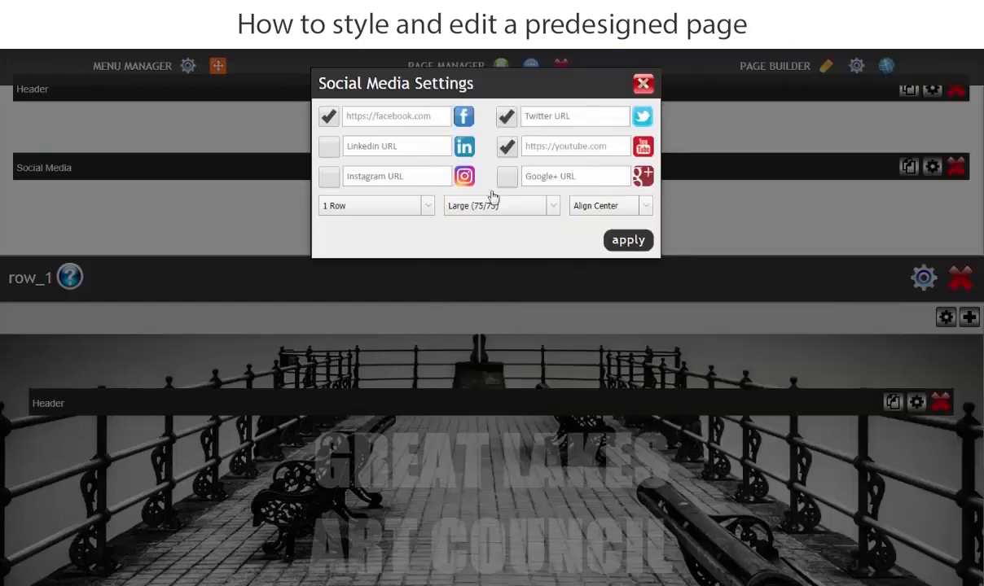
right_click(534, 120)
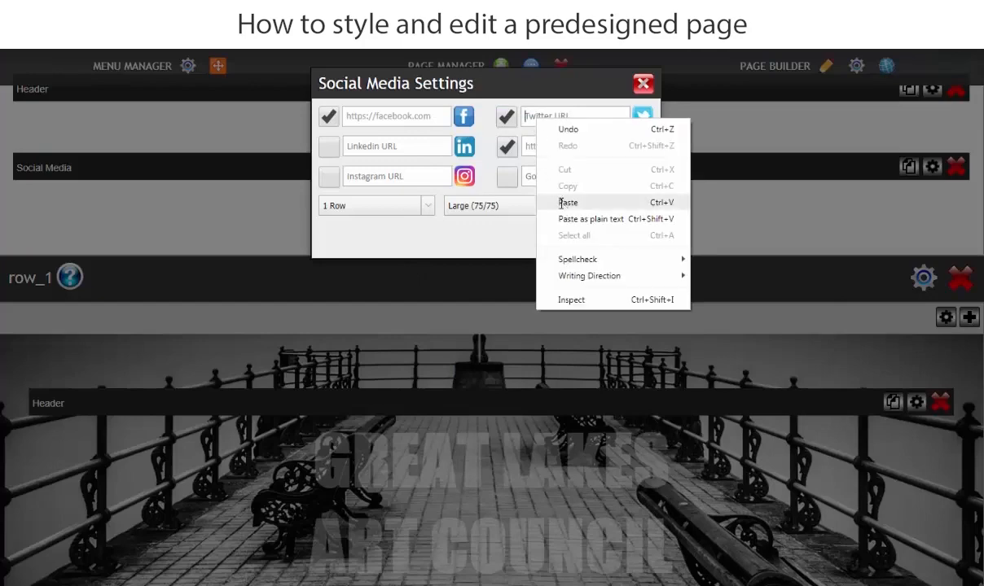
left_click(568, 202)
left_click(624, 241)
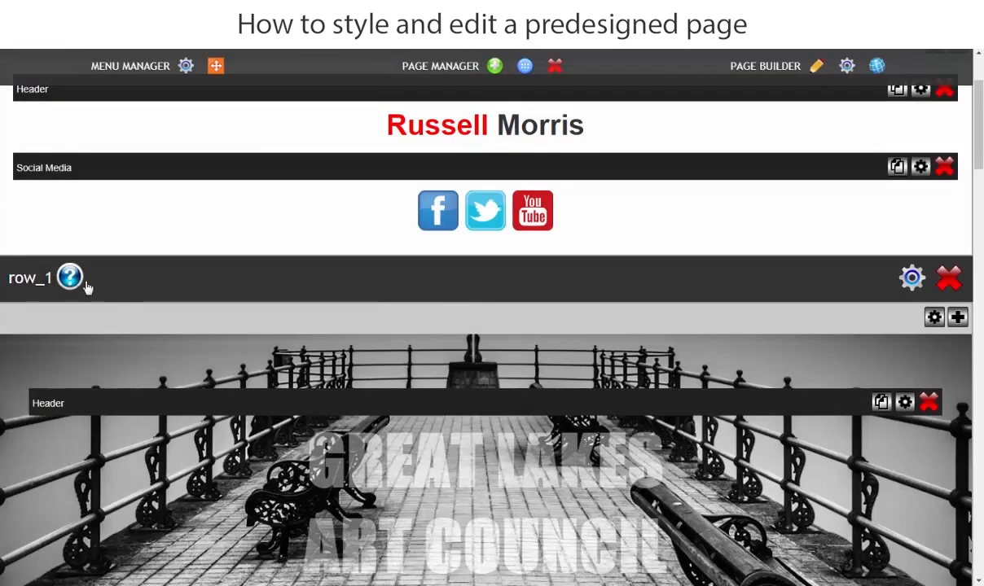
Open the layout settings of row_1 and browse for a new background image for the row.
scroll(65, 301, "down", 3)
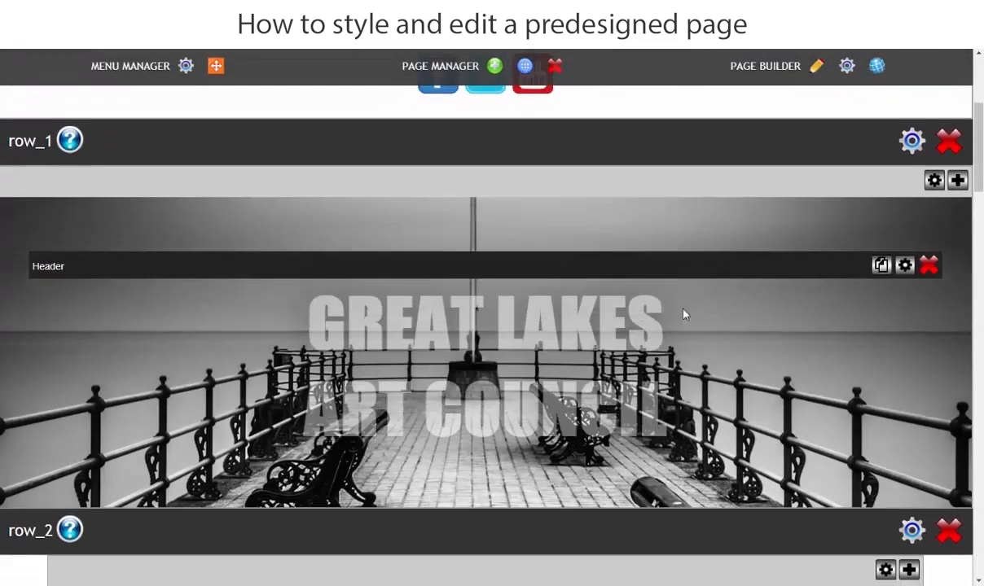
left_click(913, 143)
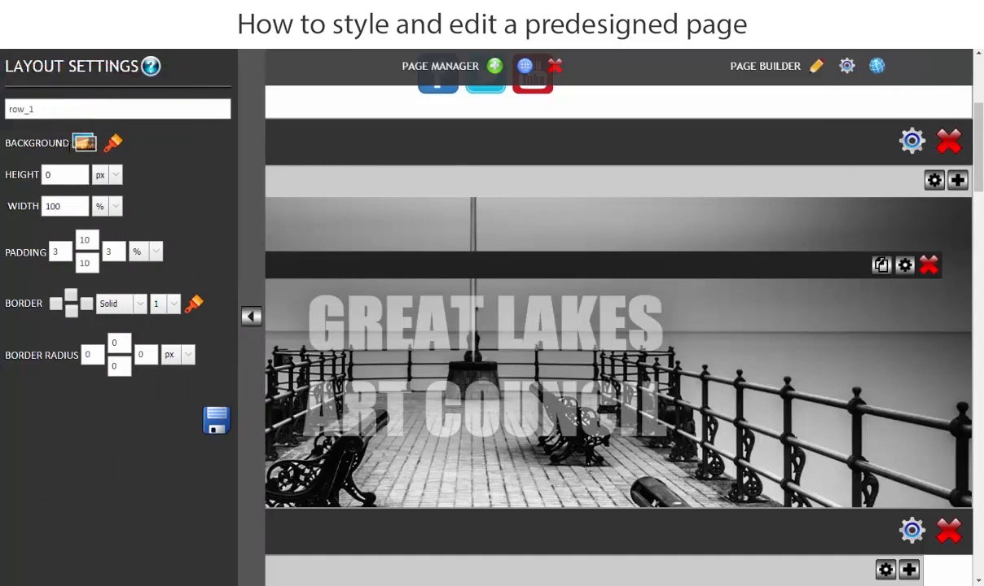
left_click(85, 144)
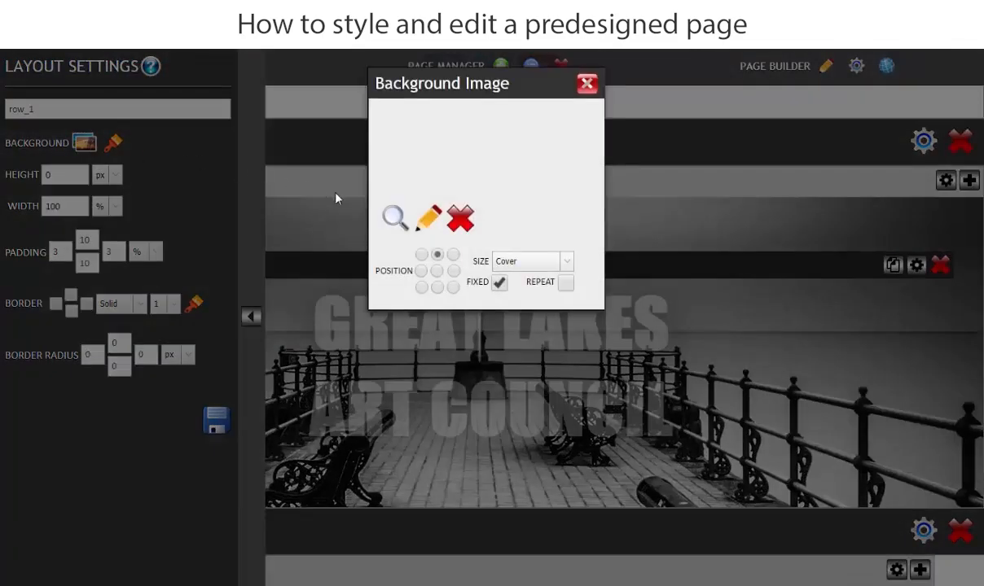
left_click(394, 217)
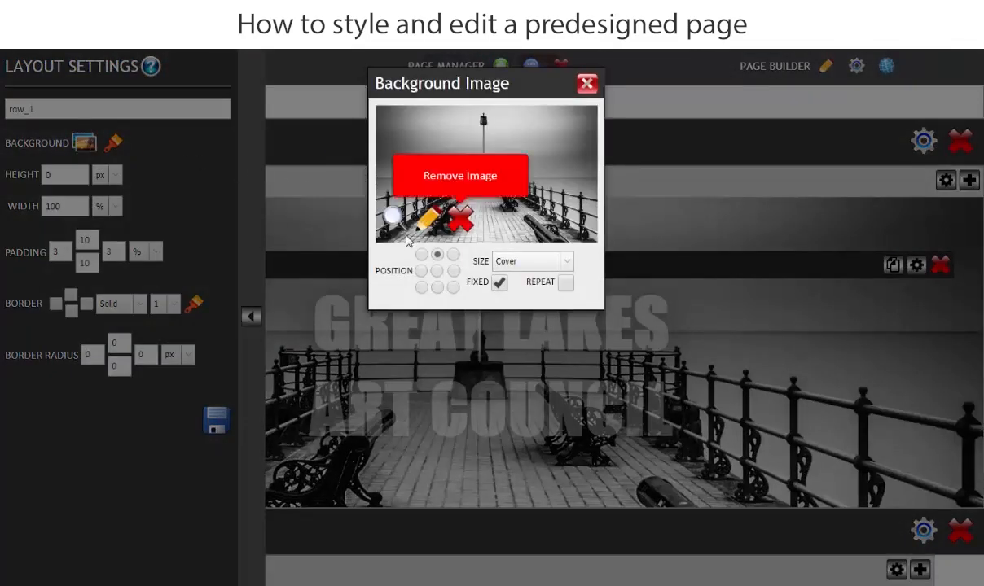
left_click(395, 219)
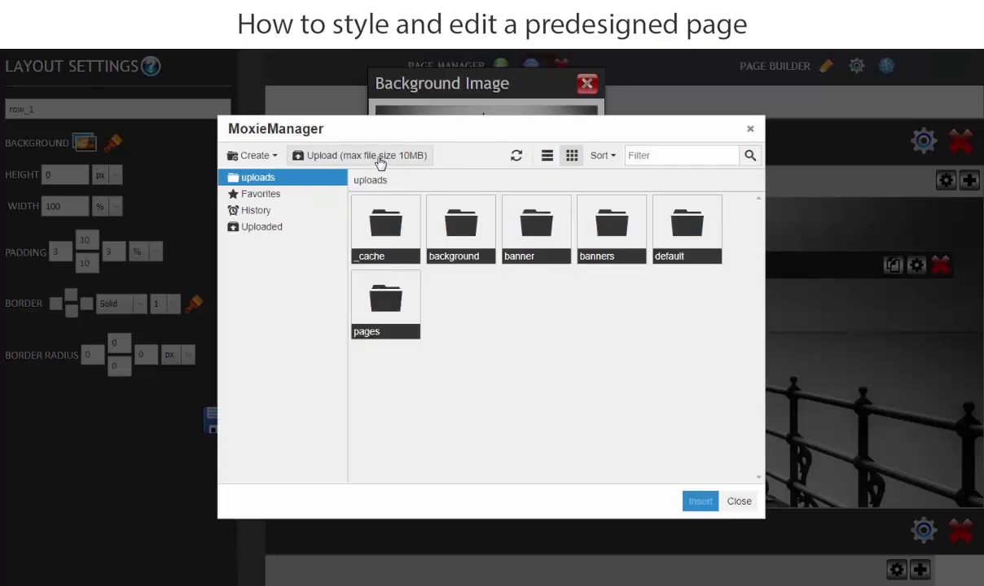
Upload the Home Page Banner image from the client's home page folder and insert it as row_1's background.
left_click(378, 160)
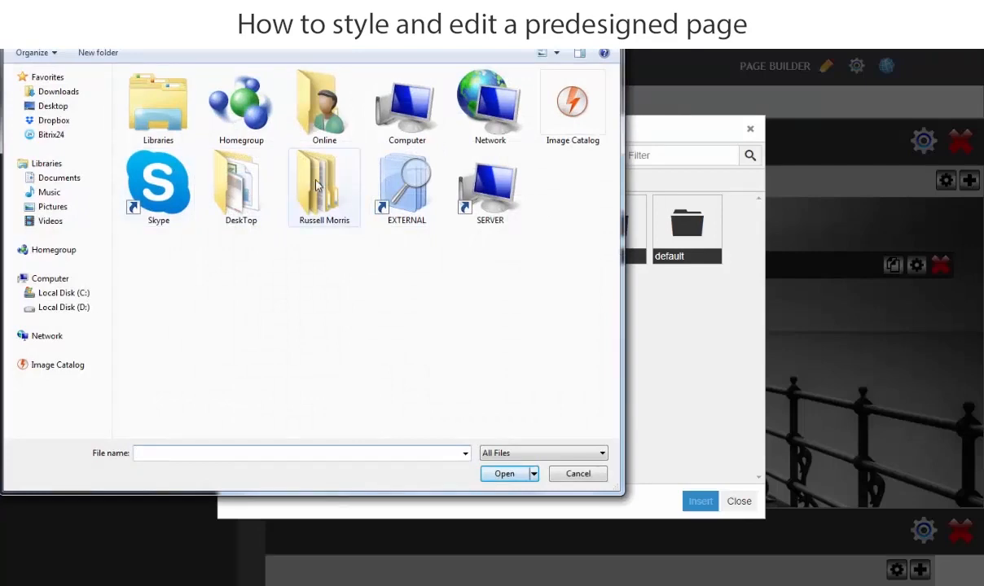
double_click(318, 185)
double_click(168, 103)
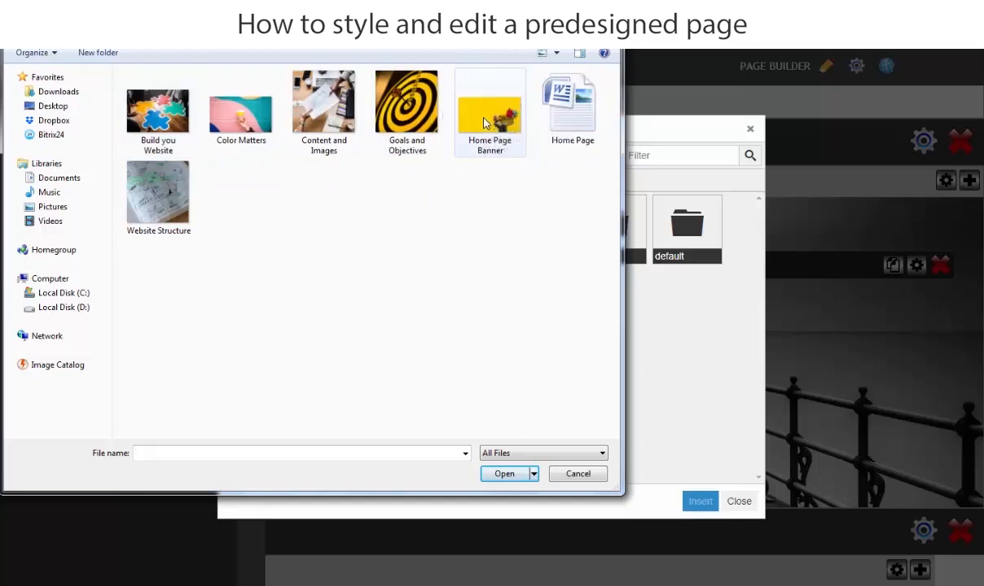
left_click(484, 122)
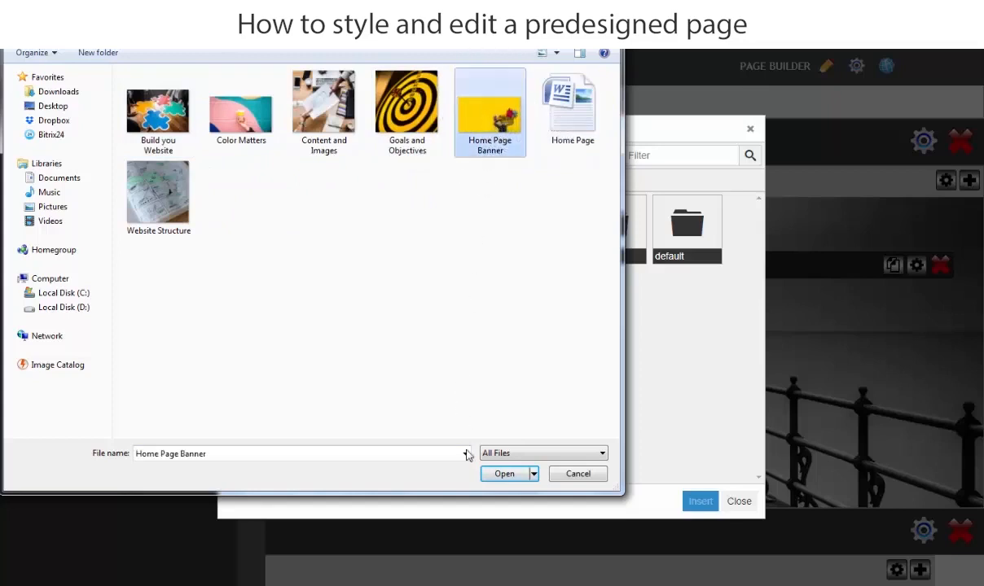
left_click(502, 472)
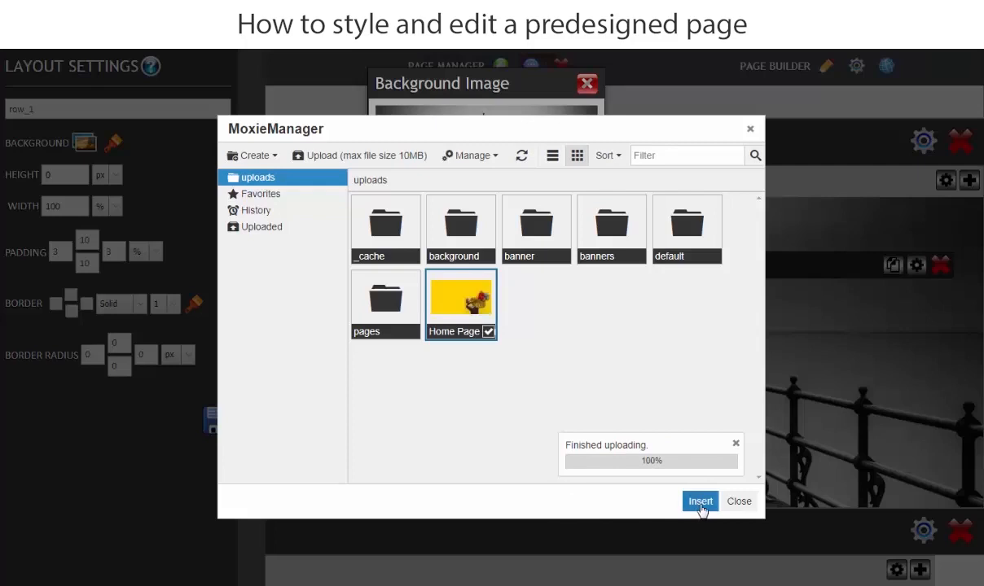
left_click(700, 501)
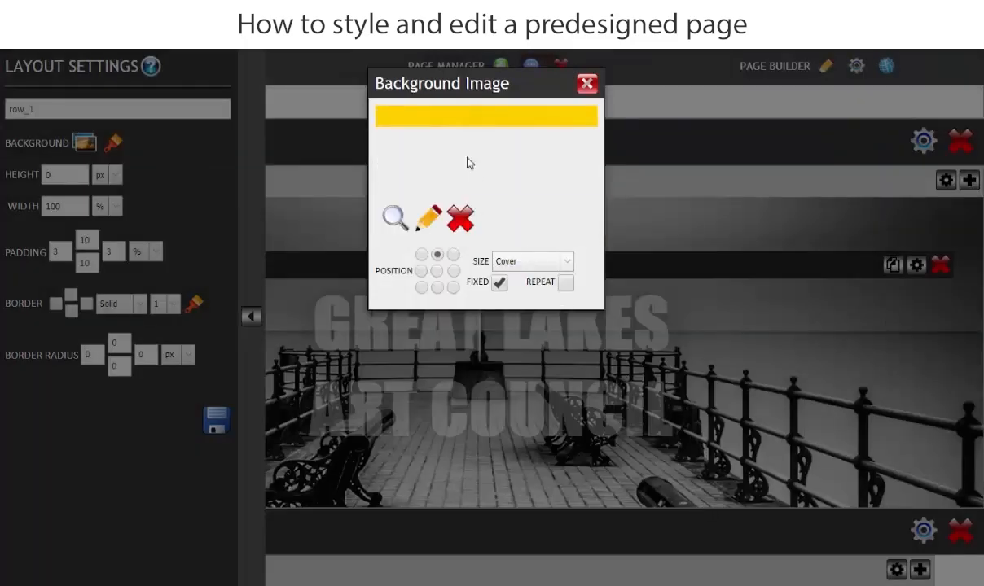
Position row_1's background image in the centre and save the layout settings.
left_click(436, 272)
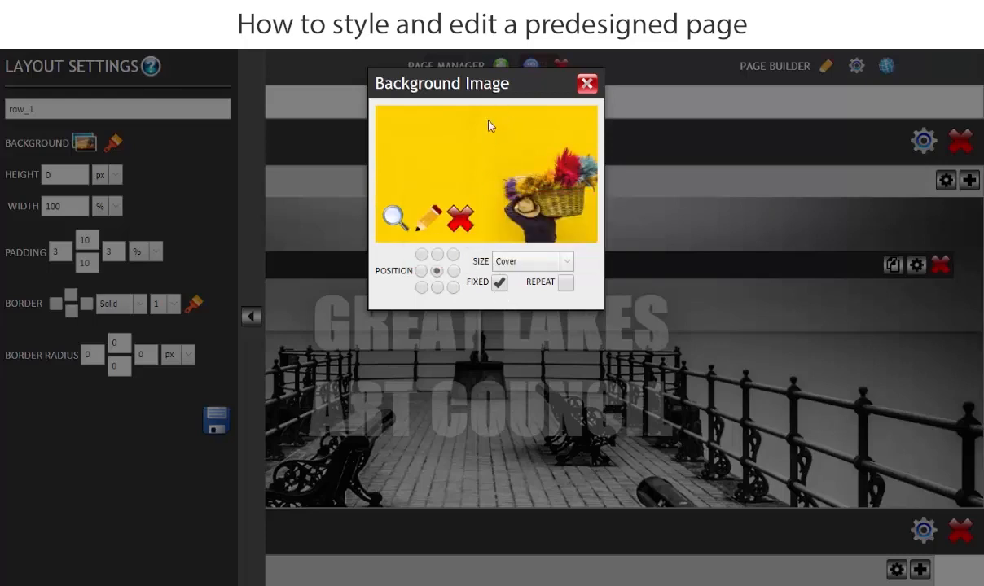
left_click(587, 86)
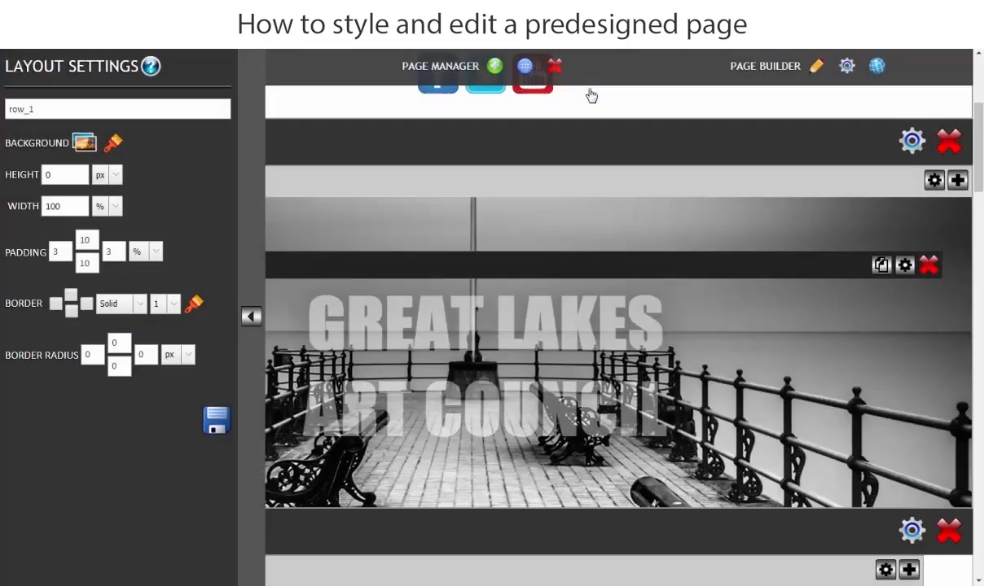
left_click(216, 424)
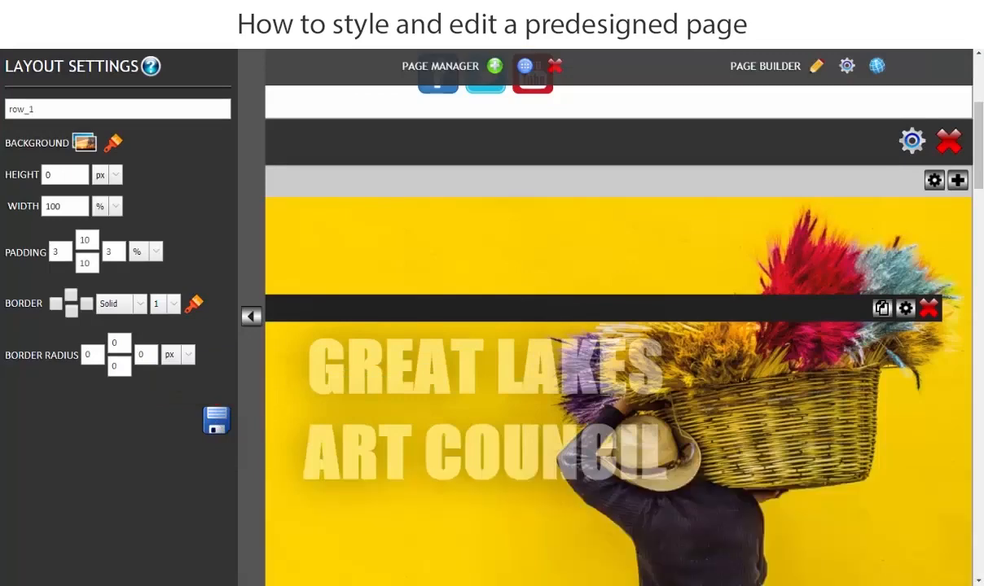
Set row_1's padding to 20% at the top and 30% at the bottom.
scroll(456, 374, "down", 3)
scroll(430, 377, "up", 2)
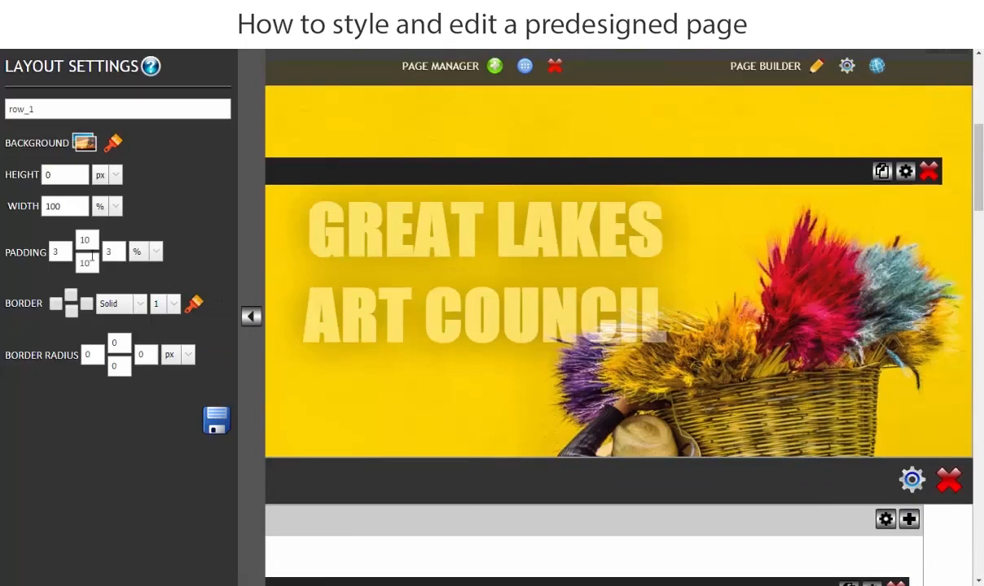
left_click(156, 253)
left_click(143, 280)
key("Tab")
type("30")
Set row_1's width to 90%, save the layout settings and close them.
left_click_drag(67, 206, 43, 206)
type("90")
left_click(216, 420)
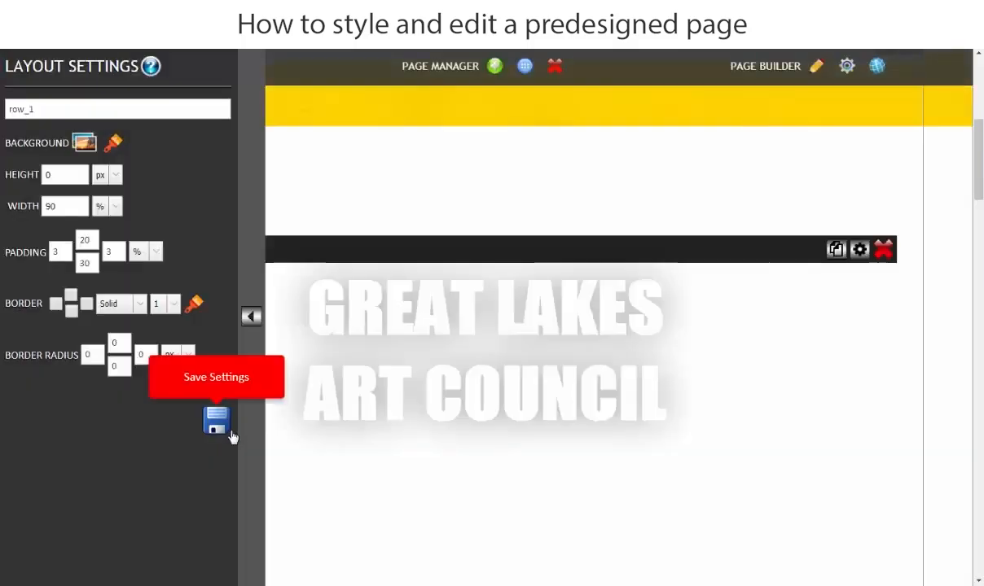
left_click(253, 318)
Open the banner header's text for editing and copy "How to Build Your Website" from the Home Page document in Word.
scroll(644, 301, "down", 5)
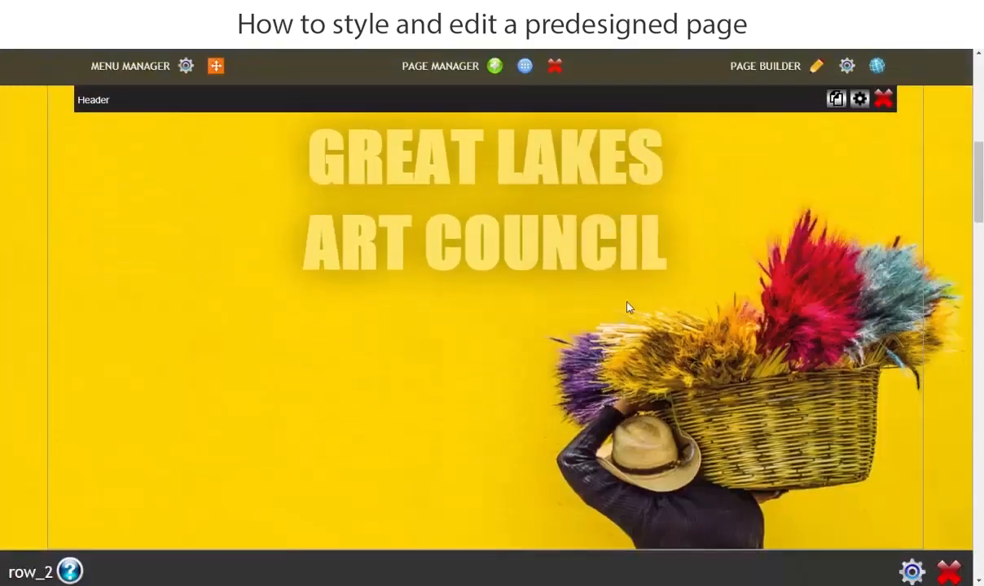
scroll(332, 335, "up", 5)
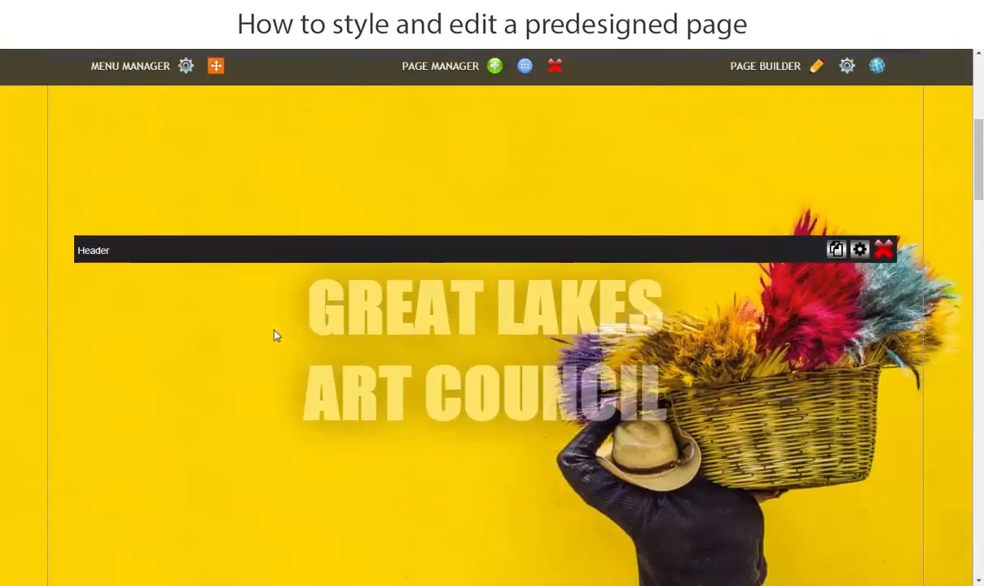
scroll(274, 342, "down", 3)
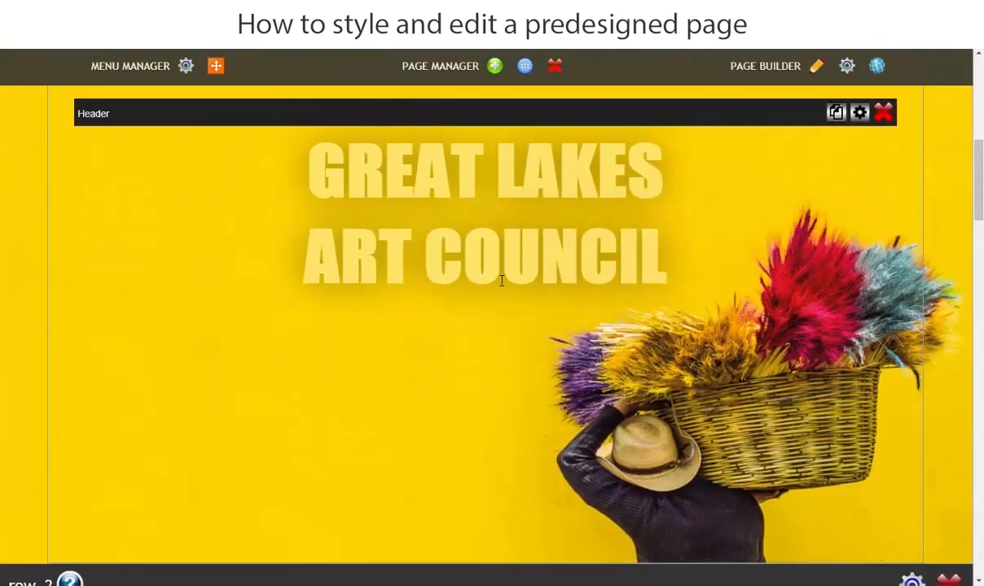
left_click(512, 251)
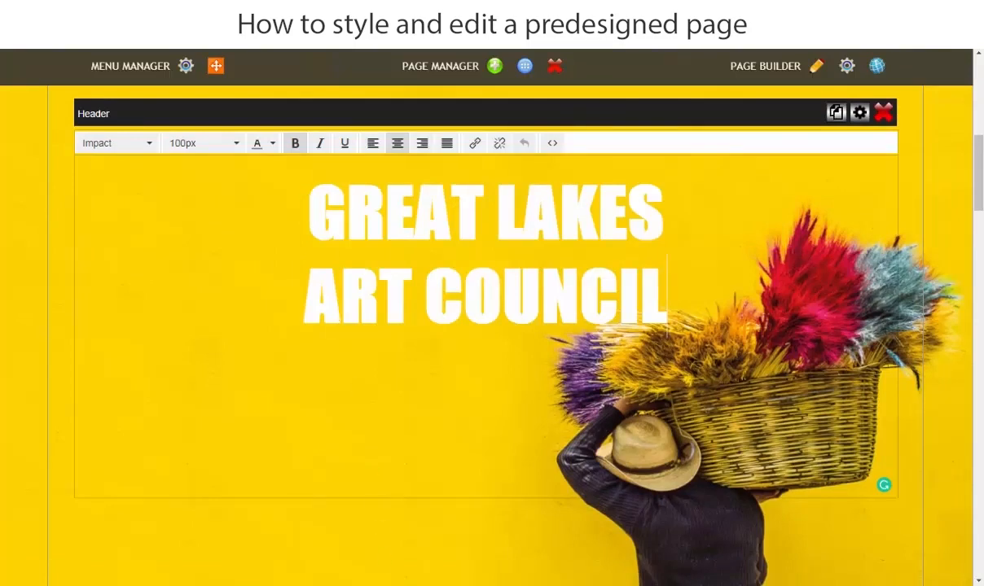
left_click(444, 585)
scroll(643, 307, "down", 1)
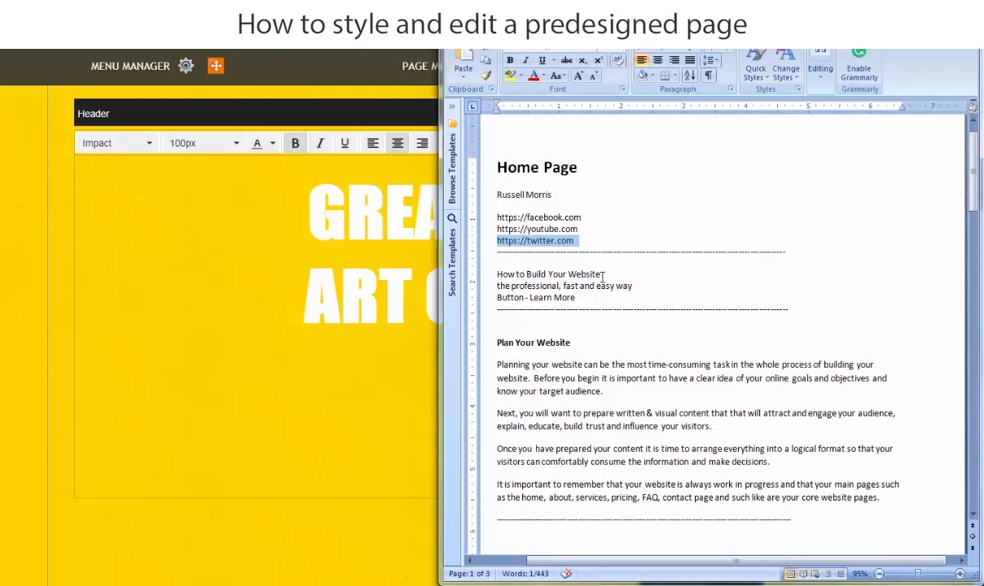
left_click_drag(606, 273, 493, 275)
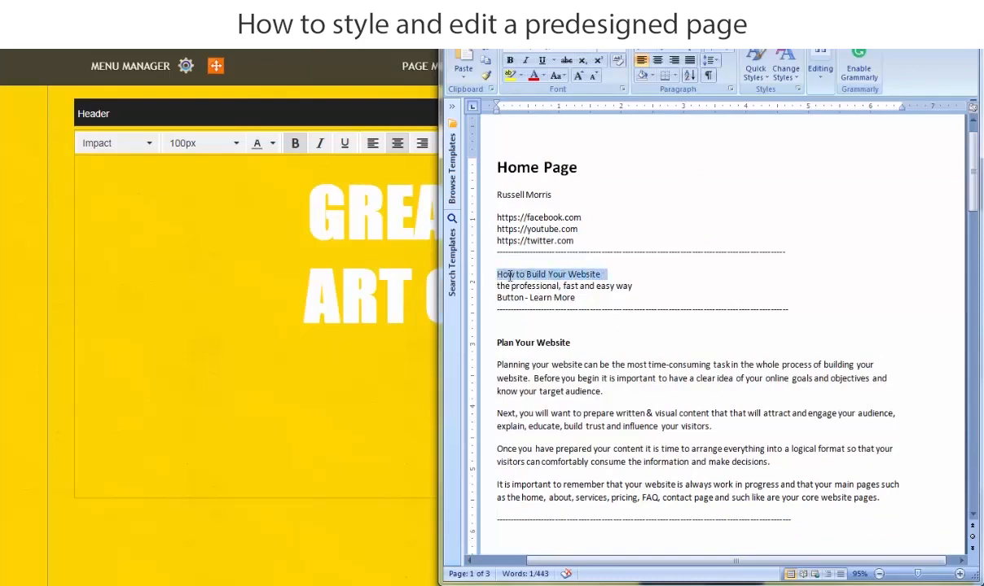
right_click(518, 279)
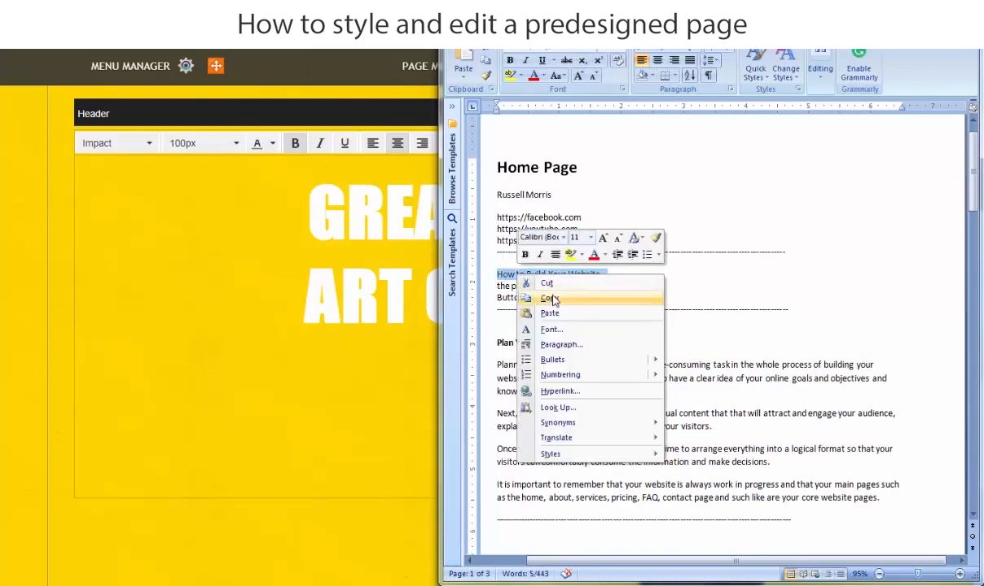
left_click(547, 299)
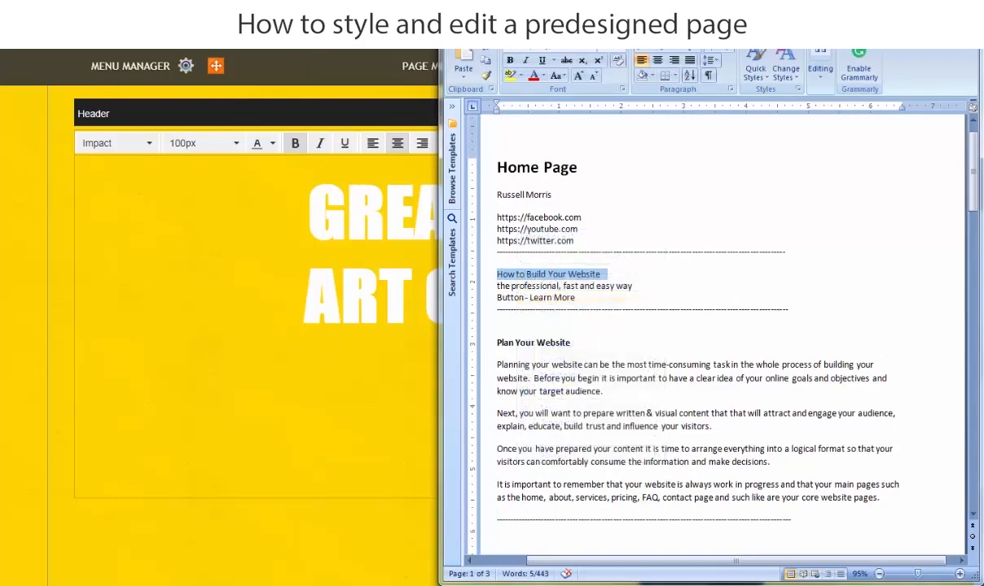
Back in the page builder, replace the banner heading "GREAT LAKES ART COUNCIL" with the copied text "How to Build Your Website".
left_click(911, 8)
left_click(319, 193)
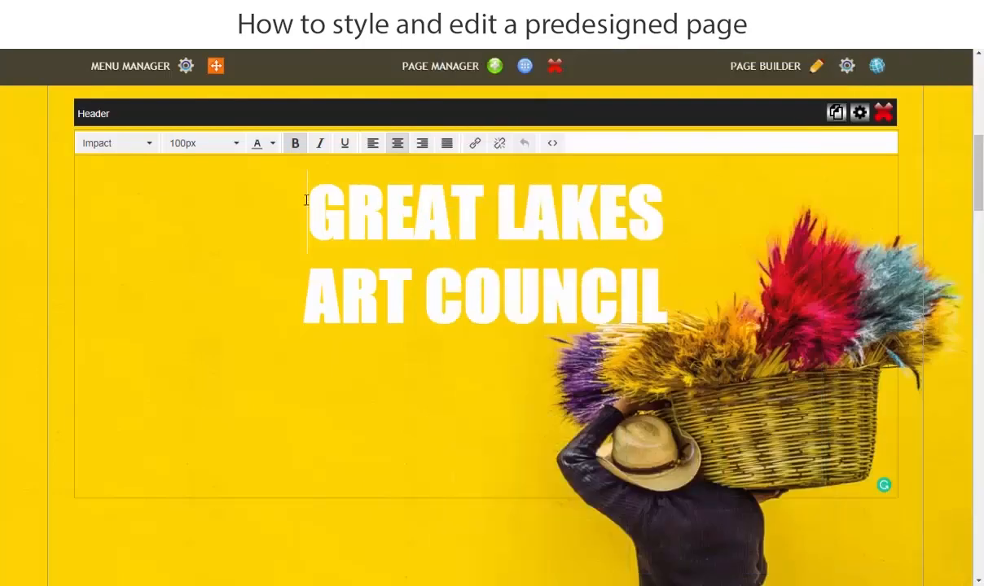
left_click_drag(306, 200, 667, 322)
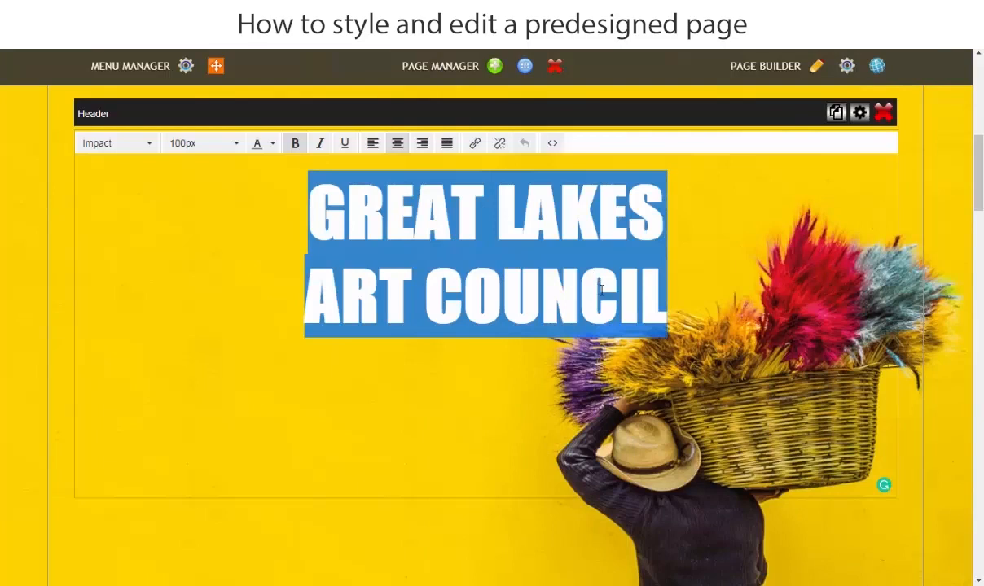
key("ctrl+v")
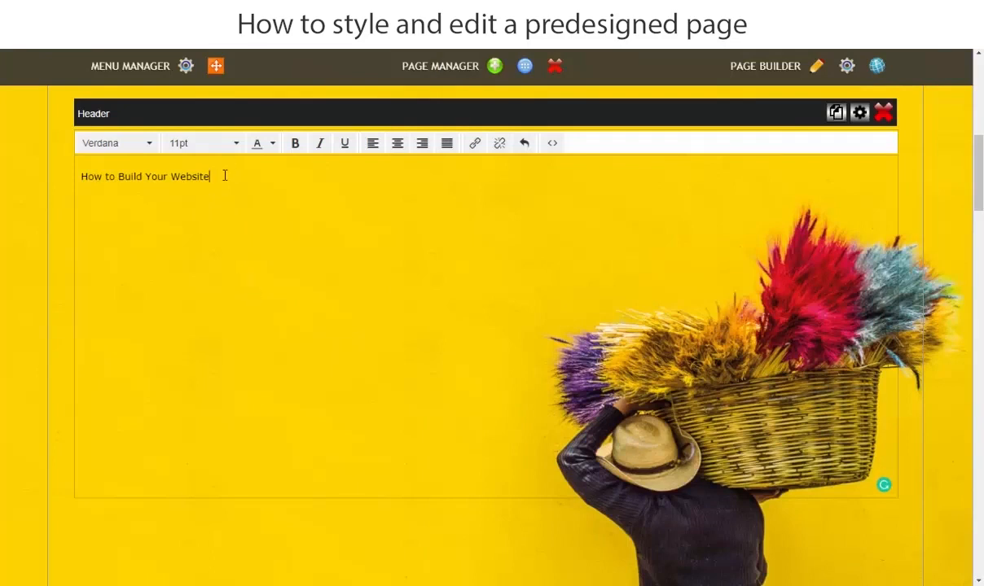
Set the "How to Build Your Website" heading to 60px and make it bold.
left_click_drag(225, 176, 72, 176)
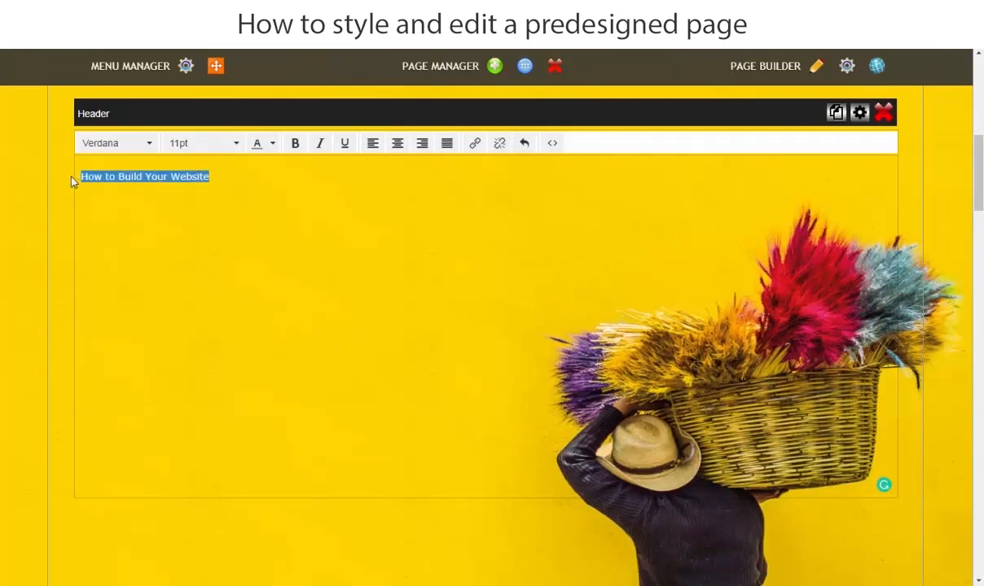
left_click(238, 150)
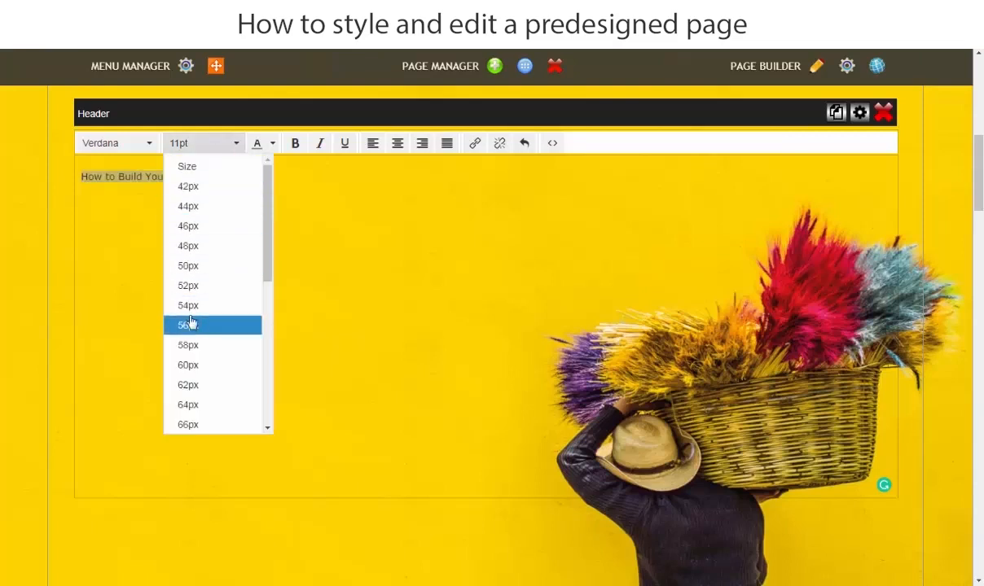
left_click(191, 367)
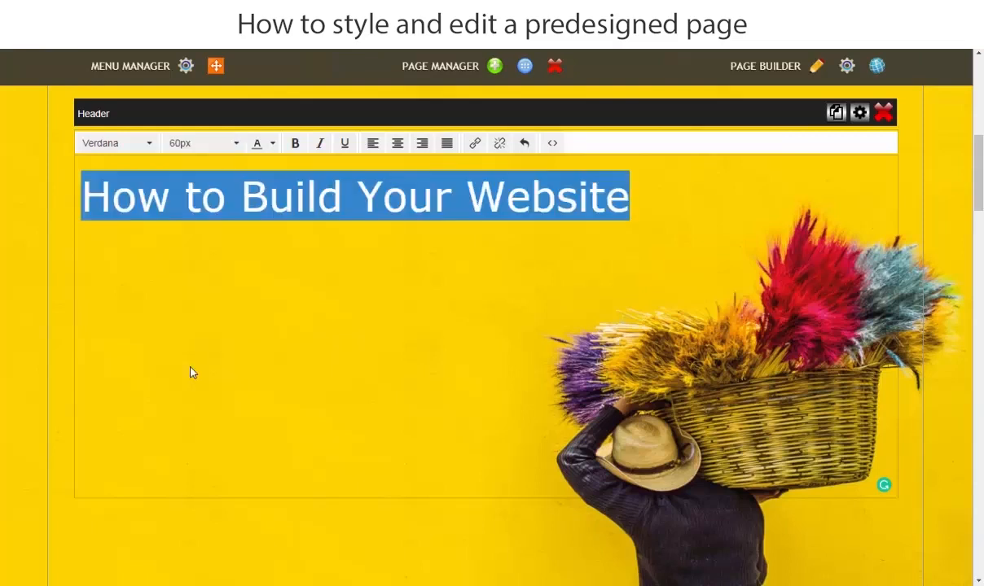
left_click(296, 146)
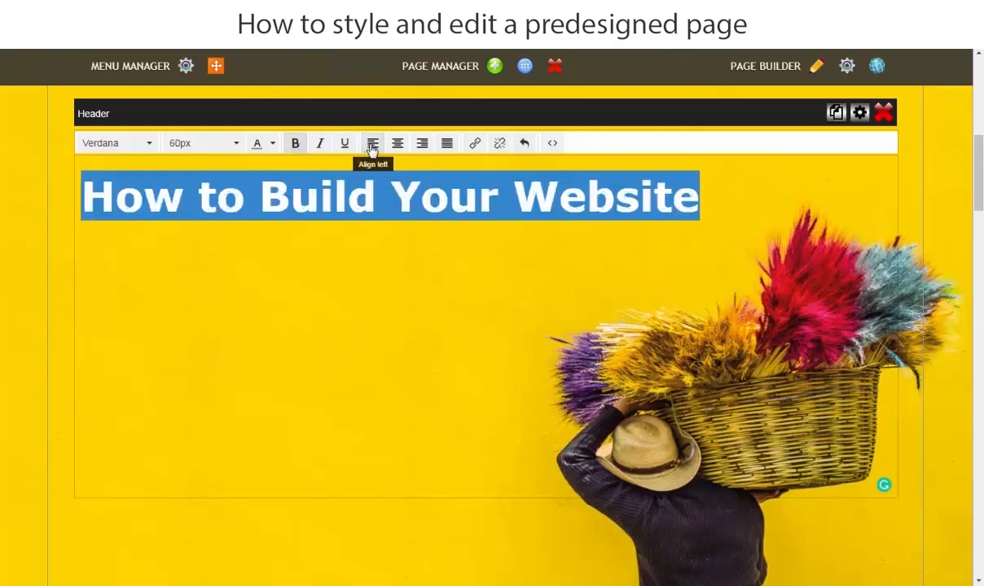
Left-align the banner heading and set its font to Arial Black.
left_click_drag(603, 195, 72, 194)
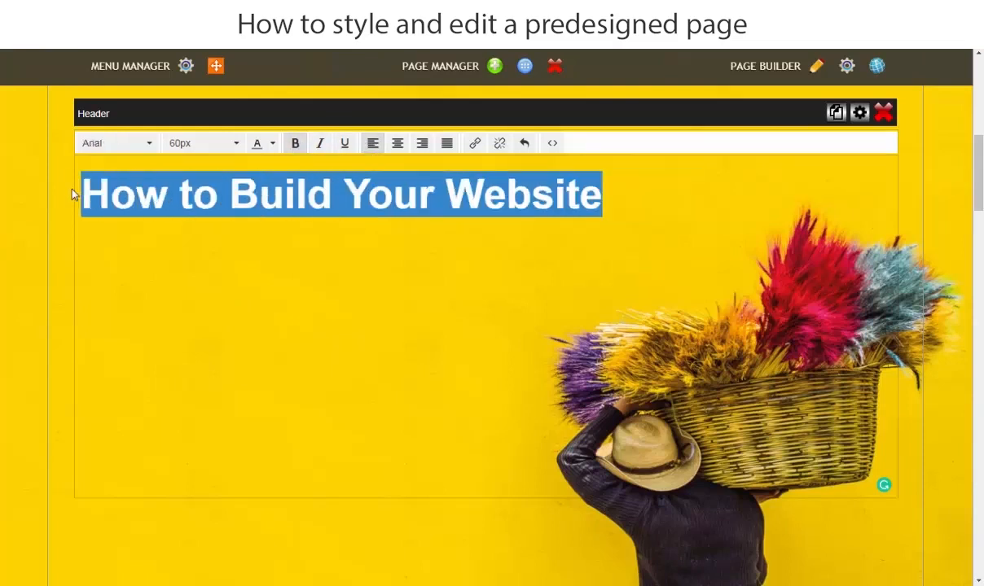
left_click(149, 144)
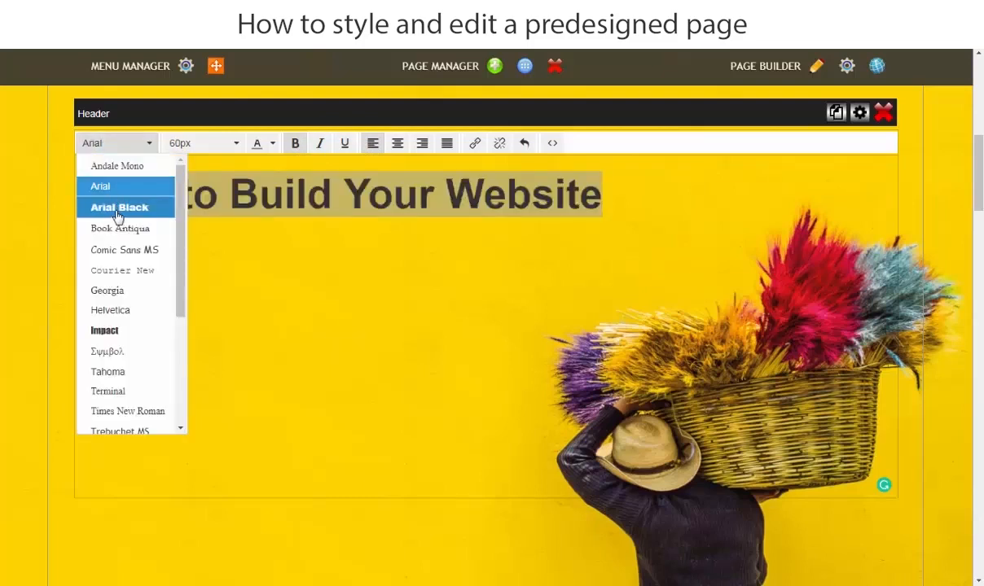
left_click(119, 210)
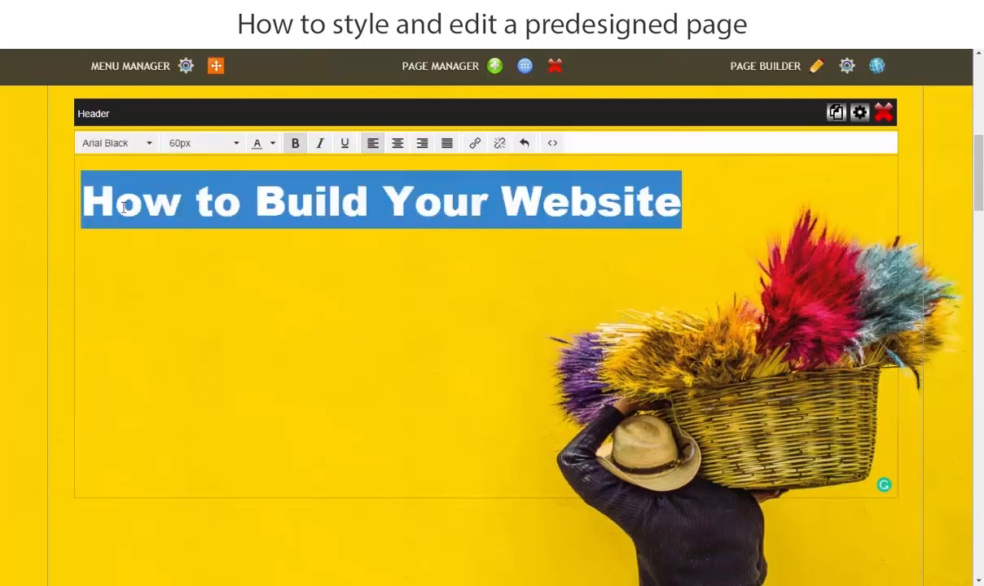
Colour the banner heading text white and finish editing the header.
left_click(272, 145)
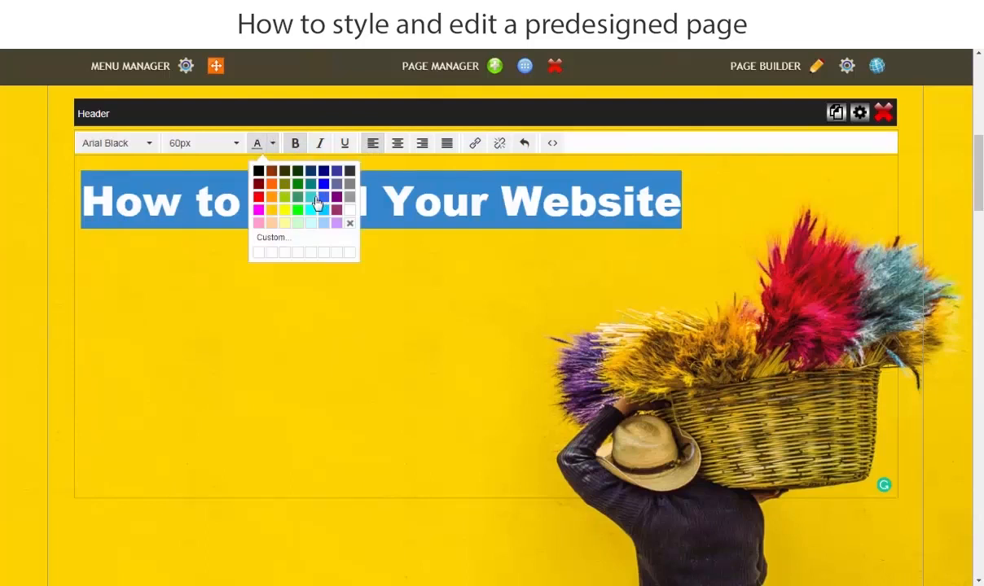
left_click(350, 223)
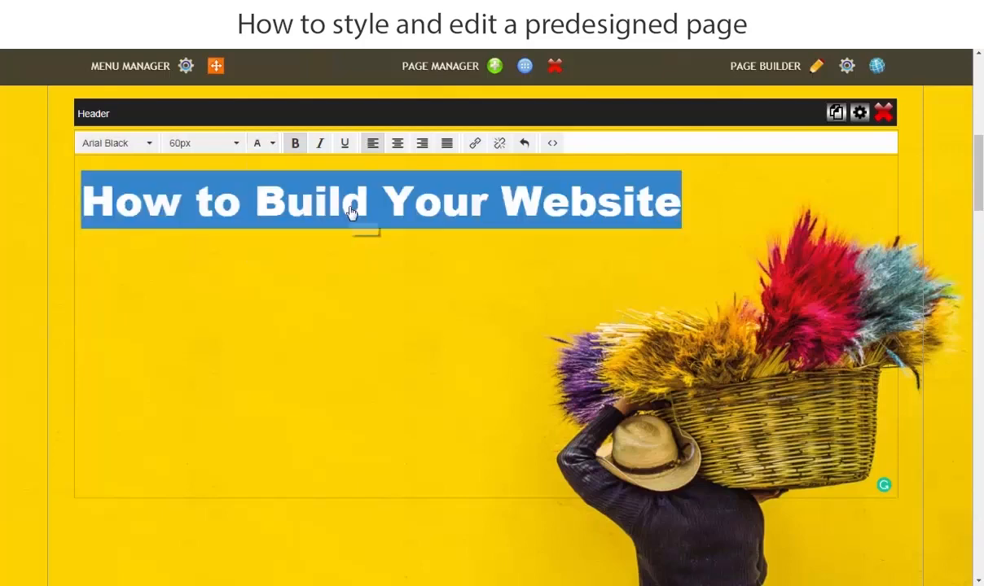
left_click(709, 214)
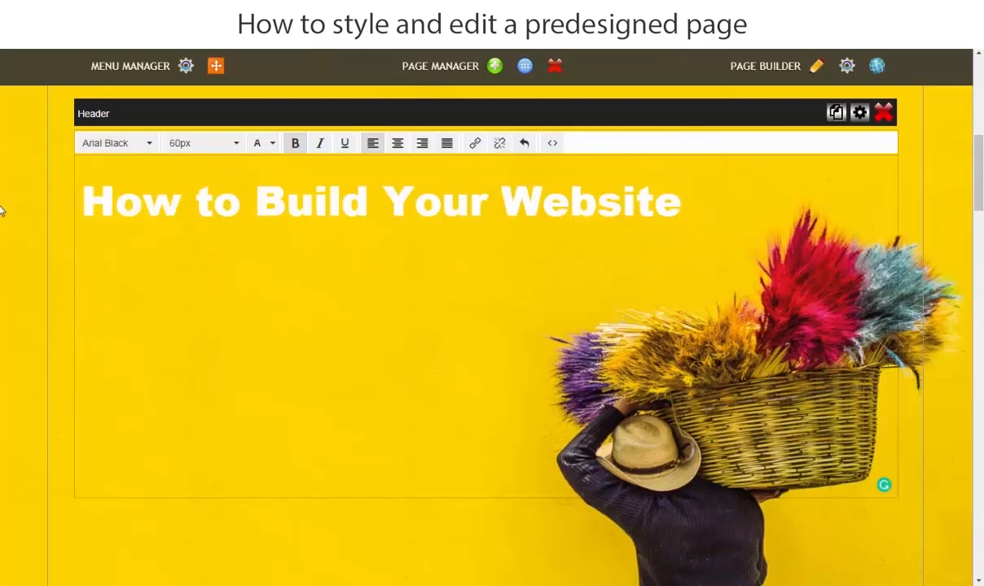
left_click(25, 205)
left_click(580, 155)
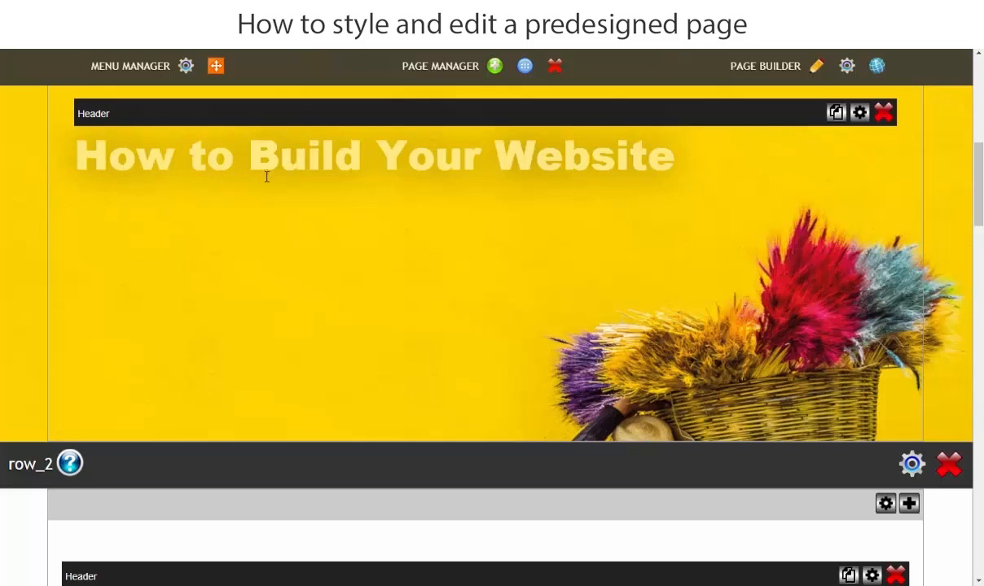
In the banner header's settings, set the text transparency to Opacity 100% and the text shadow to No Shadow, and apply them.
left_click(859, 113)
left_click(570, 142)
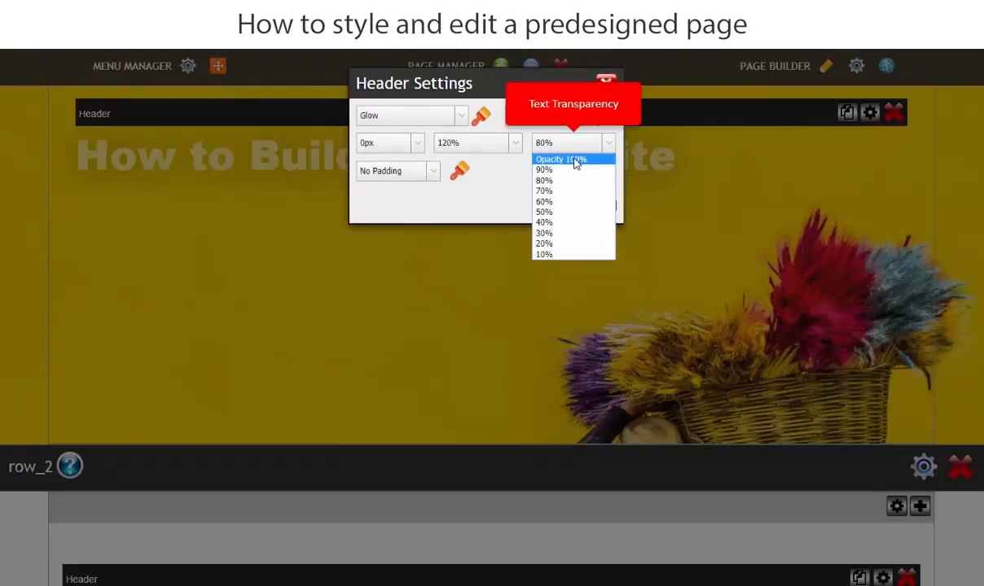
left_click(575, 159)
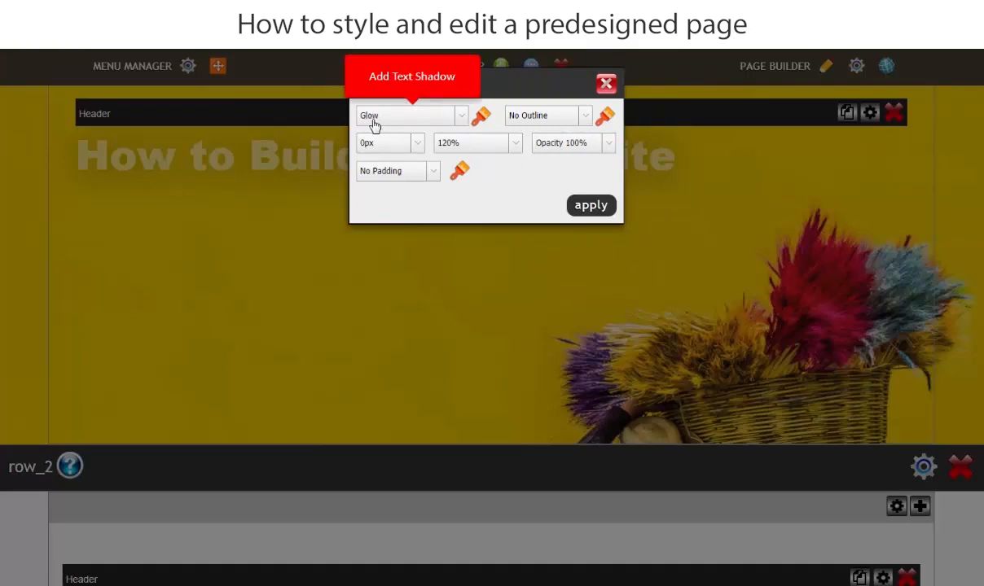
left_click(461, 122)
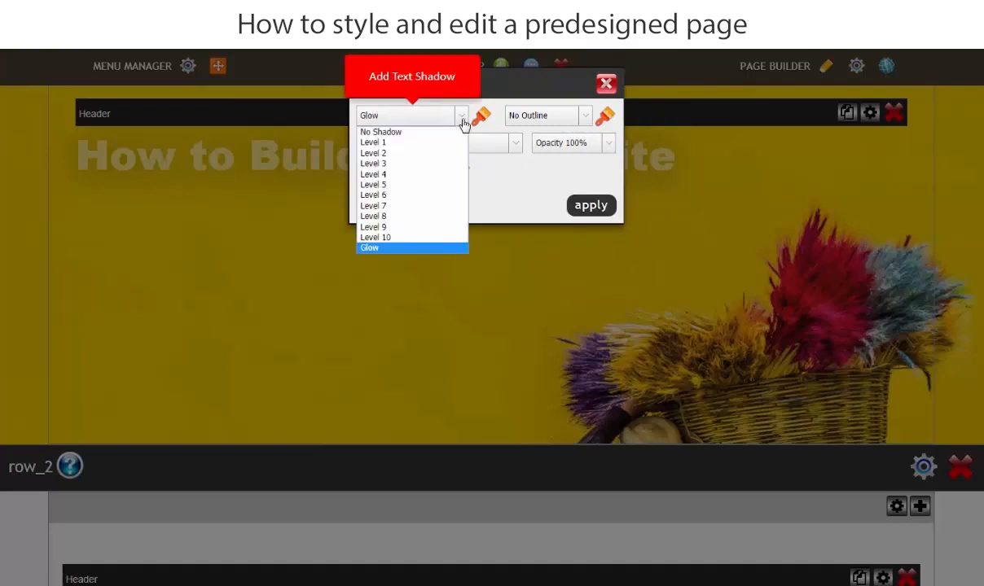
left_click(407, 138)
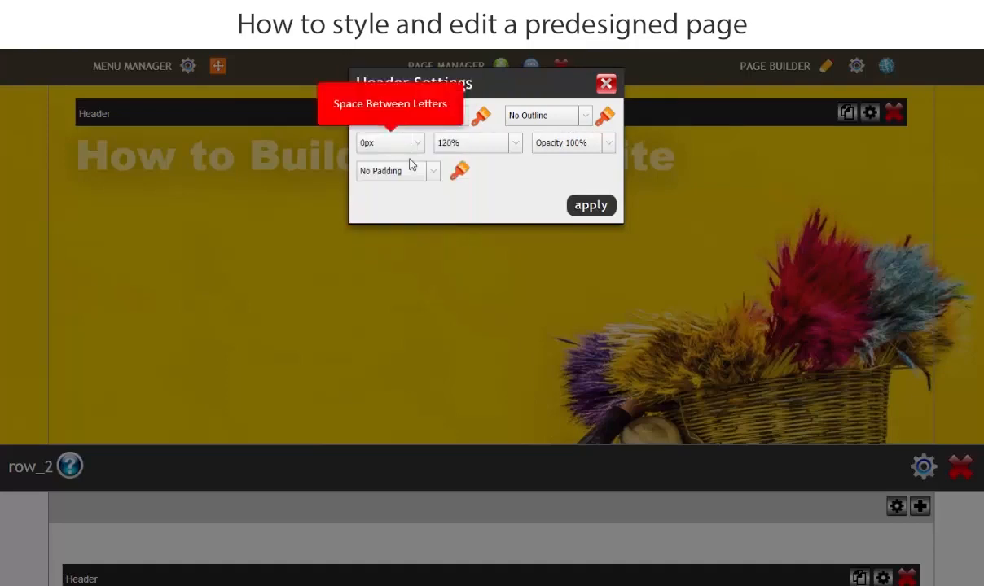
left_click(586, 210)
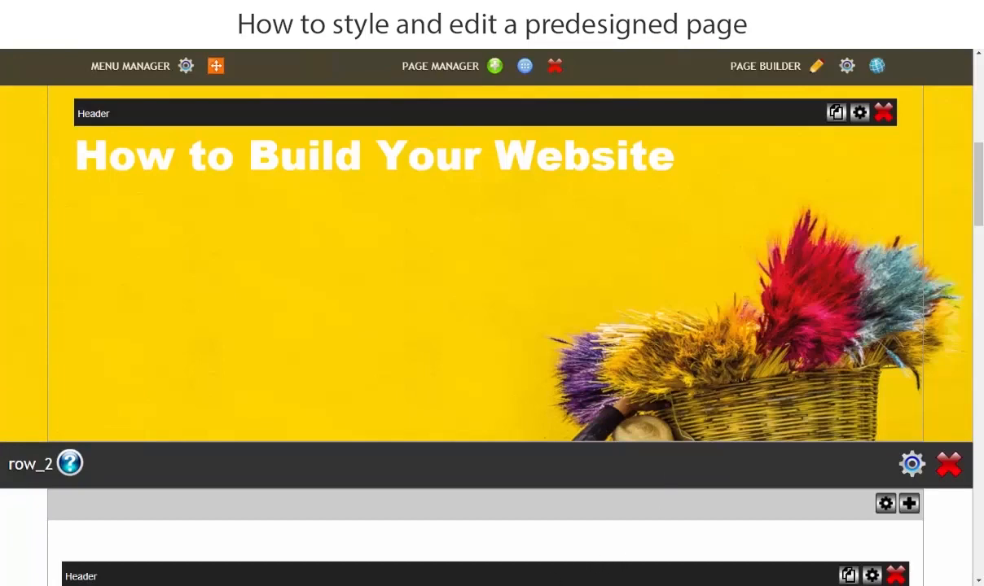
Copy the lines "the professional, fast and easy way" and "Button - Learn More" from the Word document and return to the page builder.
left_click(442, 584)
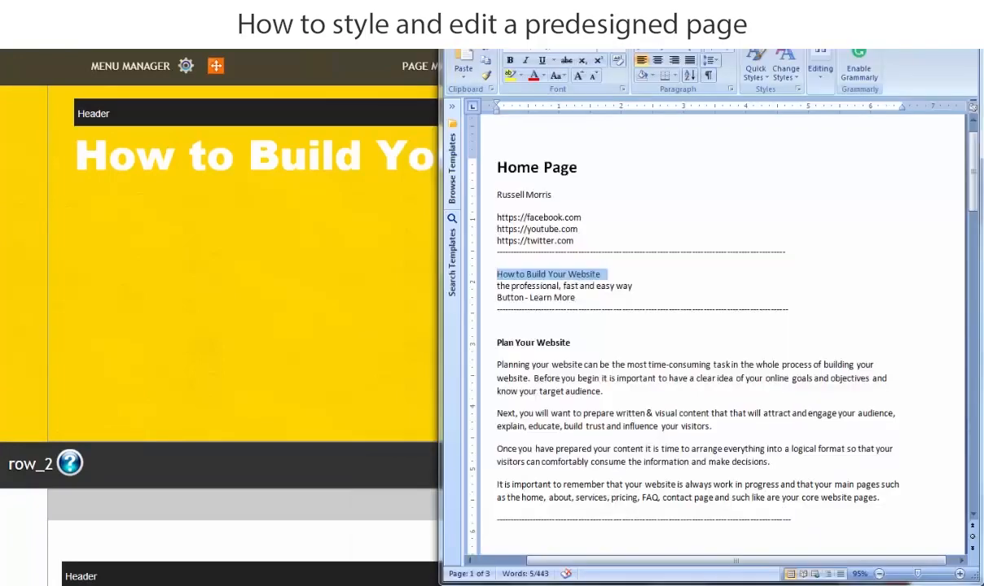
left_click_drag(496, 286, 574, 297)
right_click(556, 293)
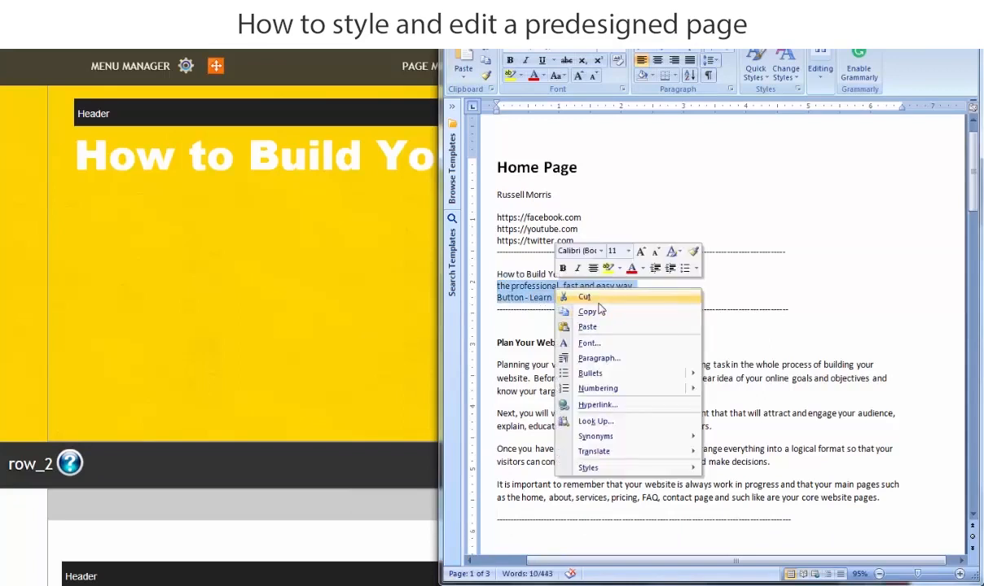
left_click(588, 312)
left_click(352, 223)
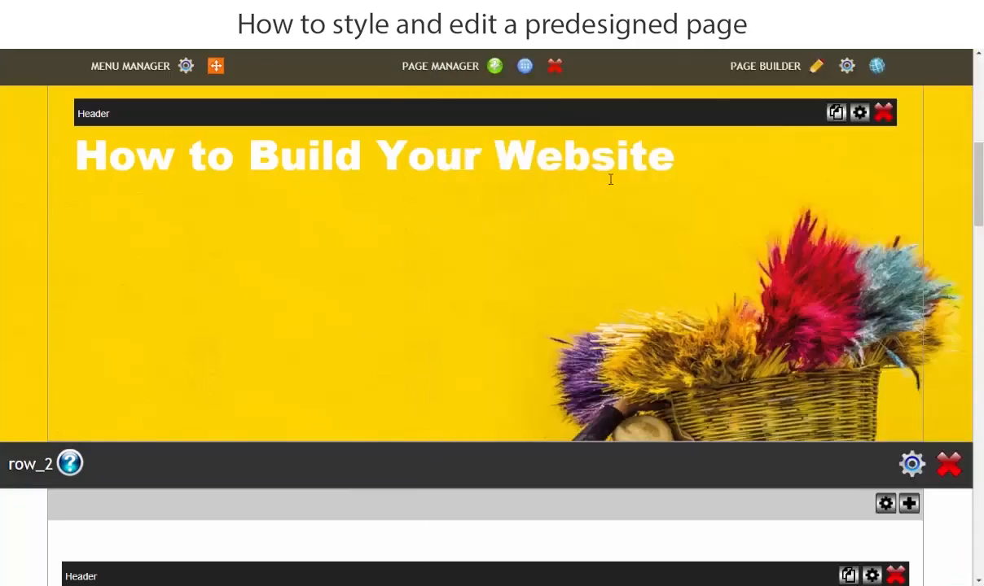
Paste the two copied lines on a new line below the "How to Build Your Website" heading.
left_click(688, 163)
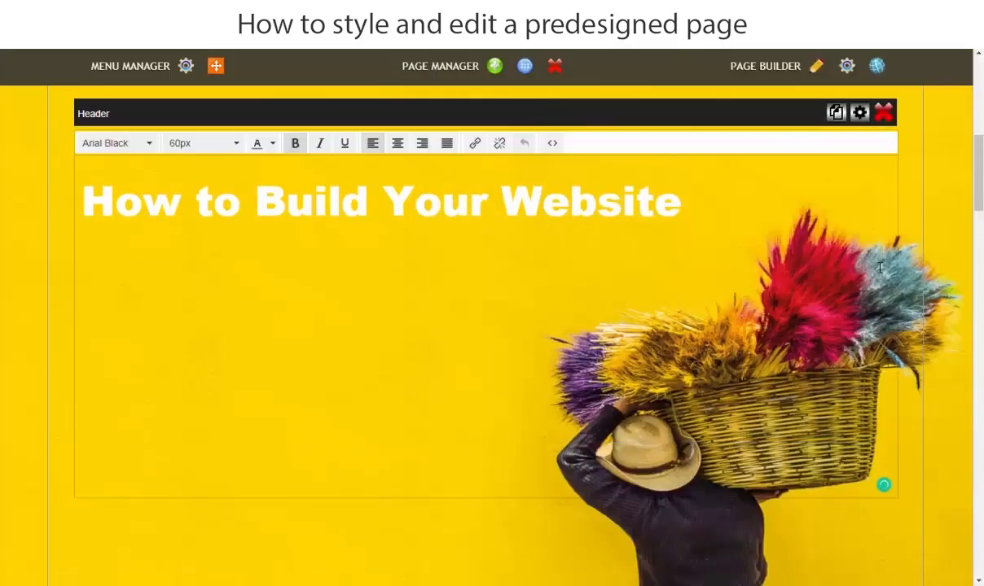
key("Return")
key("ctrl+v")
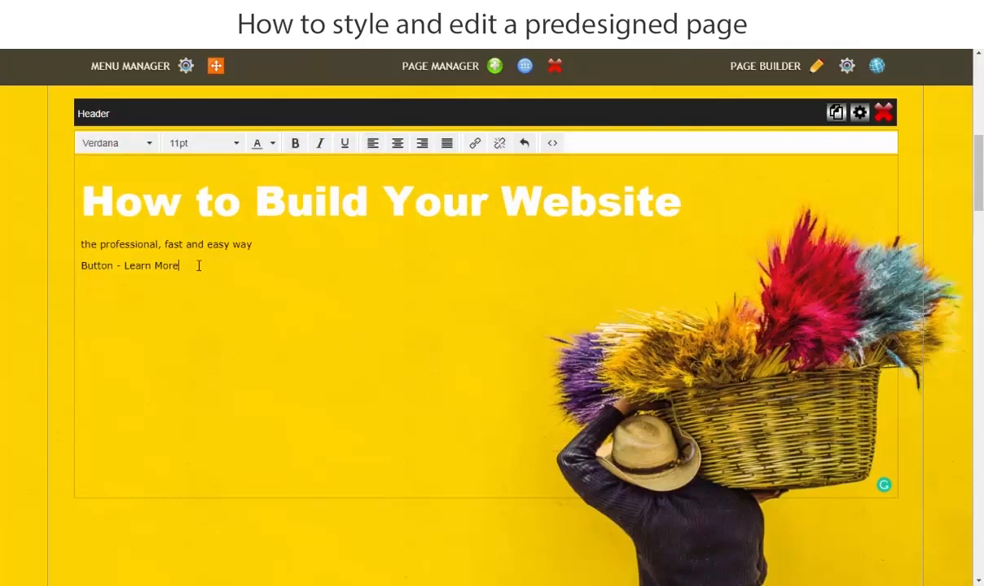
Set the font size of the two pasted lines below the banner heading to 50px.
left_click_drag(198, 265, 65, 244)
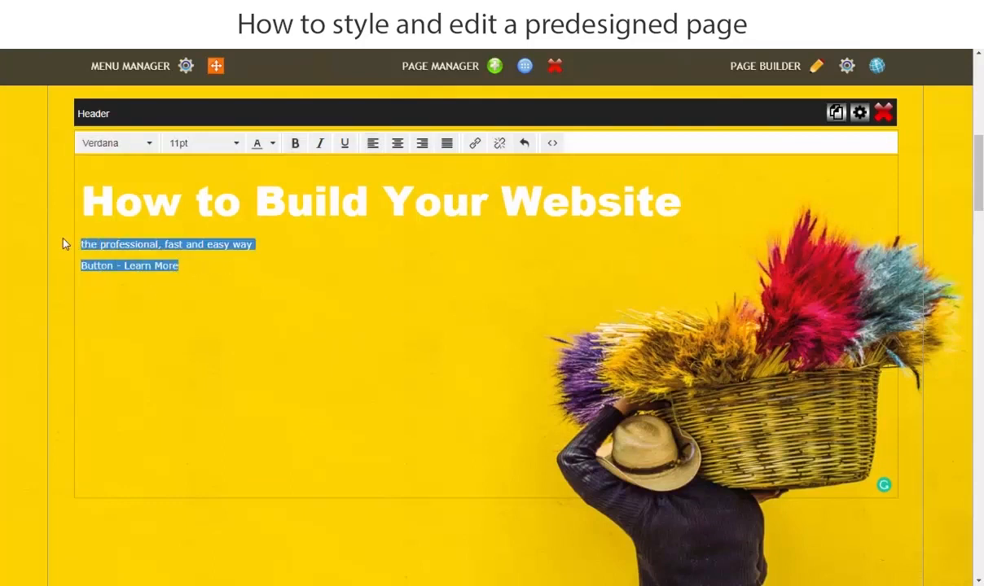
left_click(205, 148)
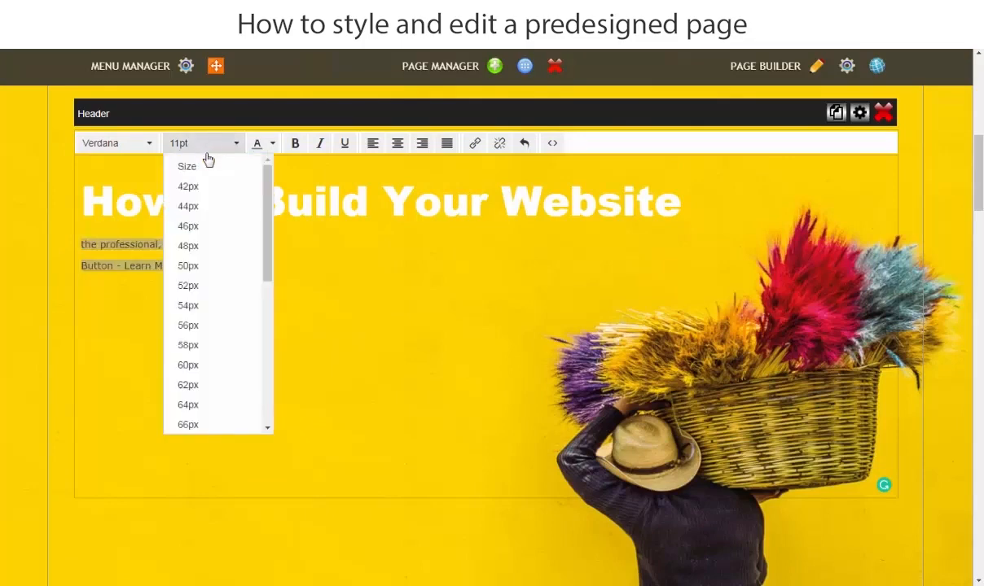
left_click(186, 269)
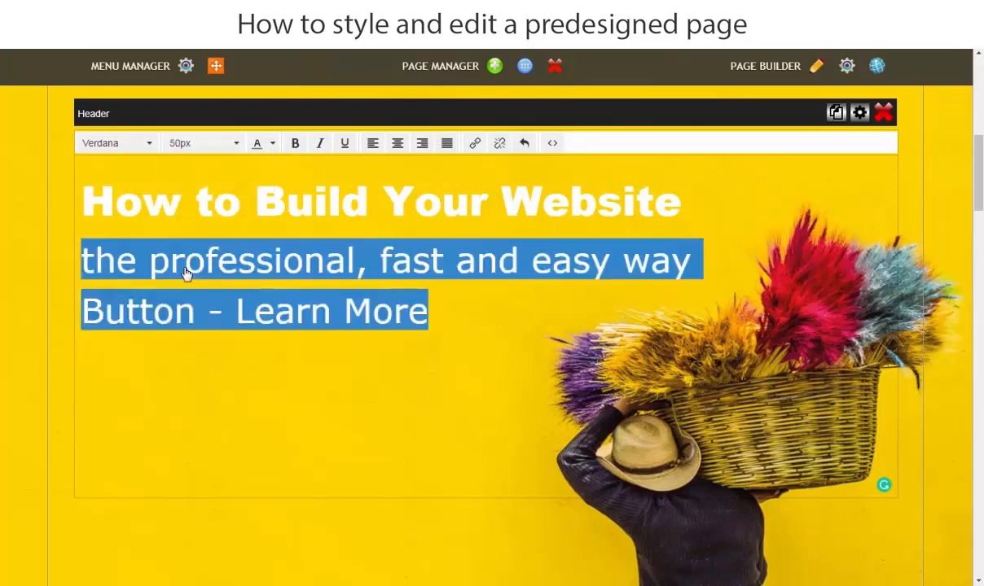
Set the font family of the two lines below the banner heading to Arial.
left_click(133, 147)
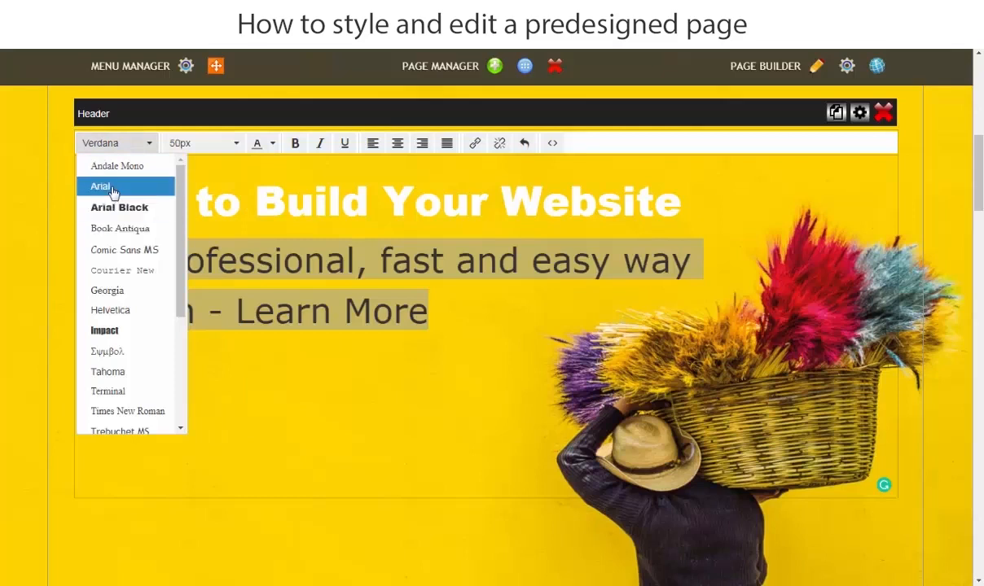
left_click(110, 187)
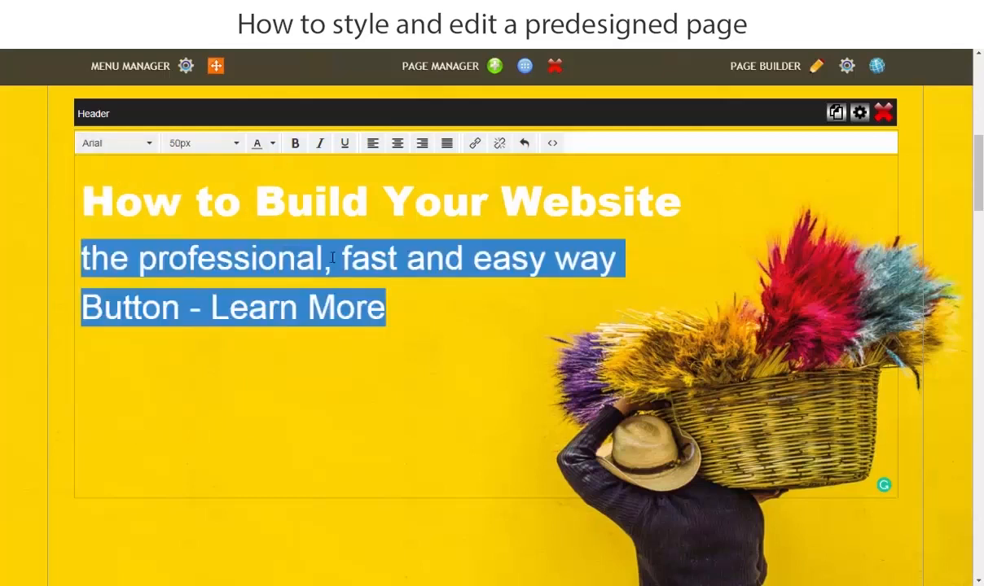
left_click(393, 321)
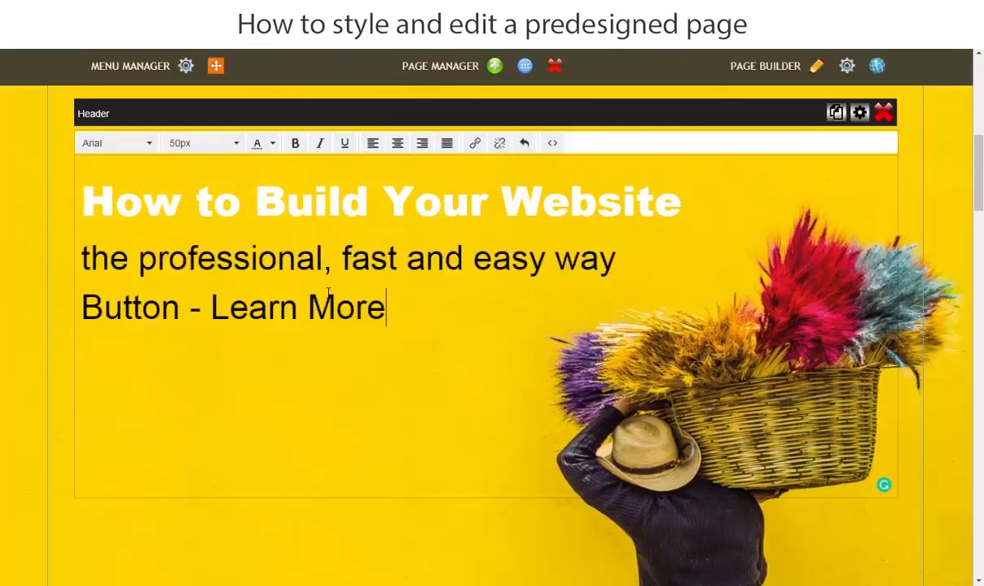
Set the text color of the two lines below the banner heading to hex 555555 and save the header.
left_click_drag(388, 308, 72, 256)
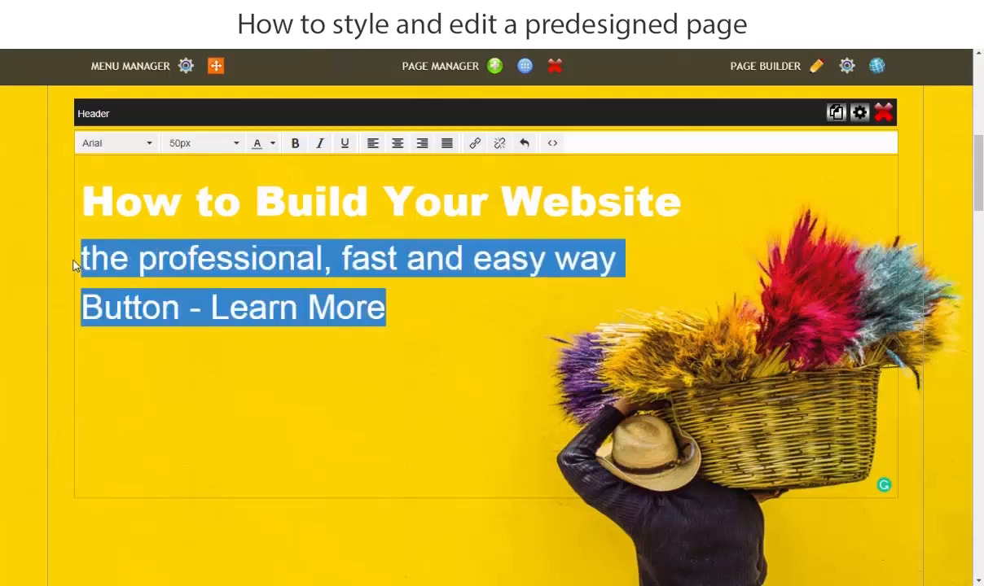
left_click(274, 146)
left_click(271, 234)
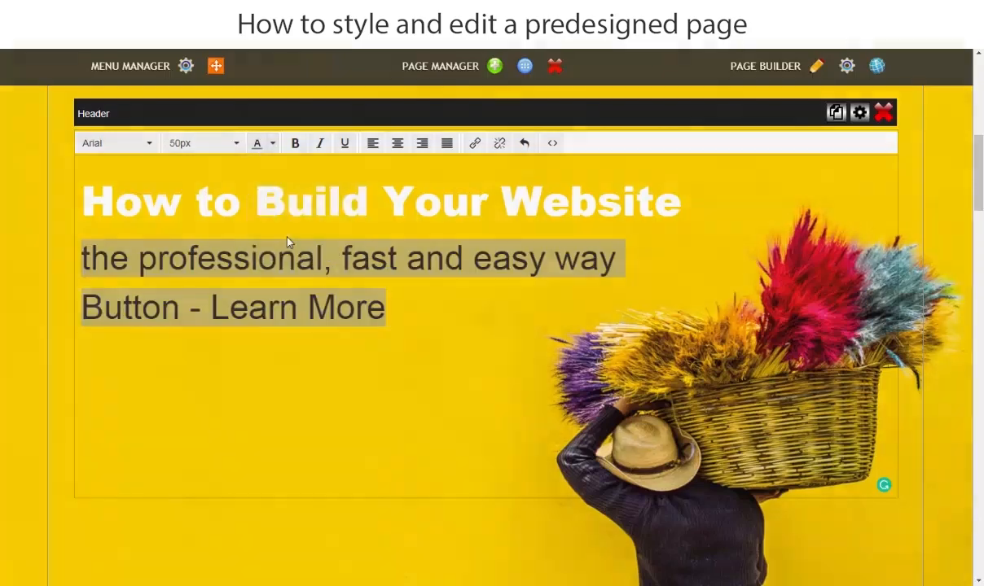
left_click(572, 329)
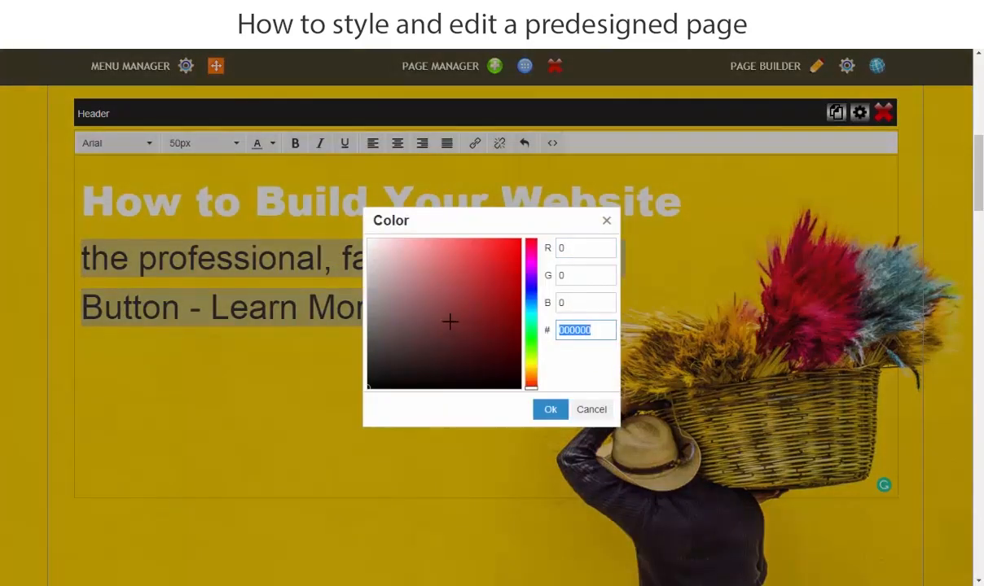
type("555555")
left_click(567, 369)
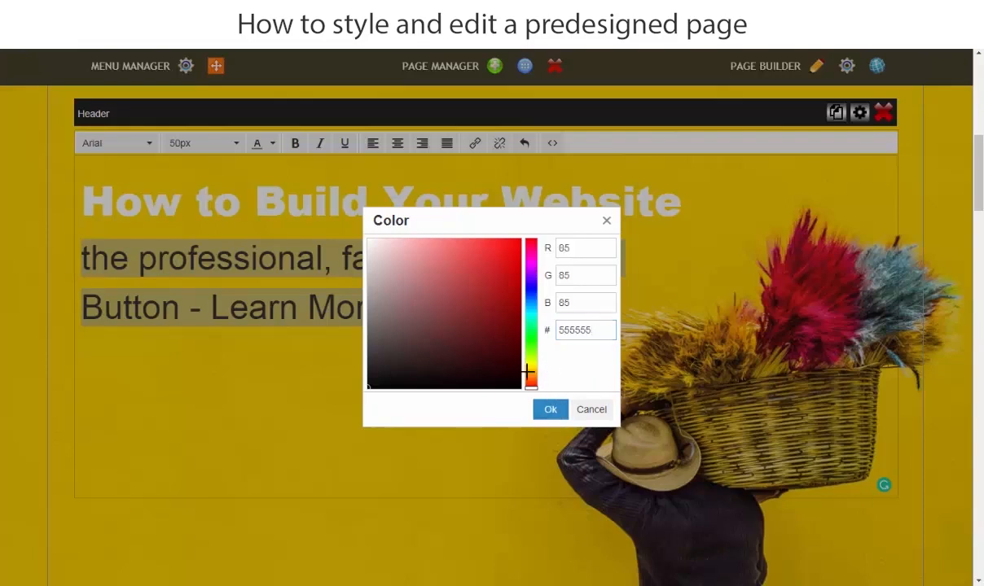
left_click(549, 409)
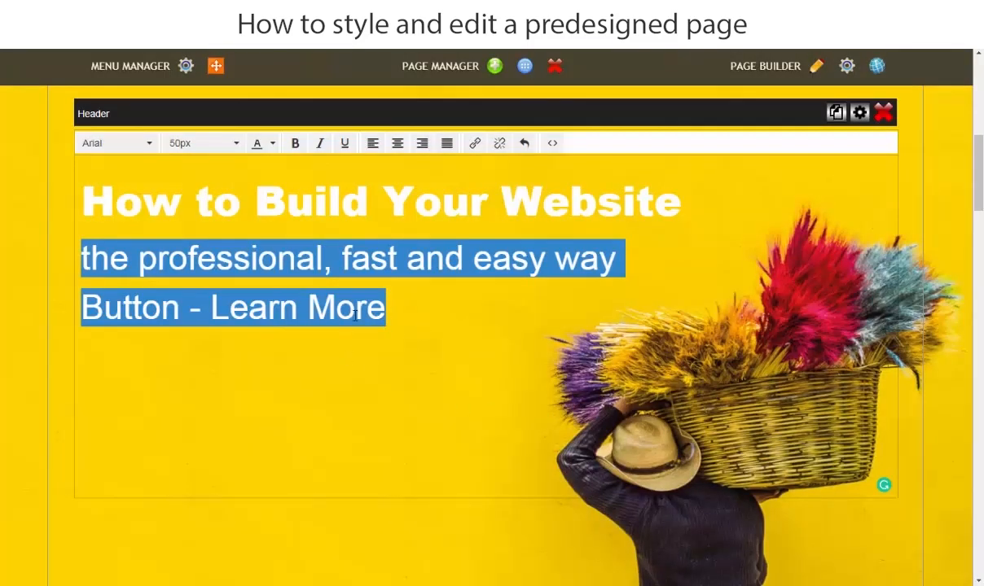
left_click(119, 296)
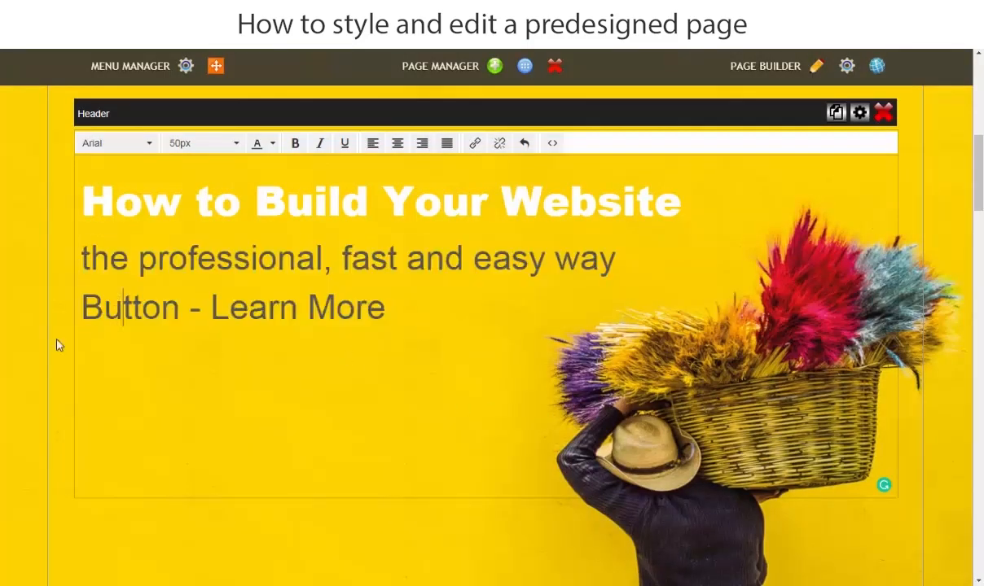
scroll(2, 321, "down", 1)
left_click(2, 321)
left_click(569, 155)
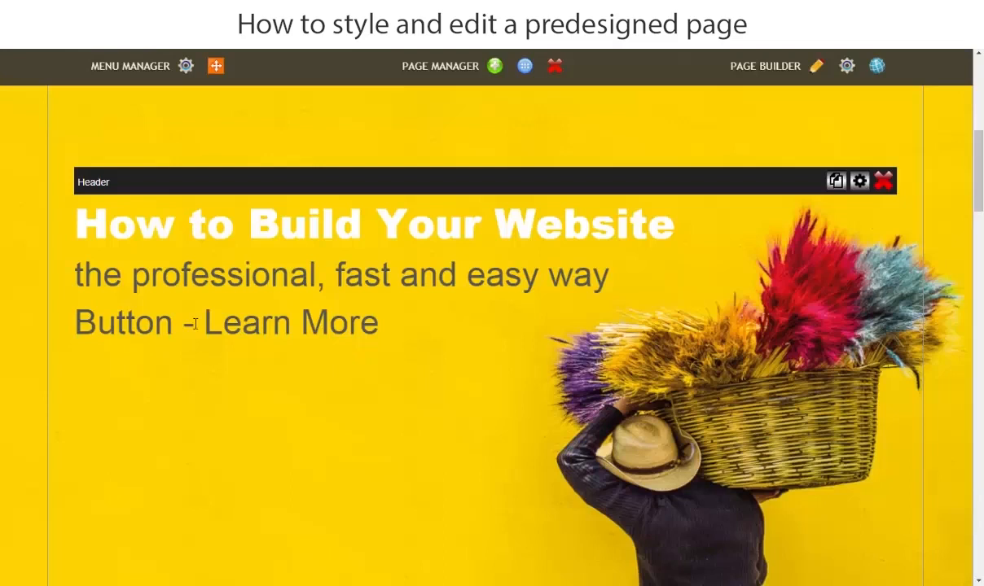
Delete the line "Button - Learn More" from the banner header and save the change.
left_click(195, 323)
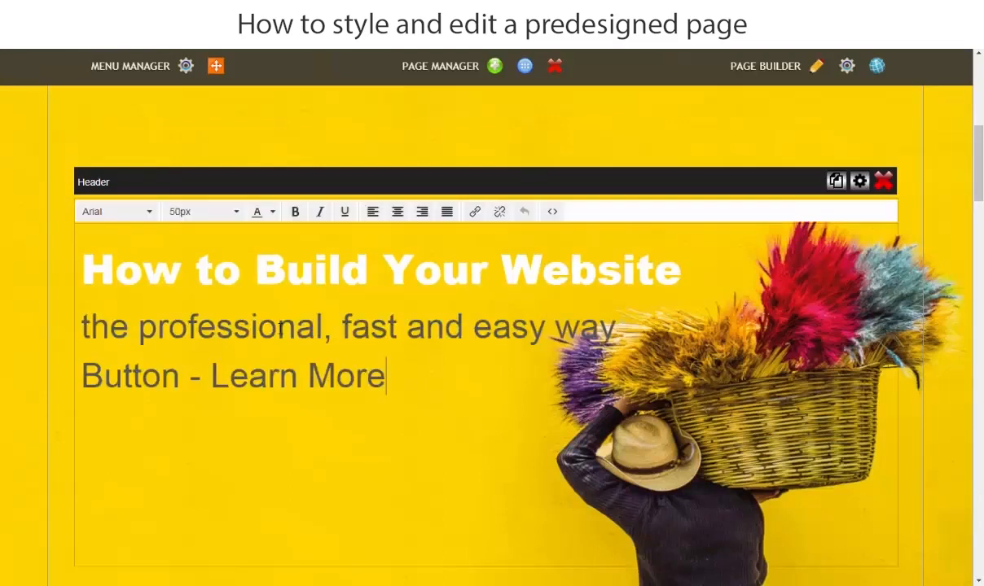
left_click_drag(386, 375, 68, 377)
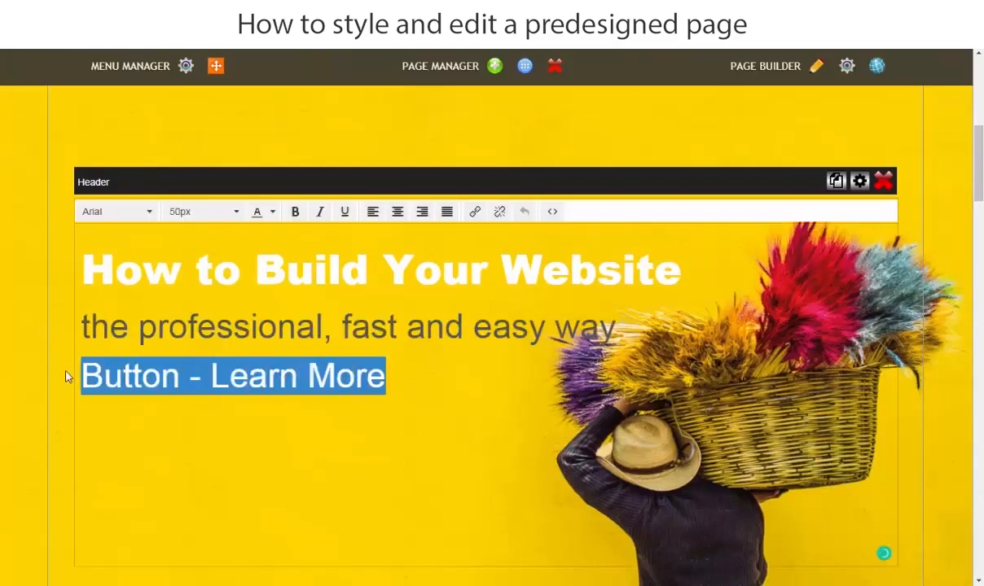
key("Delete")
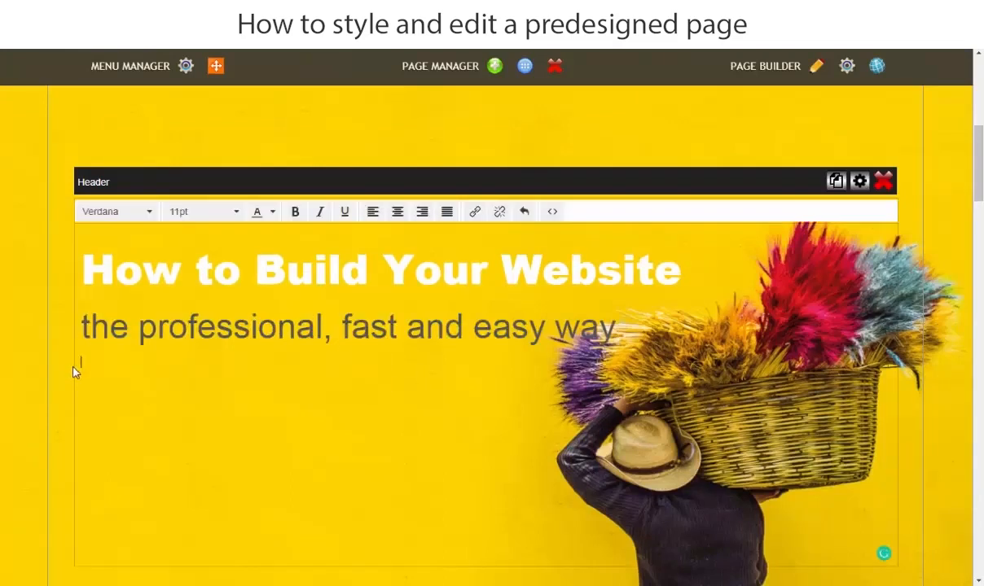
left_click(38, 340)
left_click(573, 153)
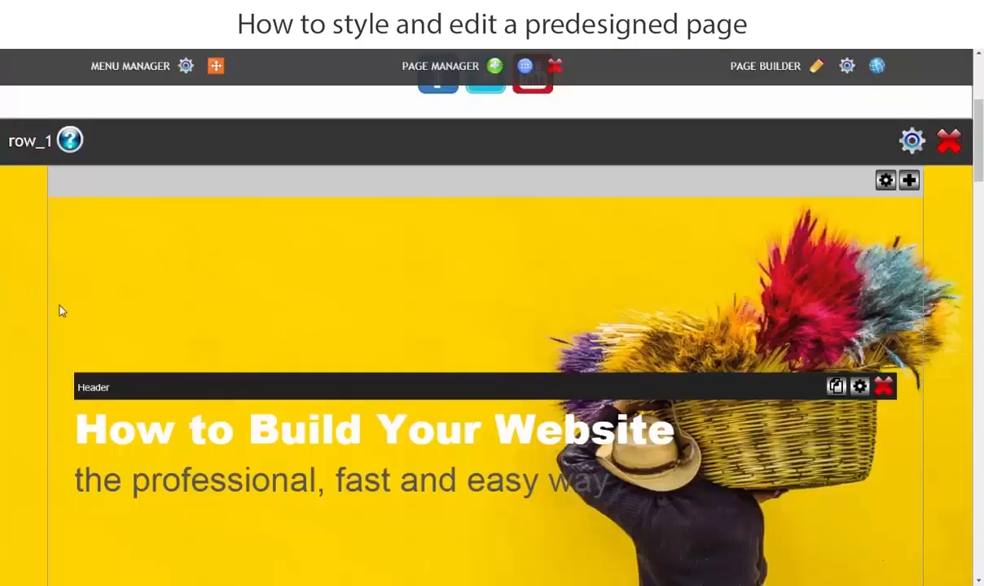
Add a Vertical Space content element to the banner column in row_1.
scroll(334, 456, "down", 1)
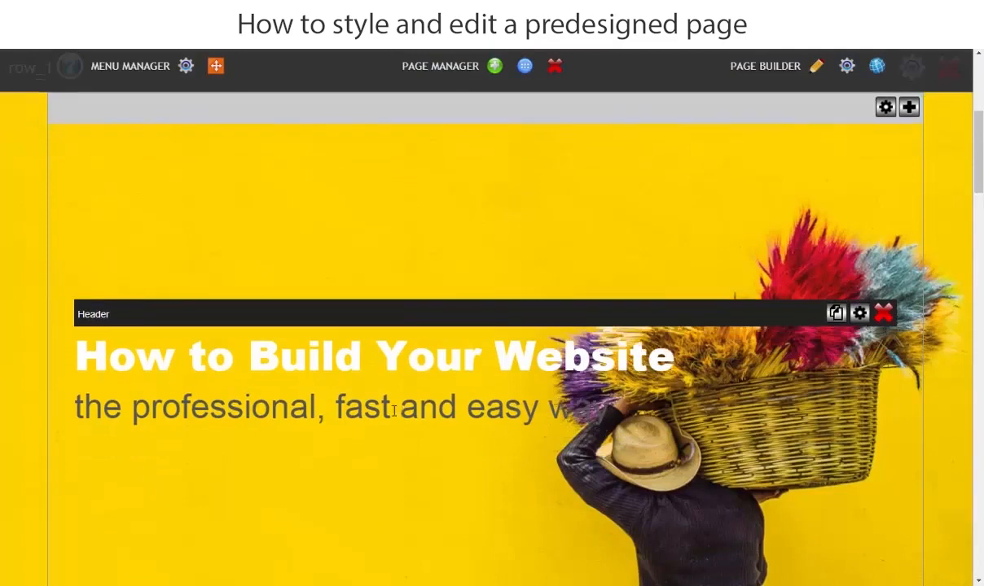
scroll(570, 383, "down", 1)
scroll(740, 344, "up", 3)
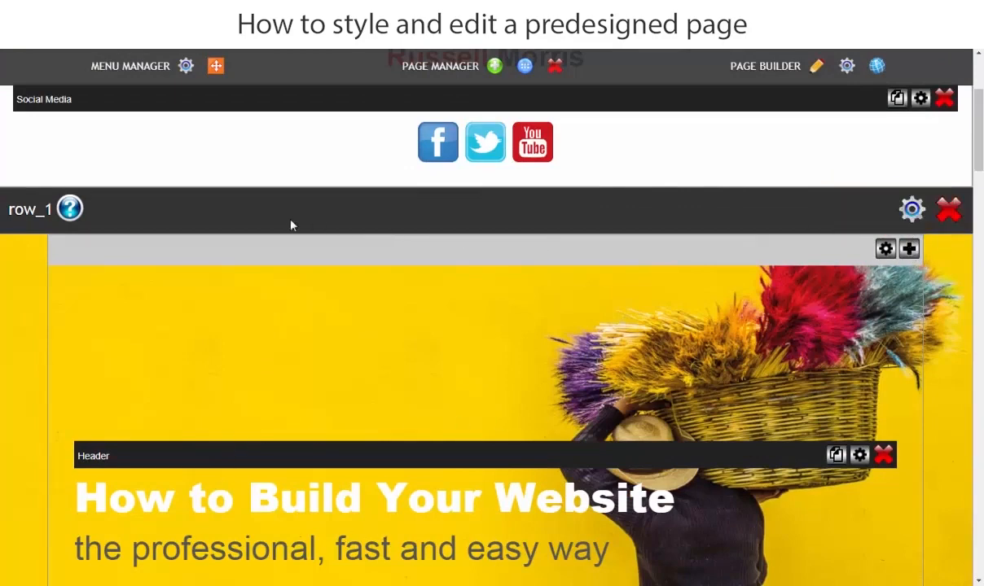
left_click(909, 252)
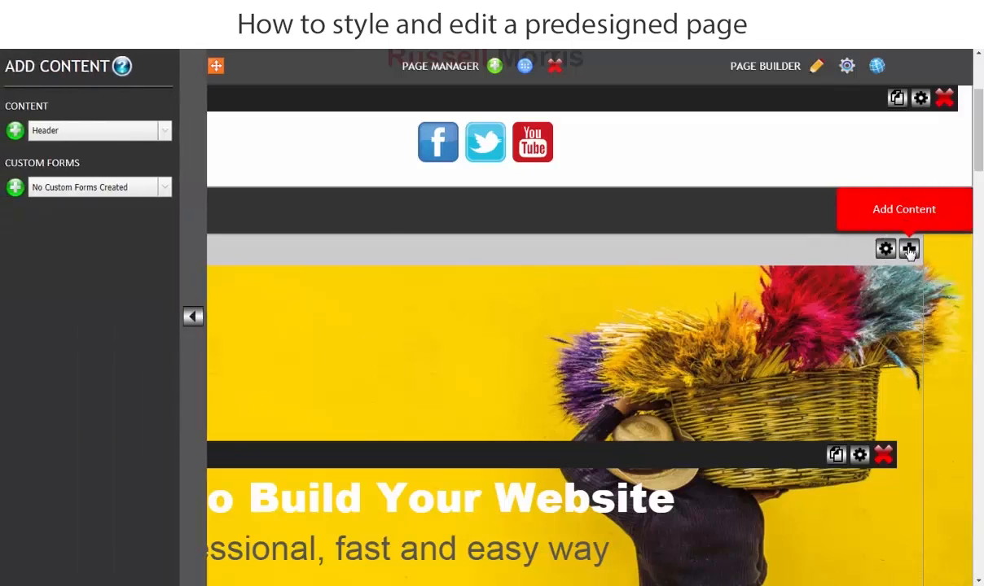
left_click(61, 133)
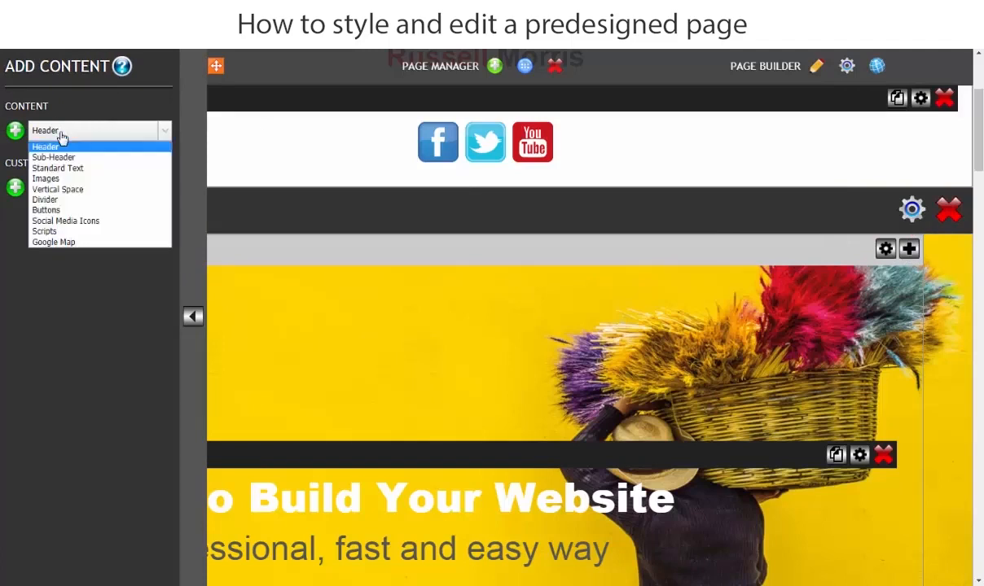
left_click(62, 190)
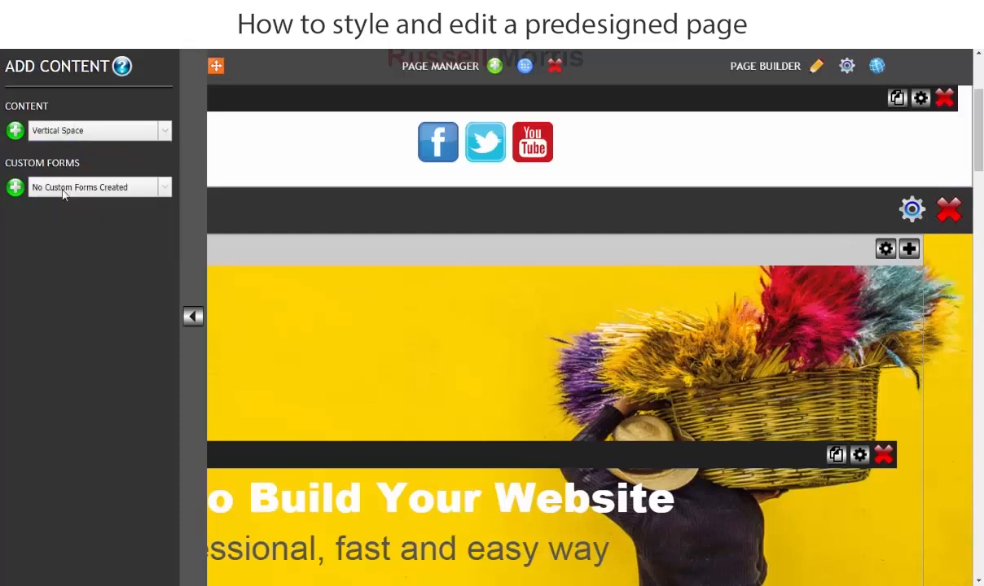
left_click(16, 133)
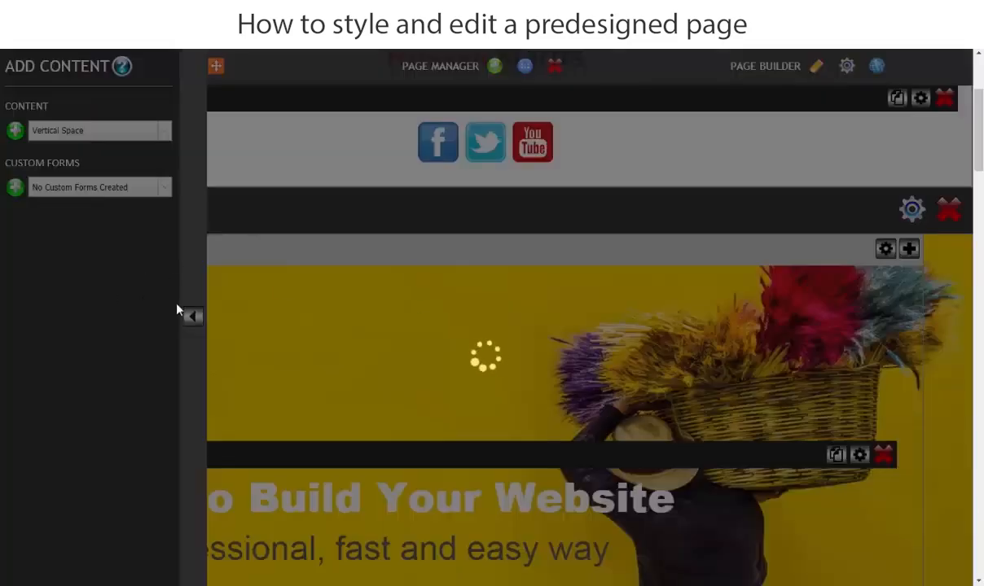
left_click(192, 319)
Set the height of the vertical space below the banner header to 30 px and apply it.
scroll(217, 346, "down", 5)
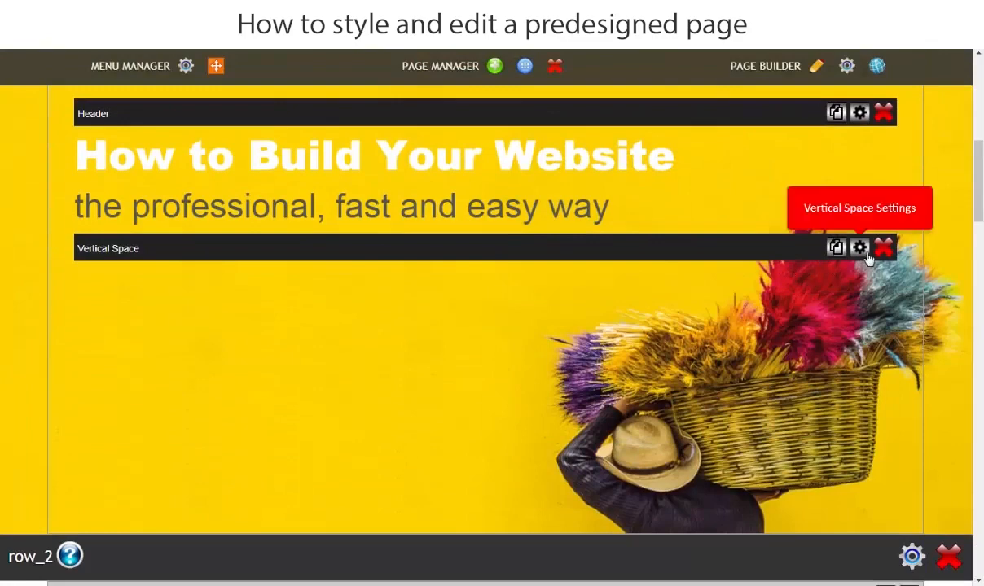
left_click(860, 254)
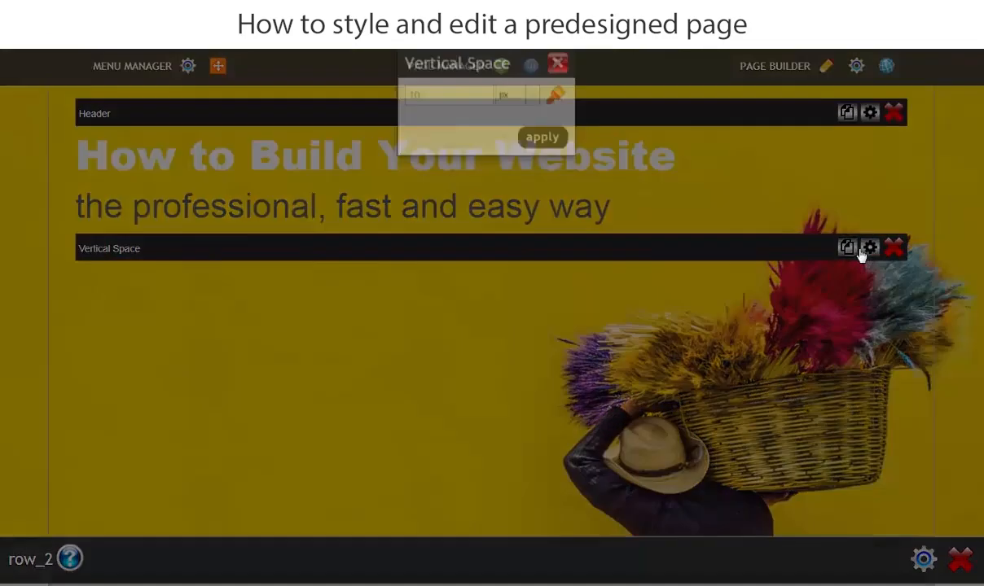
left_click(420, 116)
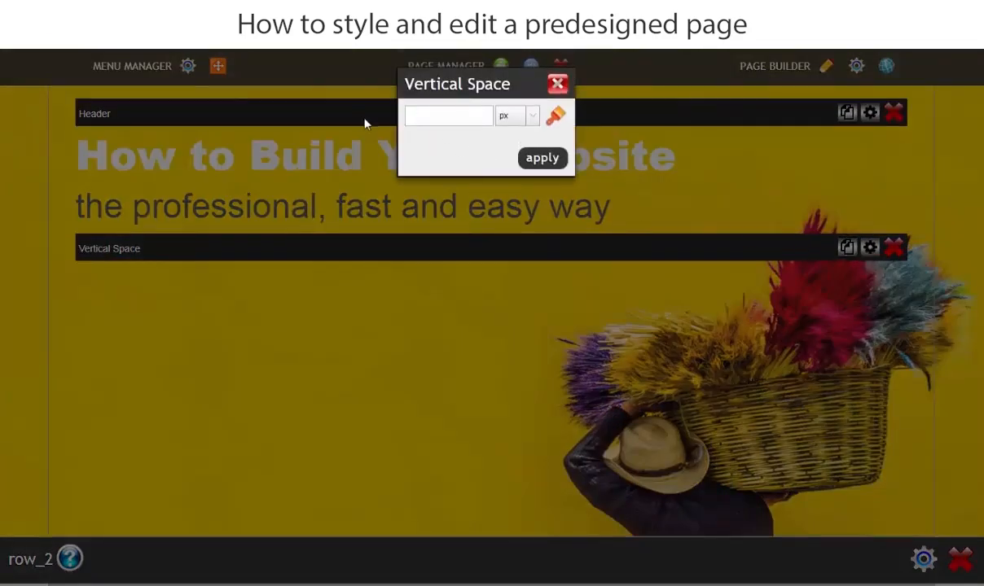
type("30")
left_click(539, 160)
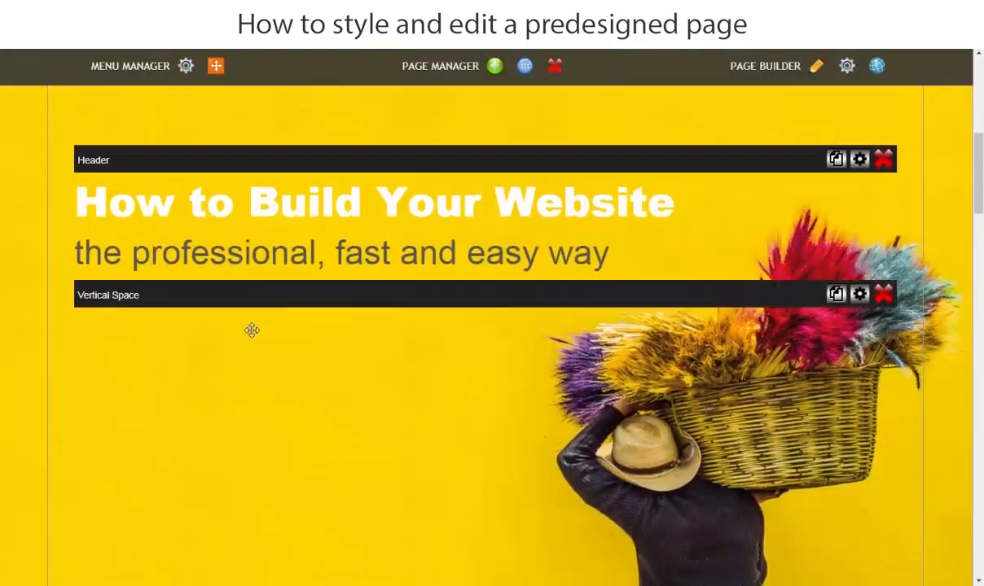
Add a Sub-Header content element to the banner column in row_1, below the vertical space.
scroll(162, 285, "up", 4)
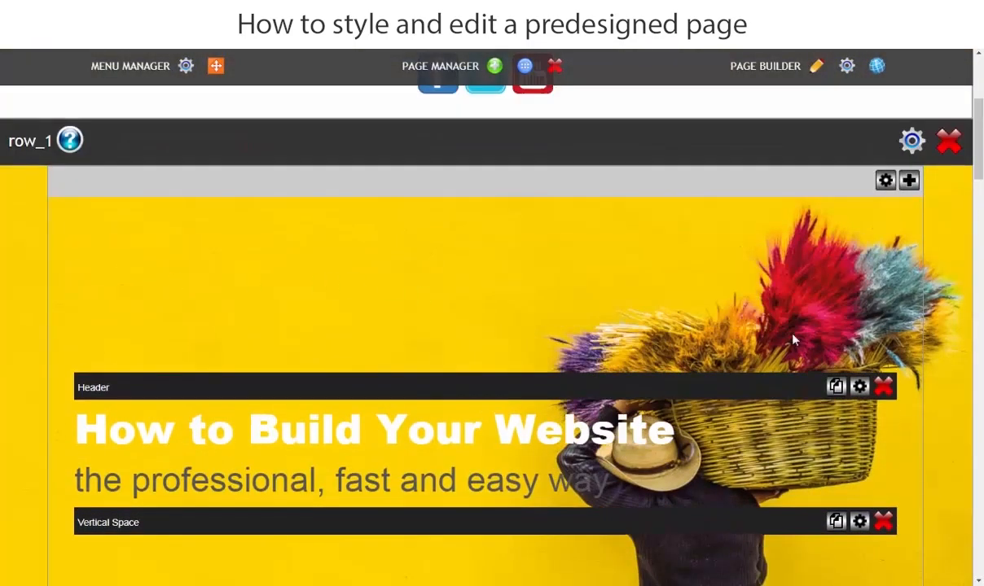
left_click(909, 181)
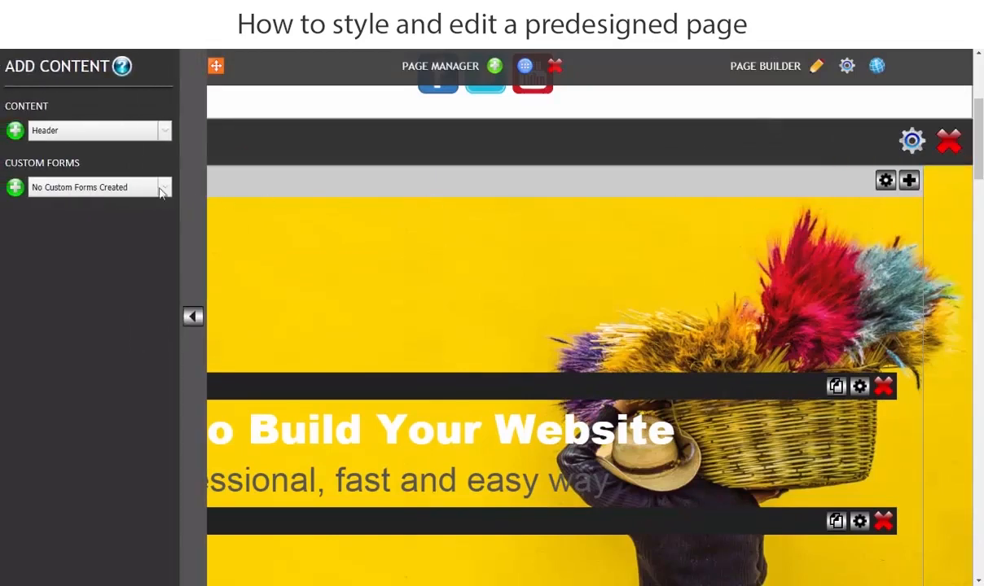
left_click(64, 136)
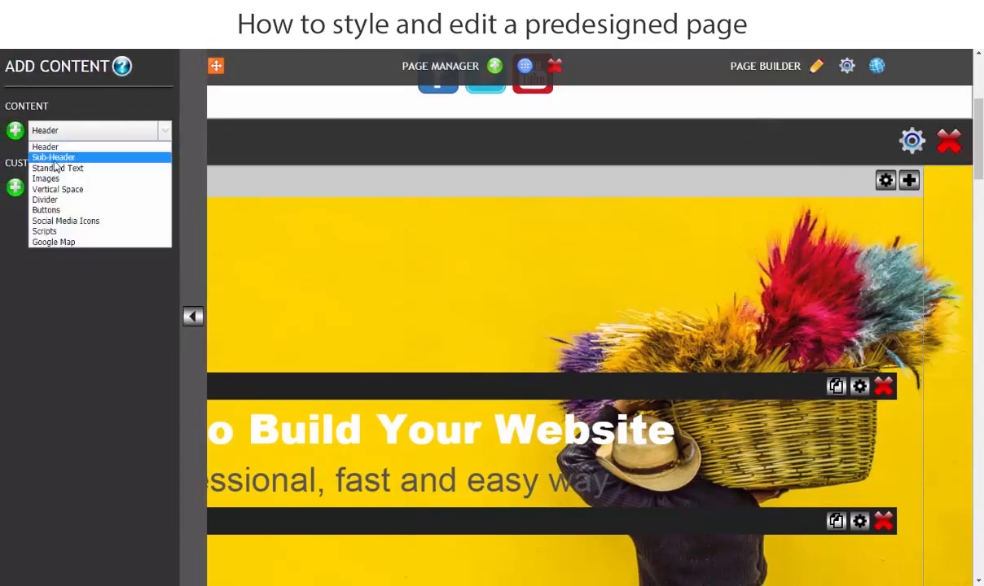
left_click(50, 157)
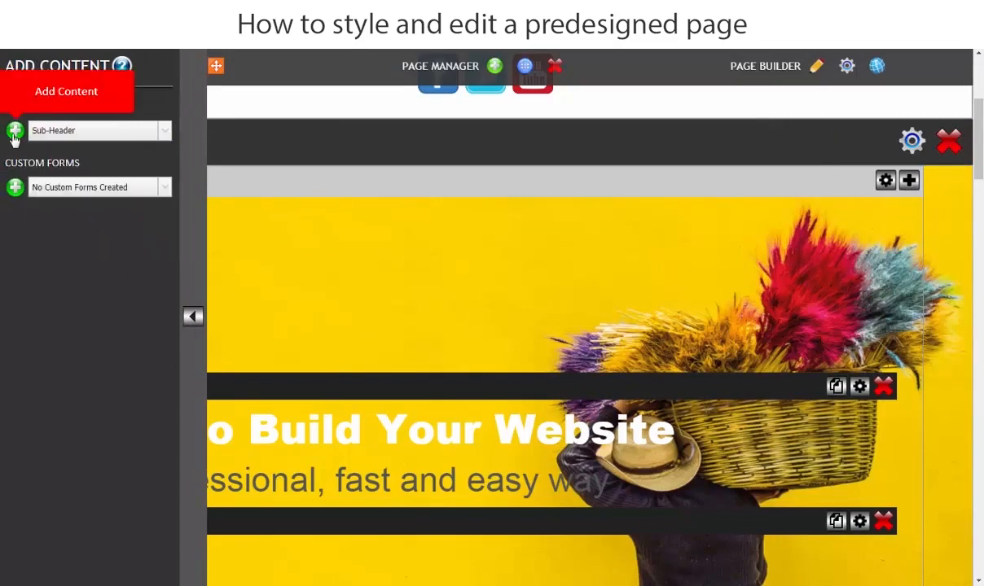
left_click(14, 133)
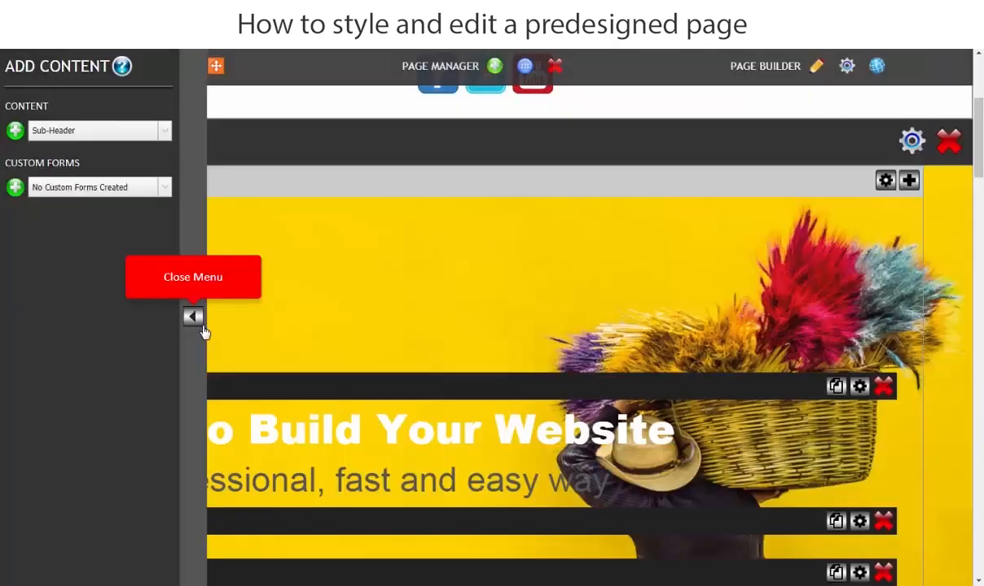
left_click(193, 317)
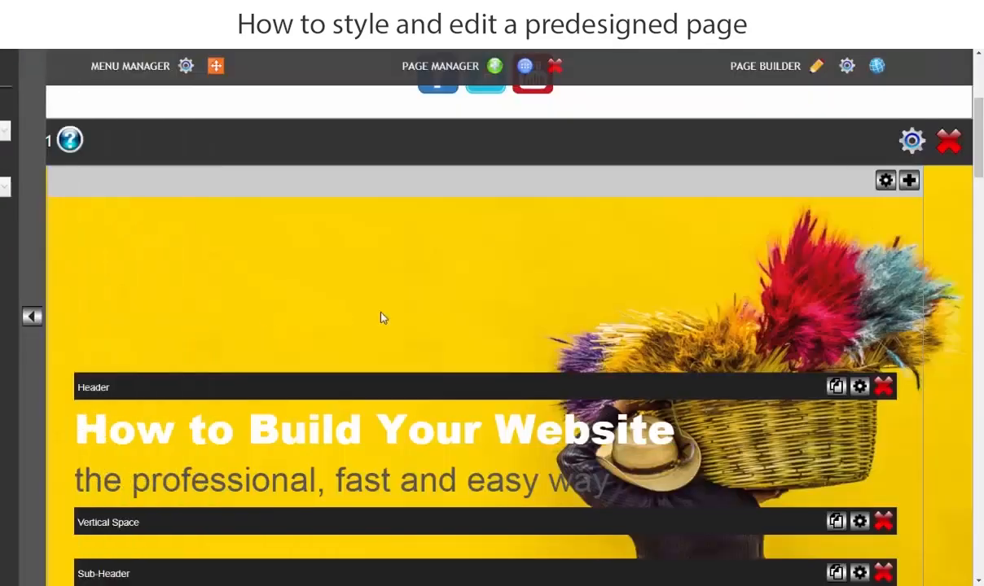
scroll(383, 317, "down", 3)
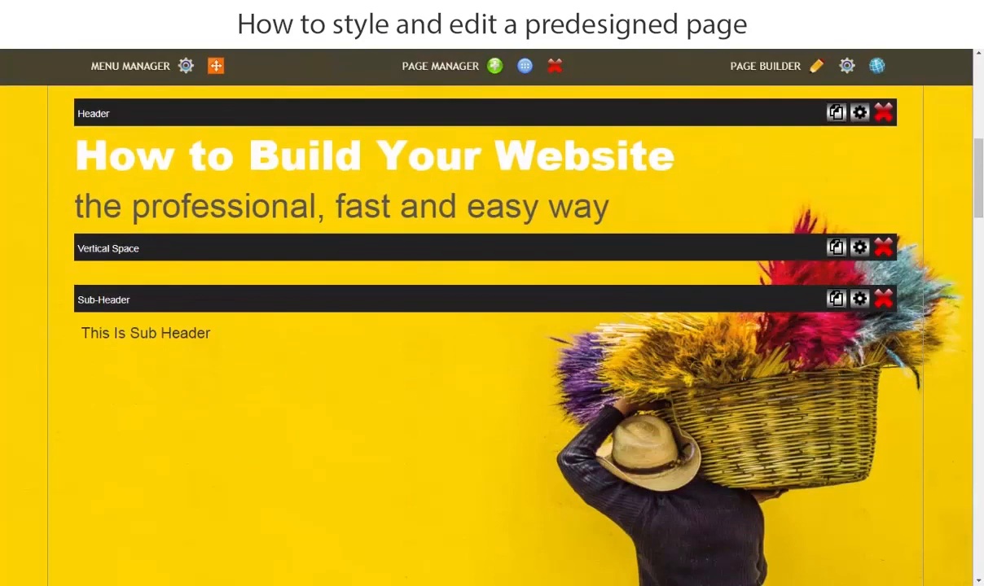
Copy "Why struggle to build and manage your website when you don't have to" from the Word document and return to the page builder.
key("alt+Tab")
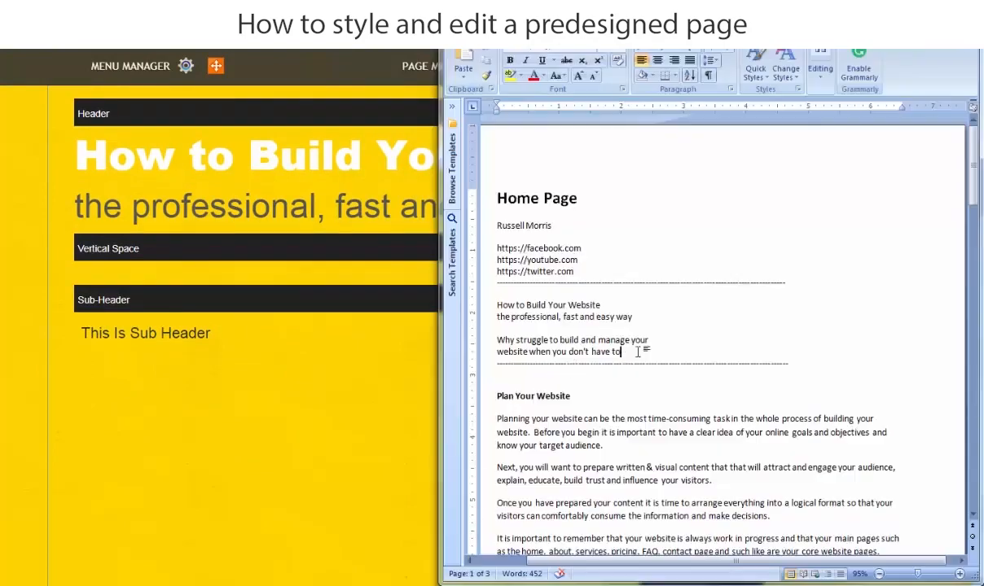
left_click_drag(498, 341, 601, 352)
right_click(601, 352)
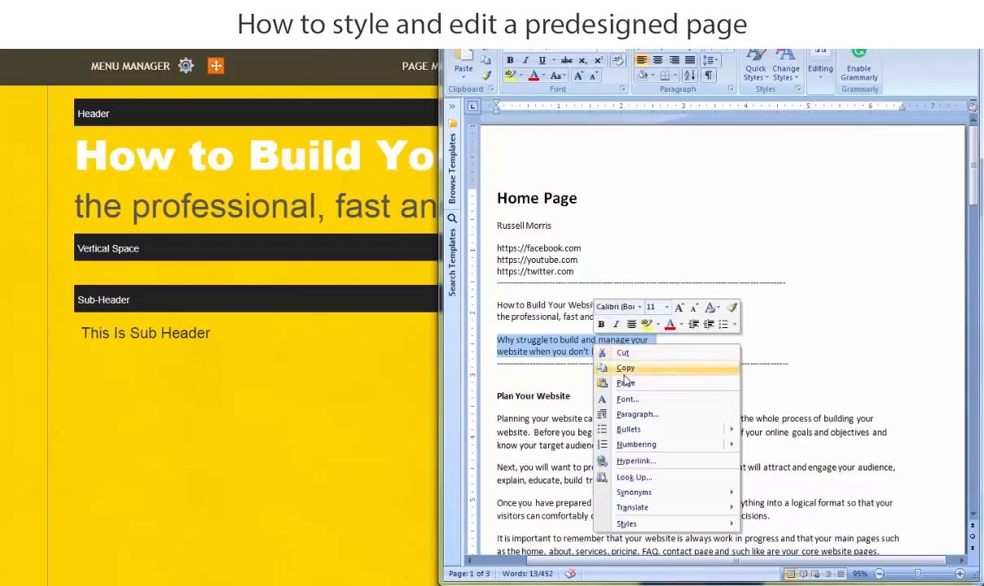
left_click(624, 371)
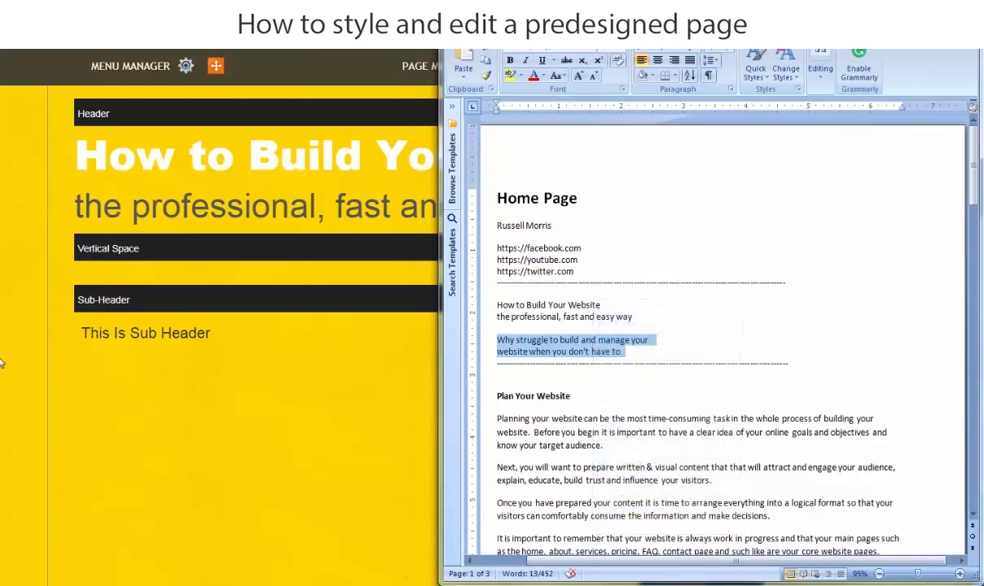
left_click(1, 363)
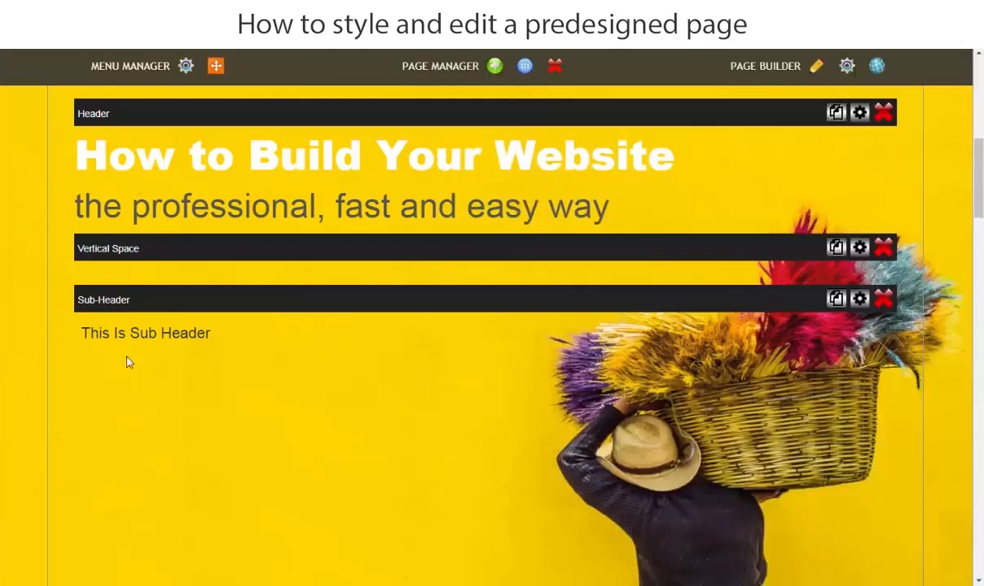
Replace the banner's sub-header placeholder with the copied text so it reads "Why struggle to build and manage your website when you don't have to!".
left_click(237, 350)
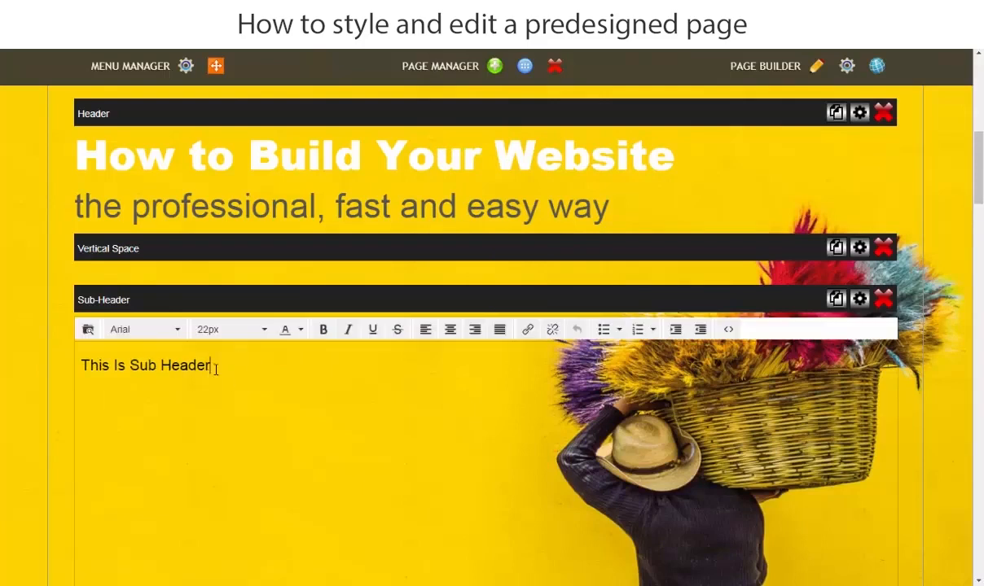
left_click_drag(215, 369, 78, 372)
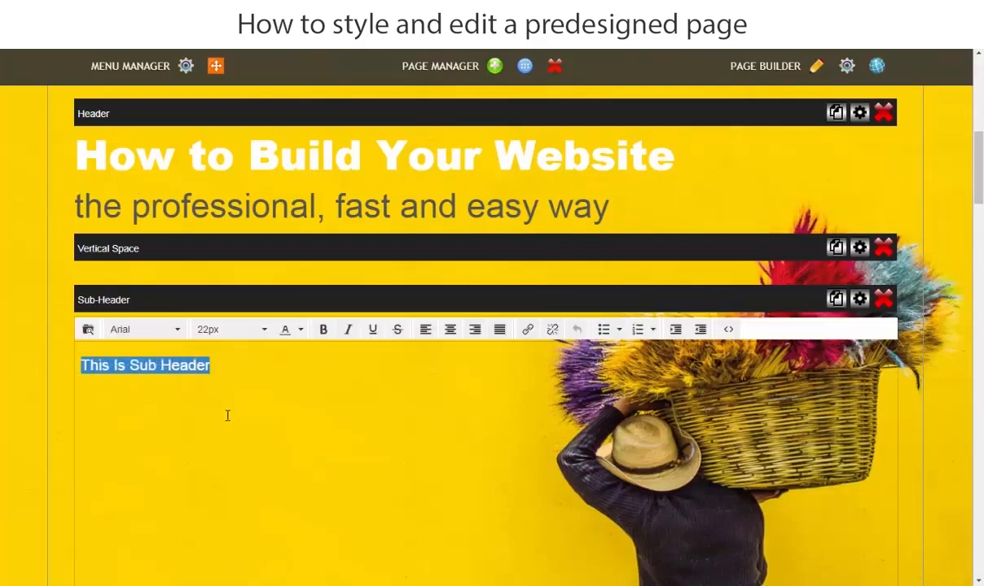
key("ctrl+v")
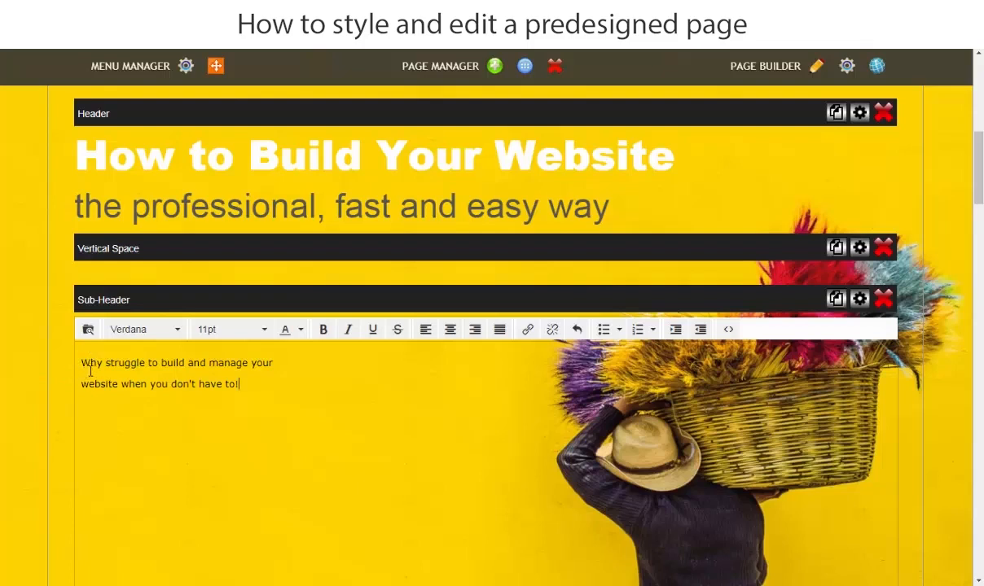
Format the banner's sub-header text as 36px Arial and save the change.
left_click_drag(80, 365, 296, 375)
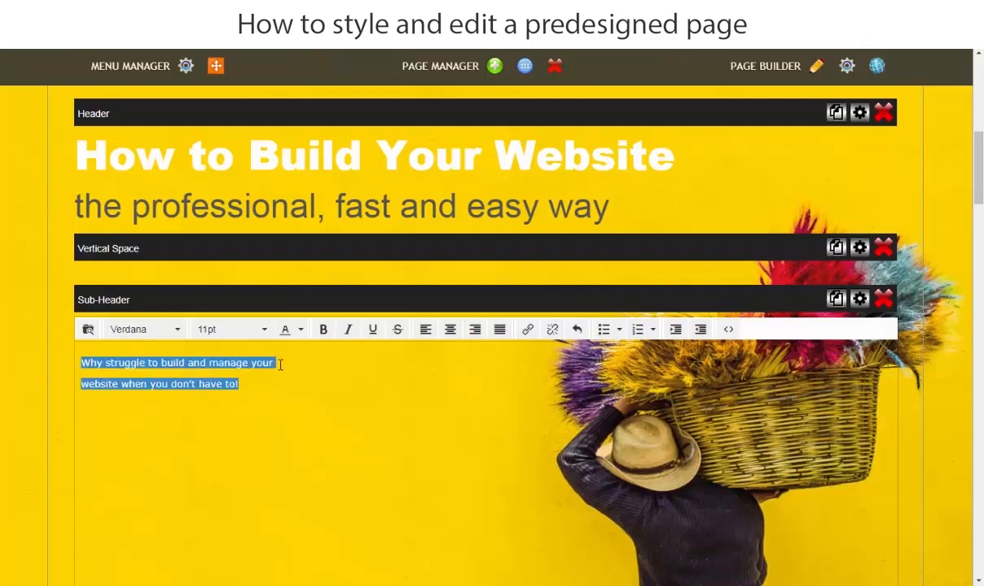
left_click(265, 332)
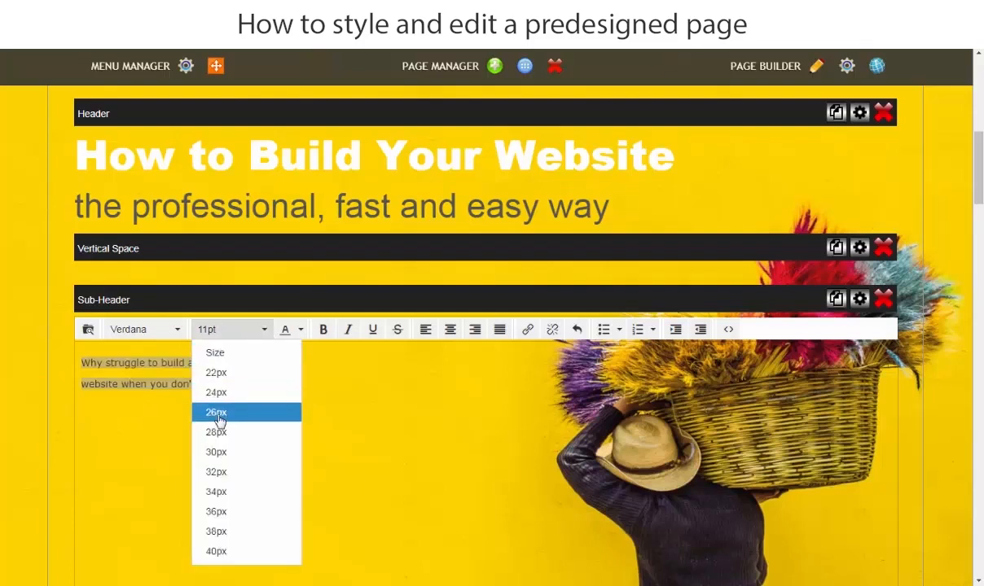
left_click(215, 511)
left_click(178, 332)
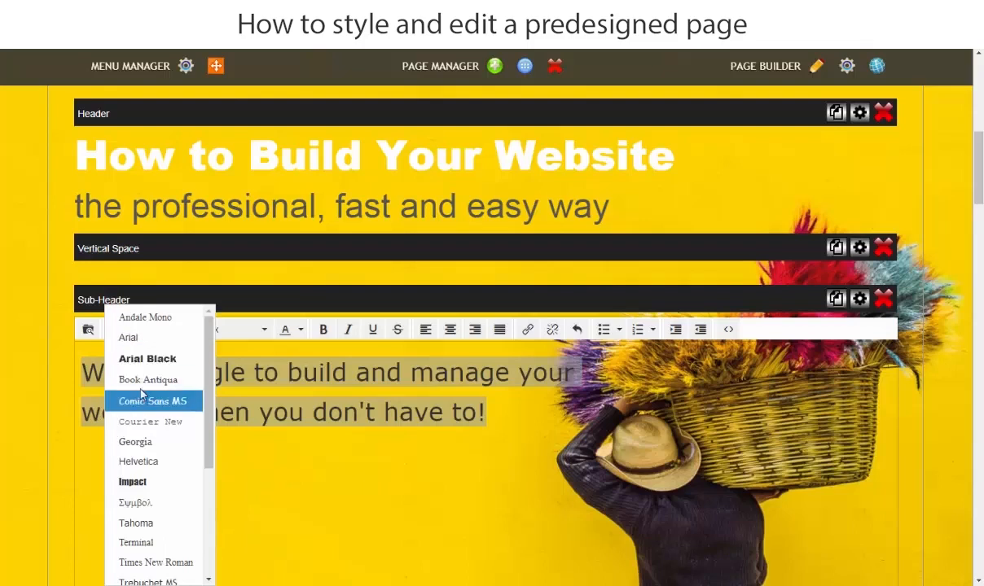
left_click(143, 346)
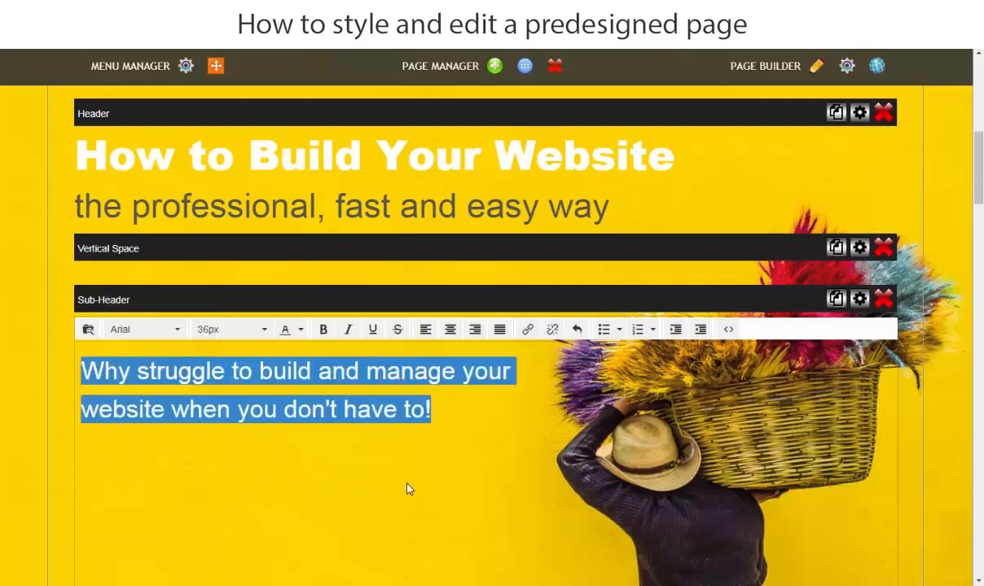
left_click(464, 419)
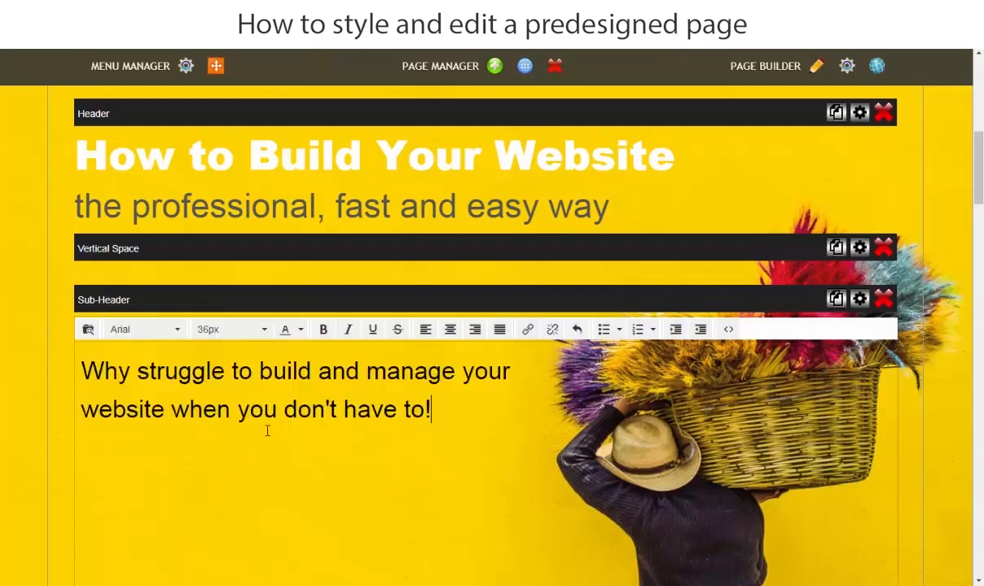
left_click(2, 385)
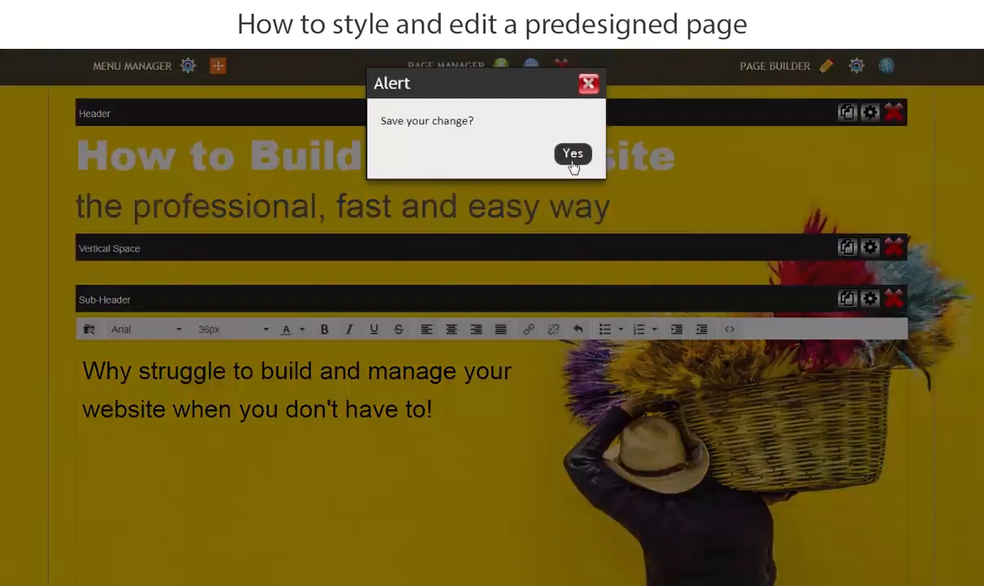
left_click(572, 156)
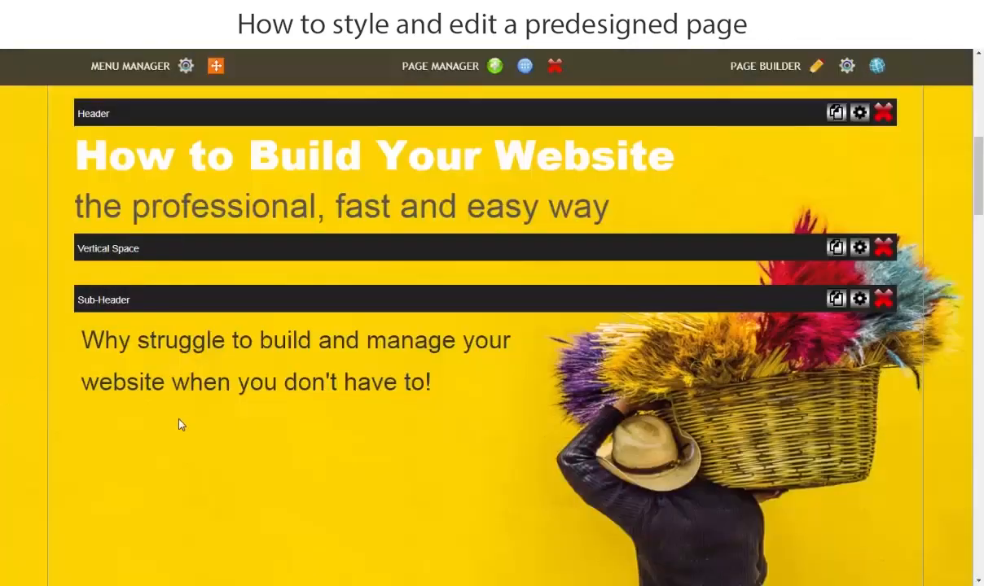
Preview the published home page and check how the banner's header and sub-header look.
left_click(876, 66)
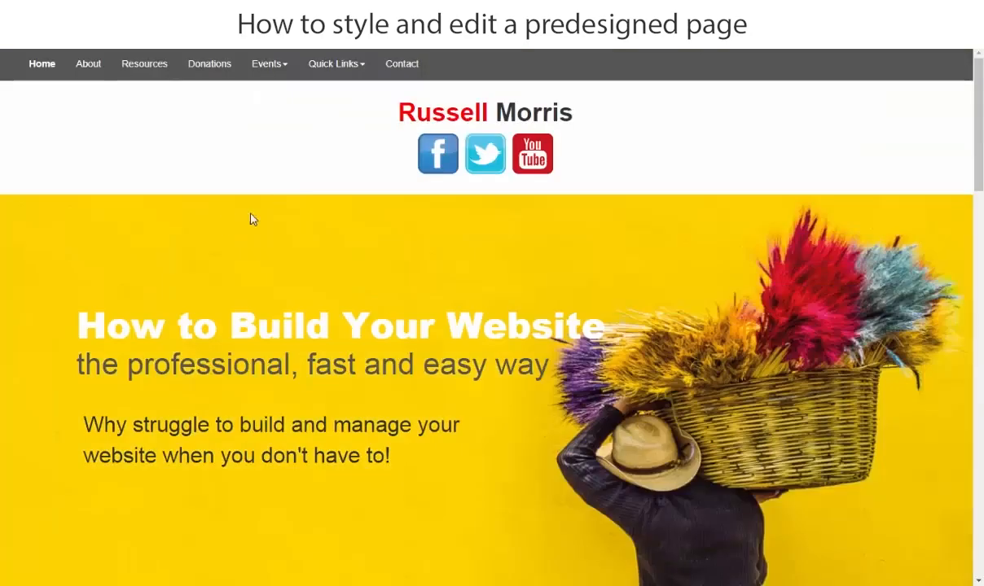
scroll(538, 309, "down", 4)
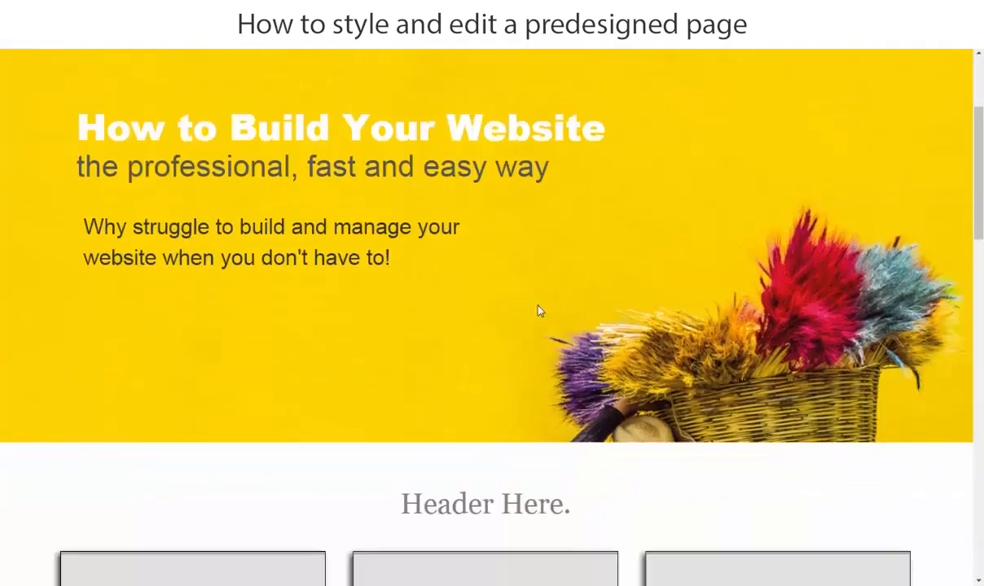
scroll(354, 362, "up", 3)
scroll(355, 362, "up", 1)
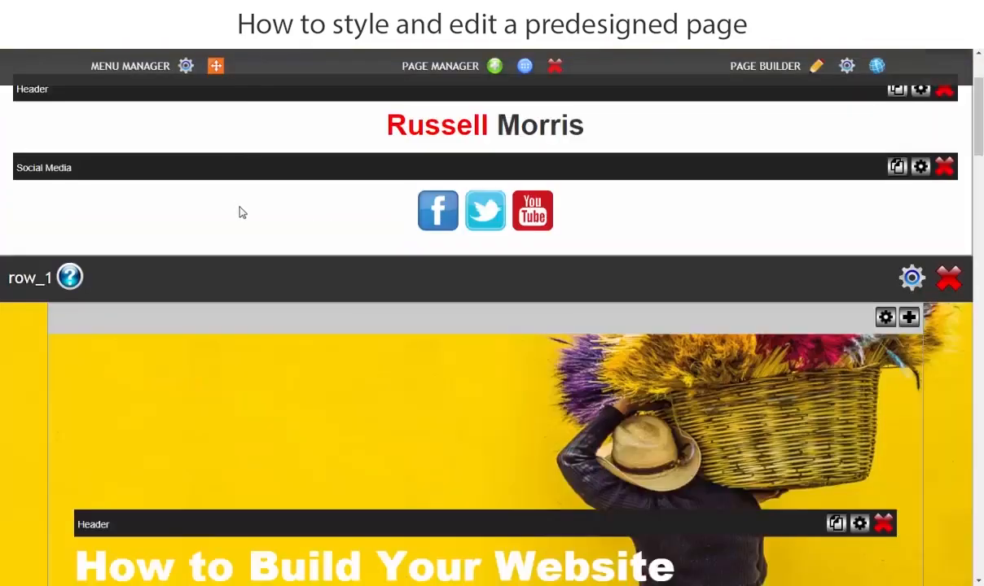
Copy the heading "Plan Your Website" from the Word document and return to the page builder at row_2.
scroll(242, 220, "down", 2)
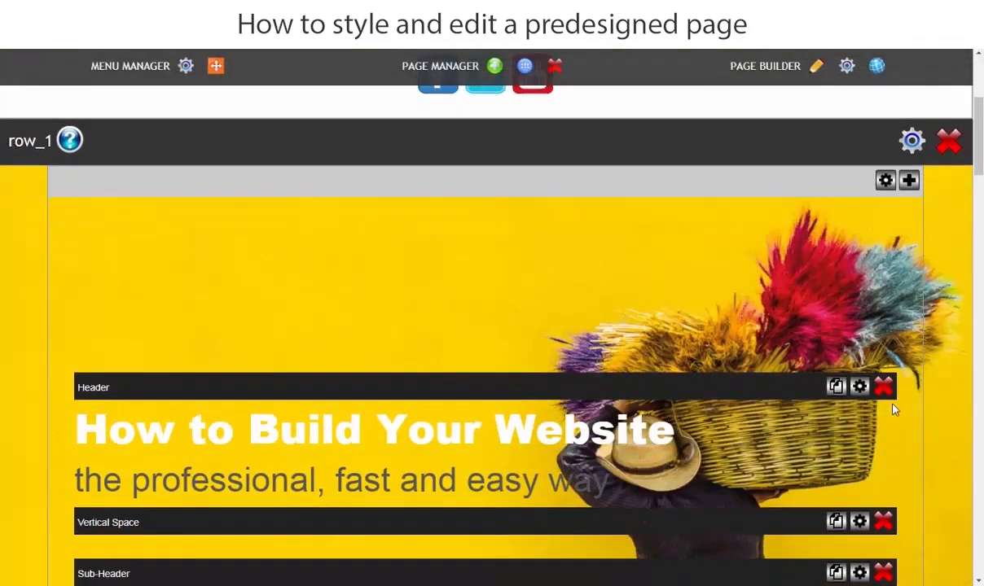
scroll(603, 391, "down", 7)
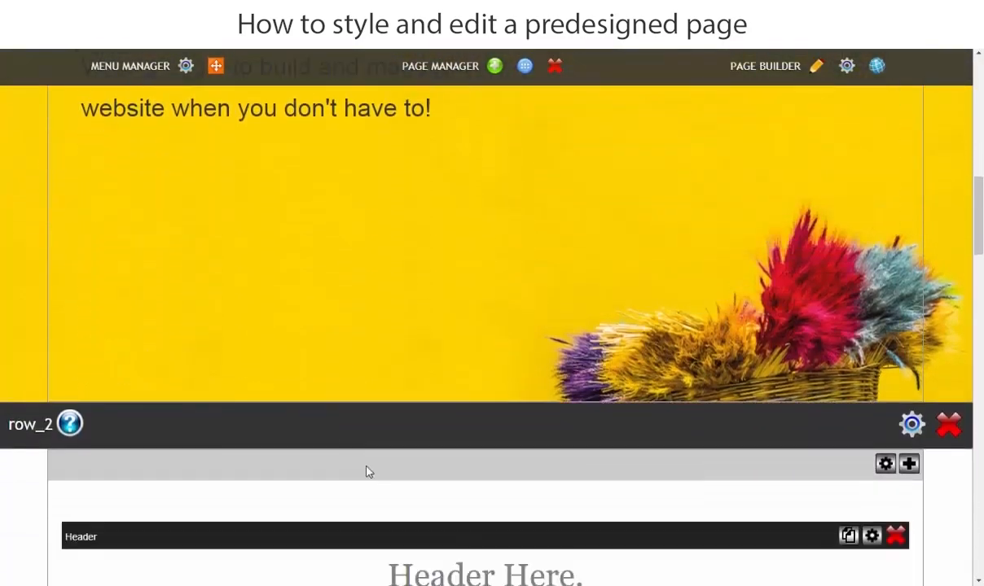
scroll(366, 471, "down", 4)
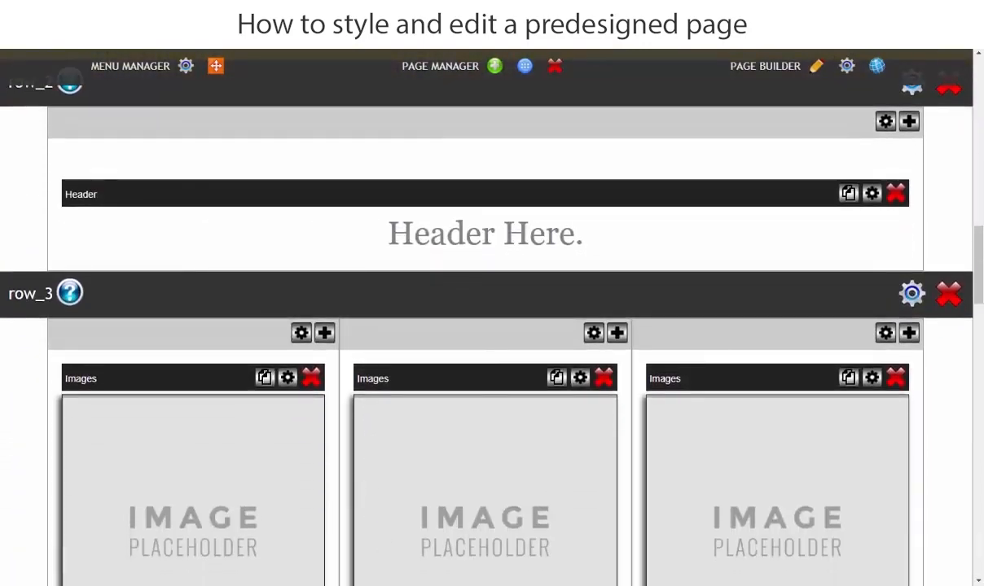
left_click(358, 585)
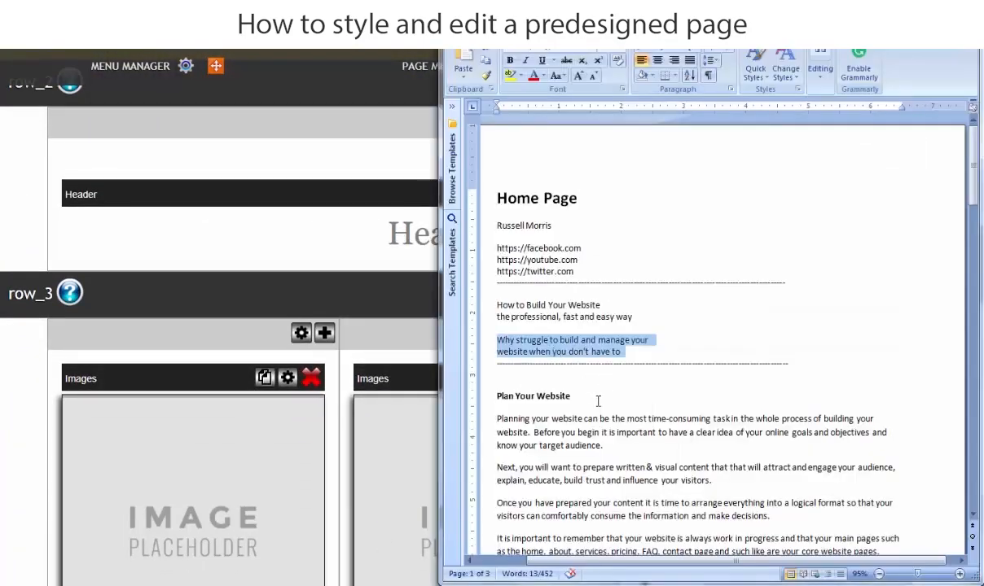
left_click_drag(595, 397, 505, 396)
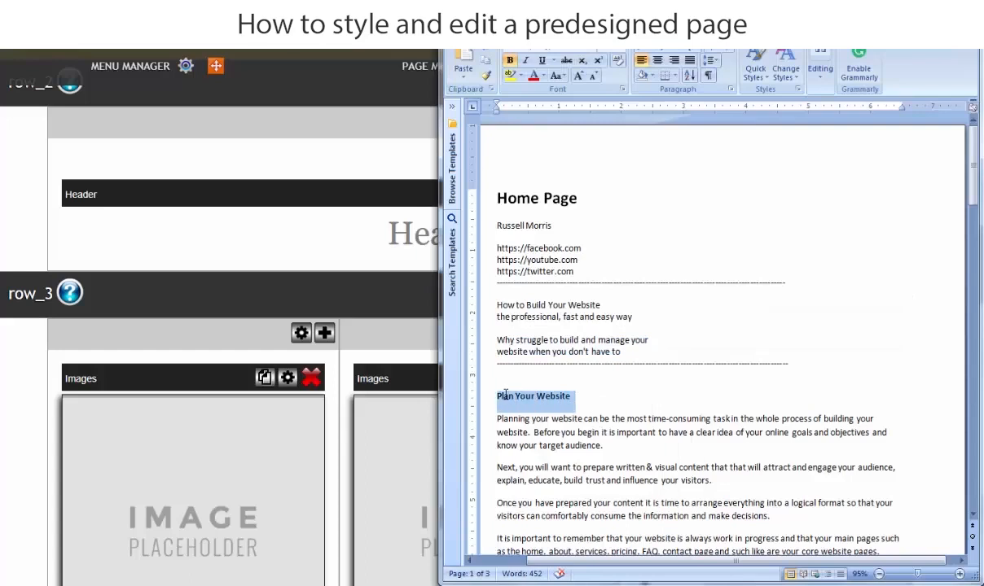
right_click(524, 404)
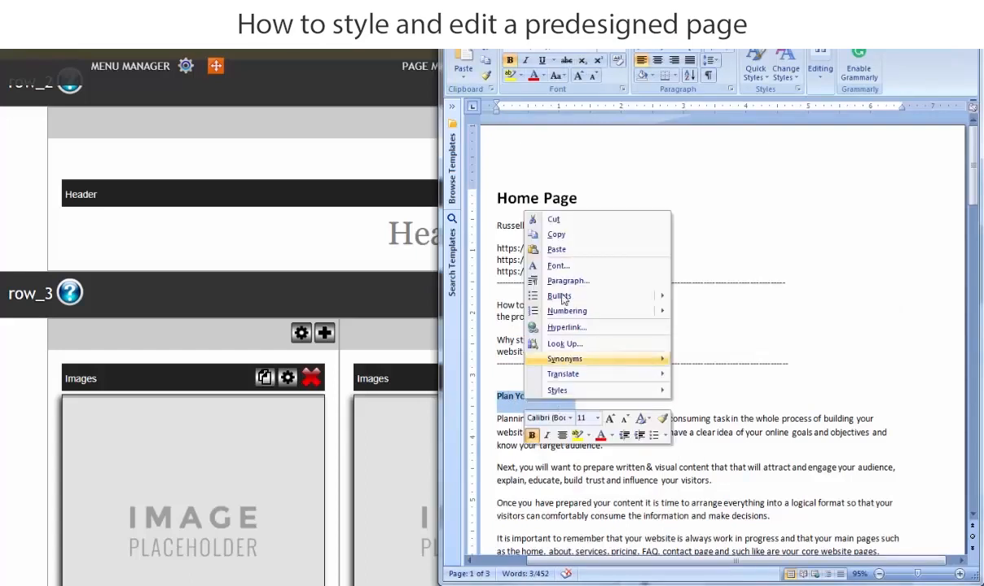
left_click(556, 235)
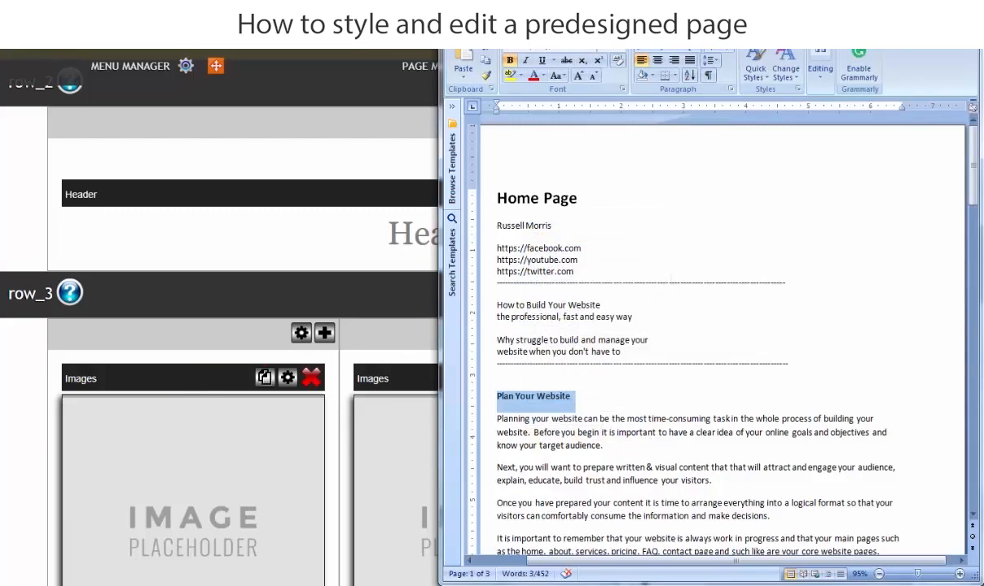
left_click(907, 12)
Replace the "Header Here." text in row_2 with the copied "Plan Your Website" and center it.
left_click(601, 254)
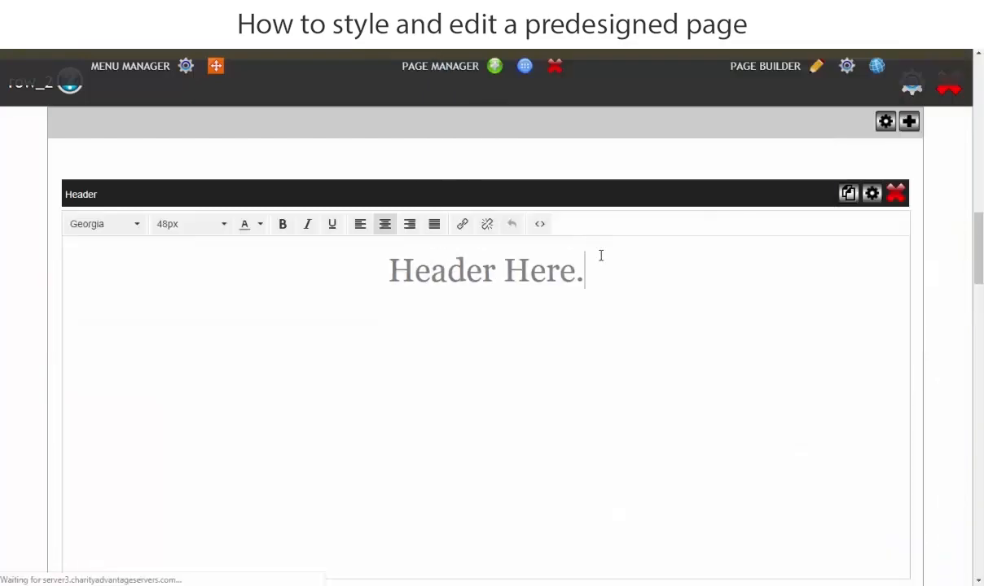
left_click_drag(588, 277, 348, 266)
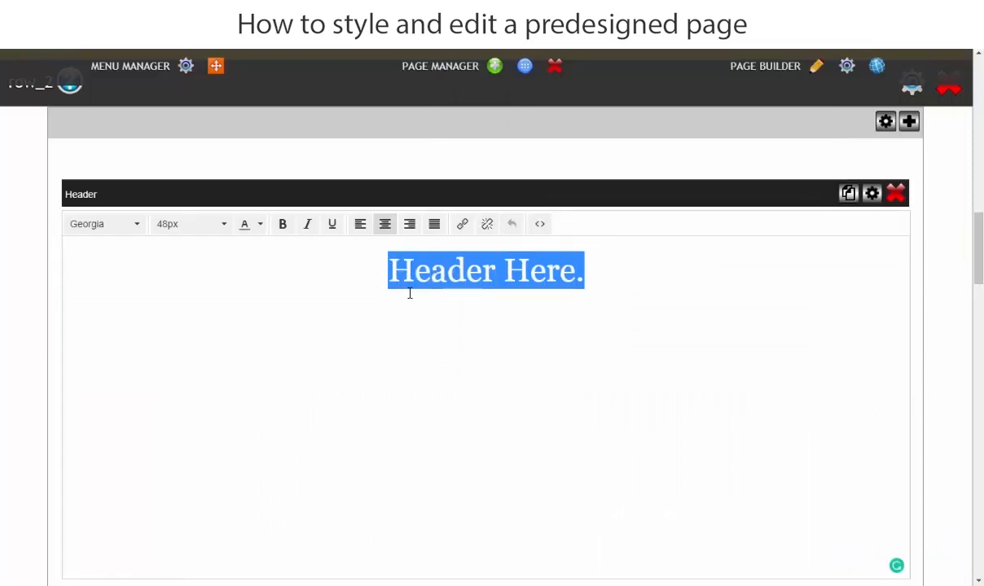
key("ctrl+v")
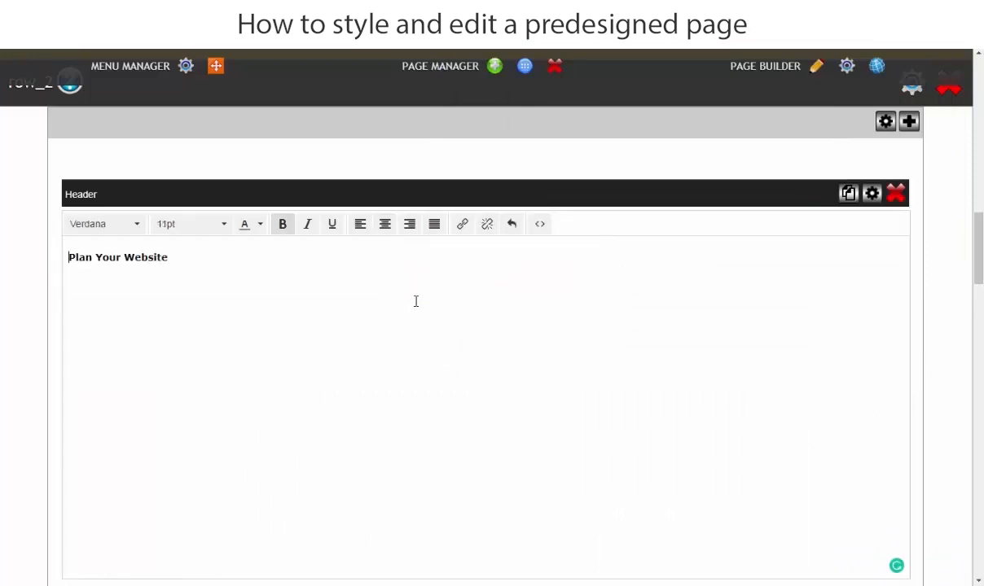
left_click(385, 224)
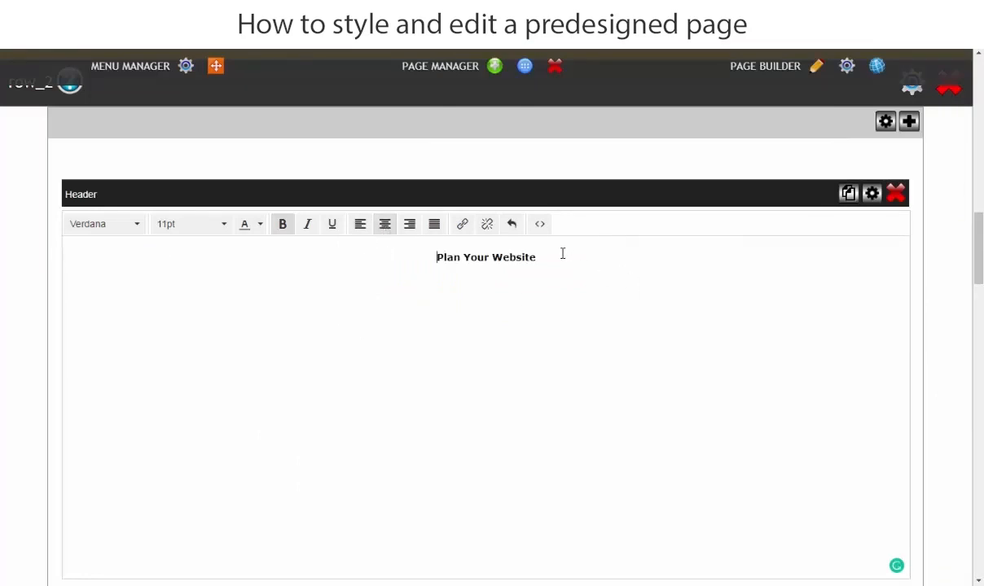
Set the "Plan Your Website" header in row_2 to 58px Arial.
left_click_drag(562, 254, 367, 259)
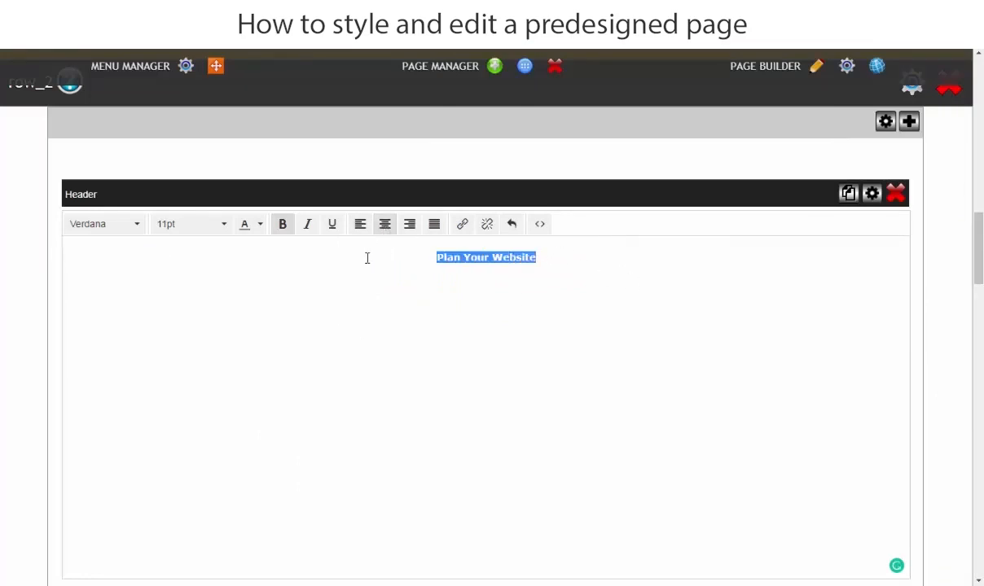
left_click(224, 228)
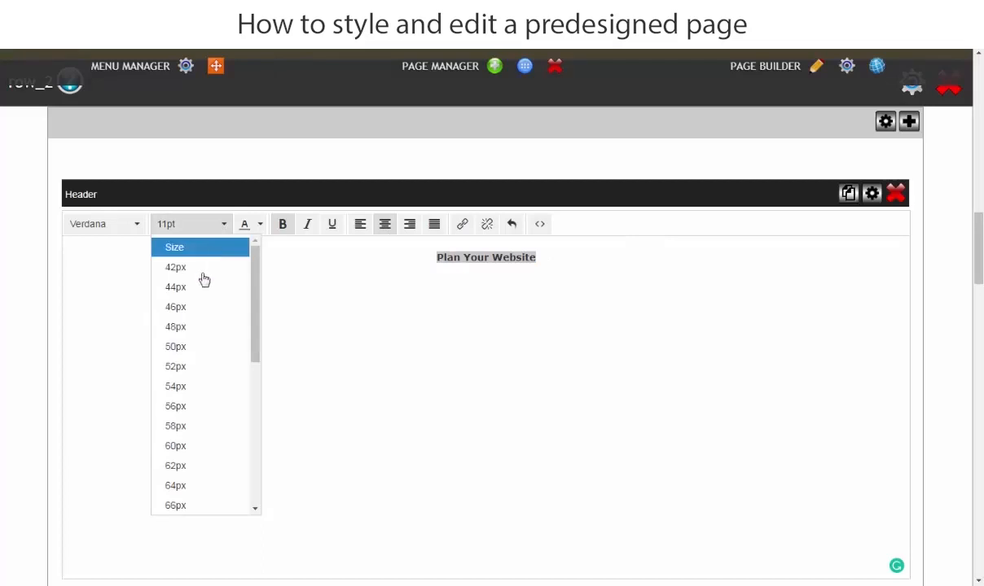
left_click(172, 429)
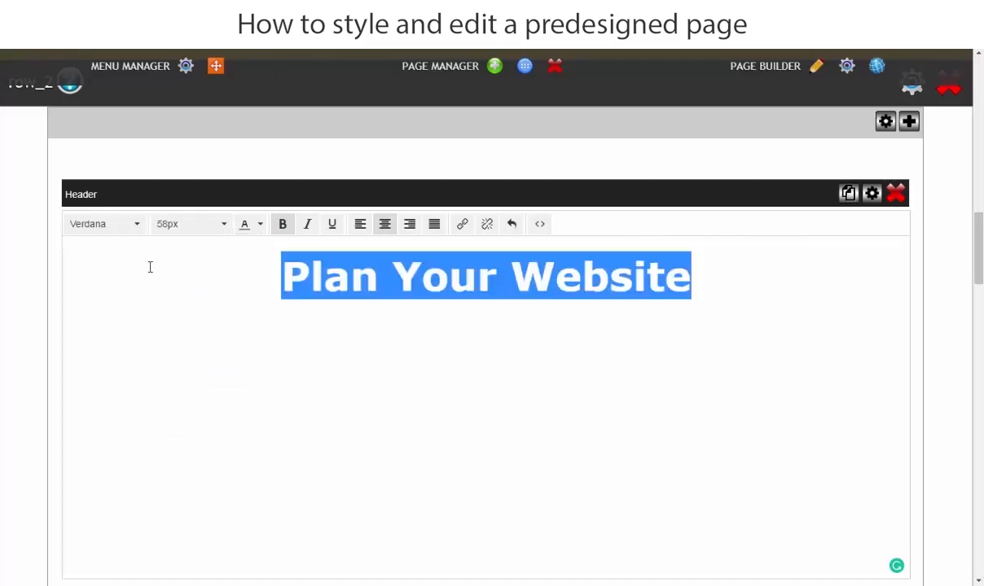
left_click(138, 227)
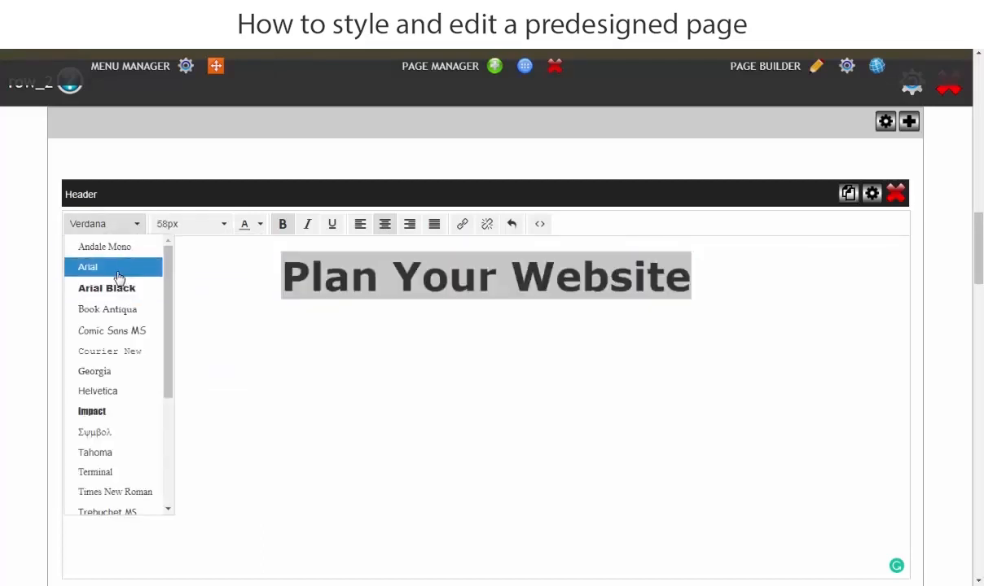
left_click(118, 269)
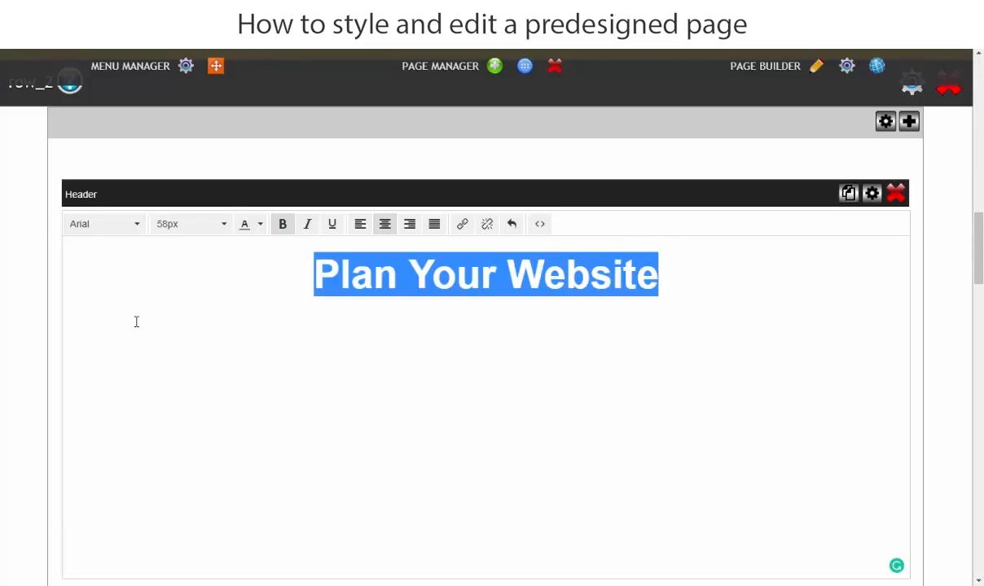
Give the "Plan Your Website" header the custom text color #555555 and save the change.
left_click(259, 225)
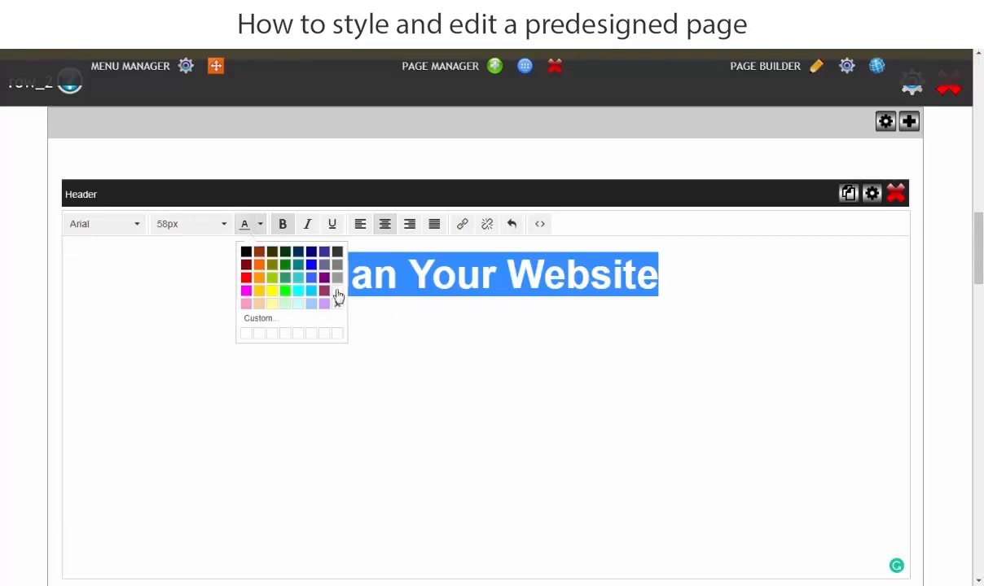
left_click(289, 318)
left_click(599, 330)
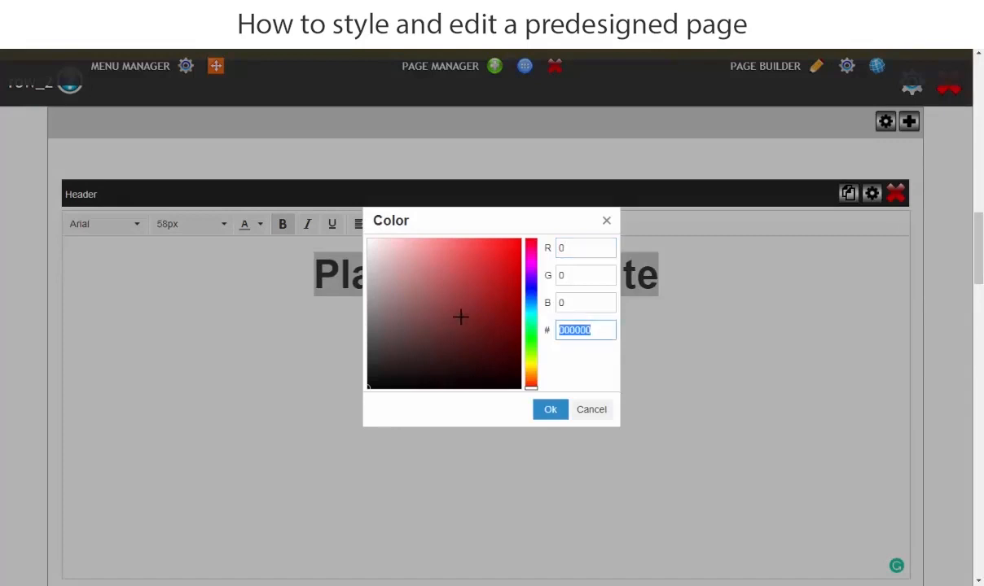
type("555")
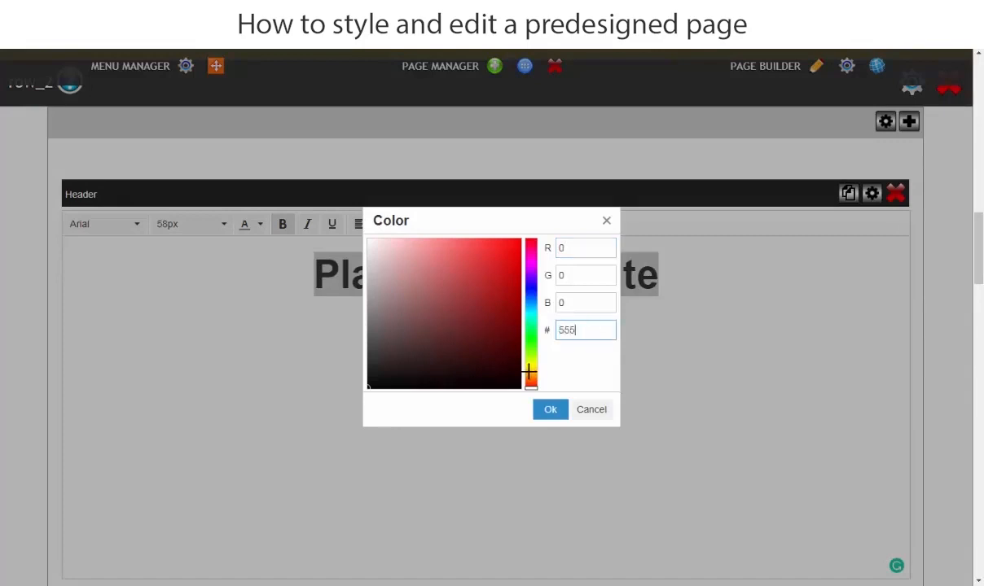
type("555")
left_click(550, 410)
left_click(2, 340)
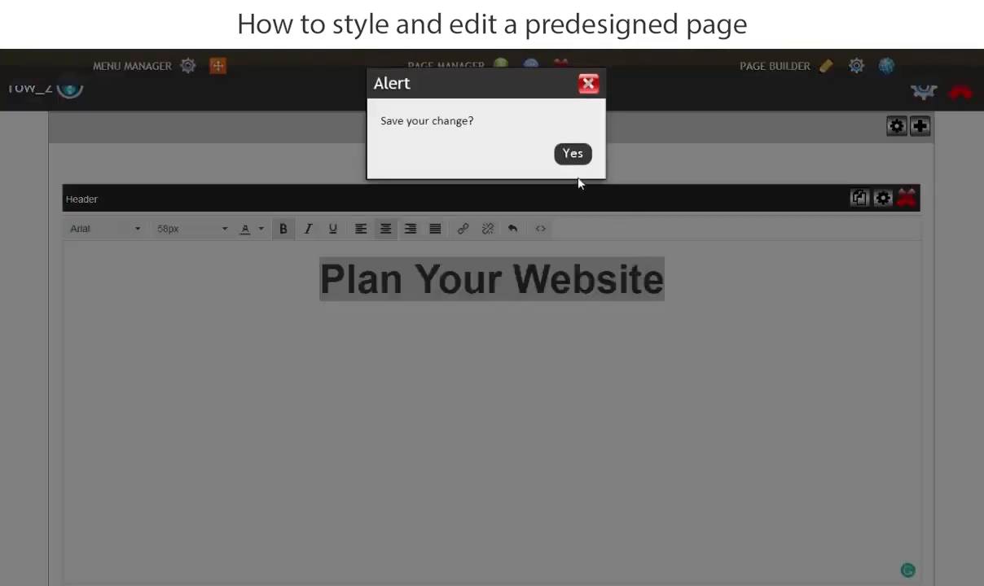
left_click(572, 155)
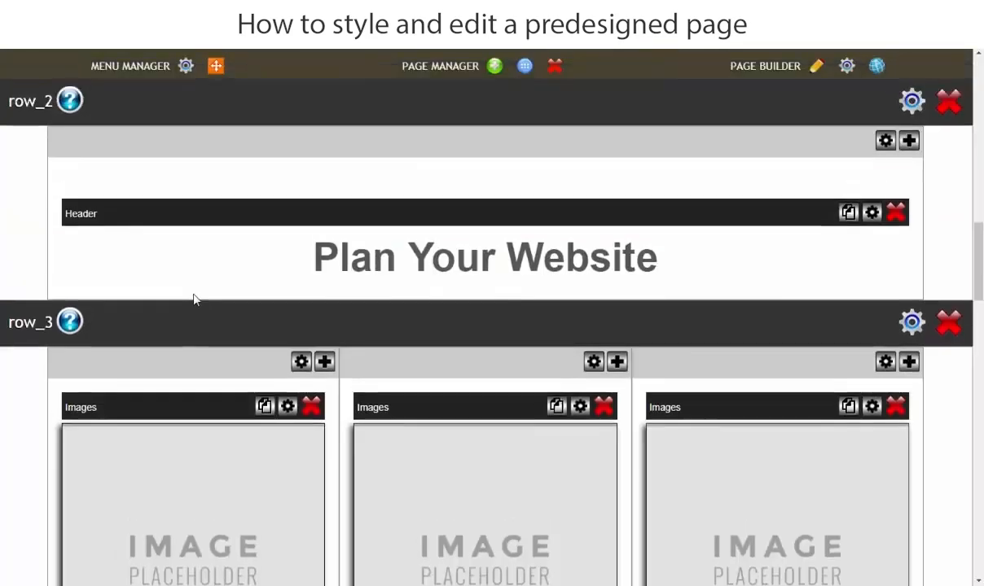
scroll(184, 312, "down", 1)
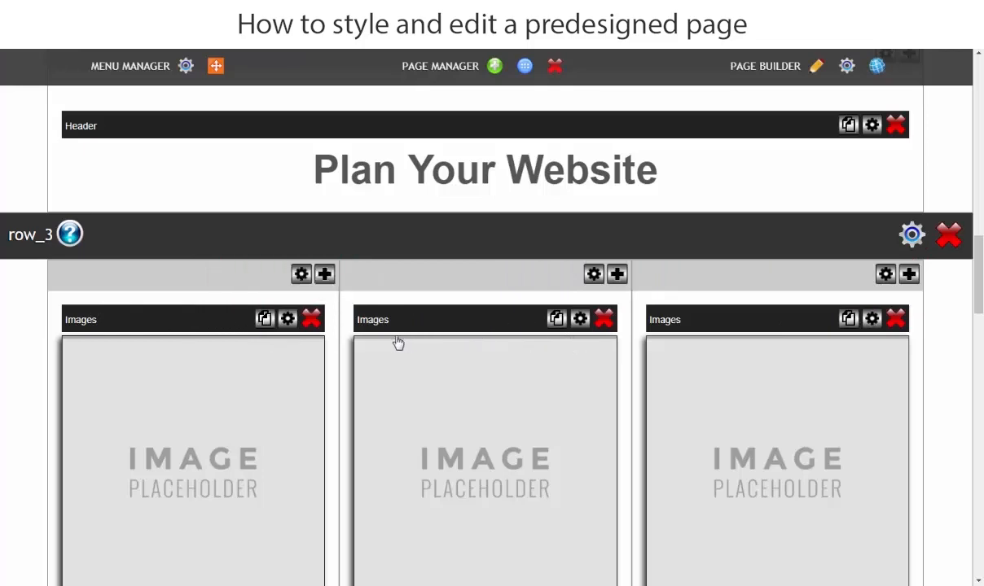
Add a Sub-Header content element to the first column of row_3.
left_click(324, 274)
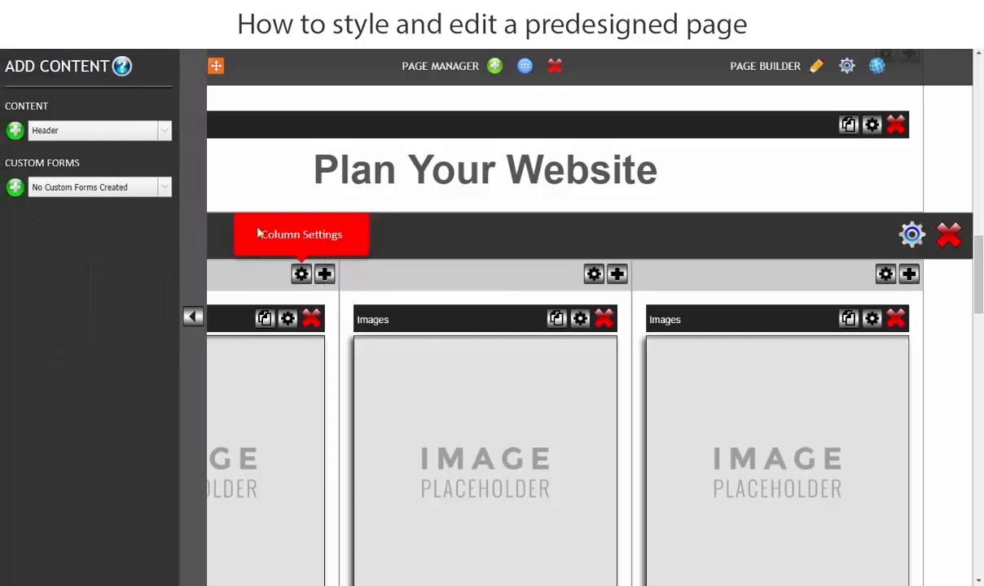
left_click(105, 133)
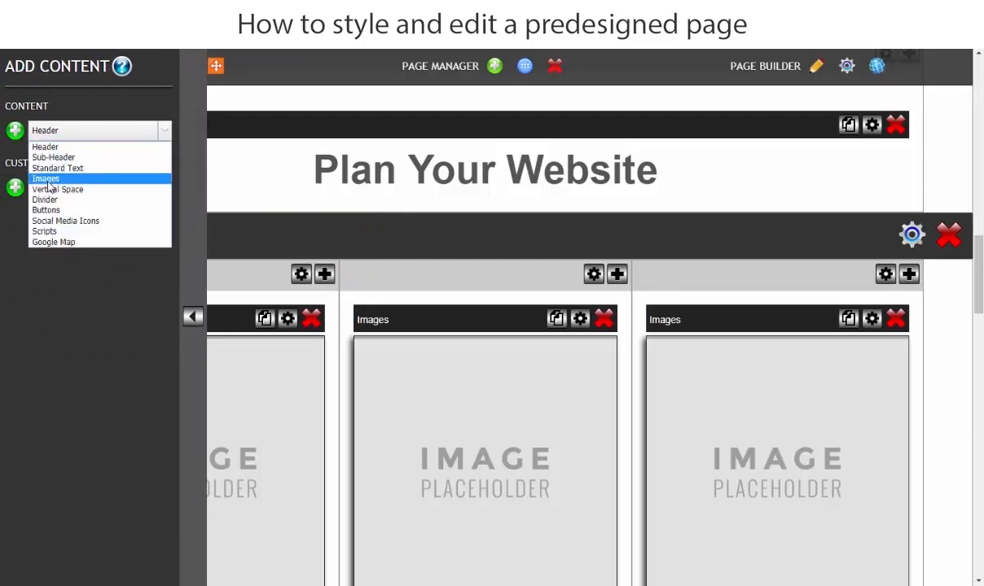
left_click(50, 157)
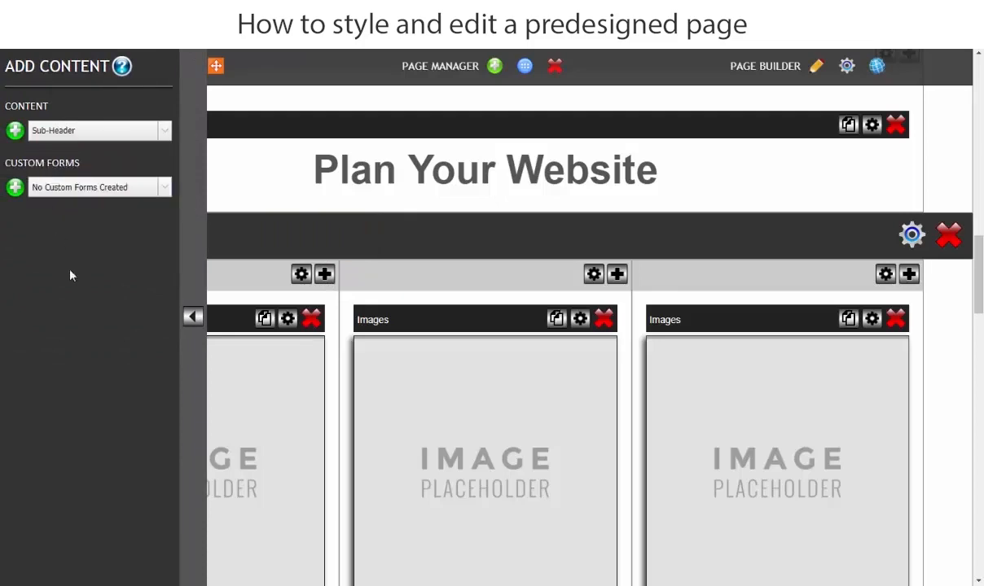
left_click(15, 132)
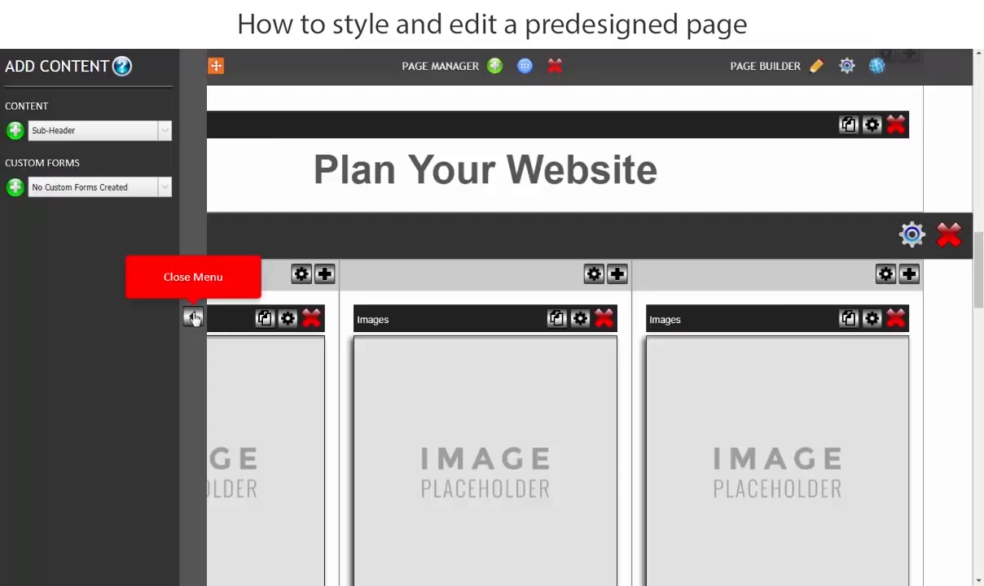
left_click(193, 317)
Move the new sub-header above the image placeholder in the first column of row_3.
scroll(222, 345, "down", 2)
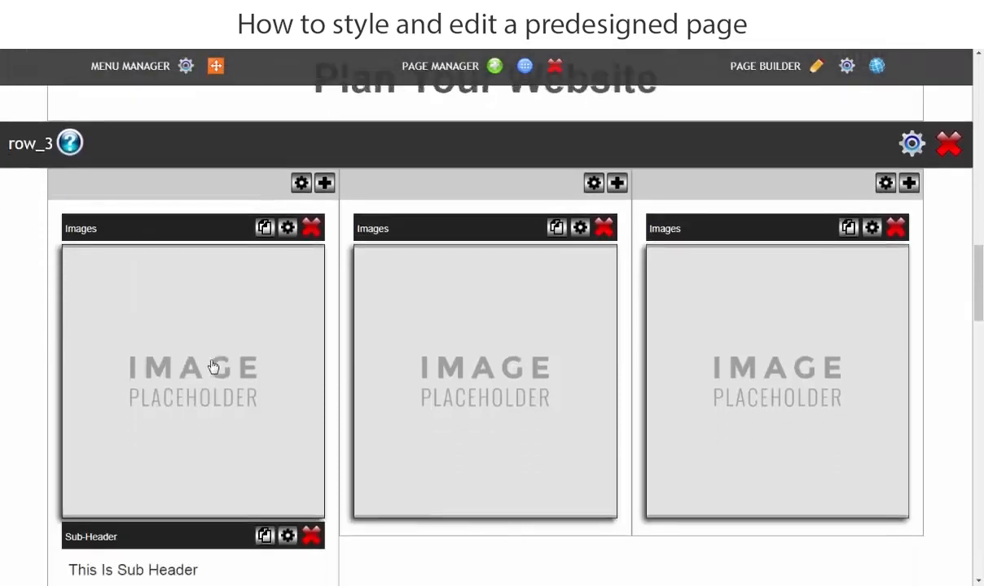
scroll(212, 368, "down", 1)
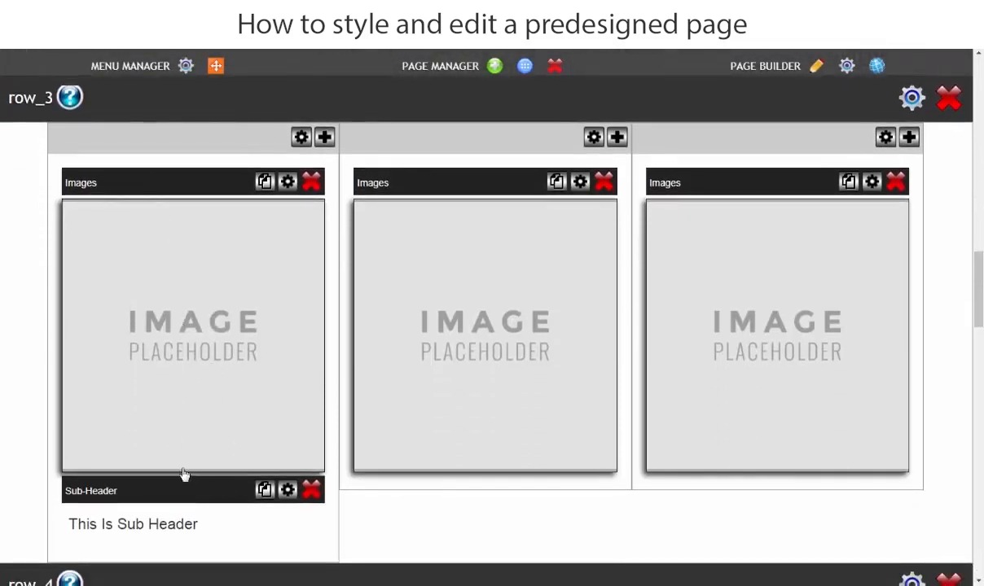
scroll(171, 435, "up", 2)
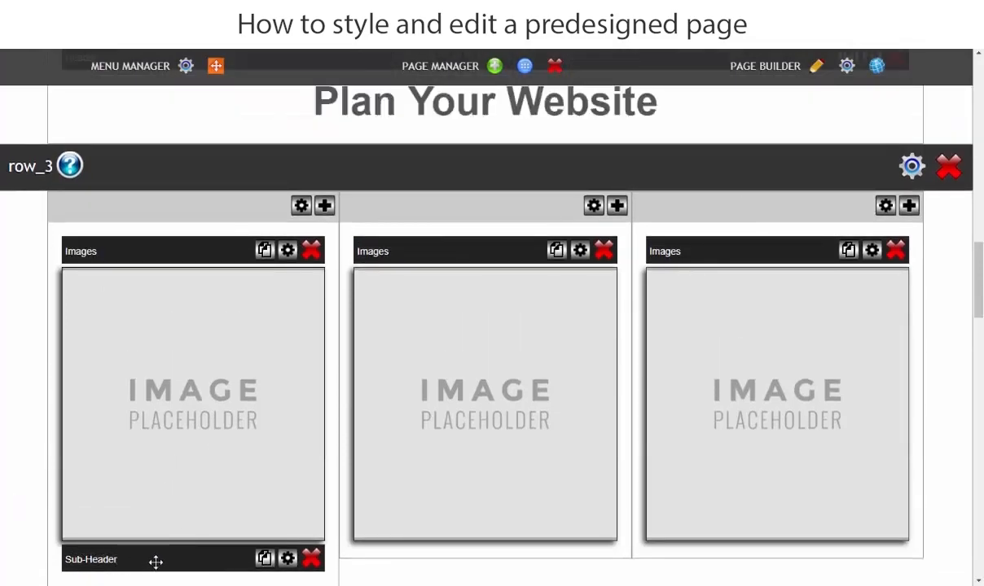
left_click_drag(155, 561, 162, 248)
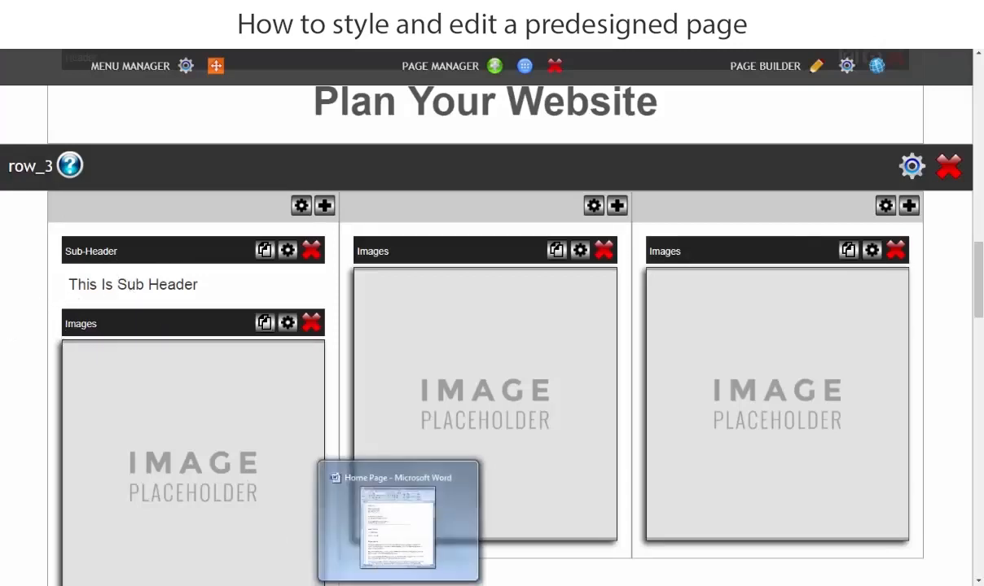
Copy "Goals & Objectives" from the Word document and replace the sub-header text in row_3's first column with it.
left_click(377, 584)
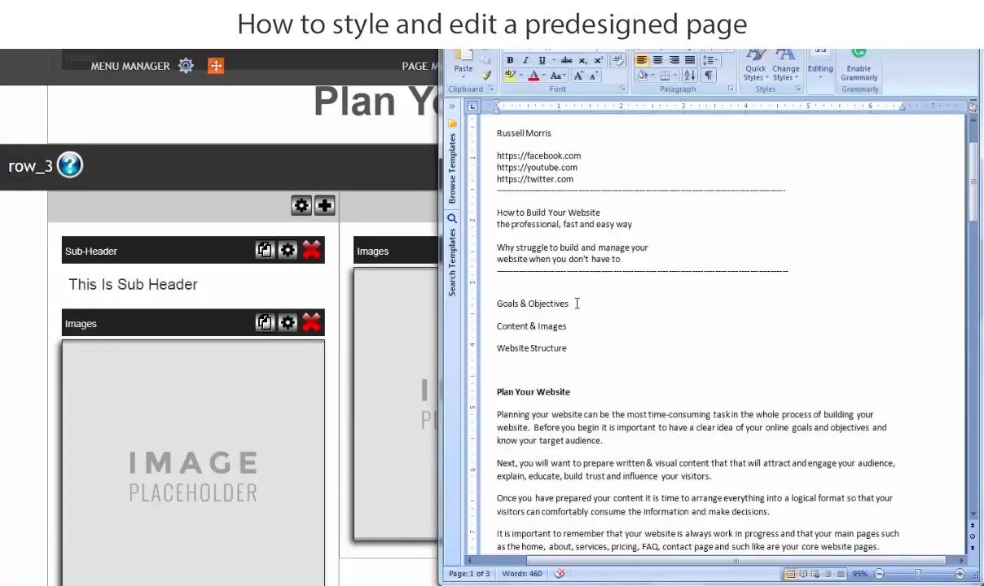
left_click_drag(577, 303, 512, 300)
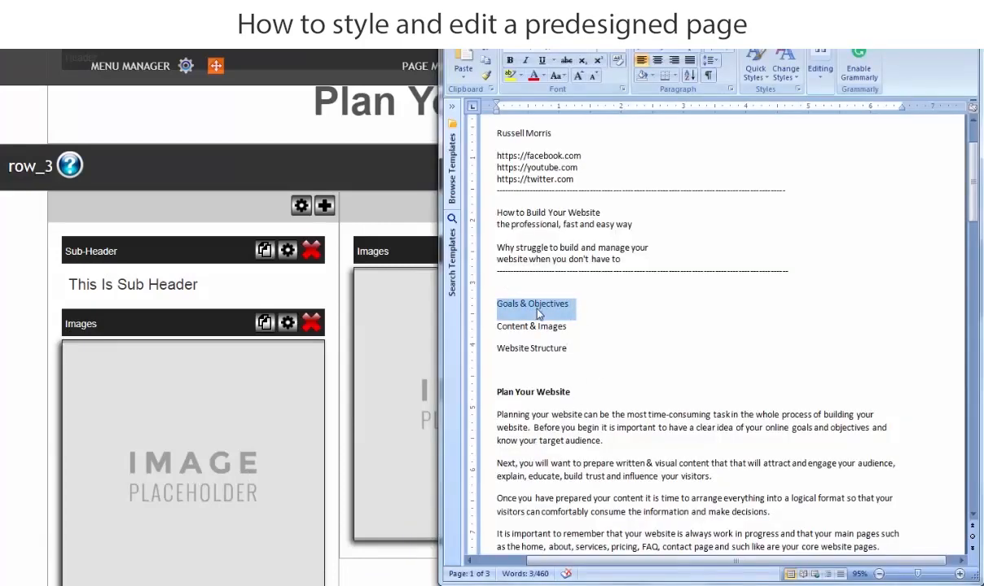
right_click(540, 314)
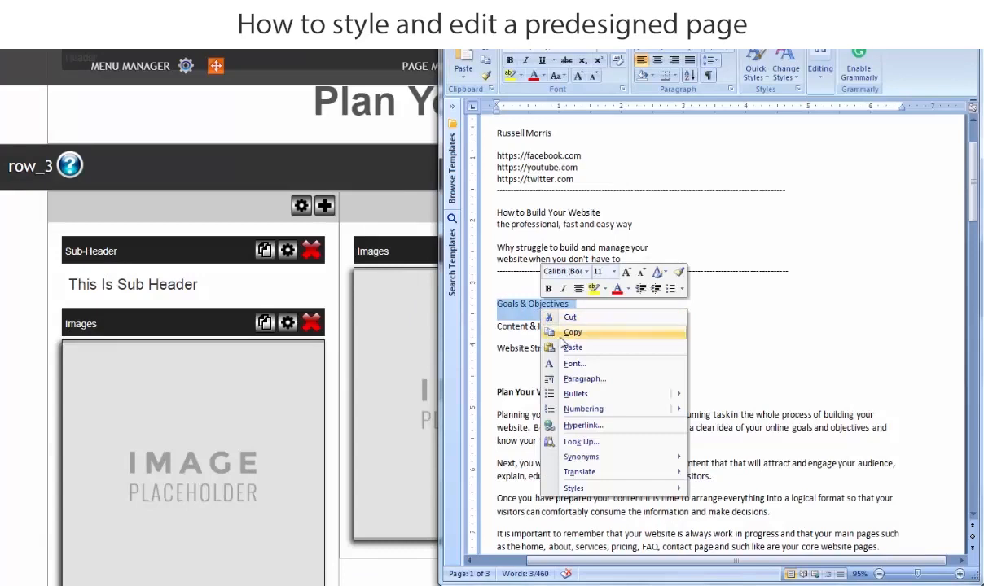
left_click(571, 334)
left_click(220, 297)
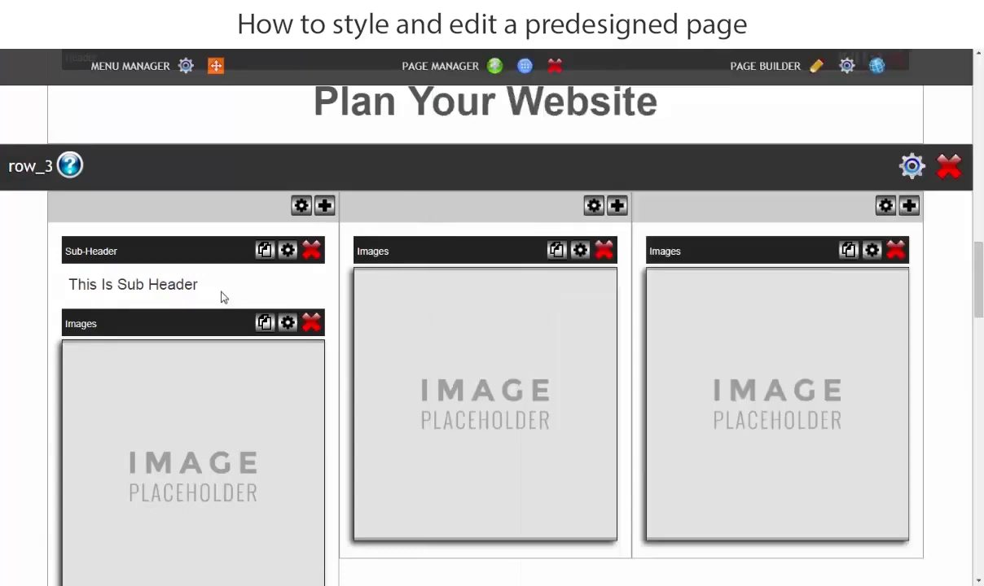
left_click_drag(206, 361, 79, 370)
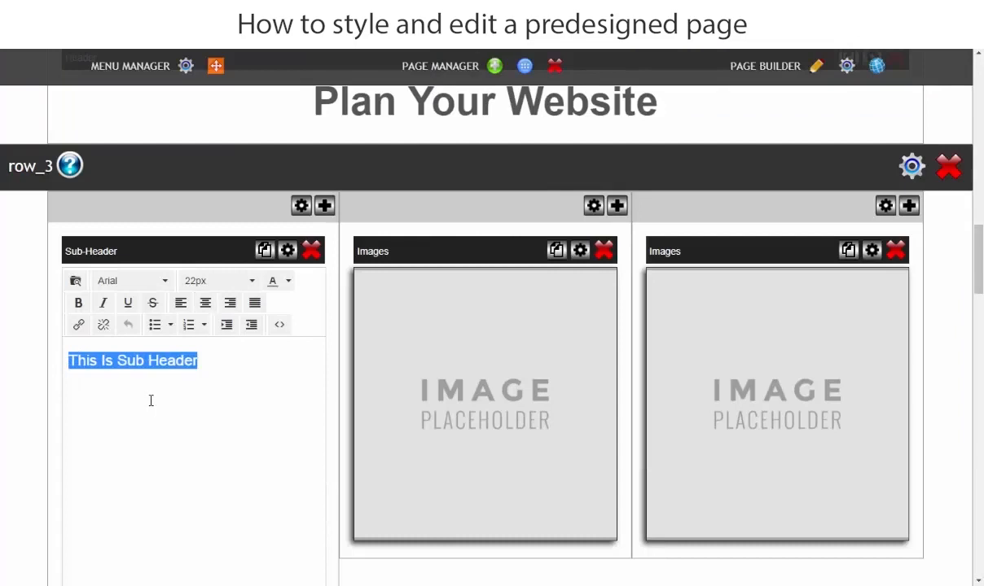
key("ctrl+v")
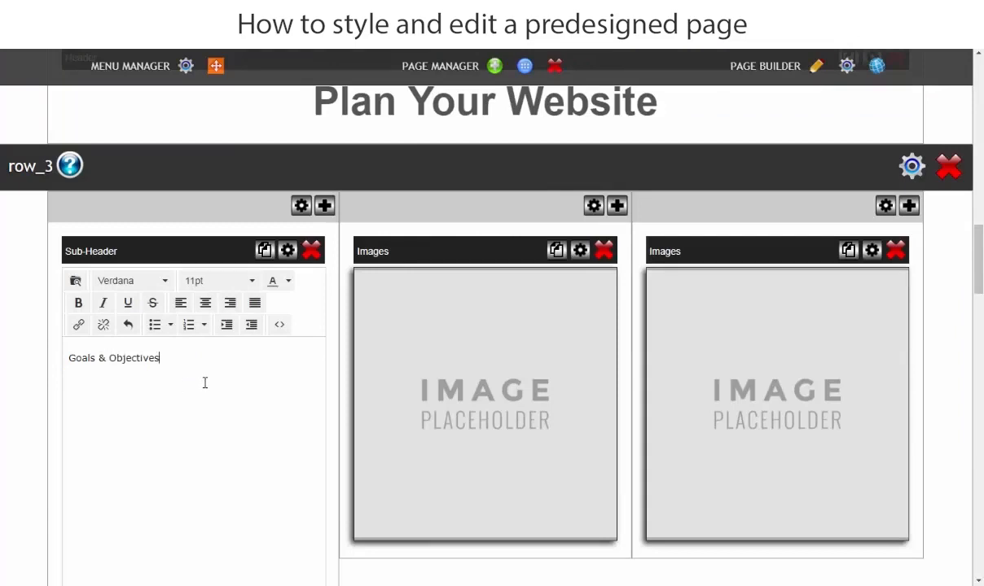
Set the "Goals & Objectives" sub-header to 34px Arial.
left_click_drag(169, 361, 68, 352)
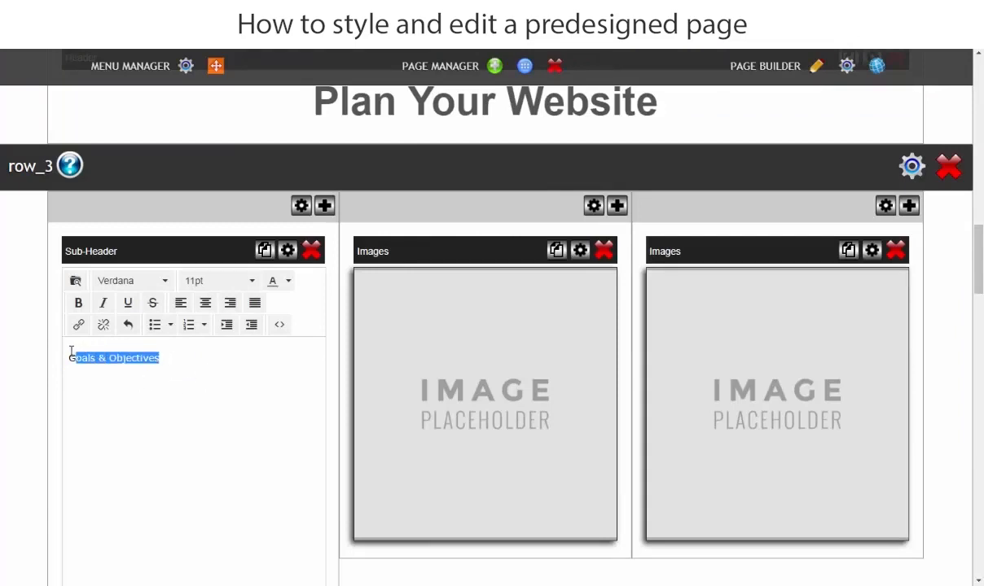
left_click(225, 282)
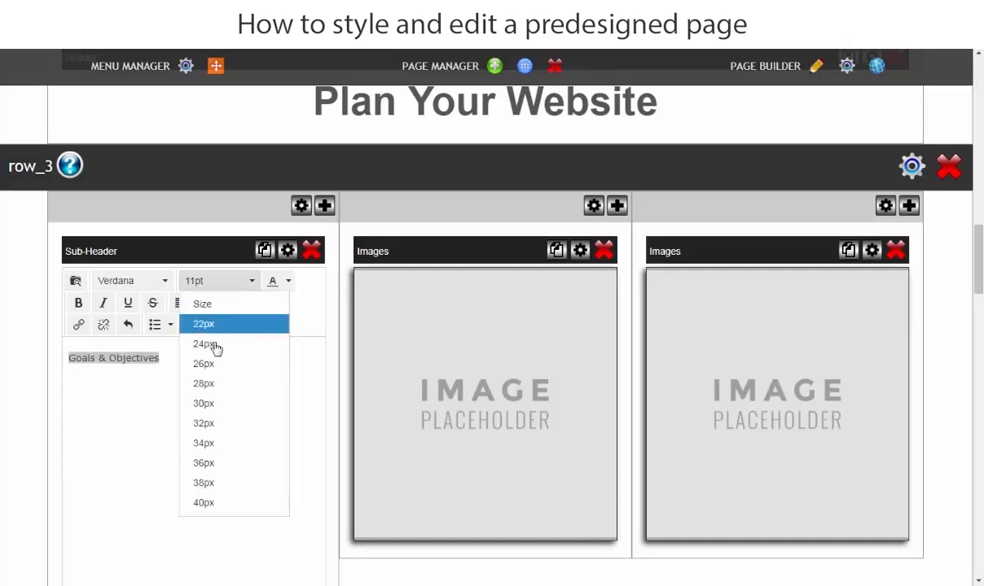
left_click(199, 443)
left_click(104, 281)
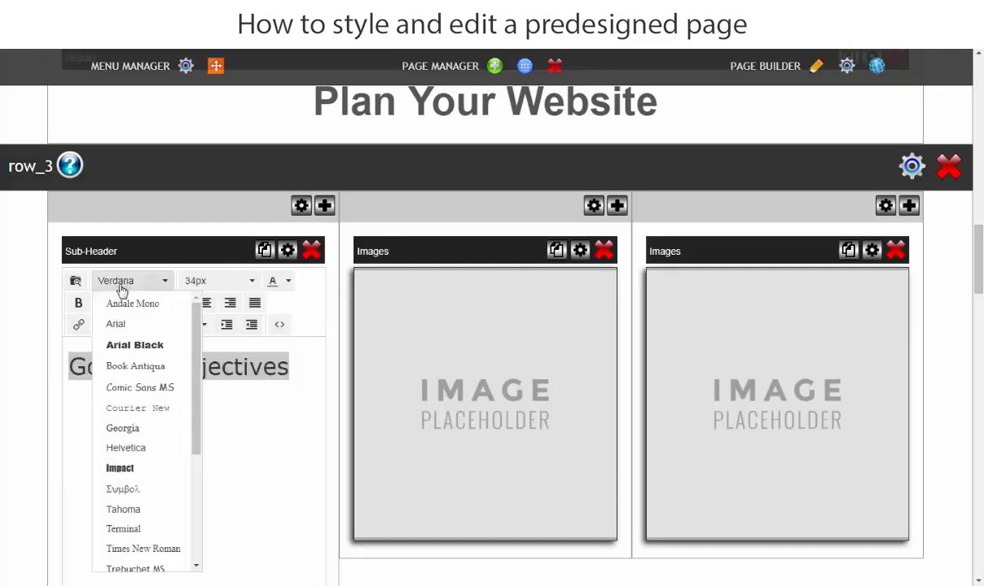
left_click(121, 332)
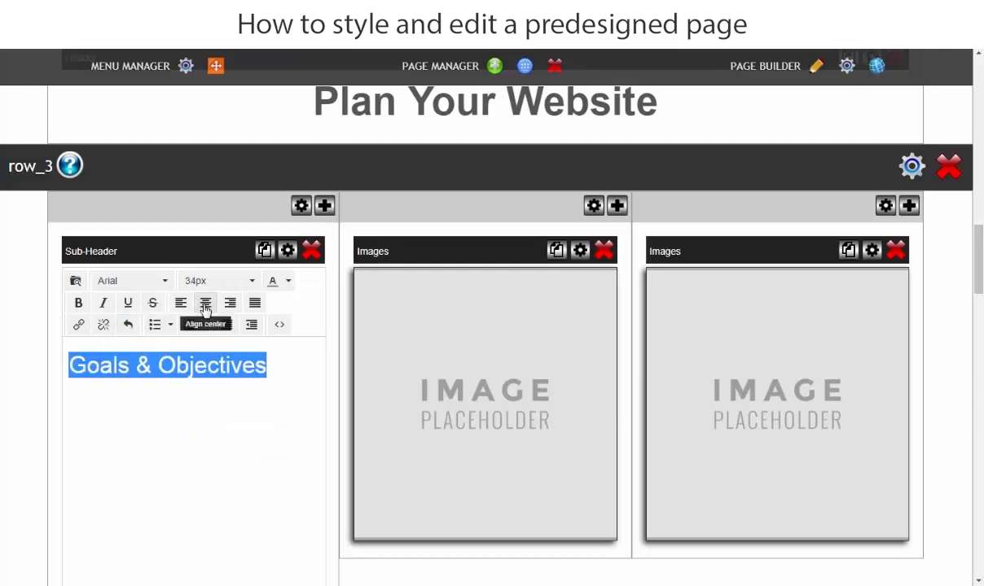
Center the "Goals & Objectives" sub-header and save the change.
left_click(206, 303)
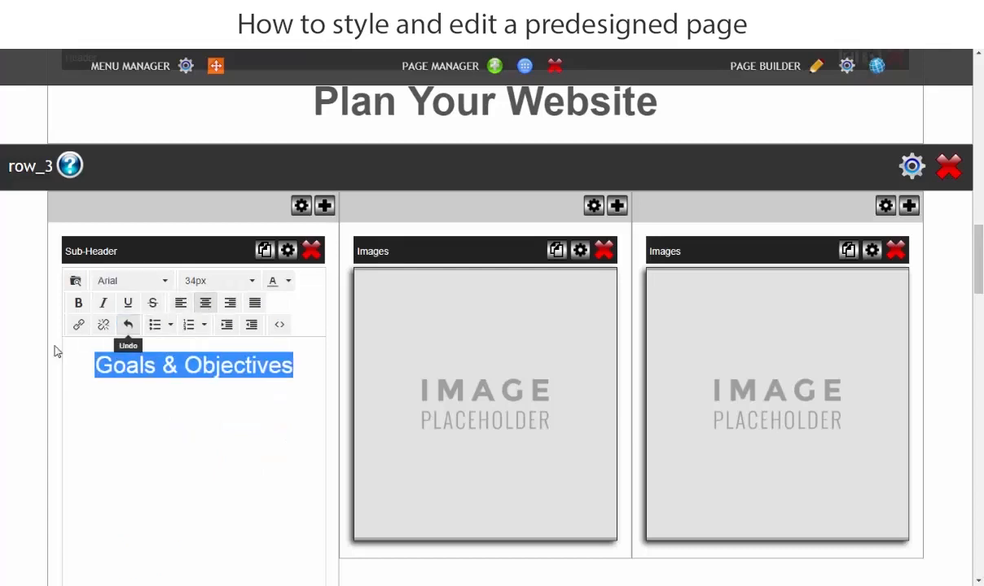
left_click(3, 368)
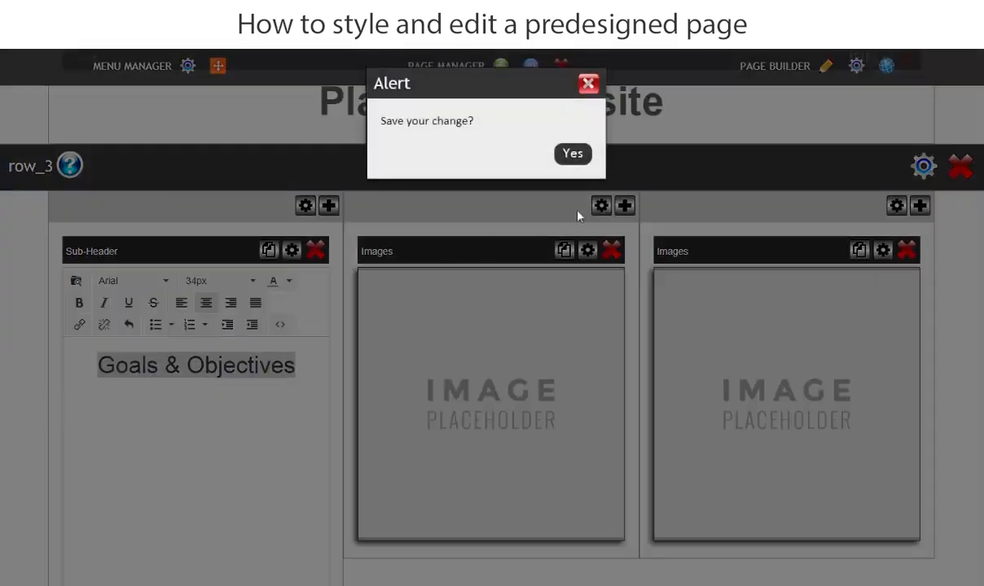
left_click(573, 153)
Make two duplicates of the "Goals & Objectives" sub-header in the first column of row_3.
scroll(2, 388, "down", 4)
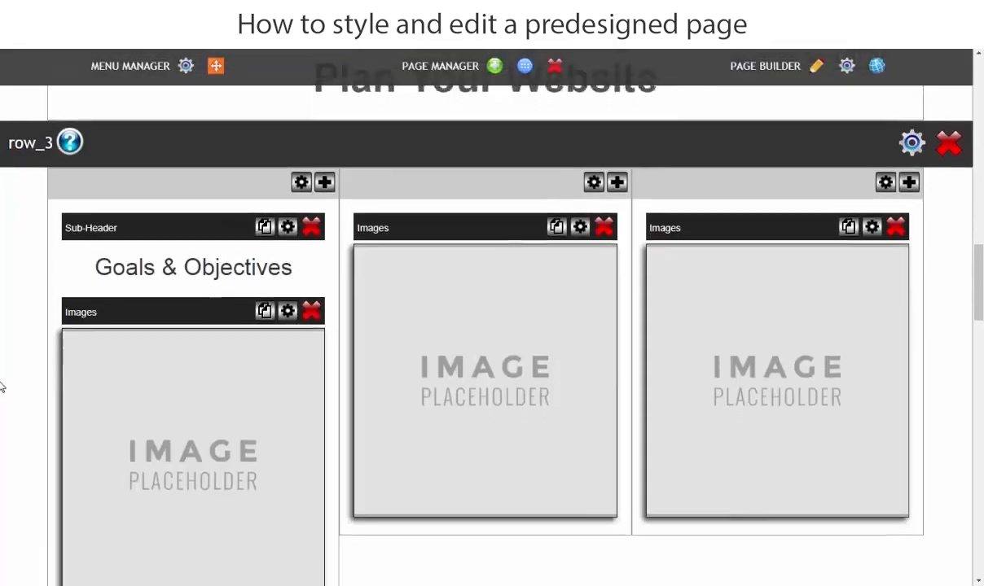
scroll(35, 345, "up", 3)
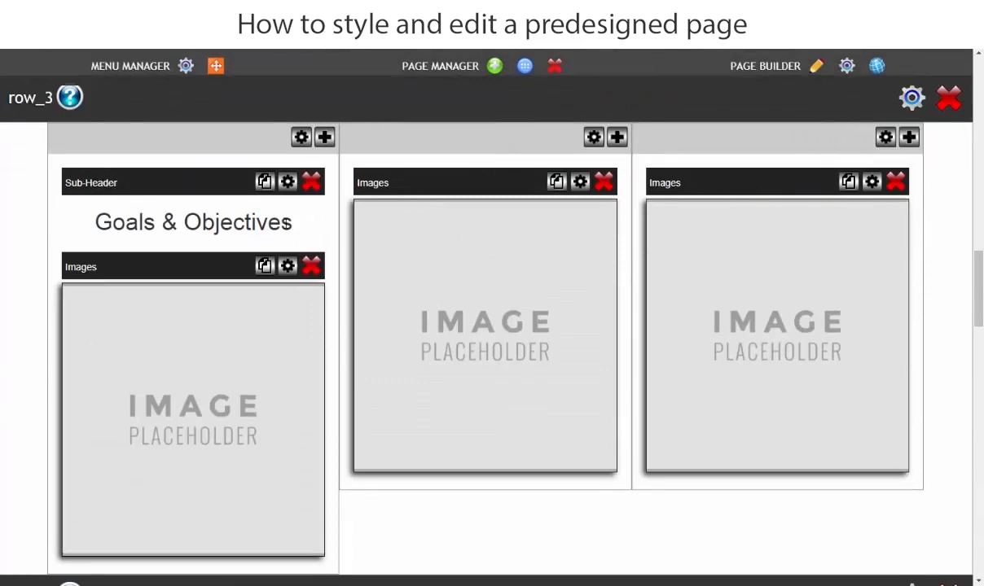
scroll(262, 285, "up", 2)
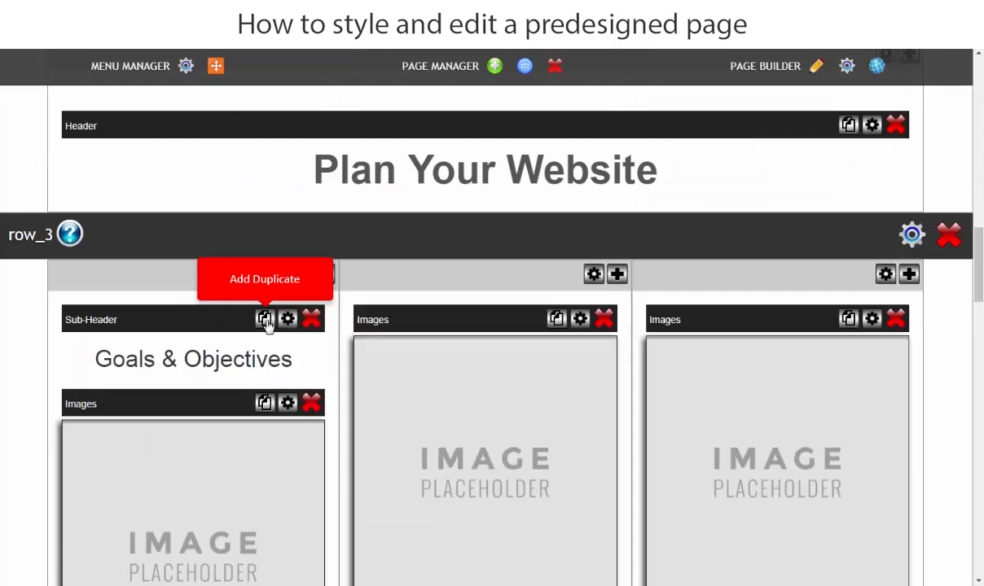
left_click(265, 320)
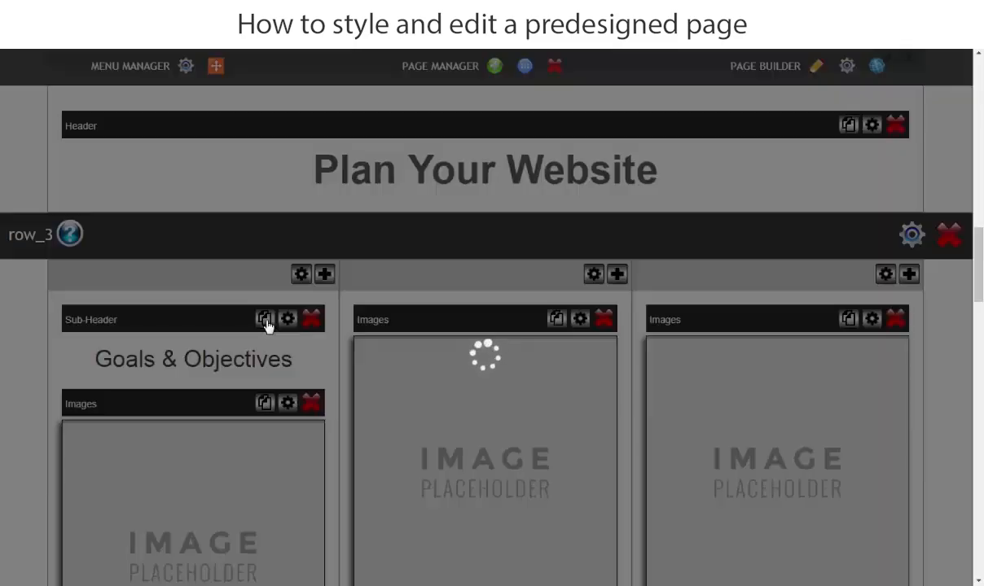
scroll(217, 434, "down", 4)
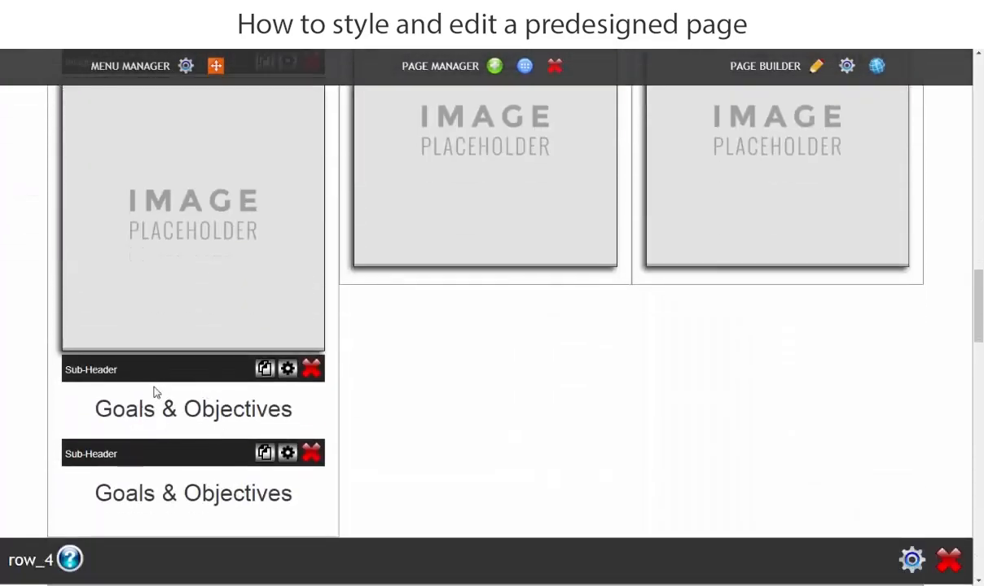
Move the two duplicate sub-headers above the image placeholders in the second and third columns of row_3.
scroll(554, 456, "up", 2)
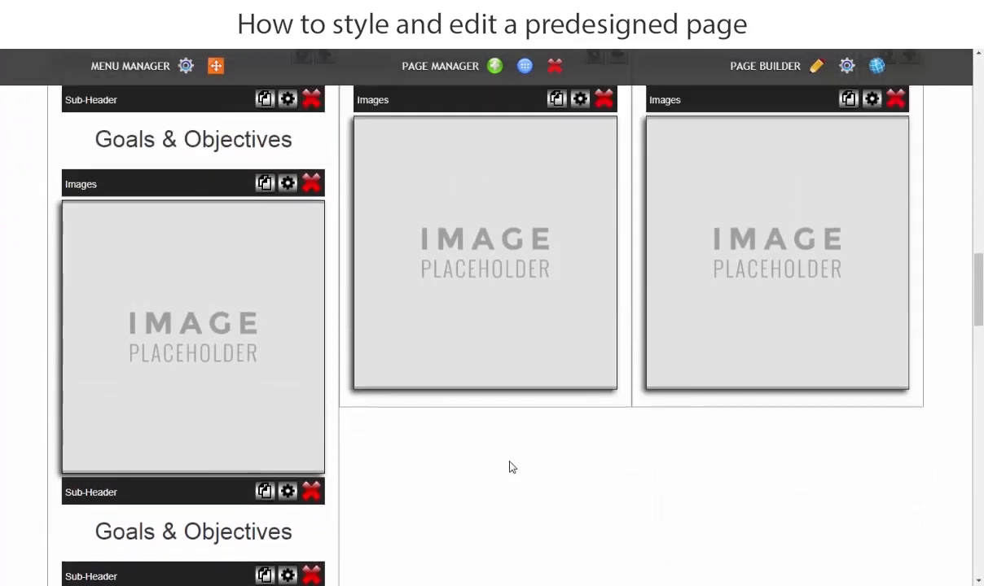
left_click_drag(213, 581, 505, 98)
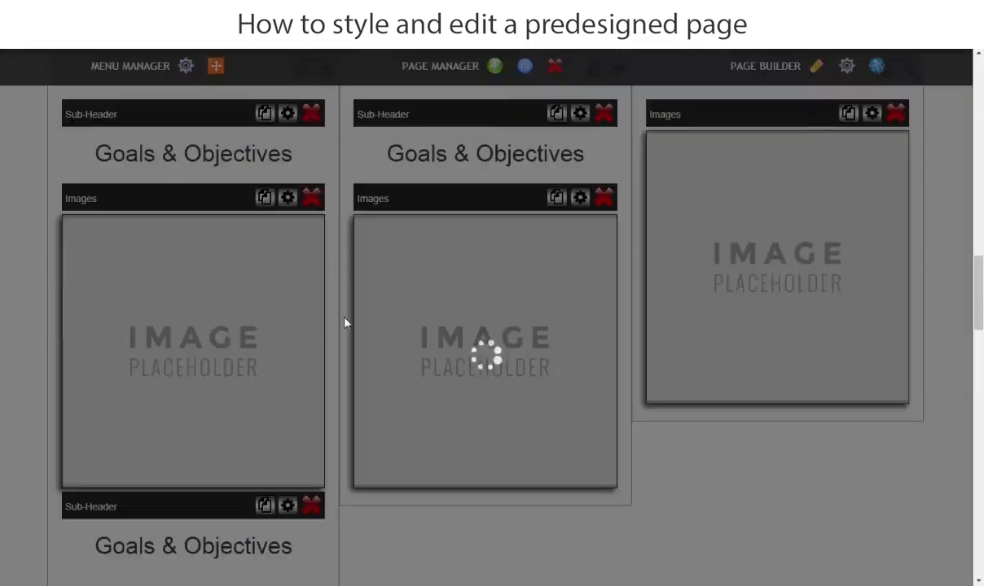
scroll(345, 323, "down", 3)
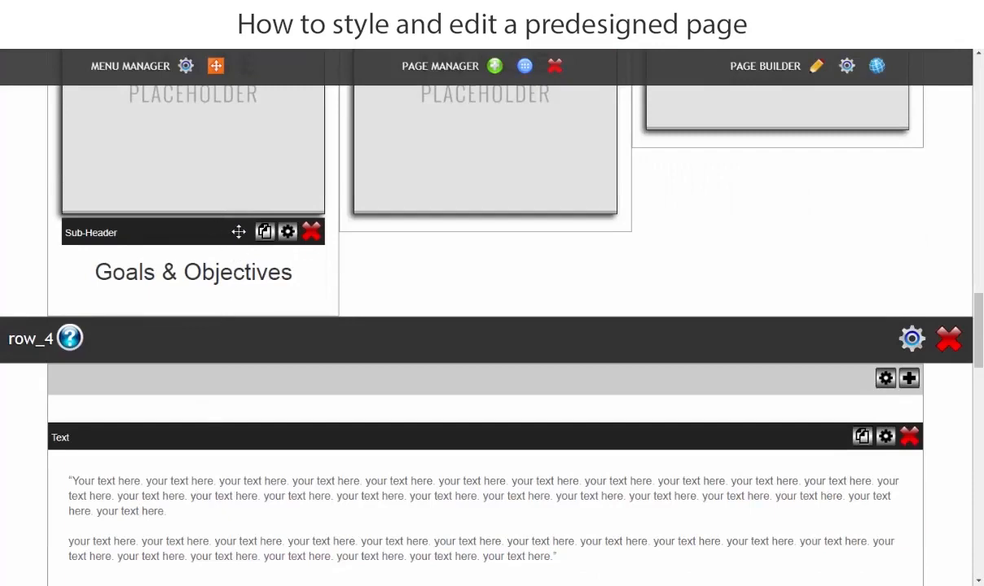
left_click_drag(239, 232, 803, 183)
scroll(744, 168, "up", 3)
scroll(742, 215, "up", 2)
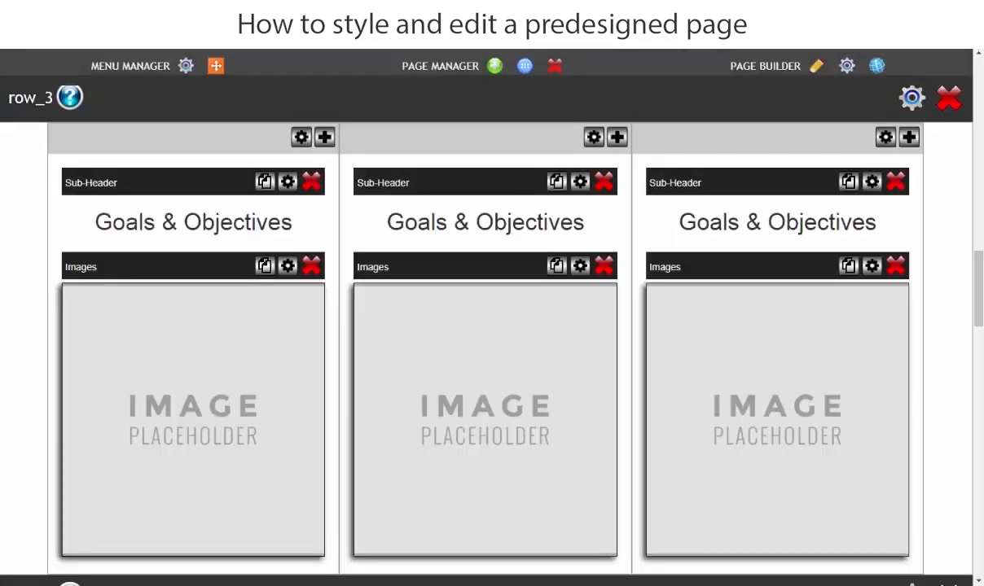
Copy "Content & Images" from the Word document and return to the page builder at row_3.
left_click(393, 585)
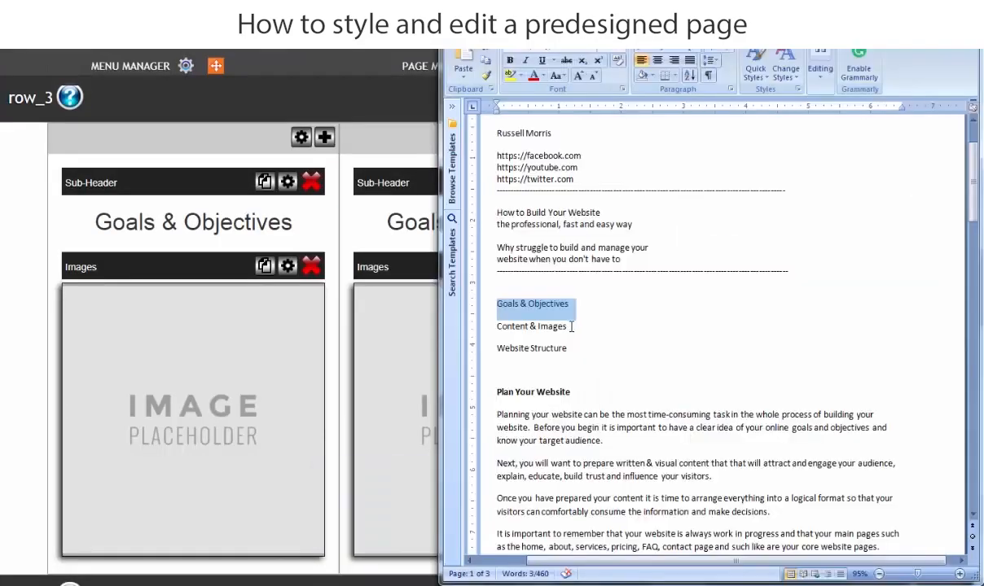
left_click_drag(571, 326, 498, 326)
right_click(518, 327)
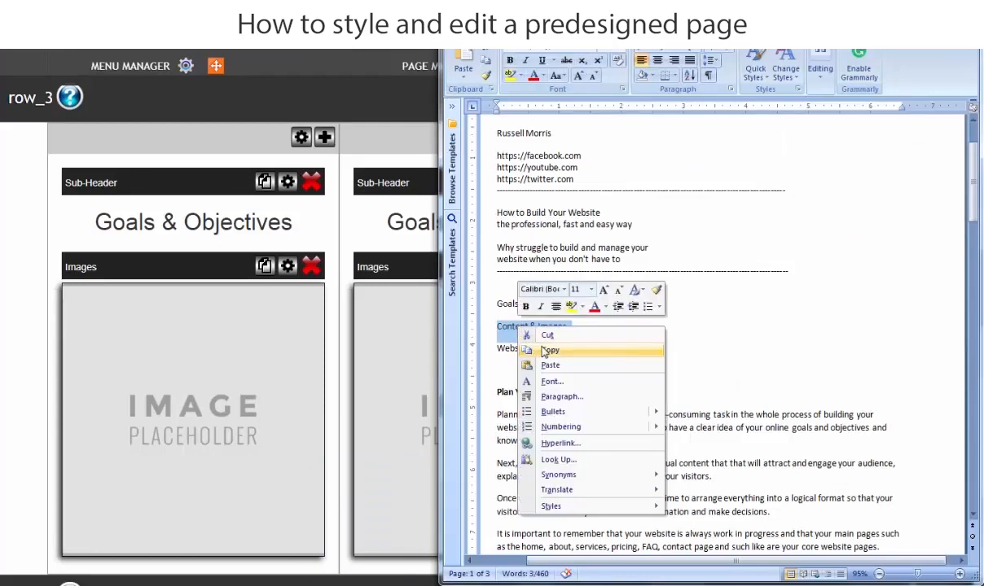
left_click(549, 351)
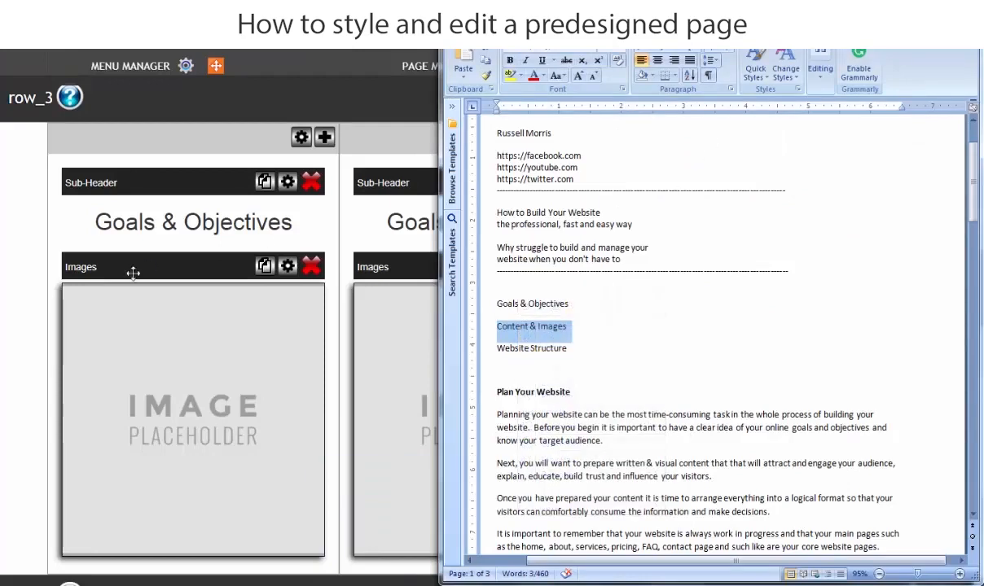
left_click(3, 284)
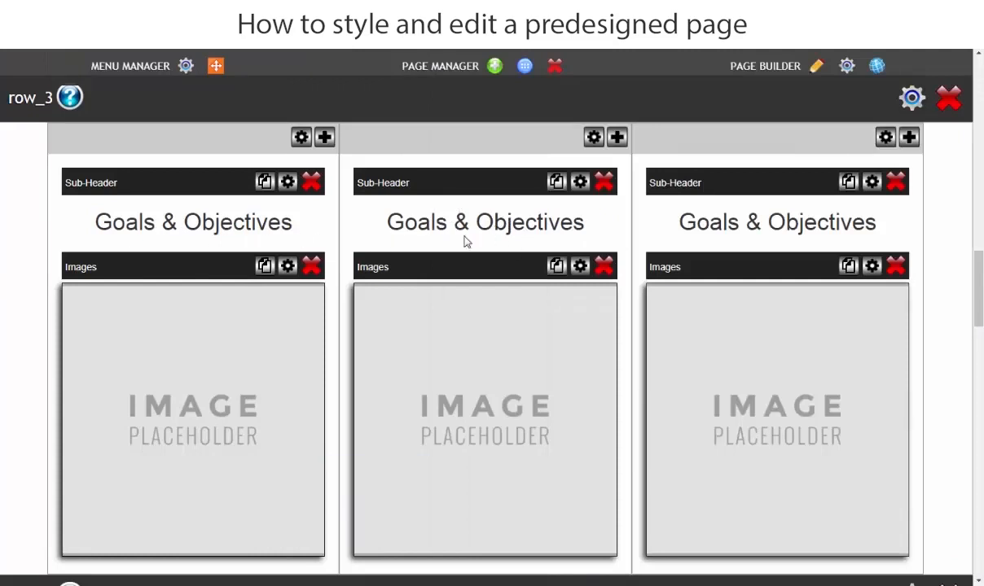
Replace the sub-header text in row_3's second column with the copied "Content & Images" in its source code and save the change.
left_click(536, 227)
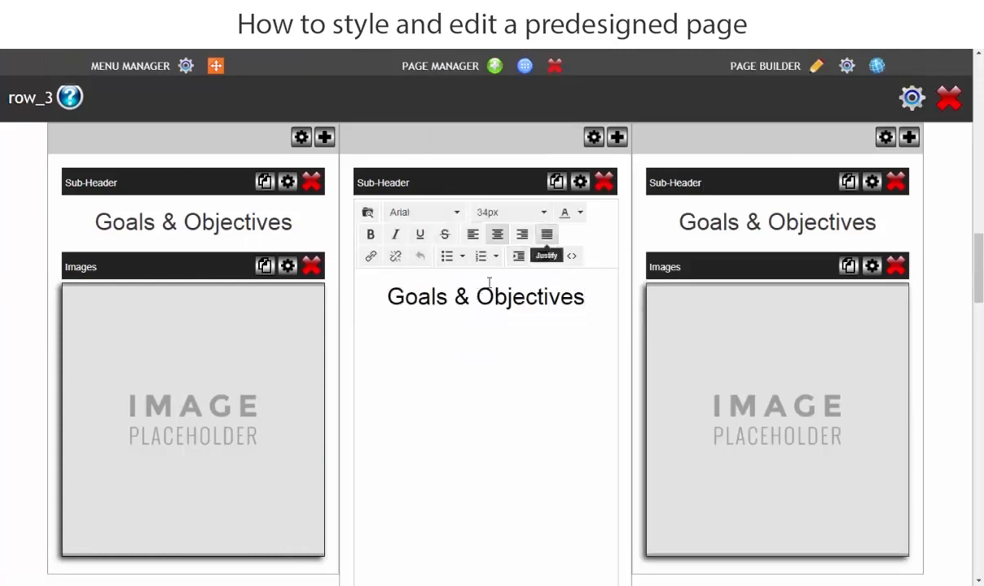
left_click(573, 258)
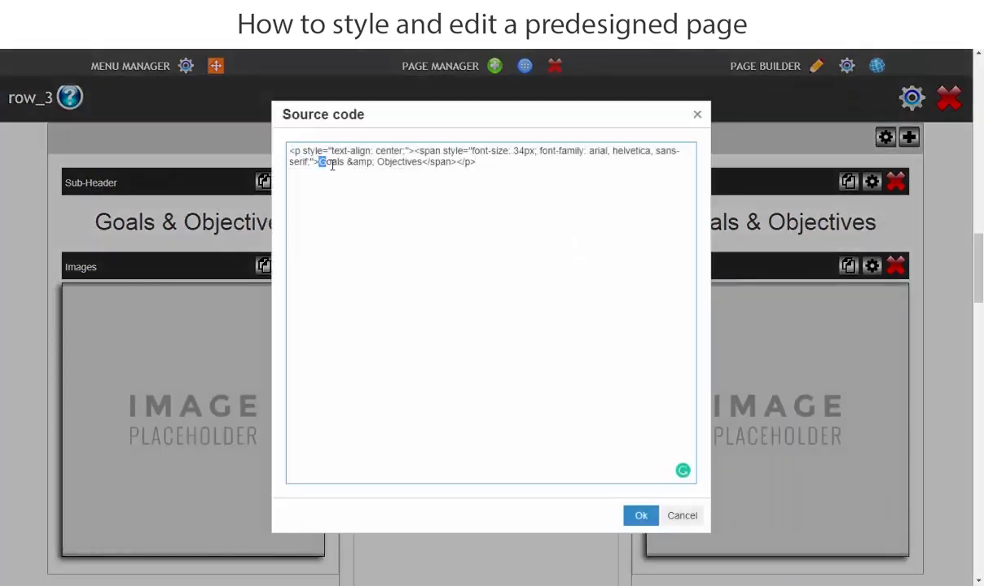
left_click_drag(331, 164, 422, 166)
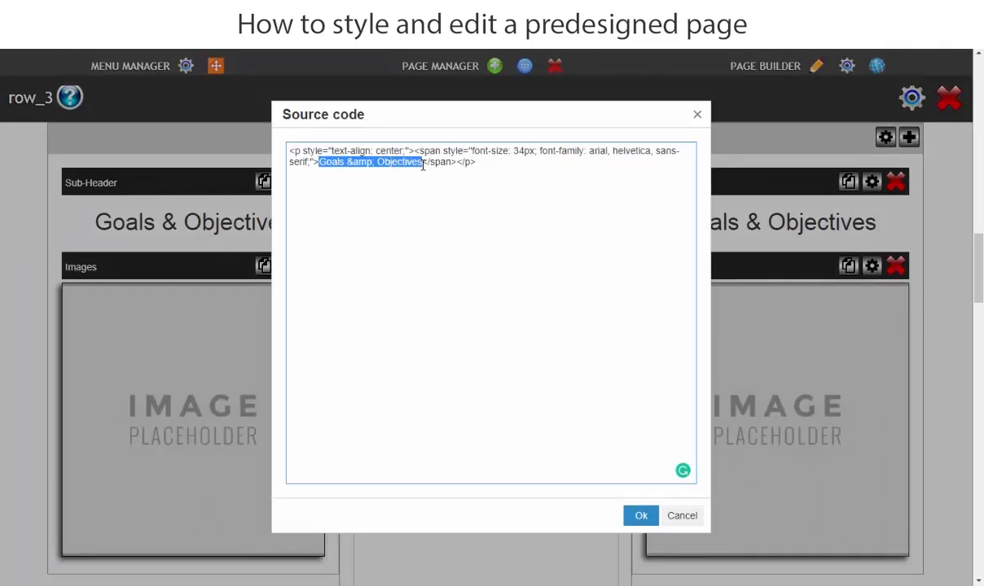
right_click(394, 162)
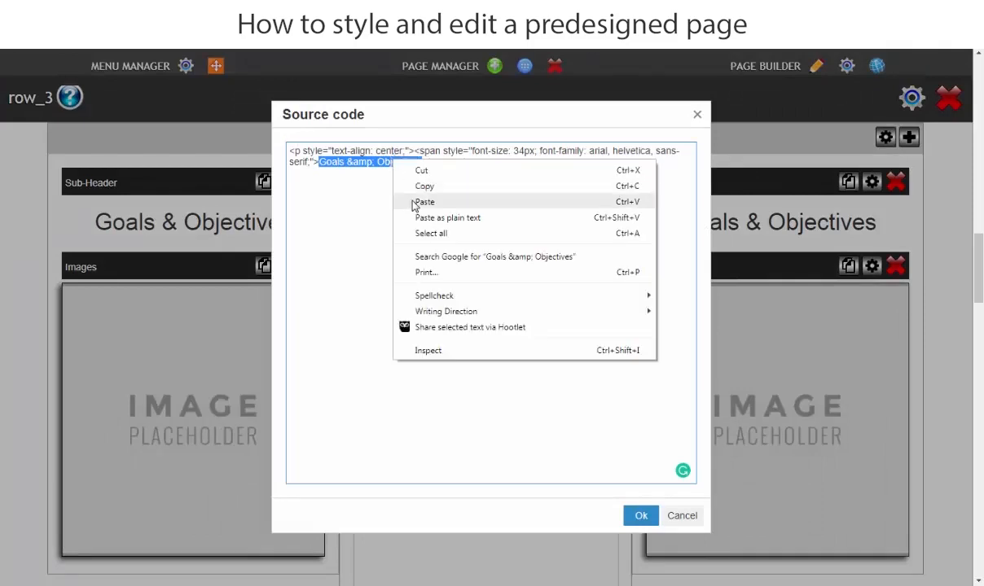
left_click(424, 202)
left_click(640, 516)
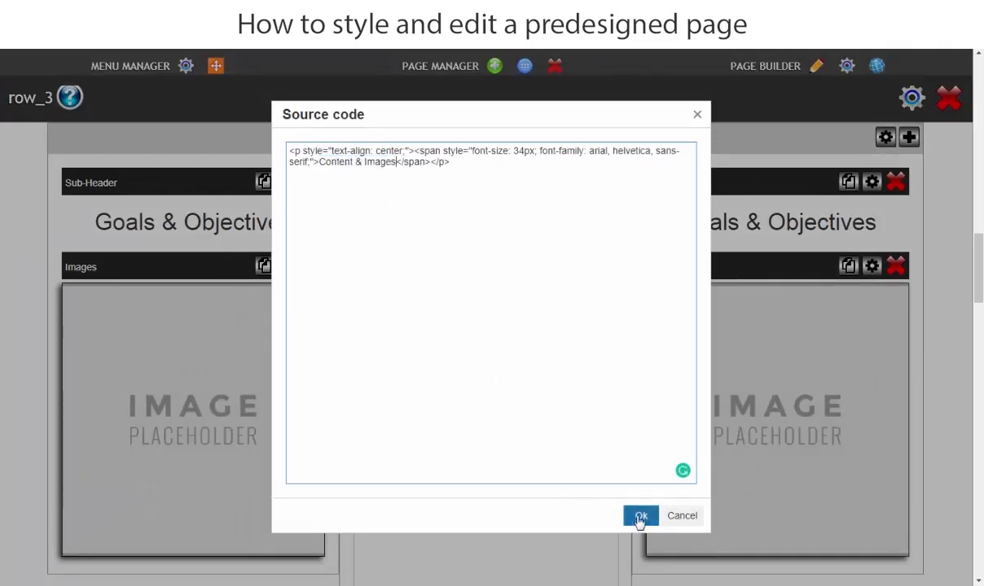
left_click(2, 237)
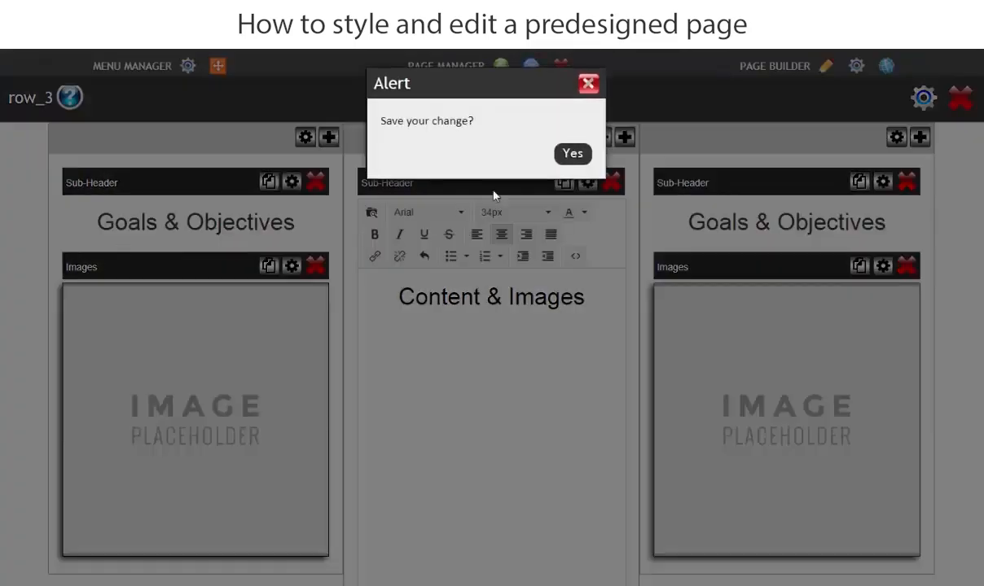
left_click(571, 153)
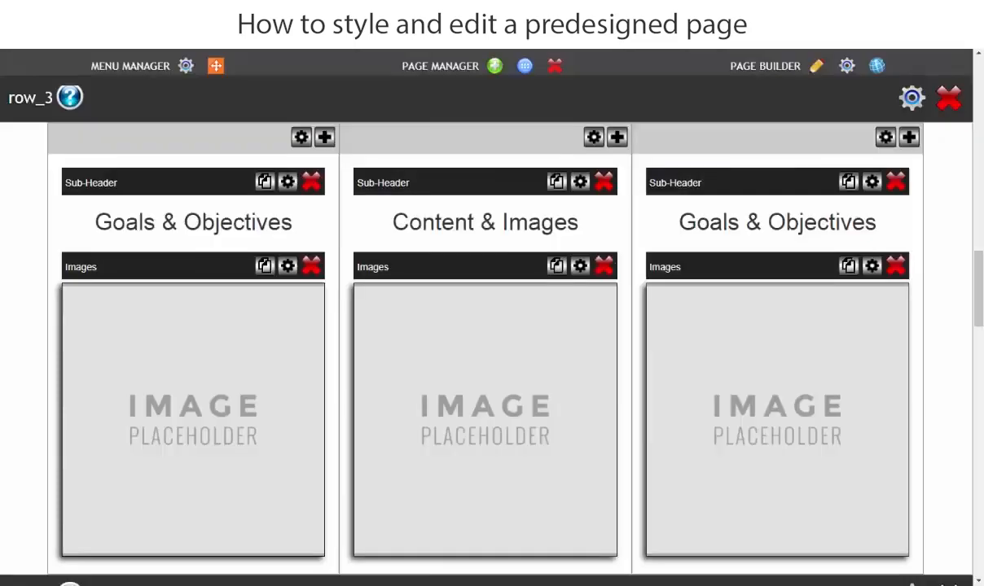
Copy "Website Structure" from the Word document and return to the page builder at row_3.
left_click(420, 584)
left_click(570, 346)
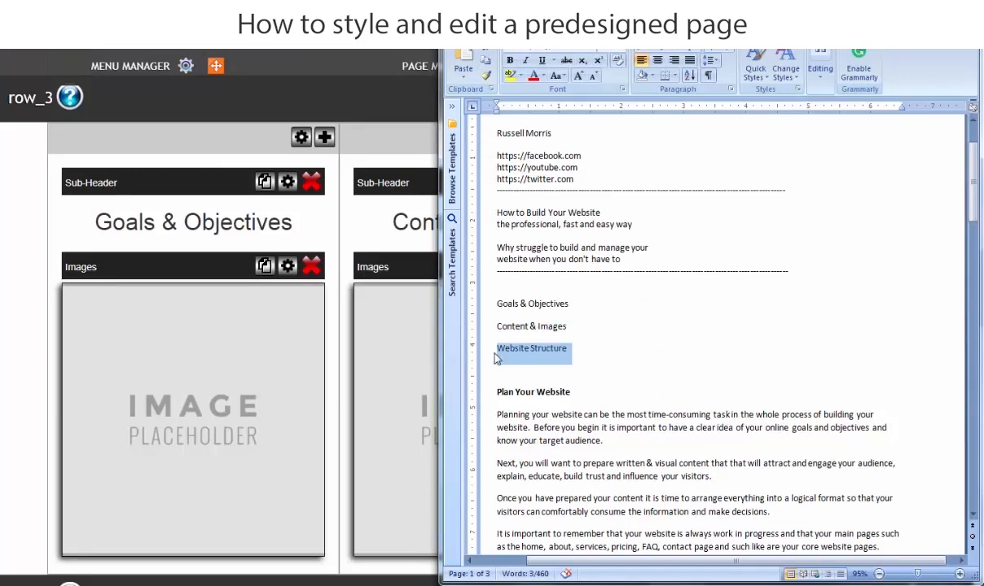
left_click(569, 348)
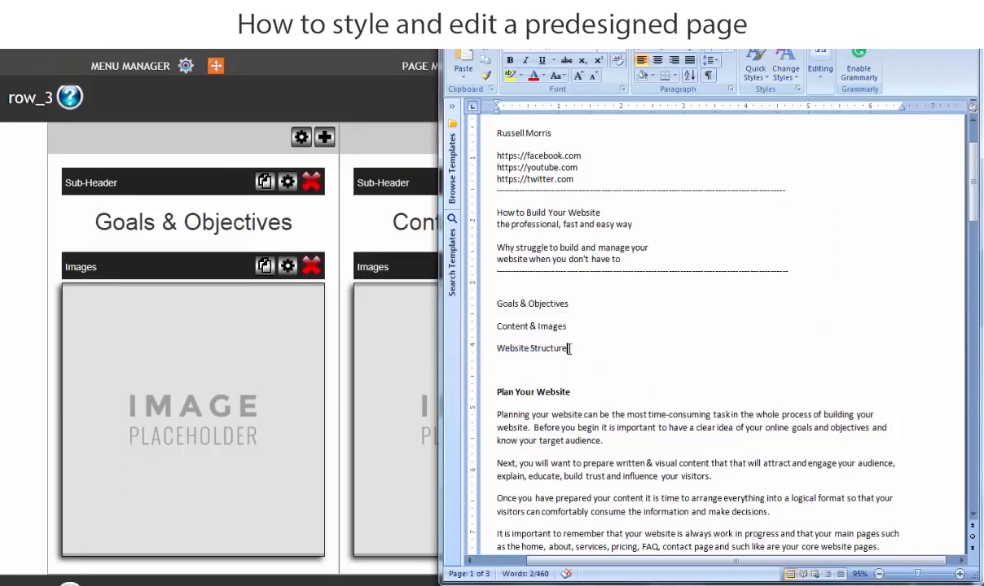
left_click_drag(570, 348, 497, 349)
right_click(512, 351)
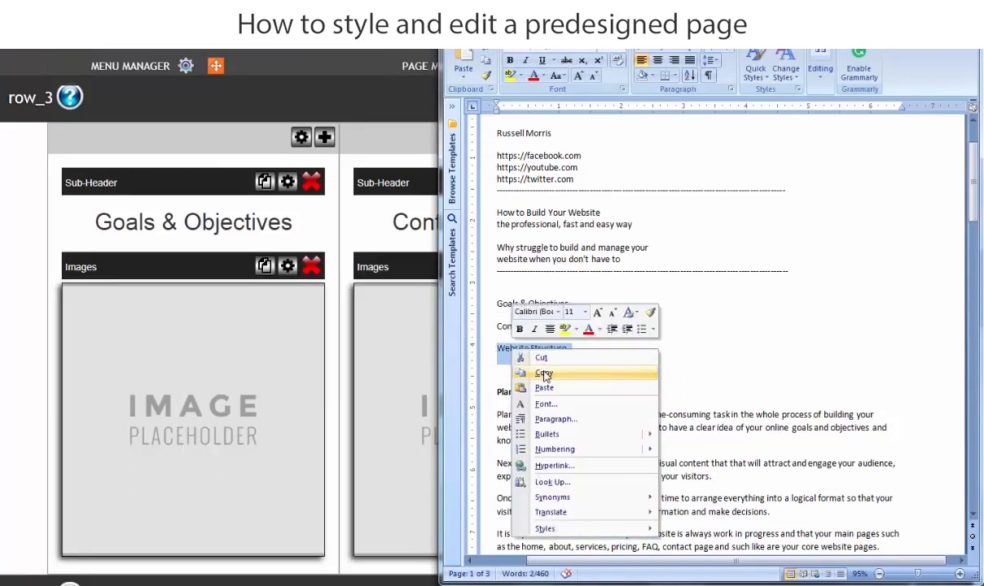
left_click(546, 376)
left_click(2, 362)
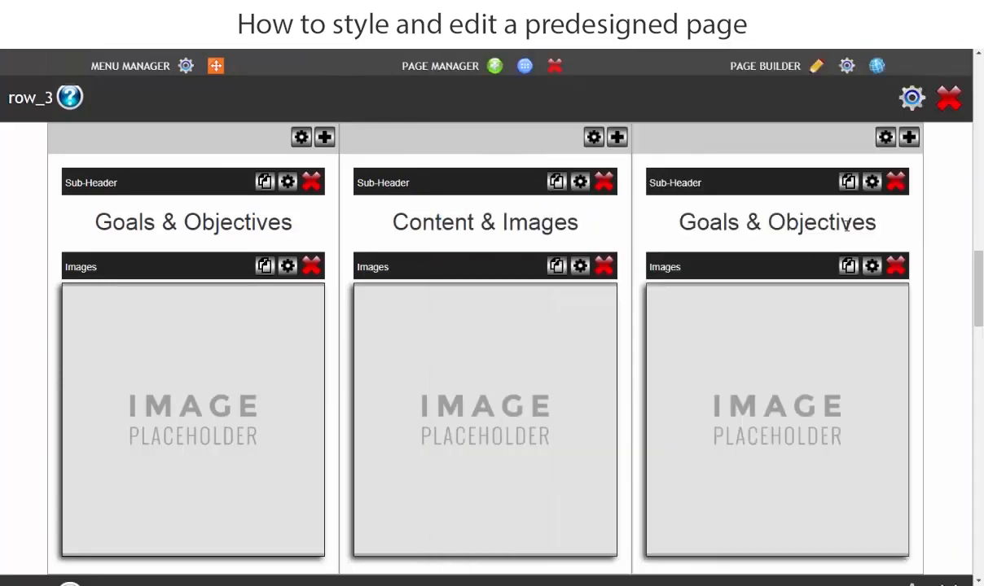
Replace the sub-header text in row_3's third column with the copied "Website Structure" in its source code and save the change.
left_click(845, 224)
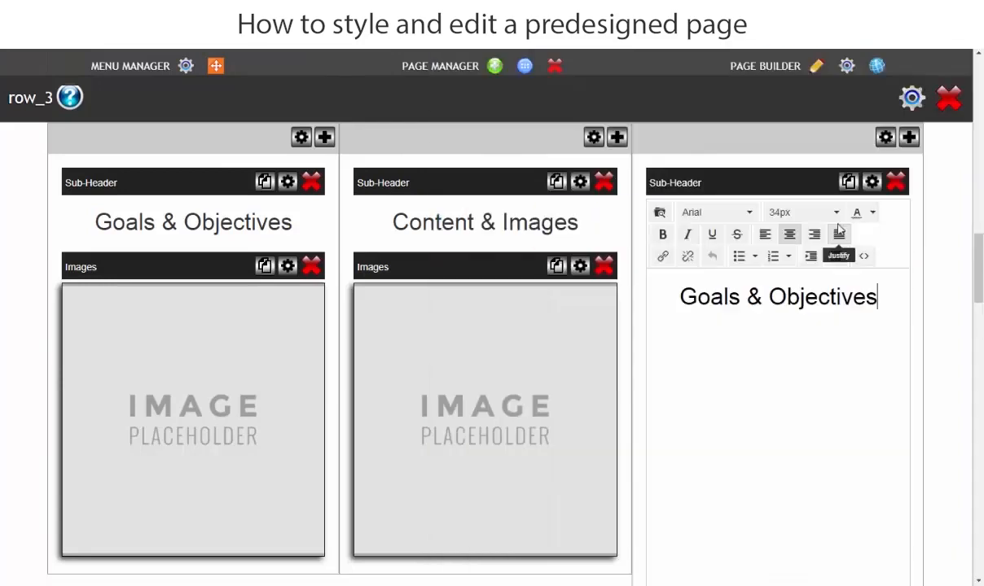
left_click(865, 257)
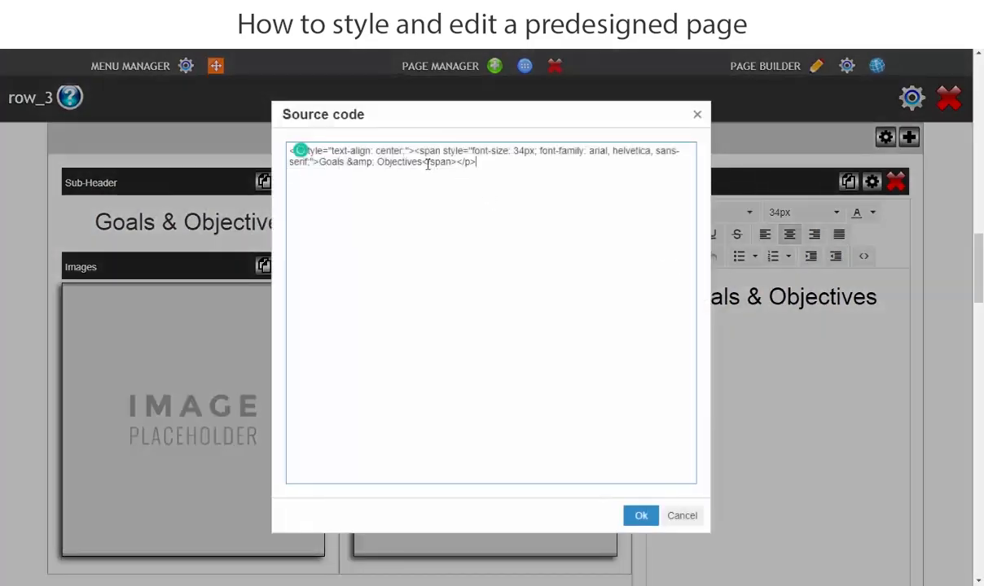
left_click_drag(422, 163, 327, 167)
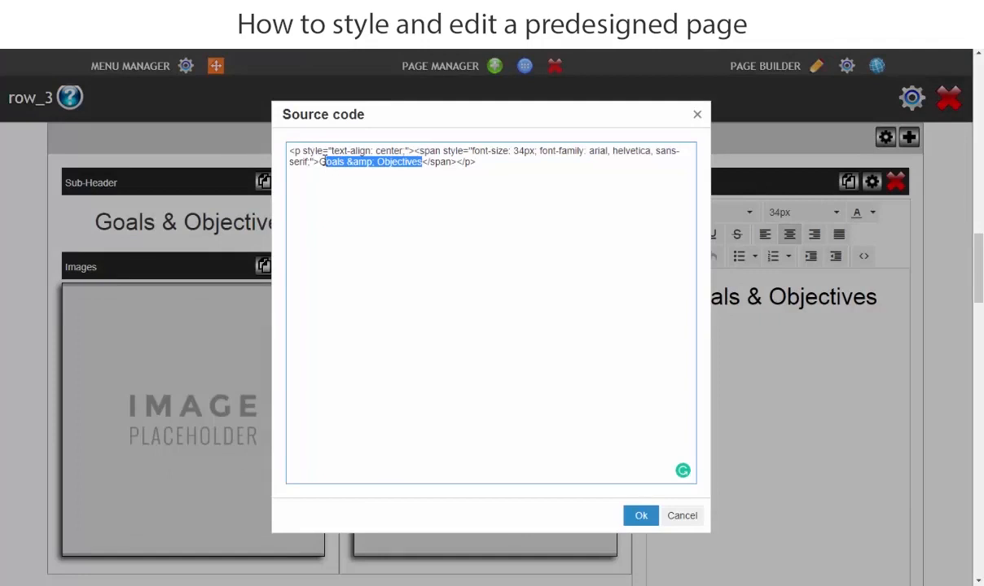
right_click(318, 162)
left_click(363, 207)
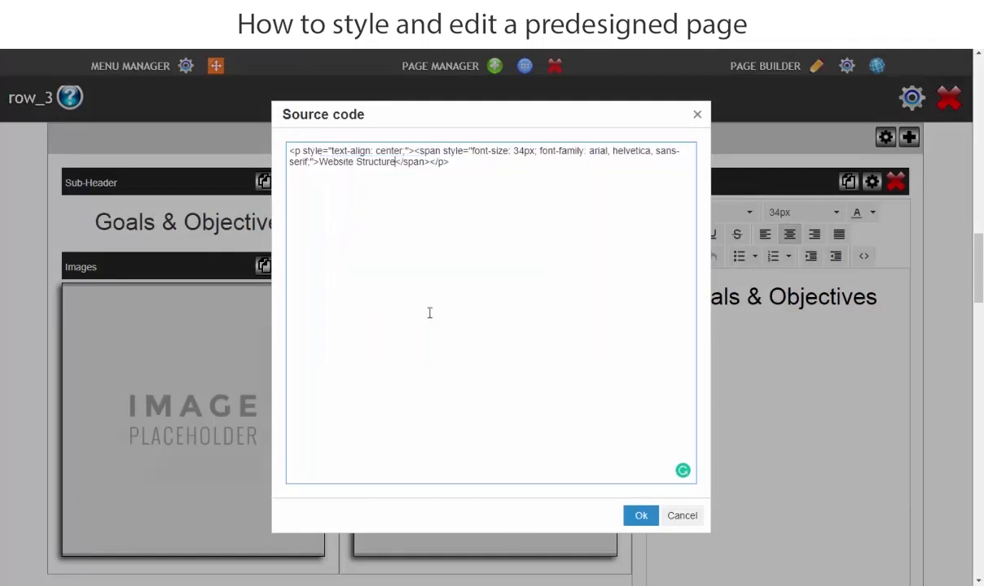
left_click(641, 517)
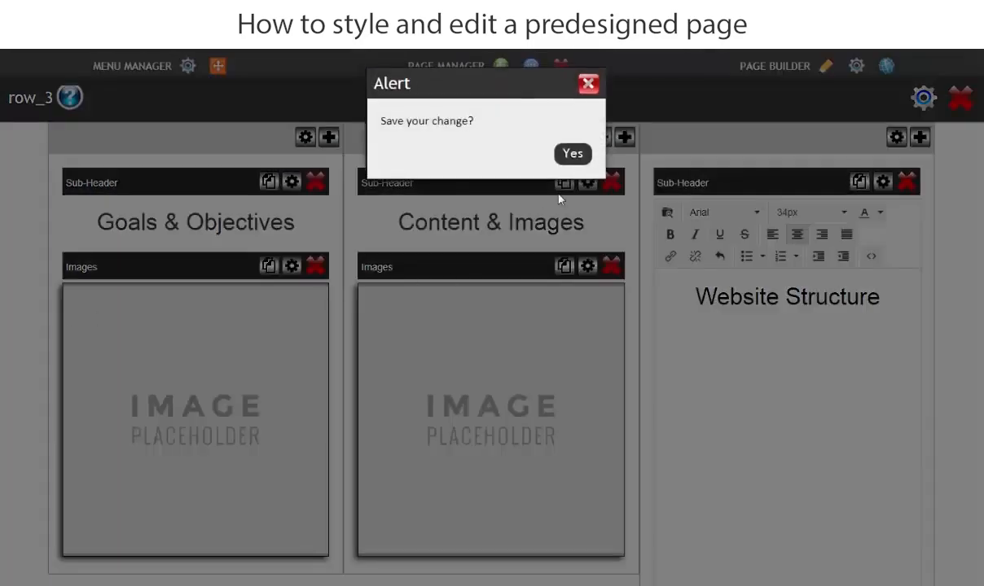
left_click(578, 154)
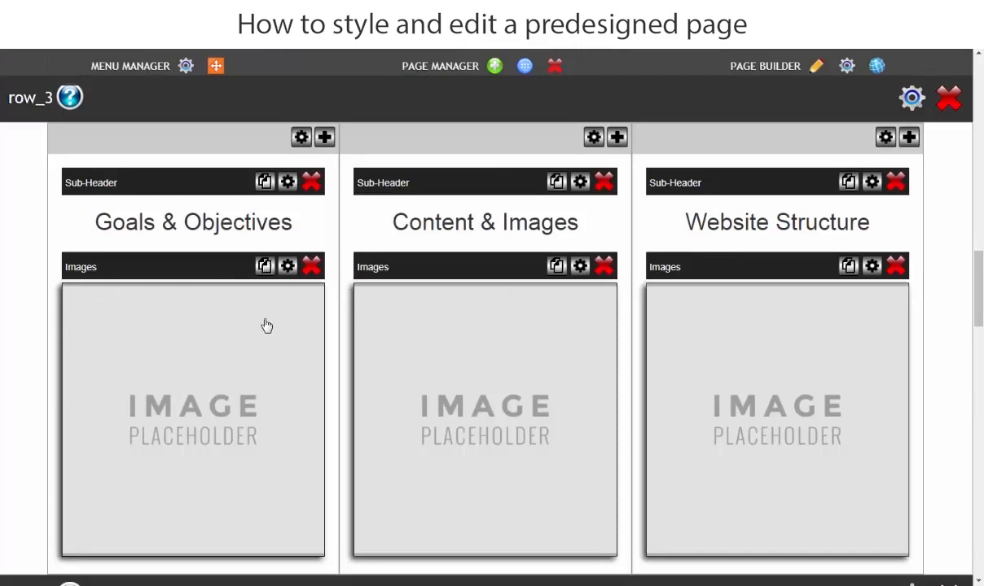
Resize the image placeholder in row_3's first column to 300 px wide and 300 px high, and apply the settings.
left_click(288, 267)
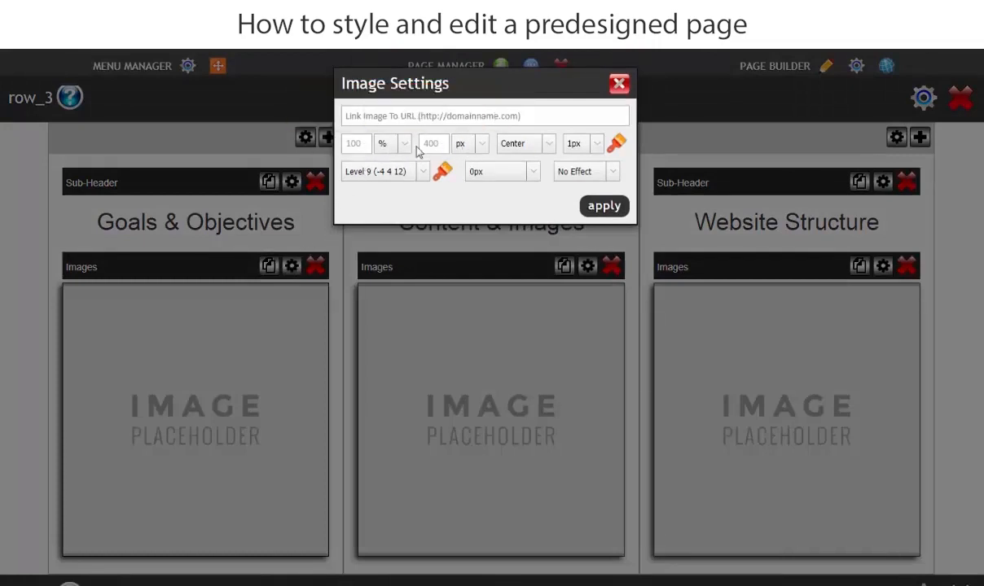
left_click(404, 147)
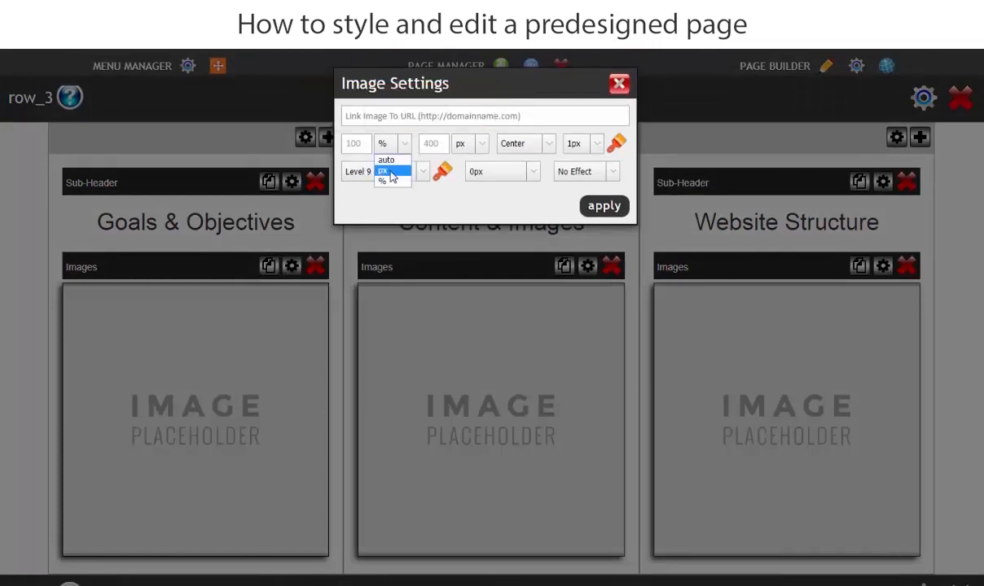
left_click(391, 173)
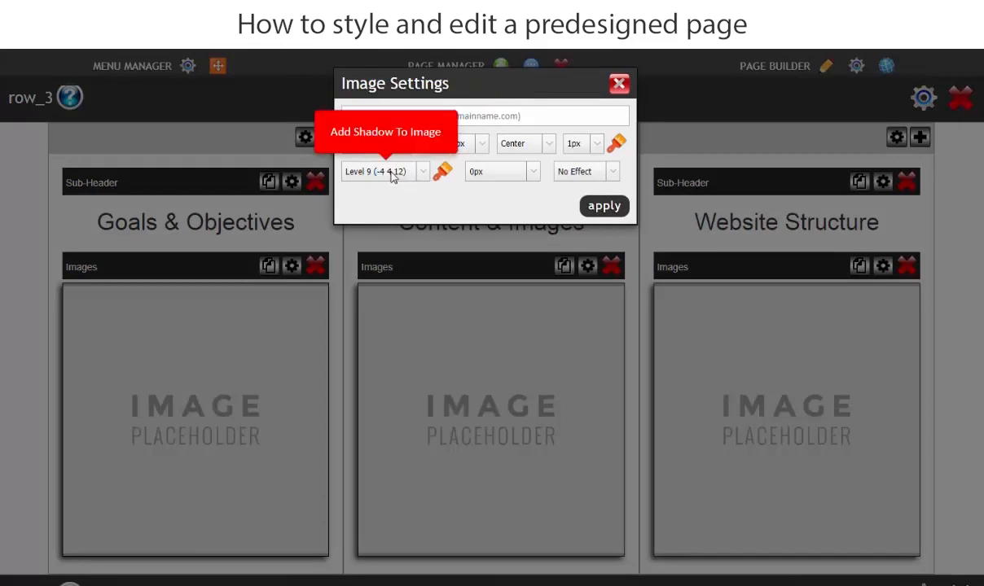
left_click(487, 146)
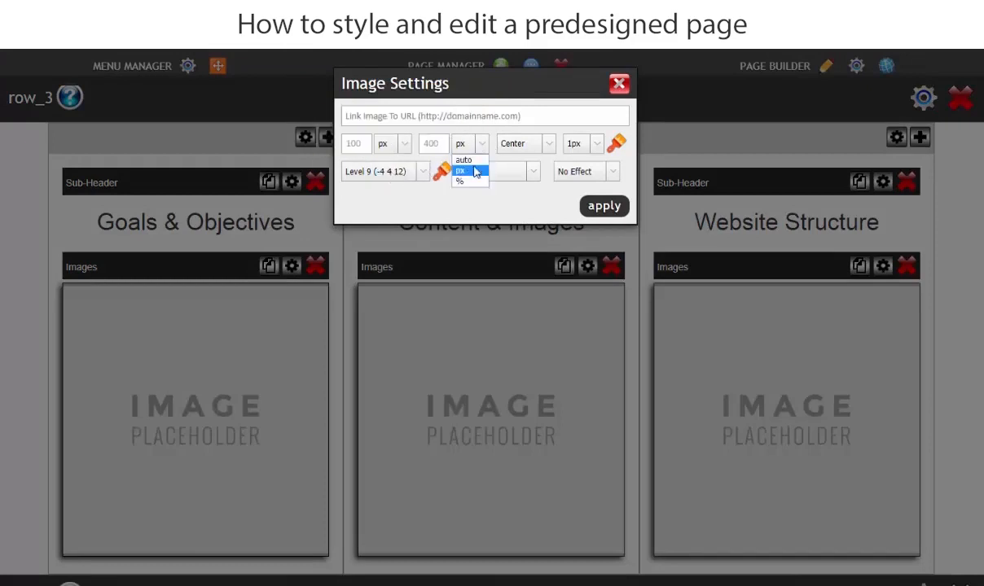
left_click(468, 172)
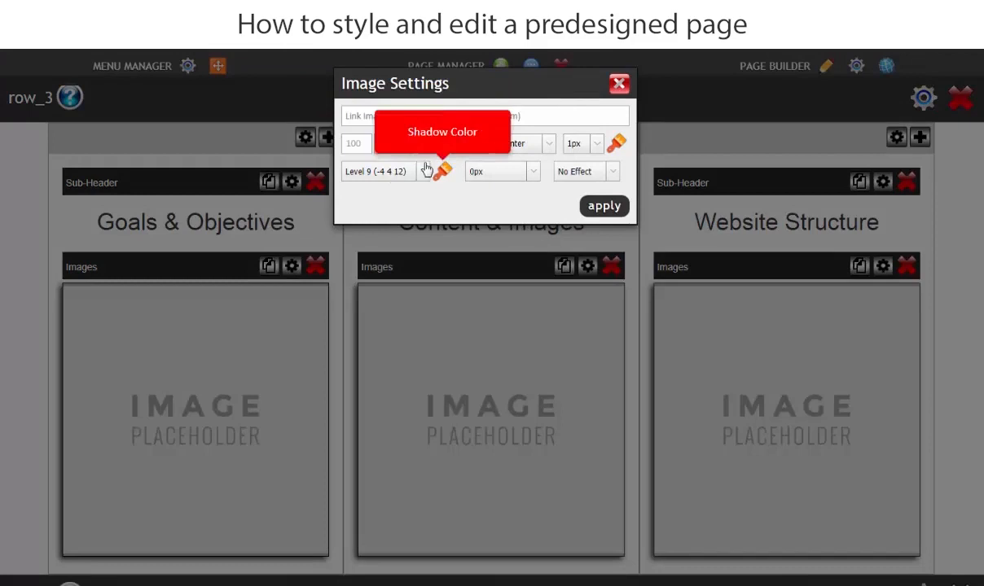
double_click(372, 145)
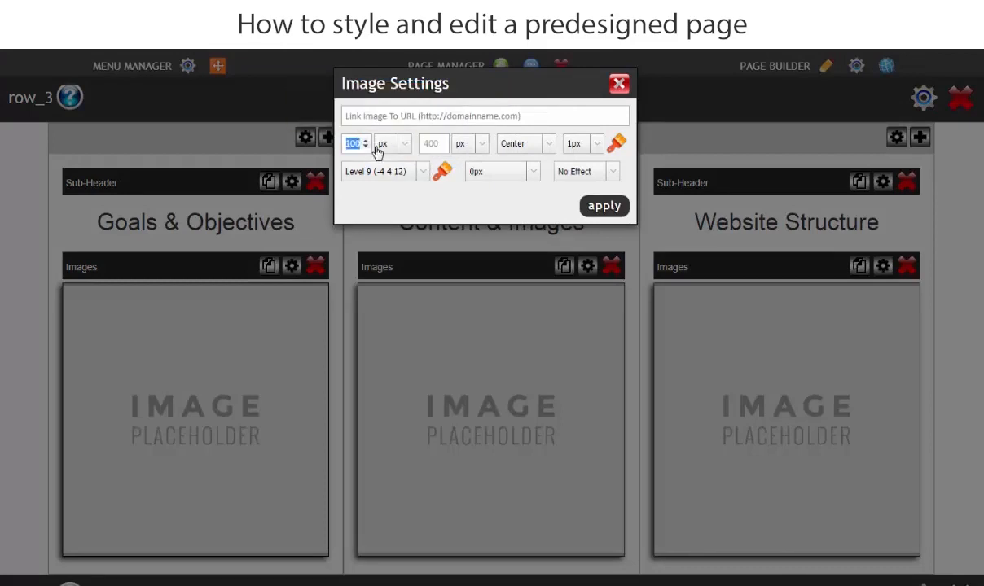
type("300")
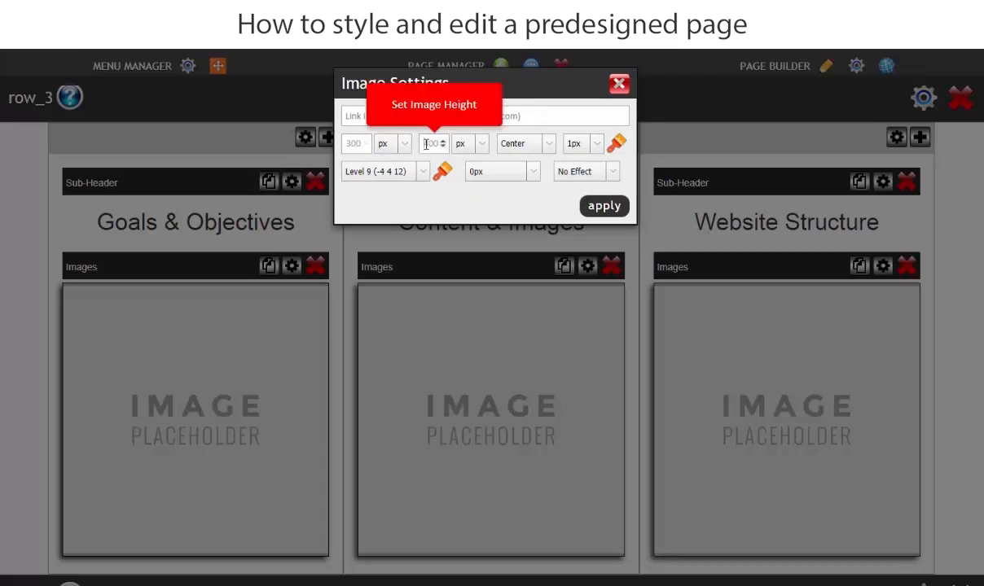
left_click_drag(426, 144, 455, 148)
type("3")
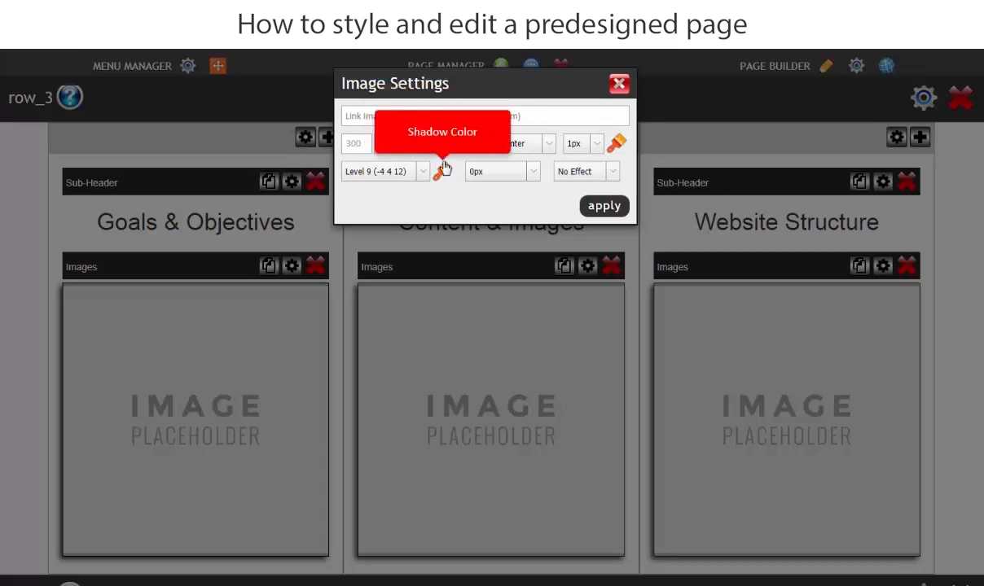
type("00")
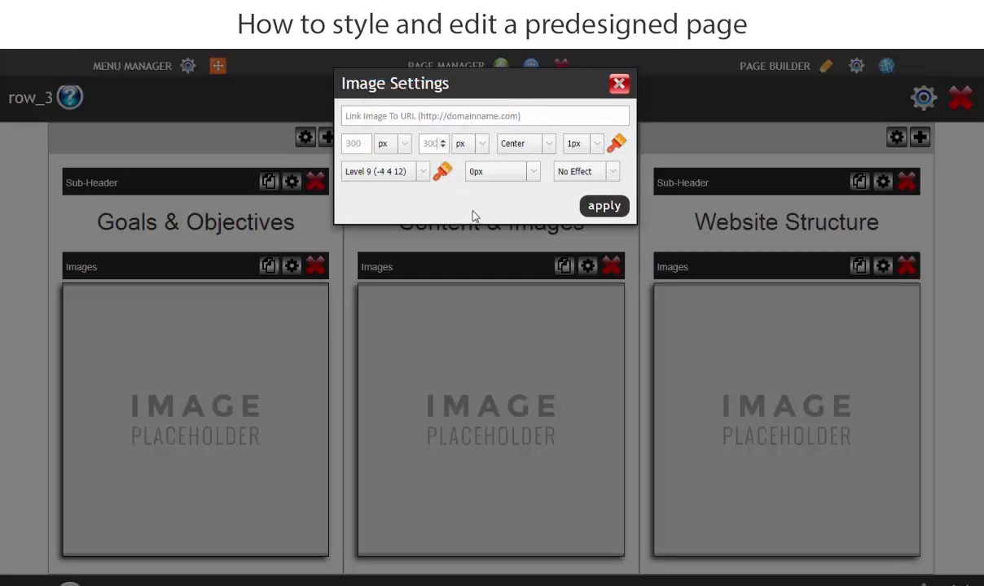
left_click(604, 207)
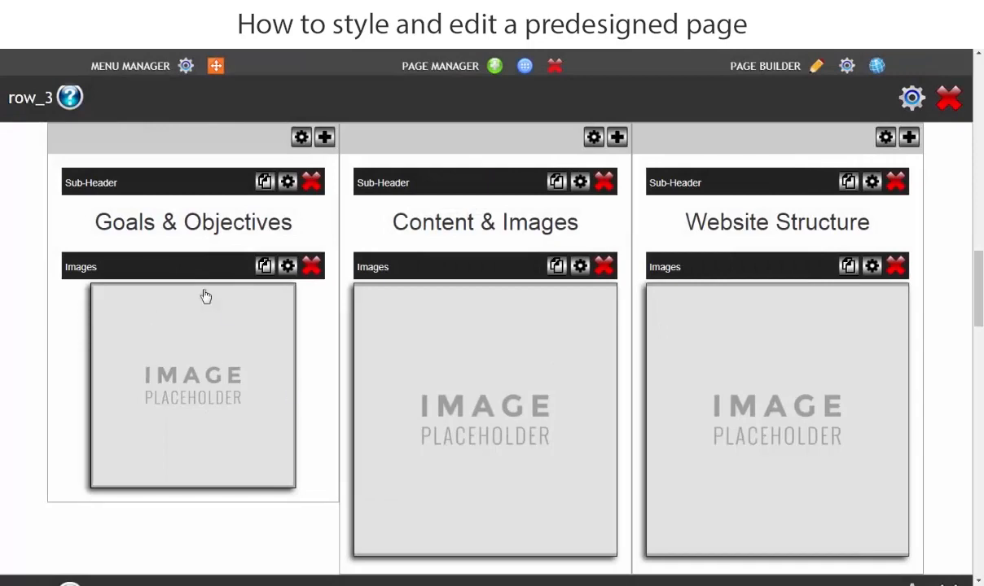
Give the first column's image placeholder a 5px border and enter f7f7f7 as the border color.
left_click(288, 269)
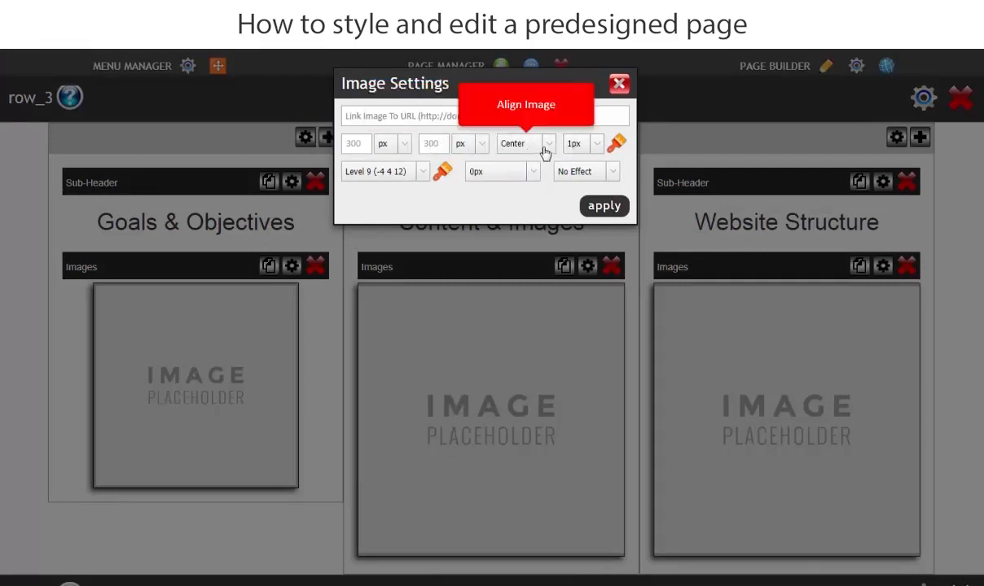
left_click(594, 152)
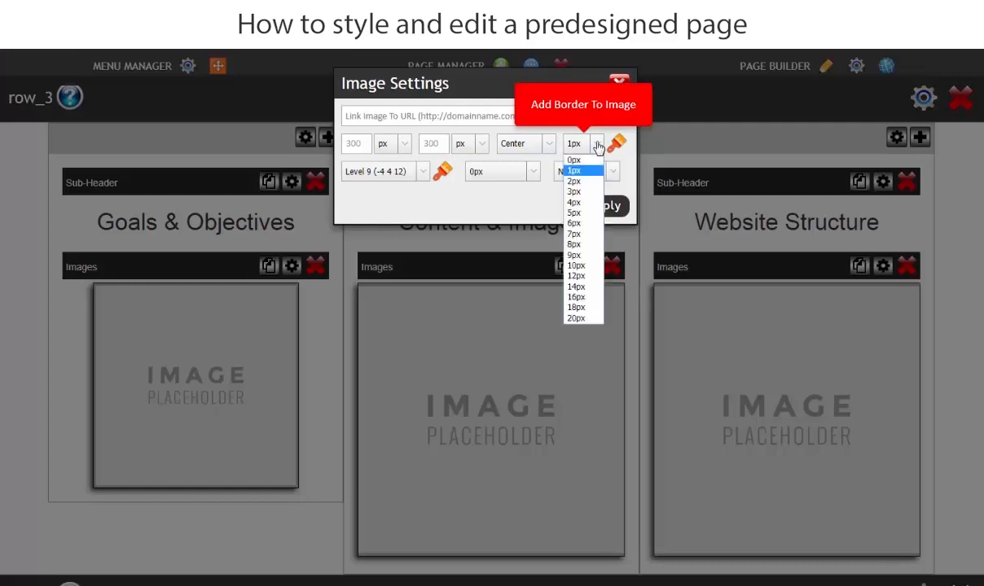
left_click(576, 214)
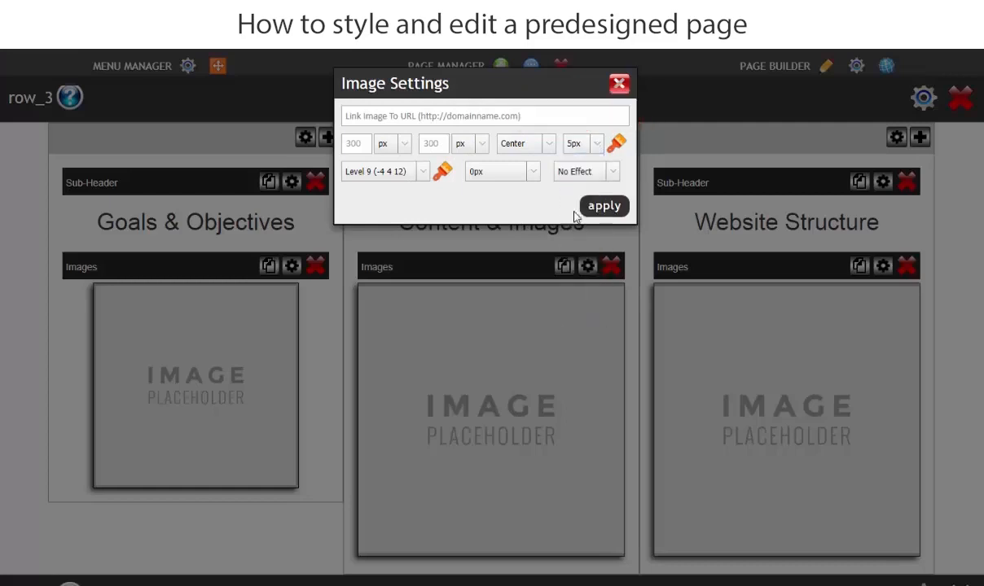
left_click(616, 147)
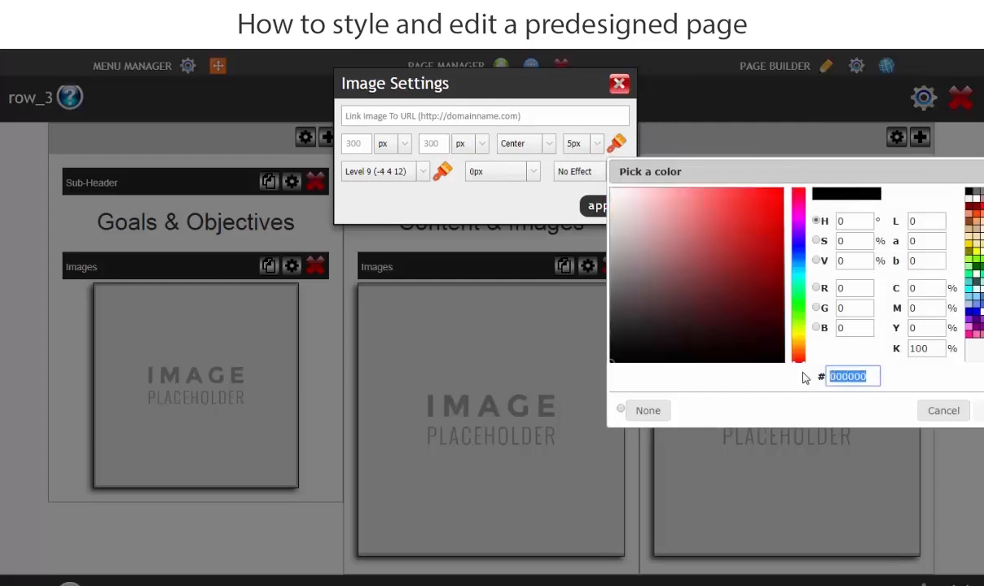
type("f7")
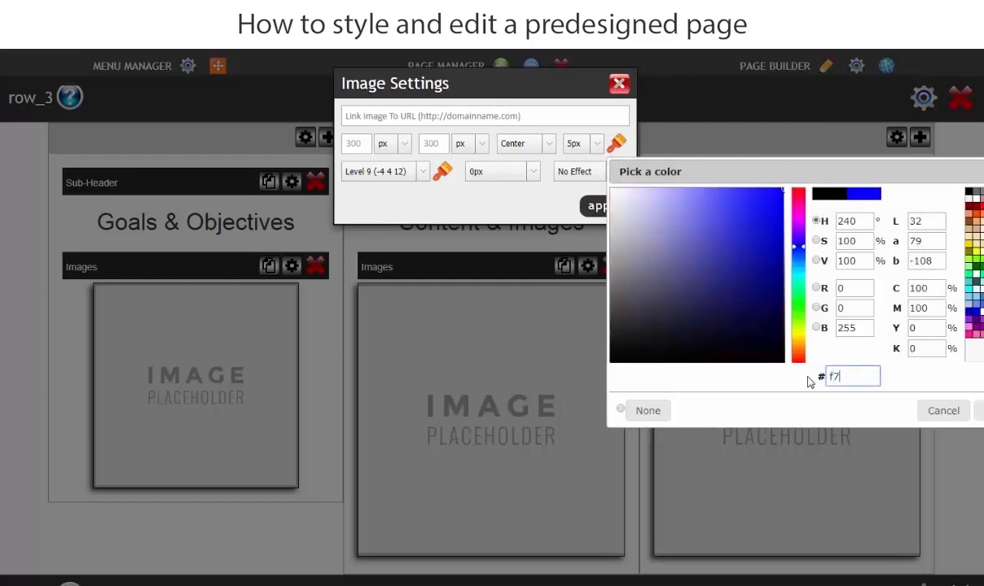
type("f7f7")
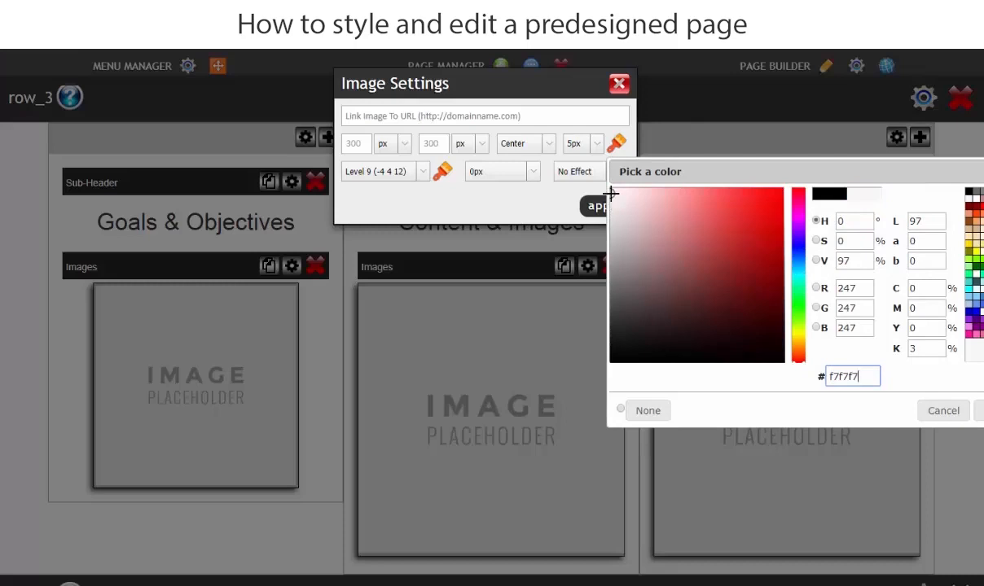
left_click_drag(614, 194, 707, 239)
left_click(704, 301)
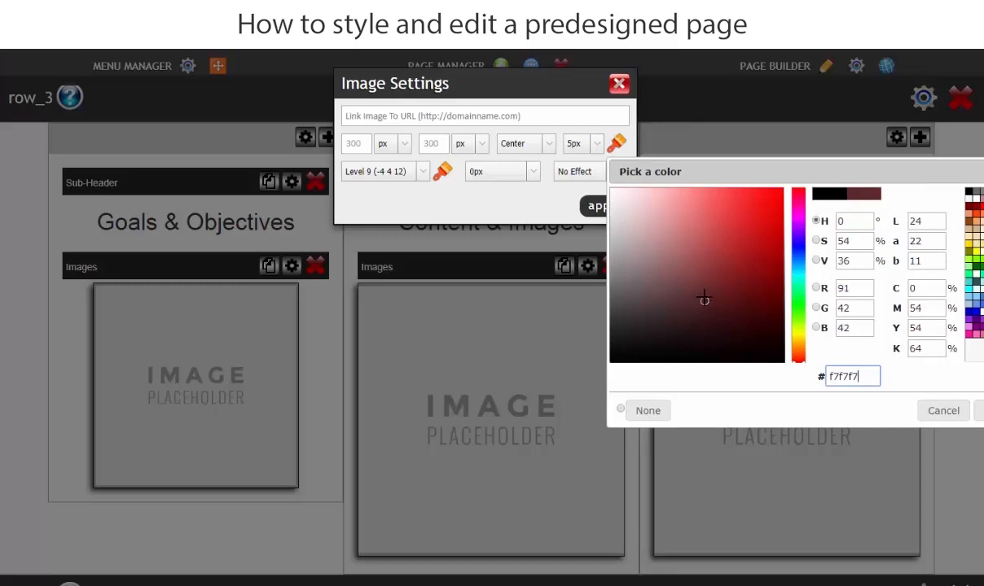
left_click(725, 255)
left_click(740, 380)
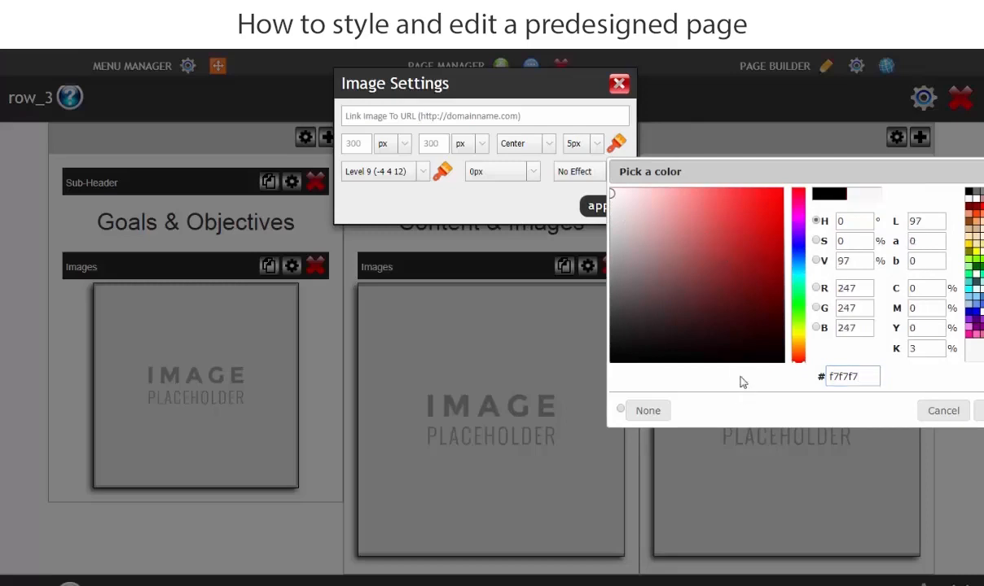
Try out several shades in the color picker for the border of the first column's image placeholder.
left_click(718, 259)
left_click(706, 212)
left_click(690, 254)
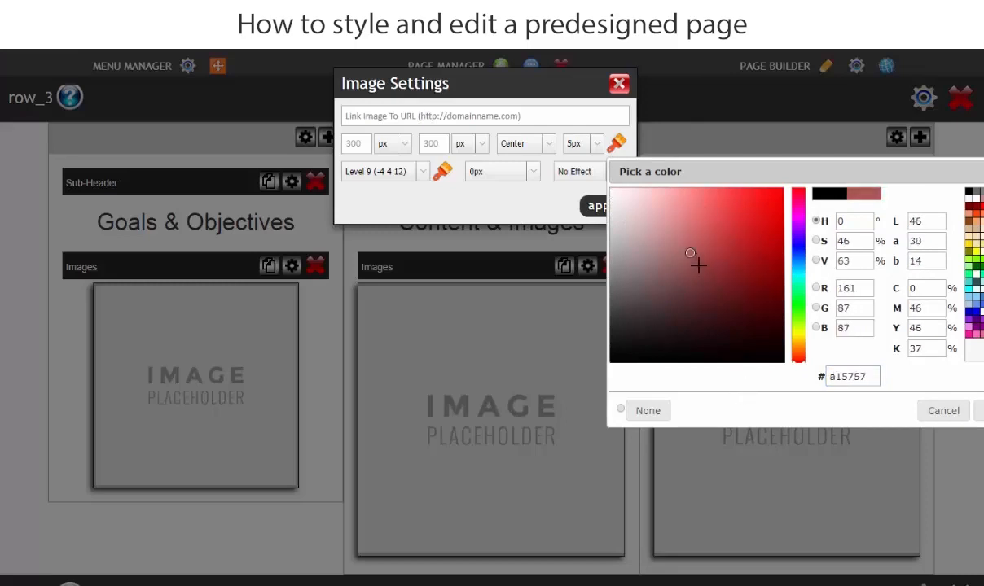
left_click(694, 280)
left_click(651, 240)
left_click(629, 215)
left_click(701, 227)
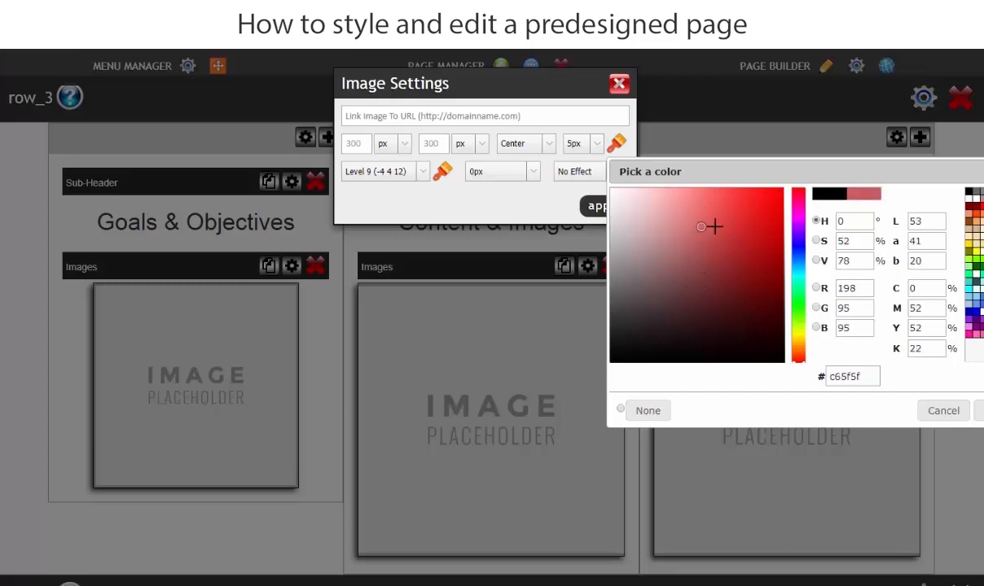
left_click_drag(713, 226, 611, 195)
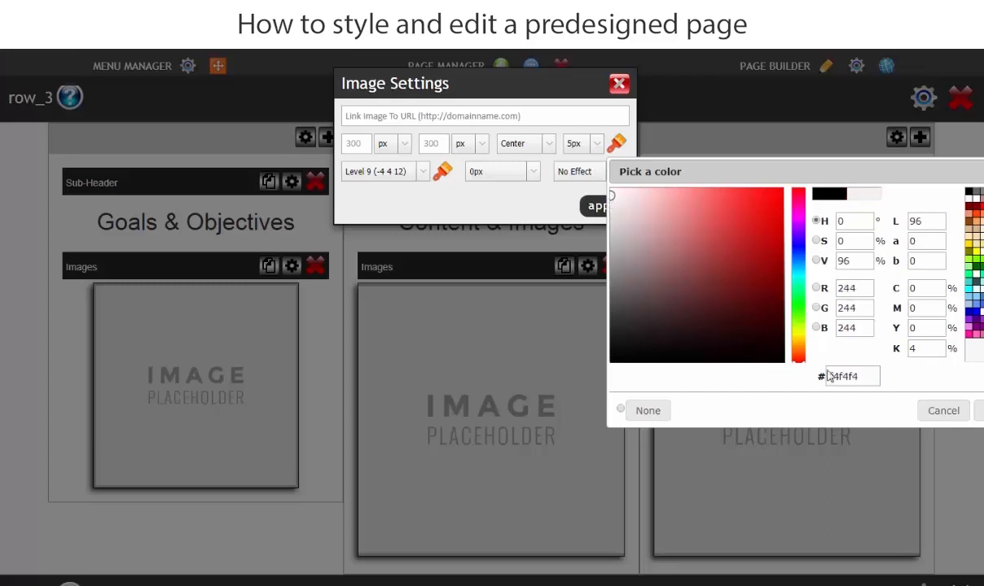
Set the border color of the first column's image placeholder to f7f7f7 and confirm the color.
double_click(873, 375)
type("f7f7f7")
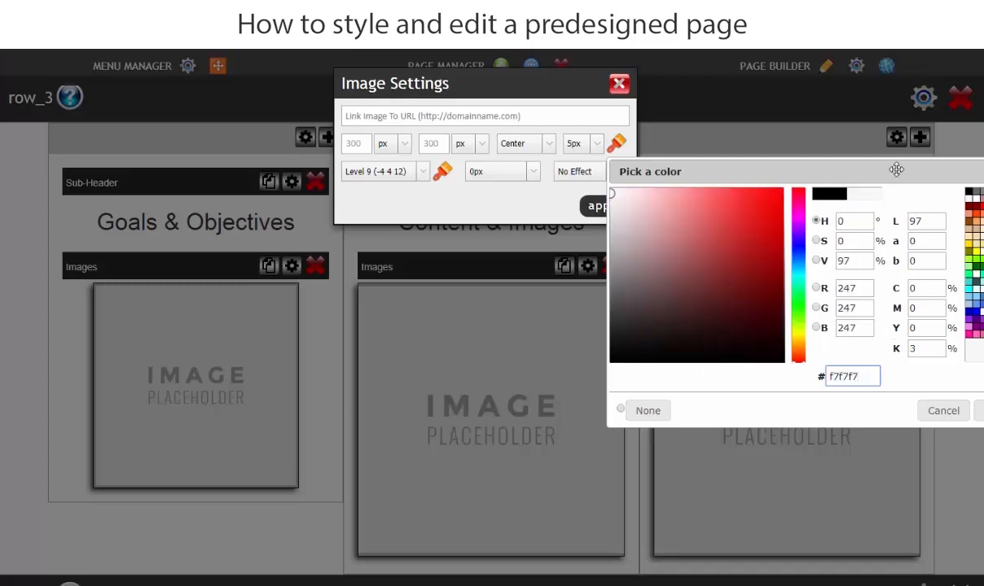
left_click_drag(895, 170, 552, 175)
left_click(711, 416)
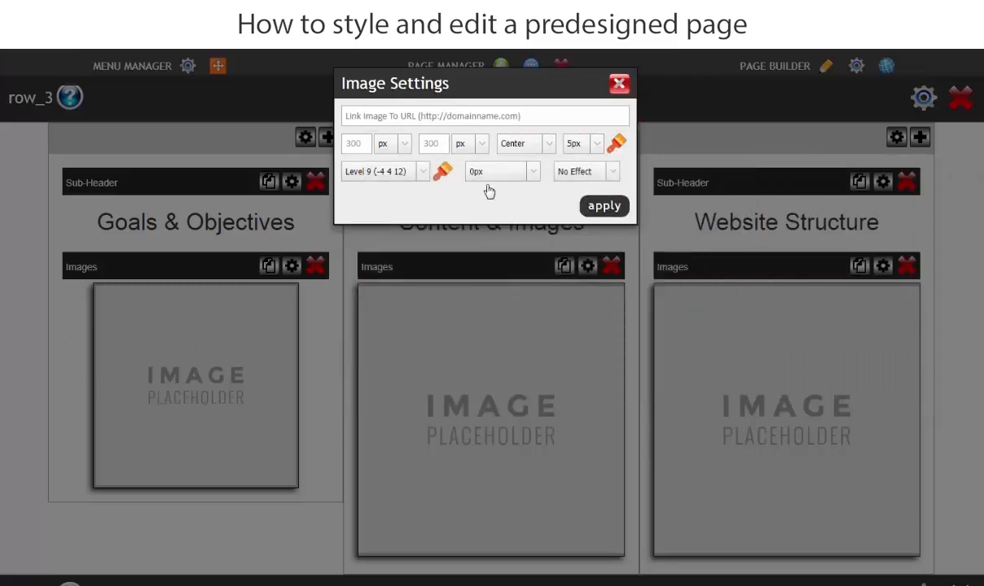
Give the first column's image placeholder a Level 2 (-1 1 6) shadow and a 12px radius, and apply the settings.
left_click(423, 173)
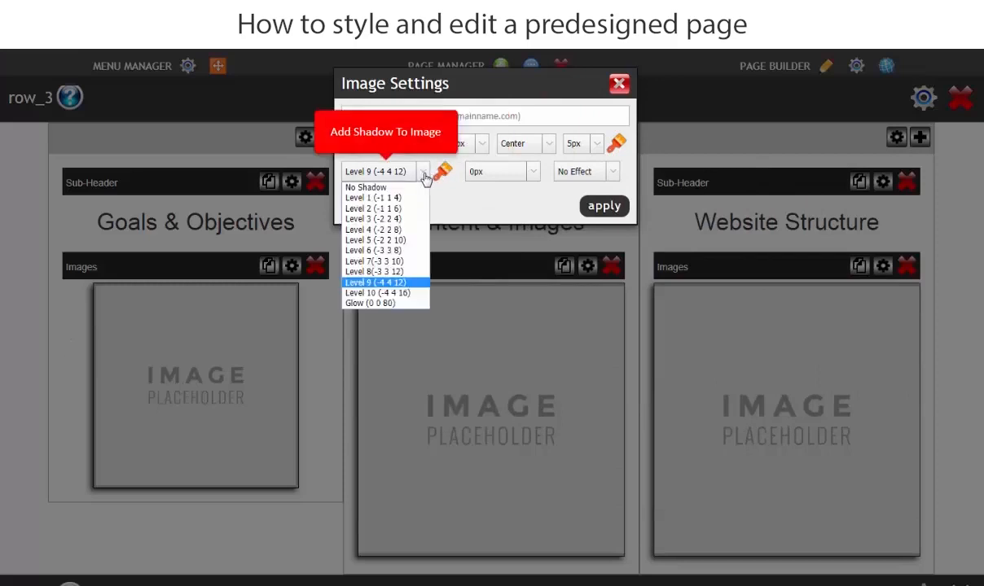
left_click(373, 209)
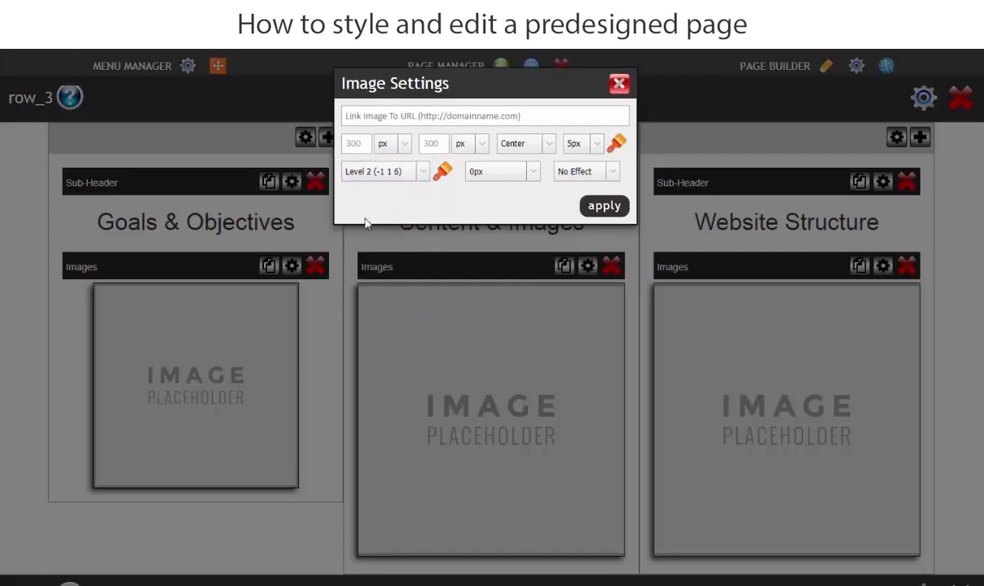
left_click(530, 182)
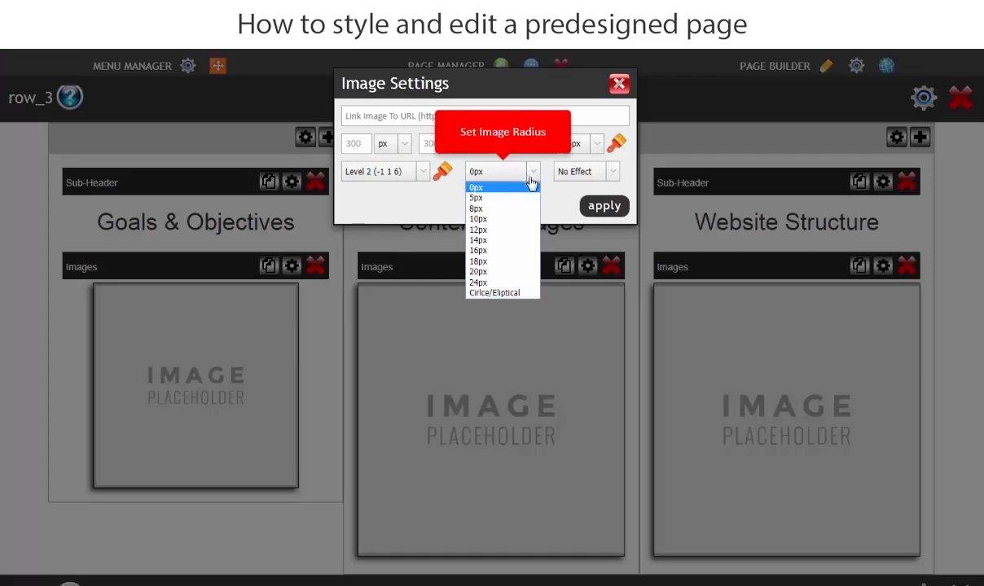
left_click(497, 231)
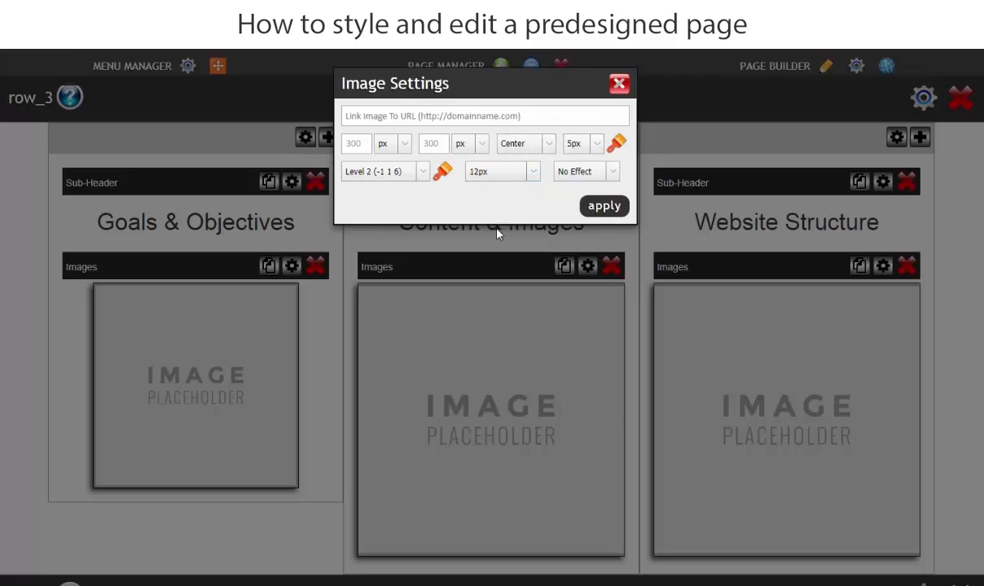
left_click(600, 209)
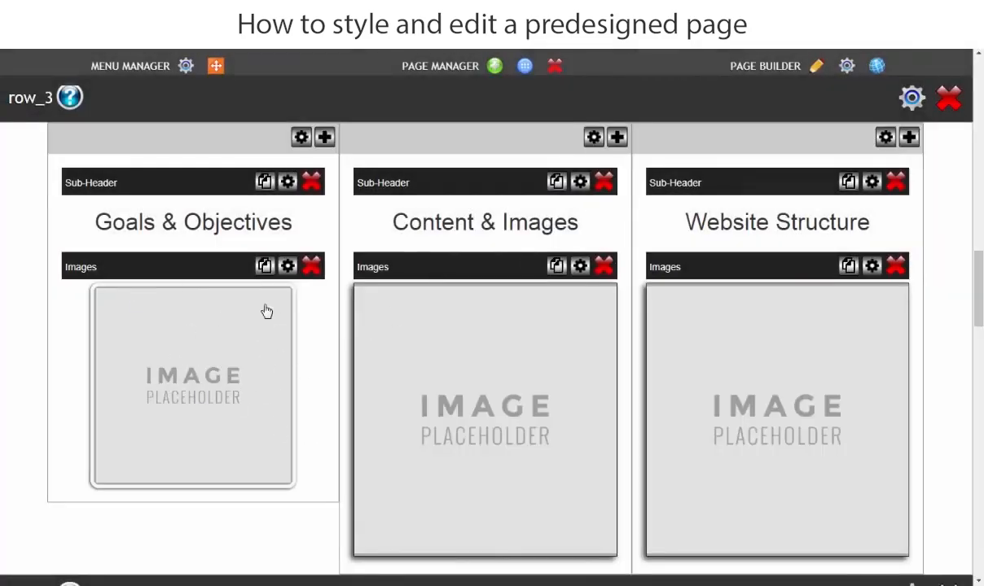
Upload "Goals and Objectives", insert it in place of the first column's image placeholder, and check the result on the live page.
left_click(198, 354)
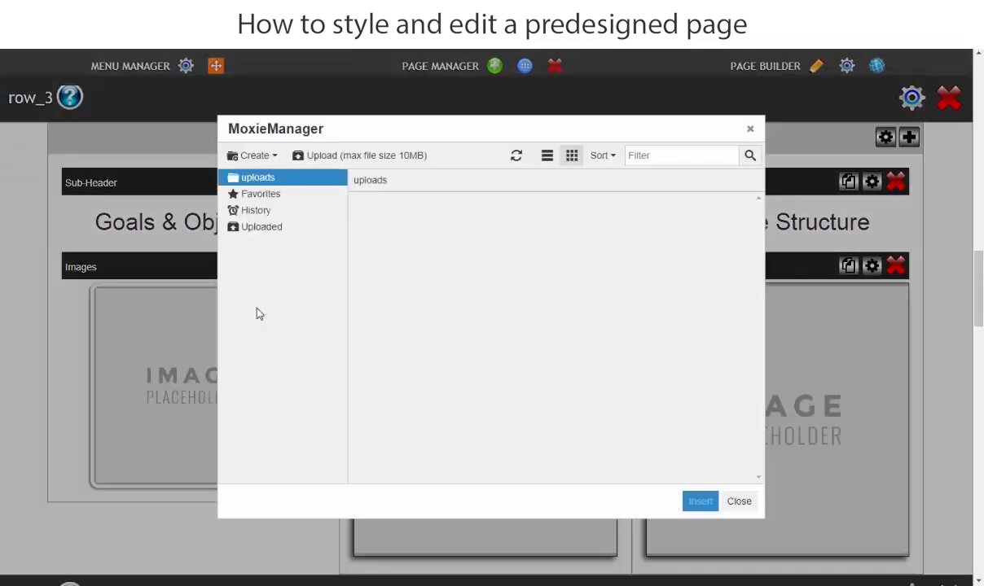
left_click(362, 157)
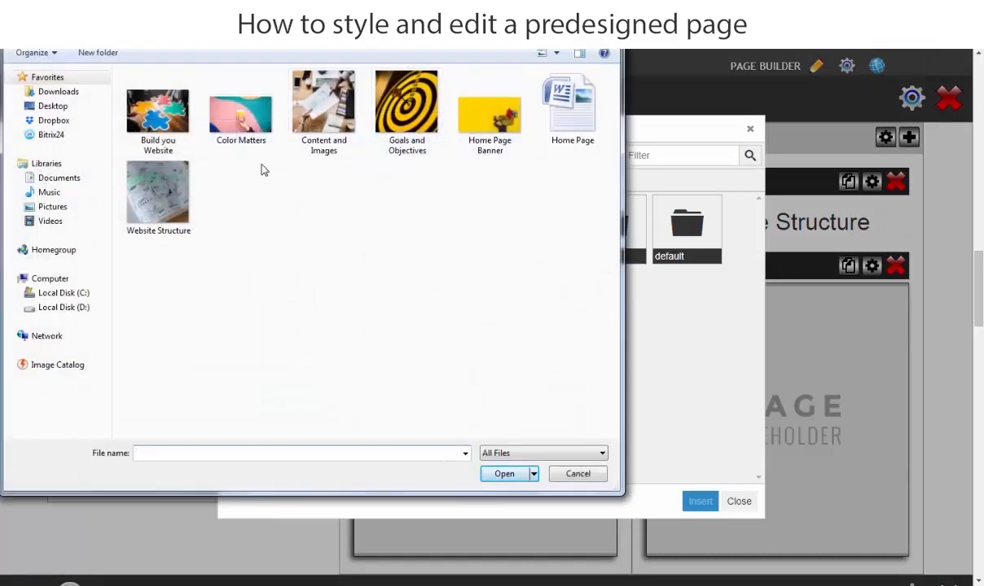
left_click(399, 86)
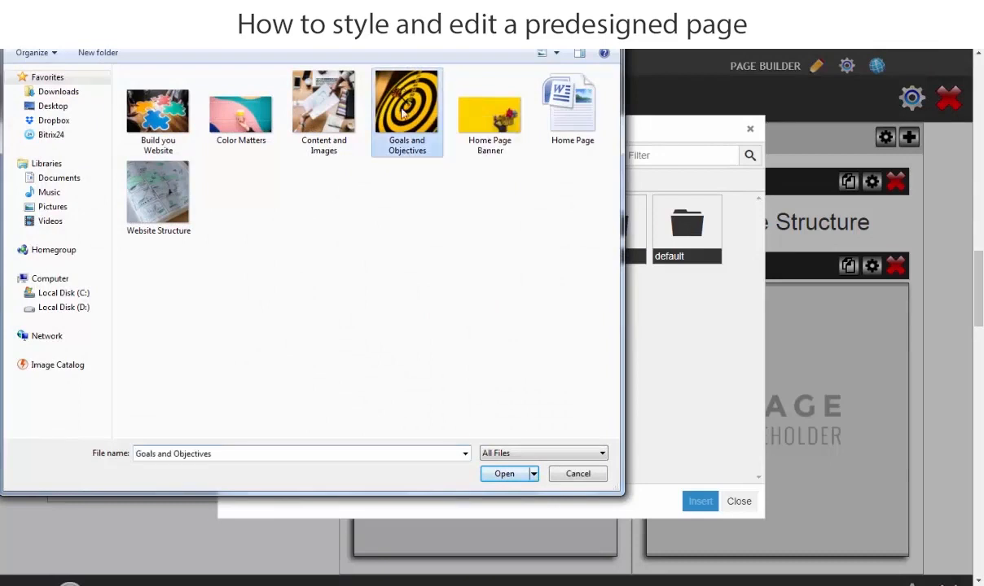
left_click(503, 476)
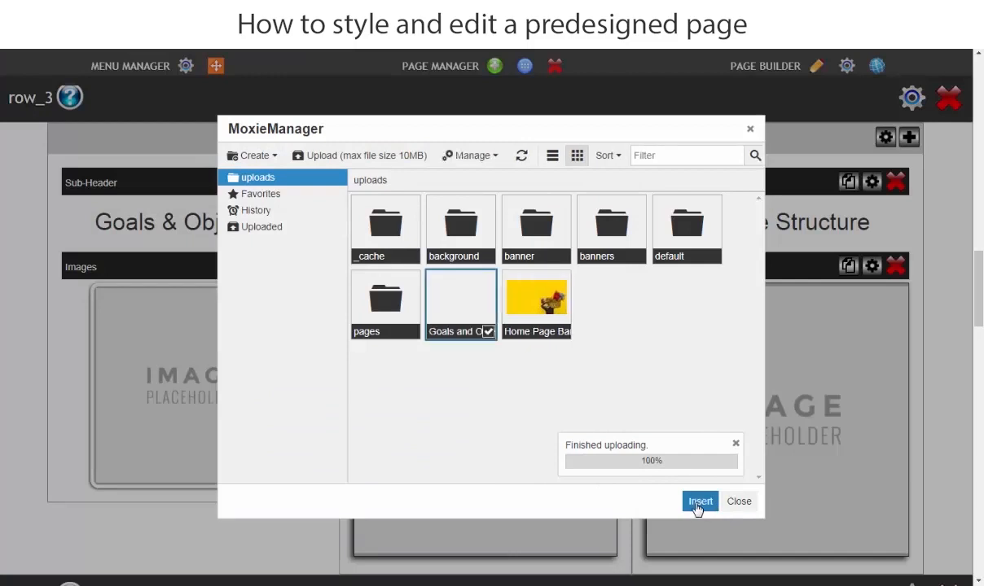
left_click(699, 503)
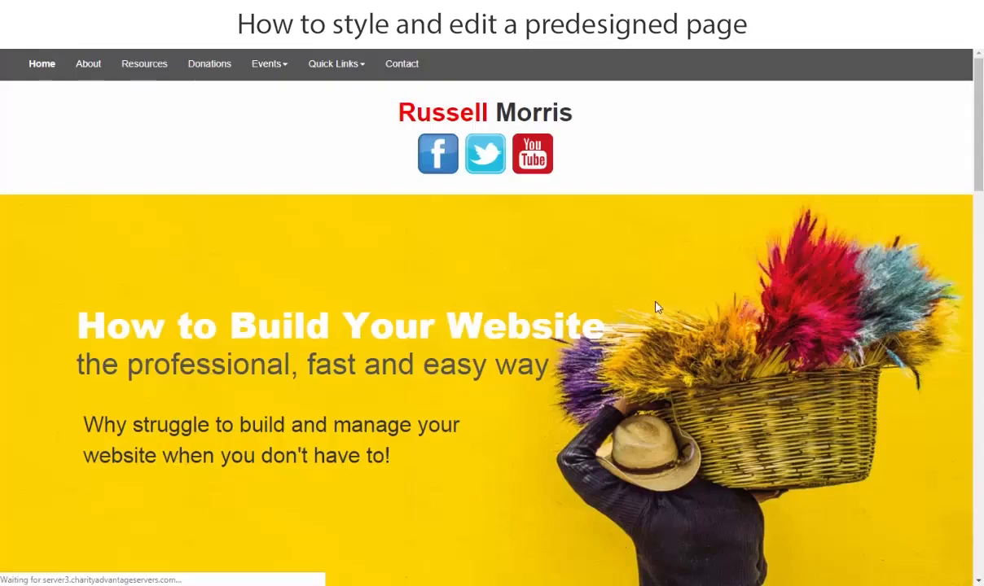
scroll(839, 325, "down", 4)
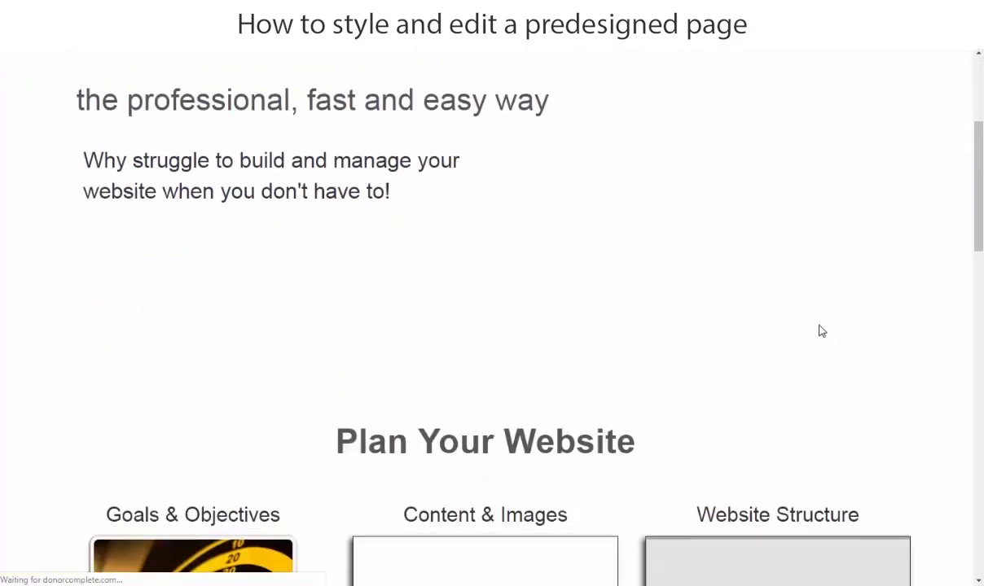
scroll(819, 370, "down", 3)
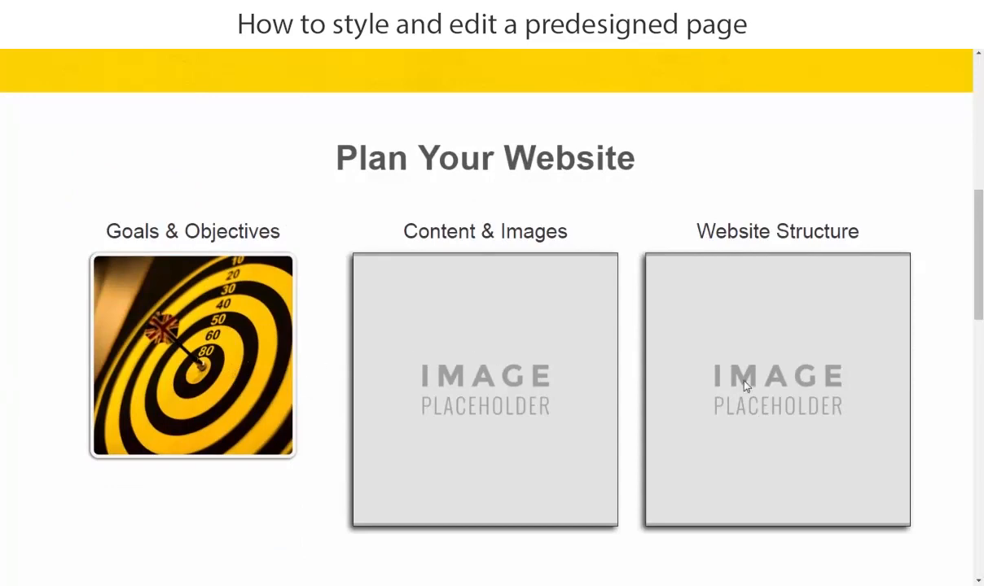
scroll(387, 391, "up", 6)
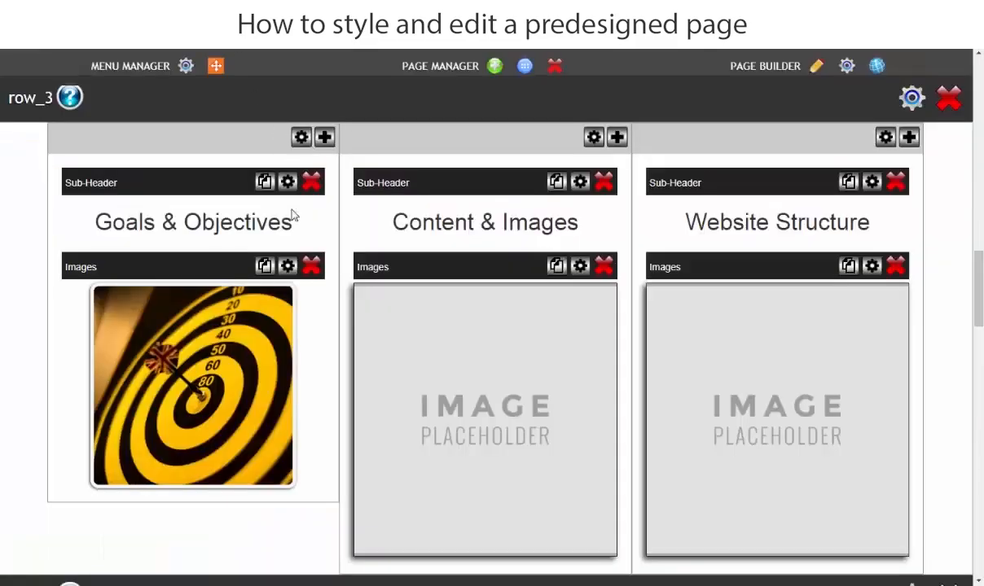
Delete the image placeholders from the second and third columns of row_3, confirming each deletion.
left_click(604, 269)
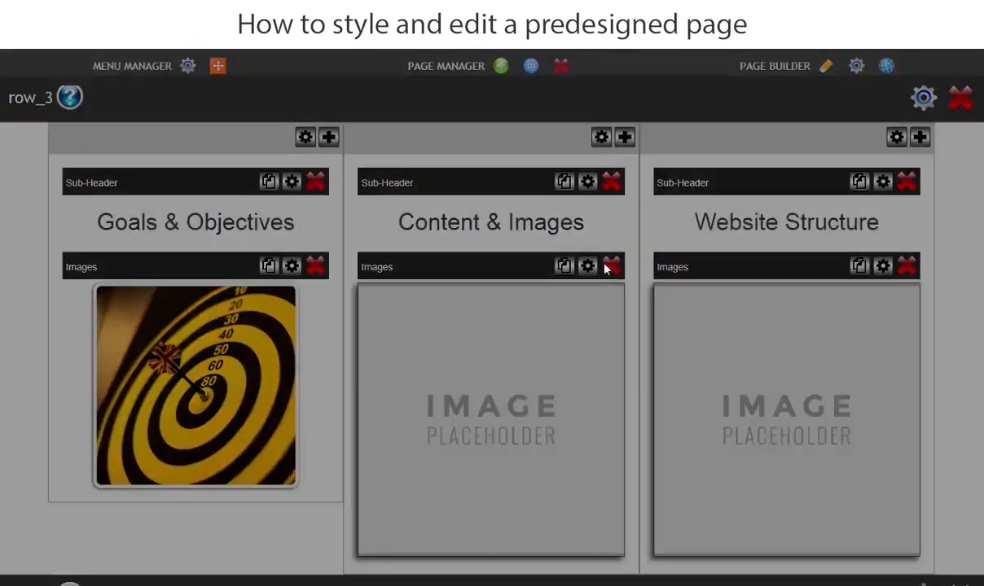
left_click(575, 155)
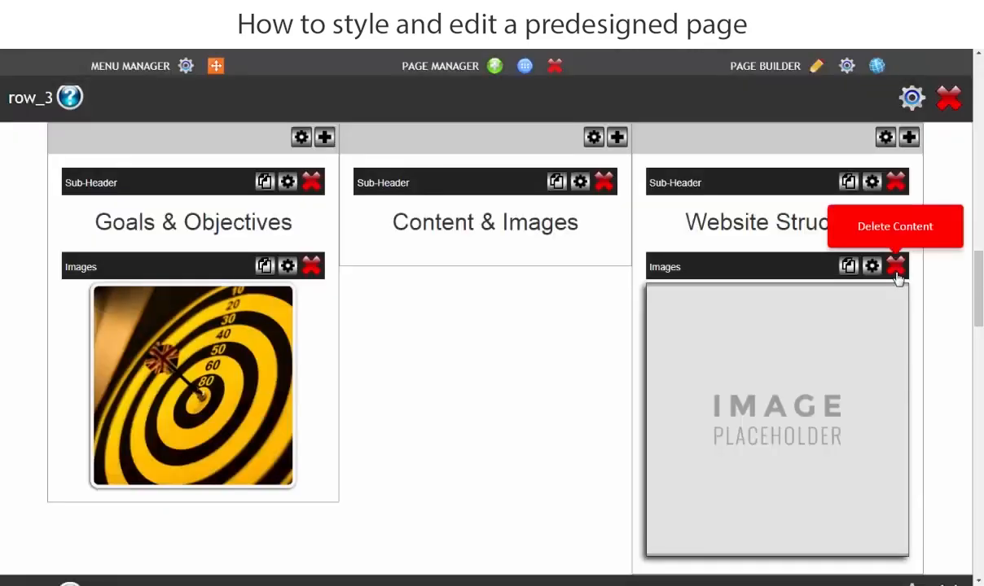
left_click(895, 267)
left_click(571, 159)
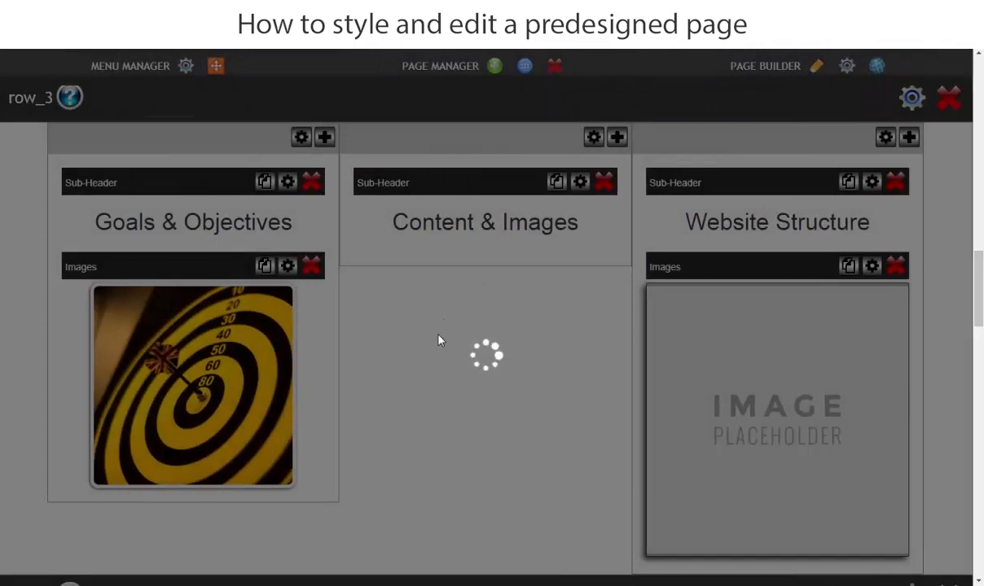
Duplicate row_3's styled dartboard image and move one copy each under the "Content & Images" and "Website Structure" sub-headers.
left_click(263, 269)
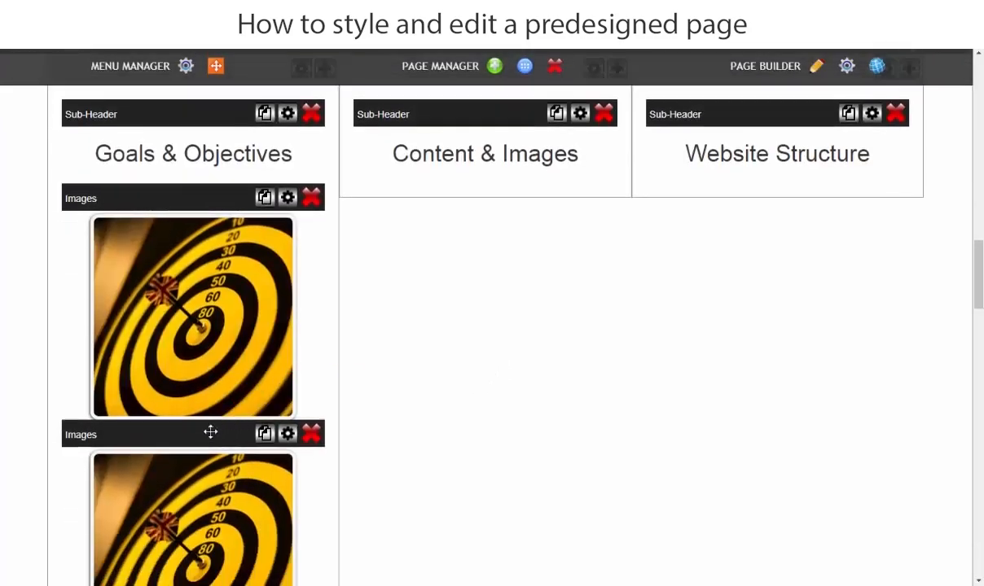
left_click_drag(211, 433, 517, 203)
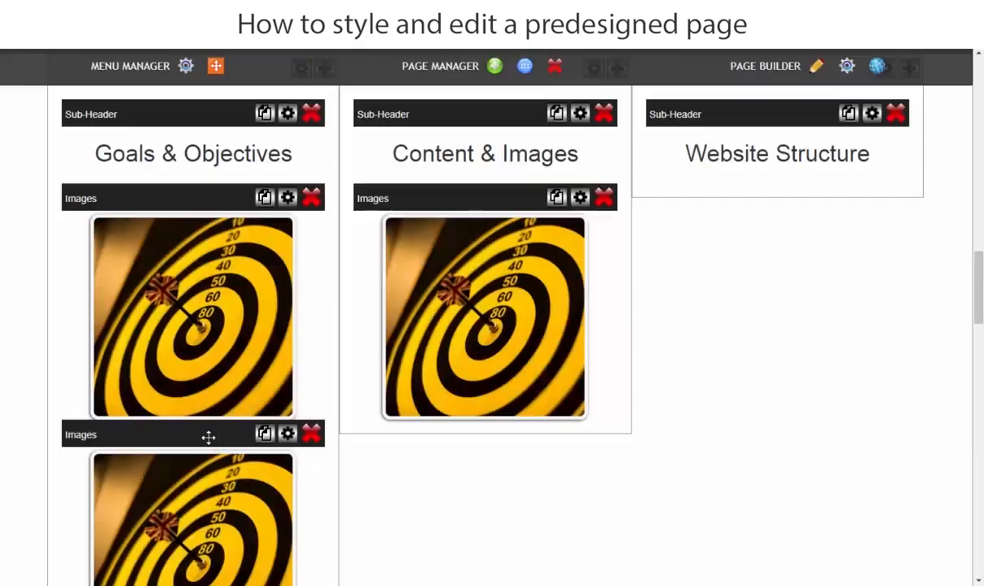
left_click_drag(209, 438, 817, 207)
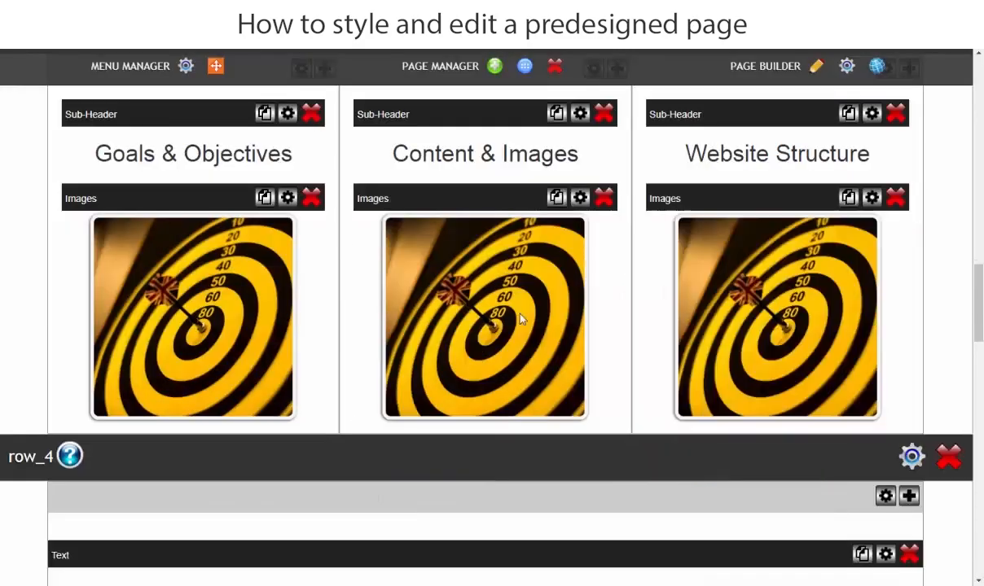
Upload "Content and Images" from the 1.Home folder and insert it in place of the second column's dartboard image.
left_click(516, 313)
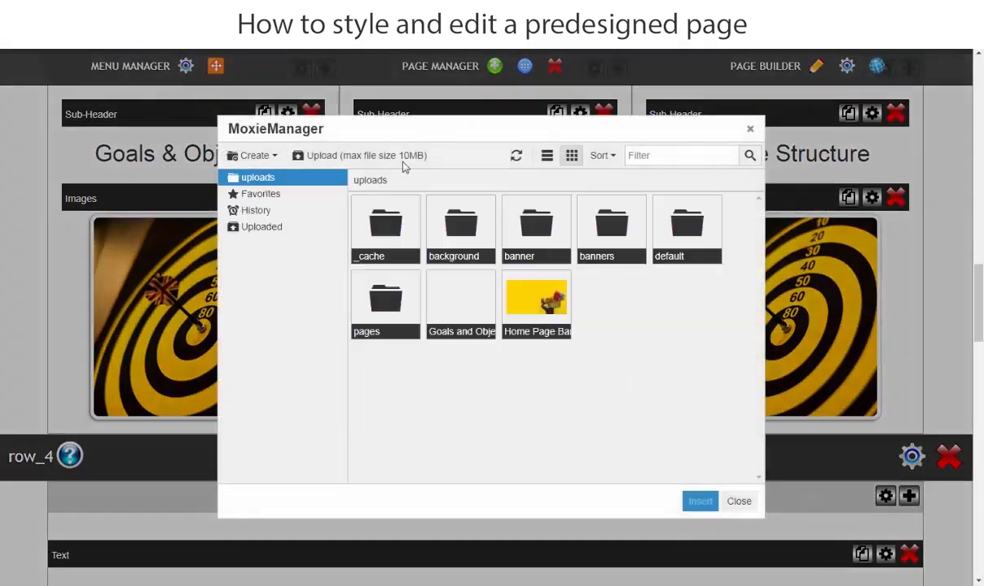
left_click(361, 155)
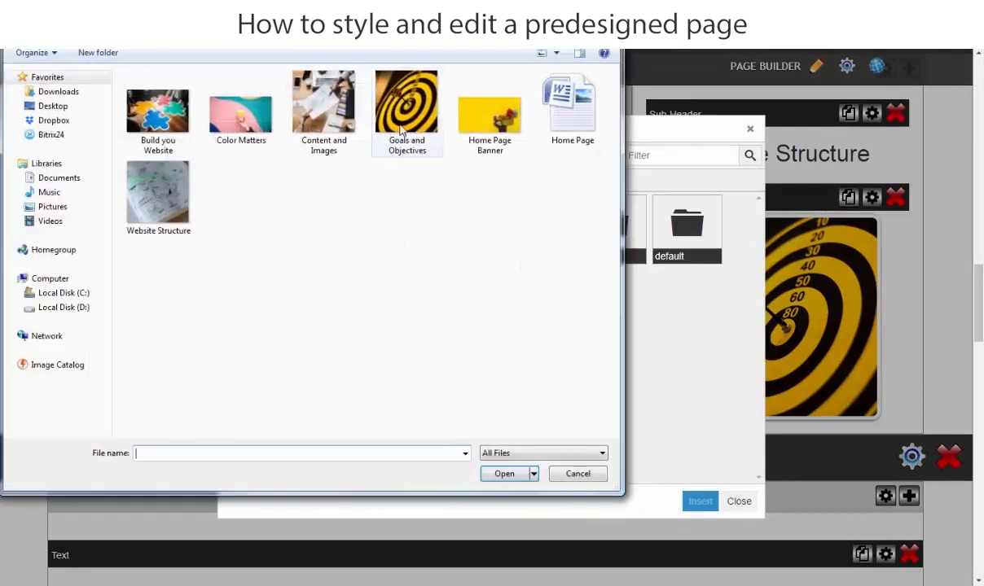
left_click_drag(337, 15, 513, 97)
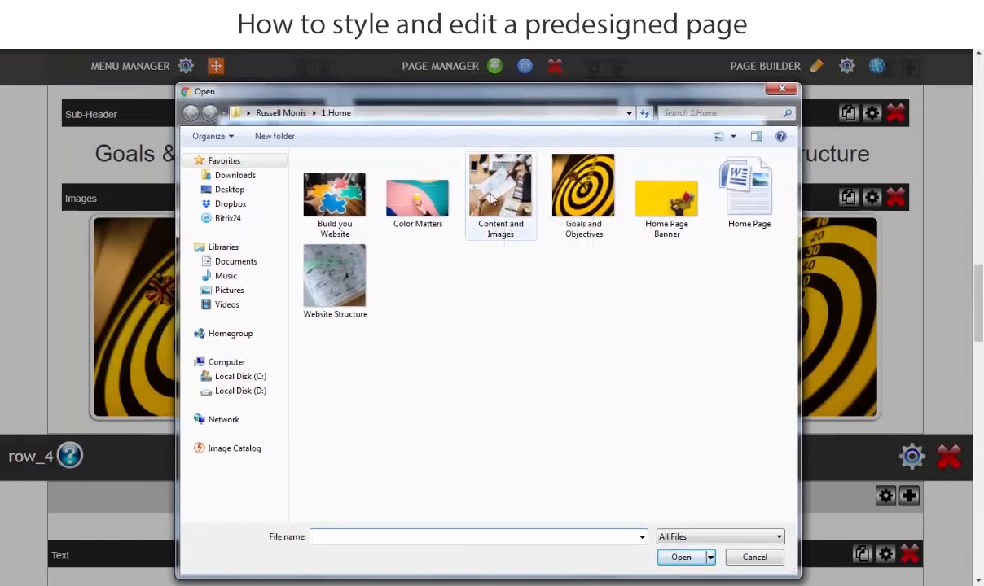
left_click(516, 230)
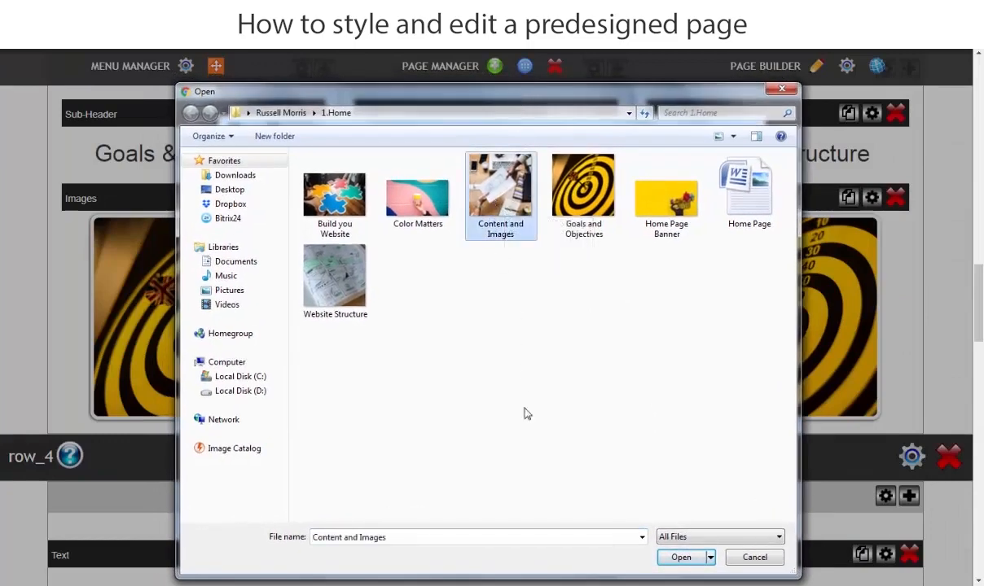
left_click(681, 557)
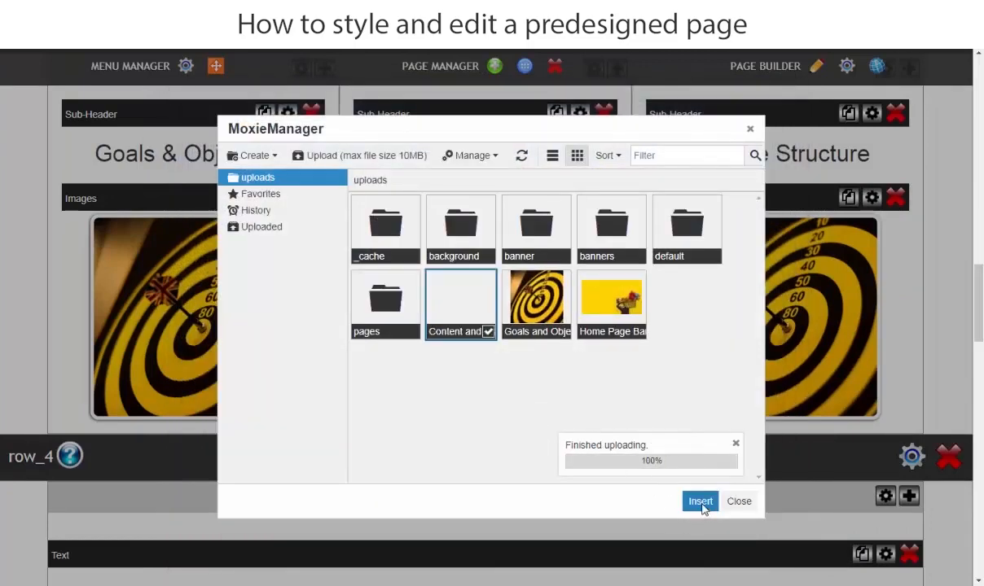
left_click(700, 503)
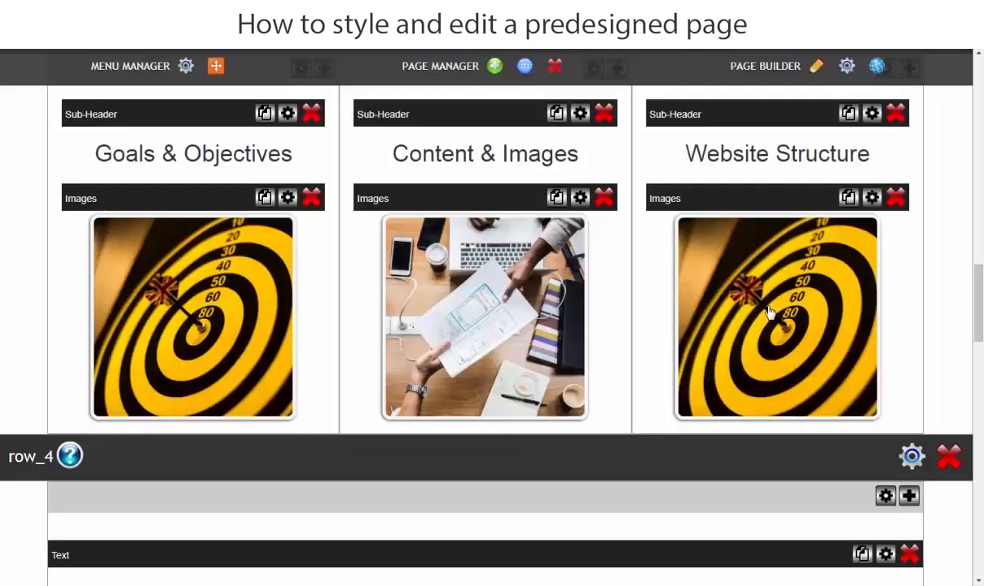
Upload "Website Structure" and insert it in place of the third column's dartboard image.
left_click(768, 312)
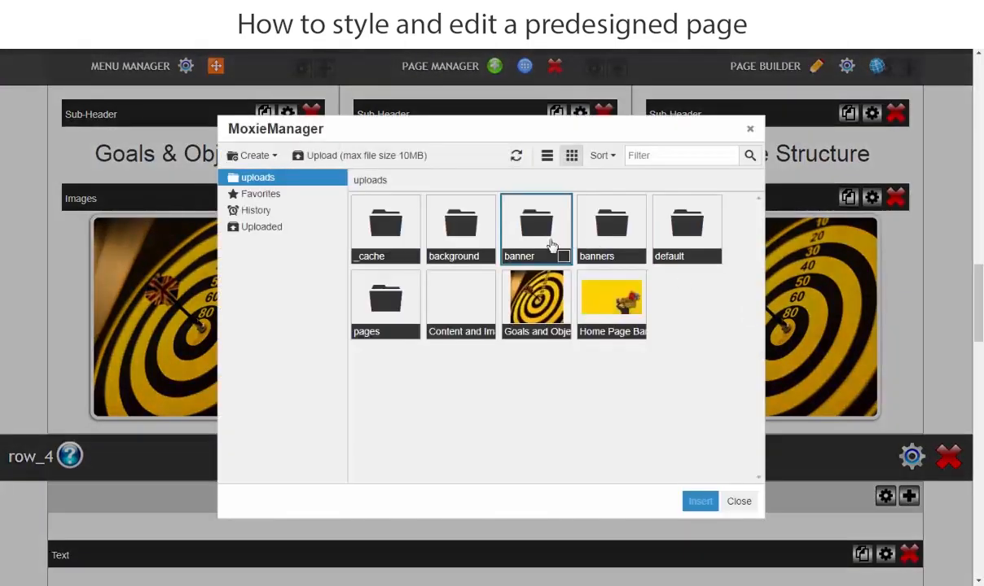
left_click(373, 156)
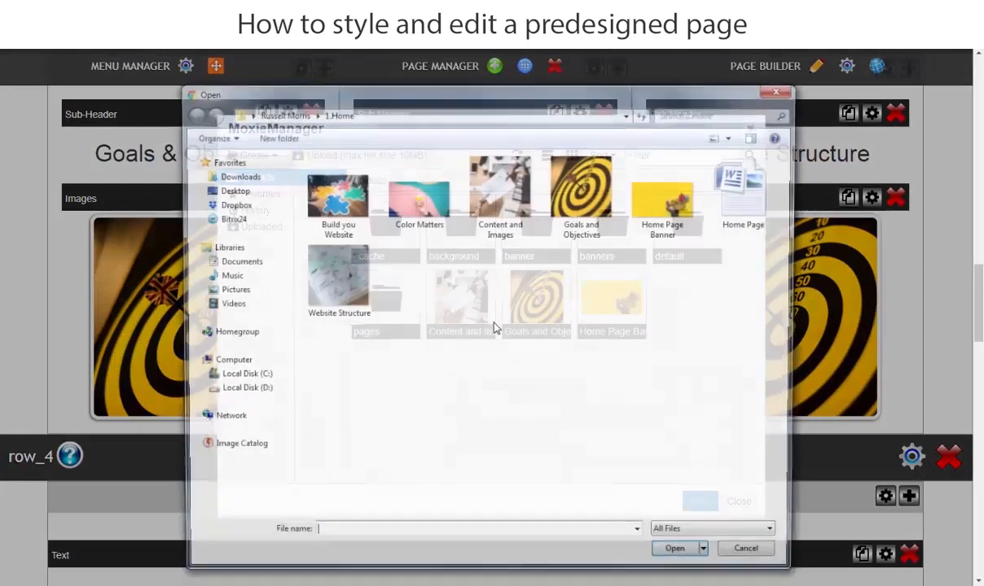
left_click(305, 265)
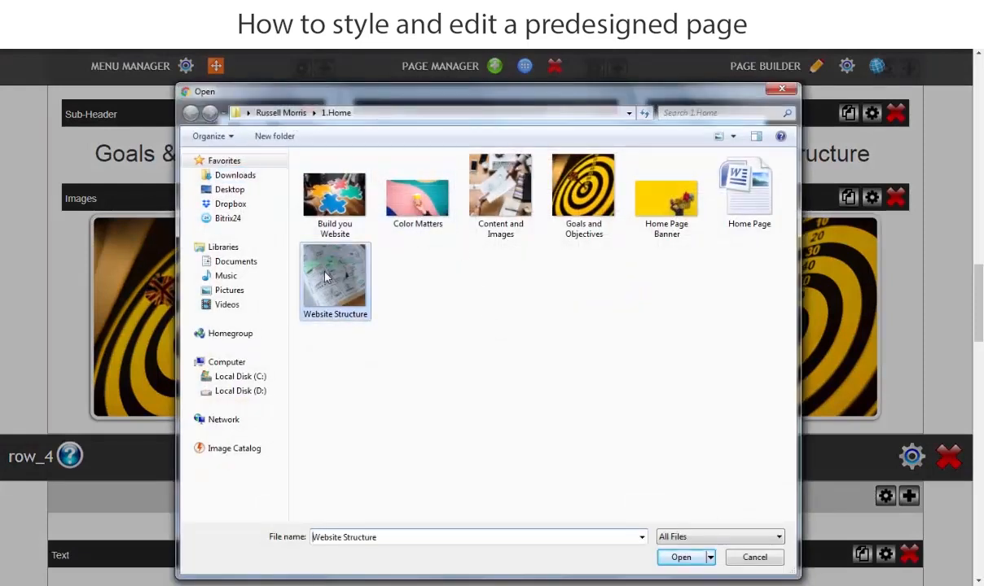
left_click(684, 559)
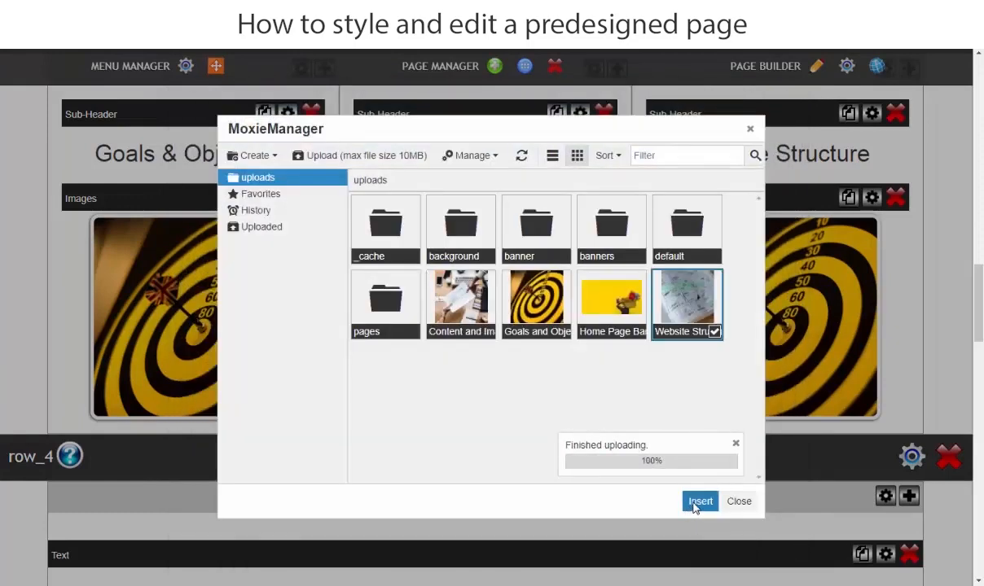
left_click(698, 503)
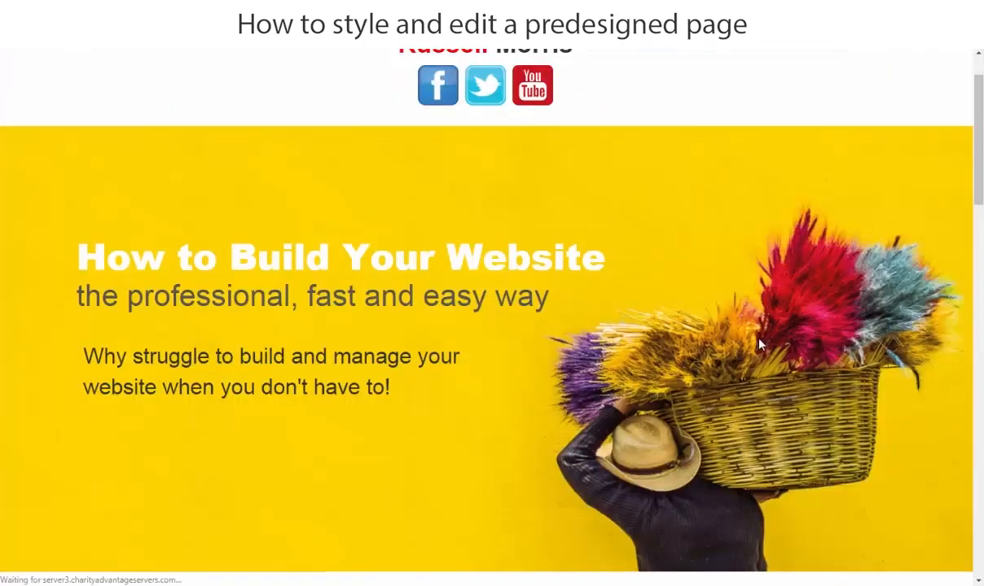
Review the previewed home page from the header through the "Plan Your Website" images and the text section below them.
scroll(729, 397, "down", 5)
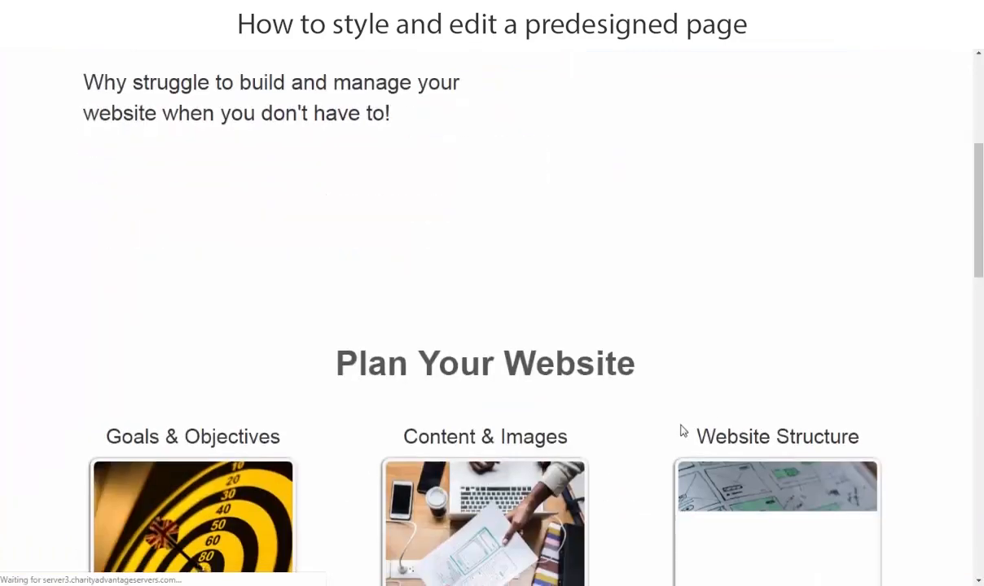
scroll(640, 435, "down", 4)
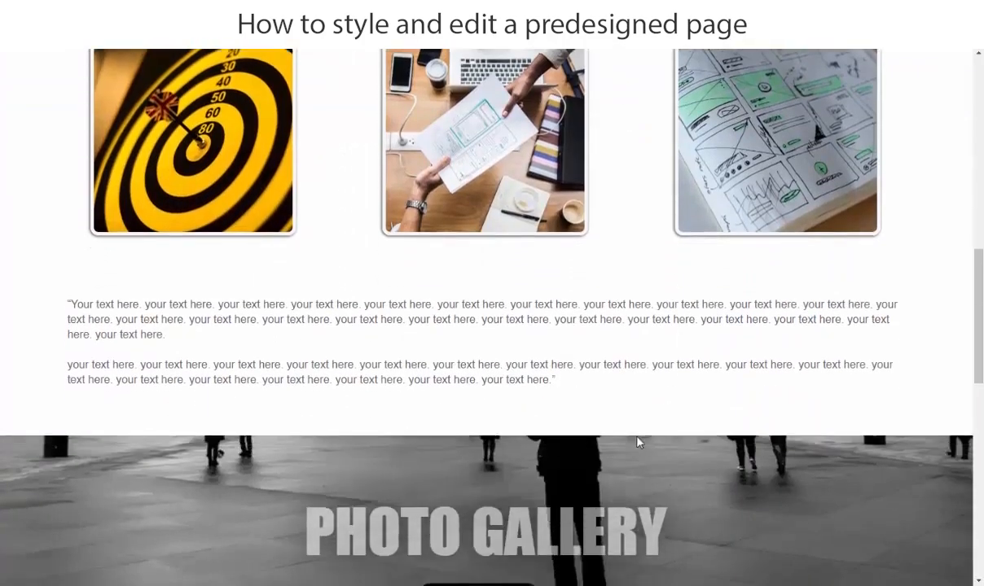
scroll(636, 442, "up", 4)
scroll(640, 442, "up", 5)
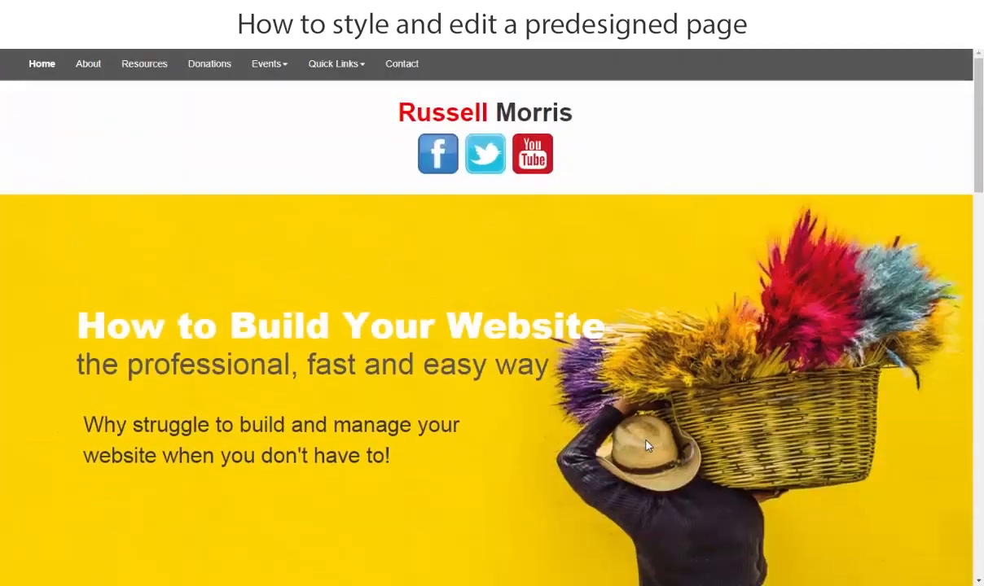
scroll(632, 417, "down", 5)
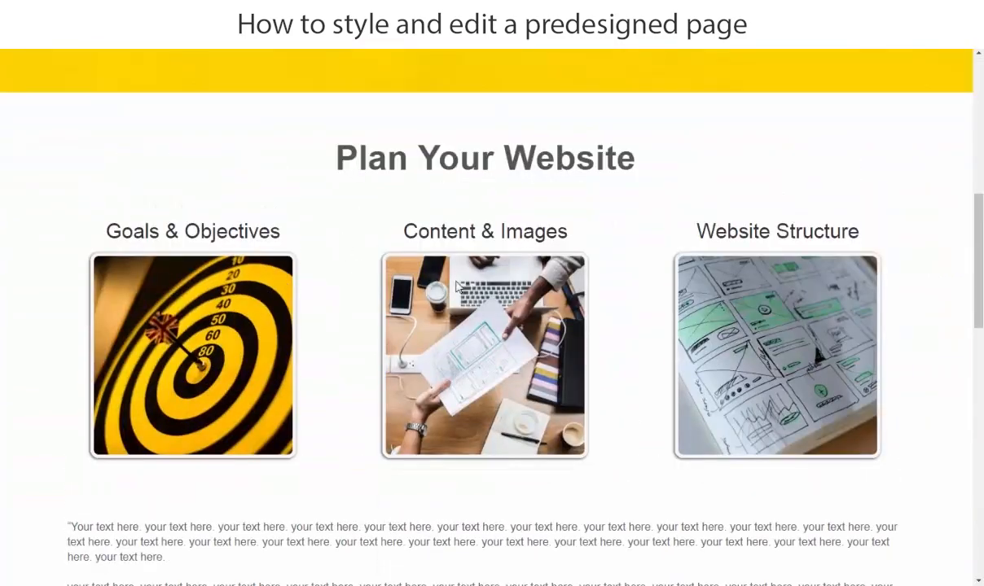
scroll(333, 252, "down", 2)
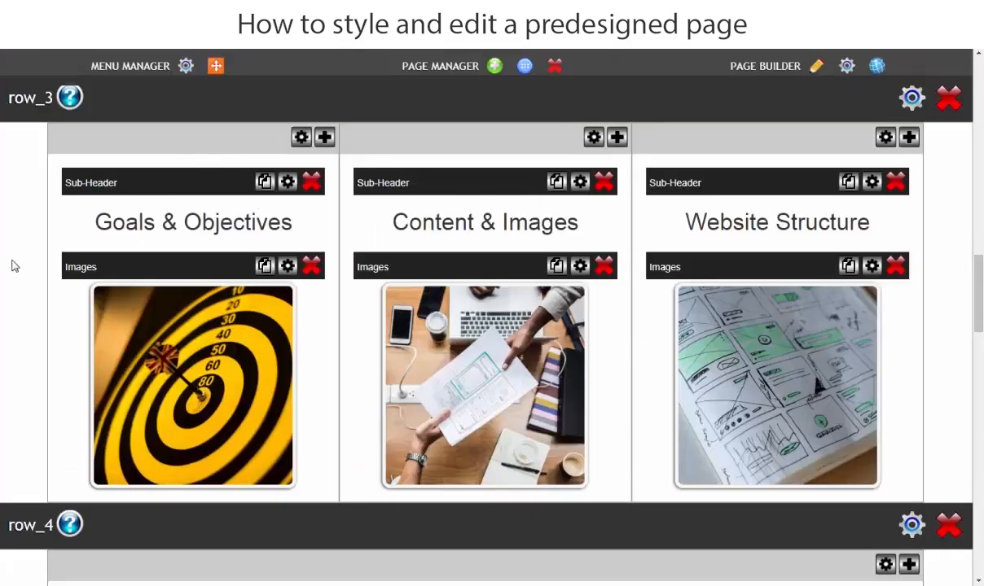
scroll(7, 269, "down", 4)
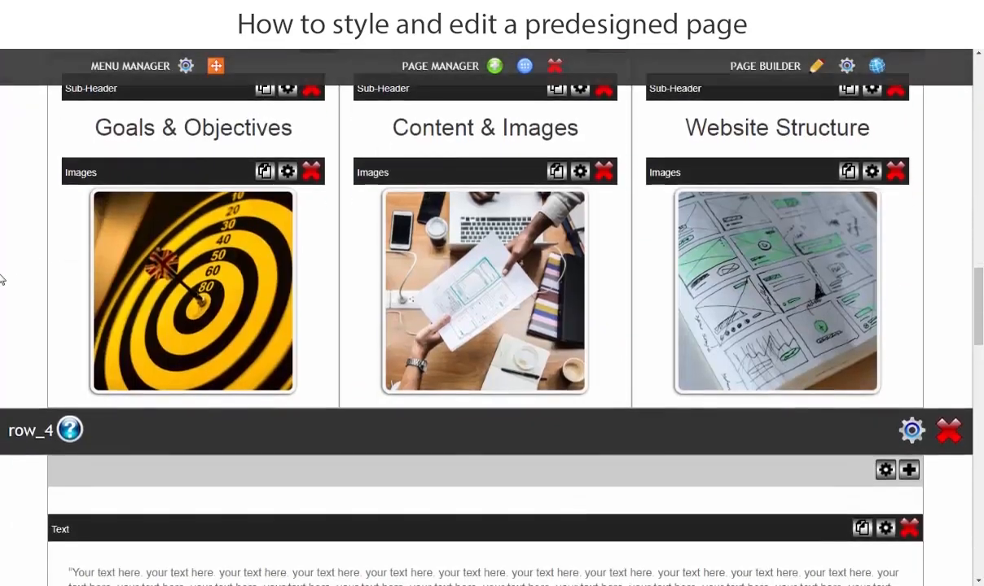
Replace row_4's placeholder text with the four body paragraphs copied from under "Plan Your Website" in the Word document.
scroll(2, 280, "down", 1)
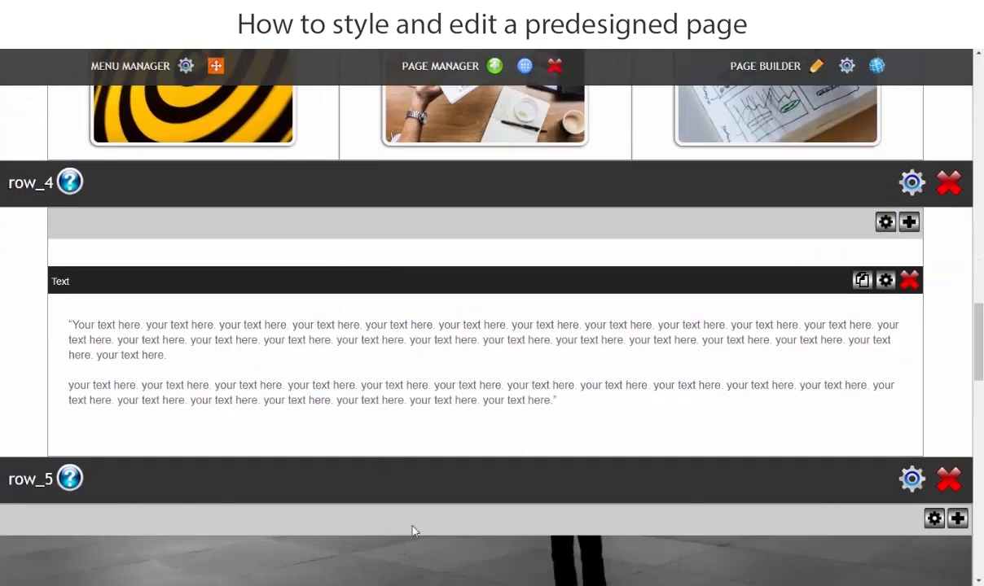
key("alt+Tab")
scroll(587, 402, "down", 2)
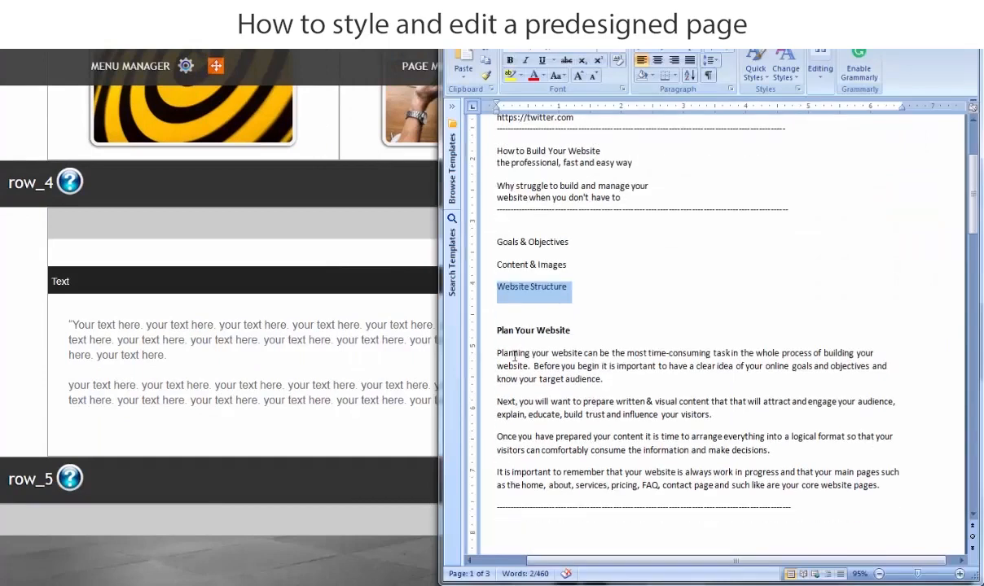
left_click_drag(499, 351, 930, 503)
right_click(582, 404)
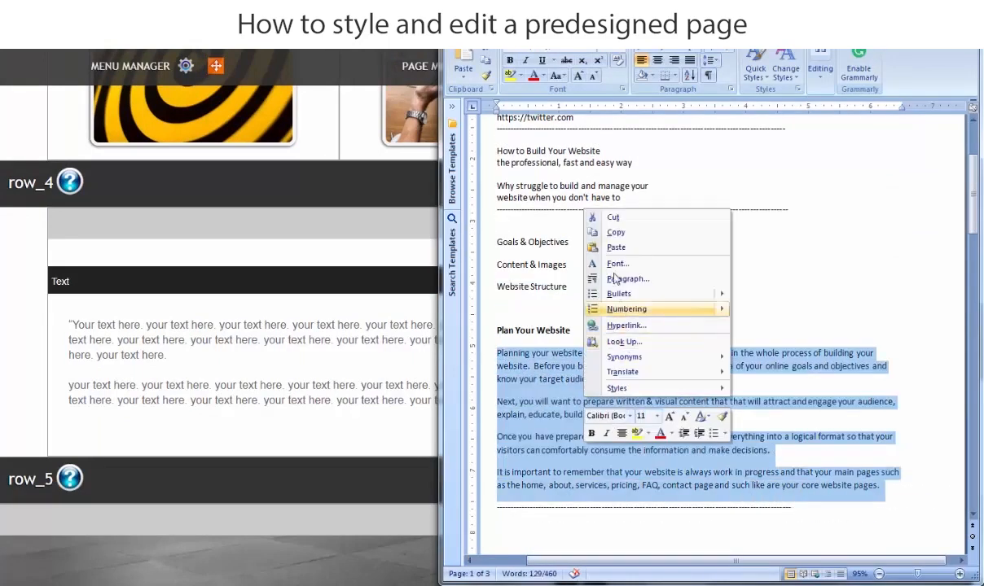
left_click(640, 227)
left_click(180, 359)
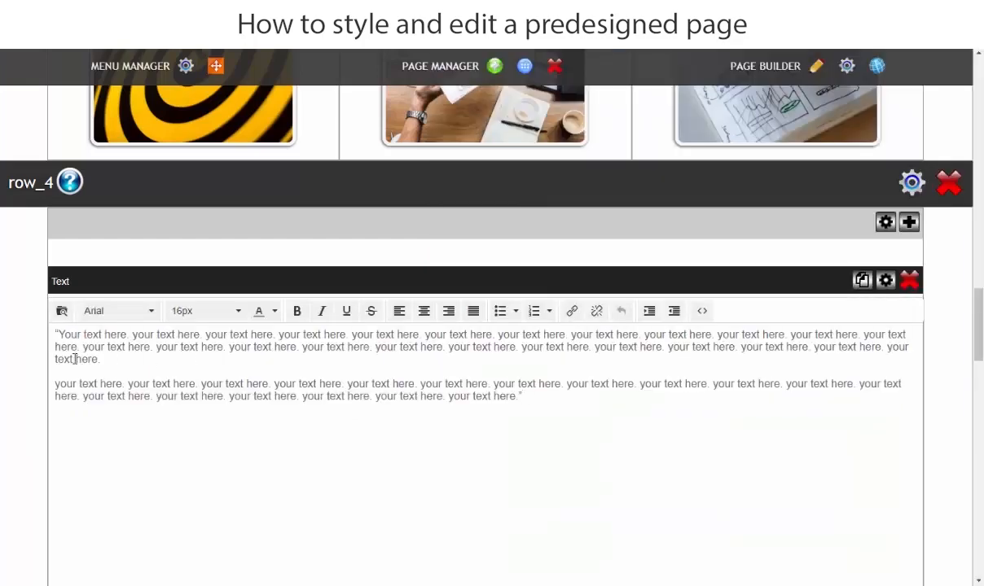
left_click_drag(55, 339, 708, 463)
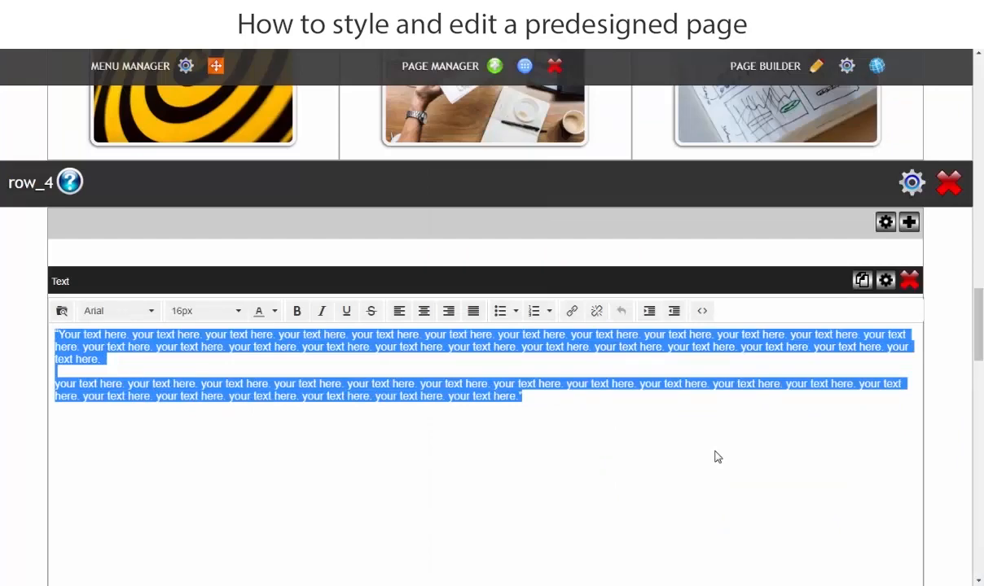
key("ctrl+v")
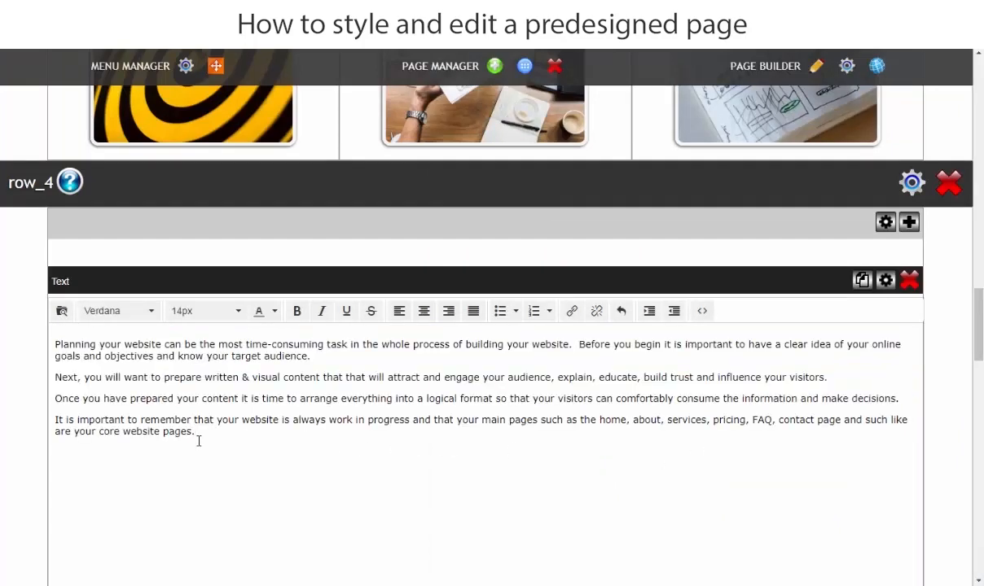
Format all of row_4's pasted text as Arial at 18px and save the change.
left_click_drag(198, 441, 31, 340)
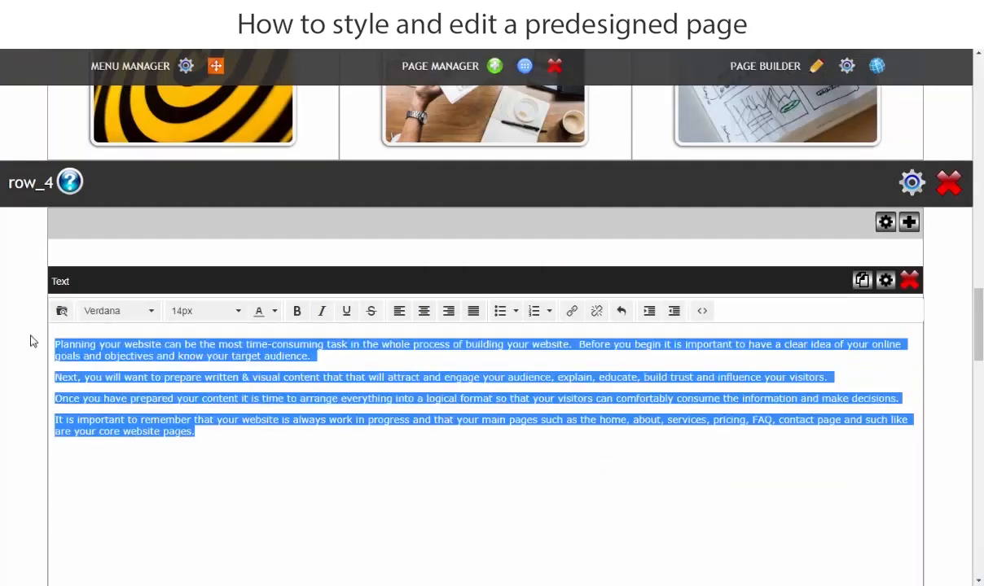
left_click(118, 314)
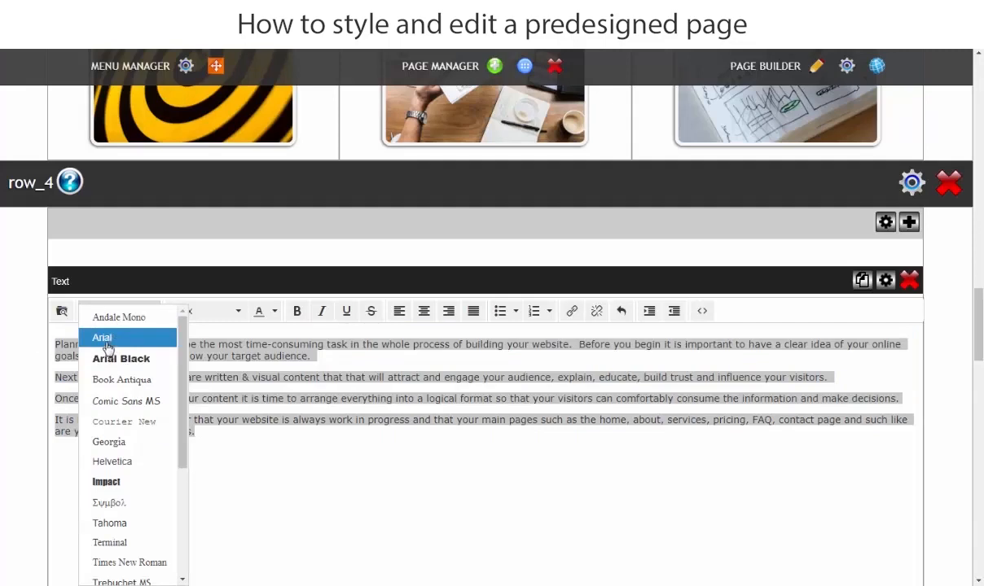
left_click(107, 348)
left_click(221, 316)
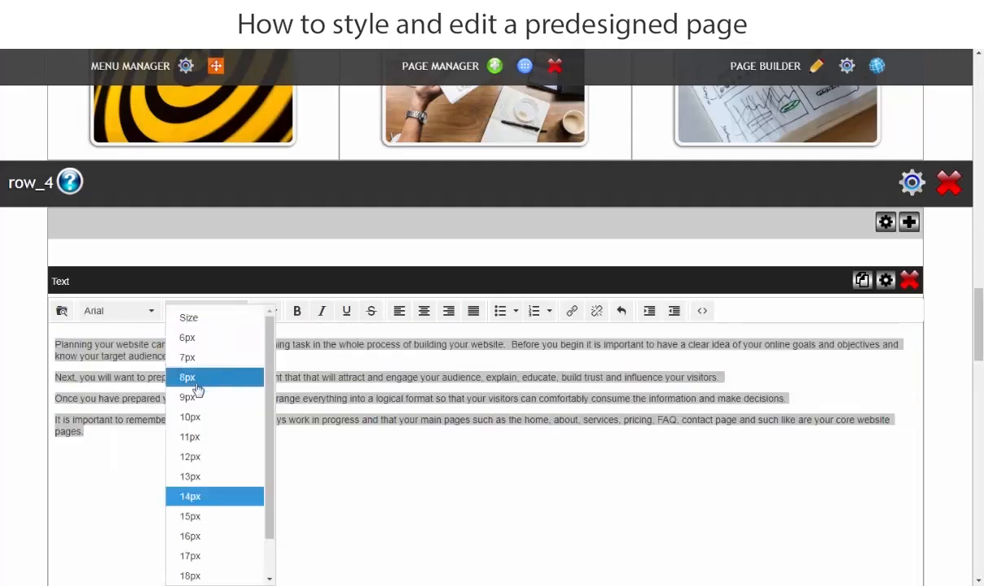
left_click(190, 576)
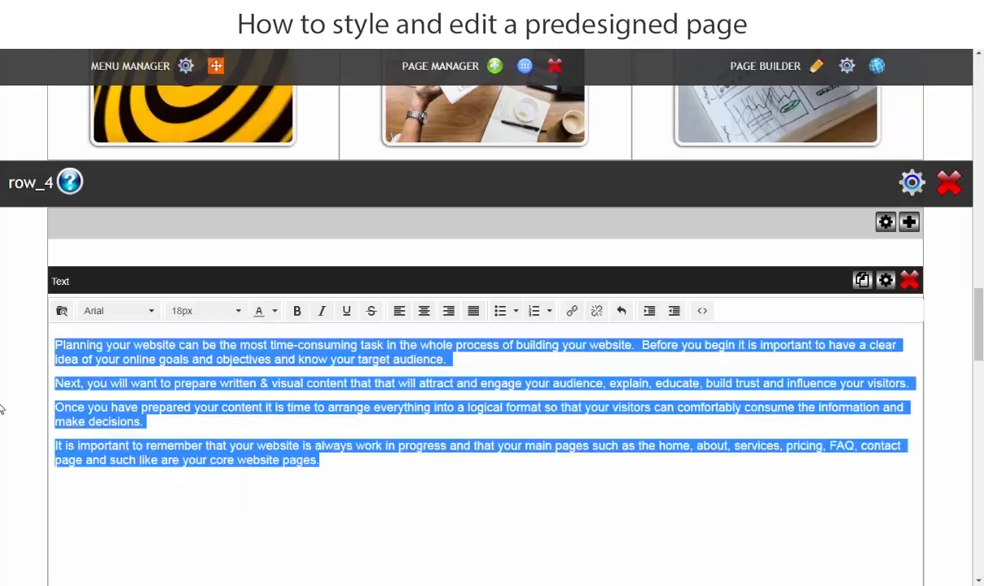
left_click(2, 405)
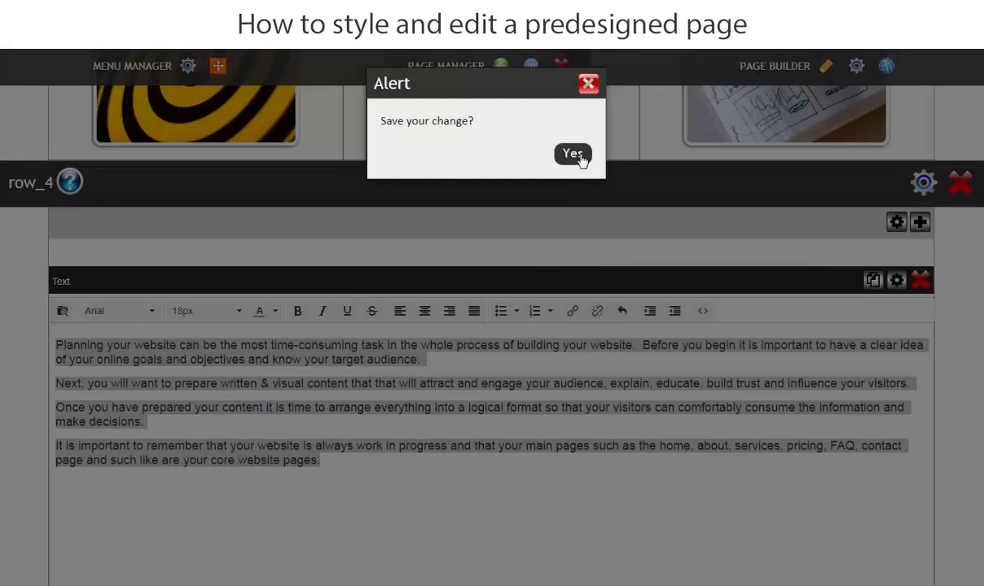
left_click(579, 156)
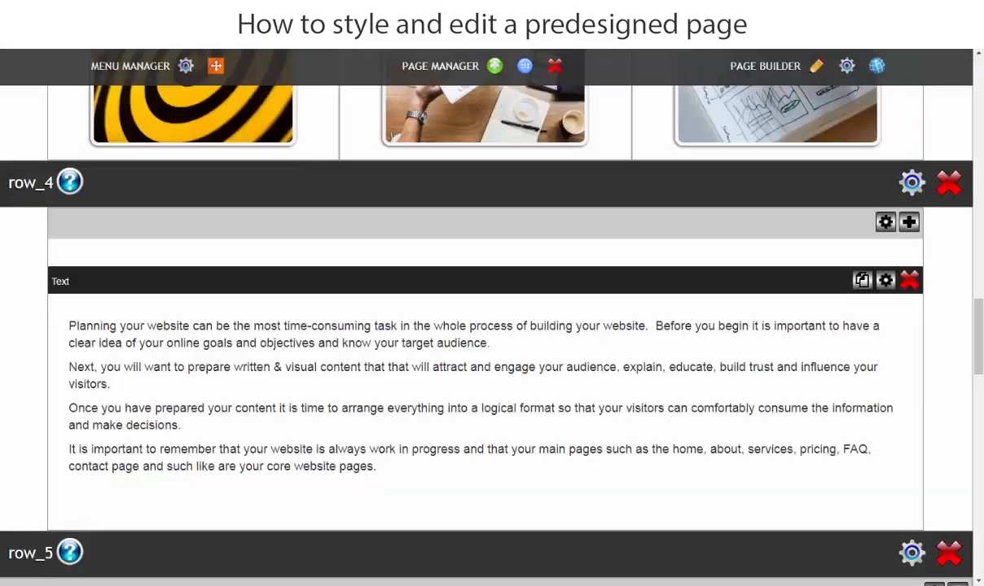
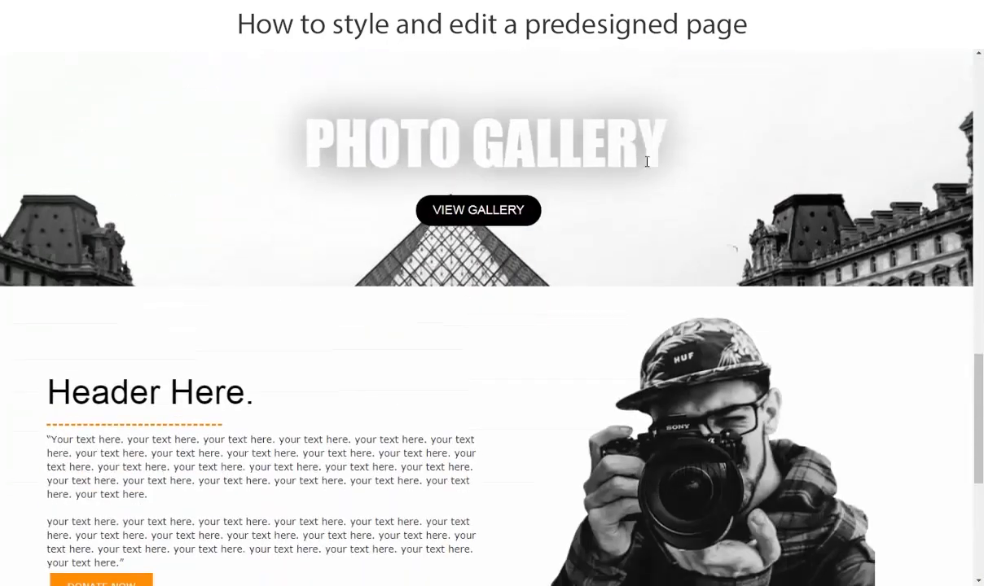
Set row_5's top and bottom padding to 30% and save its layout settings.
scroll(407, 163, "up", 3)
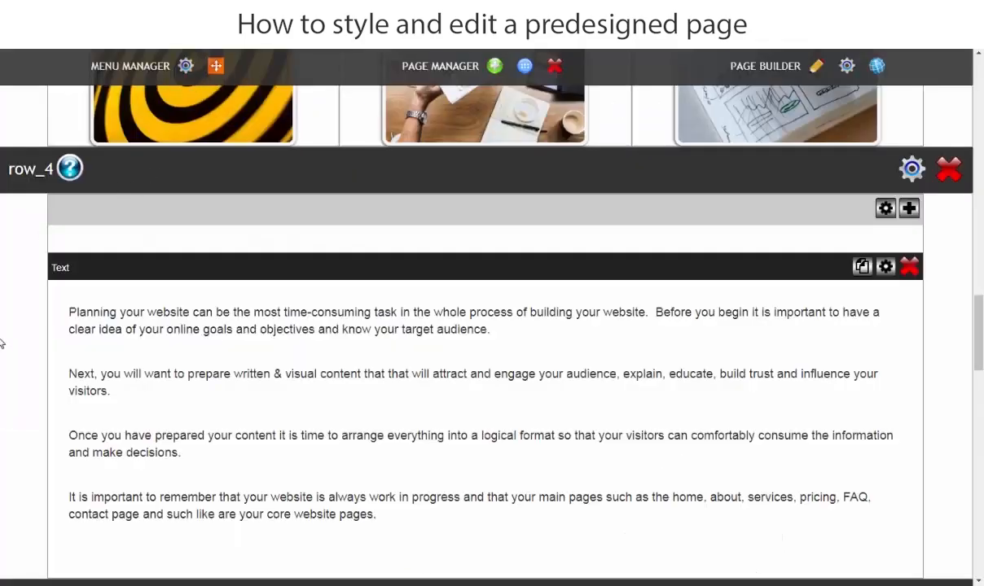
scroll(2, 342, "down", 5)
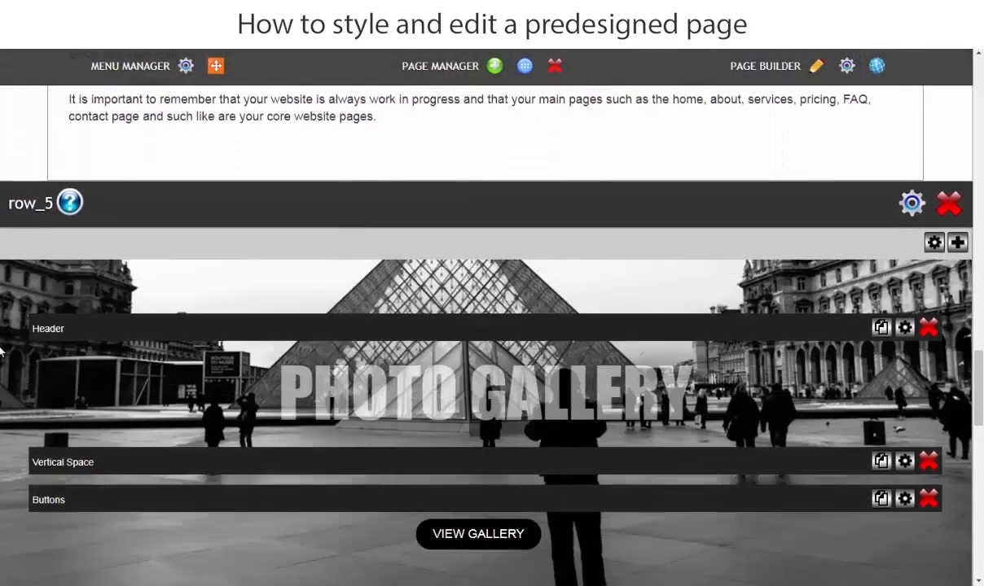
scroll(48, 334, "down", 1)
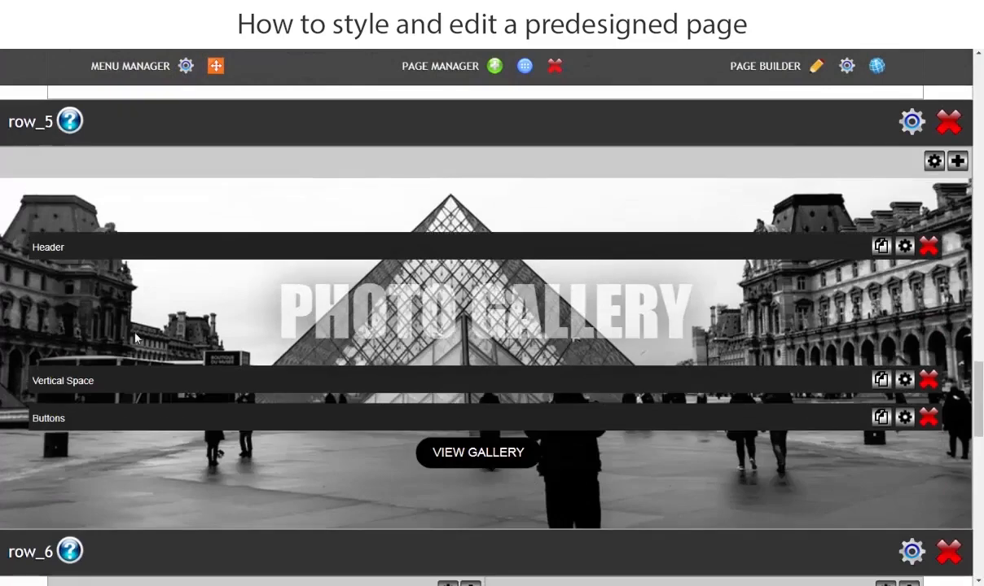
scroll(136, 338, "up", 1)
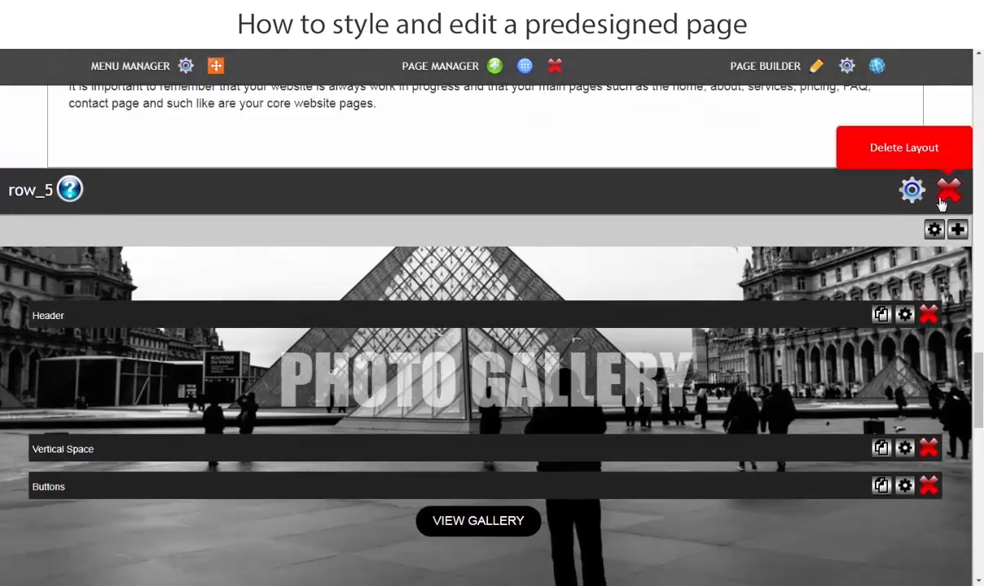
left_click(912, 190)
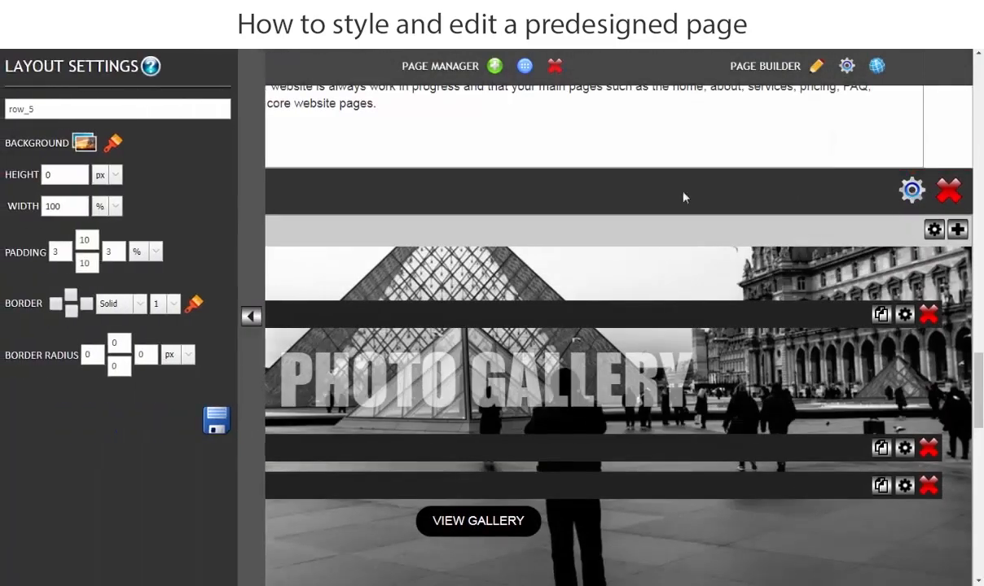
double_click(83, 239)
type("30")
double_click(81, 263)
type("30")
left_click(213, 419)
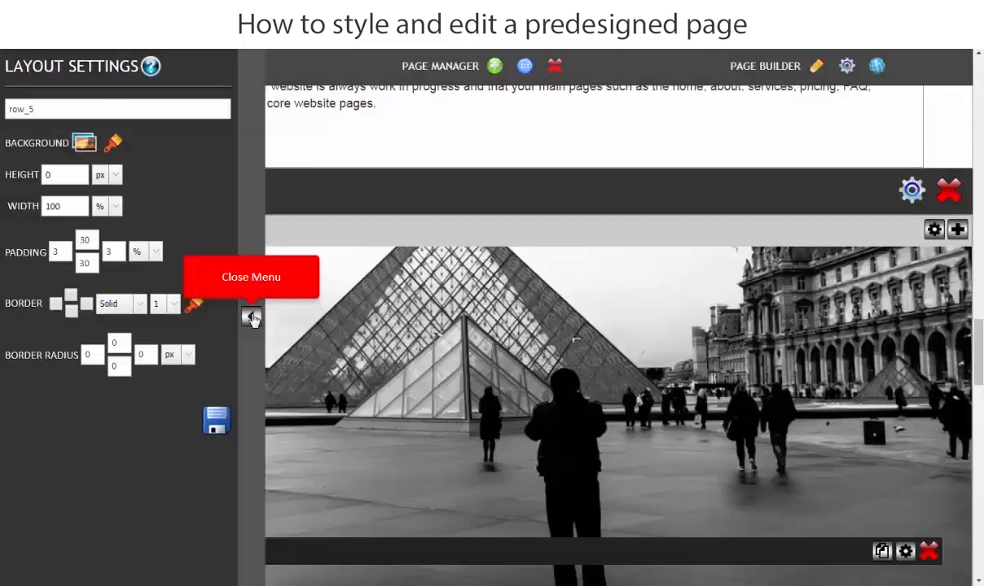
left_click(251, 316)
Upload the "Color Matters" image from the 1.Home folder through row_5's background image settings.
scroll(269, 352, "down", 4)
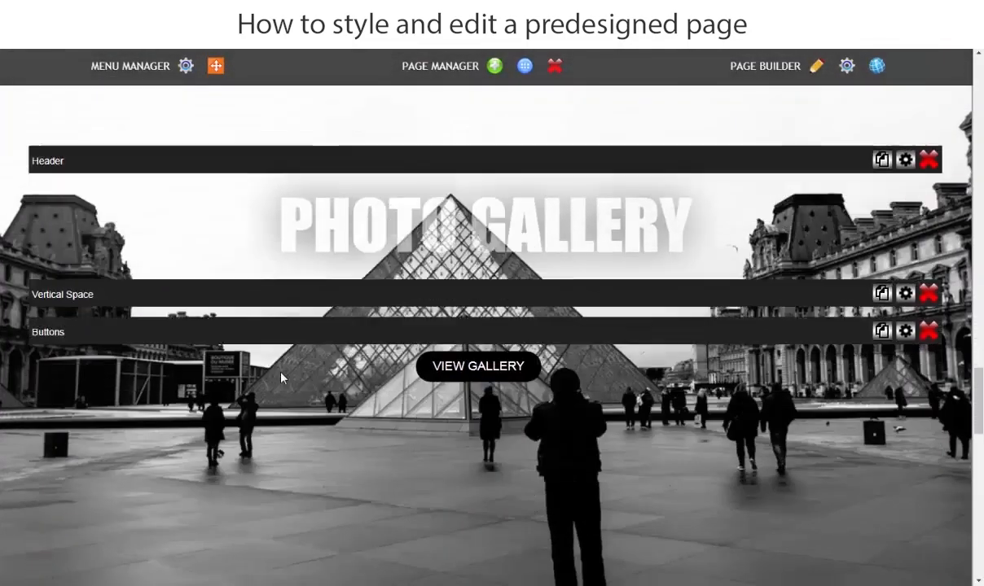
scroll(276, 372, "up", 2)
scroll(283, 393, "up", 5)
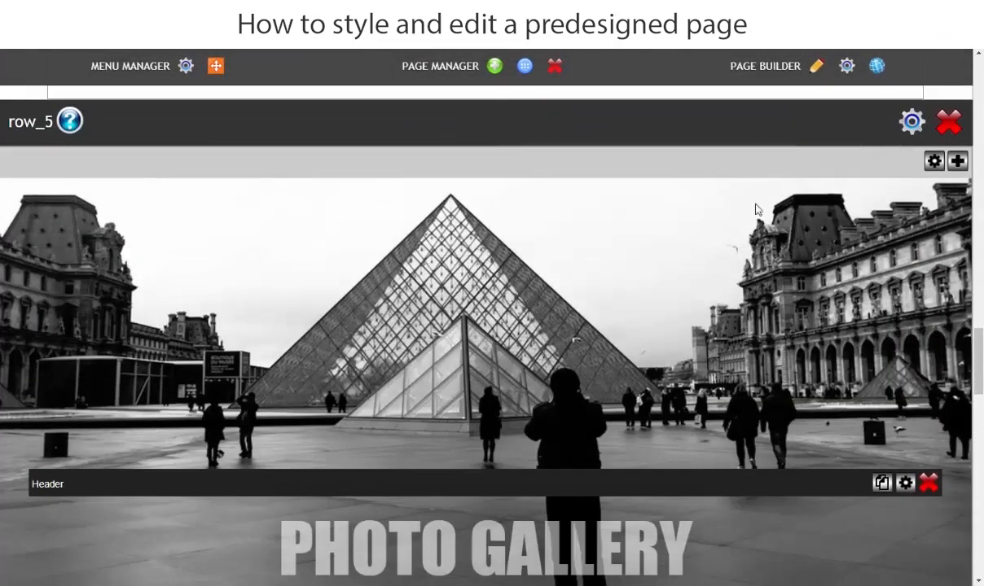
left_click(913, 122)
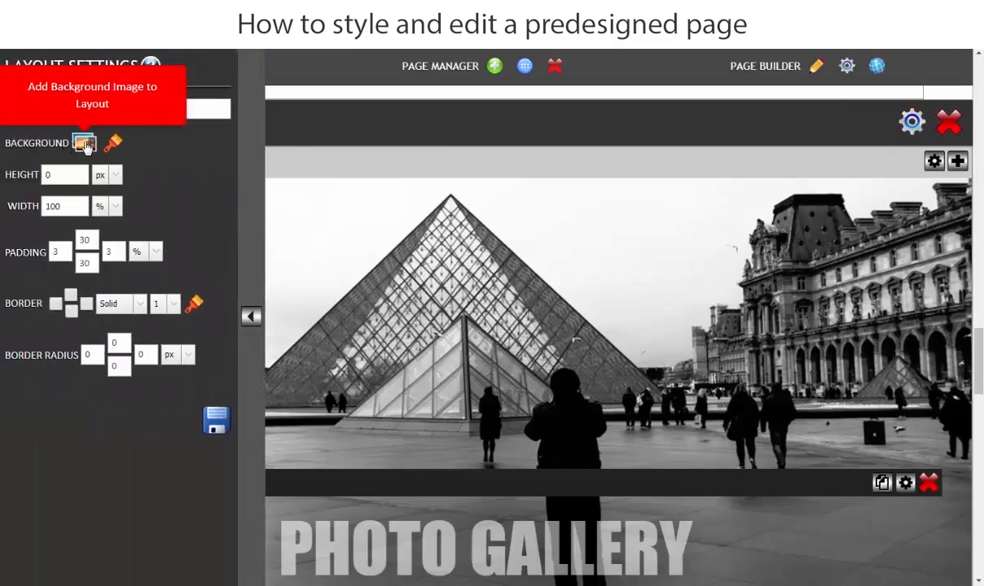
left_click(85, 144)
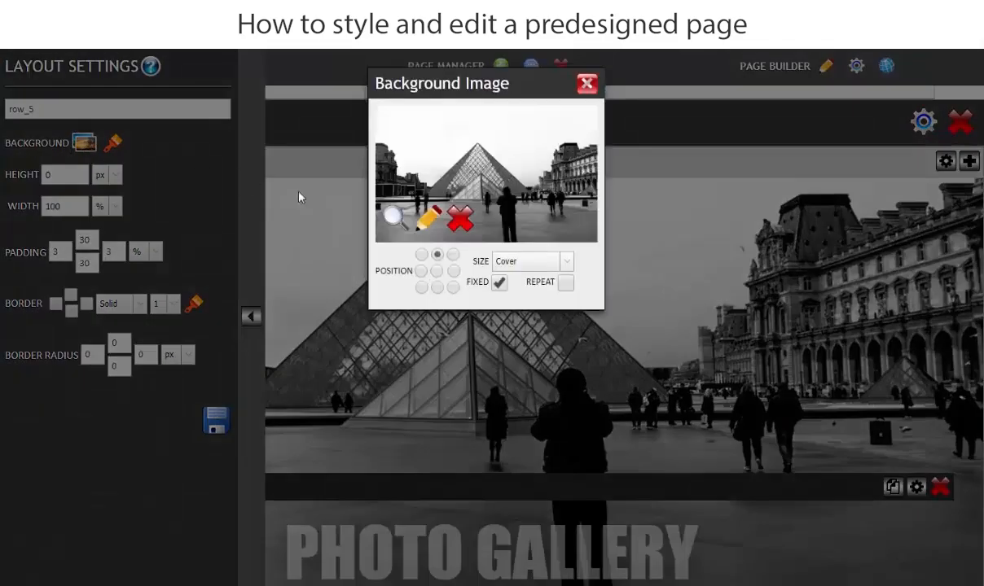
left_click(393, 216)
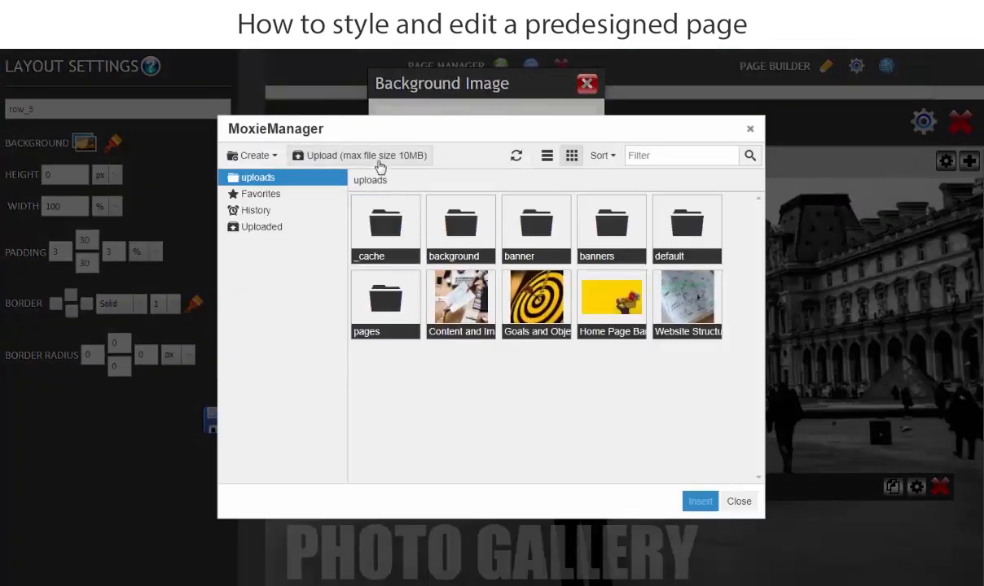
left_click(379, 160)
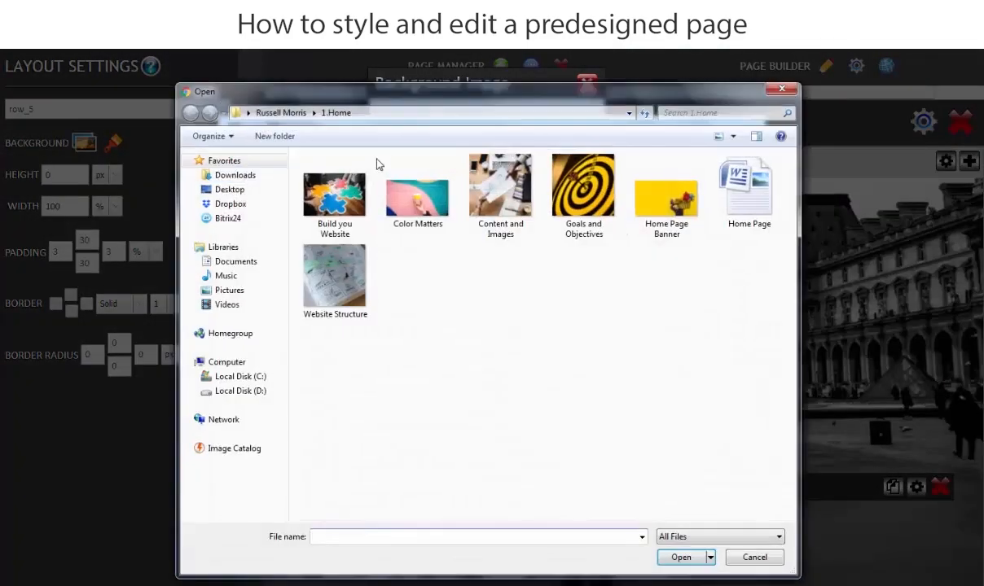
left_click(407, 202)
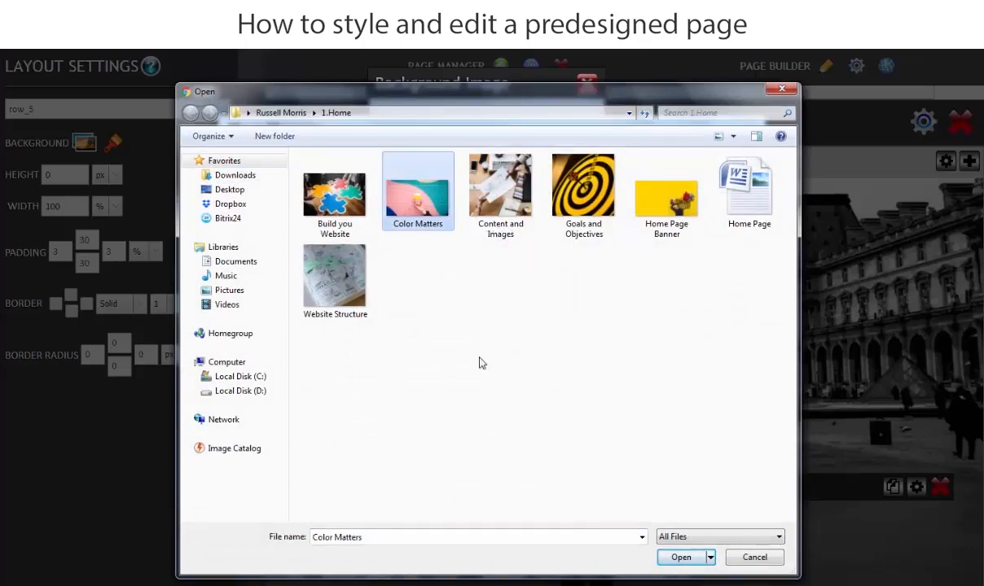
left_click(680, 559)
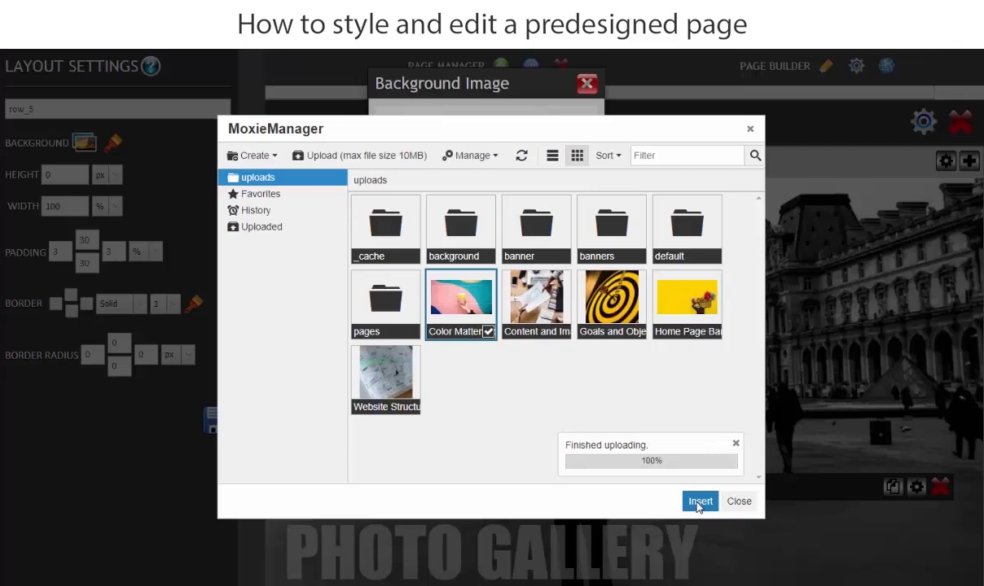
Insert the uploaded "Color Matters" image as row_5's background and save the layout settings.
left_click(698, 502)
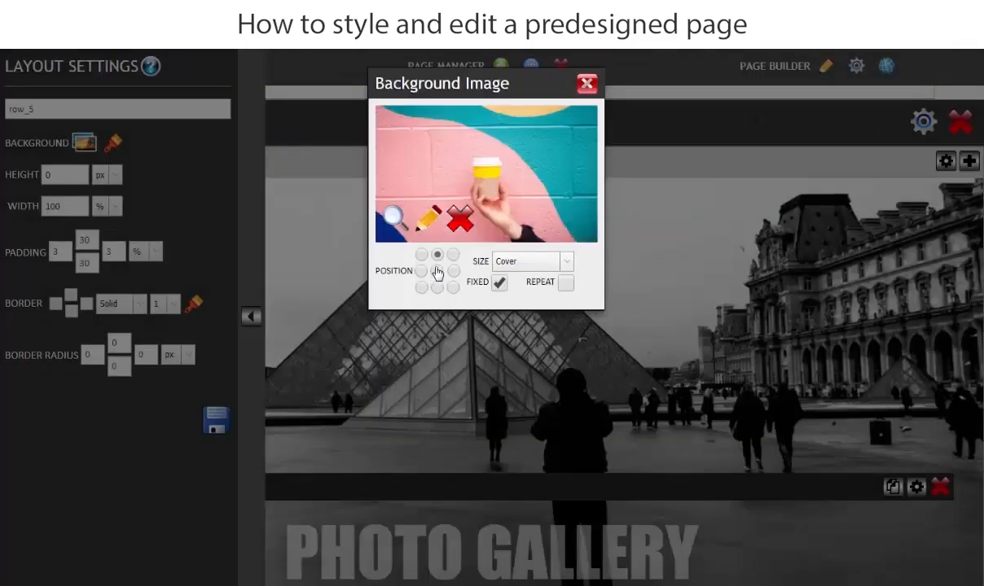
mouse_move(496, 291)
left_click(585, 85)
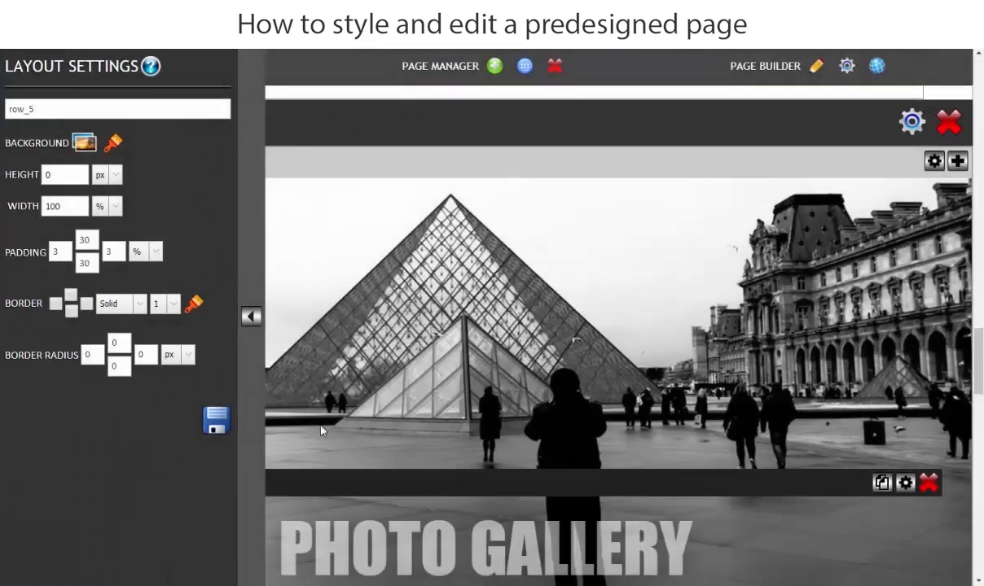
left_click(225, 432)
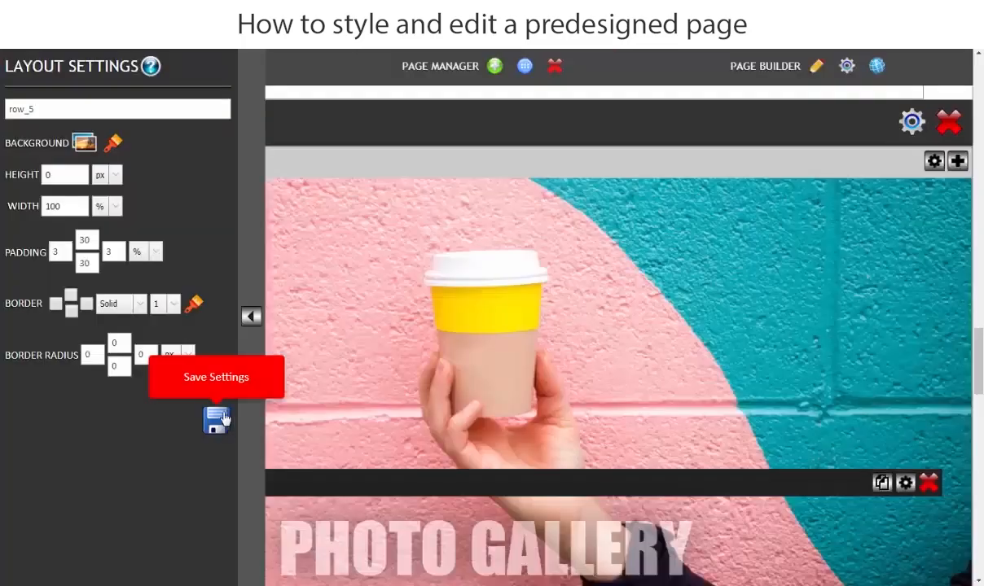
left_click(252, 317)
Switch to the "Home Page" Word document and copy the "COLOR MATTERS" heading.
scroll(250, 319, "down", 5)
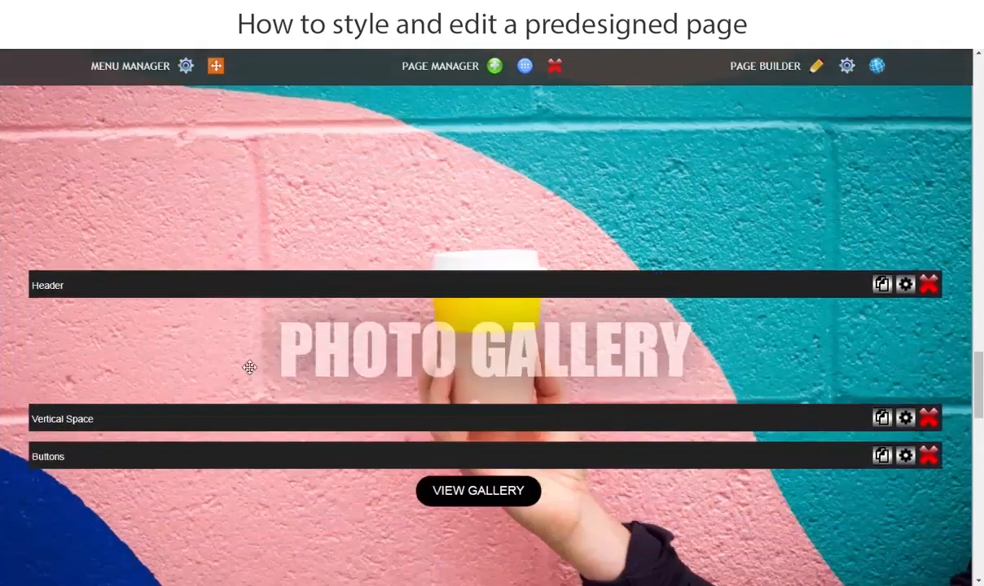
scroll(425, 400, "down", 5)
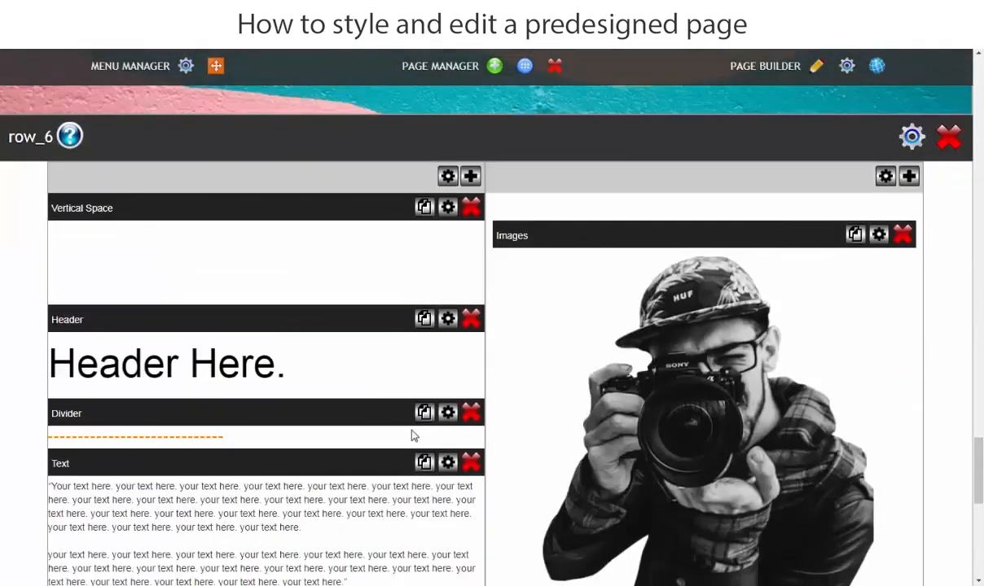
scroll(423, 351, "up", 6)
scroll(440, 353, "up", 1)
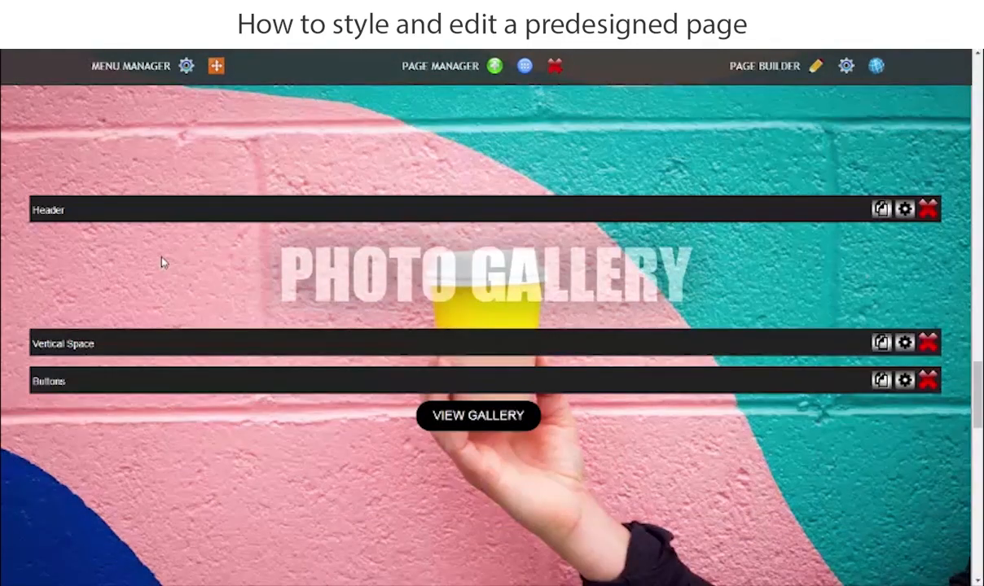
mouse_move(399, 585)
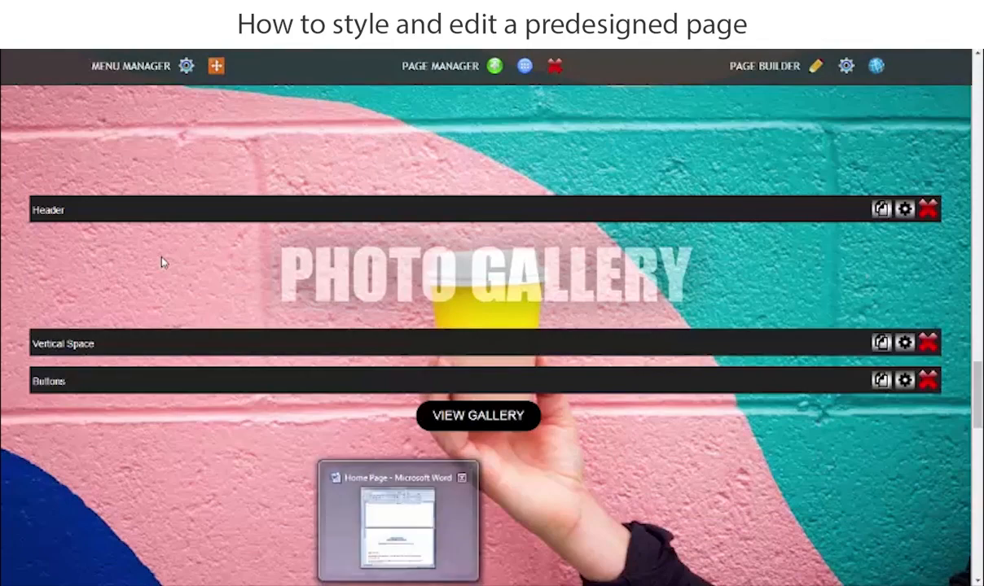
left_click(399, 522)
left_click(722, 381)
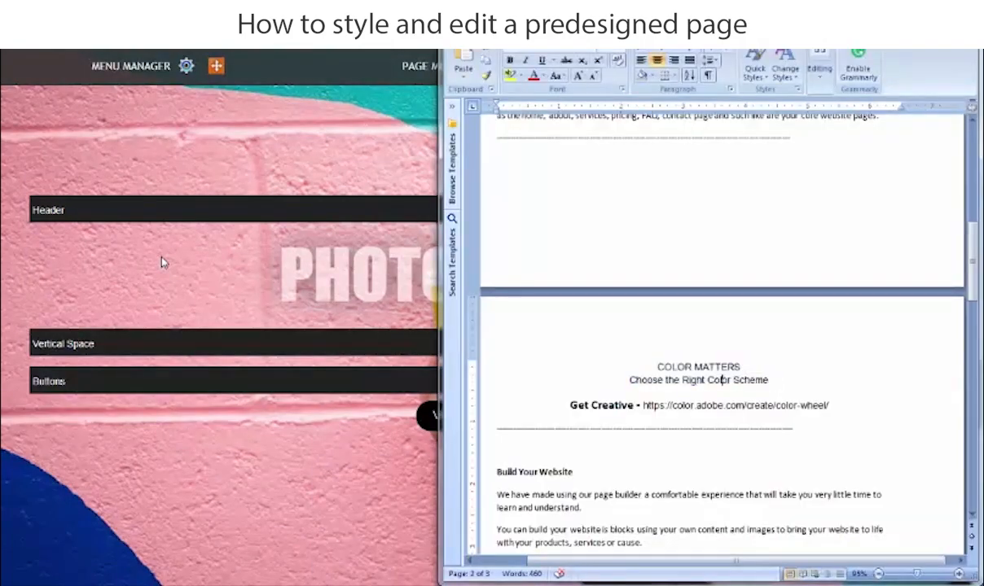
left_click_drag(658, 367, 744, 367)
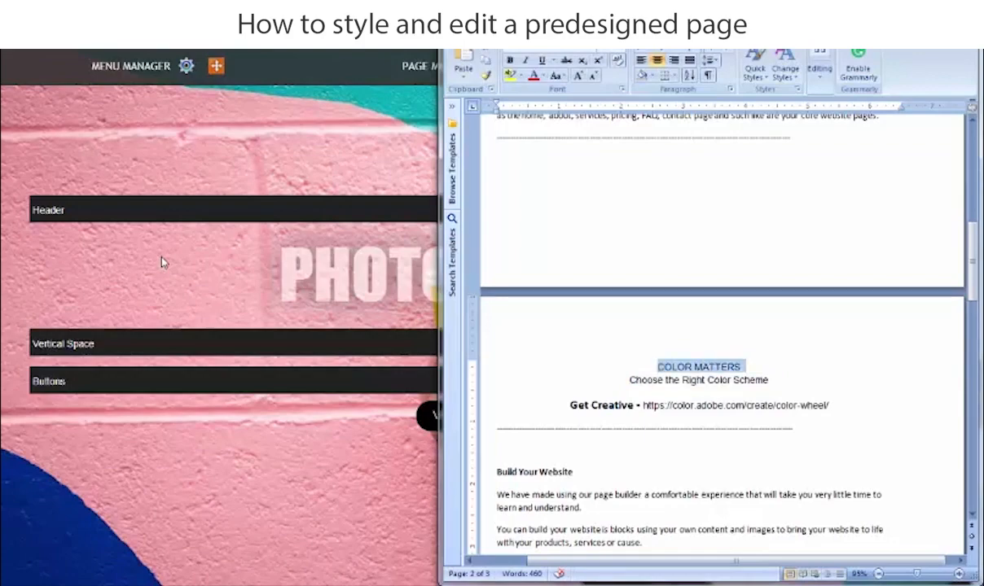
right_click(715, 367)
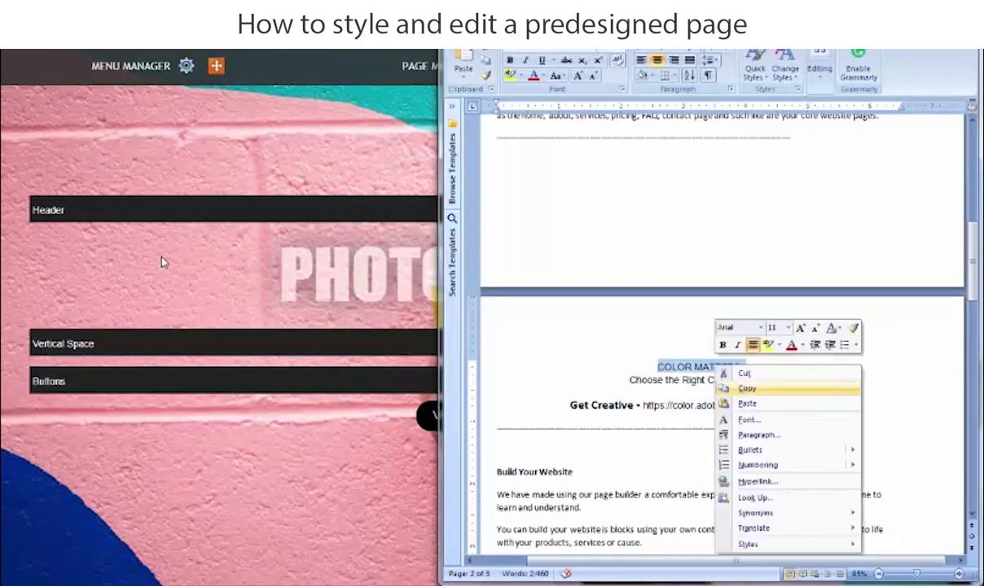
left_click(747, 389)
Replace "PHOTO GALLERY" with the copied "COLOR MATTERS" in the source code of row_5's header.
left_click(161, 262)
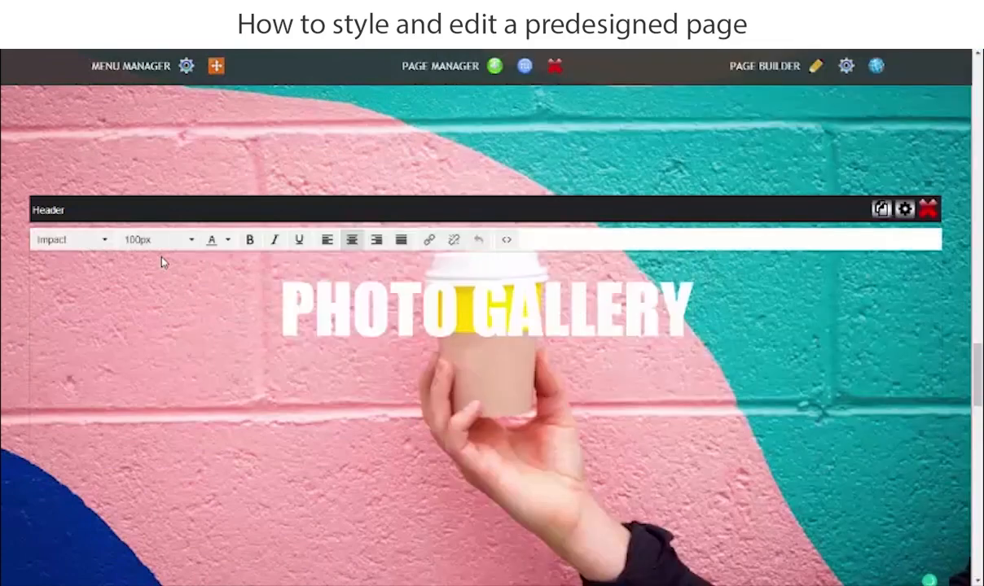
left_click(506, 239)
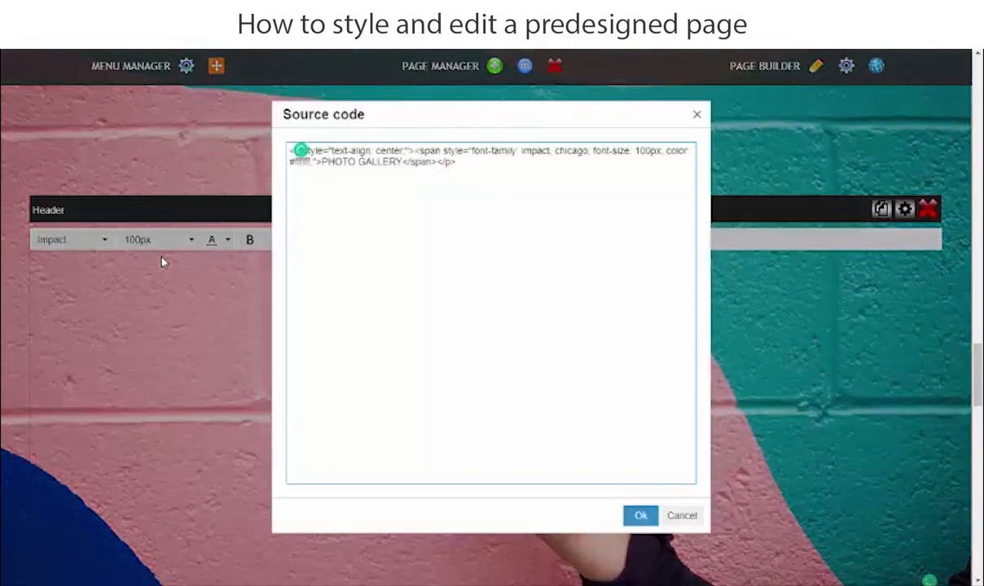
left_click_drag(322, 162, 403, 162)
right_click(374, 152)
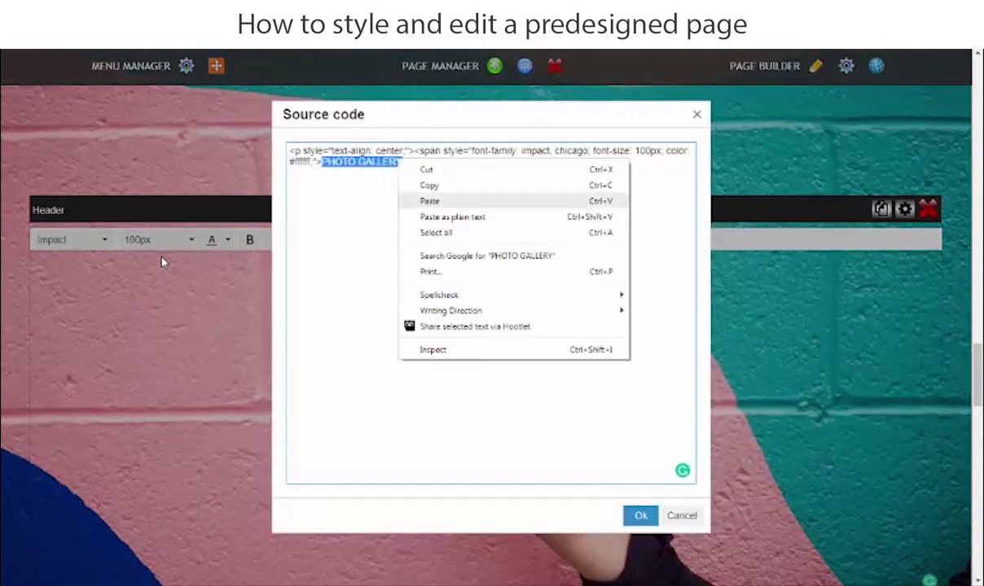
left_click(419, 190)
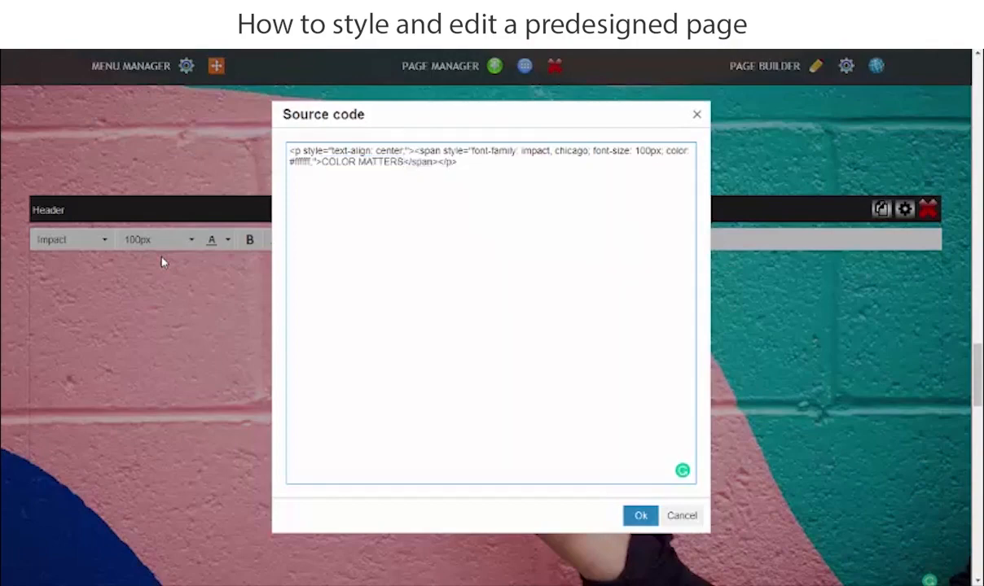
left_click(641, 516)
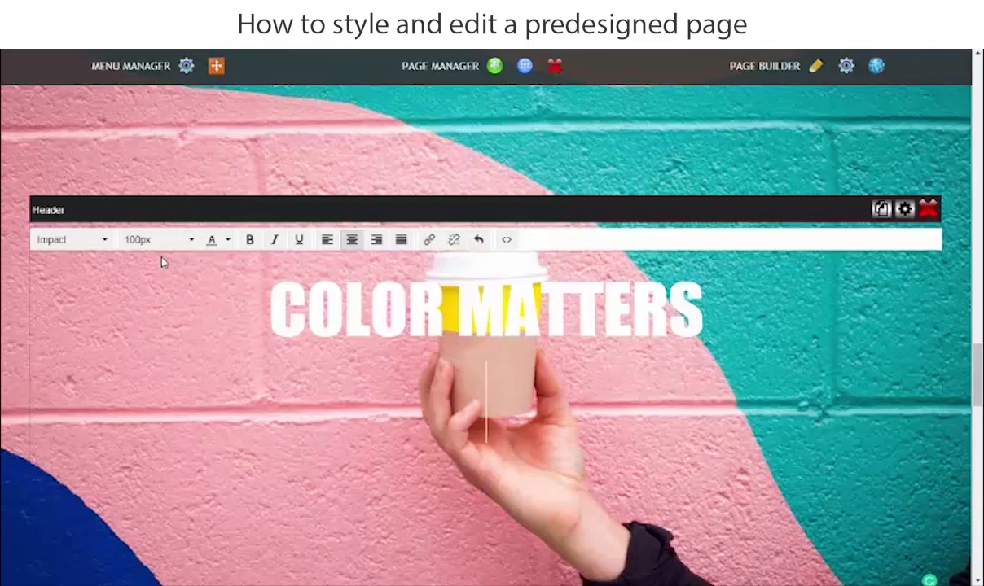
Add the line "Choose the Right Color Scheme" beneath the "COLOR MATTERS" header text and center it.
key("ctrl+v")
key("shift+Home")
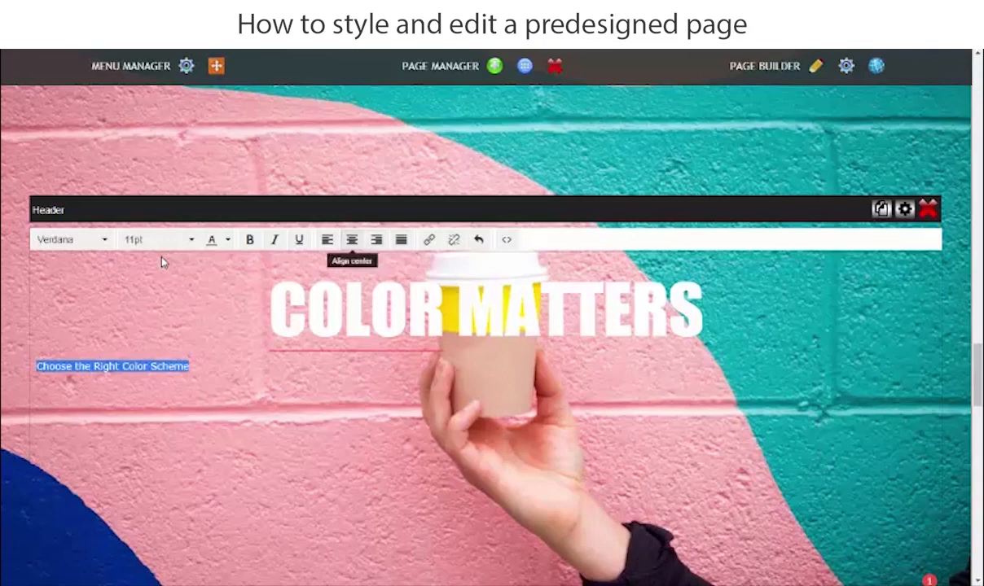
key("ctrl+e")
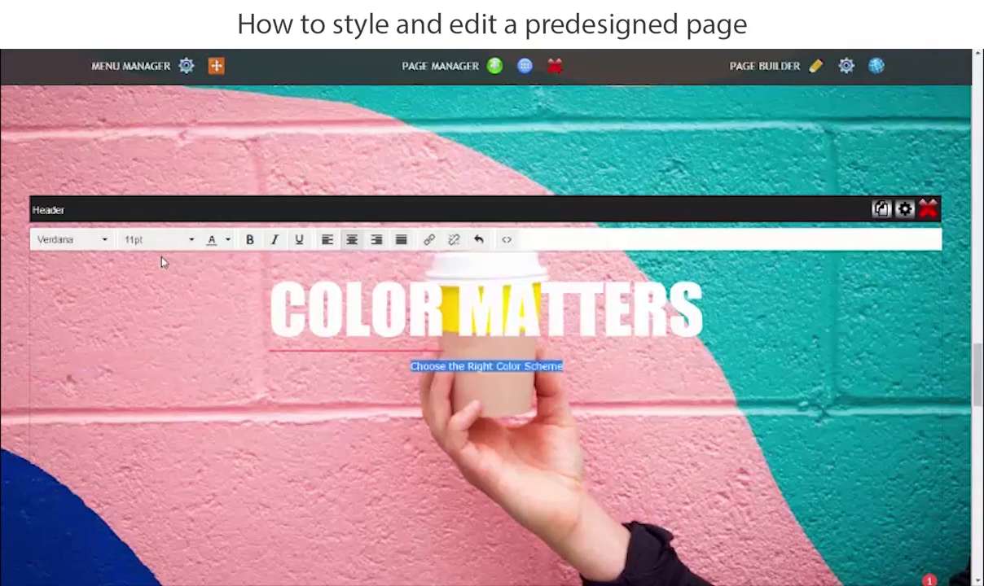
Format the "Choose the Right Color Scheme" line as 58px white text and save the header change.
left_click(158, 239)
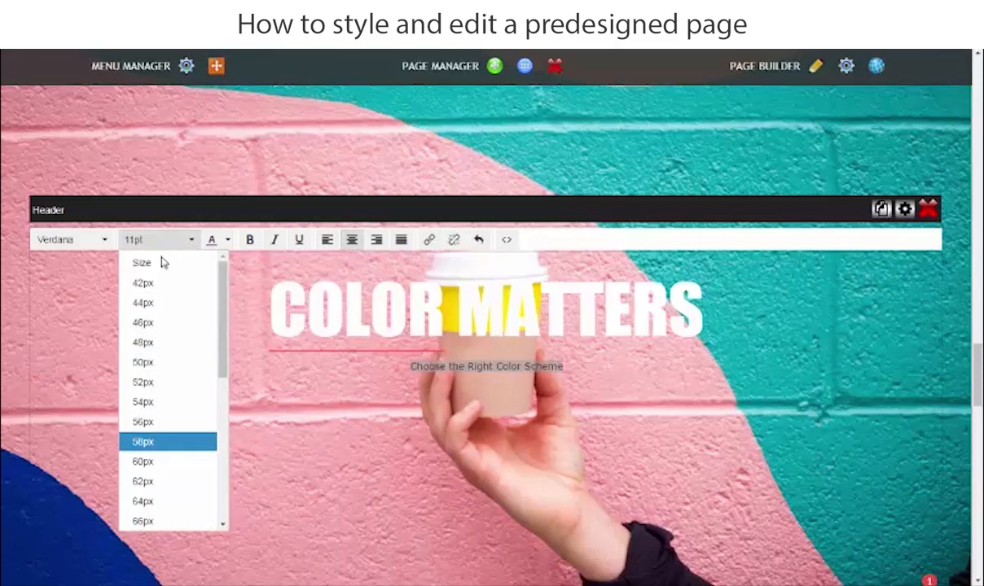
key("Return")
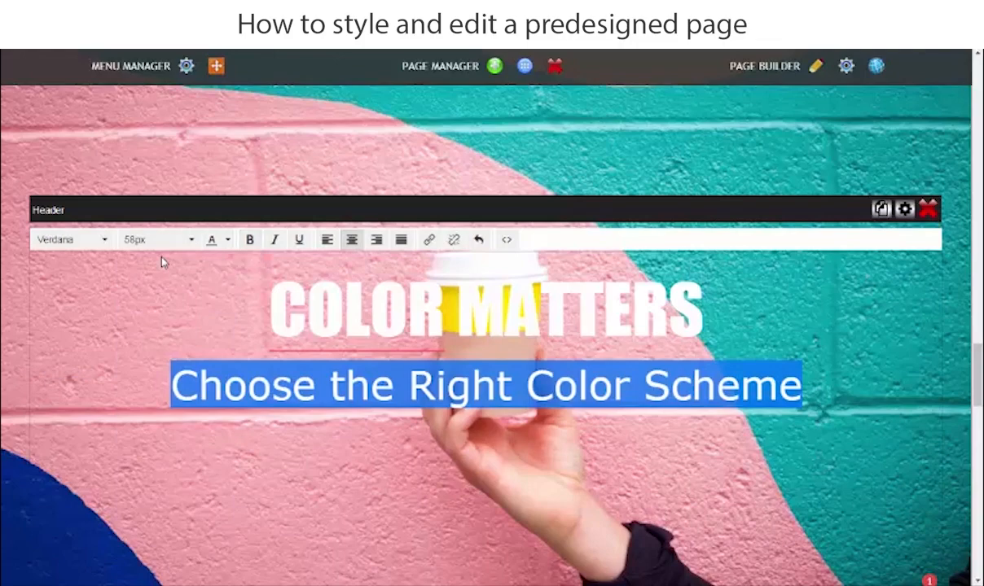
left_click(228, 240)
left_click(305, 307)
left_click(161, 259)
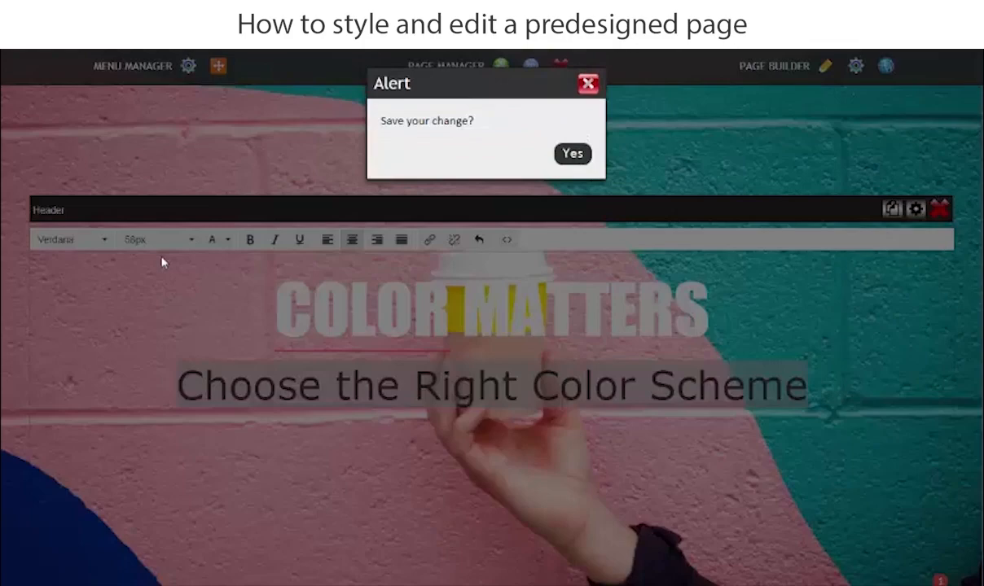
left_click(572, 154)
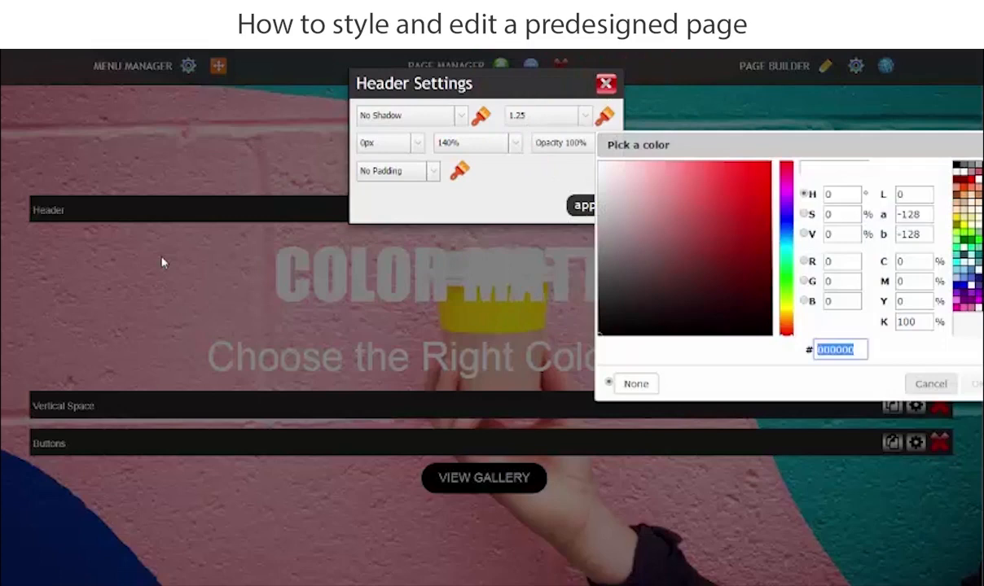
Set the header text's outline color to #555555 and apply the header settings.
type("555555")
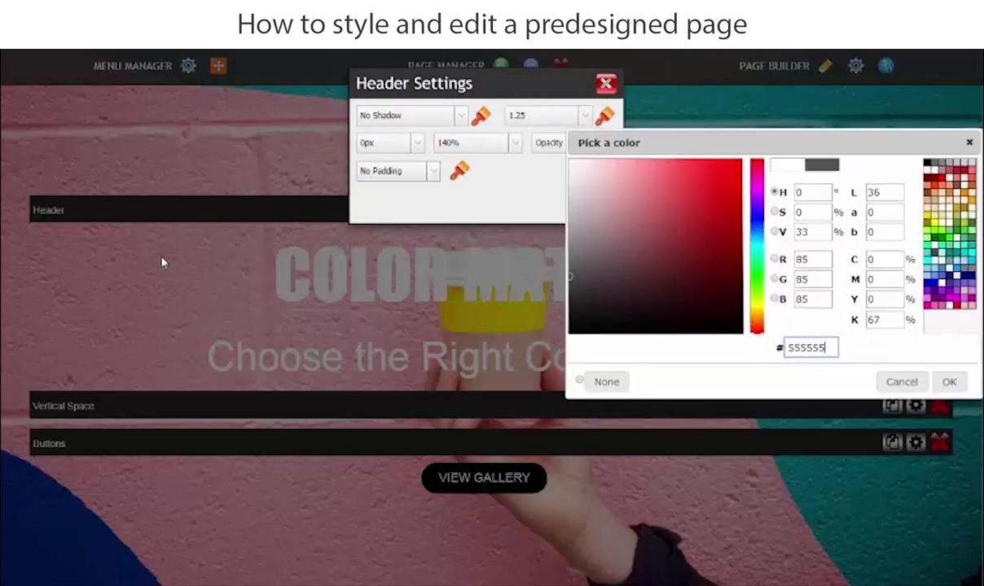
key("Tab")
key("Tab")
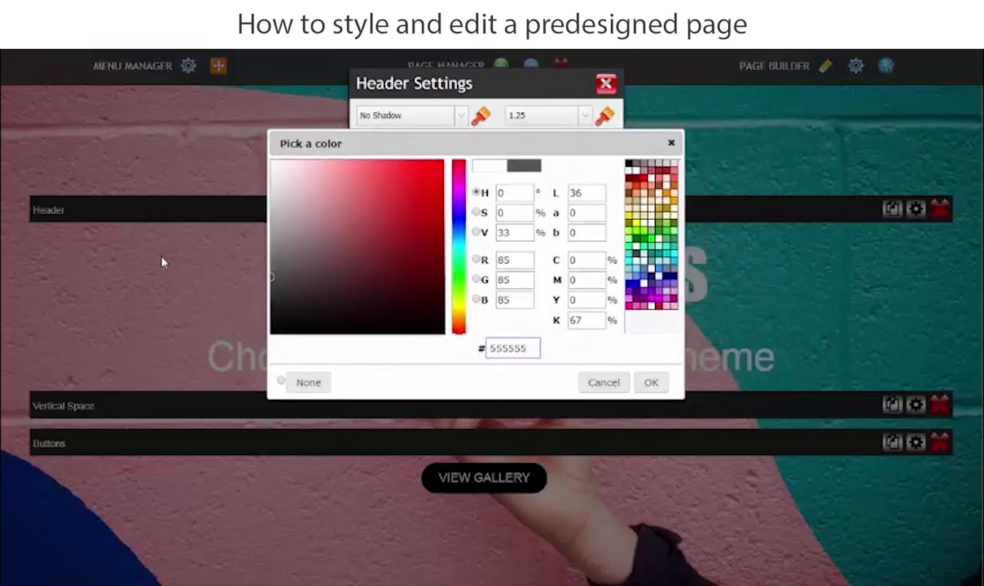
key("Return")
key("Tab")
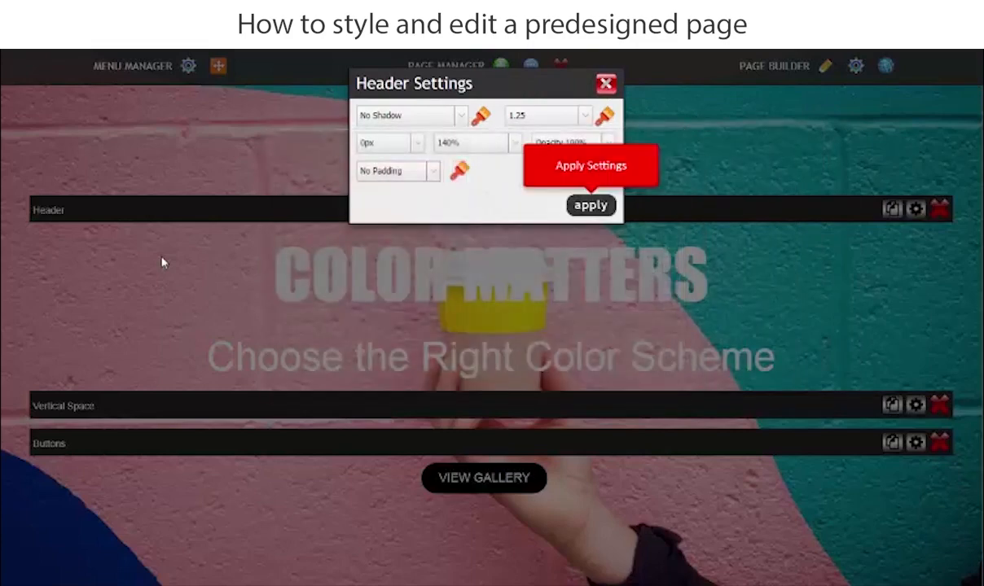
key("Return")
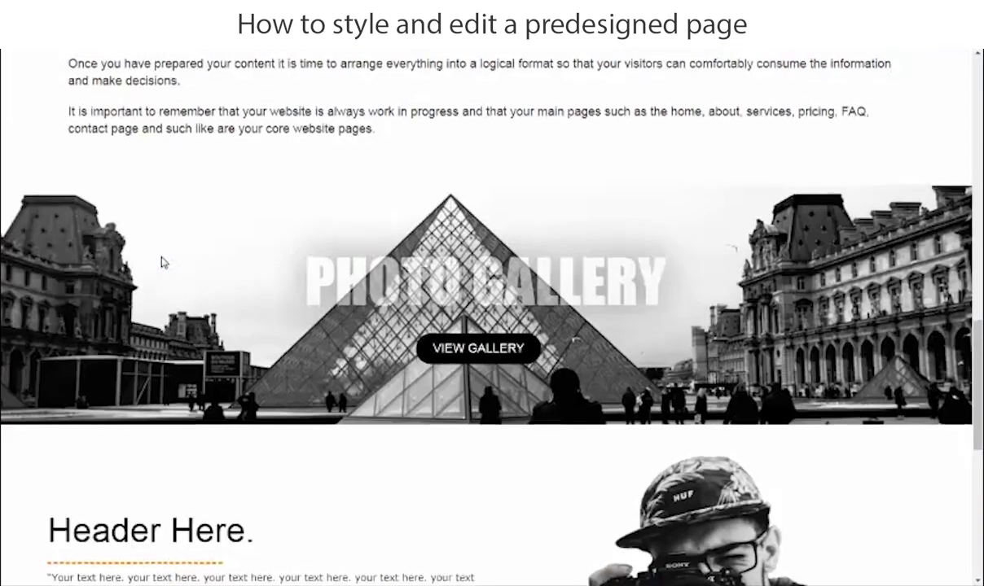
Review the restyled "COLOR MATTERS" section on the refreshed live page.
scroll(161, 262, "up", 1)
scroll(162, 262, "down", 2)
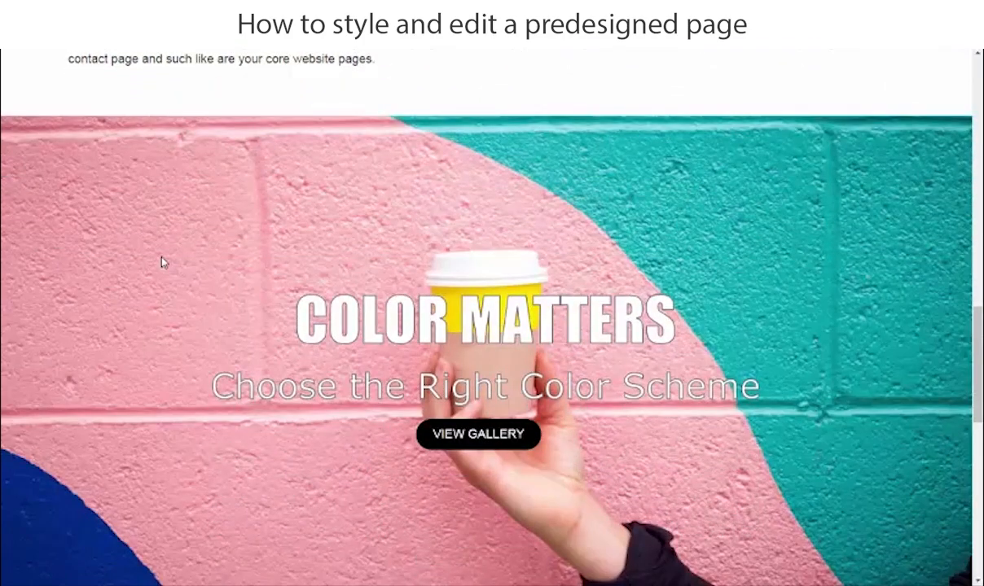
scroll(162, 263, "down", 1)
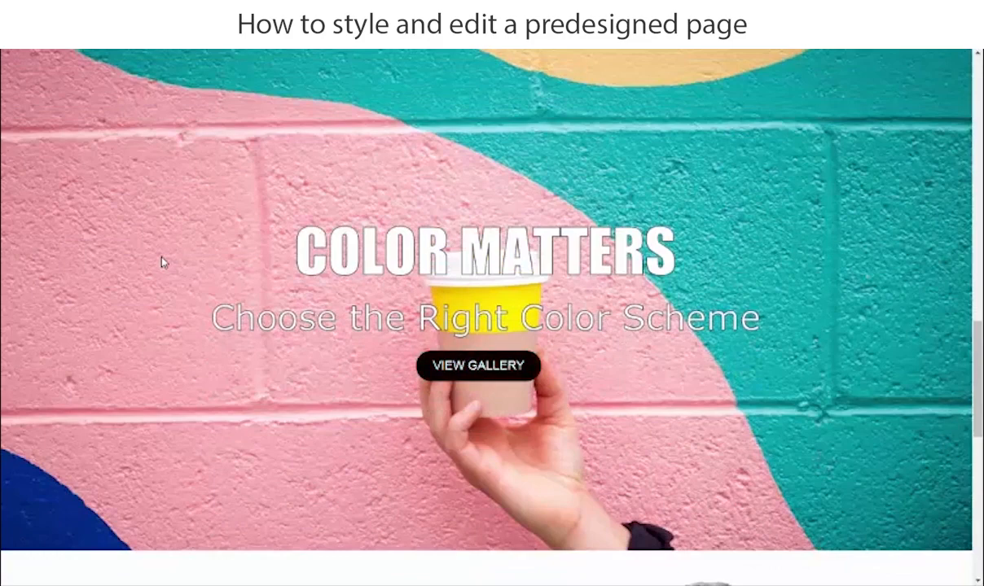
scroll(161, 263, "up", 2)
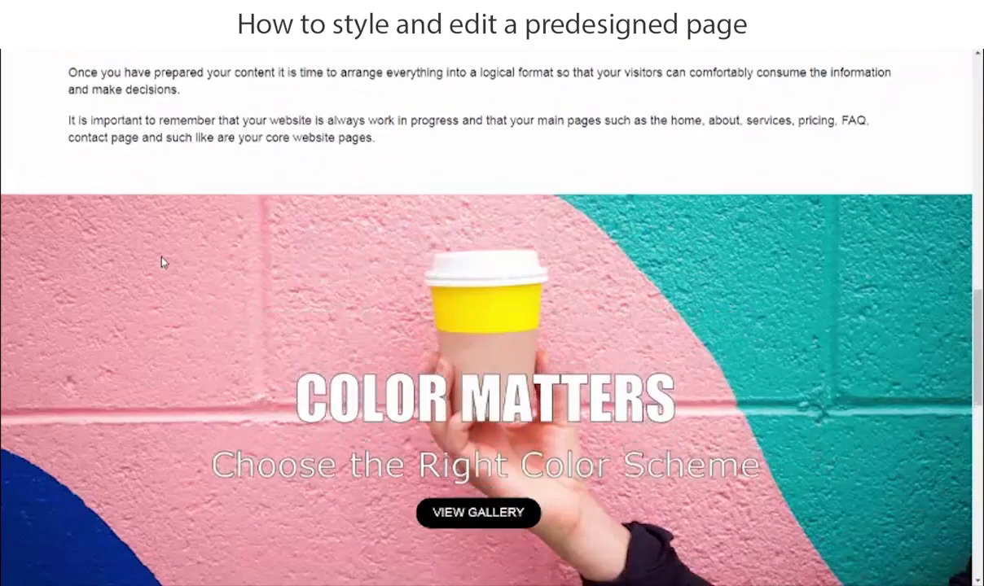
scroll(161, 262, "up", 8)
scroll(161, 262, "up", 5)
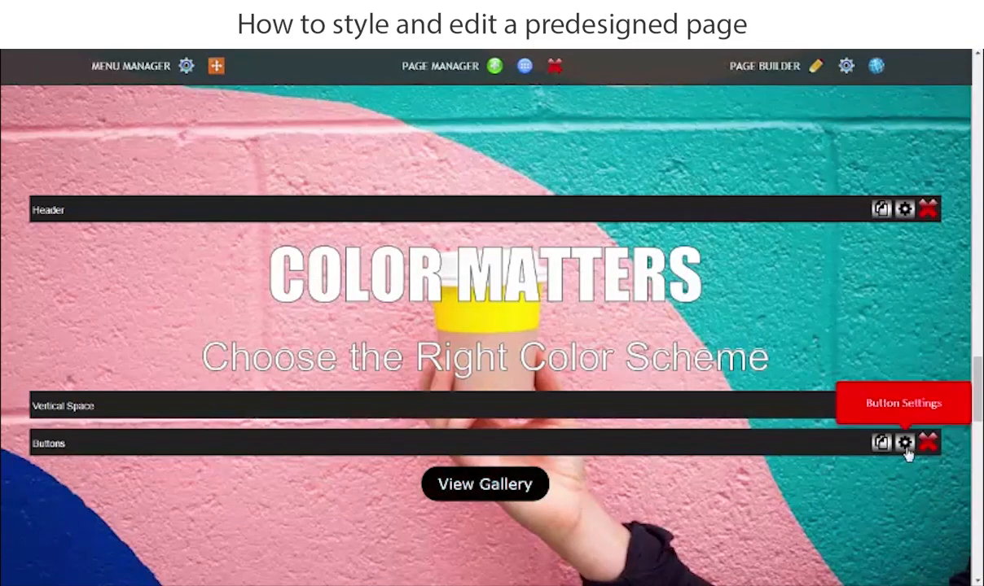
Replace row_5's "View Gallery" button label with "Get Creative" copied from the Word document.
left_click(907, 444)
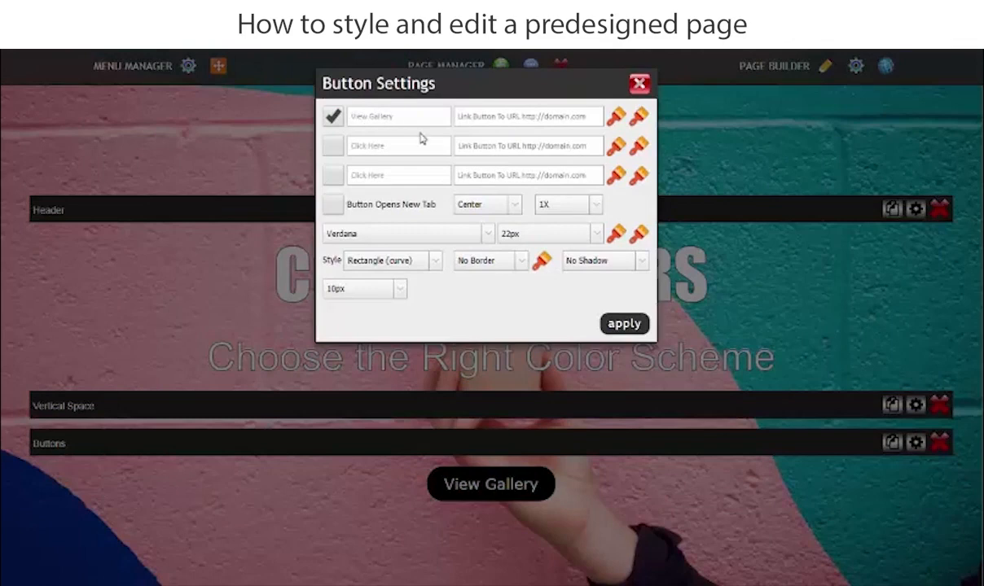
left_click(457, 550)
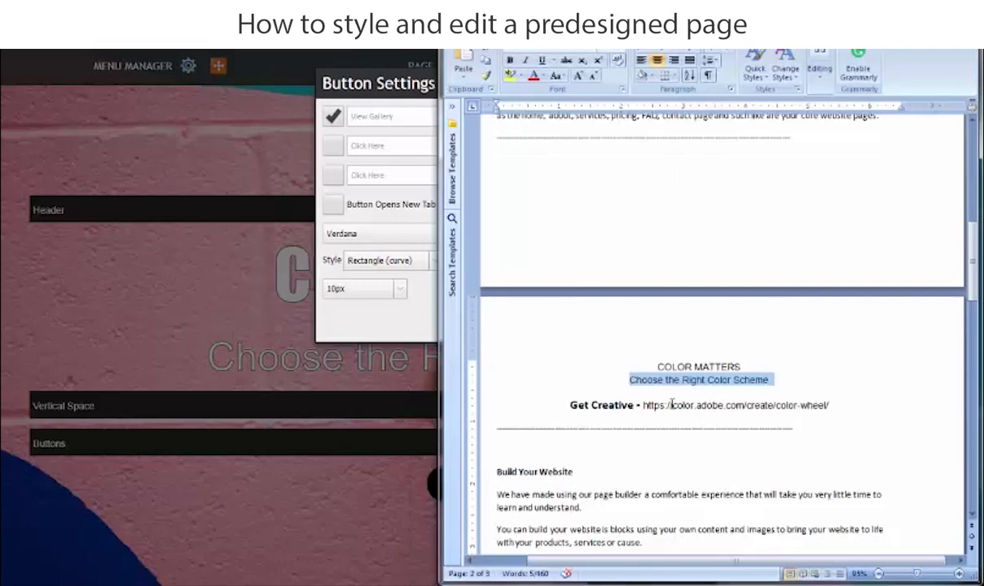
left_click_drag(638, 400, 571, 405)
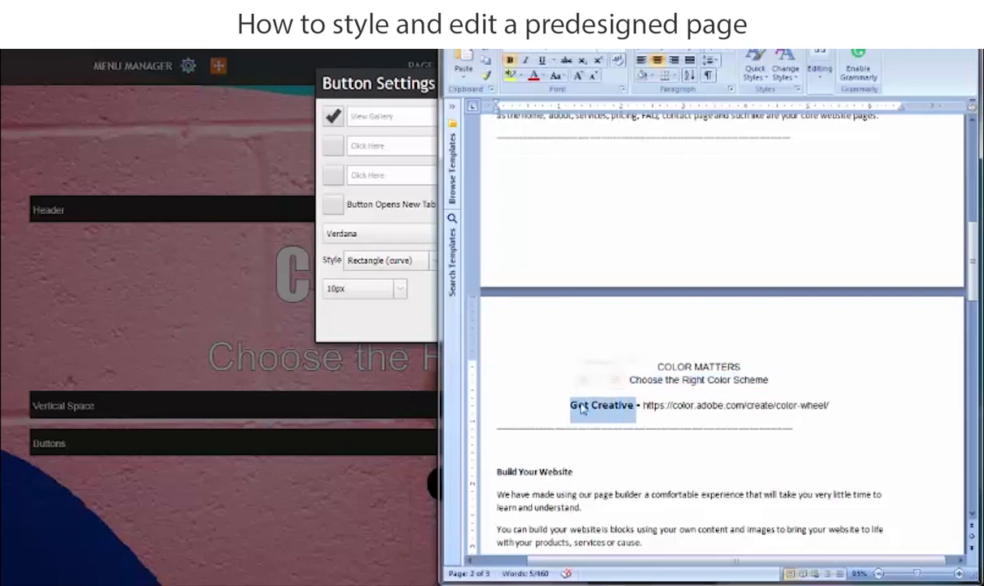
right_click(590, 407)
left_click(613, 239)
left_click(408, 107)
left_click_drag(406, 116, 331, 117)
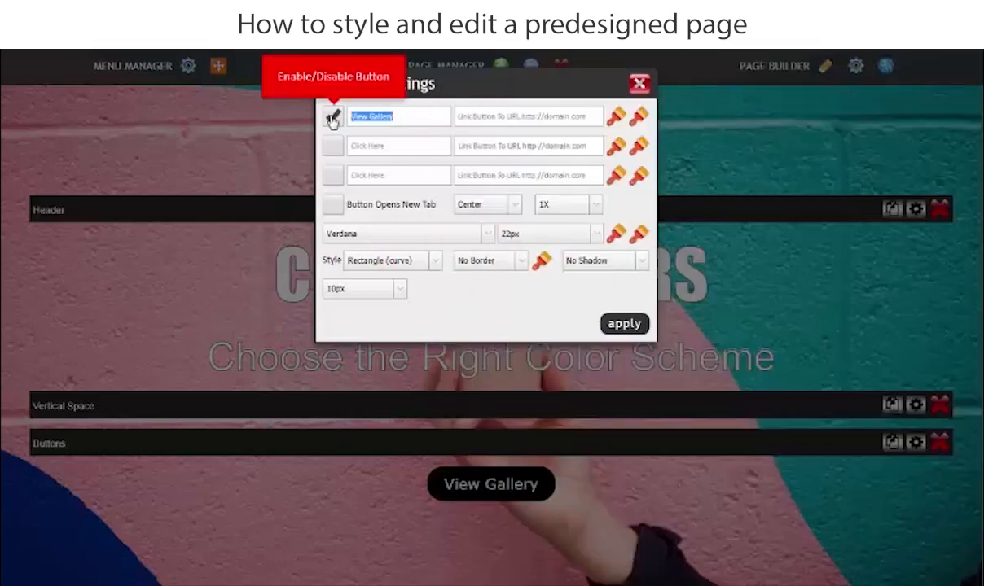
right_click(386, 114)
left_click(417, 154)
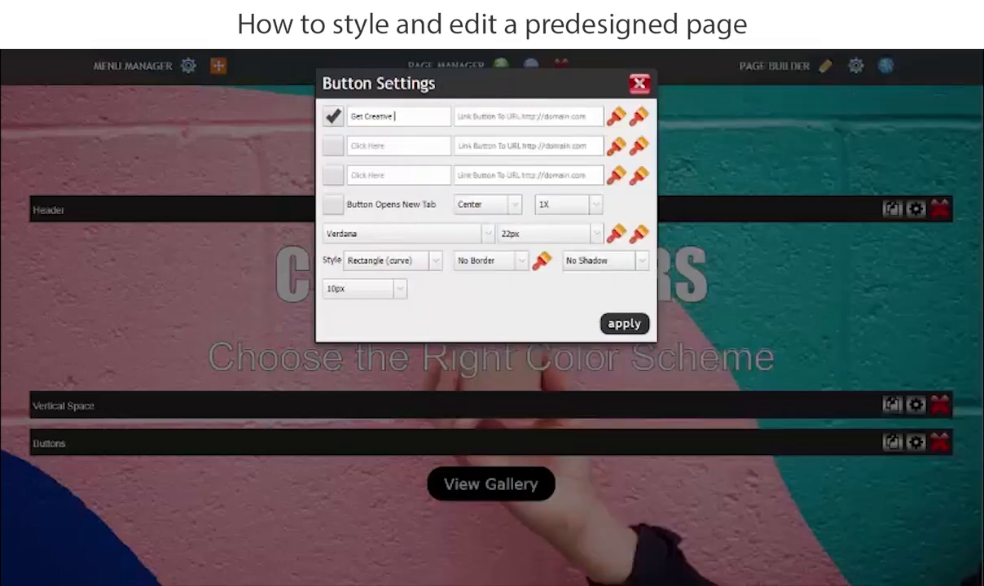
key("alt+Tab")
left_click_drag(841, 413, 643, 406)
right_click(656, 406)
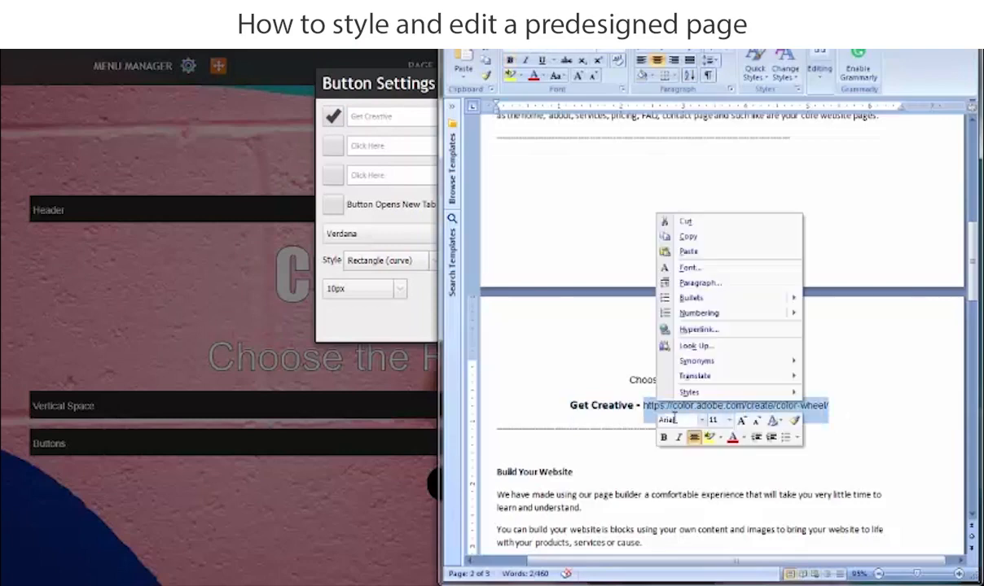
left_click(688, 236)
key("alt+Tab")
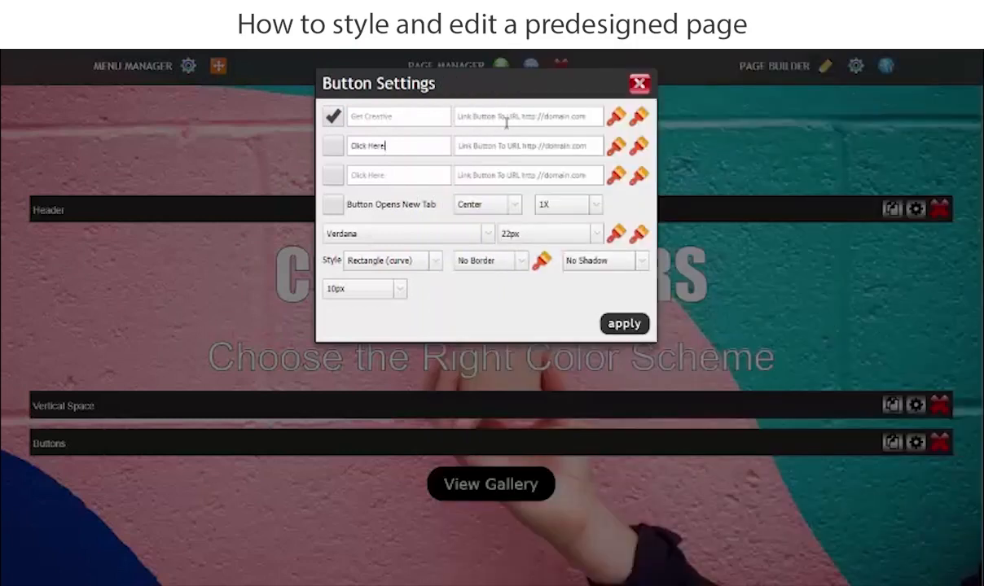
right_click(463, 118)
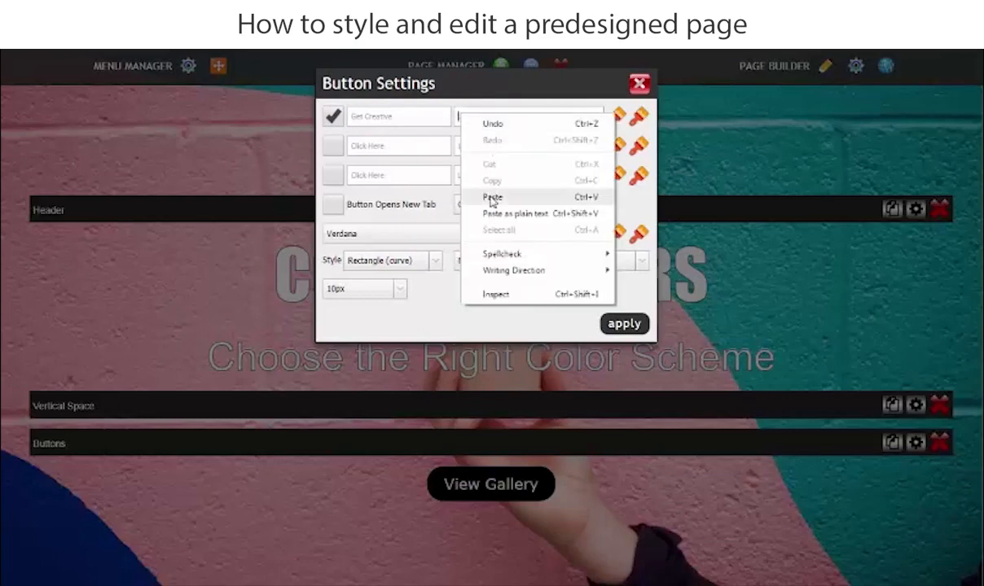
left_click(485, 195)
left_click(490, 138)
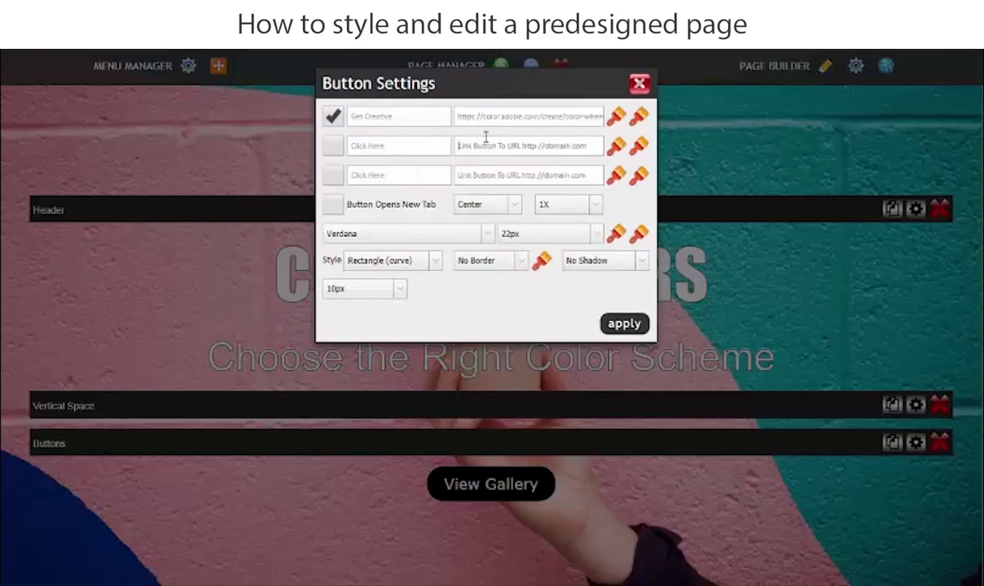
left_click(333, 208)
Set the "Get Creative" button's color to red #ea5050.
left_click(614, 121)
mouse_move(681, 217)
left_mouse_down()
mouse_move(694, 171)
mouse_move(720, 165)
mouse_move(724, 175)
left_mouse_up()
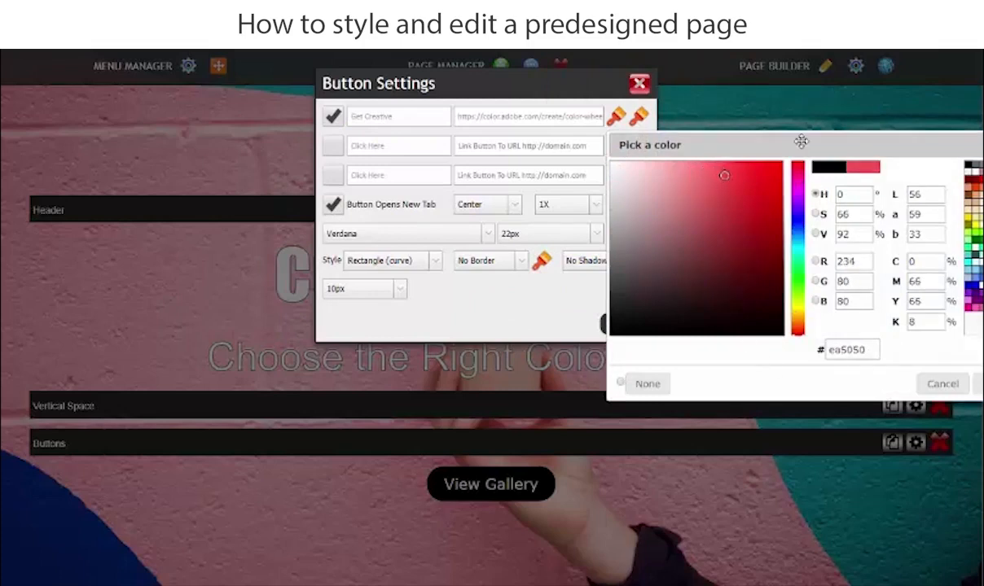
left_click_drag(759, 145, 269, 144)
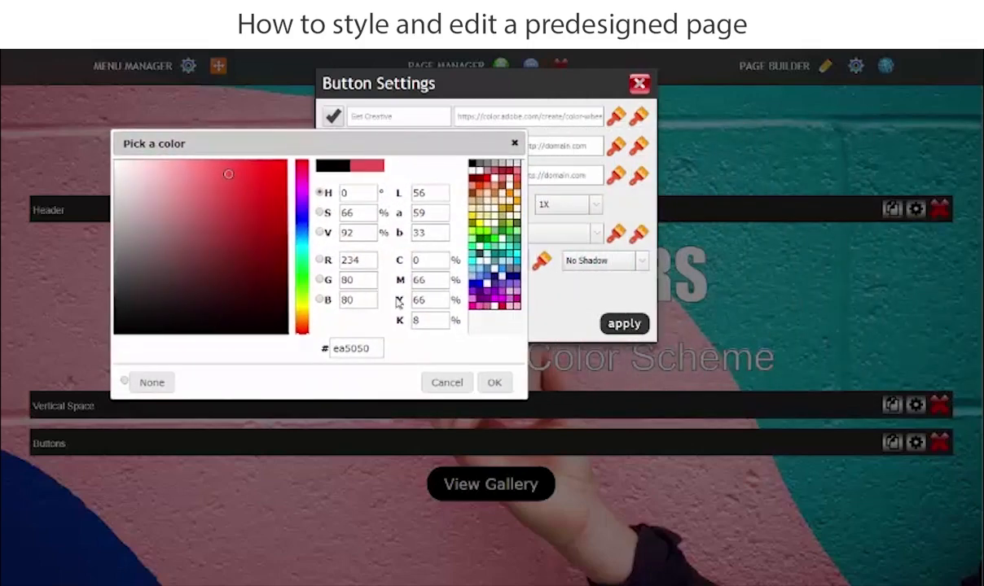
left_click(494, 384)
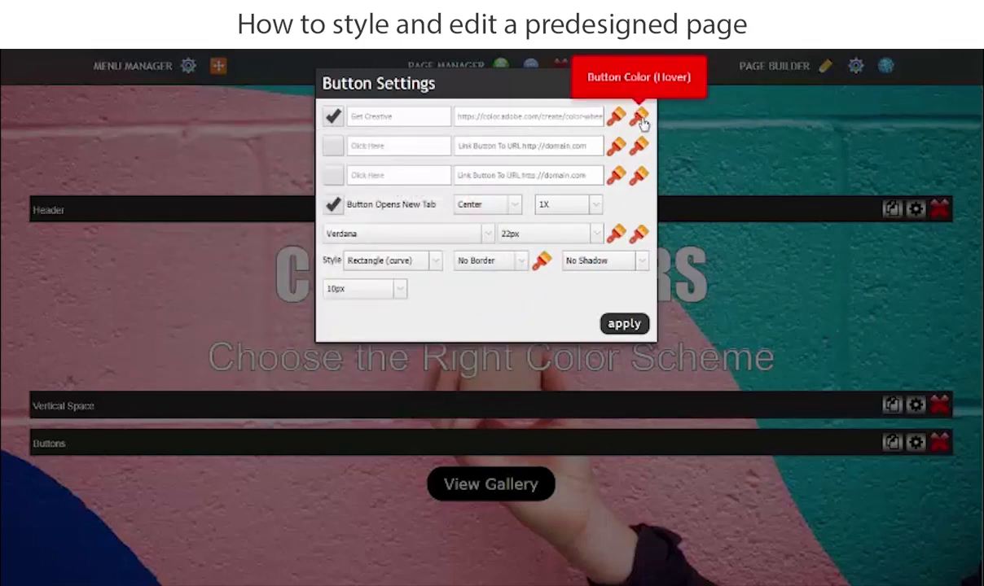
Set the "Get Creative" button's hover color to dark gray #574c4c.
left_click(640, 118)
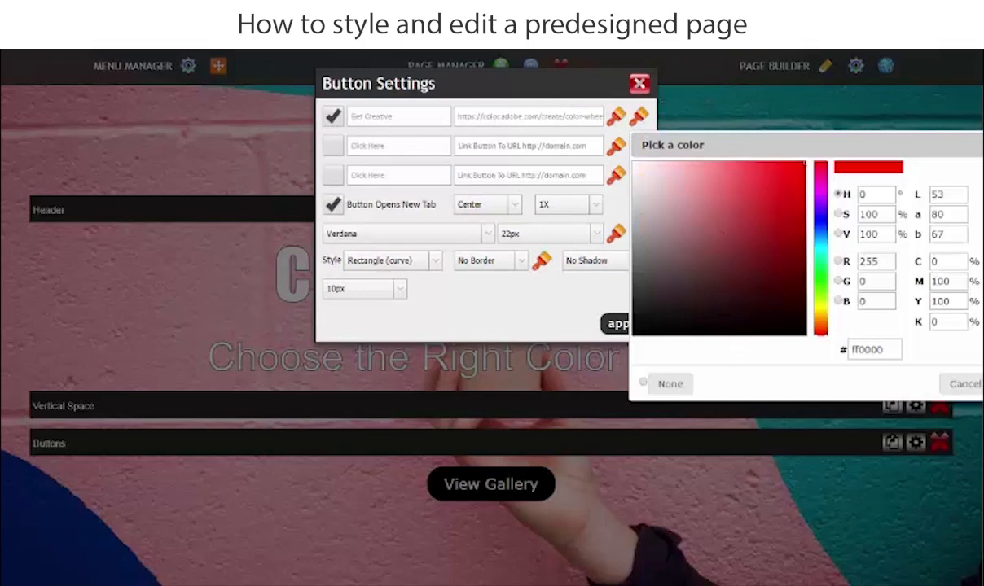
left_click_drag(643, 184, 655, 276)
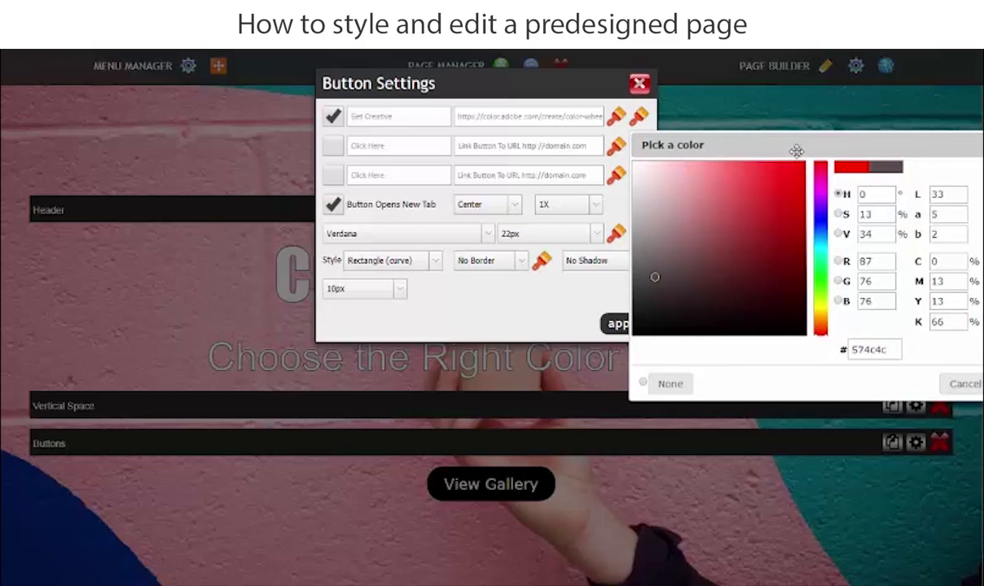
left_click_drag(796, 150, 380, 149)
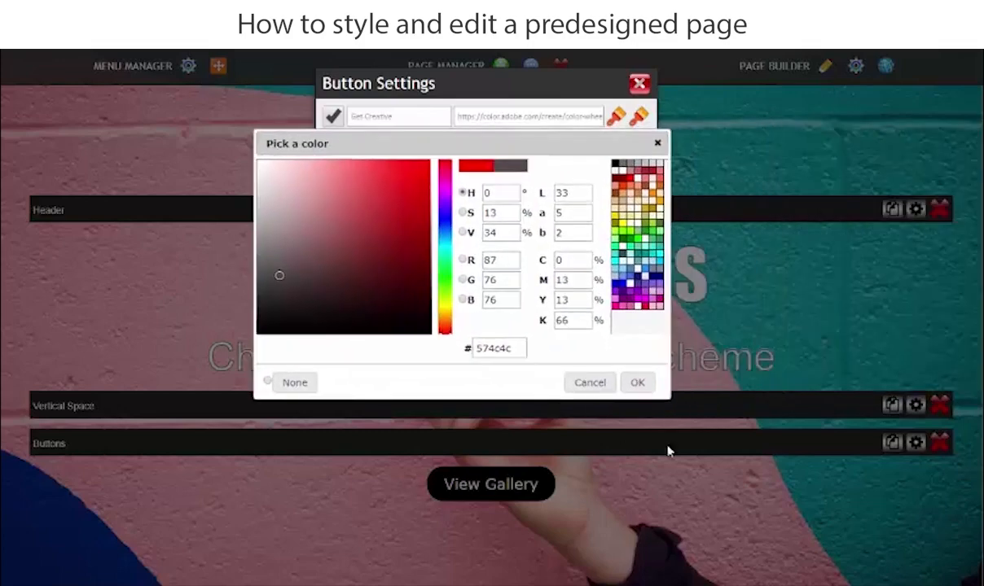
left_click(638, 385)
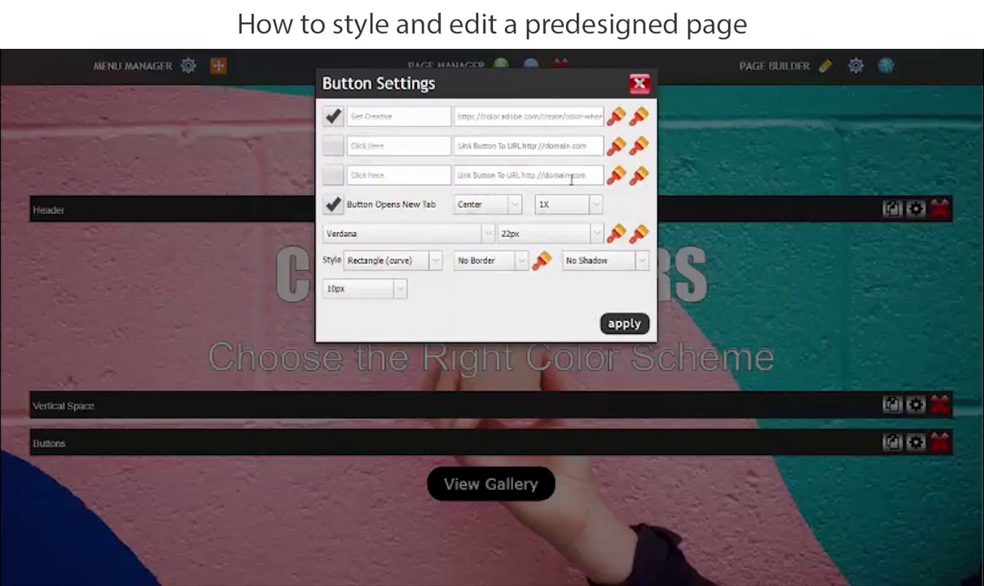
Check the button's text color and hover text color, closing both color pickers without a change.
left_click(616, 236)
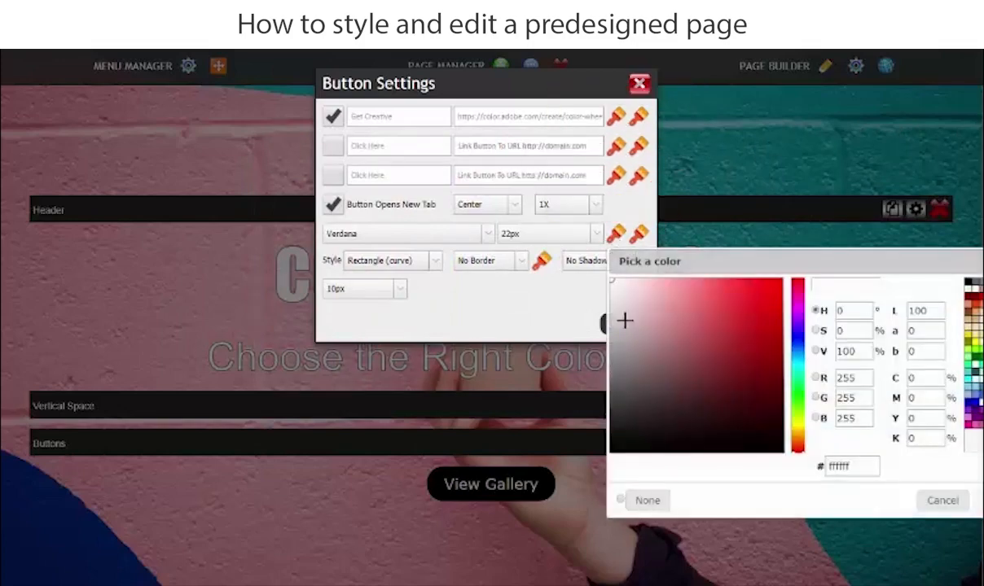
left_click_drag(864, 263, 361, 240)
left_click(507, 238)
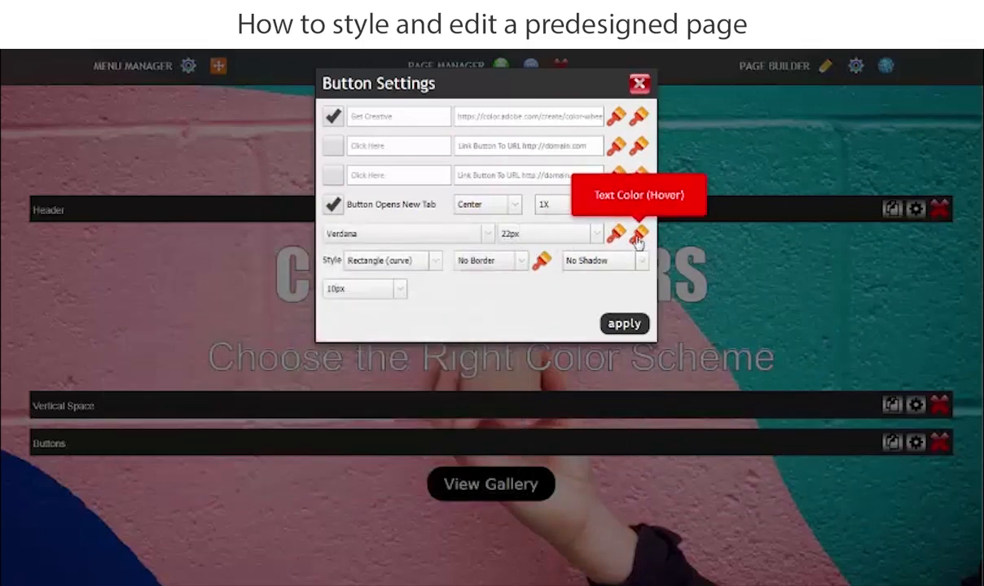
left_click(638, 236)
left_click_drag(812, 265, 466, 228)
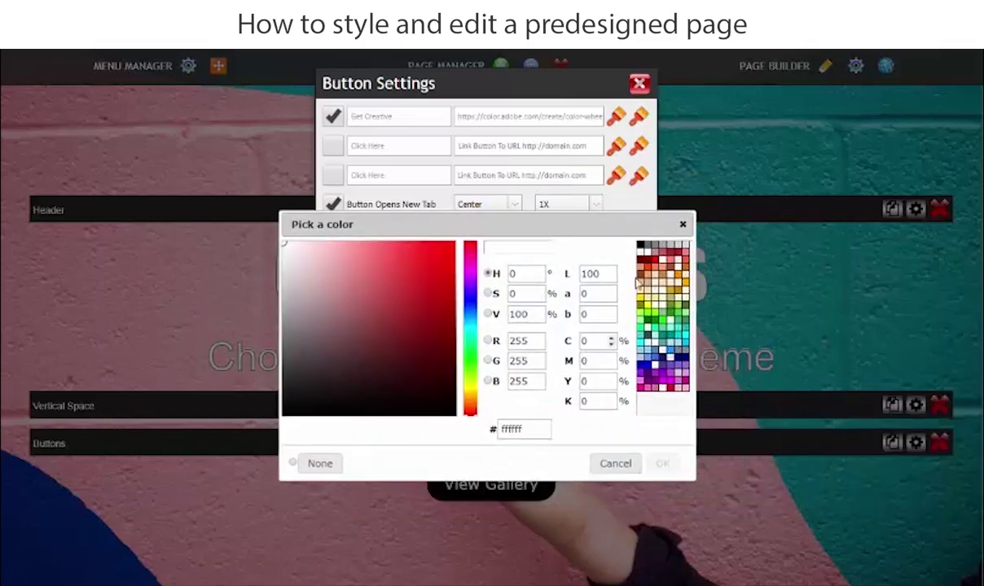
left_click(683, 228)
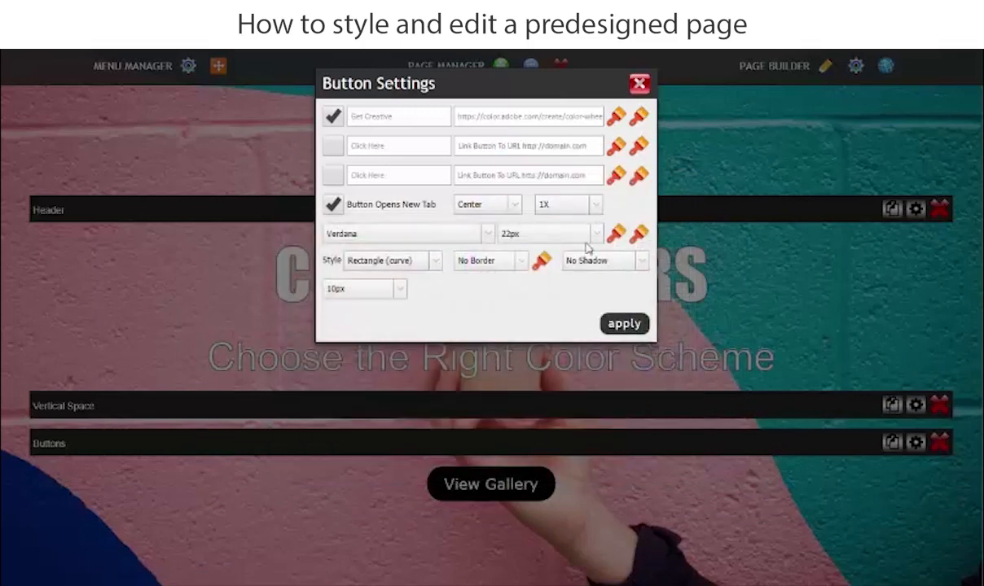
Set the "Get Creative" button's size to 2X and its font to Arial, and apply the button settings.
left_click(597, 205)
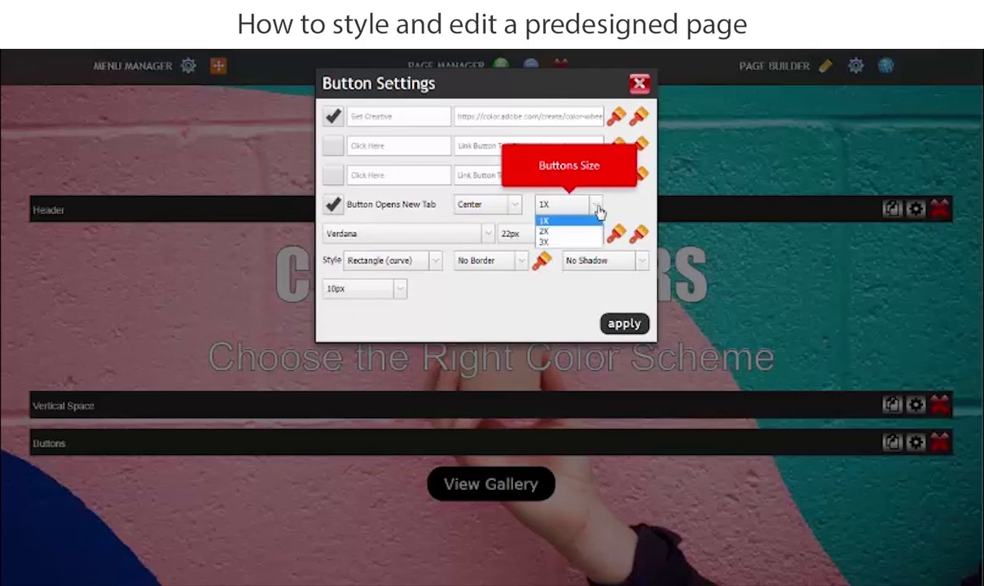
left_click(561, 242)
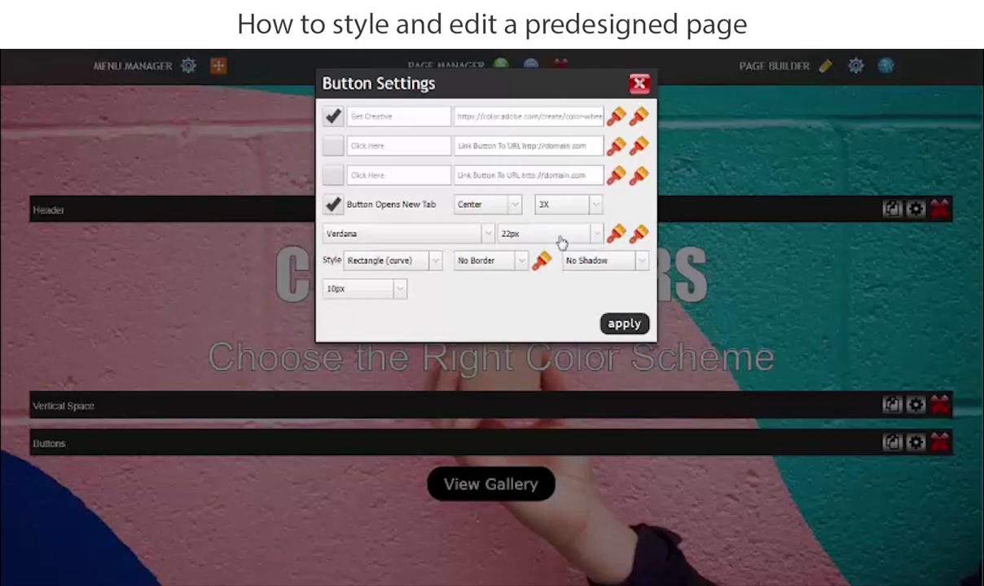
left_click(594, 208)
left_click(553, 233)
left_click(457, 245)
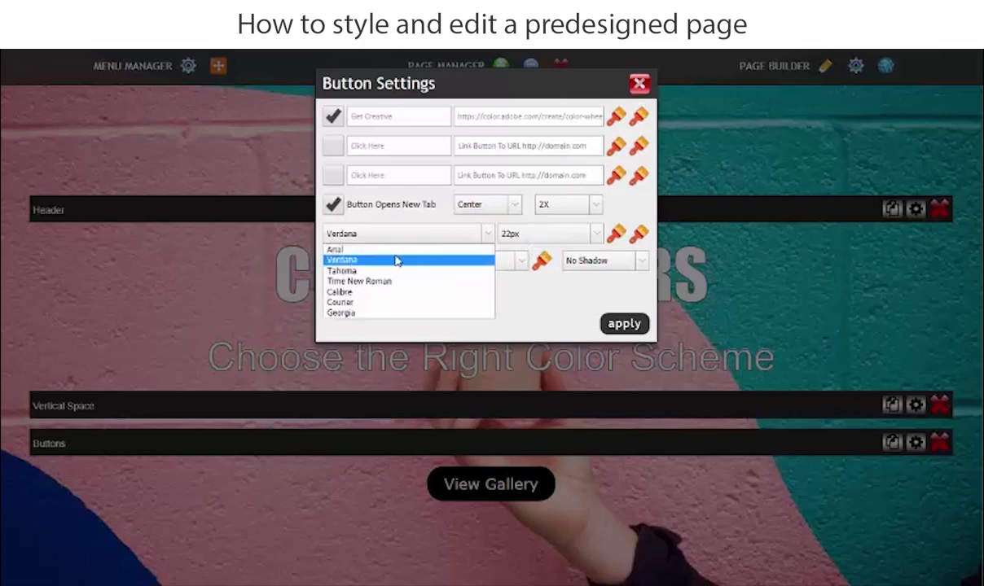
left_click(383, 249)
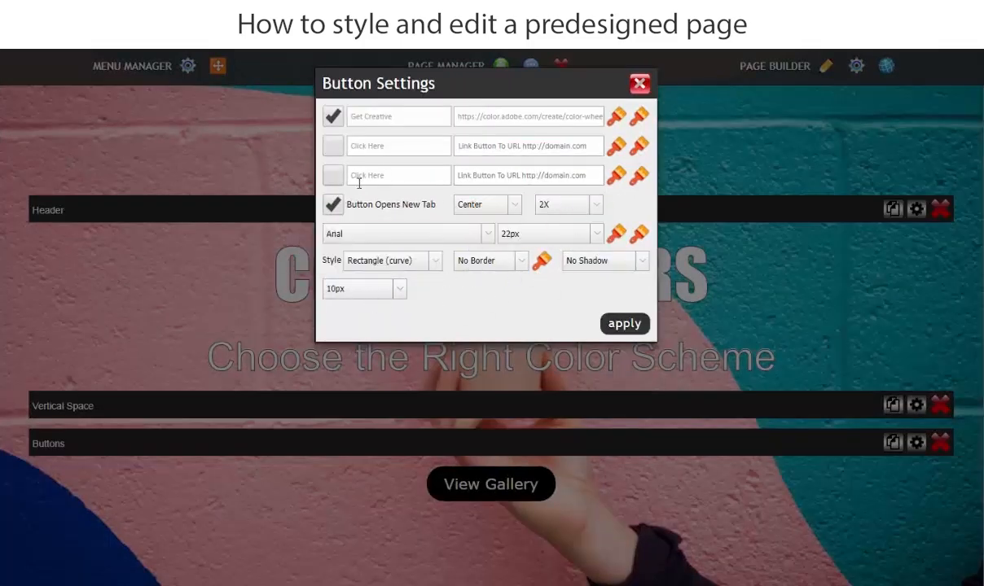
left_click(625, 324)
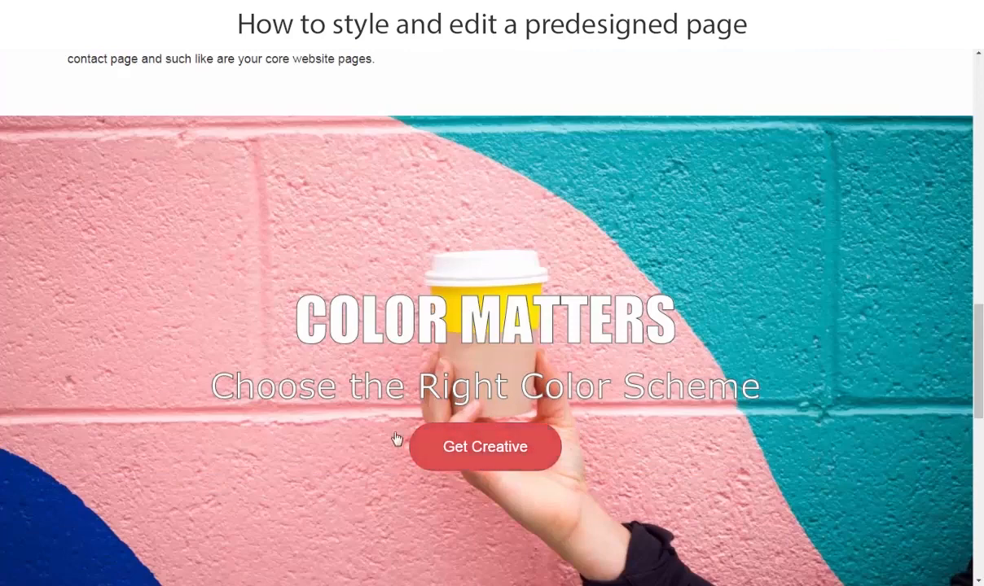
Review the page preview from the "Plan Your Website" section through "Color Matters" to the photographer section.
scroll(395, 439, "down", 4)
scroll(321, 400, "up", 8)
scroll(338, 315, "up", 10)
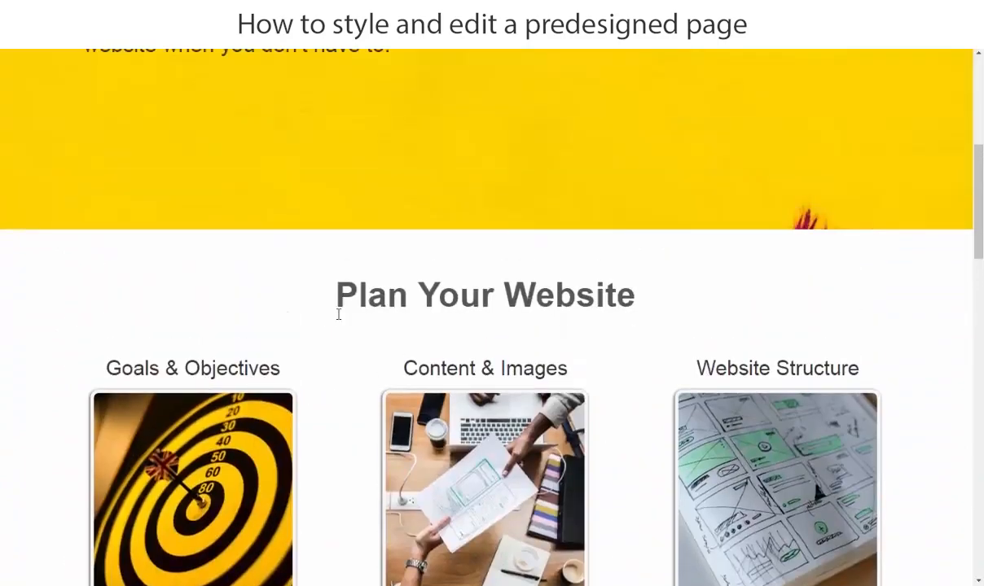
scroll(326, 308, "down", 10)
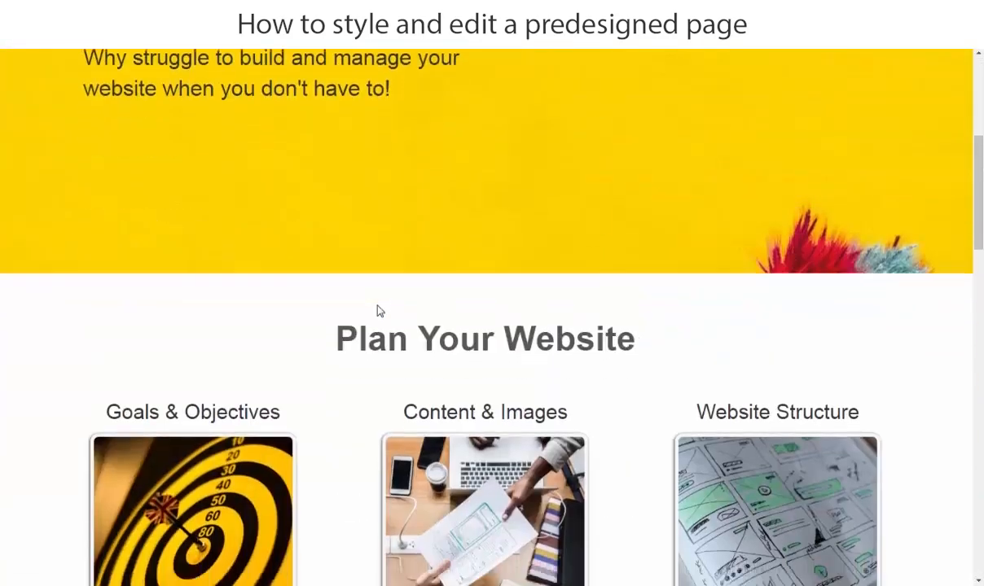
scroll(367, 310, "down", 7)
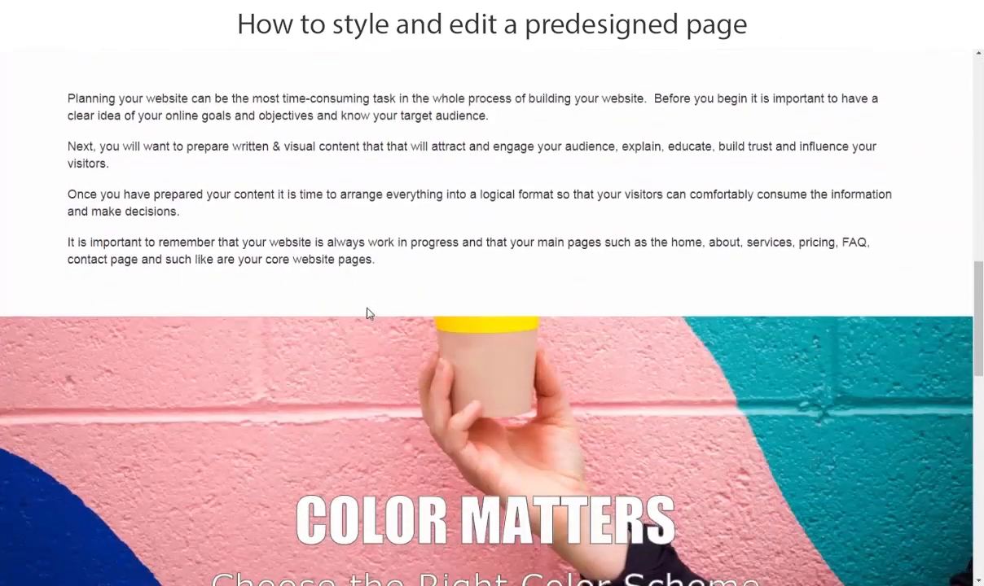
scroll(355, 329, "down", 3)
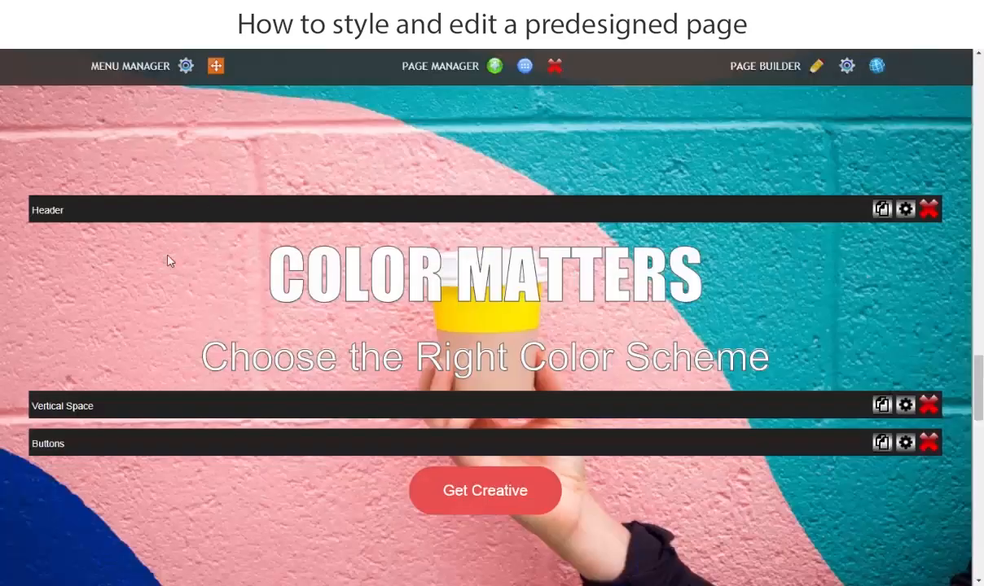
scroll(167, 260, "down", 8)
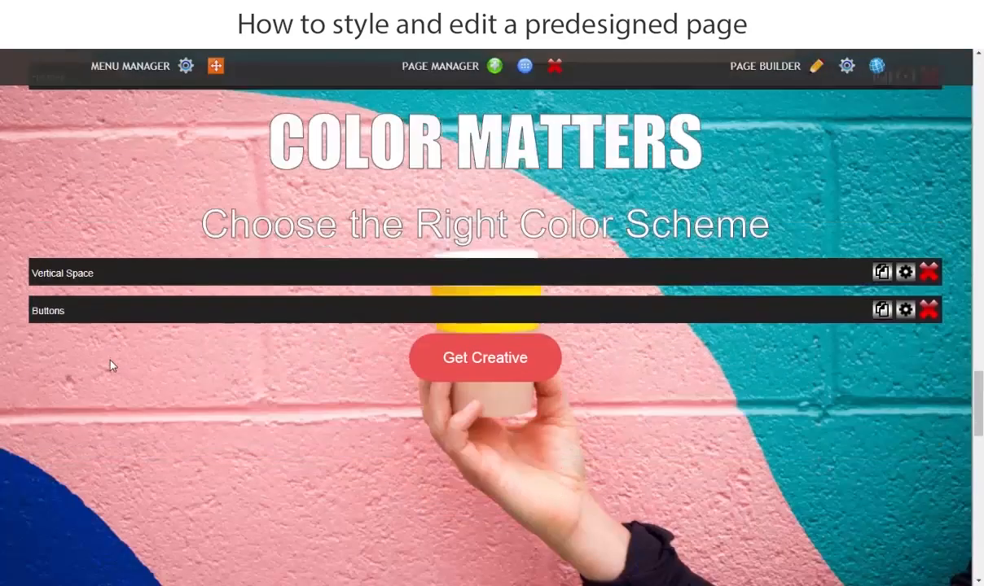
Delete the dashed orange divider below the placeholder header in row_6.
scroll(121, 433, "down", 5)
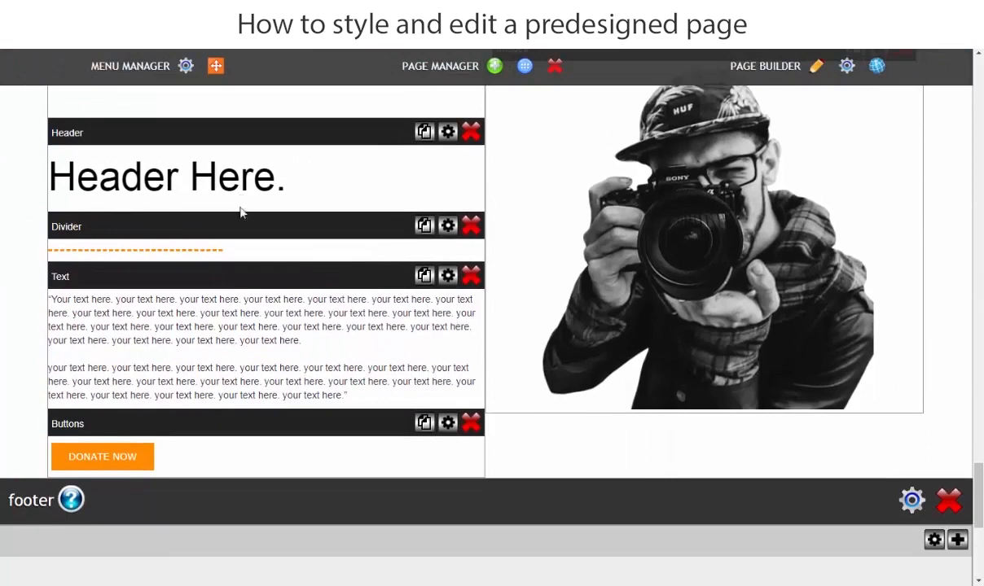
left_click(471, 228)
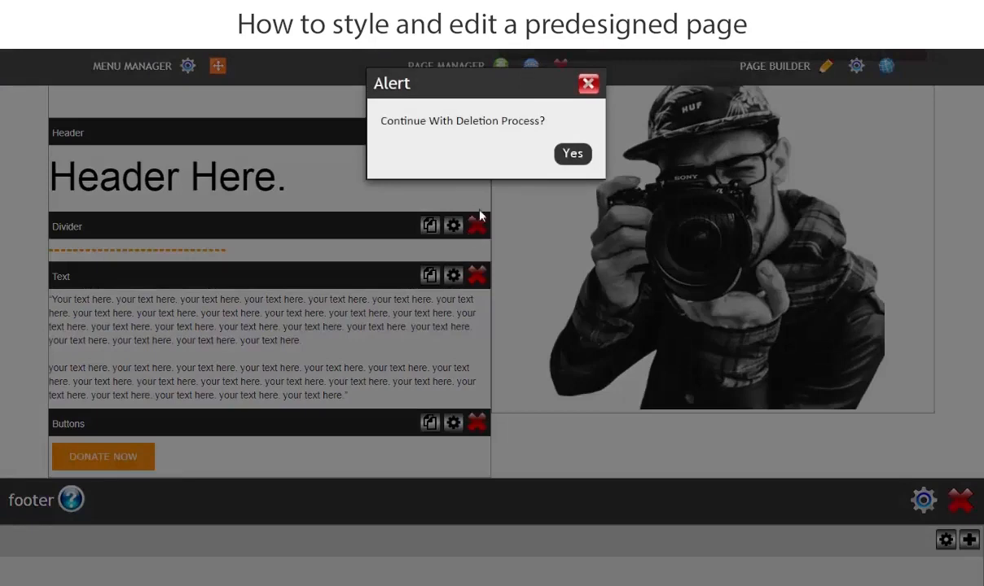
left_click(571, 156)
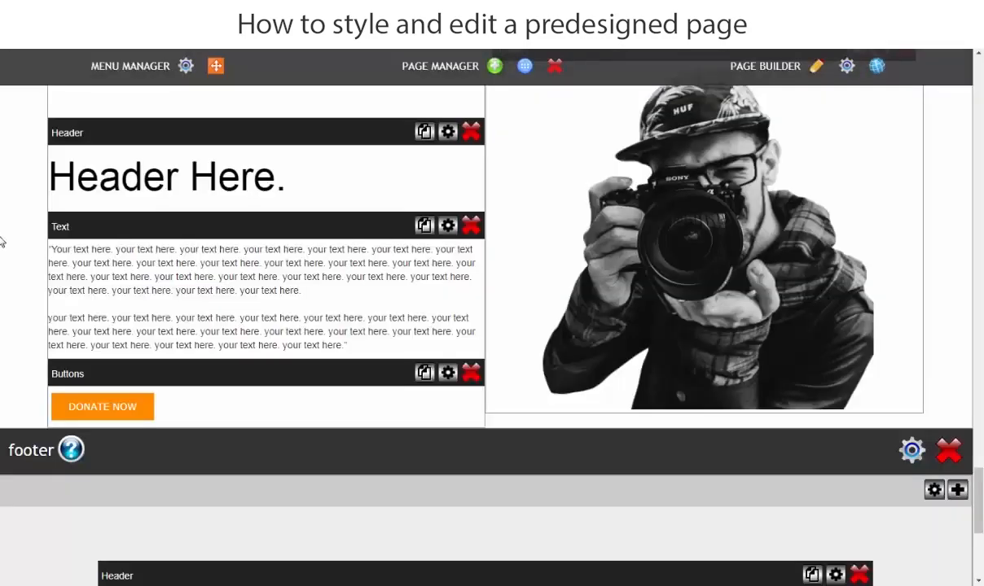
Set the vertical space above row_6's header to 5%.
scroll(4, 253, "up", 3)
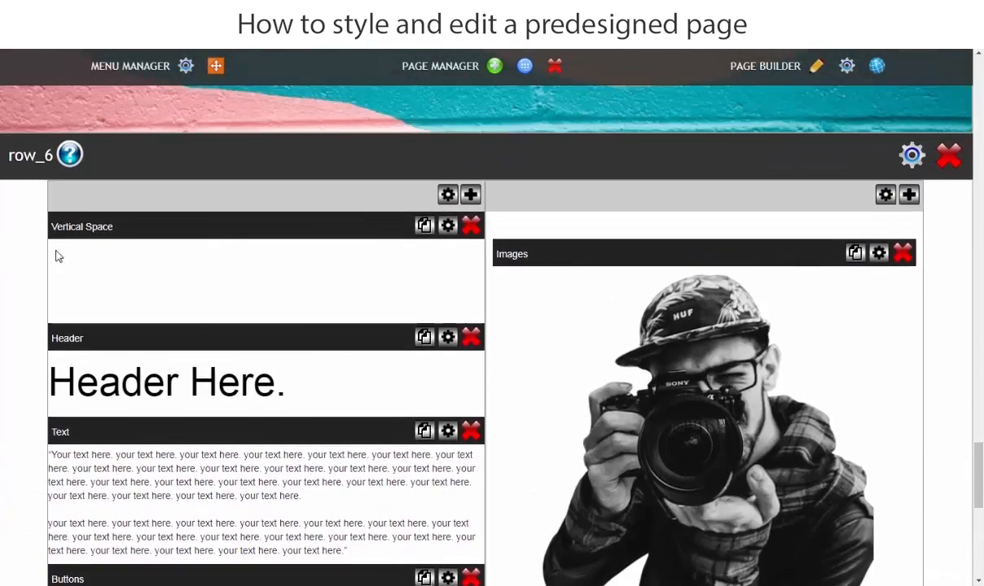
left_click(449, 228)
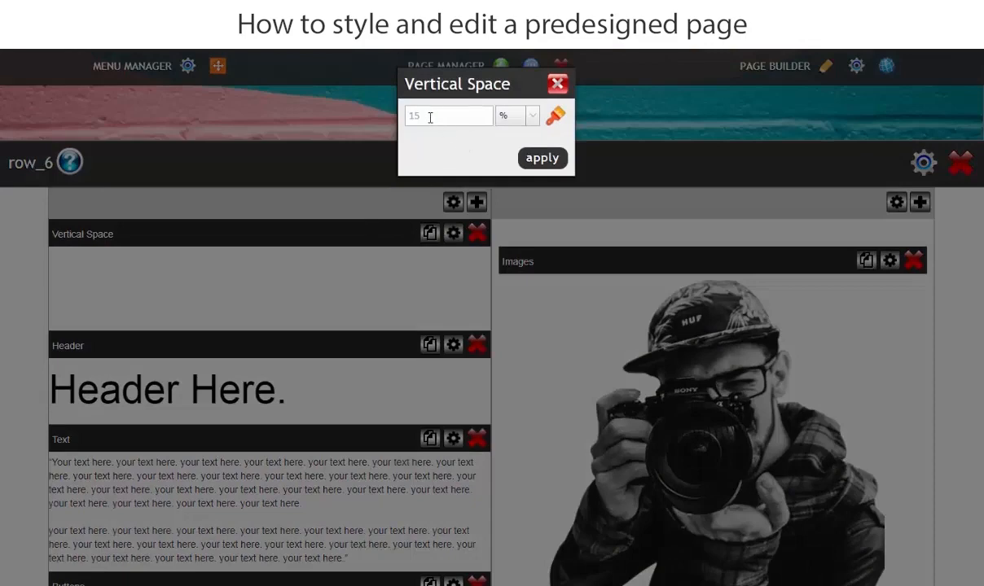
key("BackSpace")
type("5")
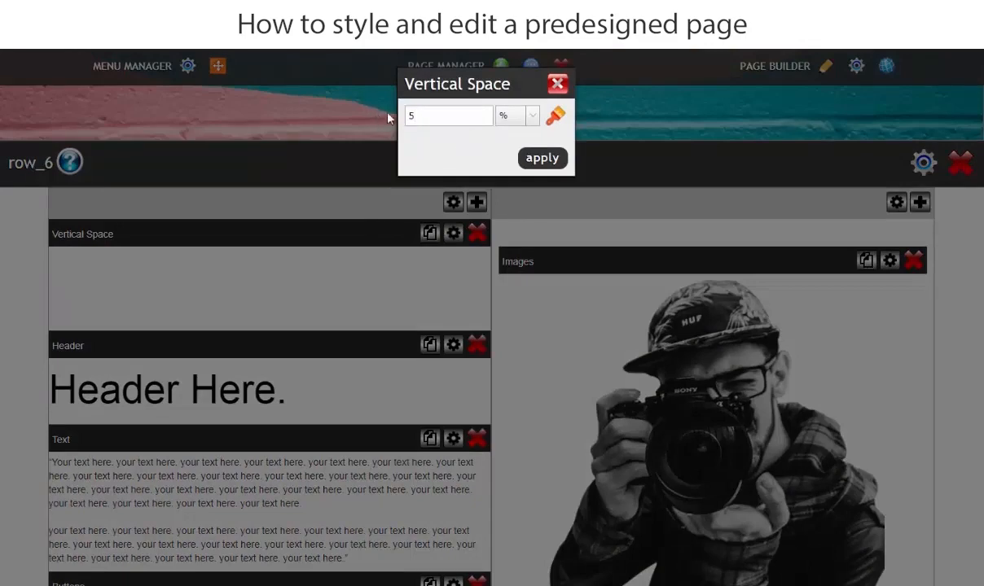
left_click(543, 159)
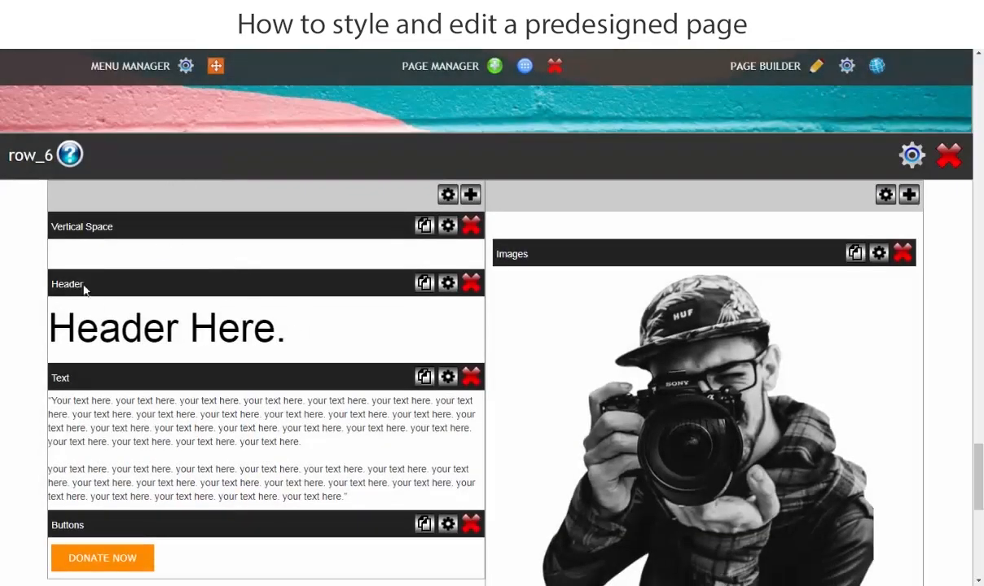
Duplicate row_6's vertical space so that a copy sits below the "DONATE NOW" button.
scroll(220, 460, "down", 3)
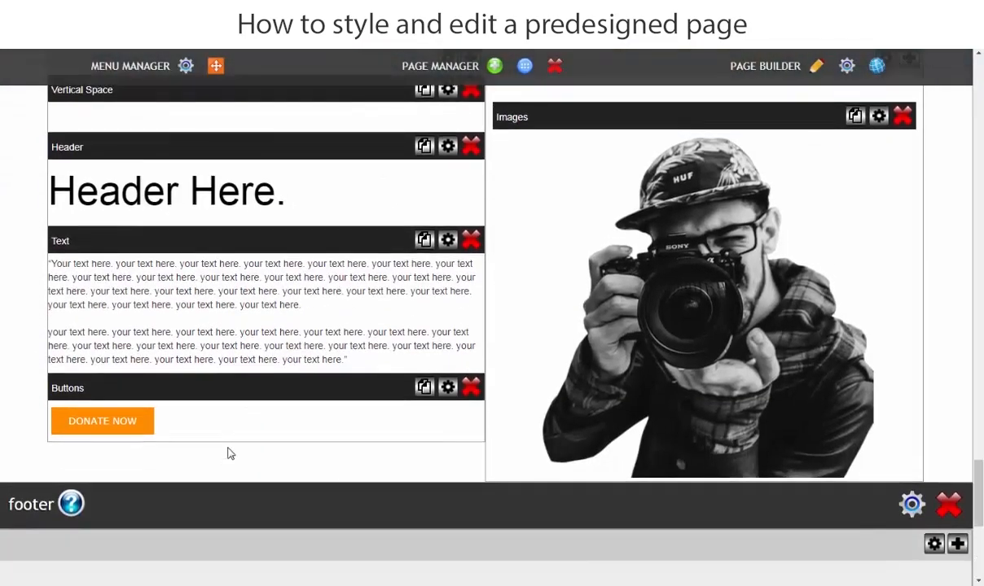
scroll(228, 452, "up", 3)
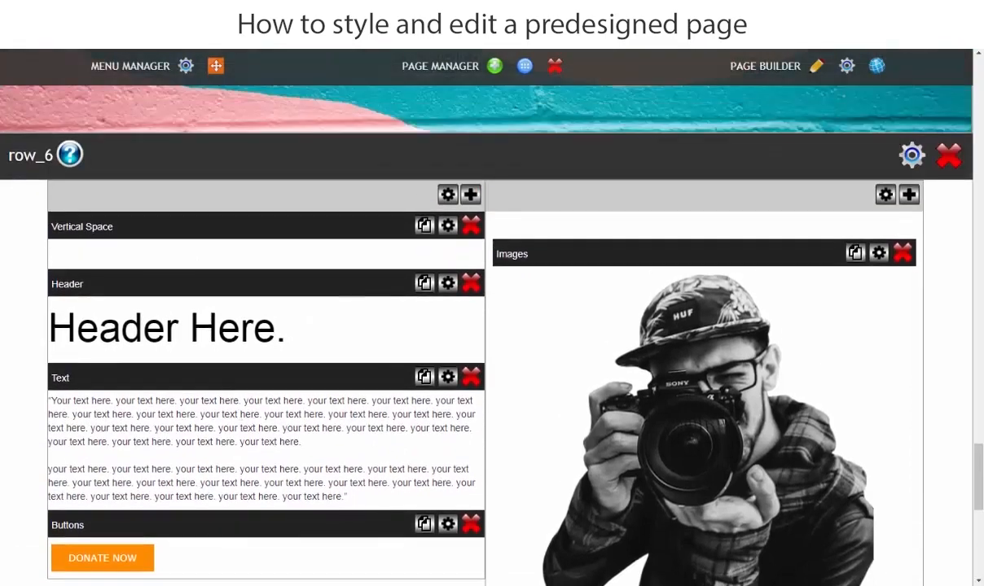
left_click(423, 227)
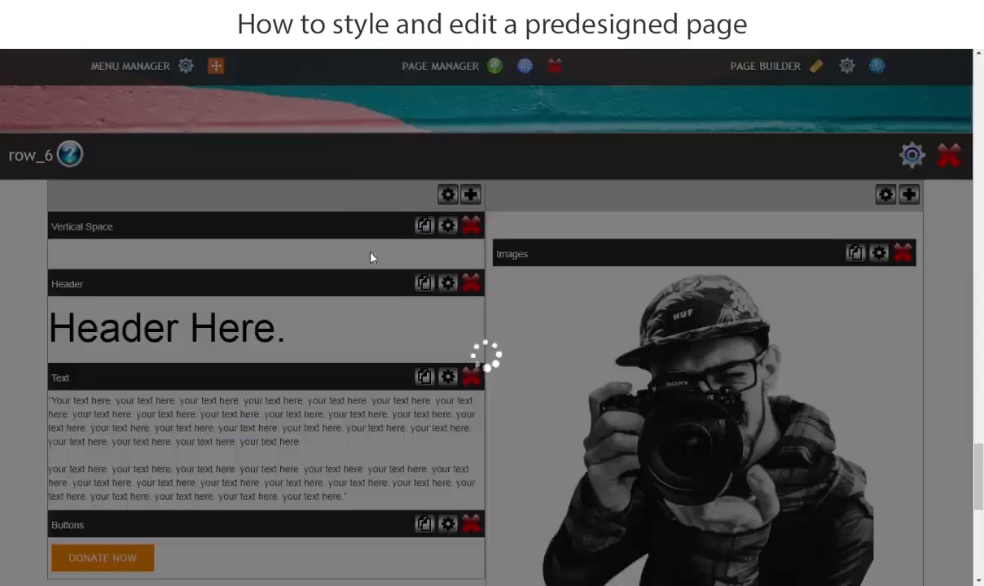
scroll(371, 257, "down", 3)
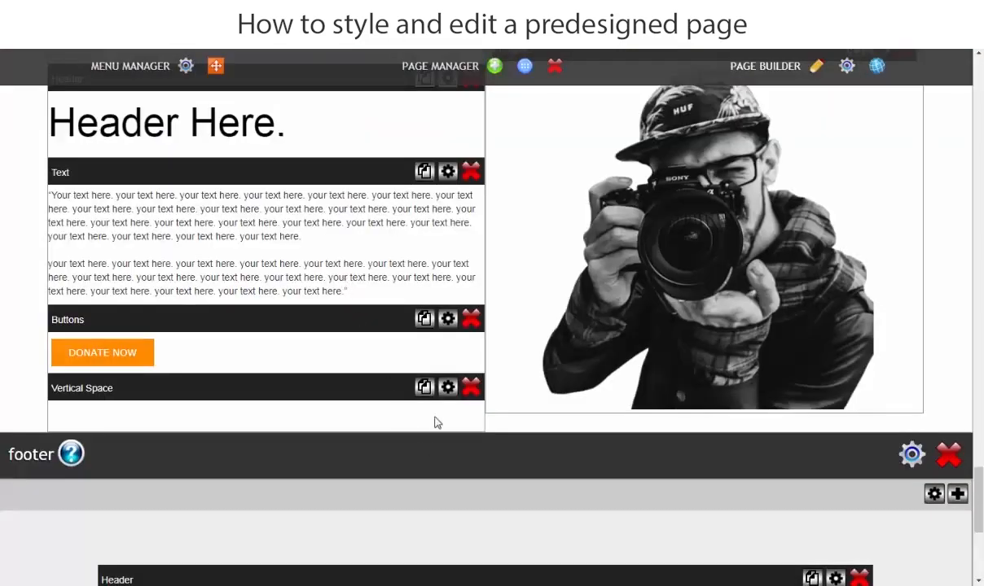
Set the duplicated vertical space at the end of row_6's text column to 40 px.
left_click(448, 389)
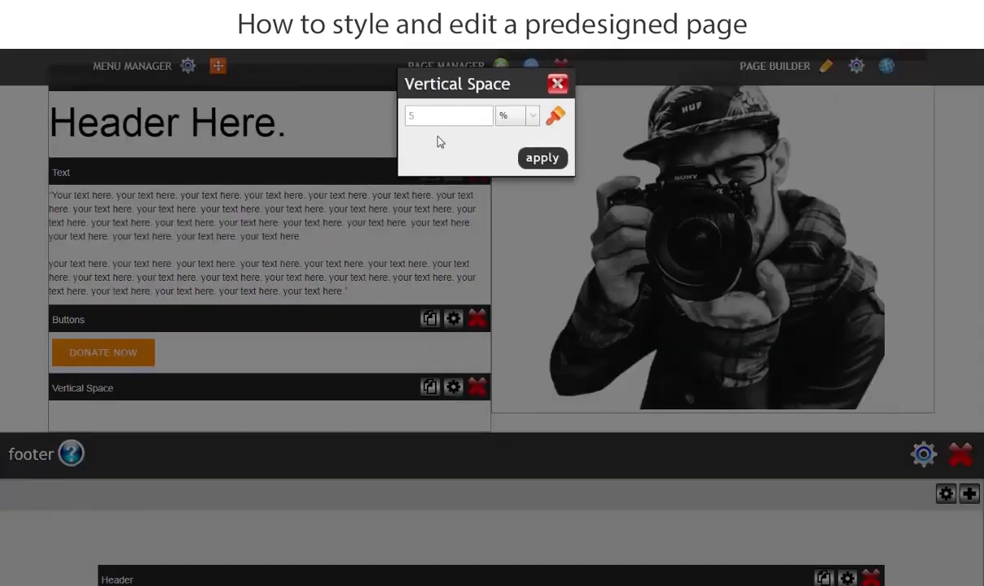
left_click_drag(425, 116, 389, 118)
type("40")
left_click(534, 118)
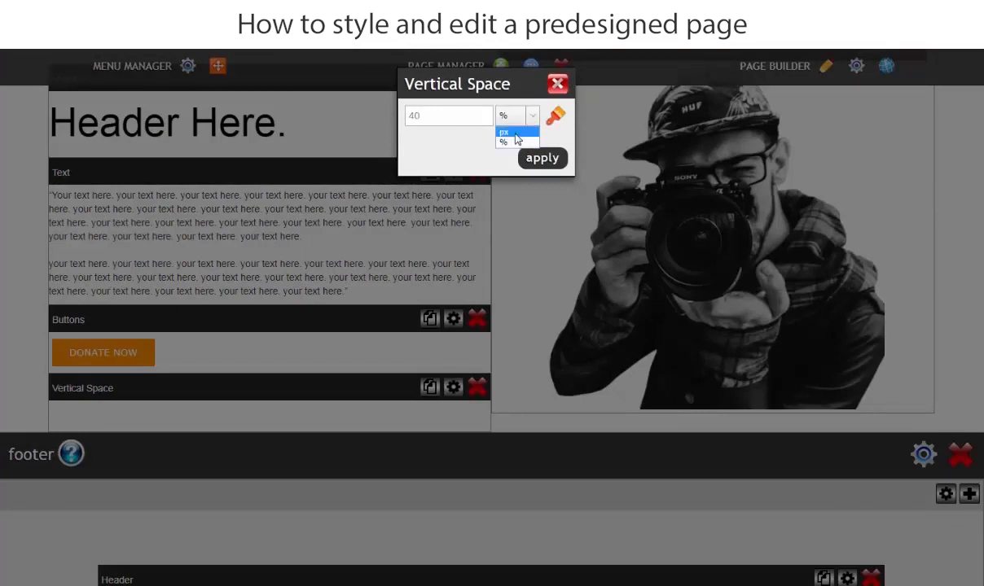
left_click(517, 135)
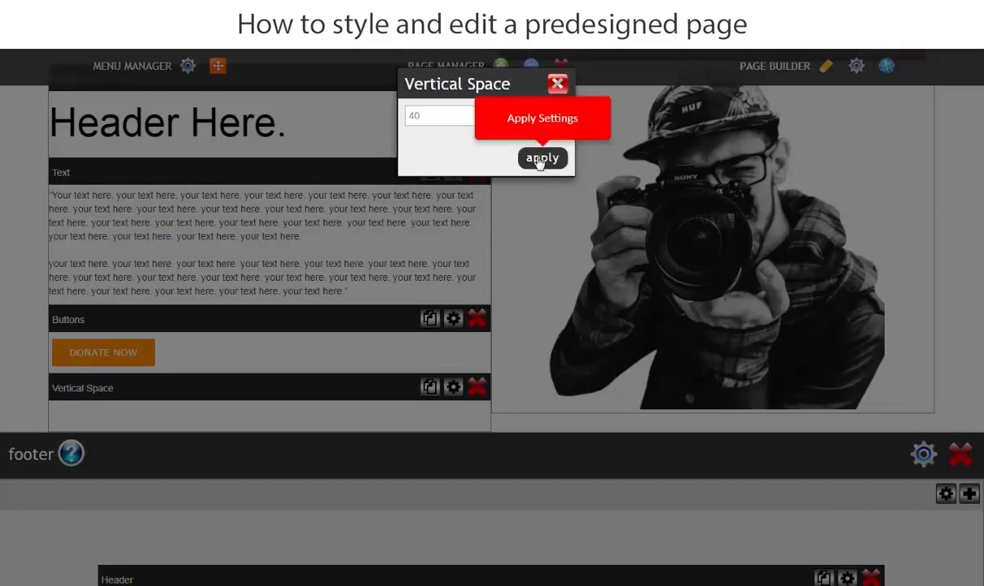
left_click(539, 159)
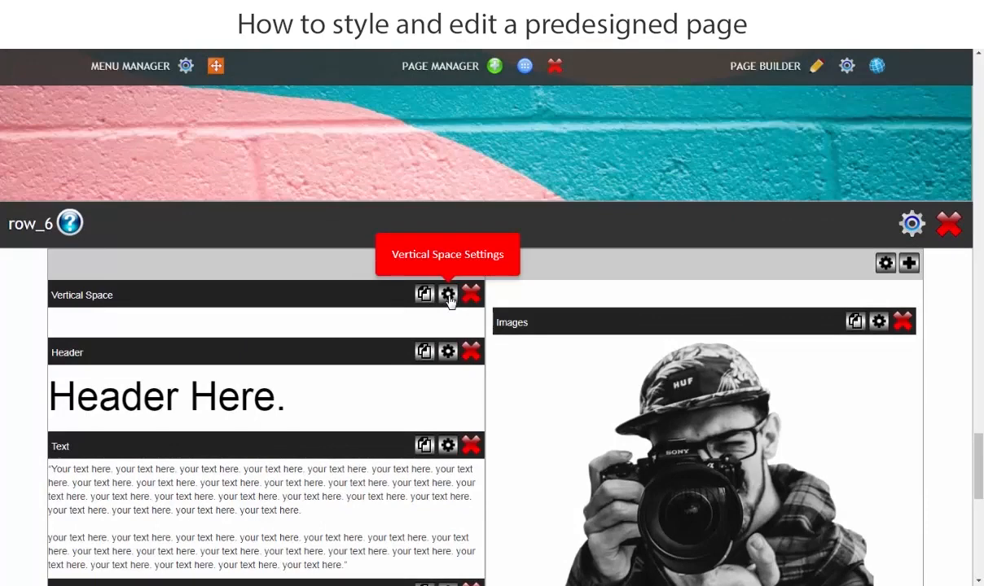
Change the unit of the vertical space above row_6's header to px.
left_click(449, 296)
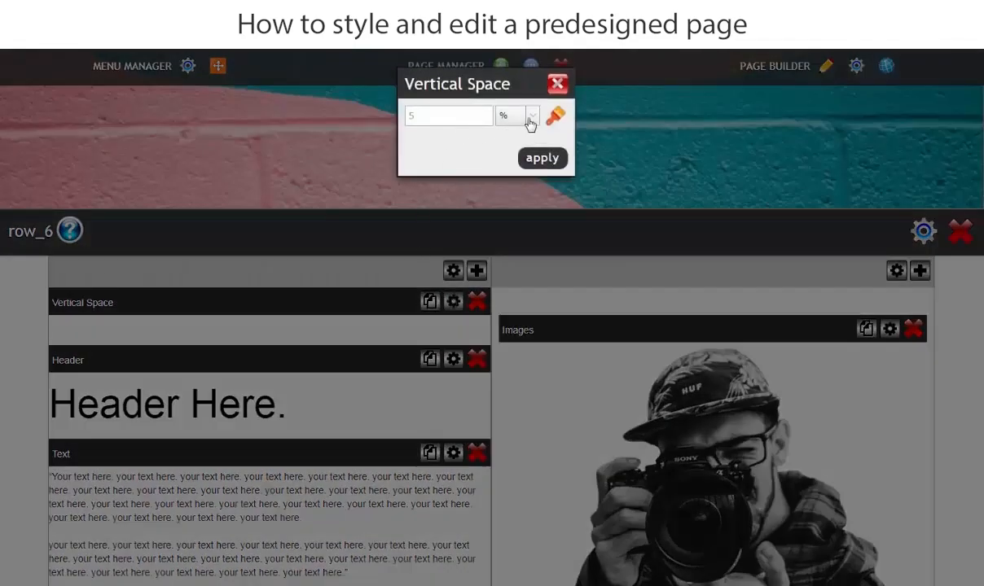
left_click(529, 122)
left_click(503, 134)
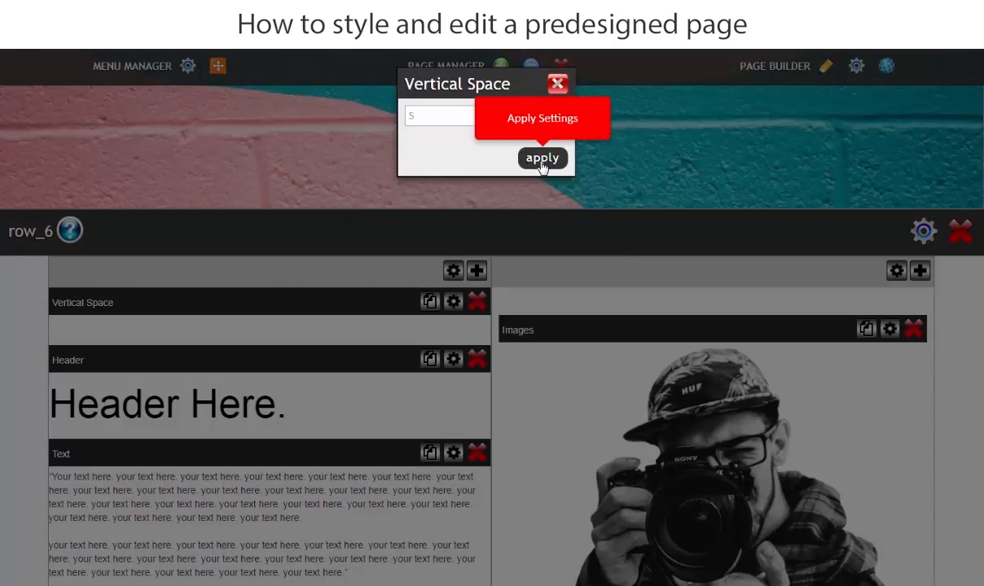
left_click(543, 158)
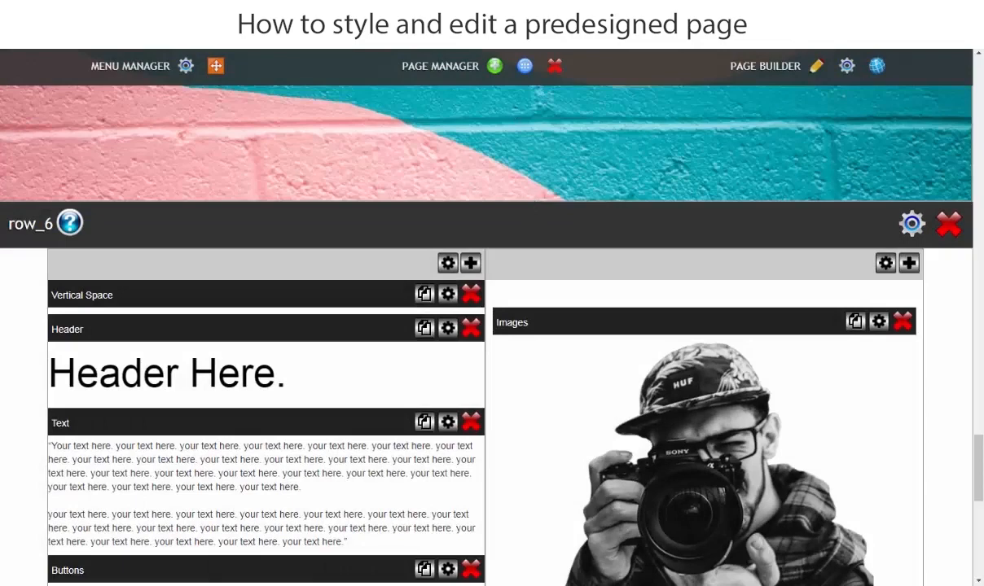
Delete the "DONATE NOW" button from row_6.
scroll(275, 301, "down", 3)
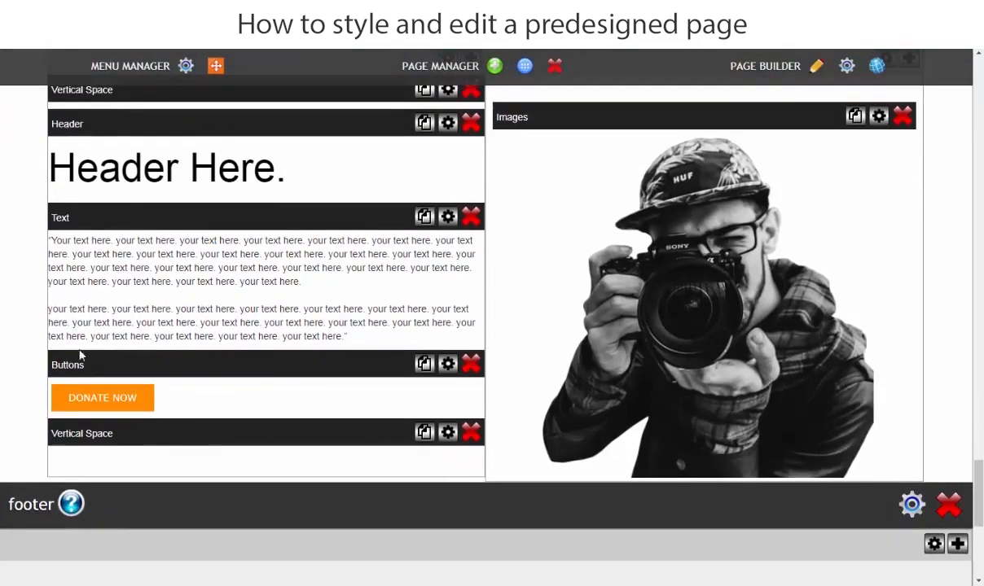
left_click(474, 365)
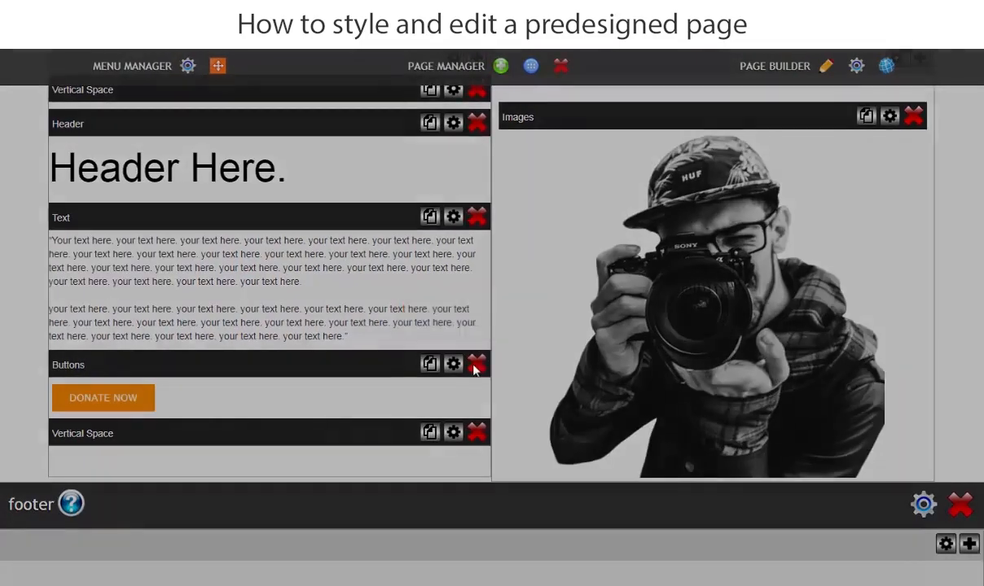
left_click(570, 154)
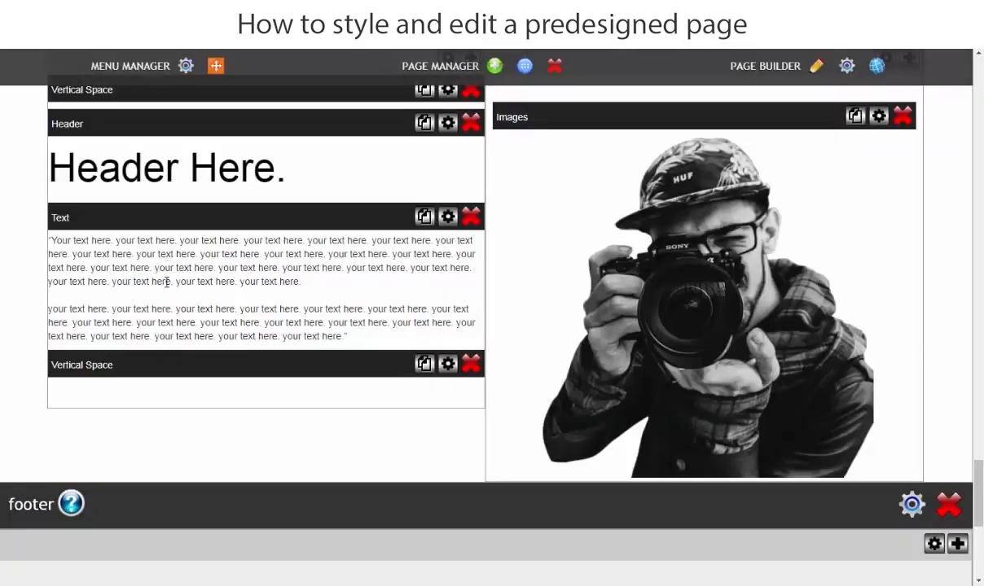
Set row_6's top and bottom padding to 30 px, save the layout settings and close them.
scroll(166, 281, "up", 3)
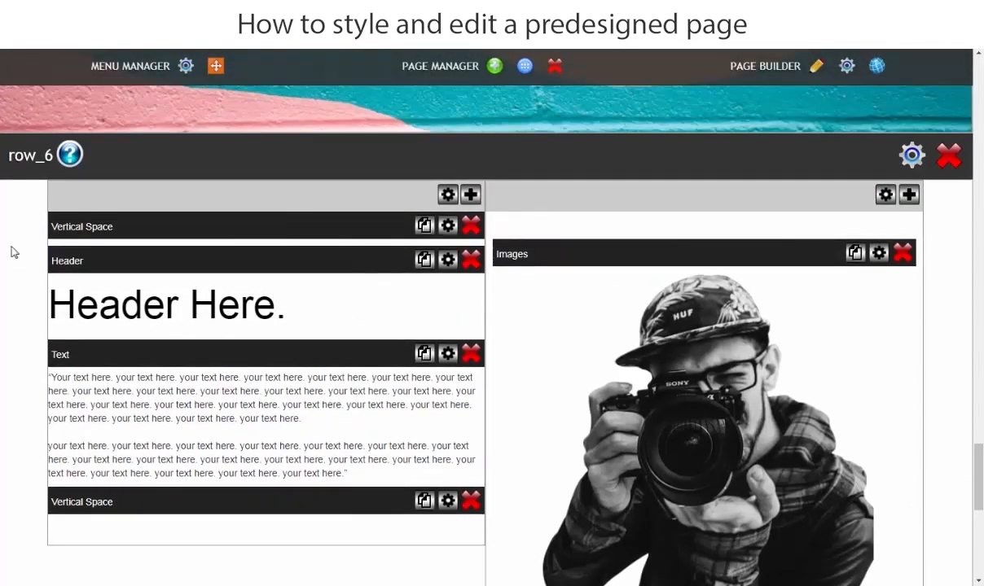
left_click(912, 156)
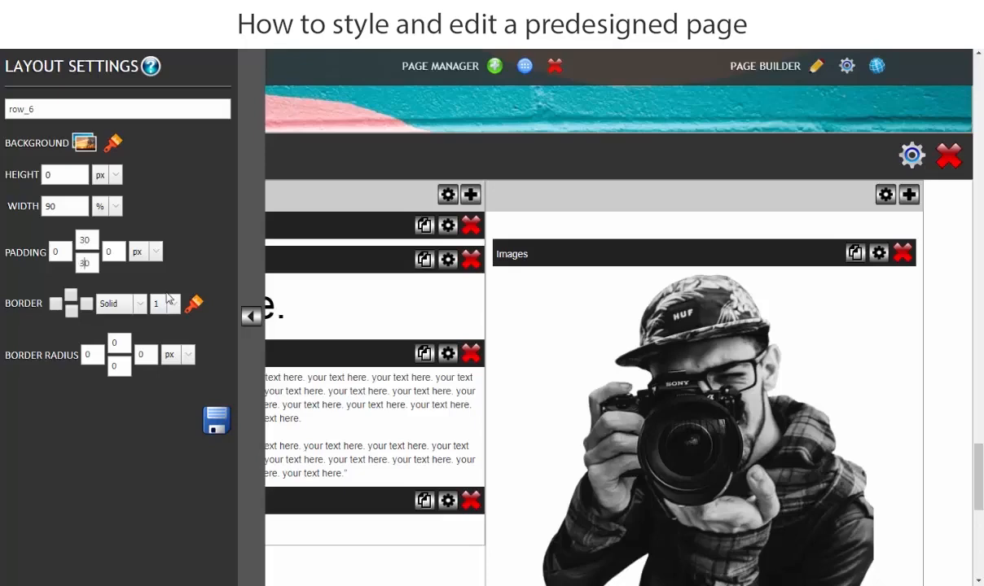
left_click(216, 419)
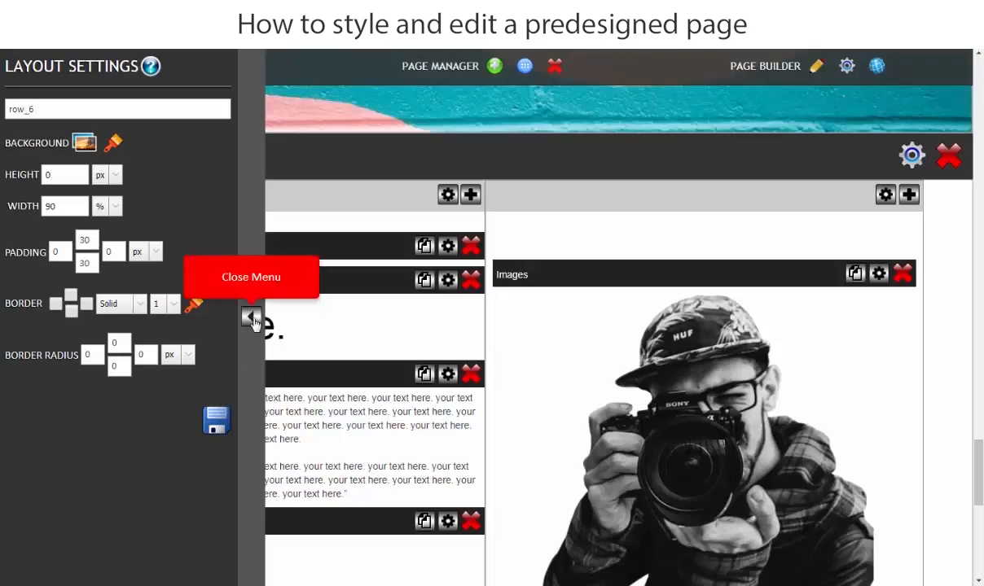
left_click(250, 317)
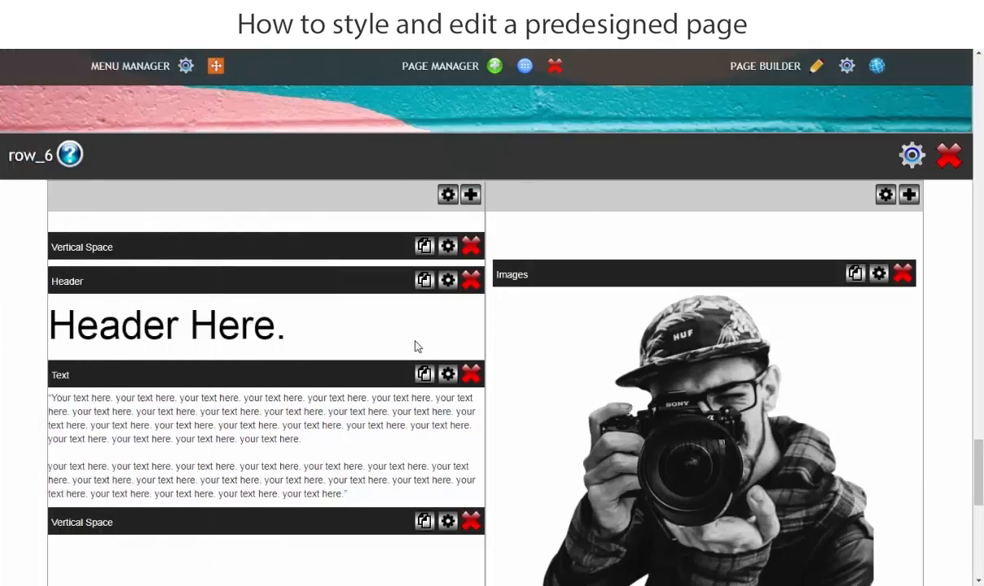
Switch to the Word document and copy the "Build Your Website" heading, then return to the page builder.
scroll(252, 321, "down", 1)
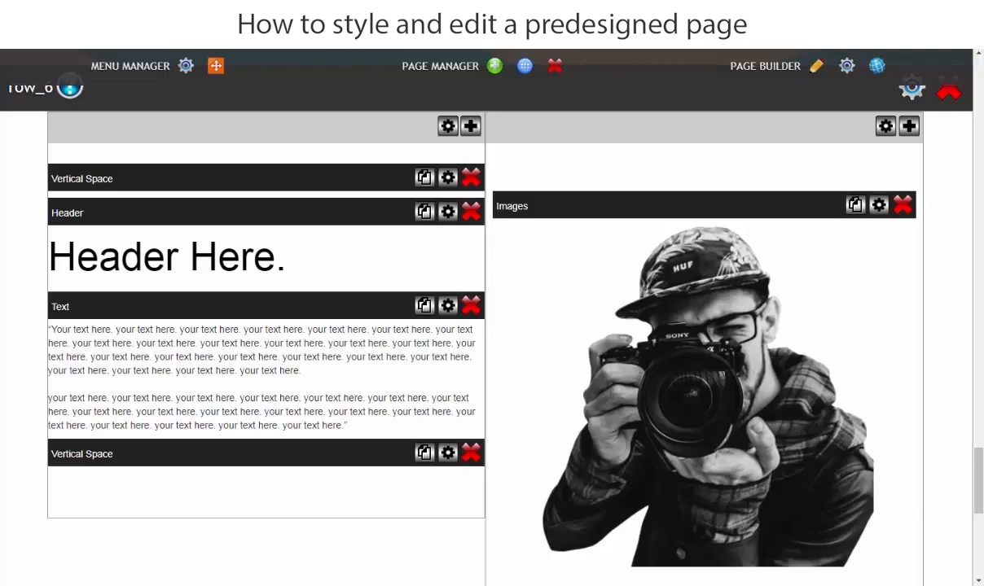
left_click(456, 584)
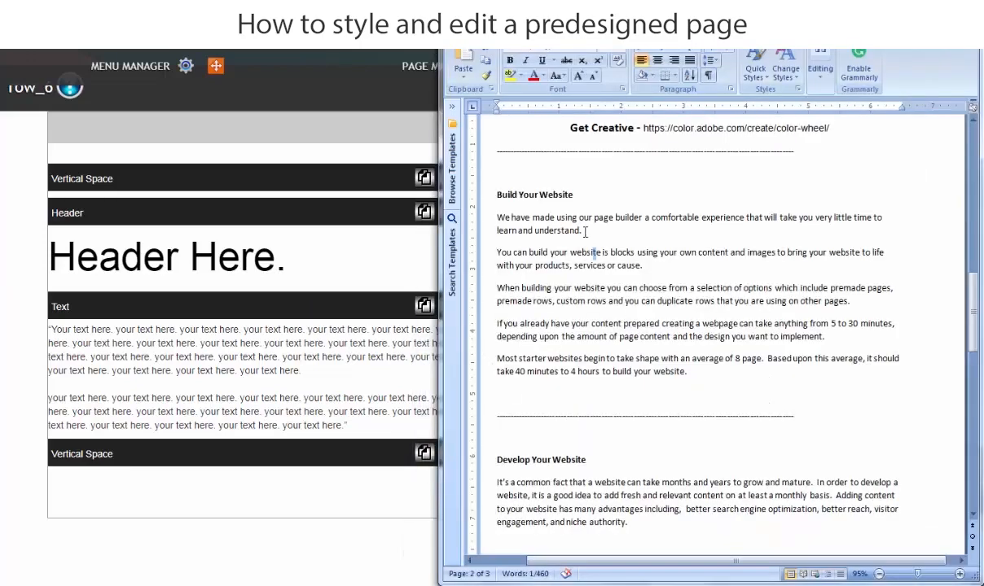
left_click_drag(580, 196, 499, 196)
right_click(506, 194)
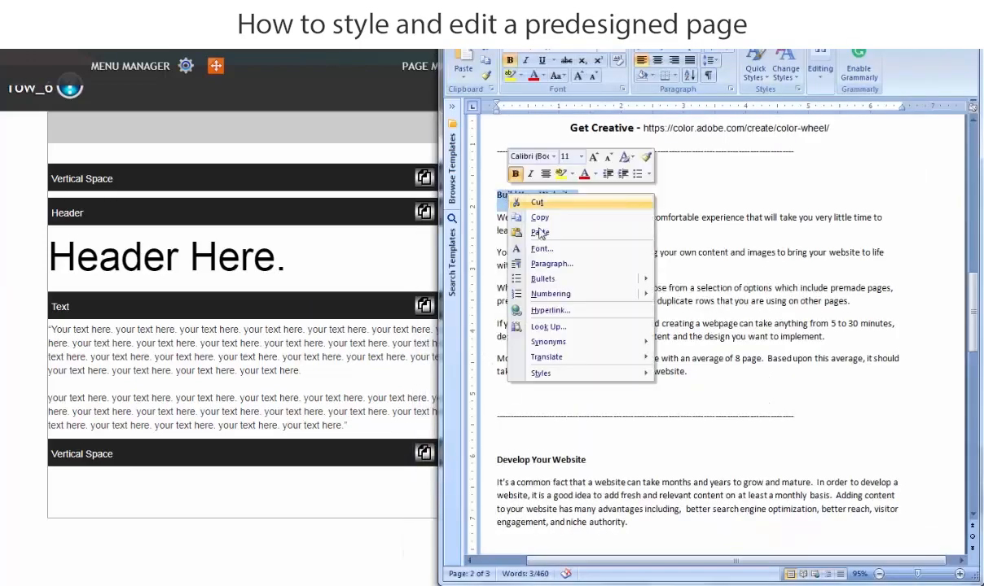
left_click(547, 220)
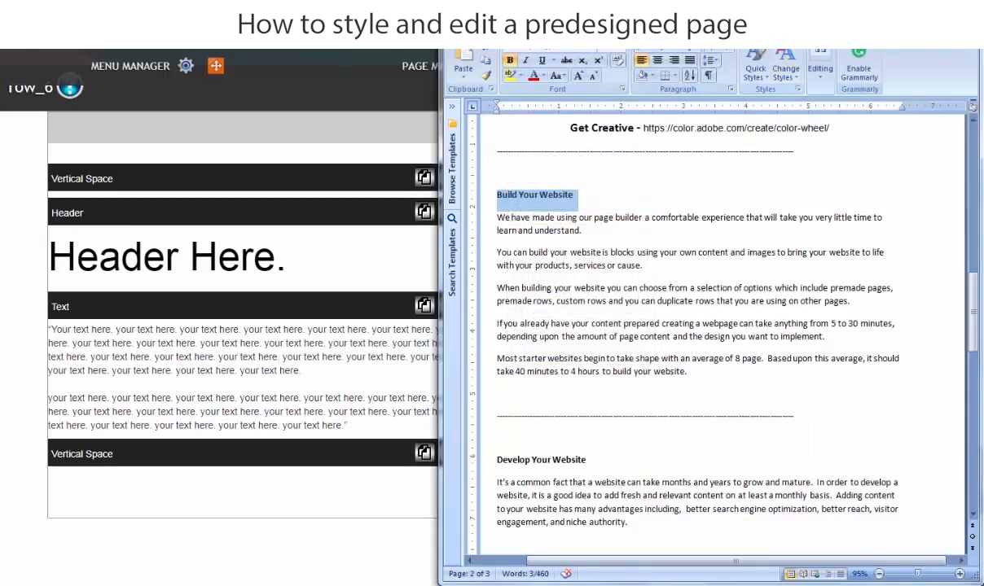
left_click(906, 5)
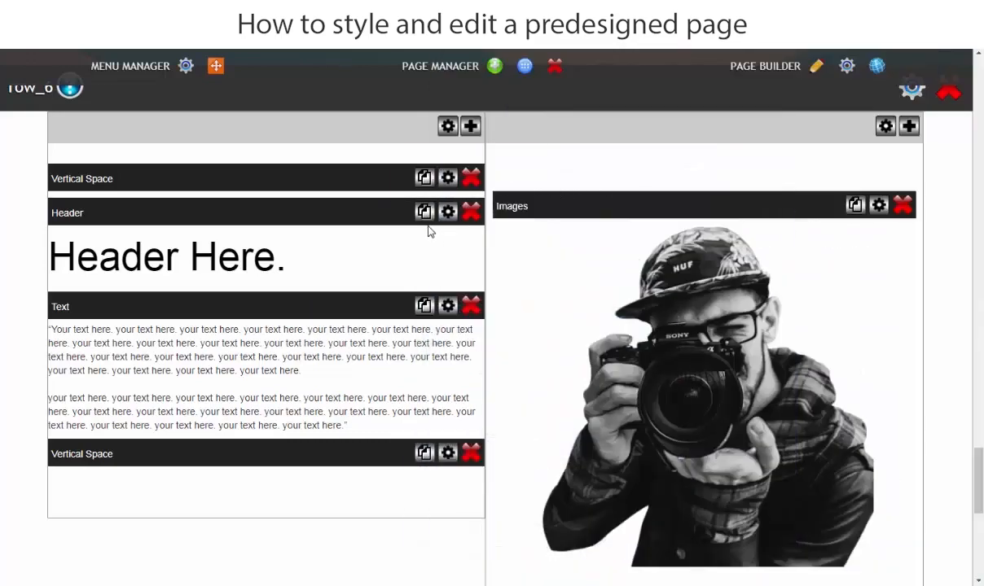
Replace "Header Here." in the source code of row_6's header with the copied "Build Your Website" and save the header.
left_click(305, 260)
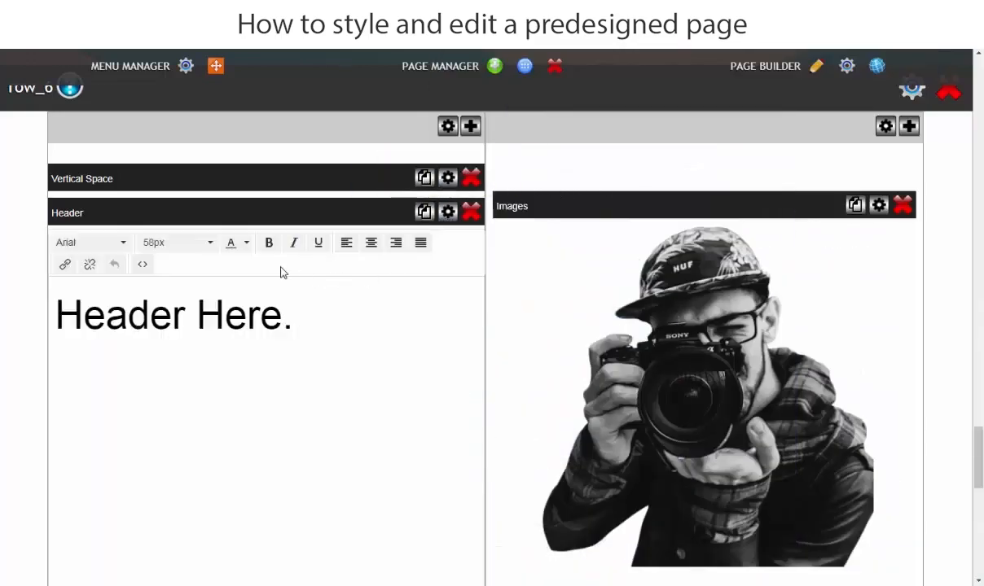
left_click(149, 268)
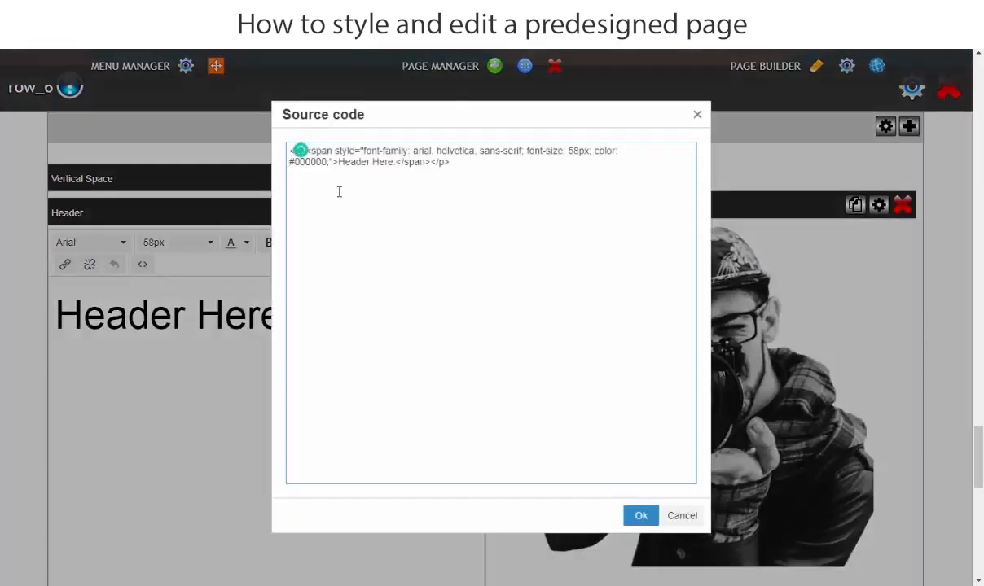
double_click(384, 162)
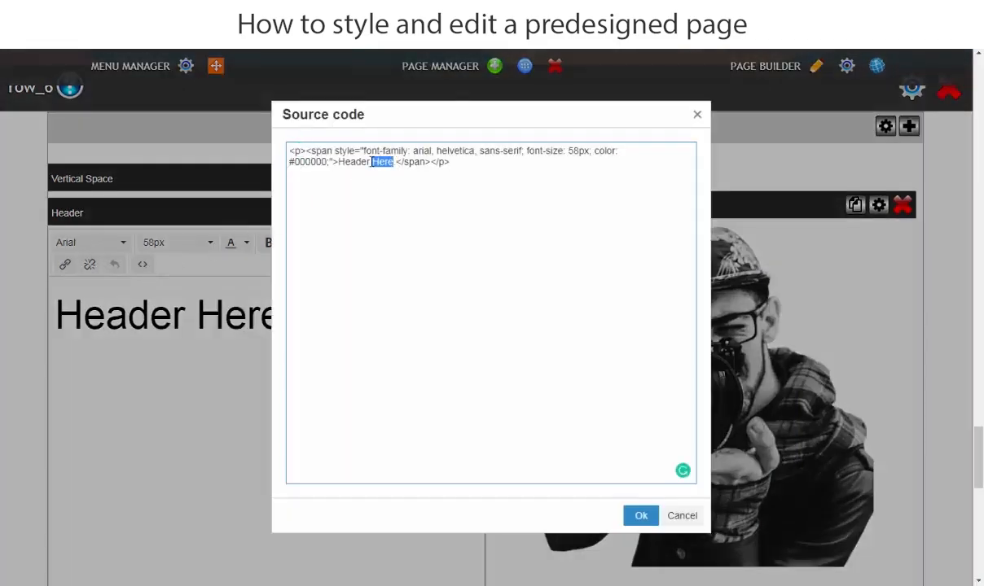
left_click(400, 162)
left_click_drag(397, 162, 347, 162)
right_click(319, 150)
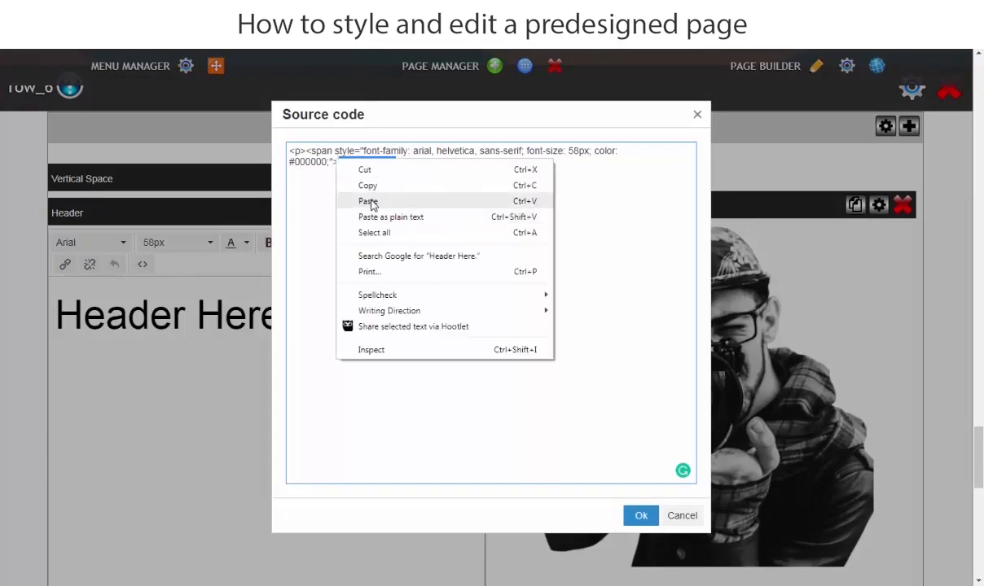
left_click(372, 200)
left_click(640, 517)
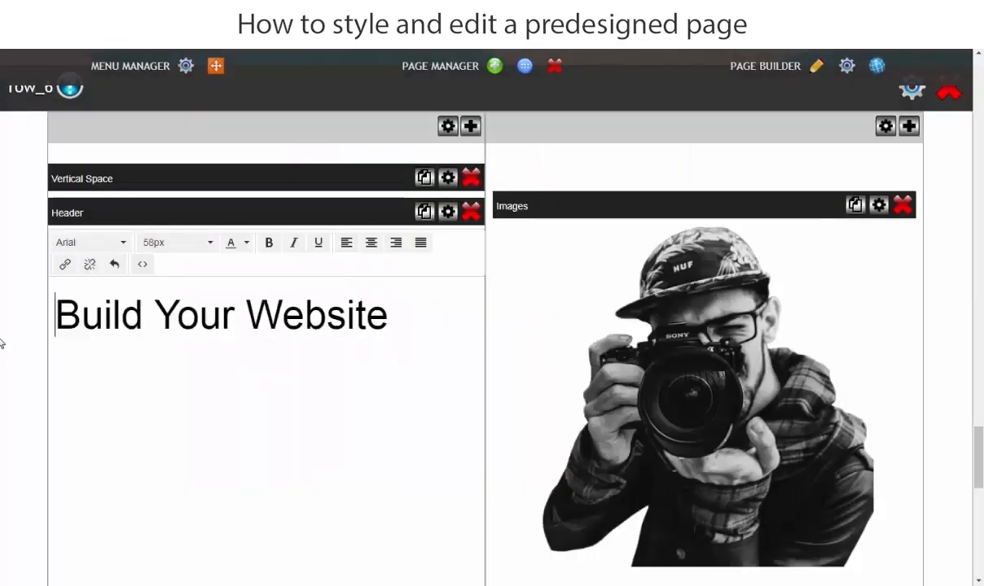
left_click(572, 155)
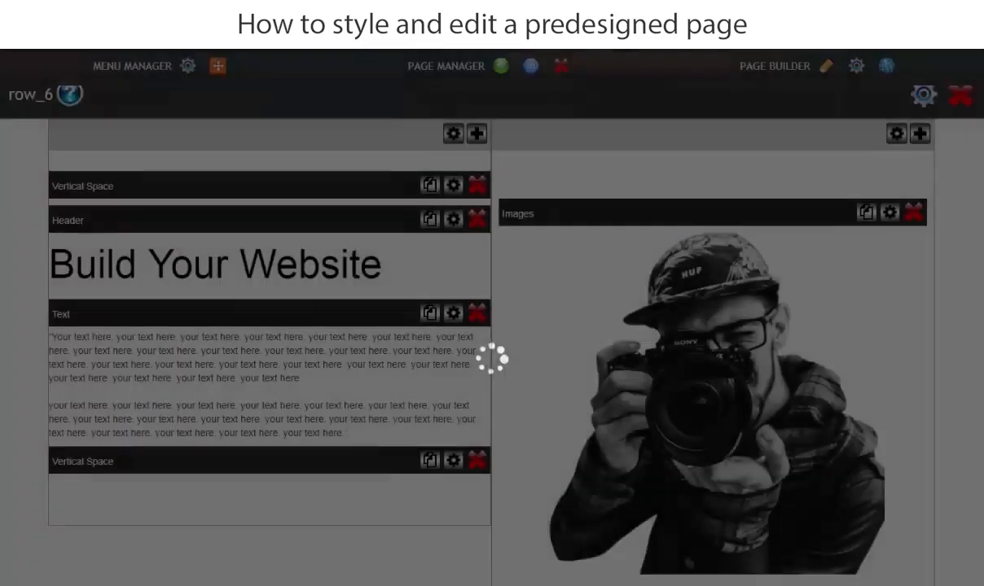
Copy the five paragraphs below the "Build Your Website" heading in the Word document and return to the page builder.
key("alt+Tab")
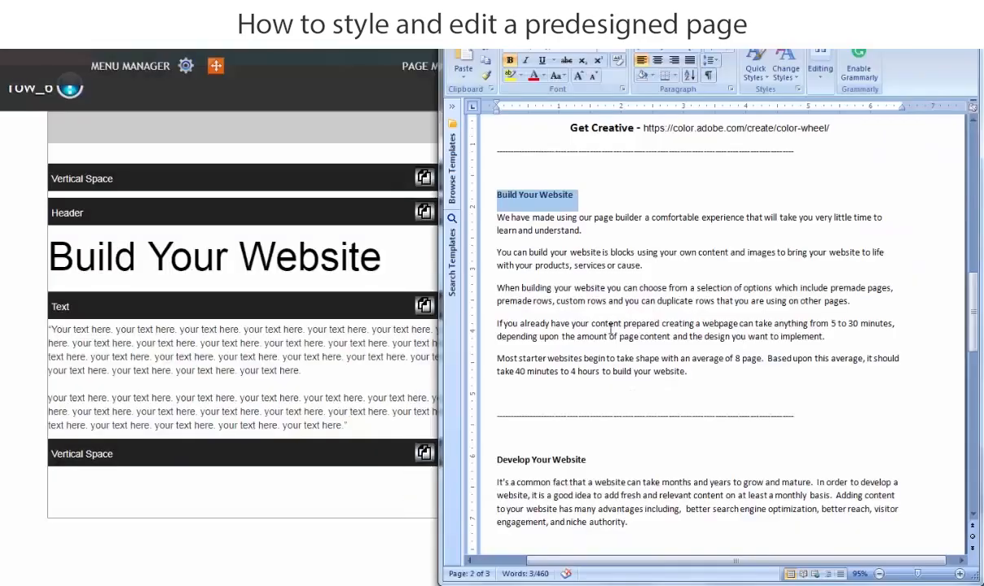
left_click_drag(468, 213, 733, 381)
right_click(602, 334)
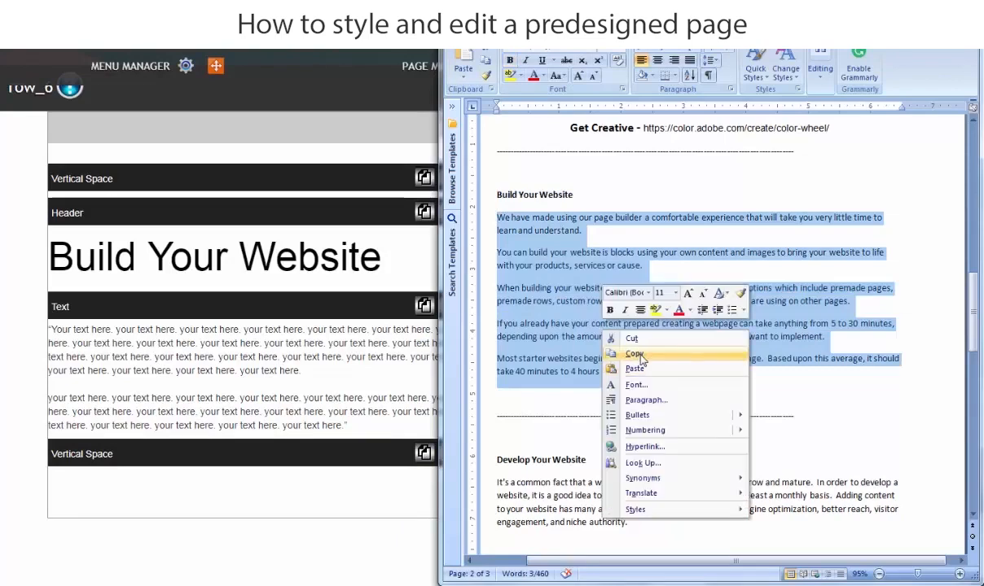
left_click(635, 354)
left_click(2, 369)
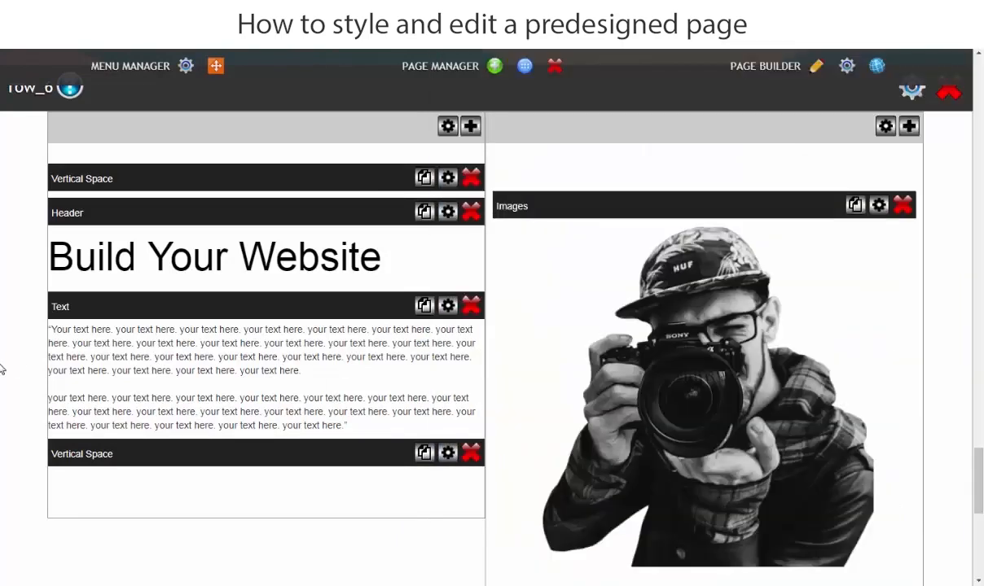
Replace all the placeholder text in row_6's text element with the copied paragraphs.
left_click(137, 343)
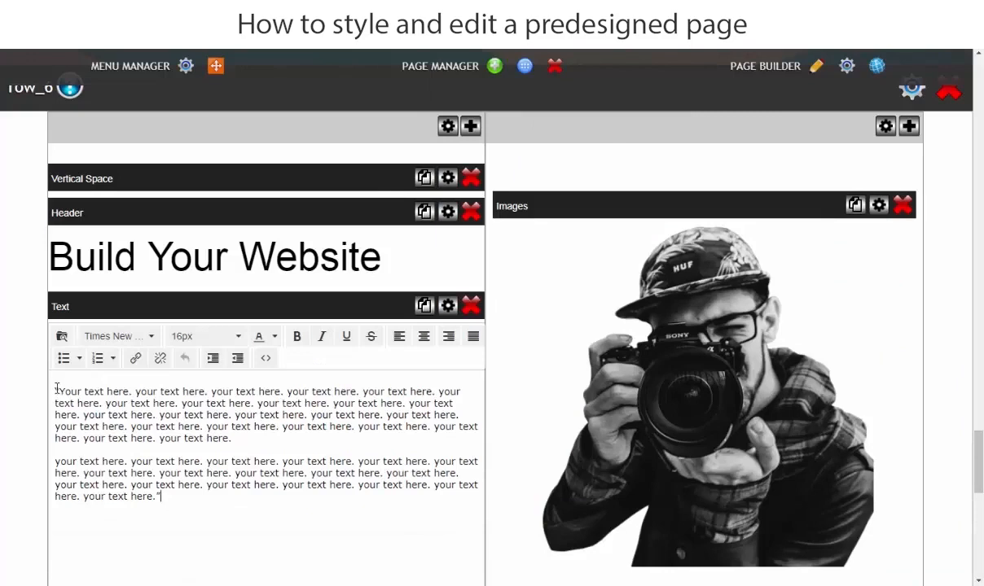
left_click_drag(55, 389, 261, 503)
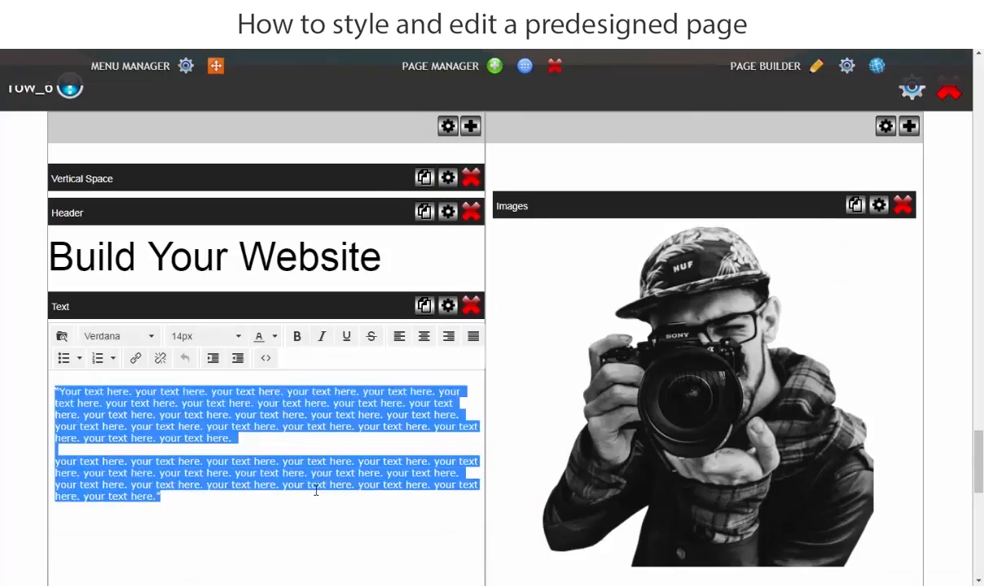
key("ctrl+v")
Insert an empty line between each of the five paragraphs in row_6's text element and save the text.
scroll(242, 400, "down", 1)
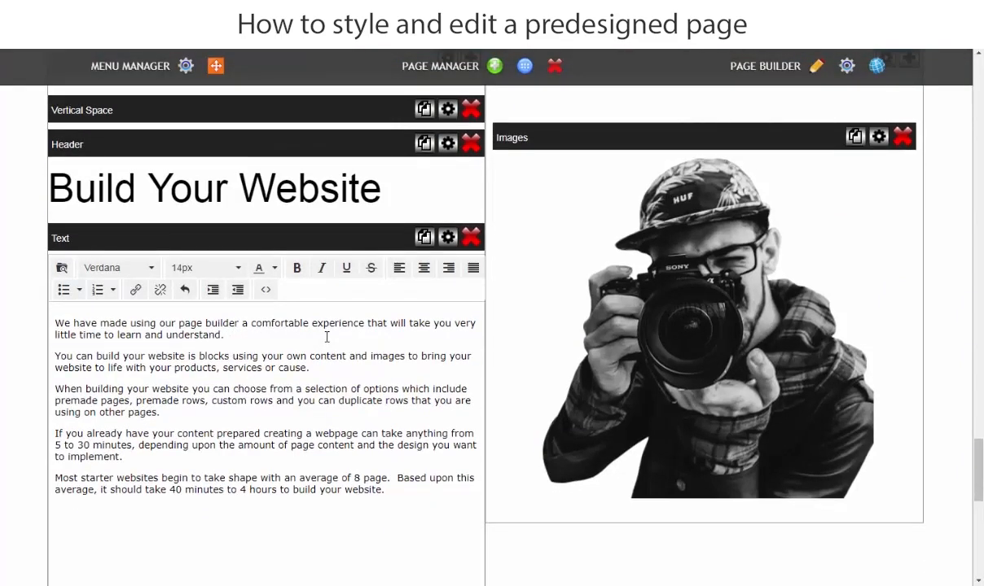
key("Return")
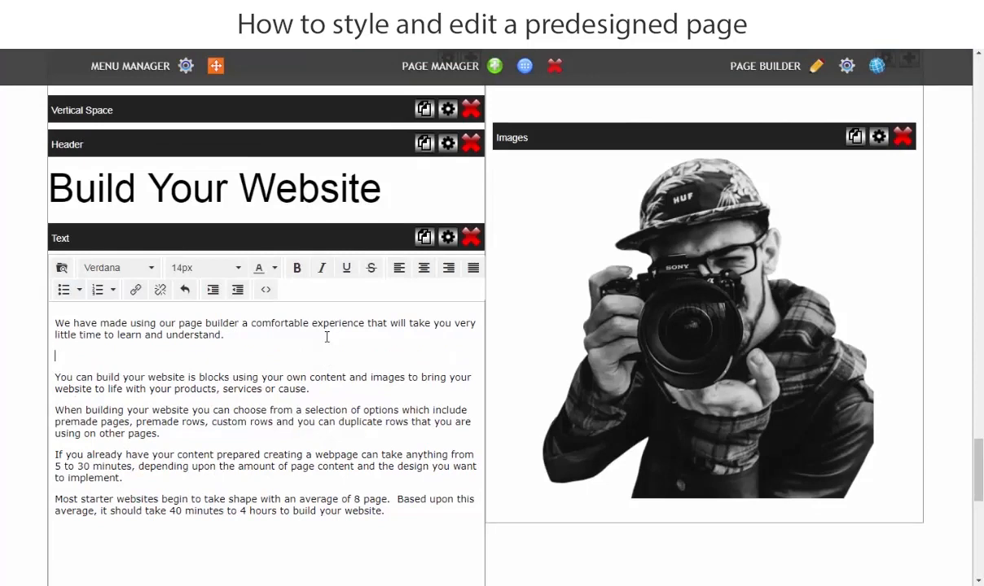
left_click(332, 391)
key("Return")
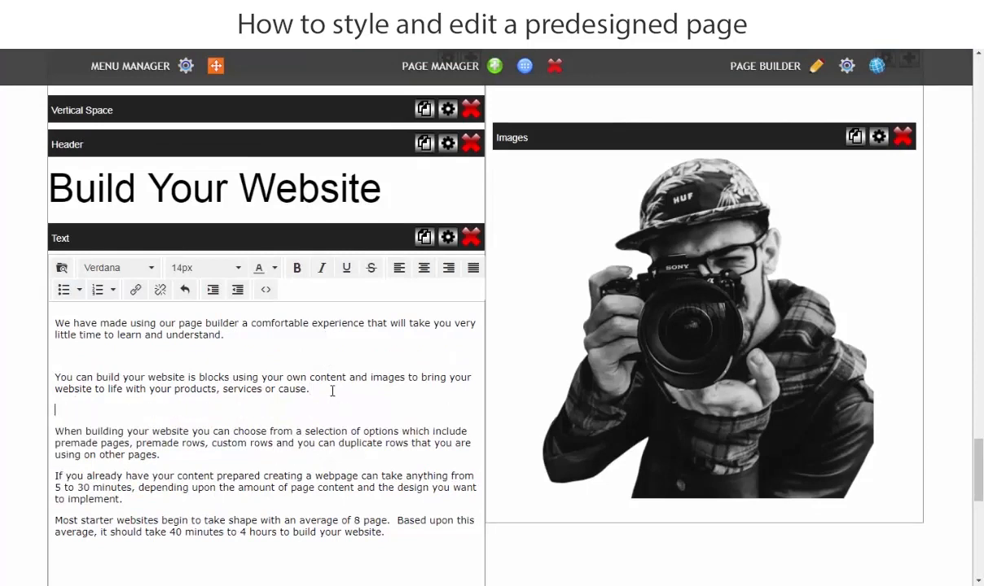
left_click(188, 460)
key("Return")
scroll(171, 466, "down", 1)
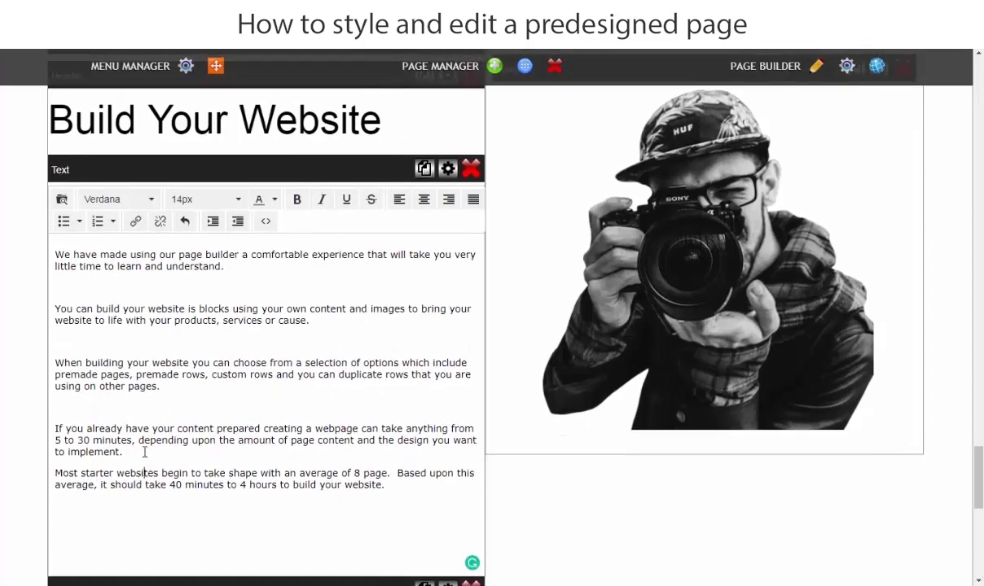
left_click(146, 456)
key("Return")
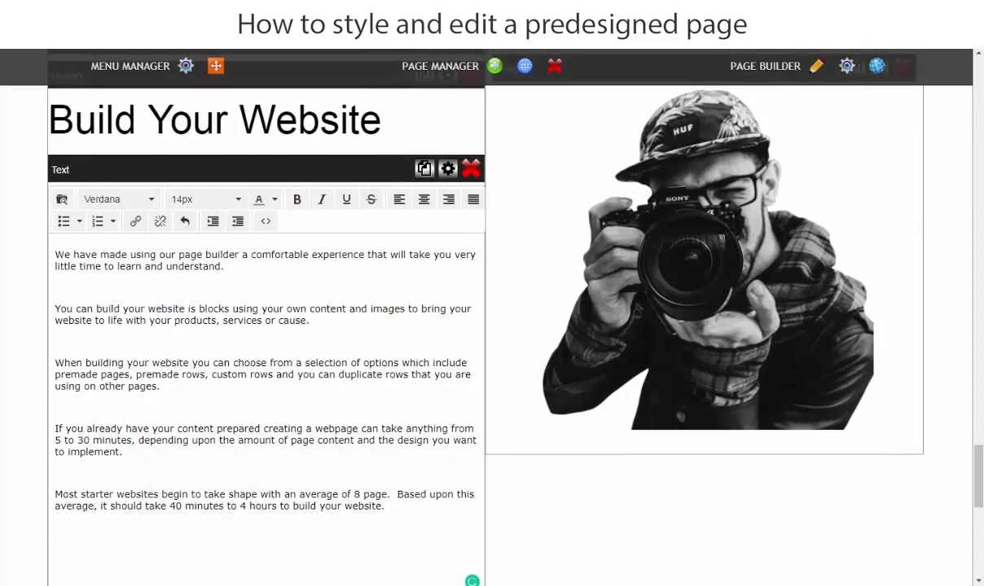
left_click(26, 303)
left_click(572, 153)
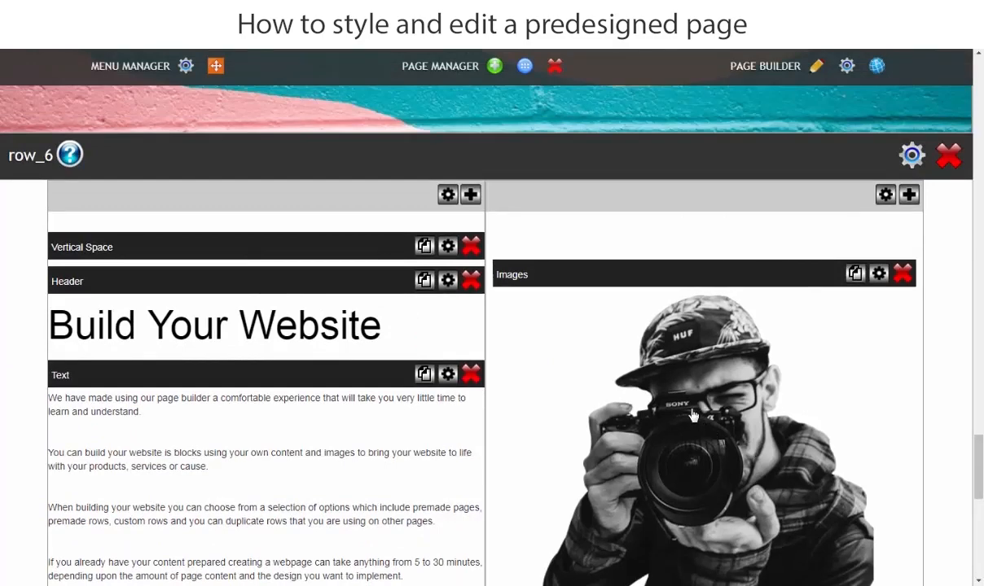
Upload the "Build you Website" picture from the 1.Home folder and insert it in place of row_6's photographer image.
left_click(650, 382)
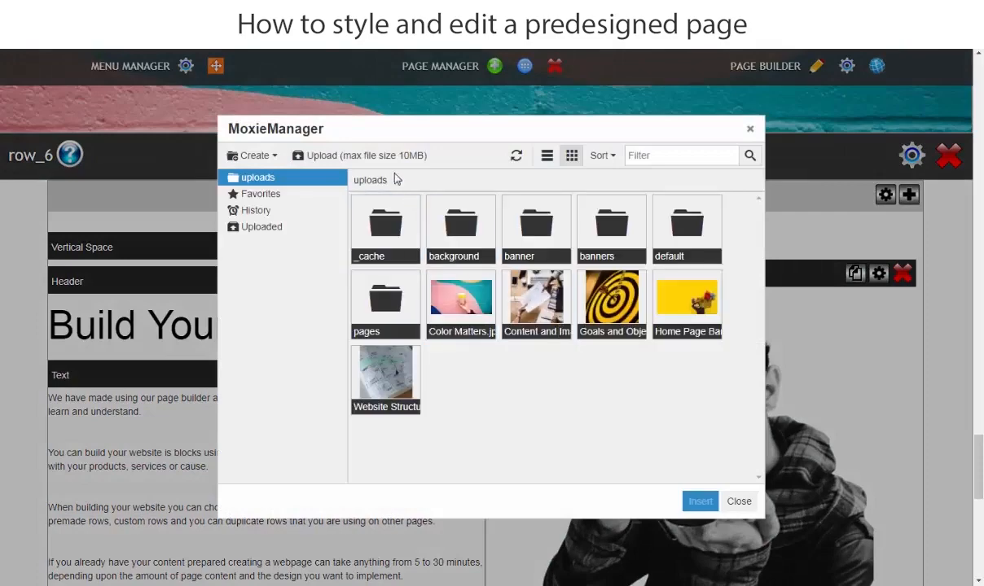
left_click(349, 161)
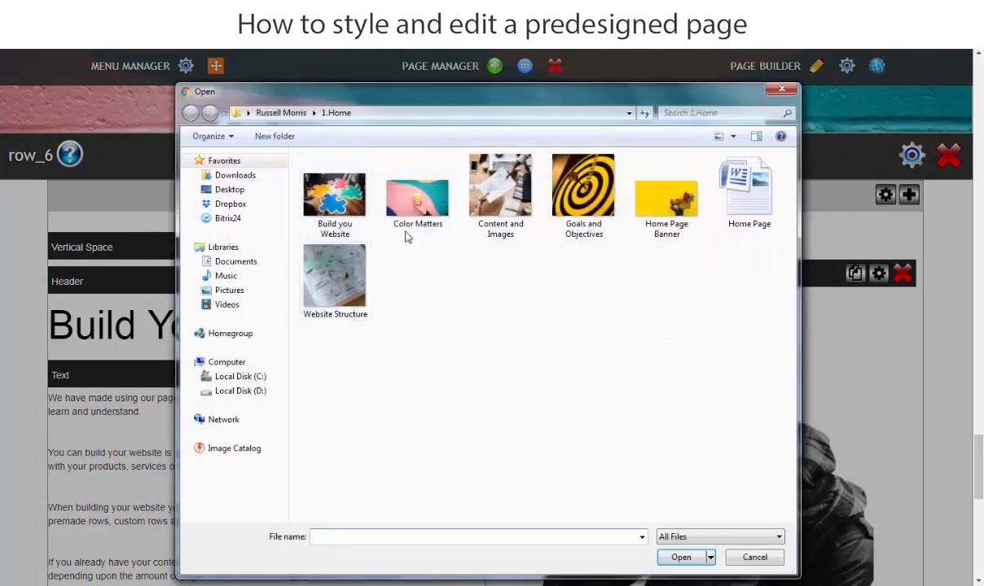
left_click(348, 230)
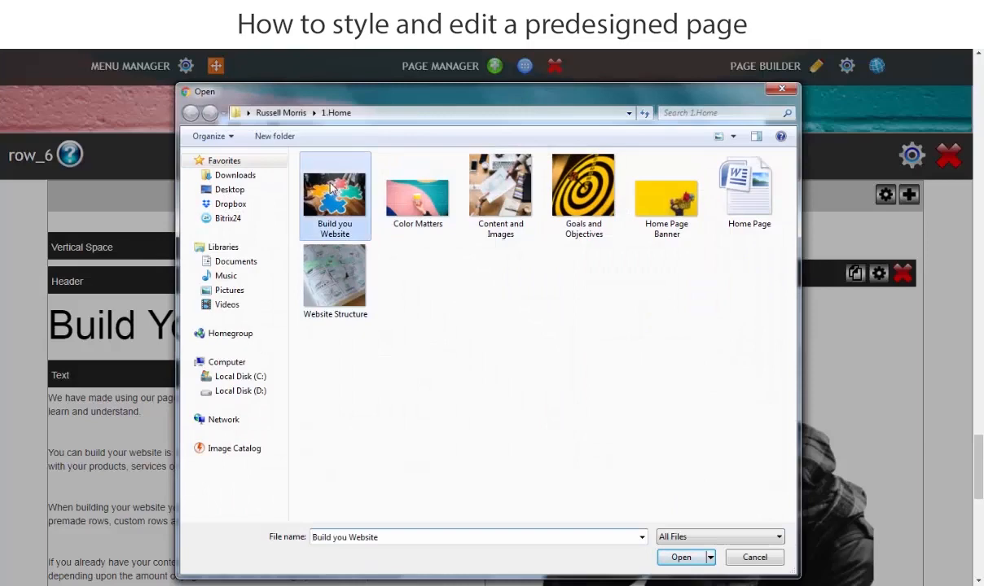
left_click(679, 558)
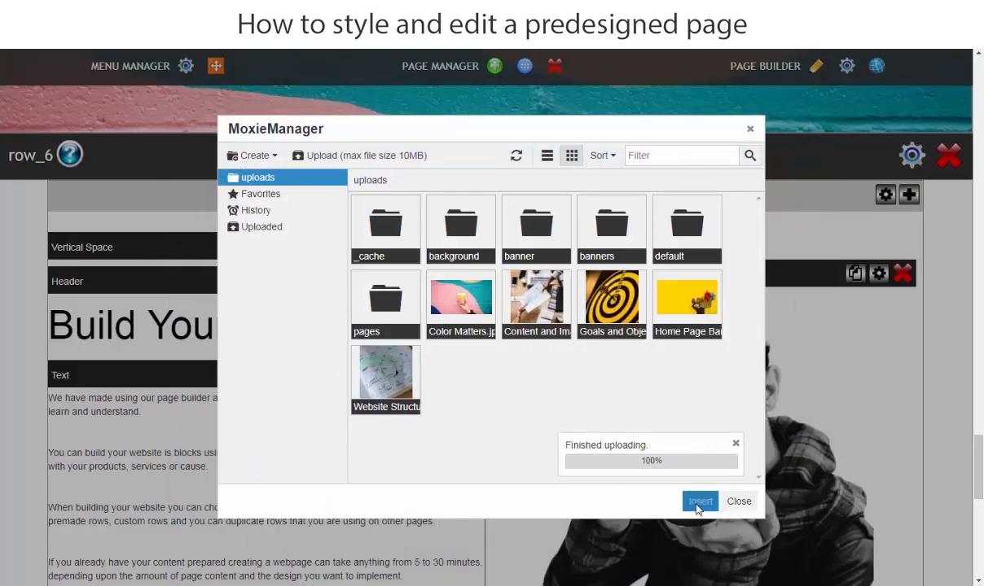
left_click(698, 561)
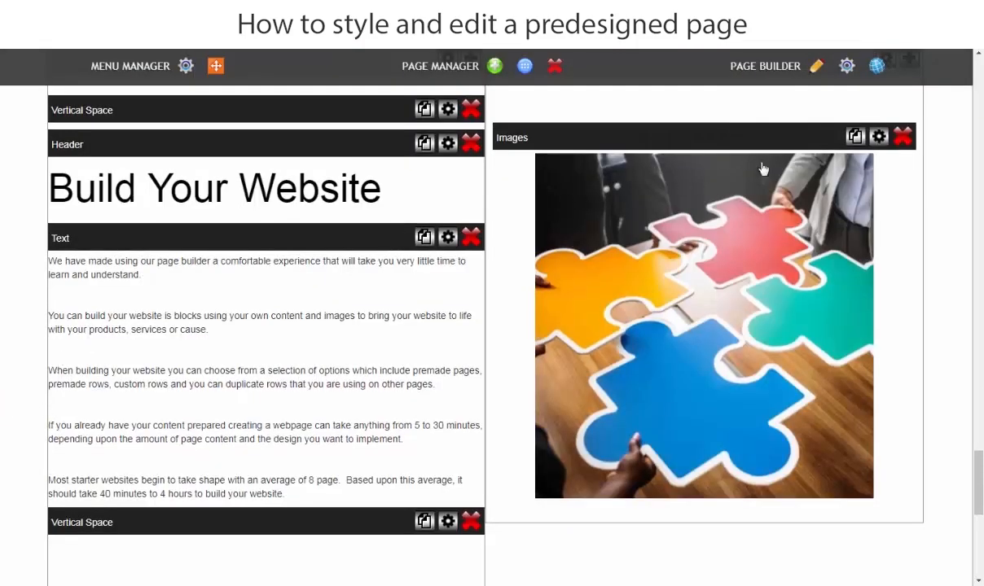
Set the width of row_6's puzzle image to 90% and its height to 65%, and apply the settings.
left_click(878, 137)
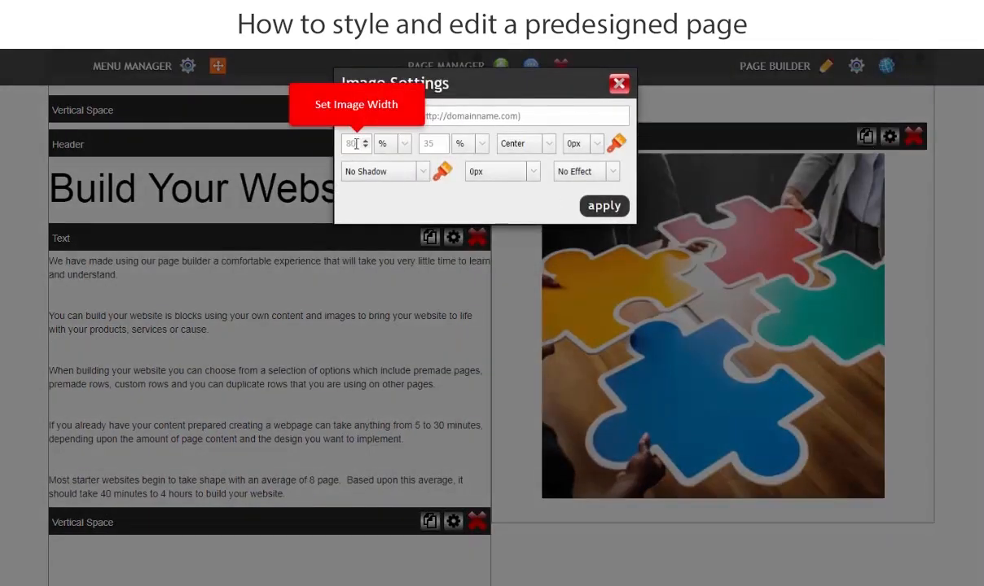
left_click_drag(358, 144, 334, 146)
type("90")
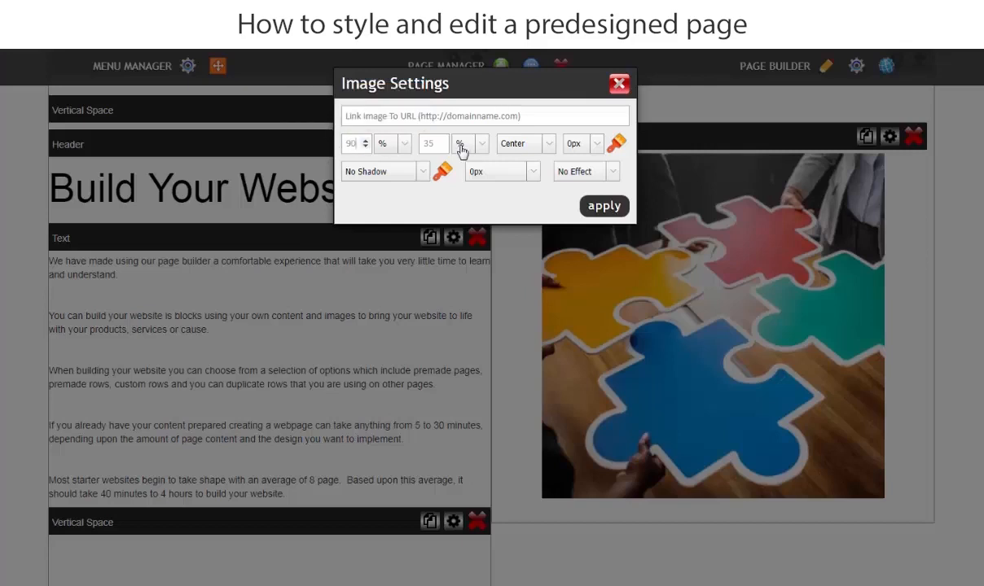
double_click(437, 140)
type("65")
left_click(602, 206)
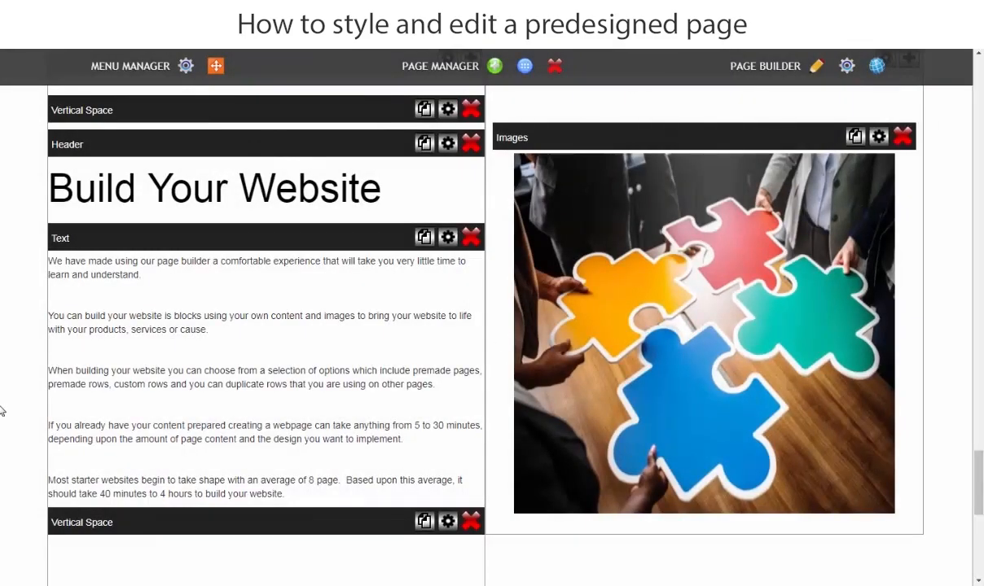
Round the corners of row_6's puzzle image with a 16px radius, apply the setting and check the row on the live page.
scroll(2, 407, "down", 3)
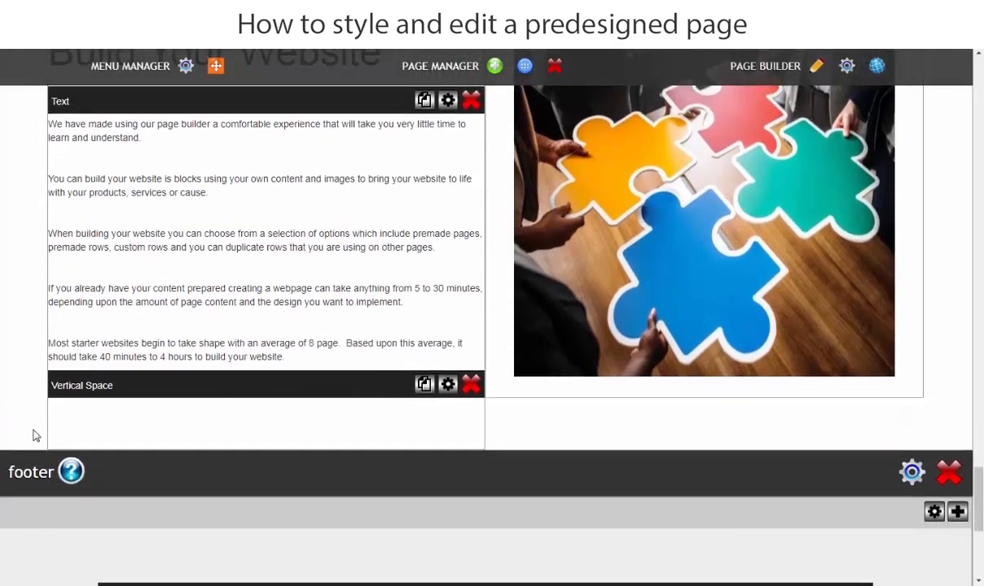
scroll(16, 419, "up", 3)
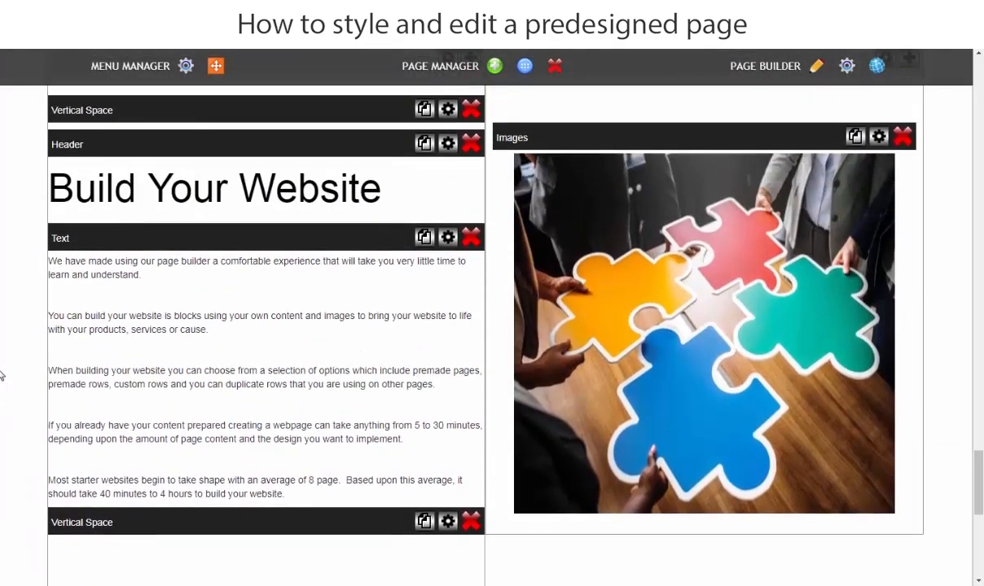
left_click(882, 138)
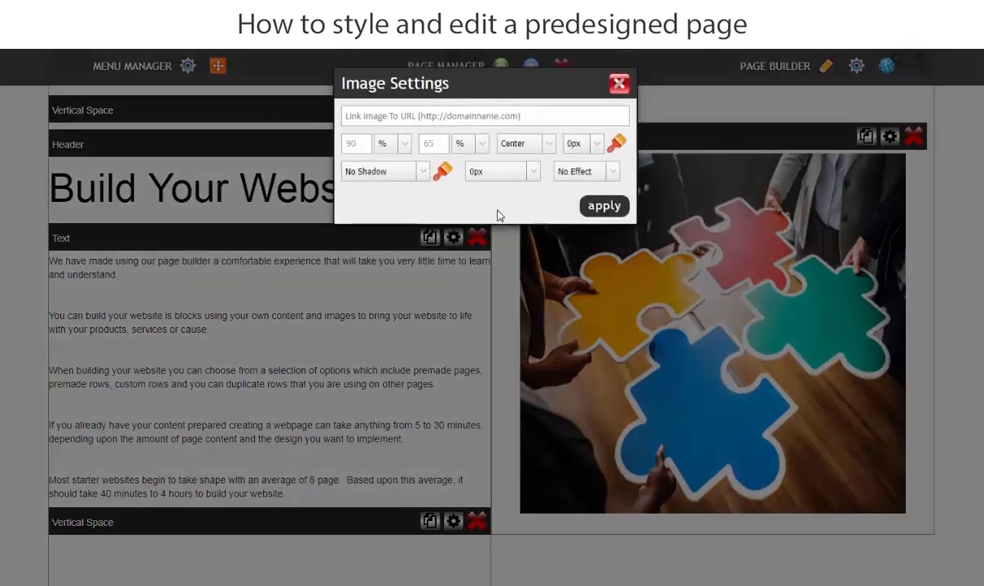
left_click(501, 171)
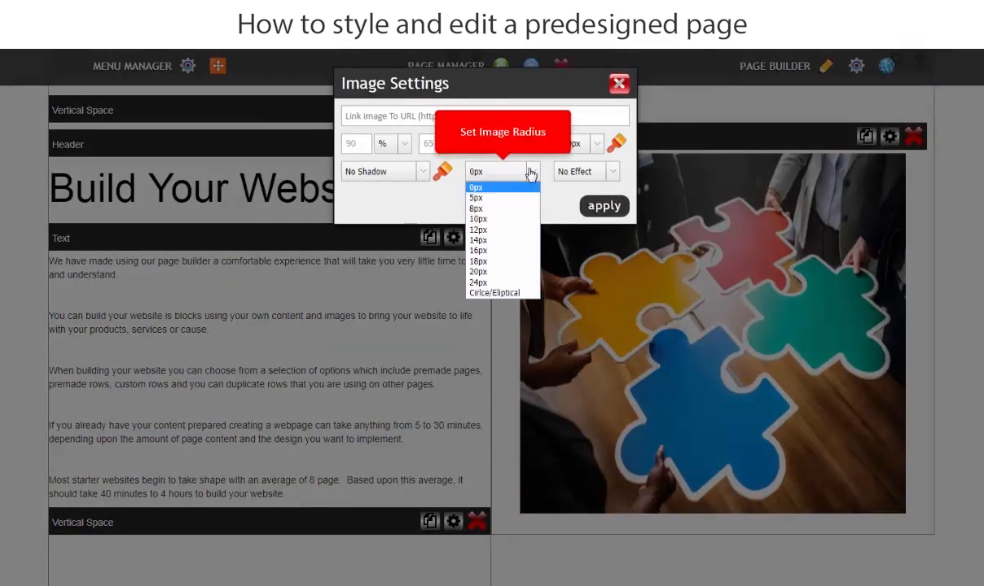
left_click(494, 252)
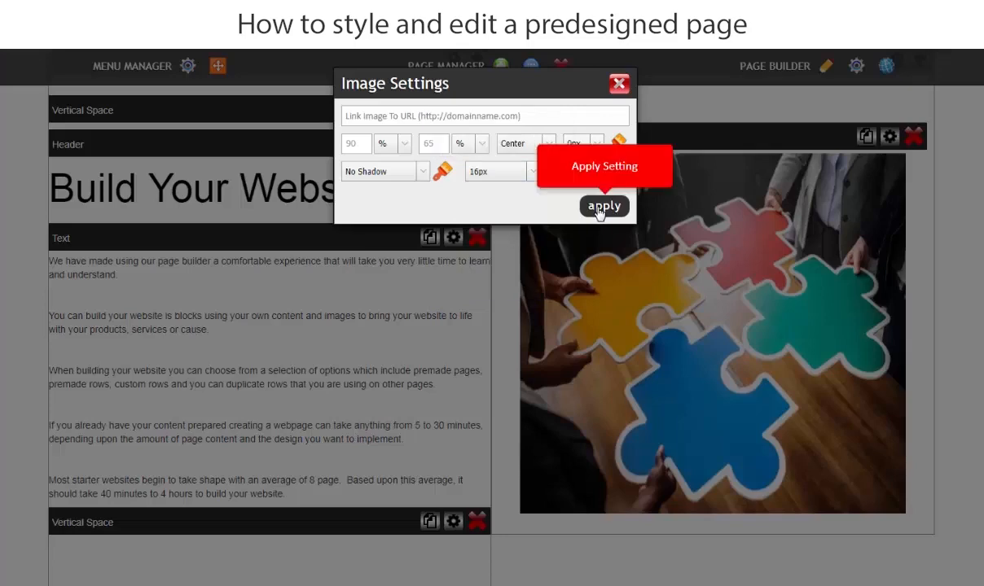
left_click(600, 207)
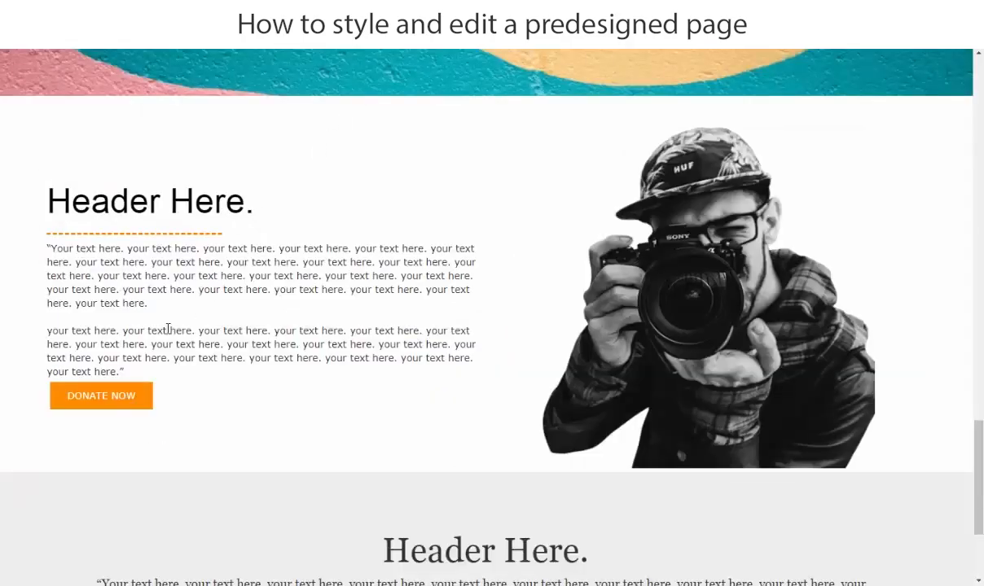
scroll(70, 110, "up", 3)
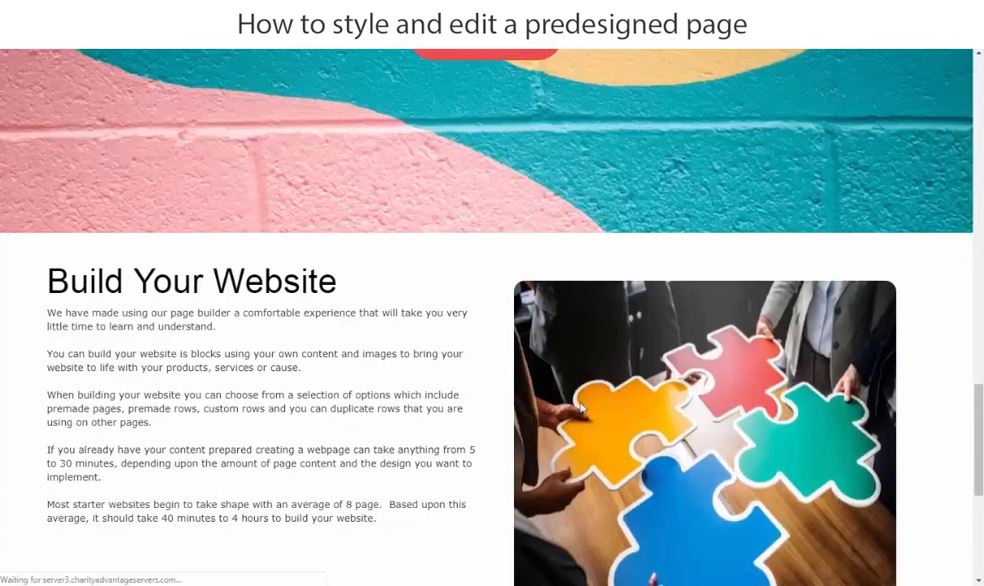
scroll(481, 406, "down", 5)
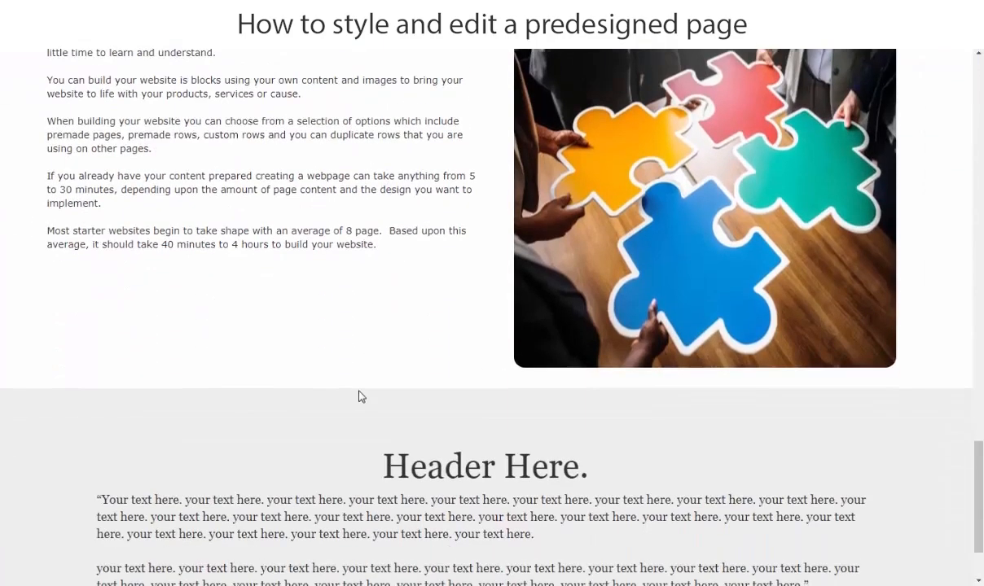
scroll(426, 410, "up", 4)
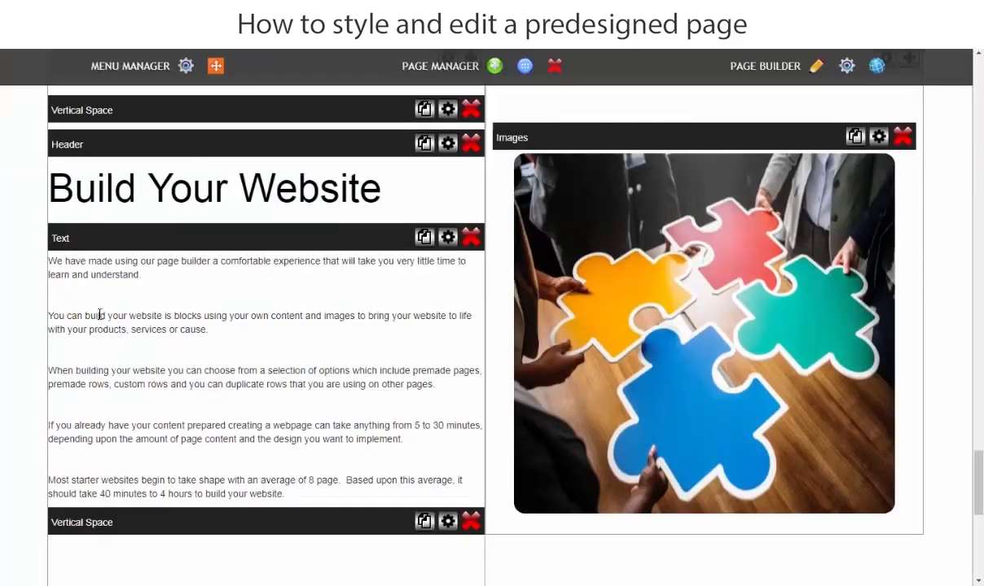
Format all five paragraphs in row_6's text element as 18px Arial and save the change.
left_click(86, 285)
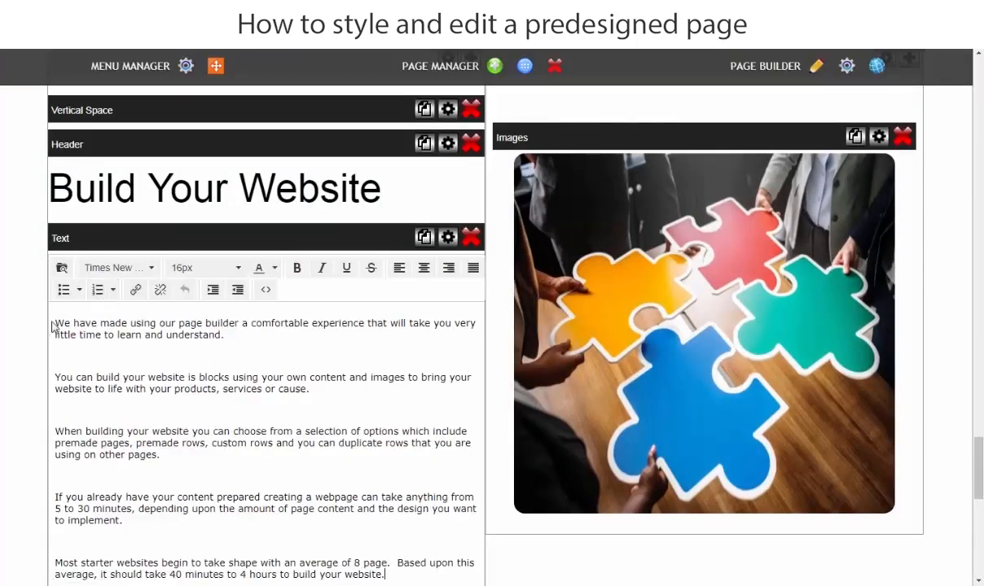
left_click(56, 325)
left_click_drag(56, 323, 508, 461)
scroll(192, 422, "up", 1)
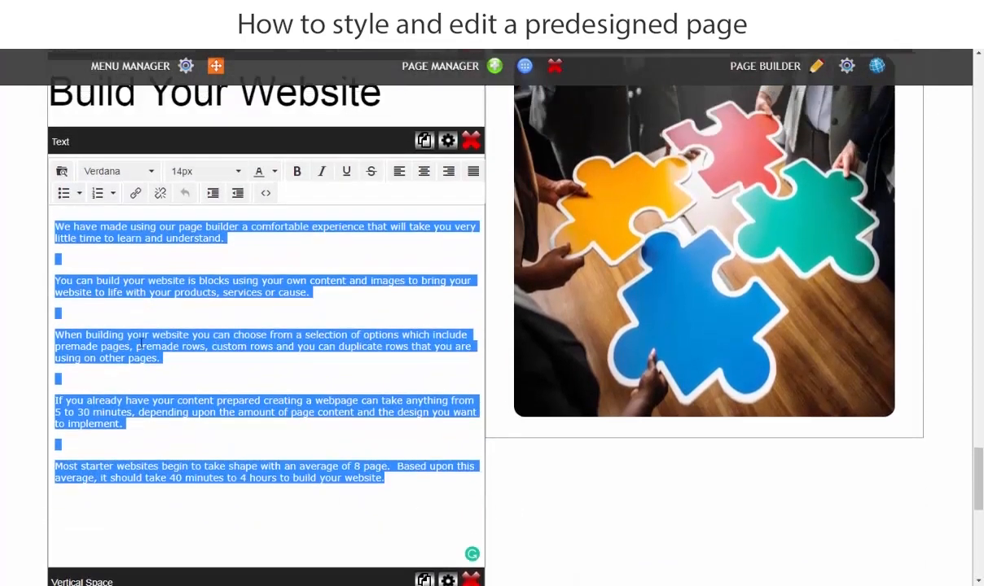
left_click(236, 171)
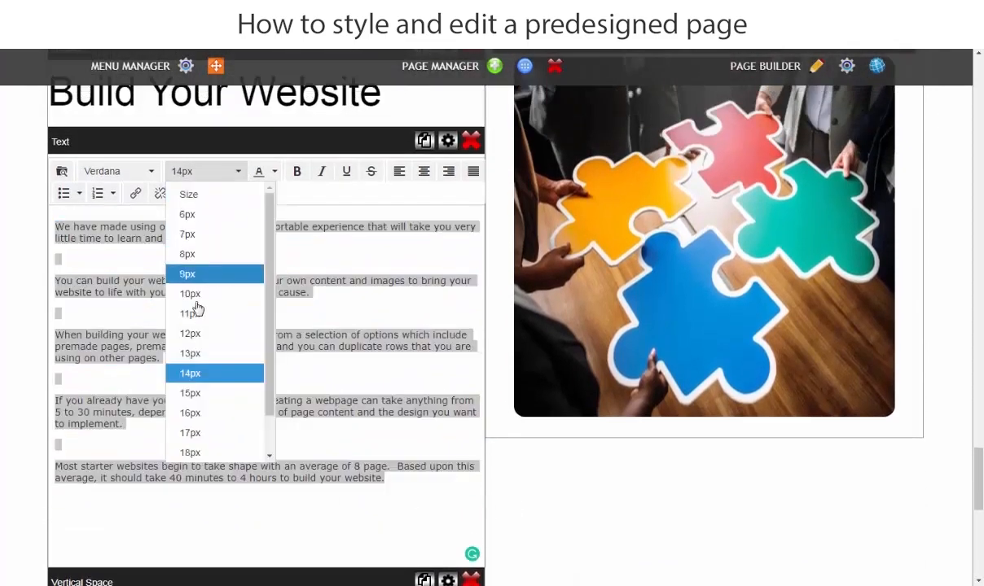
left_click(185, 449)
left_click(137, 177)
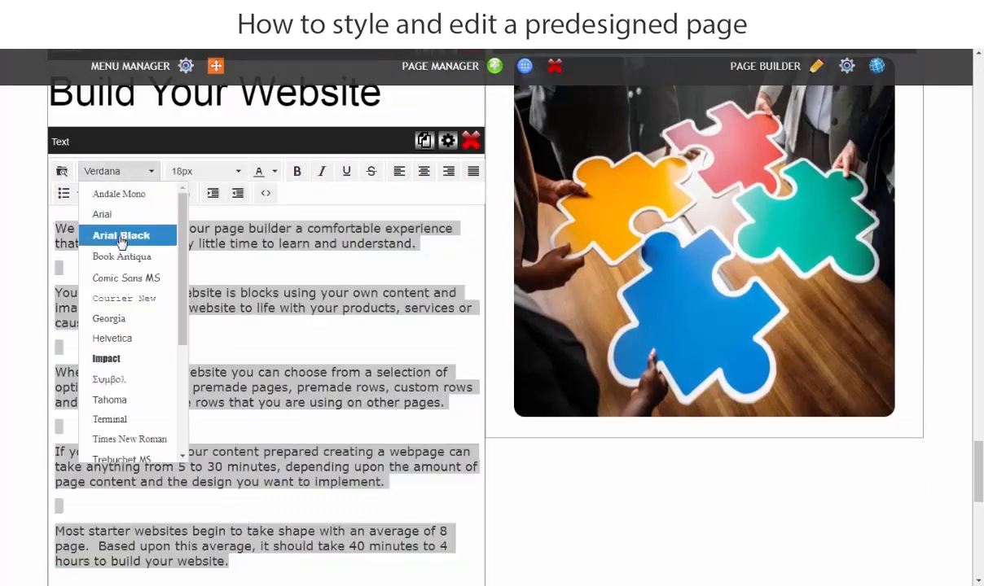
left_click(94, 214)
left_click(3, 312)
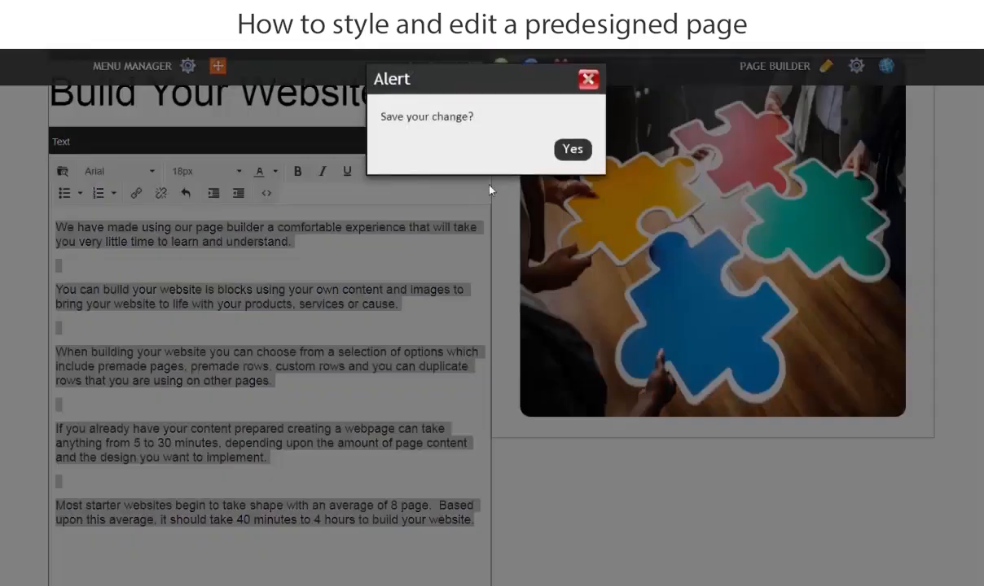
left_click(573, 155)
Review row_6's reformatted text and rounded image on the live page.
left_click(203, 10)
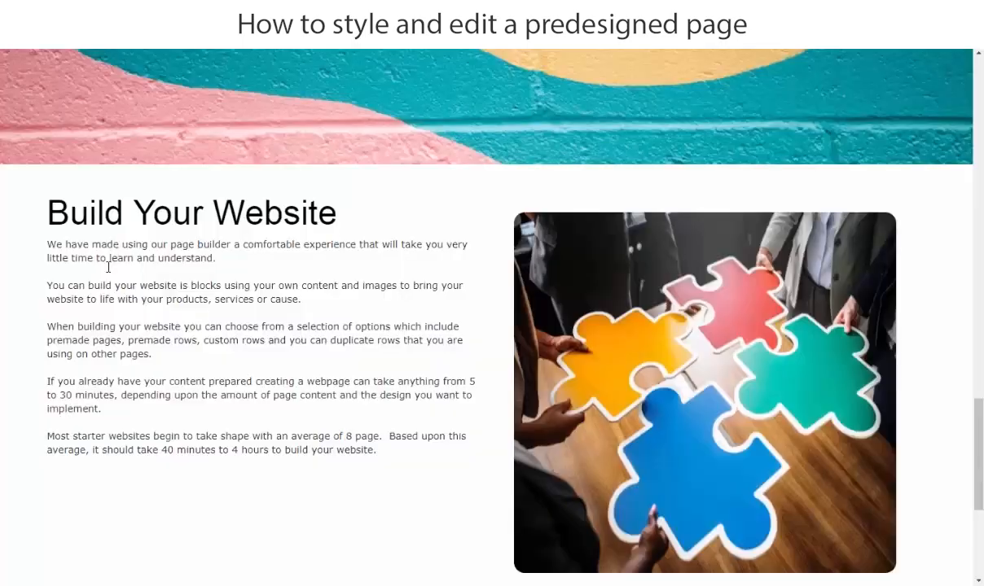
scroll(3, 288, "up", 1)
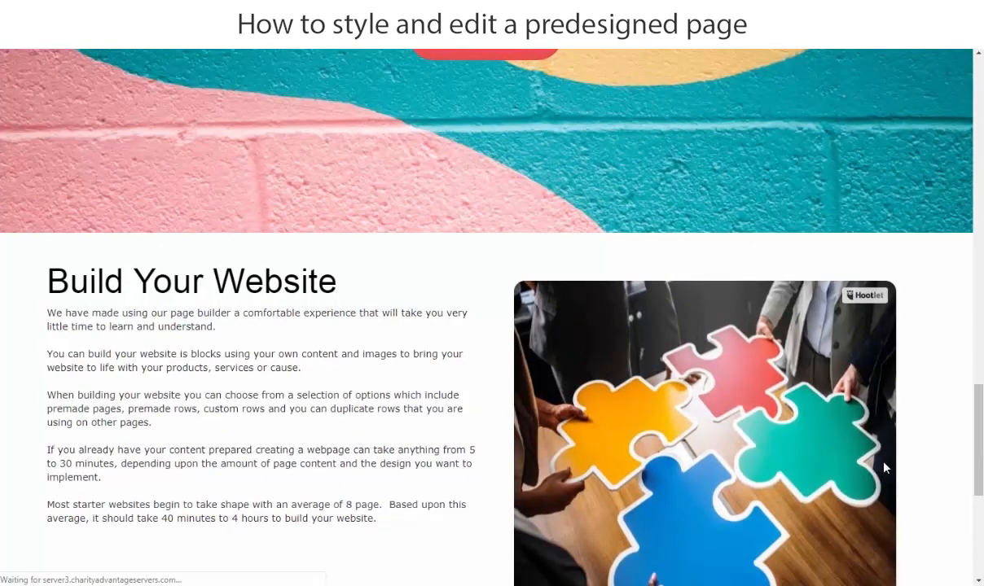
scroll(410, 450, "down", 3)
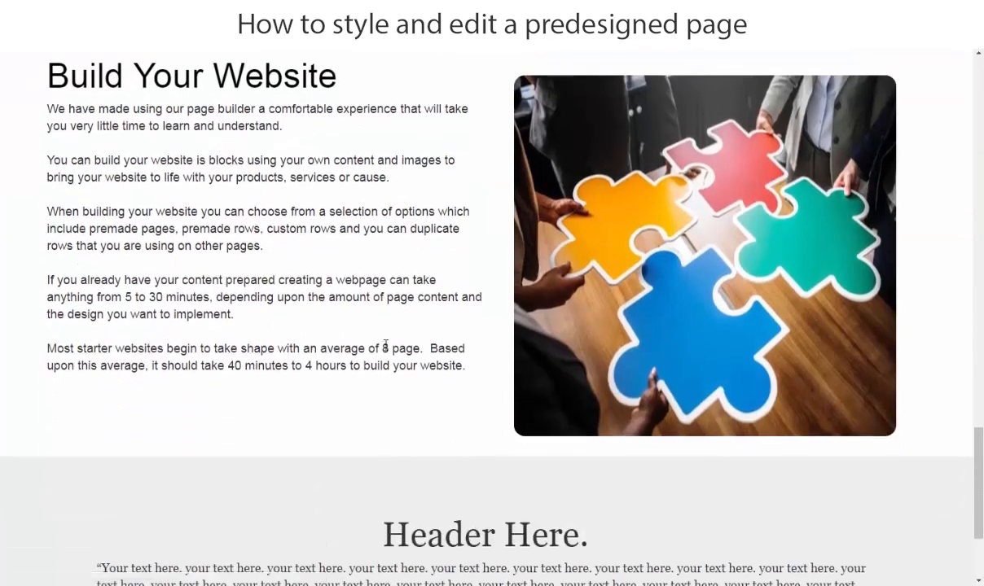
scroll(476, 275, "down", 2)
scroll(296, 379, "up", 3)
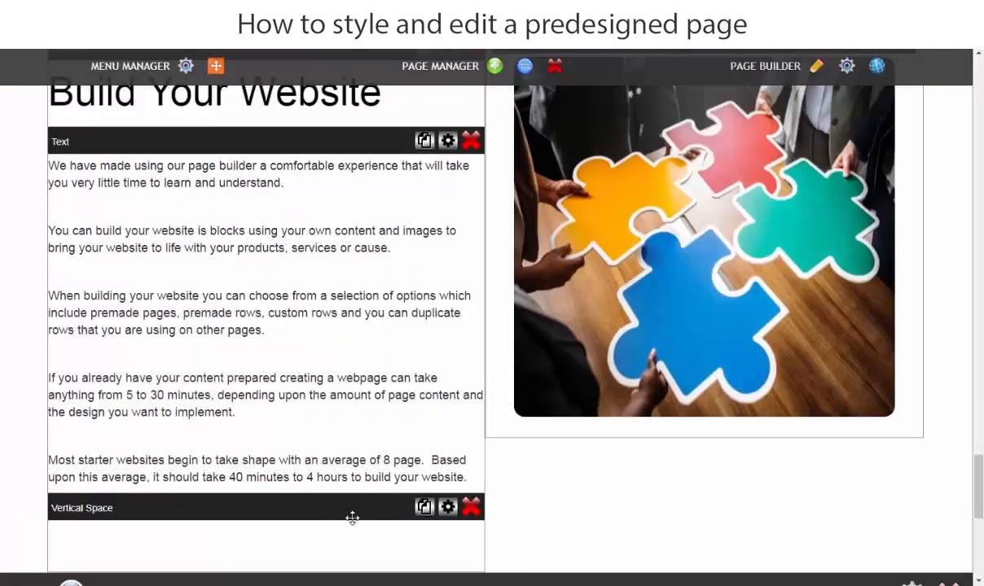
Duplicate row_6's upper Vertical Space element and move the copy between the "Build Your Website" header and the text.
scroll(340, 512, "up", 3)
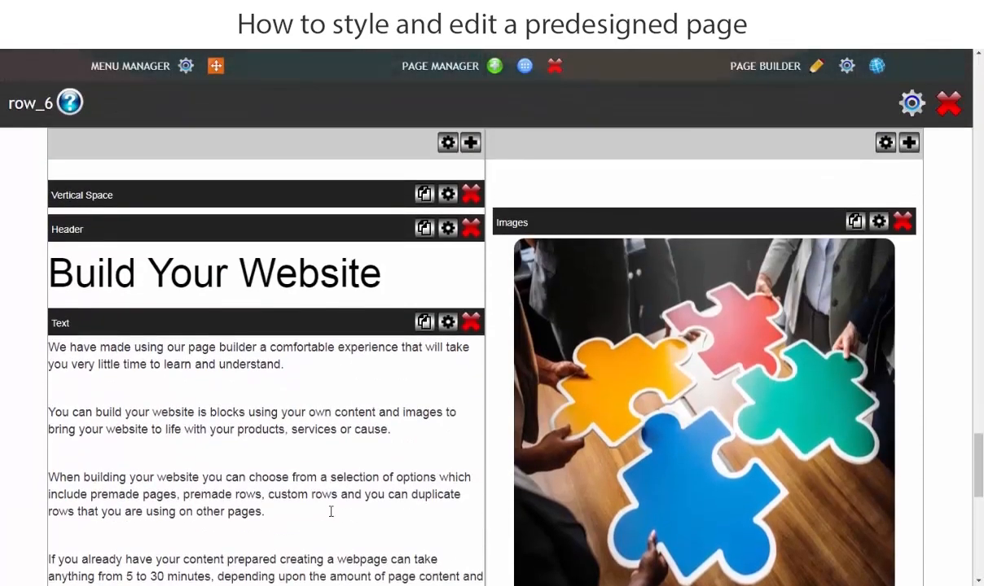
scroll(331, 511, "up", 1)
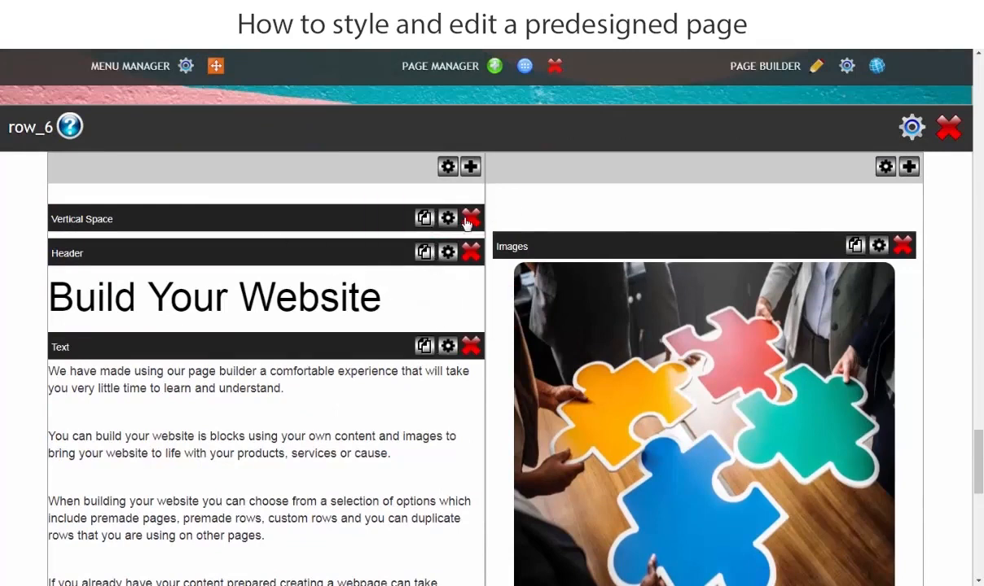
left_click(425, 218)
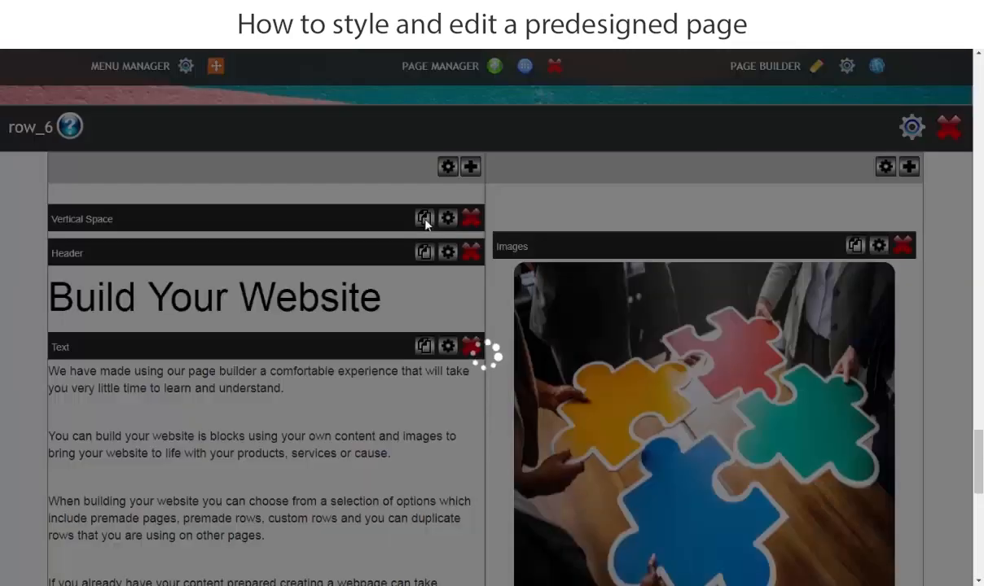
scroll(424, 325, "down", 3)
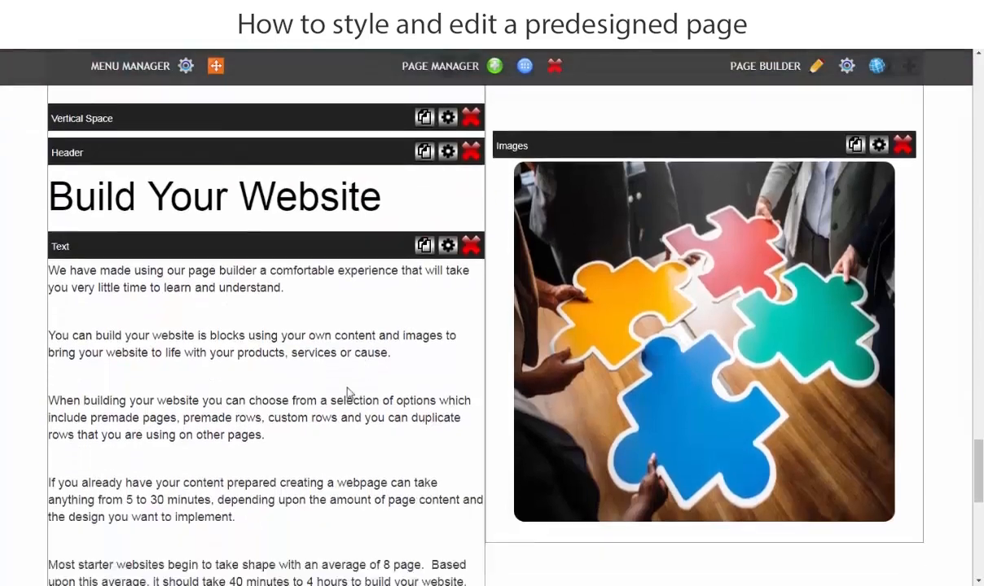
left_click_drag(201, 507, 198, 145)
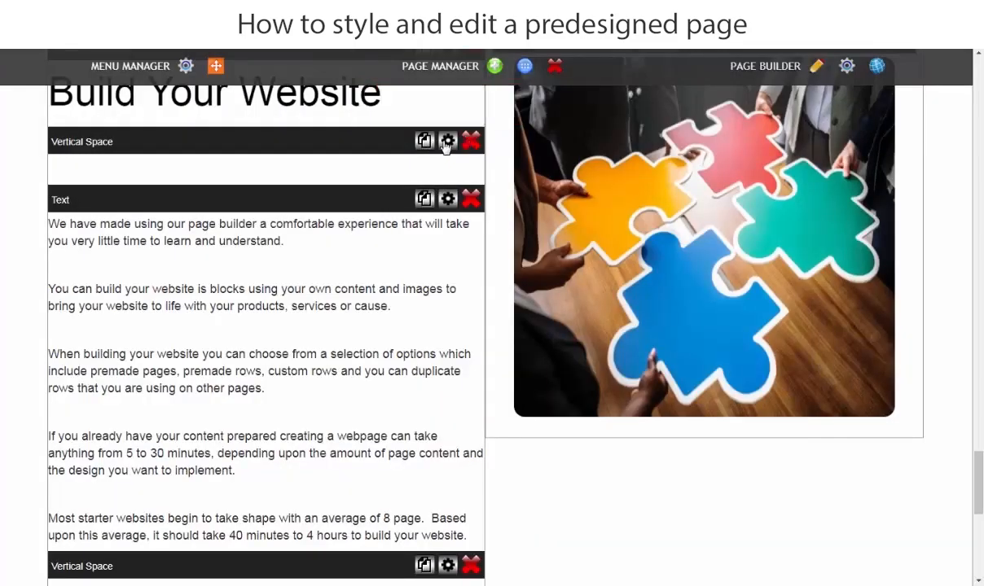
Reduce the height of the vertical space below the "Build Your Website" header, apply it and check the live page.
left_click(447, 141)
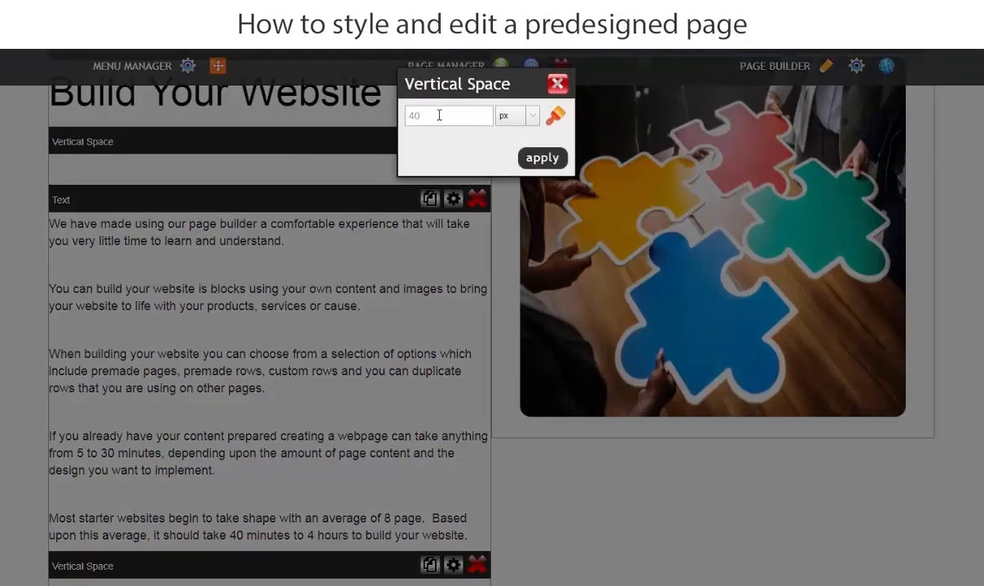
left_click_drag(439, 115, 255, 121)
type("15")
left_click(543, 157)
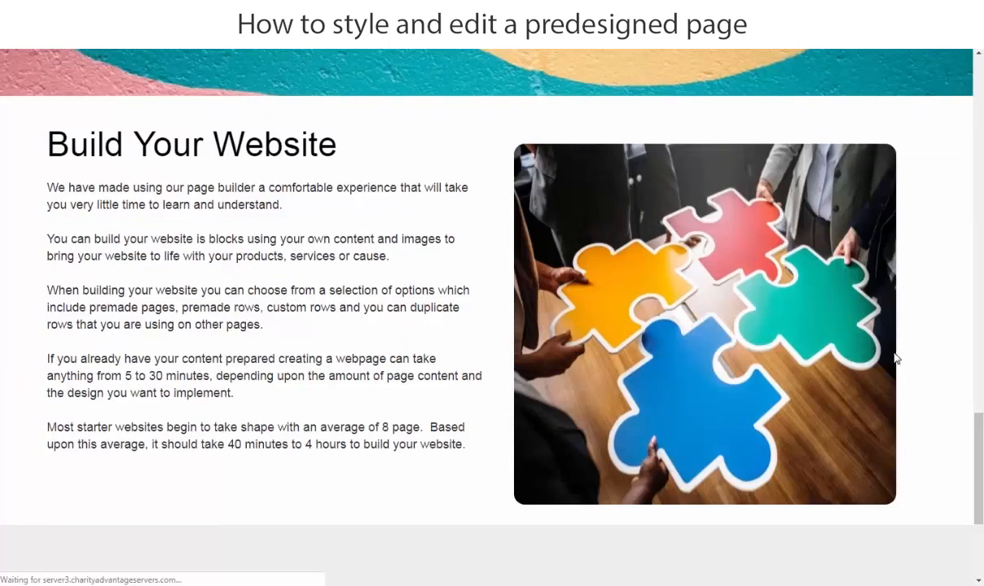
scroll(603, 346, "down", 3)
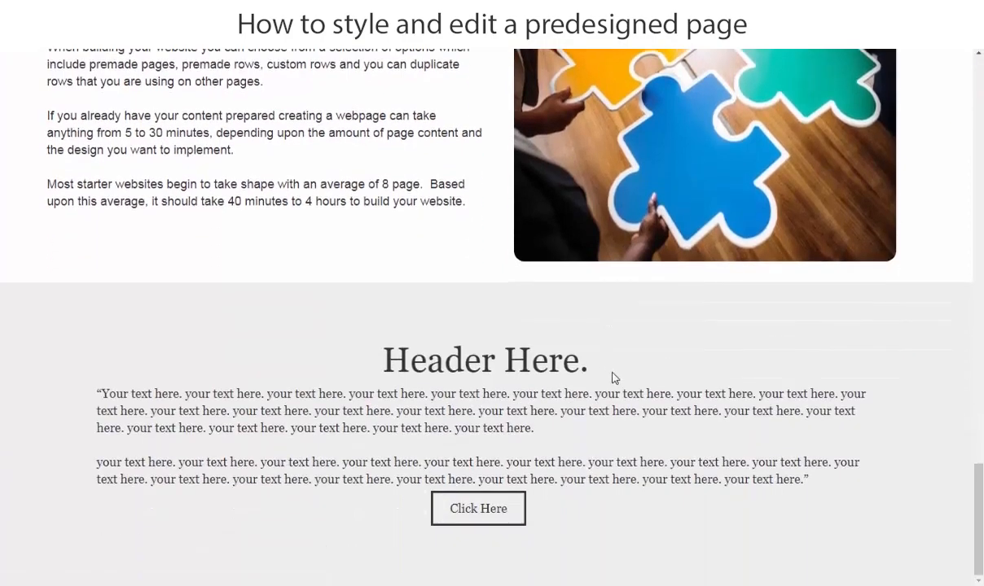
scroll(612, 378, "up", 4)
scroll(171, 423, "down", 4)
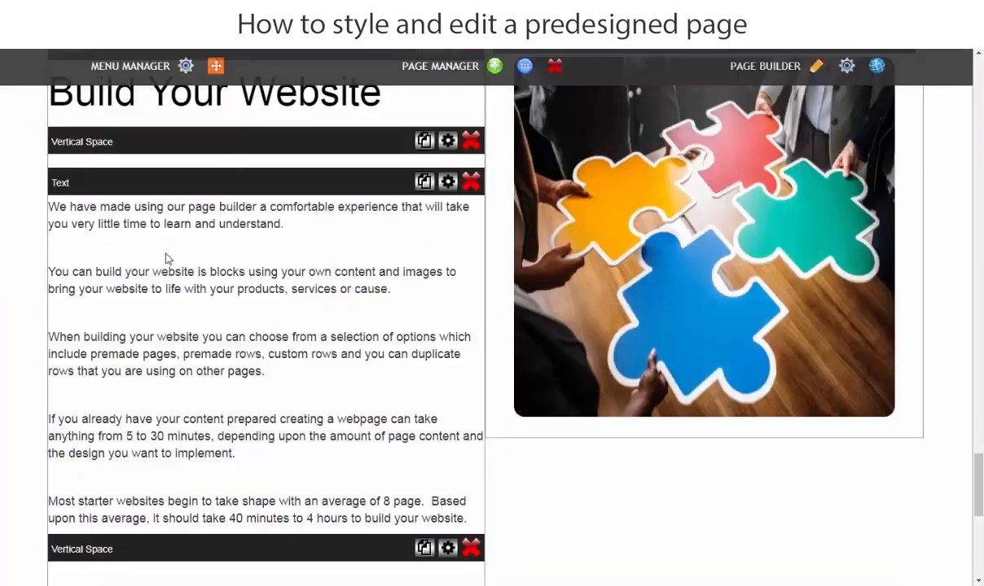
scroll(8, 305, "down", 3)
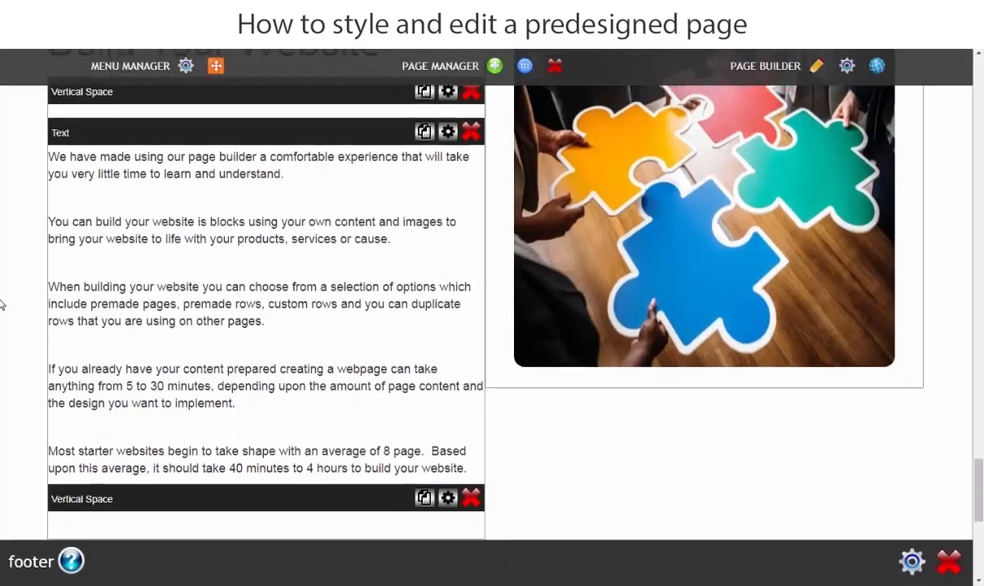
Switch to the Word content document and copy the heading "Develop Your Website" for the footer row.
scroll(3, 306, "down", 3)
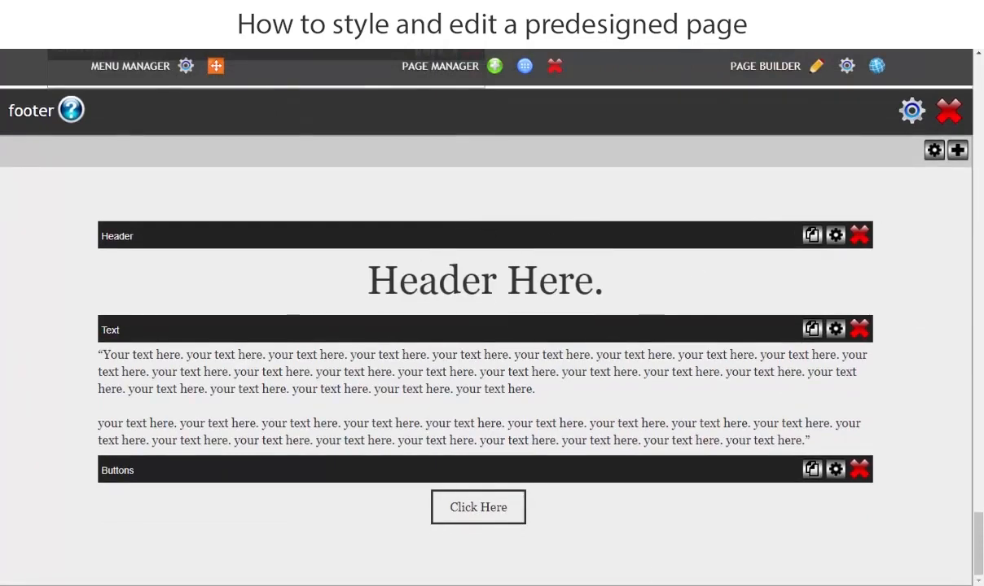
key("alt+Tab")
scroll(602, 396, "down", 1)
left_click(597, 435)
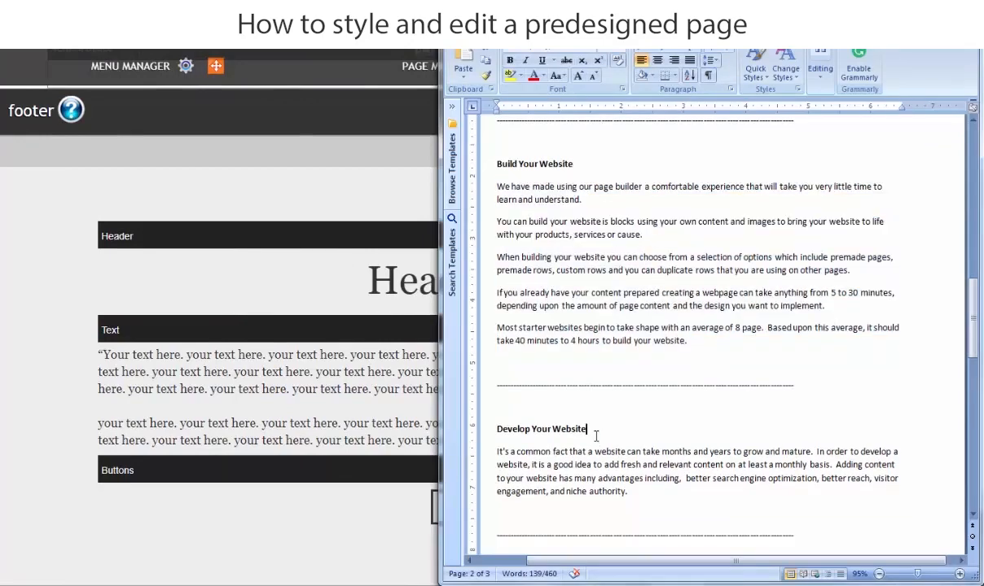
triple_click(583, 429)
right_click(579, 444)
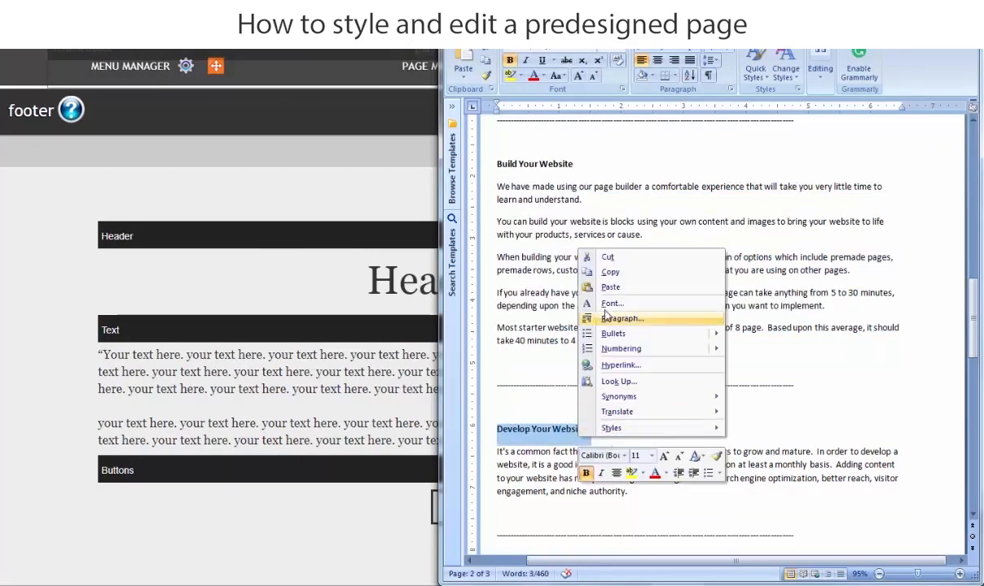
left_click(575, 266)
Replace the footer header's placeholder "Header Here." with the copied heading "Develop Your Website" in its source code and save the change.
left_click(2, 317)
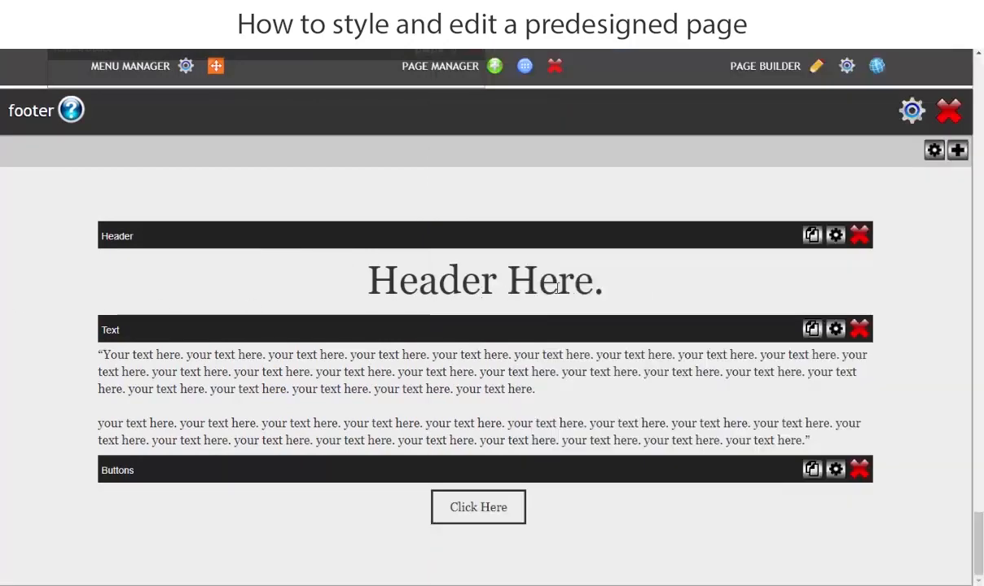
left_click(629, 285)
left_click(574, 267)
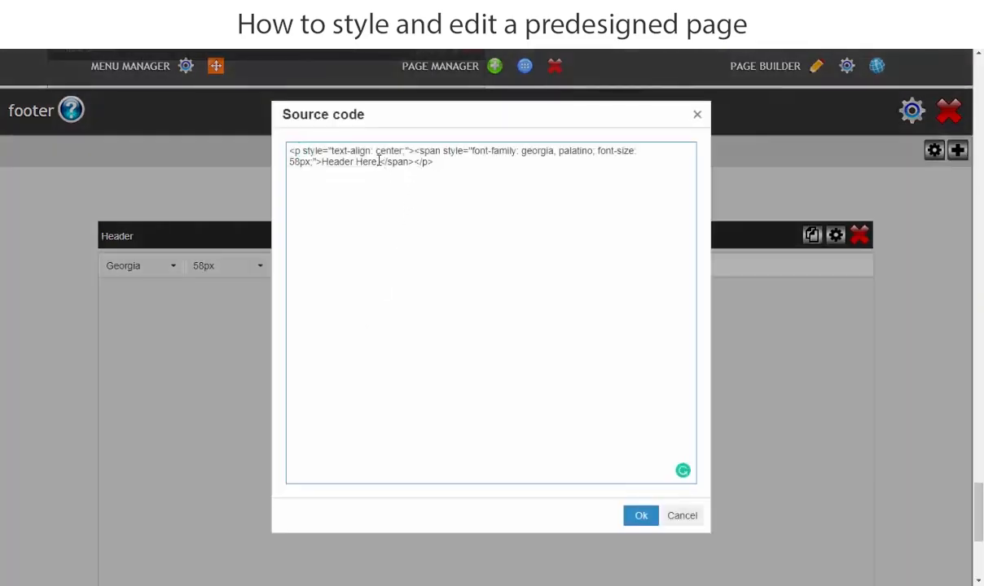
left_click_drag(378, 161, 320, 159)
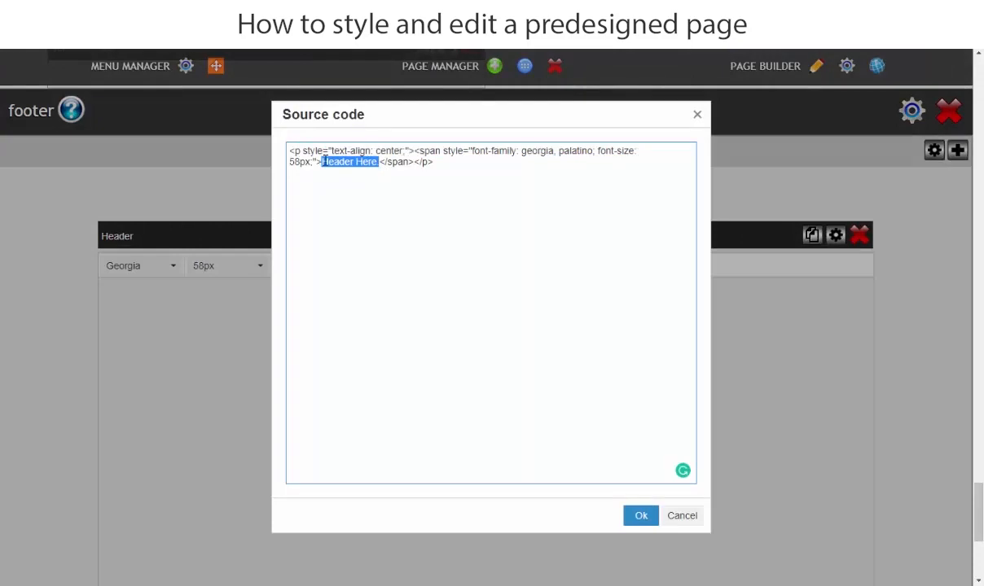
right_click(321, 162)
left_click(326, 200)
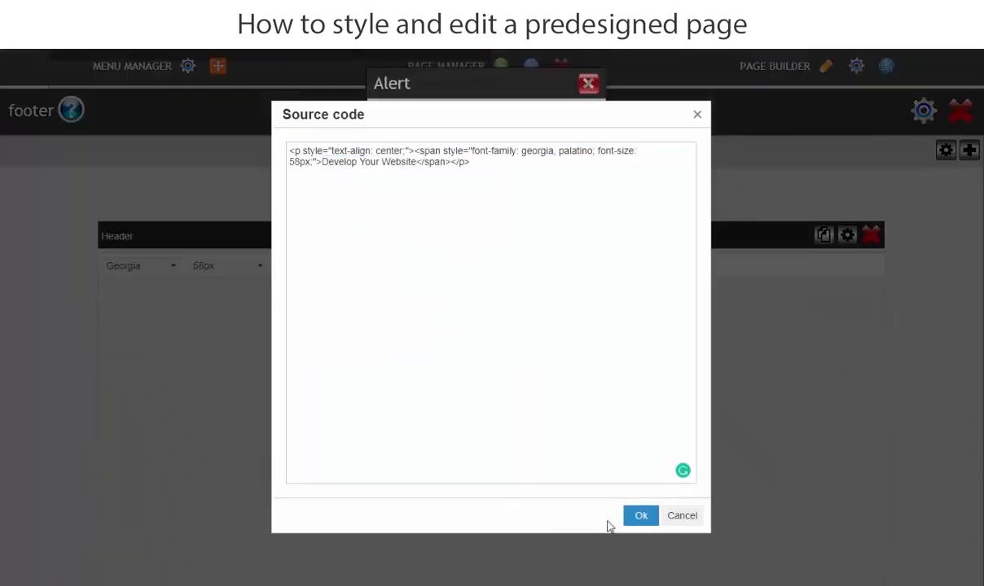
left_click(638, 520)
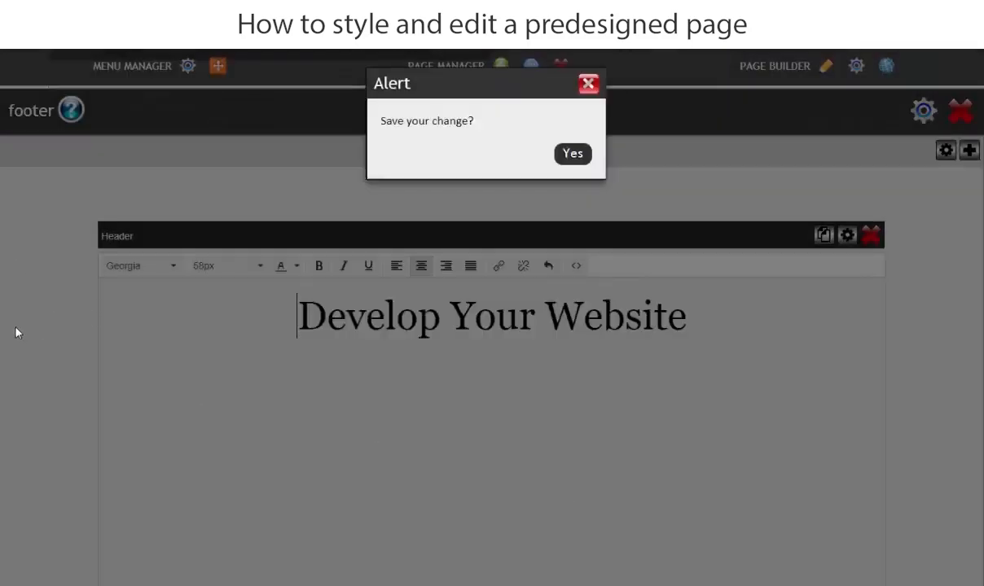
left_click(574, 154)
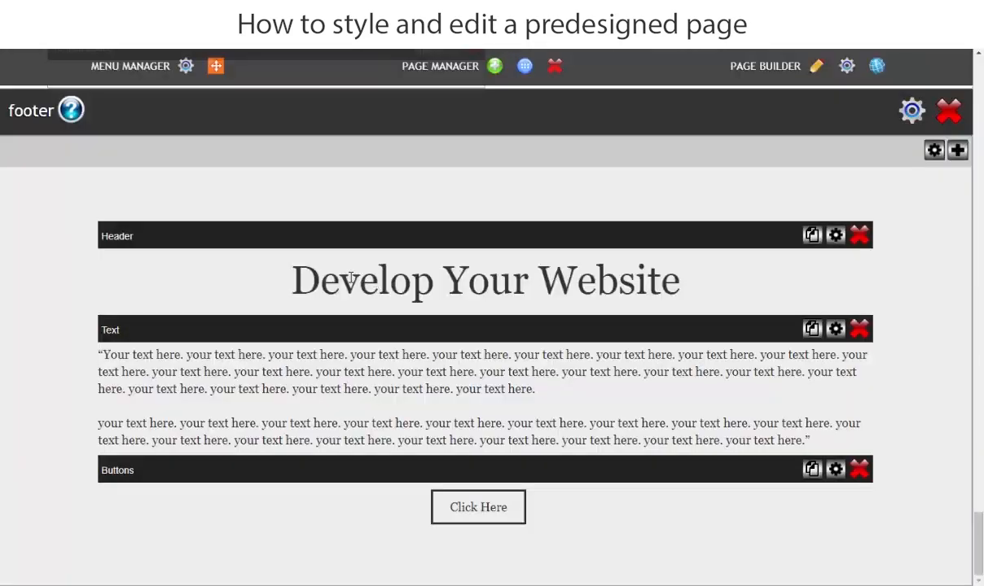
Change the font of the footer's "Develop Your Website" header to Arial and save it.
left_click(698, 289)
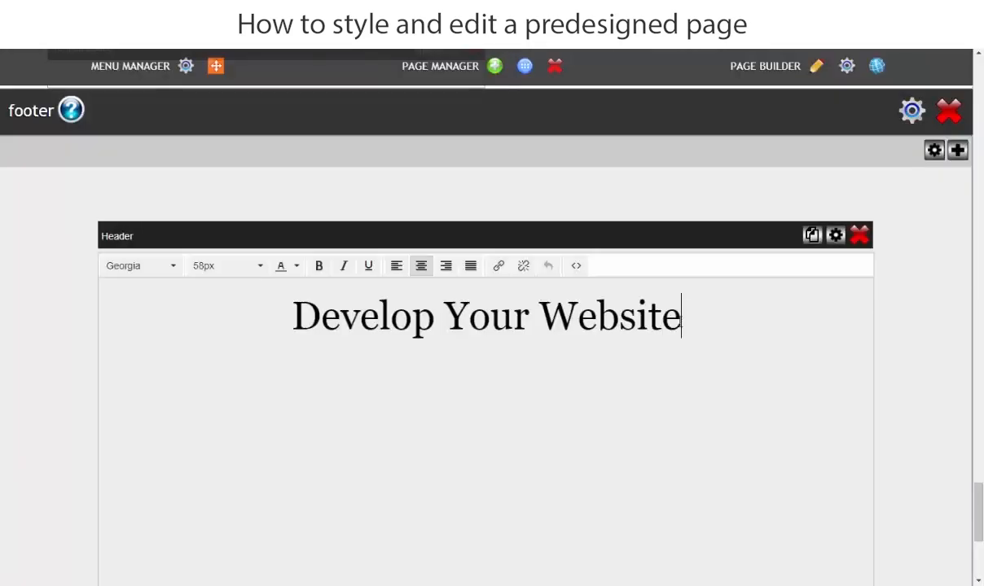
left_click_drag(682, 318, 253, 319)
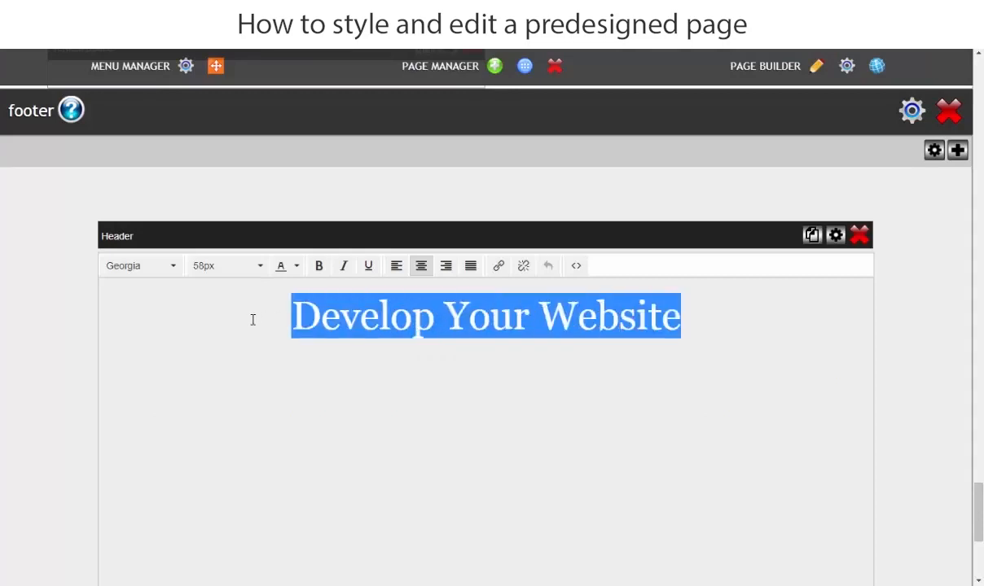
left_click(140, 270)
left_click(136, 311)
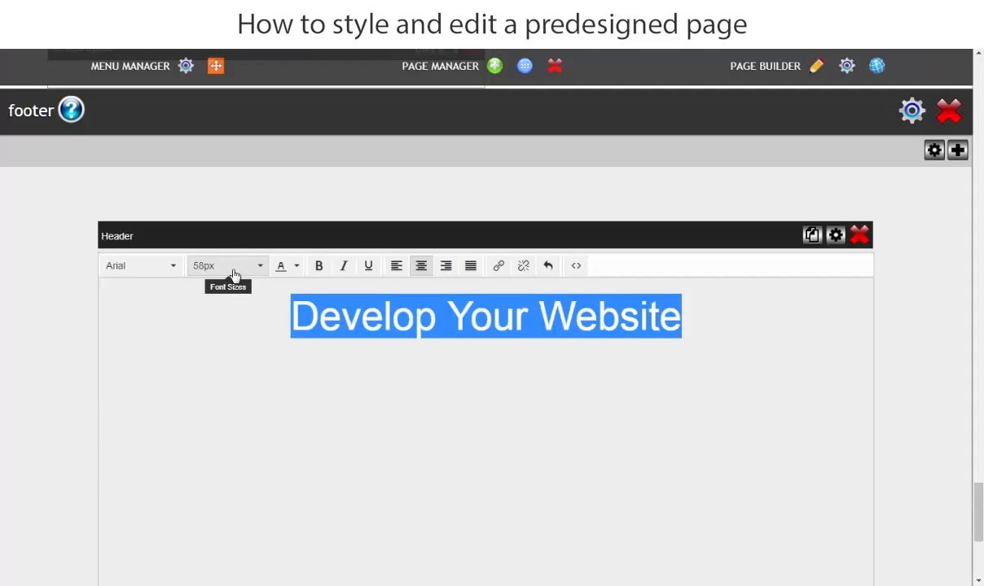
left_click(10, 325)
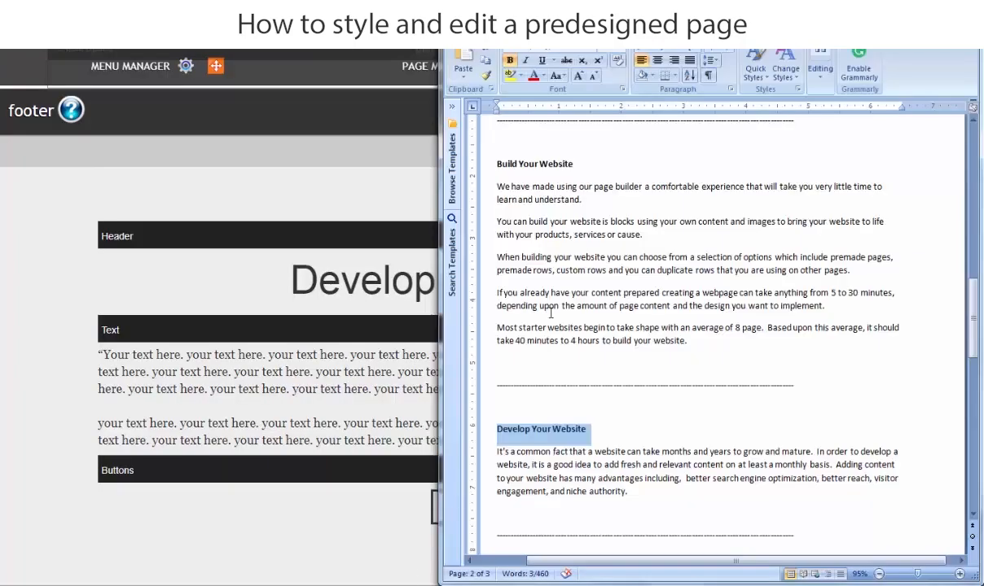
Switch to the Word content document and copy the paragraph beneath the "Develop Your Website" heading.
scroll(551, 311, "down", 2)
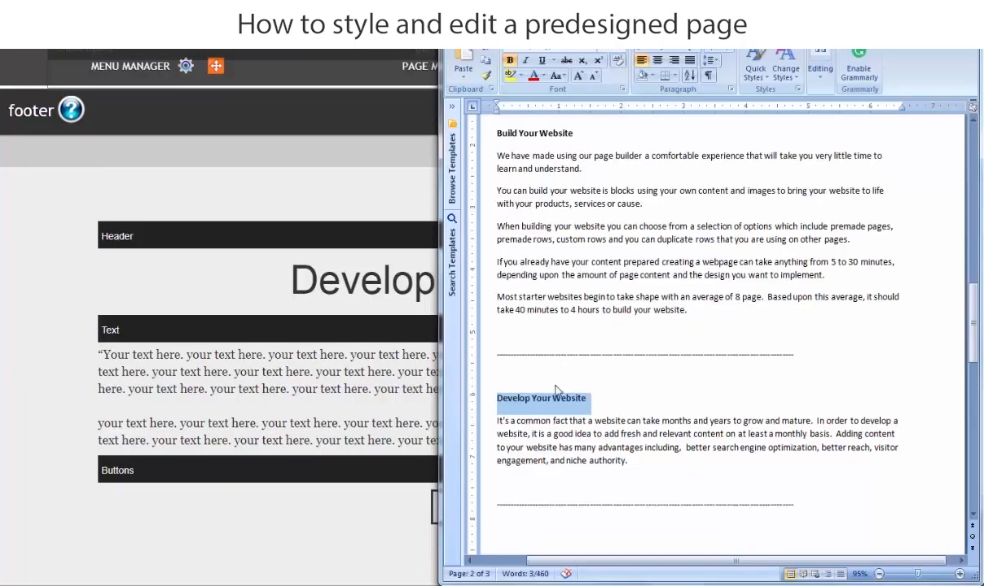
left_click_drag(627, 430, 523, 383)
key("ctrl+c")
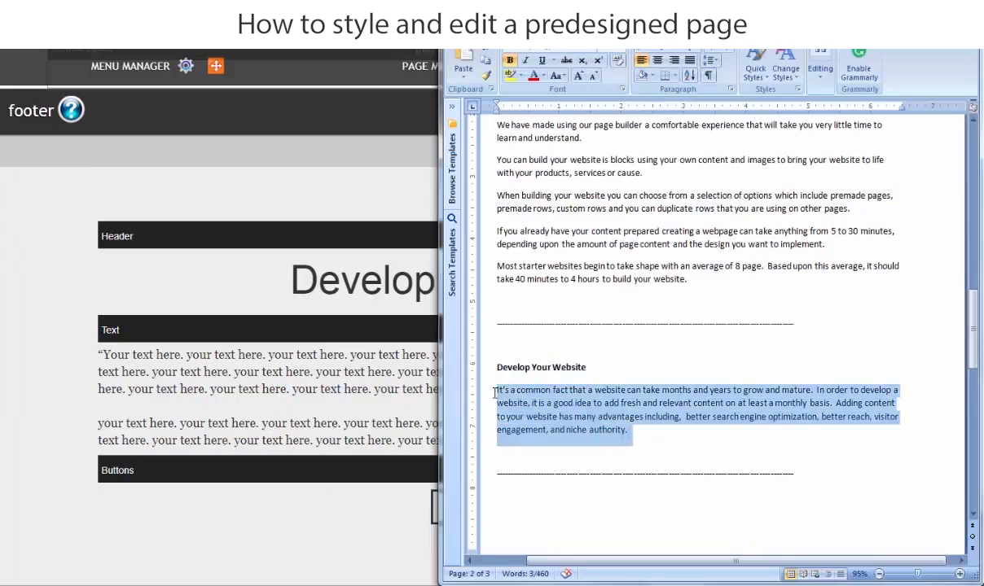
right_click(556, 393)
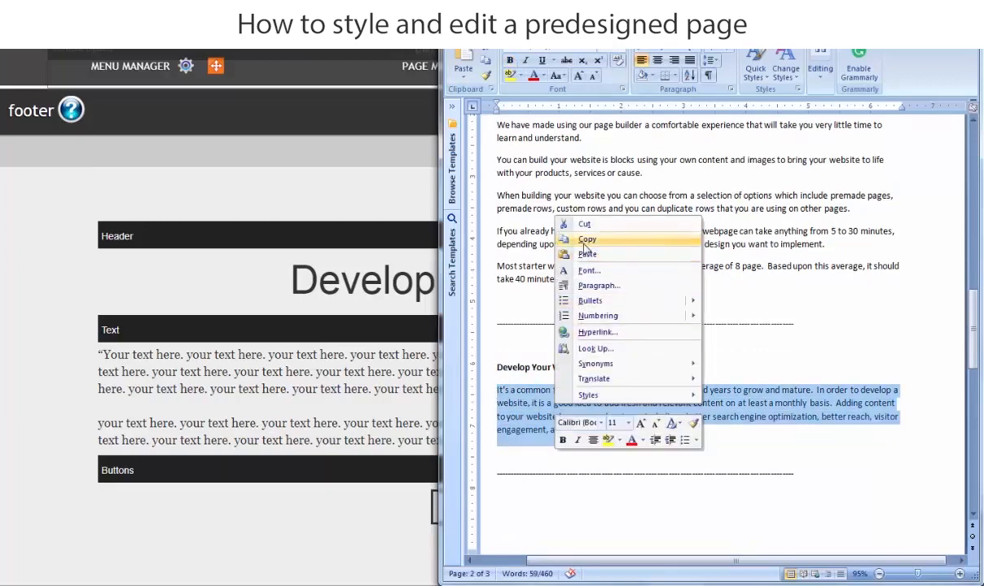
left_click(585, 239)
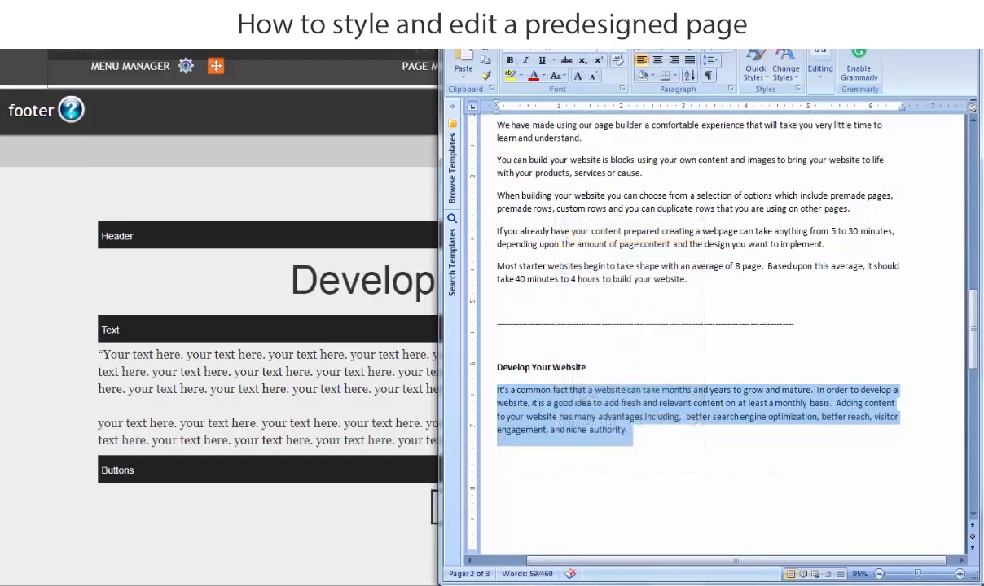
Replace the footer's placeholder text with the copied paragraph and split it with a blank line before "Adding content to your website".
left_click(911, 4)
left_click(389, 392)
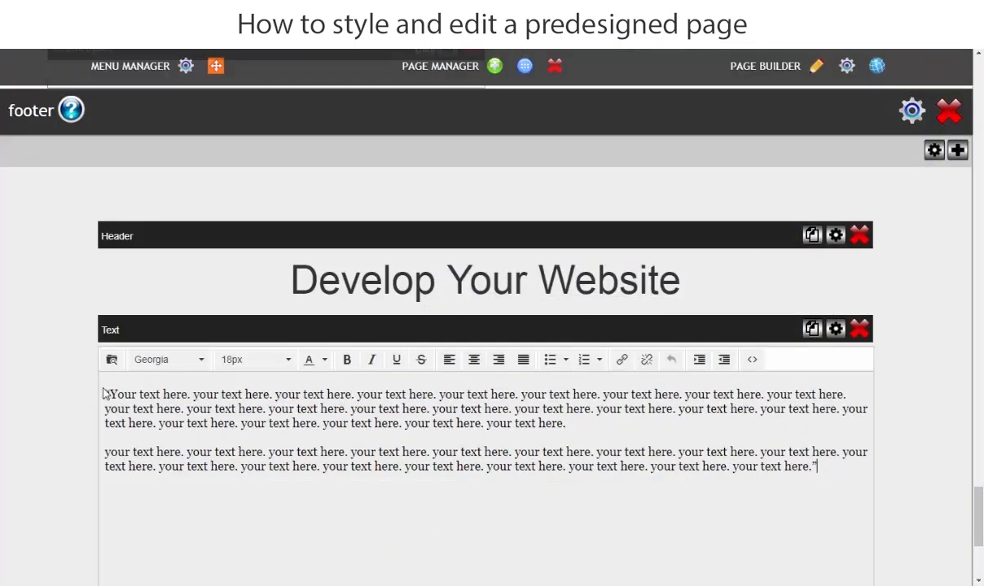
left_click_drag(107, 393, 826, 470)
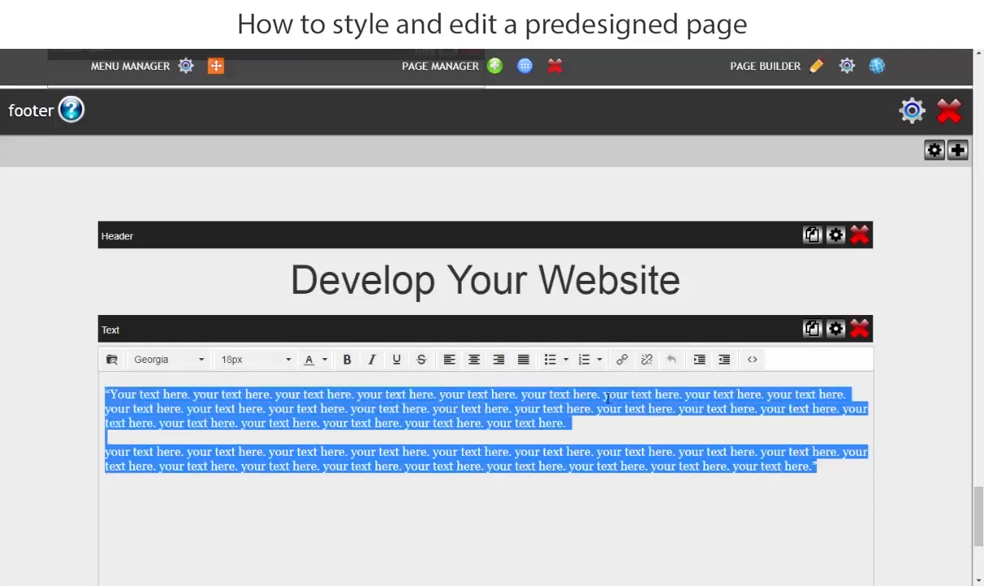
key("ctrl+v")
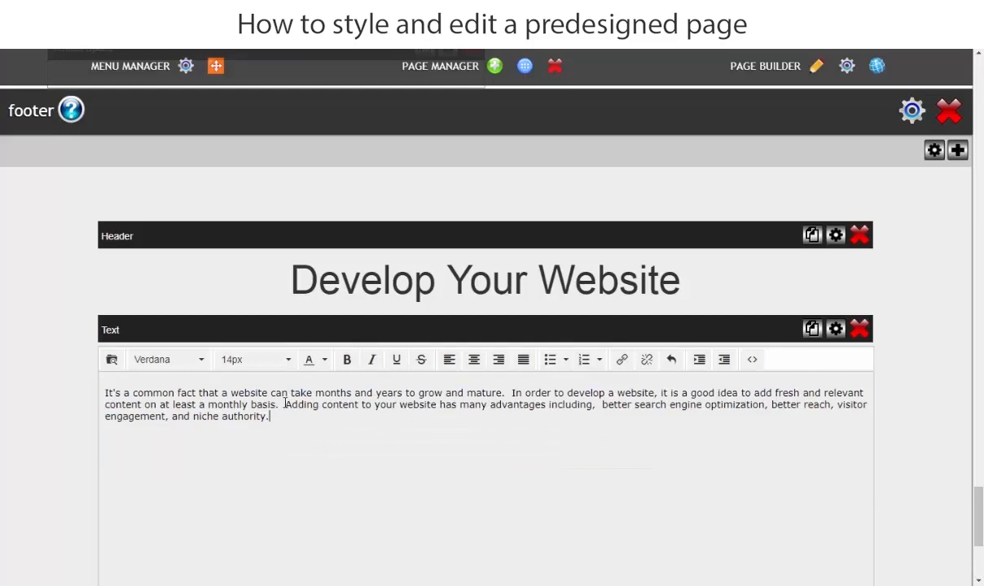
key("Return")
key("Return")
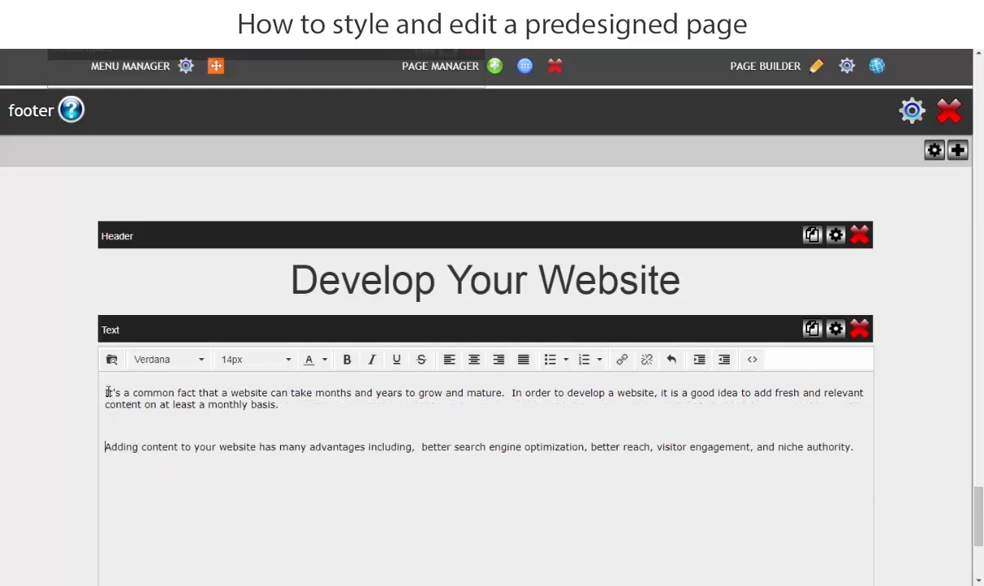
Format both paragraphs of the footer text in Arial at 18px and save the change.
left_click_drag(857, 448, 58, 397)
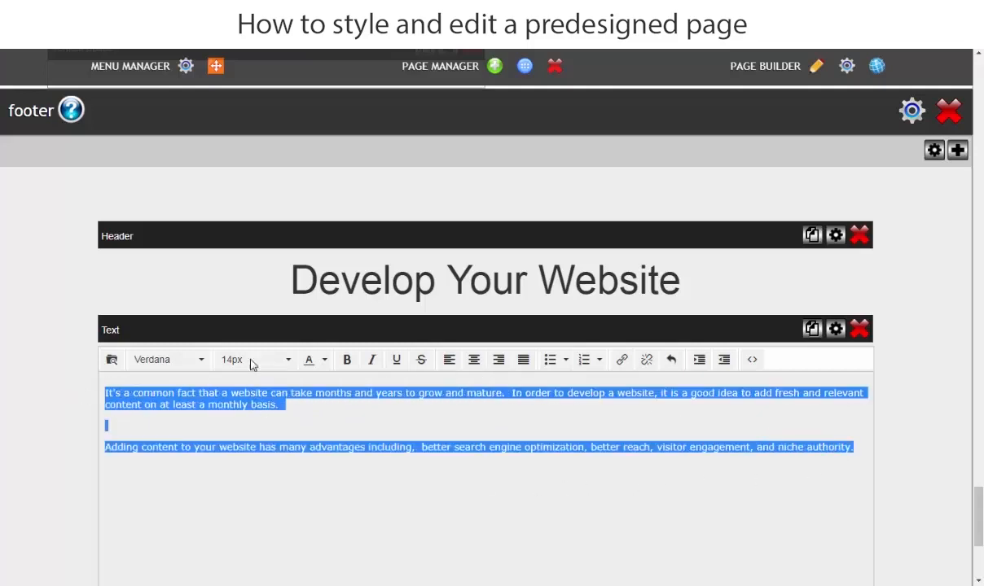
left_click(193, 359)
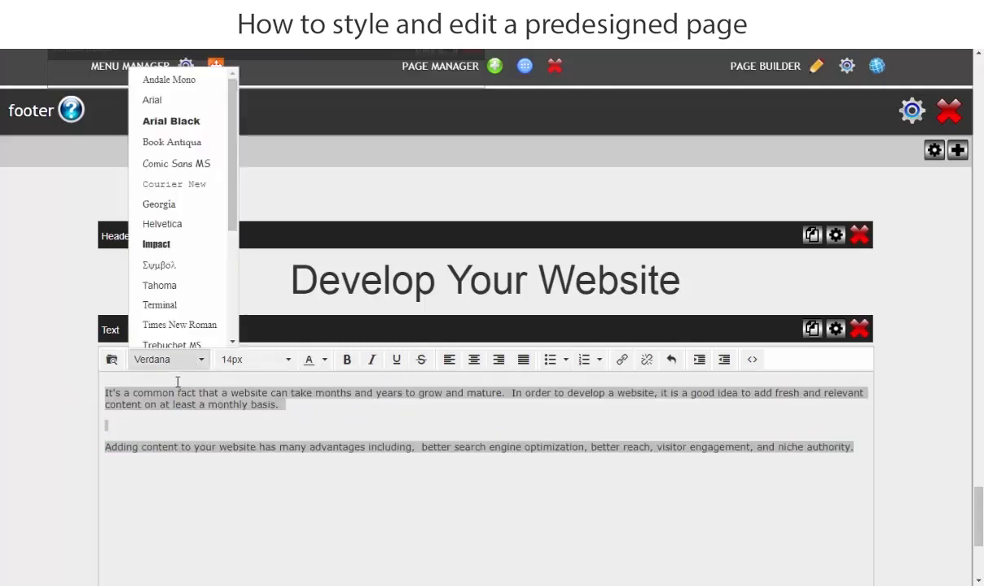
left_click(169, 110)
left_click(267, 359)
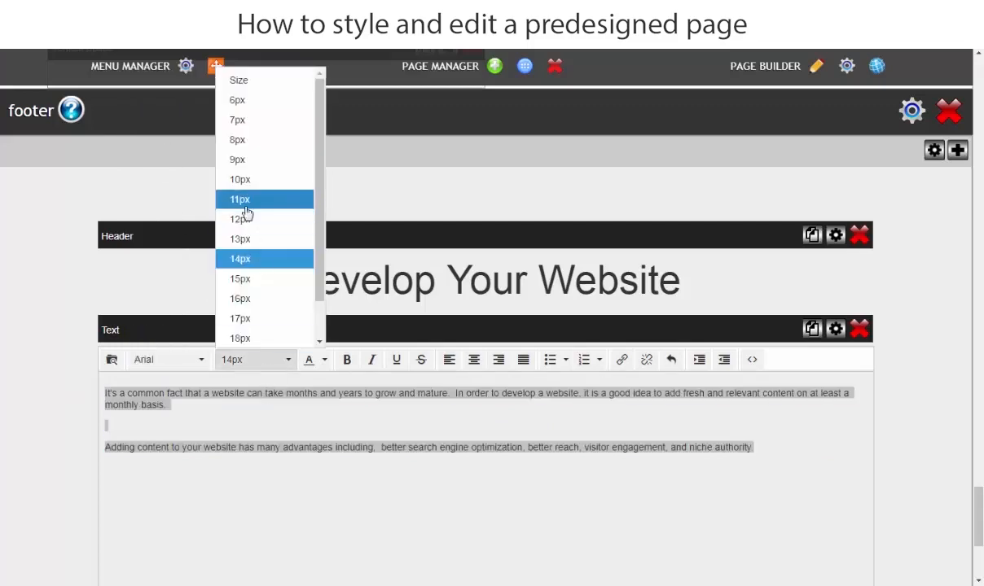
left_click(249, 339)
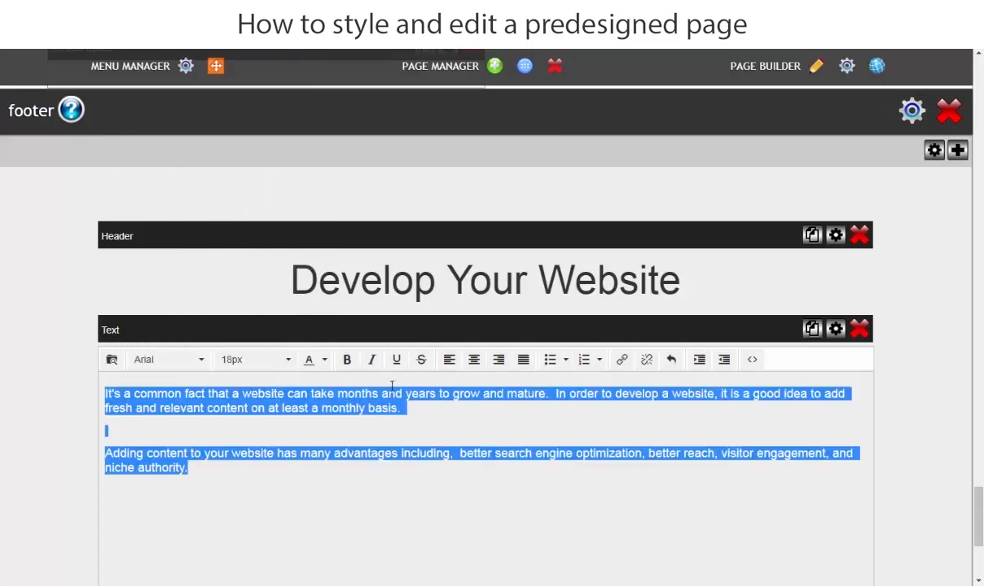
left_click(2, 407)
left_click(572, 155)
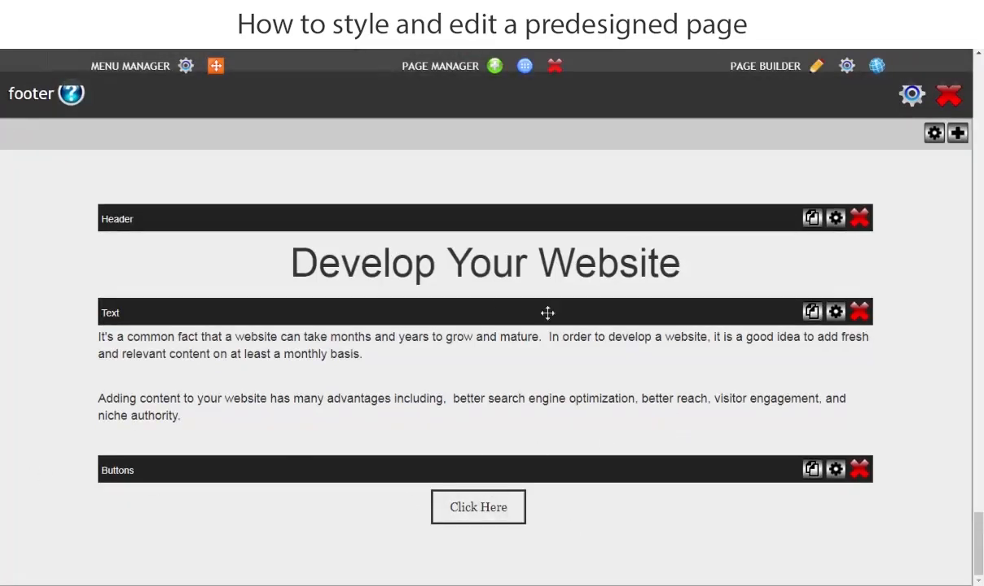
Center the footer text and rejoin it into one paragraph by removing the break before "Adding content to your website".
left_click(272, 432)
left_click_drag(224, 462, 40, 344)
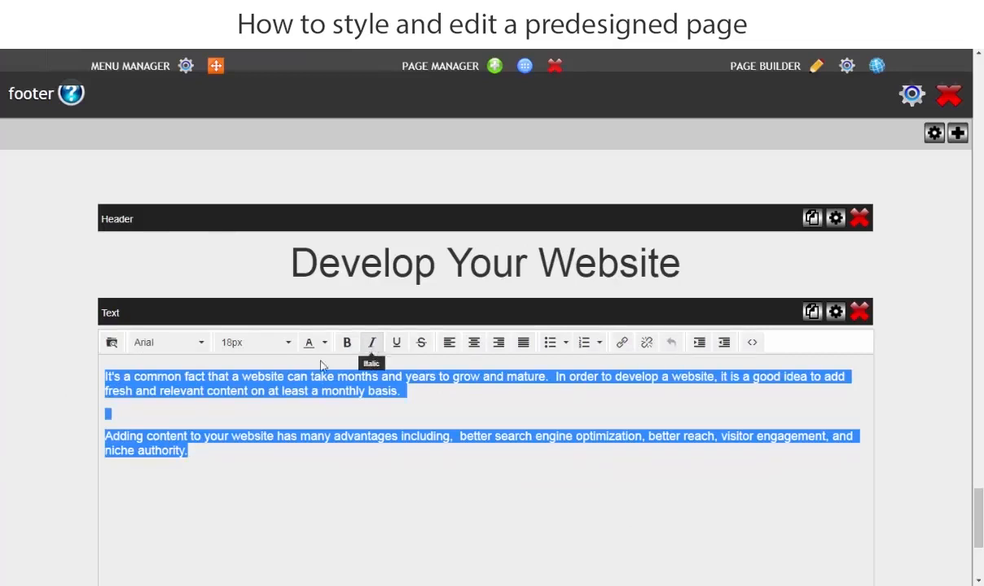
left_click(474, 342)
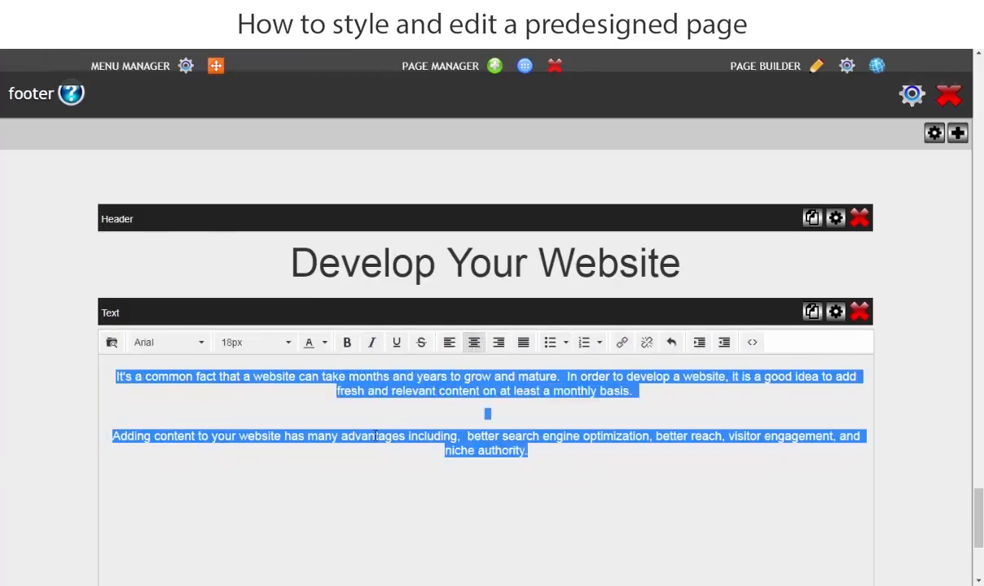
left_click(105, 433)
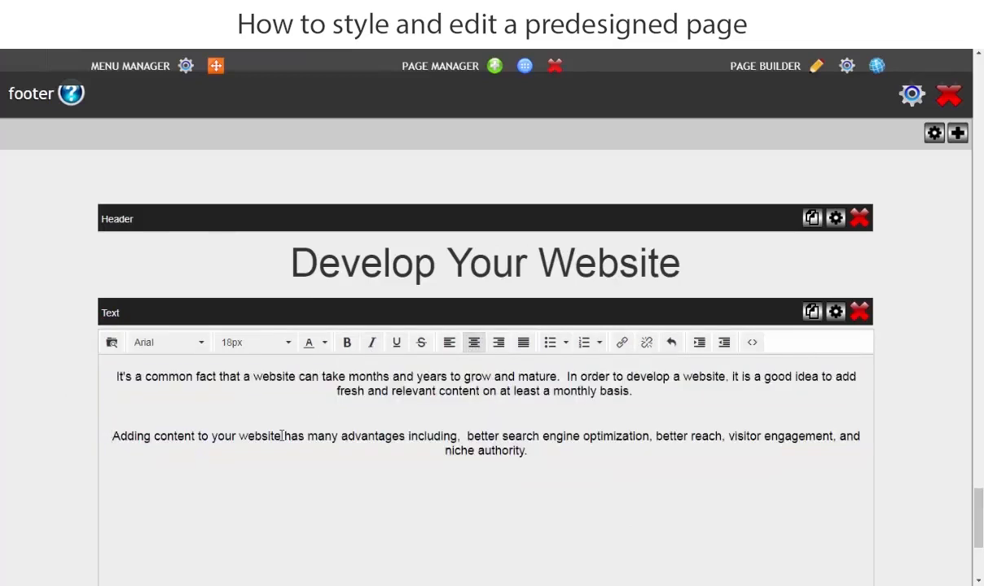
key("BackSpace")
key("BackSpace")
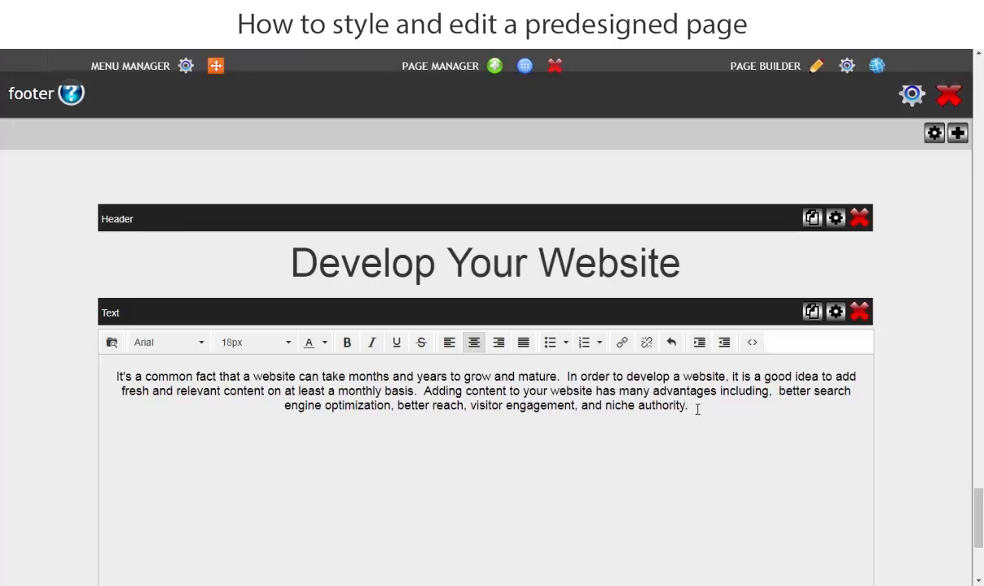
Set the footer text's font size to 20px, save it and check the footer and "Build Your Website" rows on the live page.
left_click_drag(697, 409, 589, 392)
left_click_drag(147, 370, 44, 373)
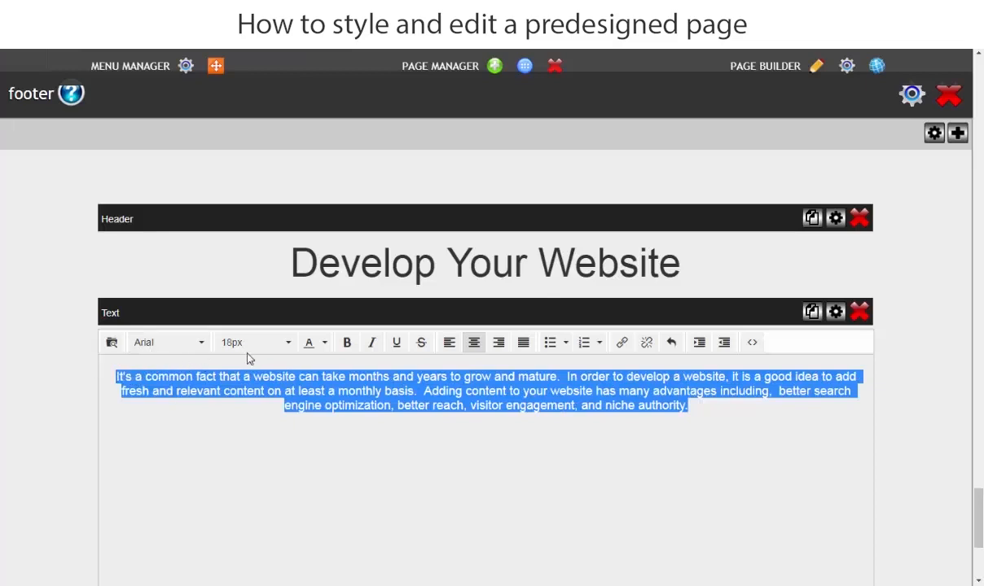
left_click(285, 343)
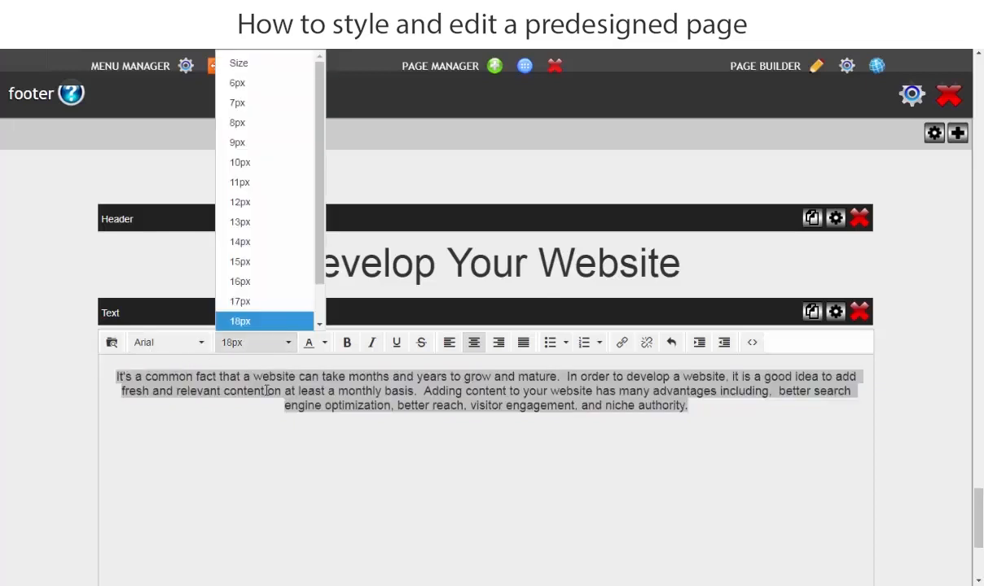
scroll(252, 293, "down", 1)
left_click(241, 323)
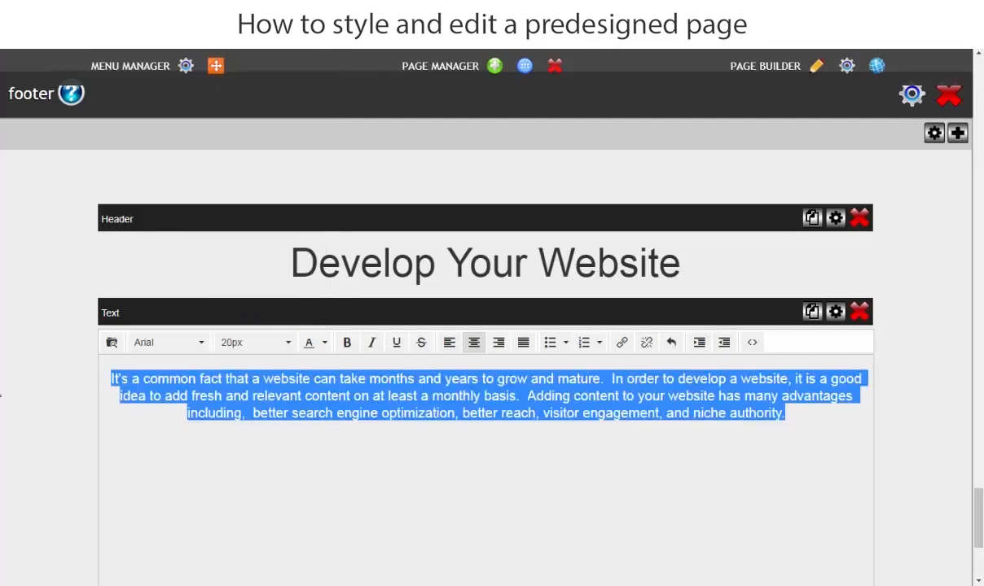
left_click(572, 155)
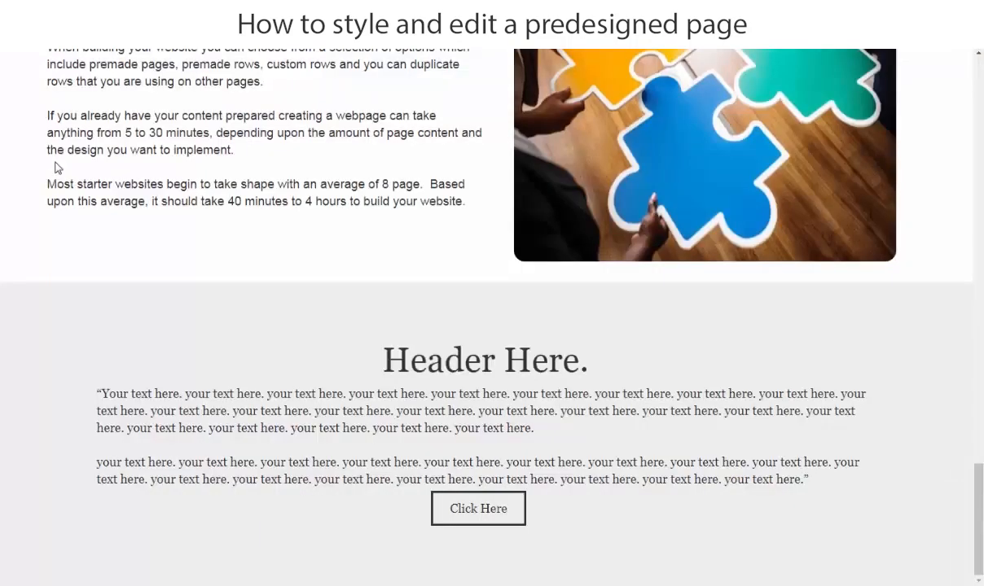
scroll(57, 167, "up", 2)
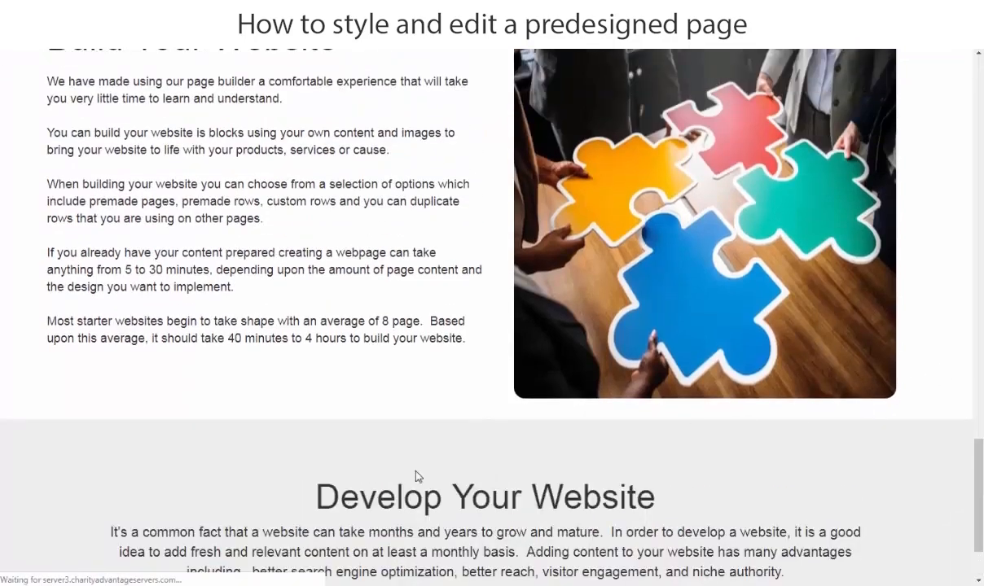
scroll(278, 434, "down", 2)
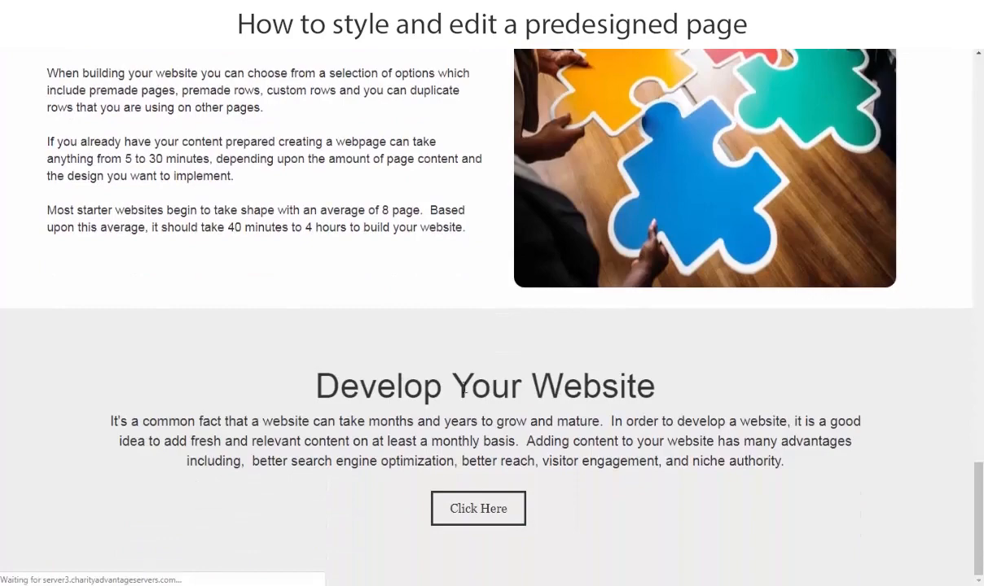
scroll(384, 286, "up", 5)
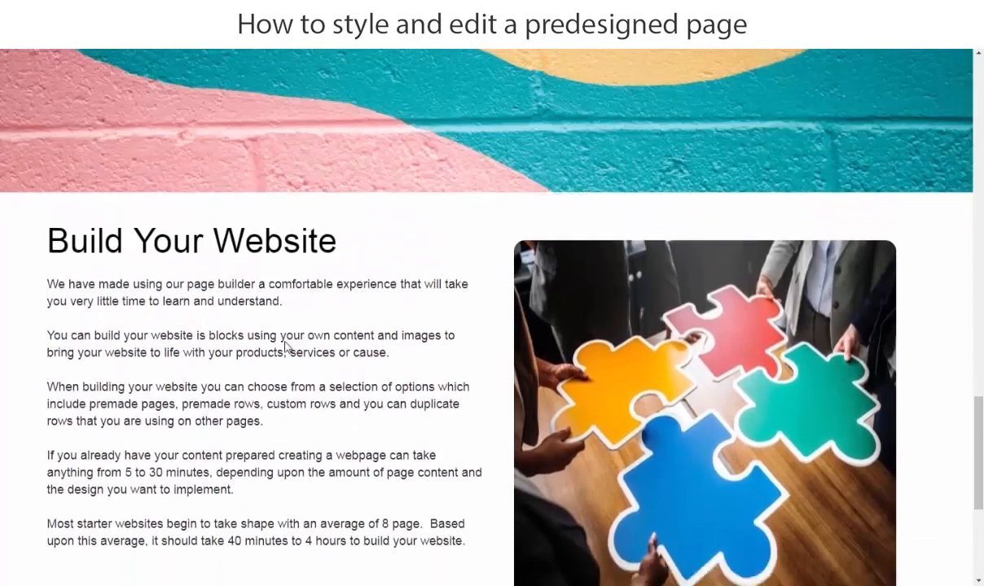
scroll(285, 346, "down", 5)
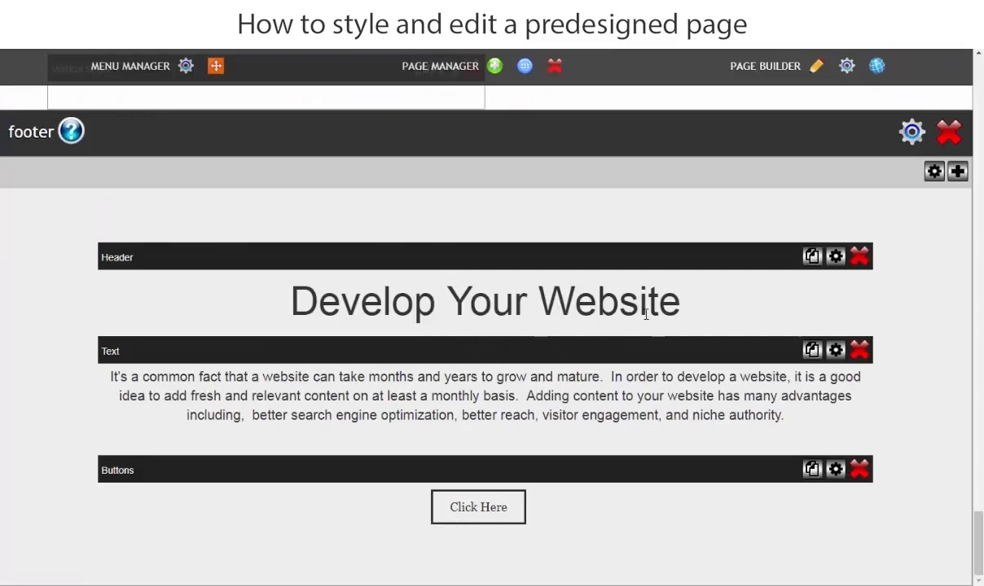
Add a Vertical Space element to the footer row and move it between the "Develop Your Website" header and the text.
scroll(684, 372, "up", 1)
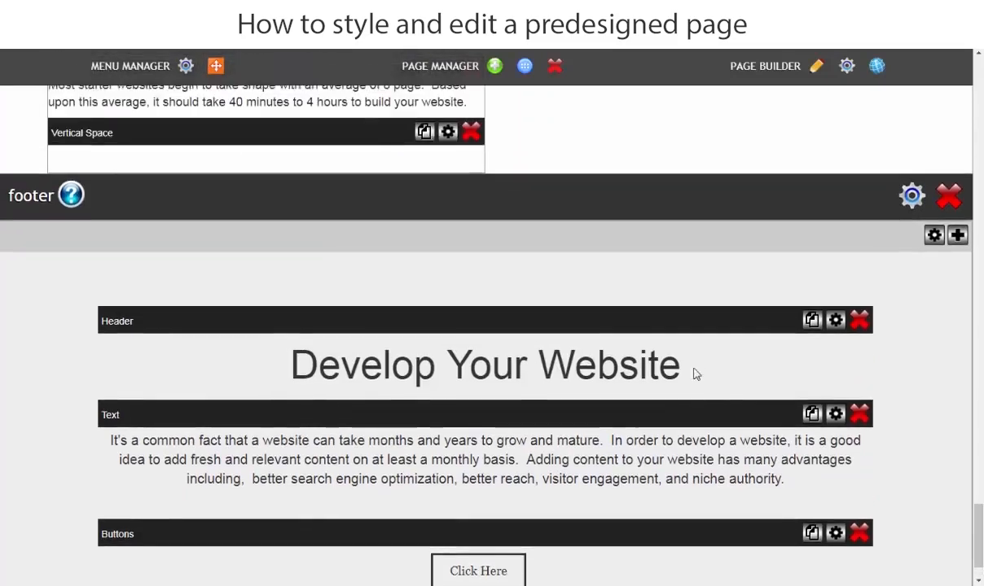
left_click(957, 241)
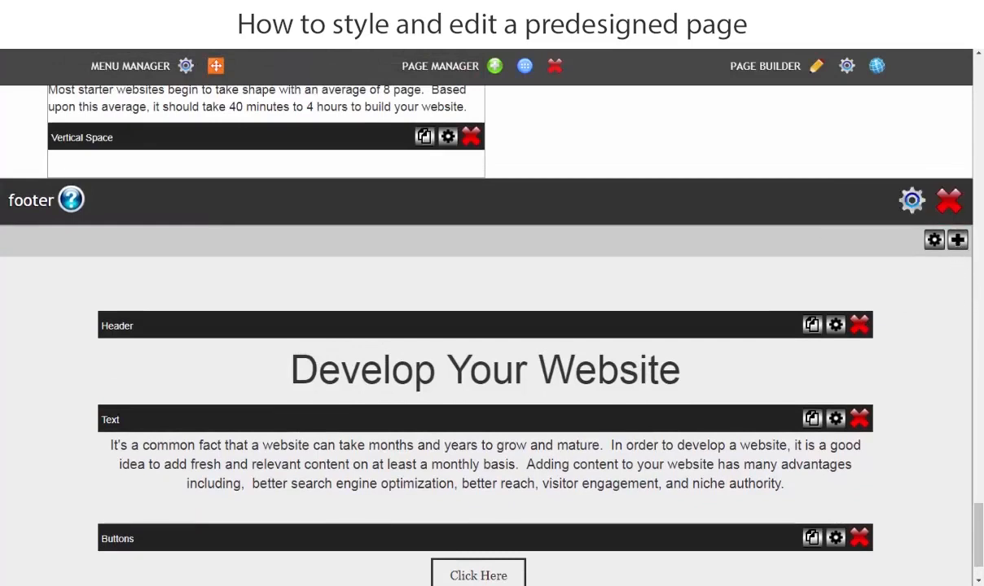
left_click(67, 131)
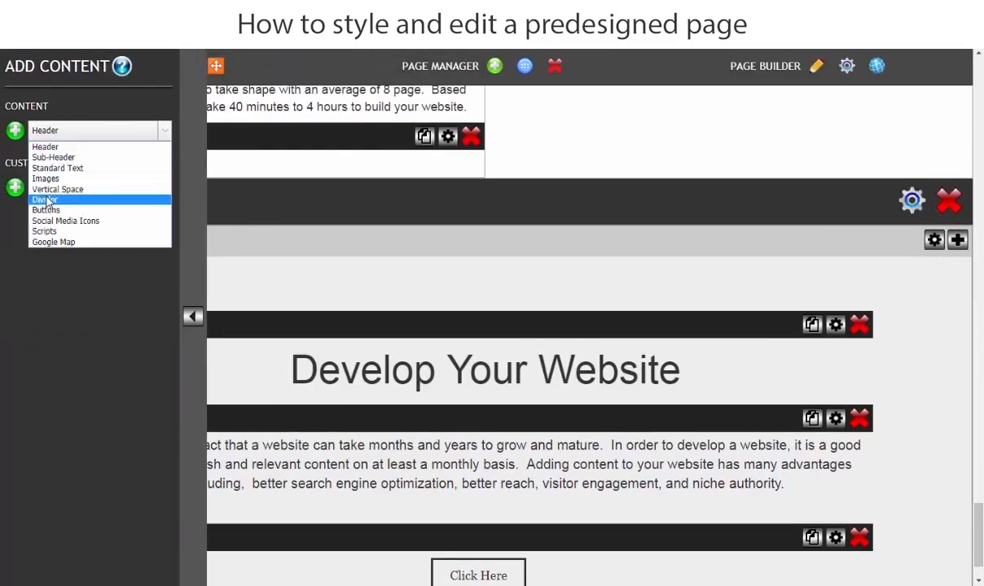
left_click(49, 189)
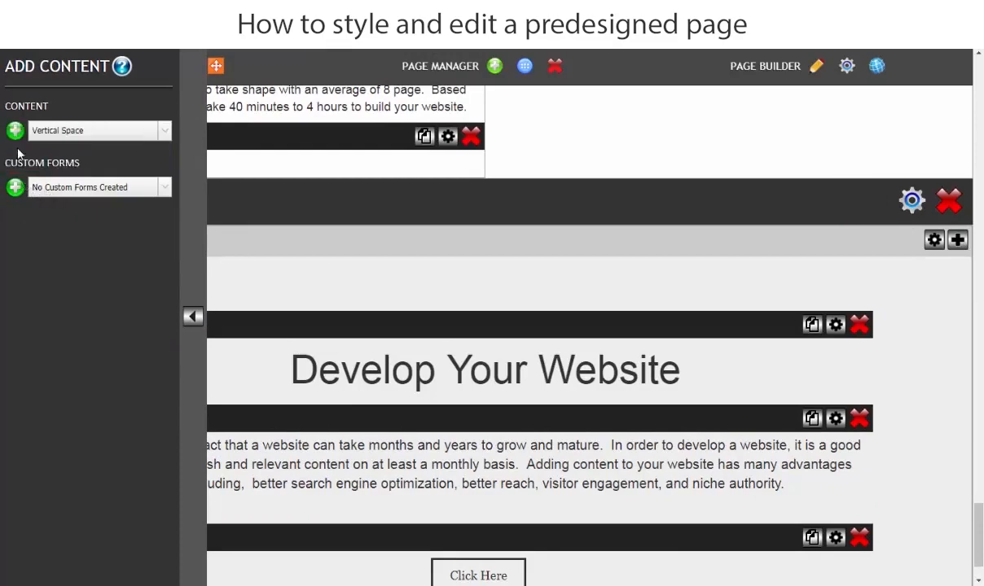
left_click(16, 132)
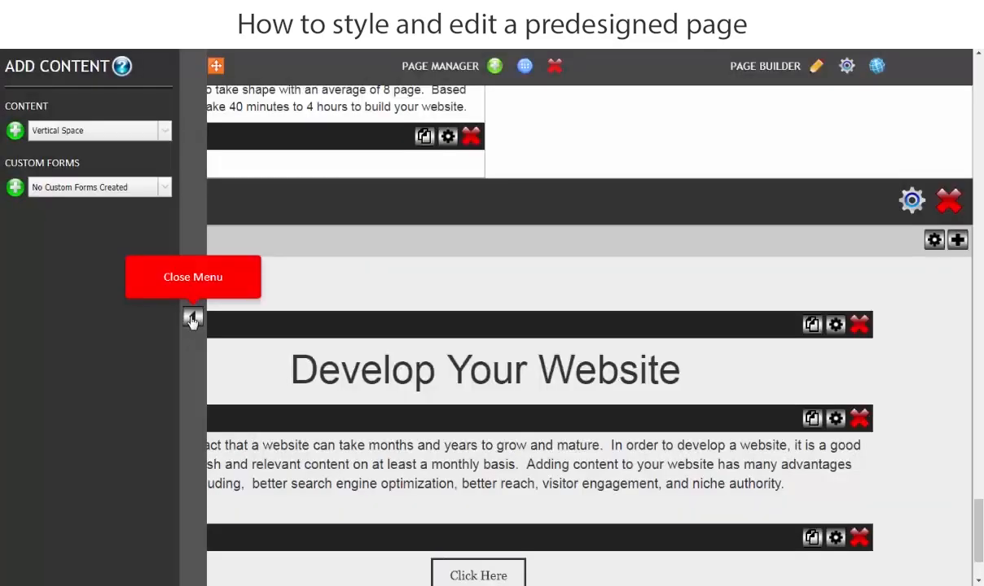
left_click(193, 320)
scroll(317, 359, "down", 2)
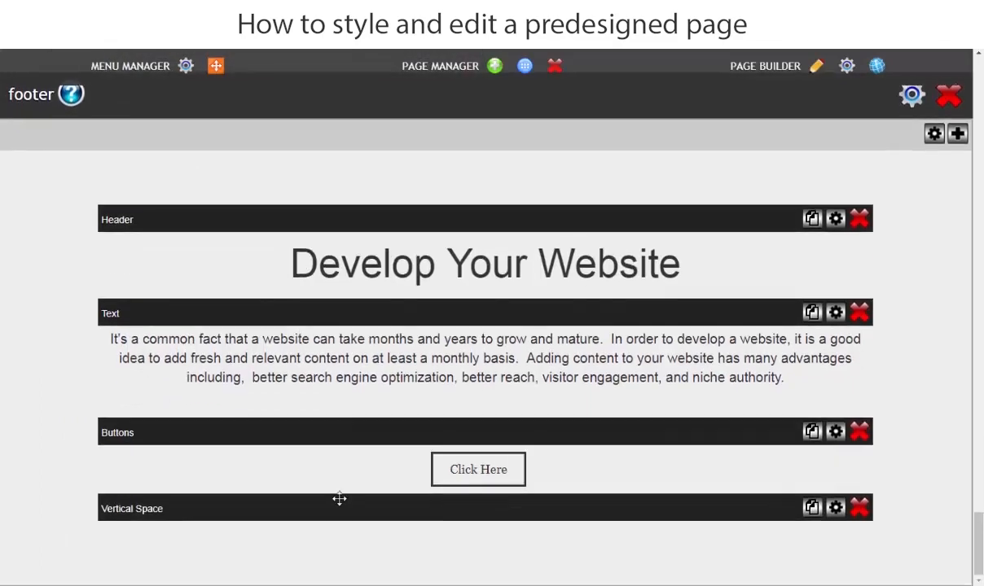
left_click_drag(338, 506, 334, 327)
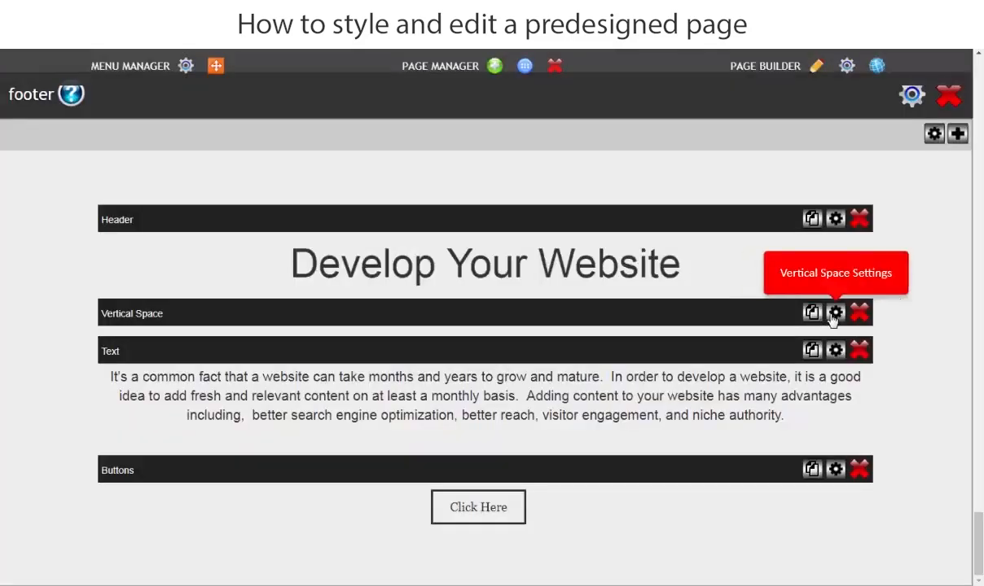
Set the height of the footer's new vertical space to 40 px and apply it.
left_click(835, 313)
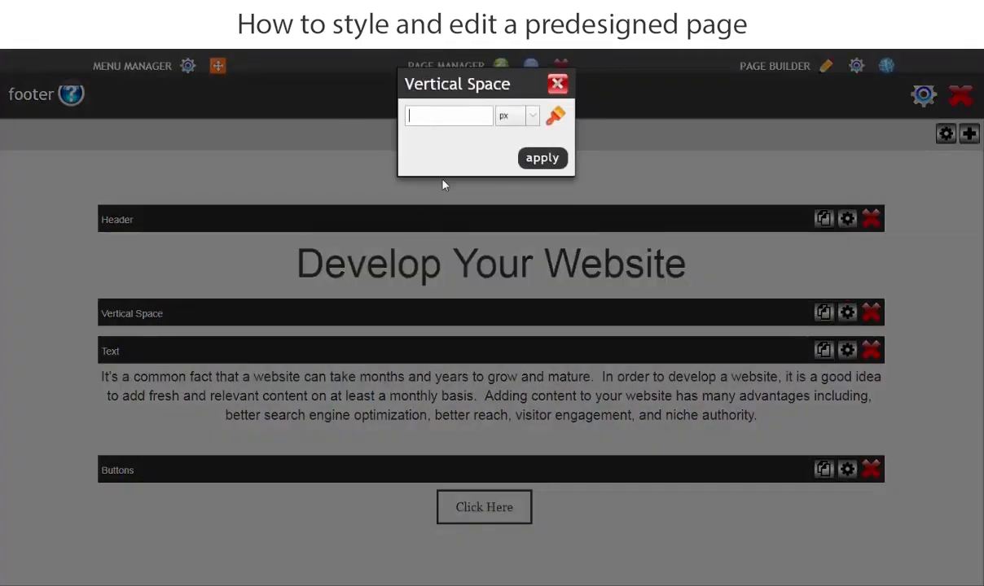
type("40")
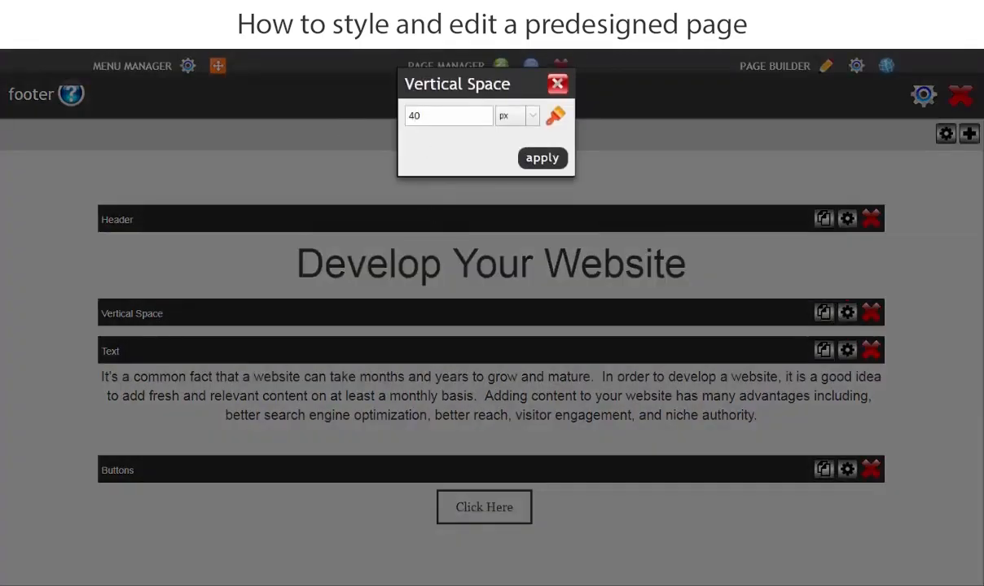
left_click(544, 159)
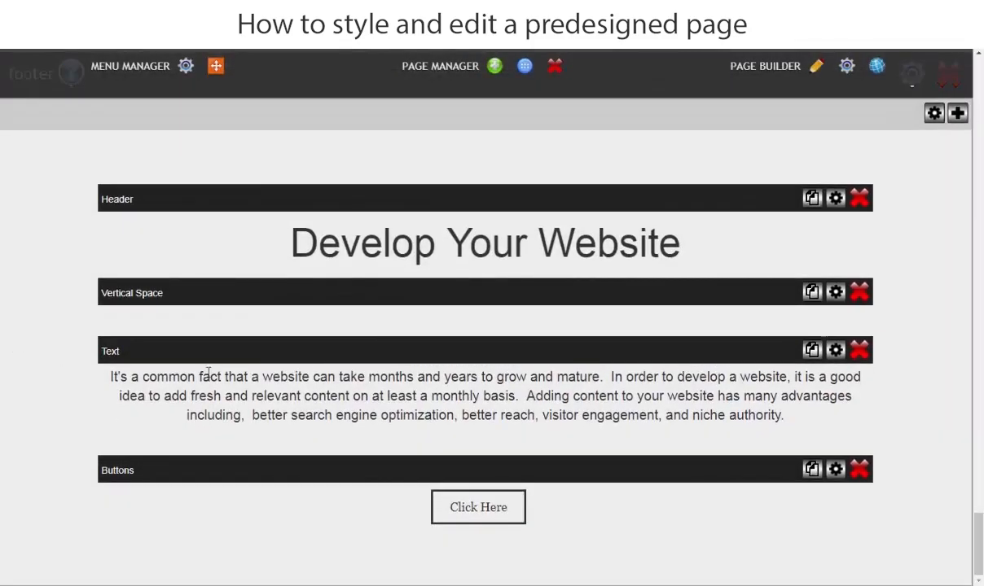
Label the footer's first button "More Resources", link it to resources.aspx and apply the settings.
left_click(836, 470)
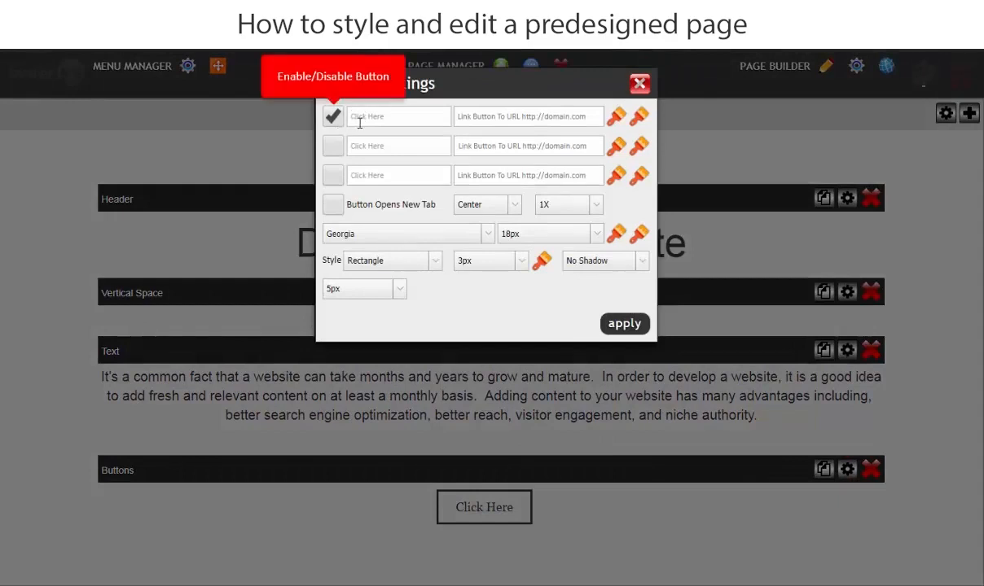
left_click(373, 115)
left_click_drag(373, 115, 316, 118)
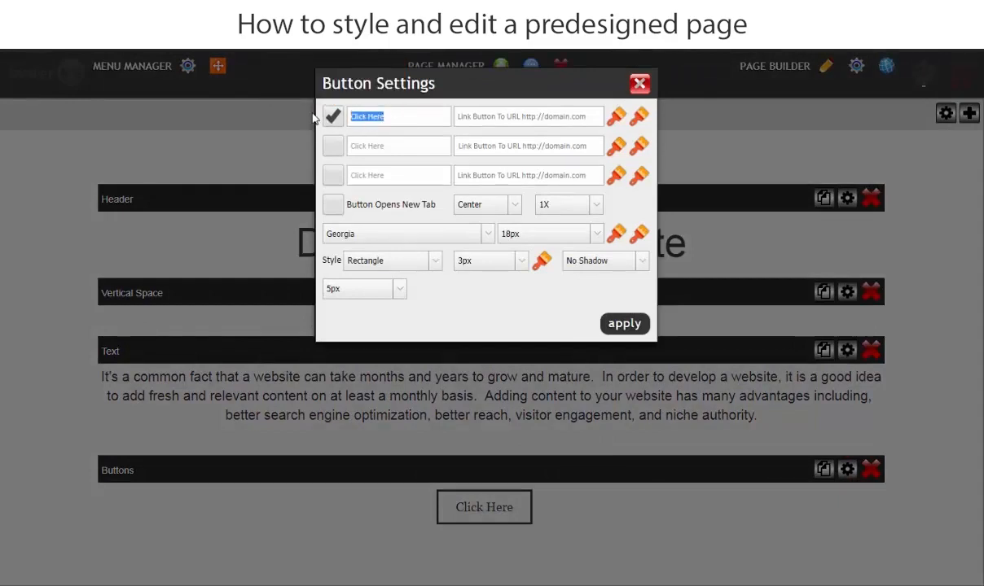
type("M o")
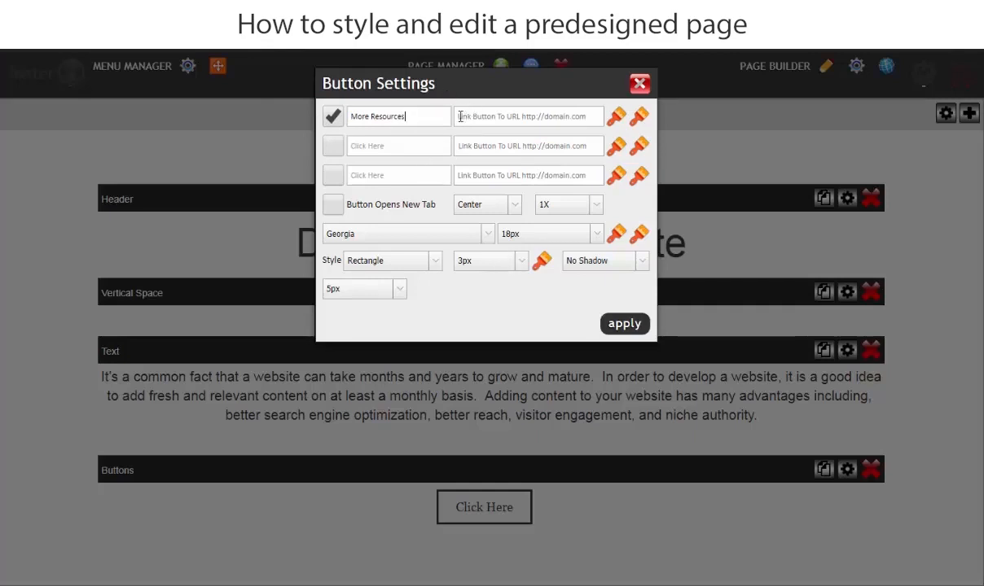
left_click(522, 117)
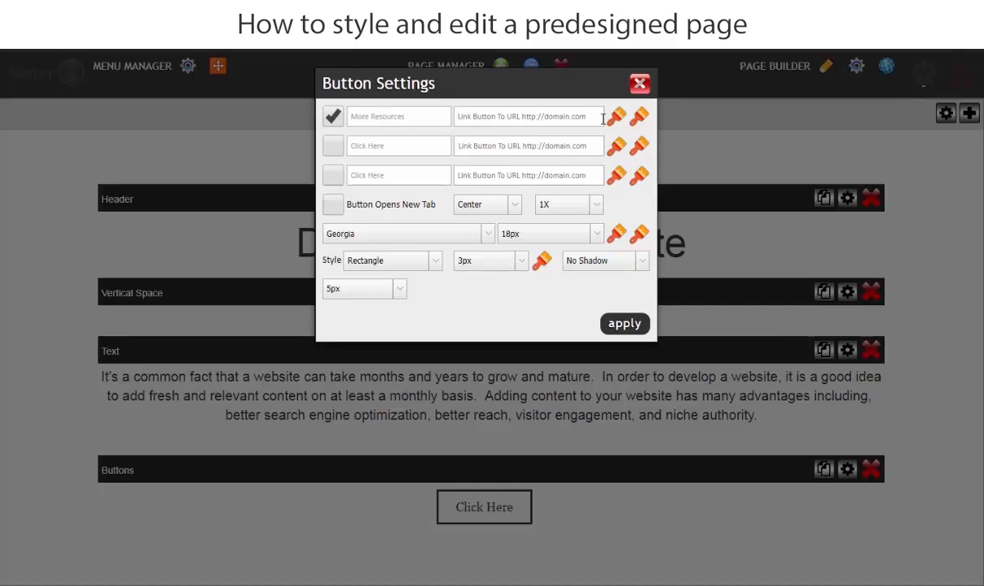
type("resources.aspx")
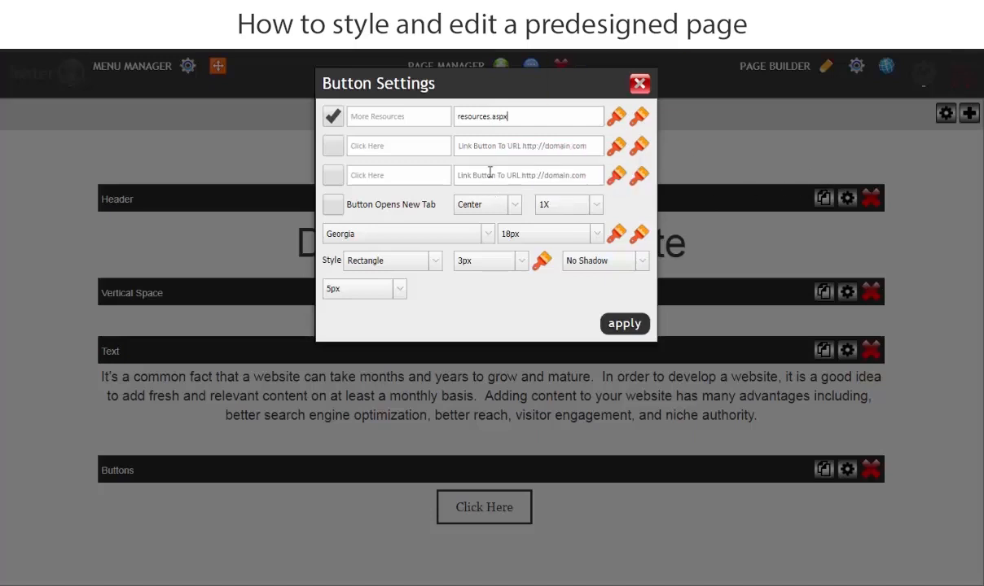
left_click(622, 324)
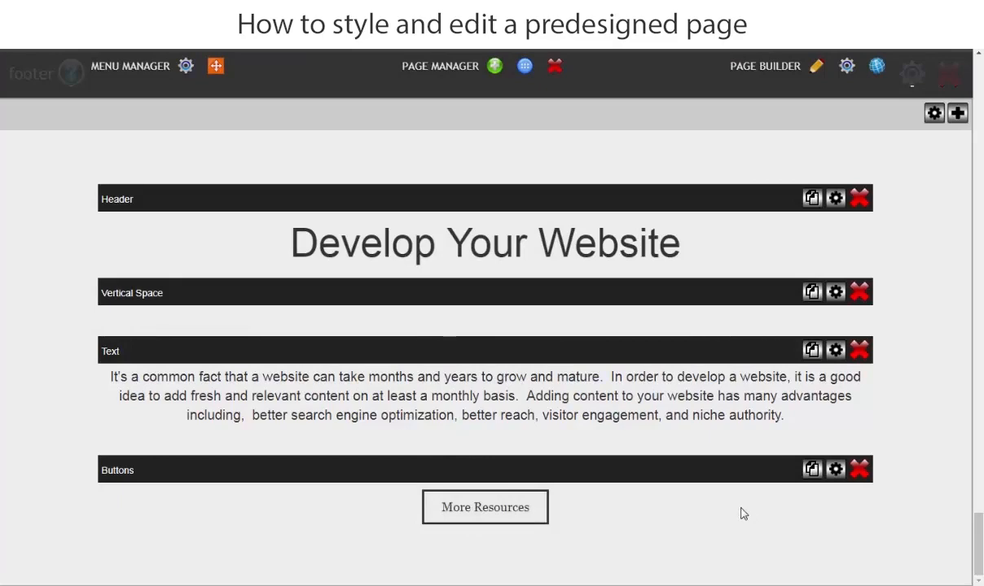
Change the footer button's style to Rectangle (curve) and its font size to 22px.
left_click(836, 469)
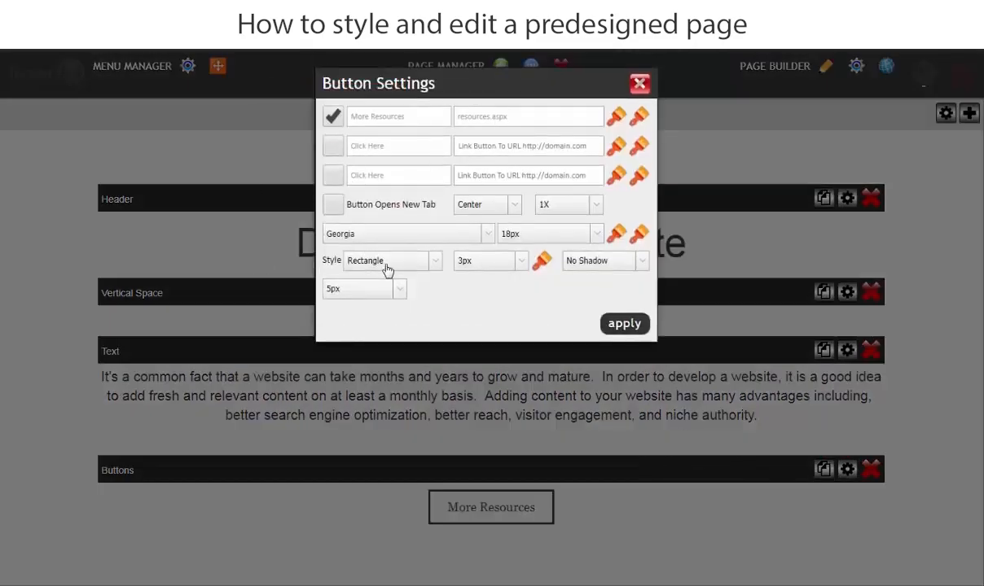
left_click(387, 269)
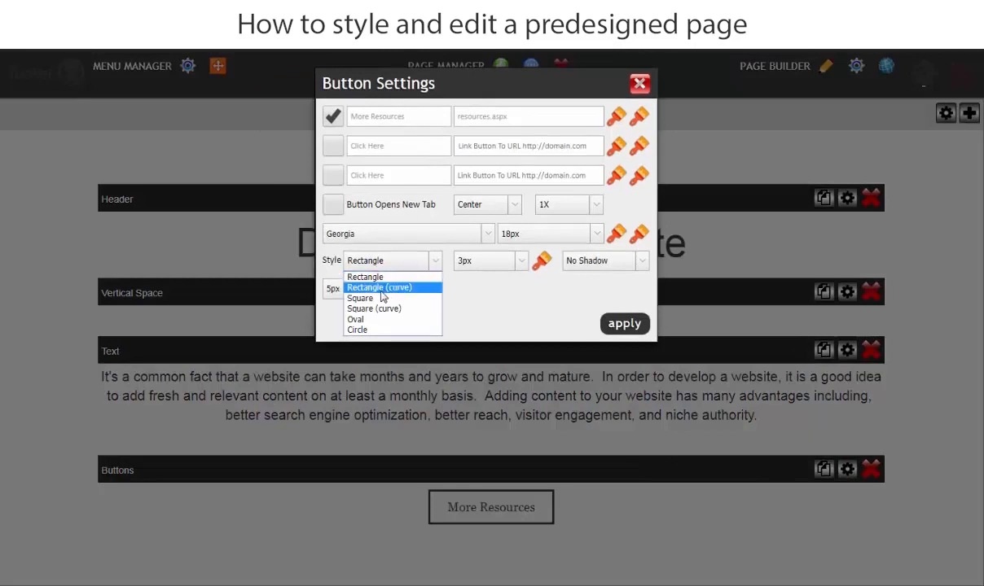
left_click(381, 291)
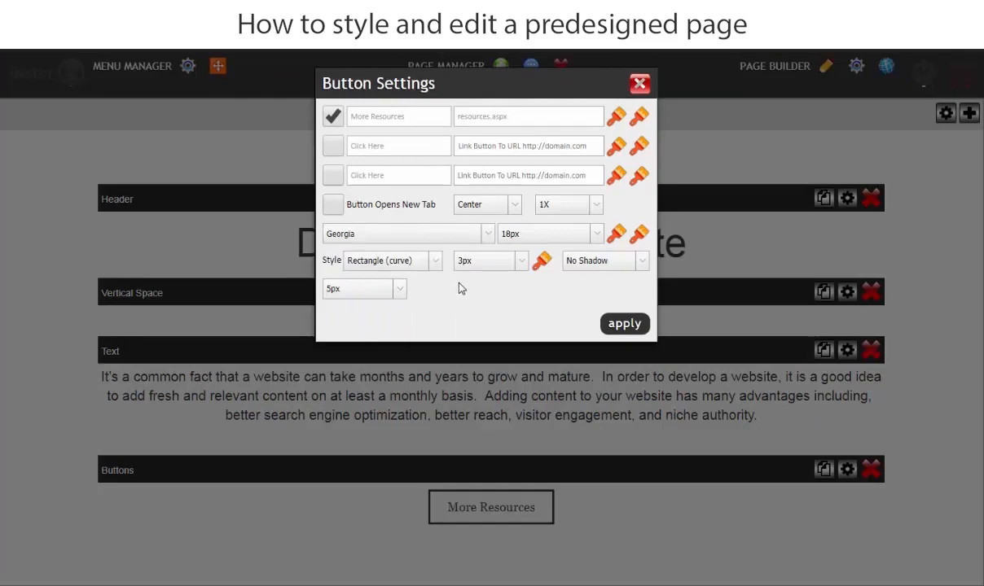
left_click(541, 236)
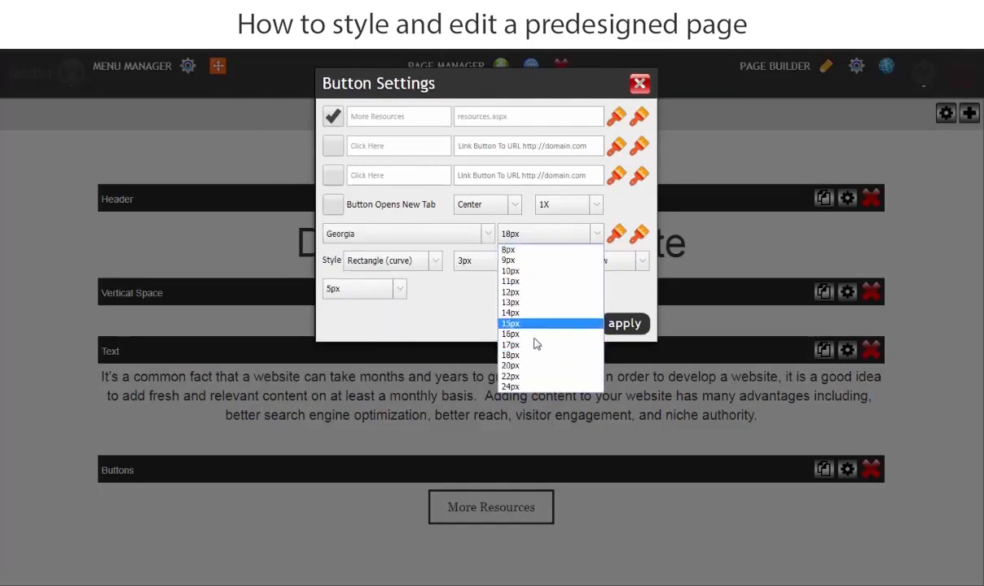
left_click(526, 386)
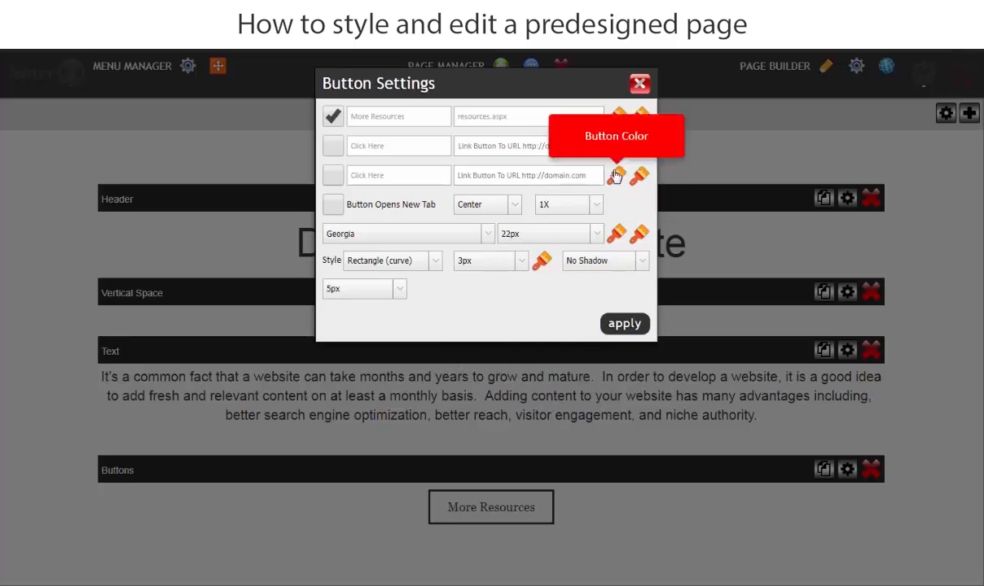
Set the "More Resources" button's color to white (ffffff) and apply the button settings.
left_click(617, 116)
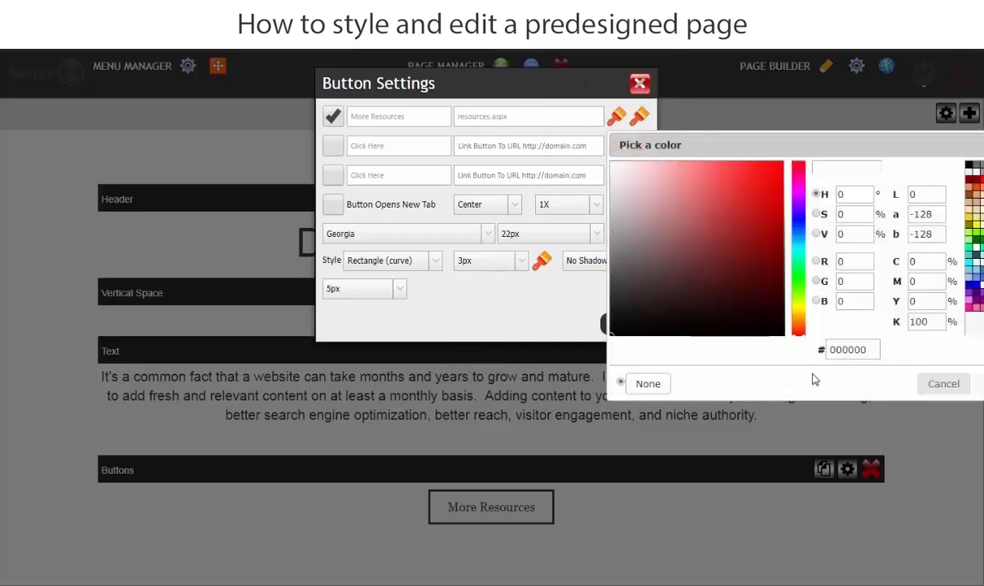
left_click_drag(661, 249, 580, 129)
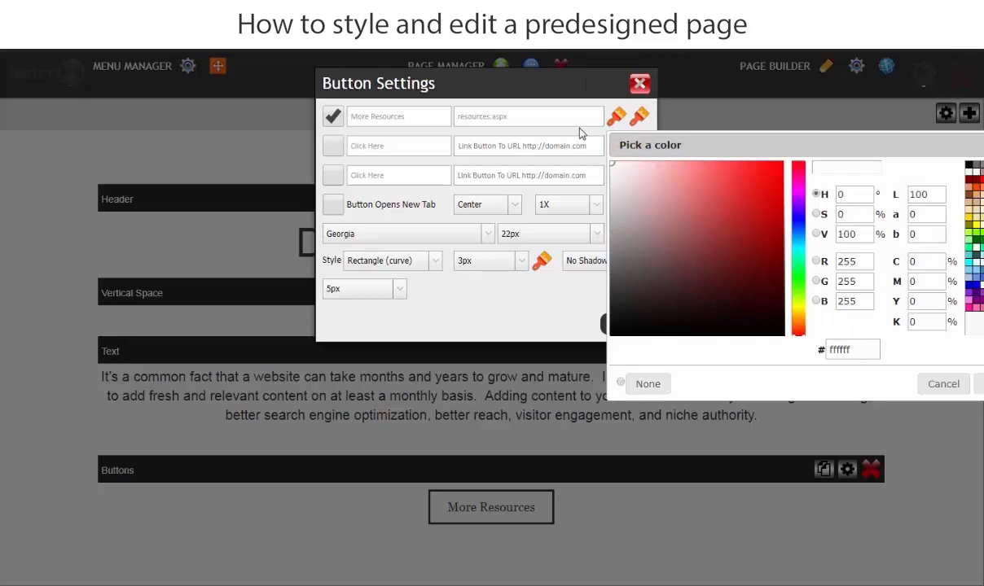
left_click(980, 384)
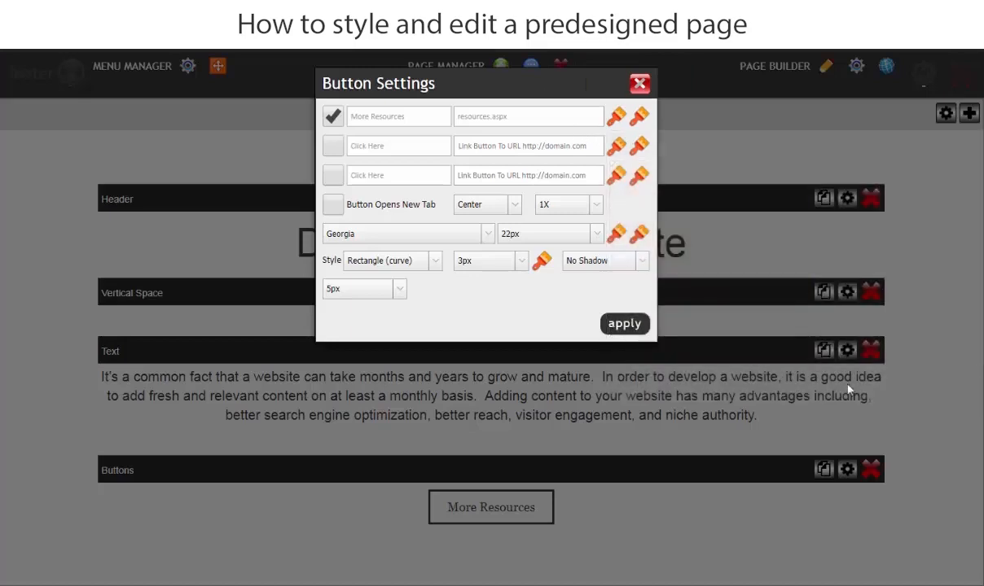
left_click(624, 326)
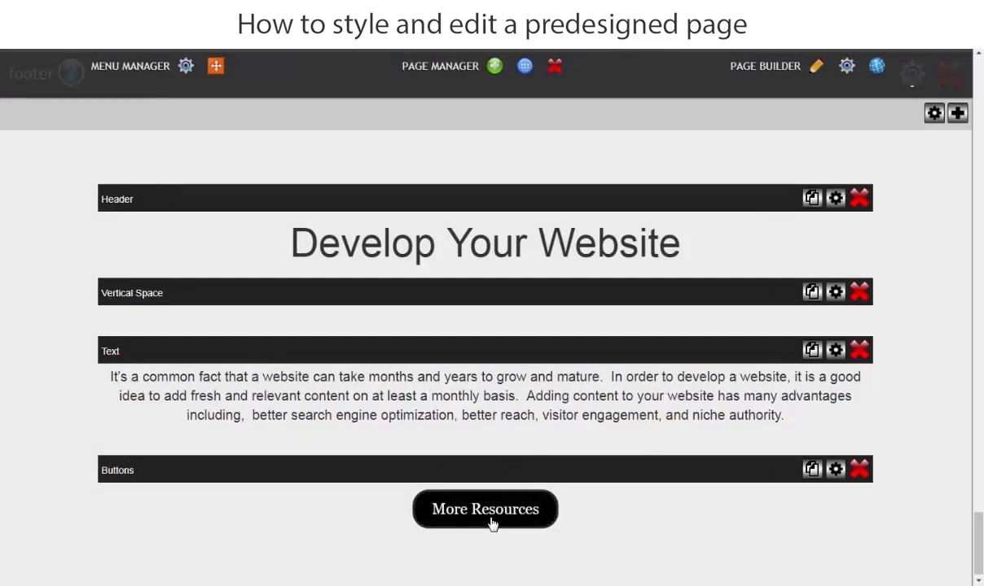
Enlarge the footer's "More Resources" button to size 2X and apply the change.
left_click(837, 470)
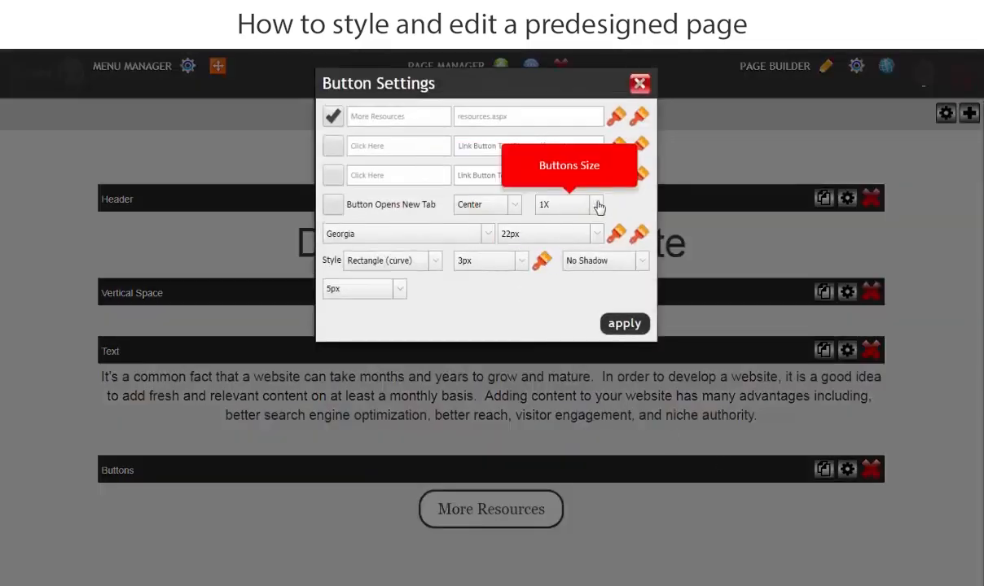
left_click(565, 201)
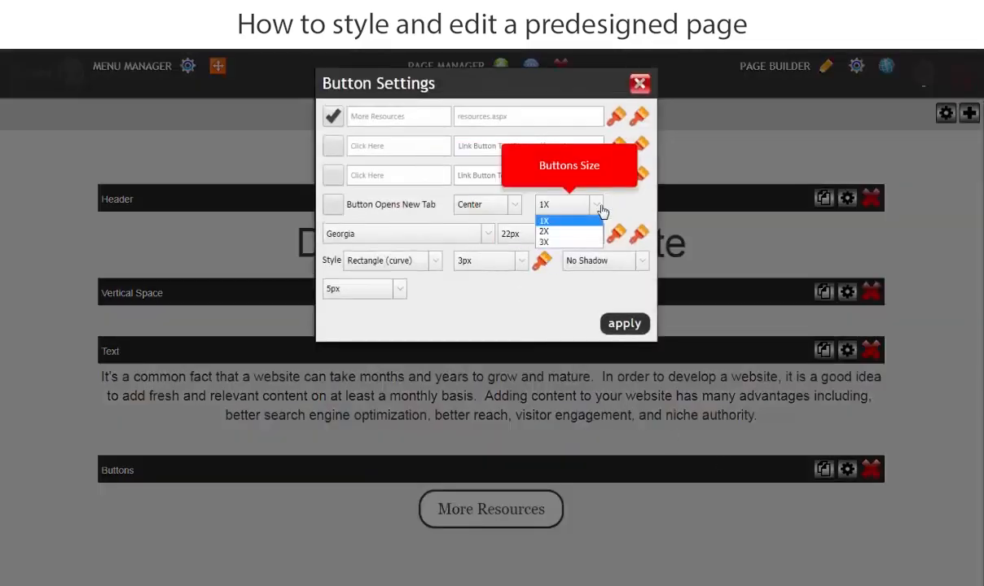
left_click(562, 232)
left_click(625, 324)
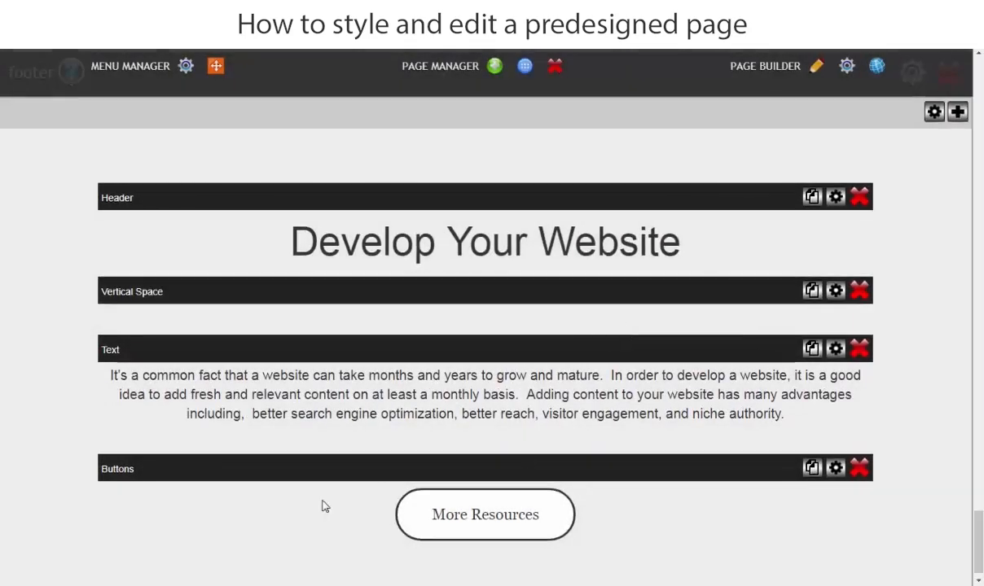
Check the spacing and button in the "Develop Your Website" footer and the "Build Your Website" row on the live page.
scroll(323, 502, "down", 1)
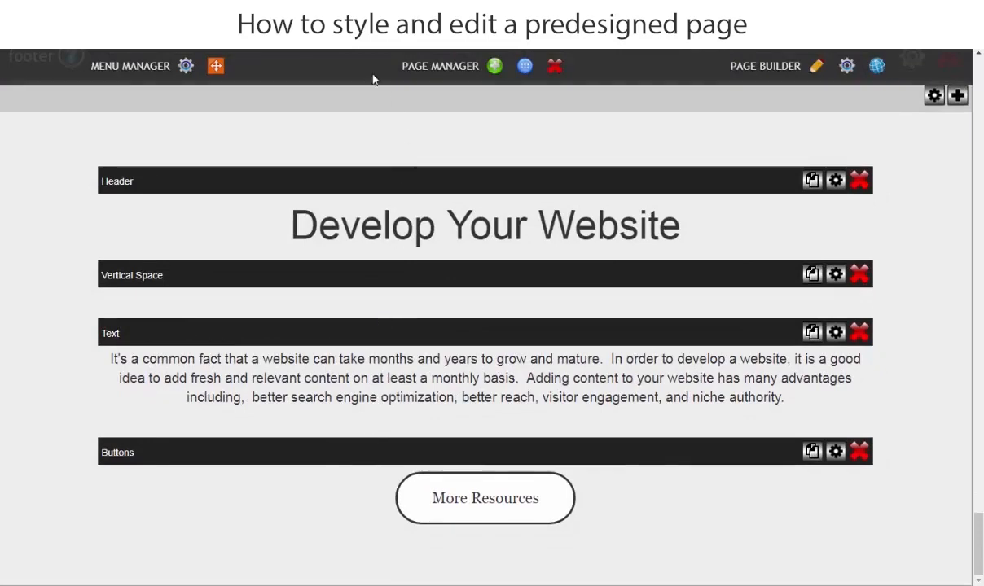
left_click(301, 11)
scroll(105, 399, "up", 3)
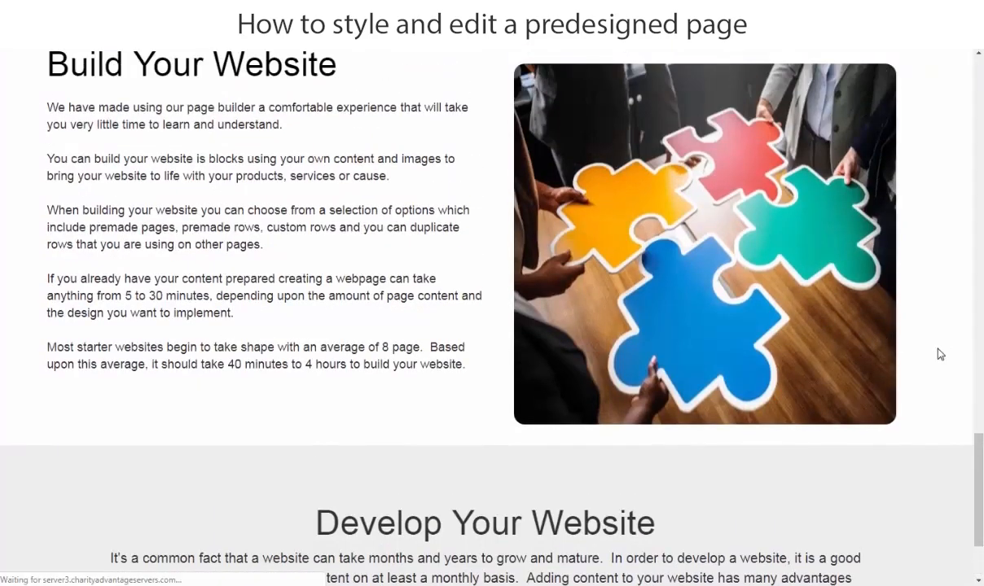
scroll(320, 471, "down", 1)
scroll(320, 471, "down", 3)
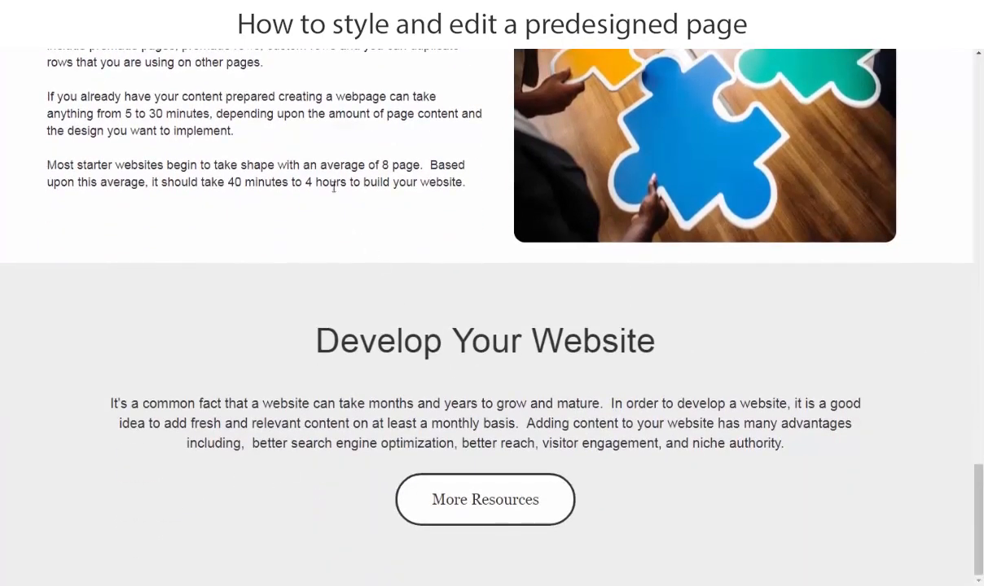
scroll(446, 373, "up", 12)
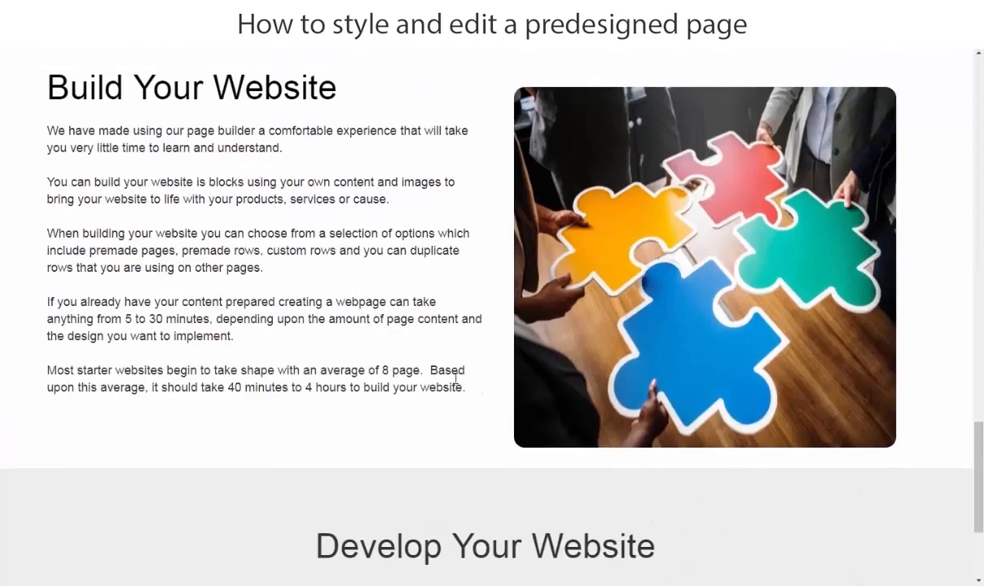
scroll(392, 344, "up", 13)
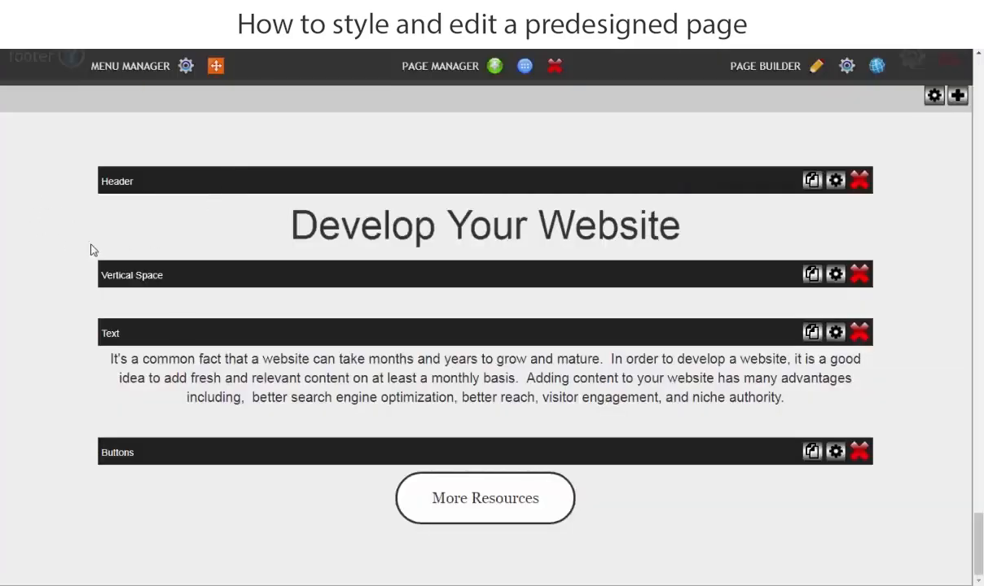
Set the footer layout's background color to orange (ffa500) and save the layout settings.
scroll(181, 353, "up", 3)
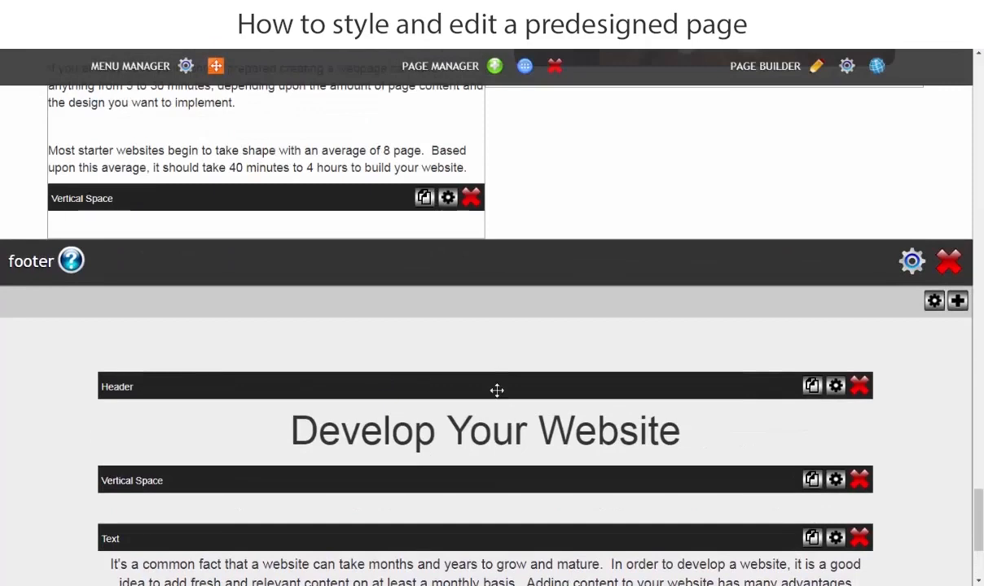
left_click(911, 262)
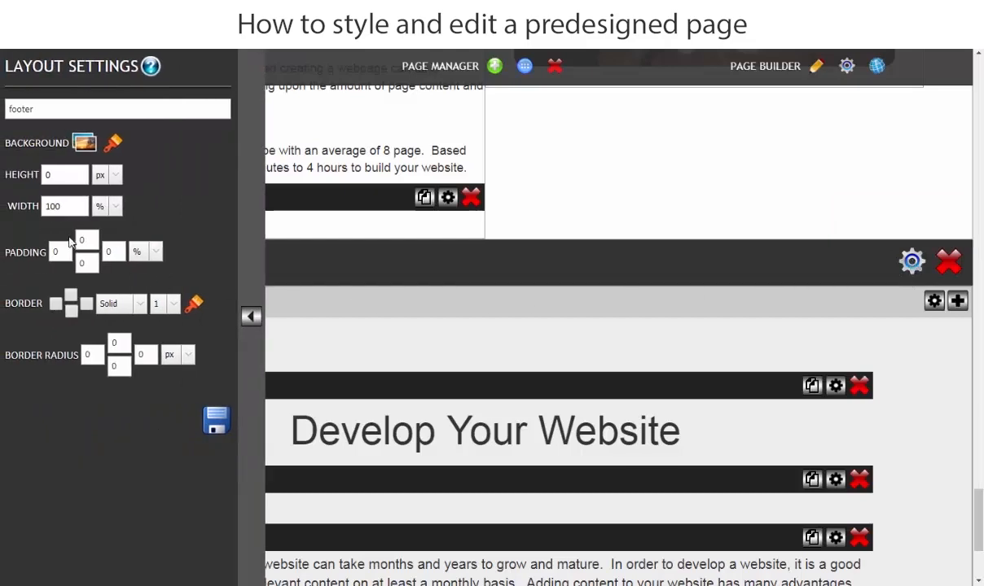
left_click(114, 144)
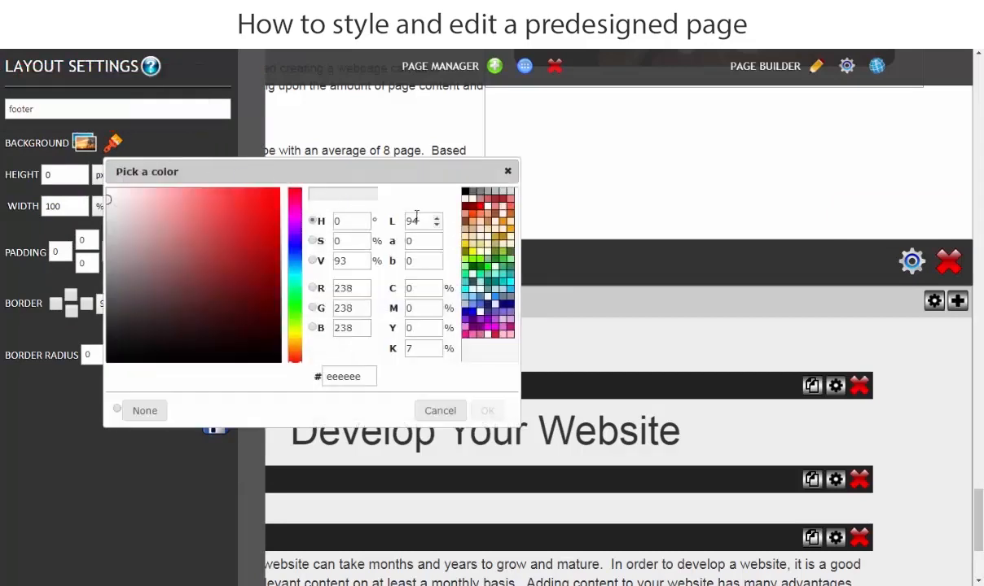
left_click(510, 233)
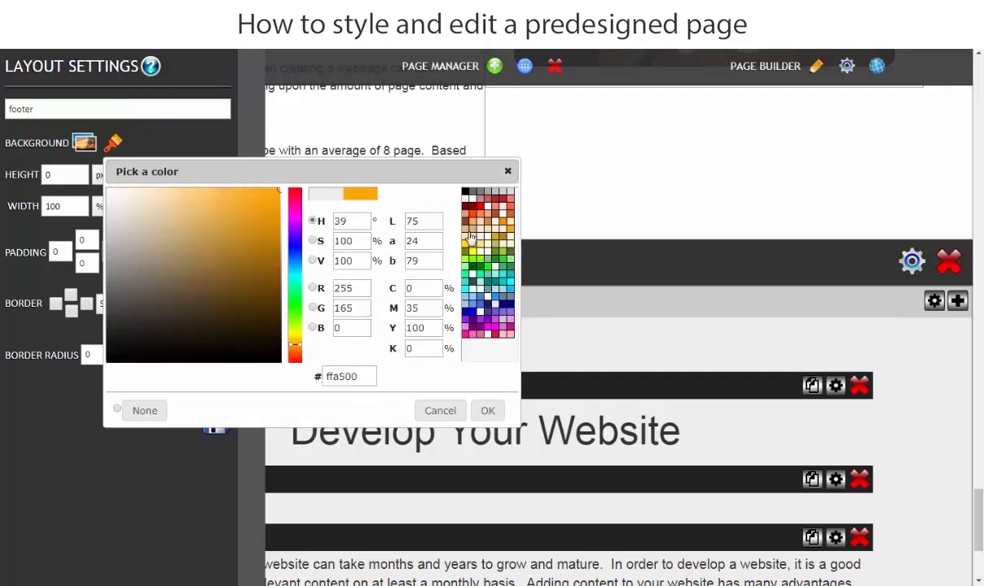
left_click(486, 411)
left_click(218, 422)
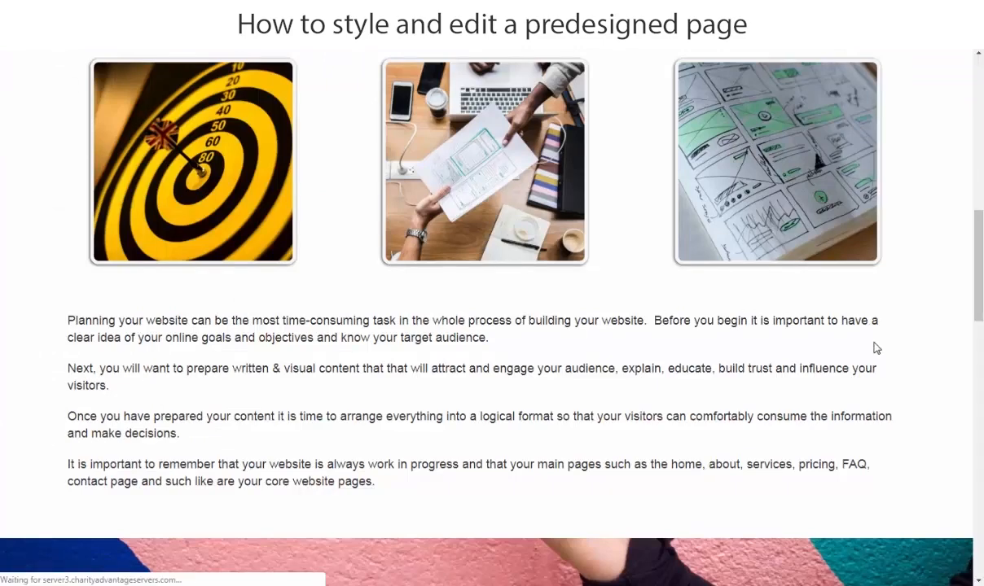
Review the live page from the banner to the footer, checking how the footer's background color suits the other rows.
scroll(854, 365, "down", 5)
scroll(736, 373, "down", 2)
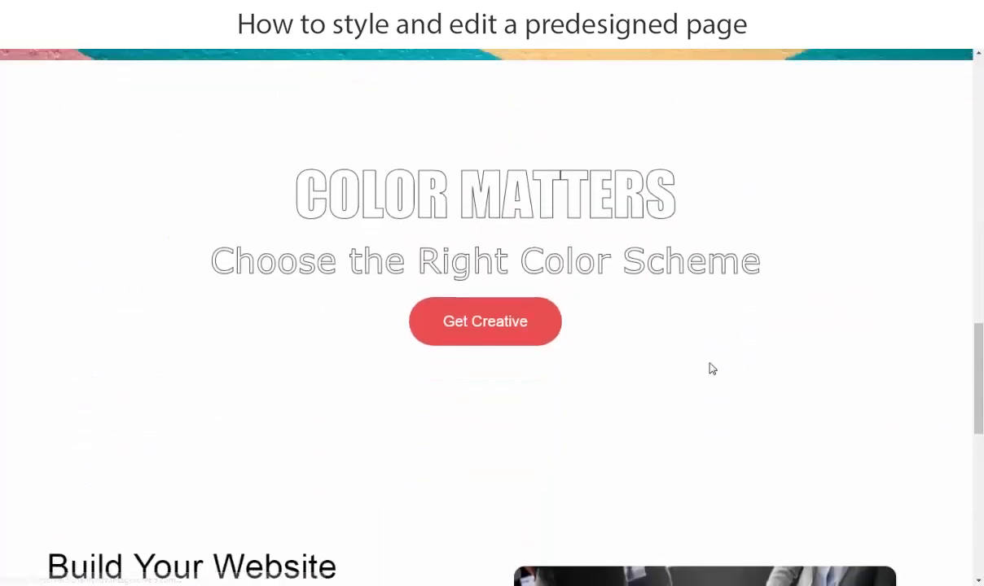
scroll(711, 369, "down", 3)
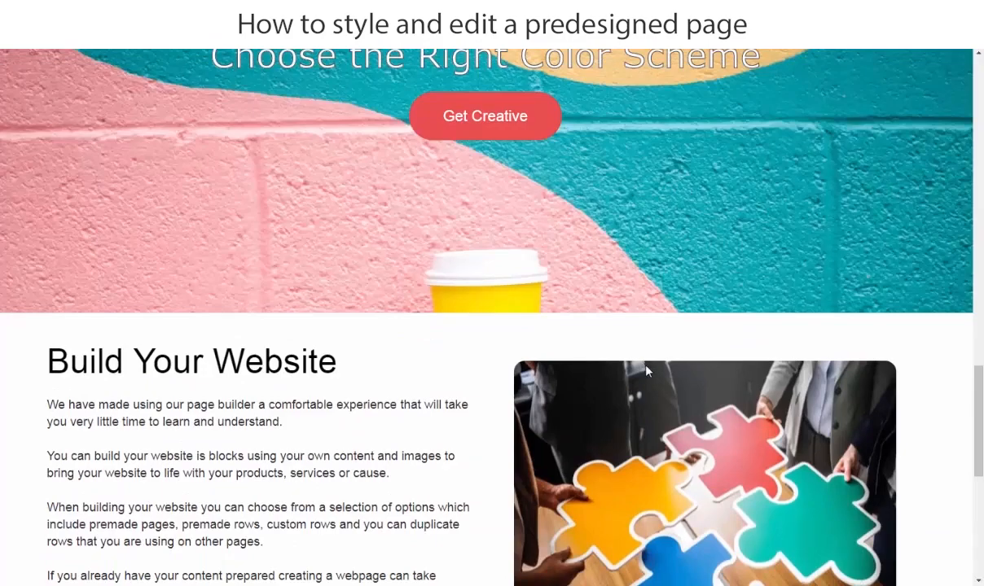
scroll(619, 366, "down", 4)
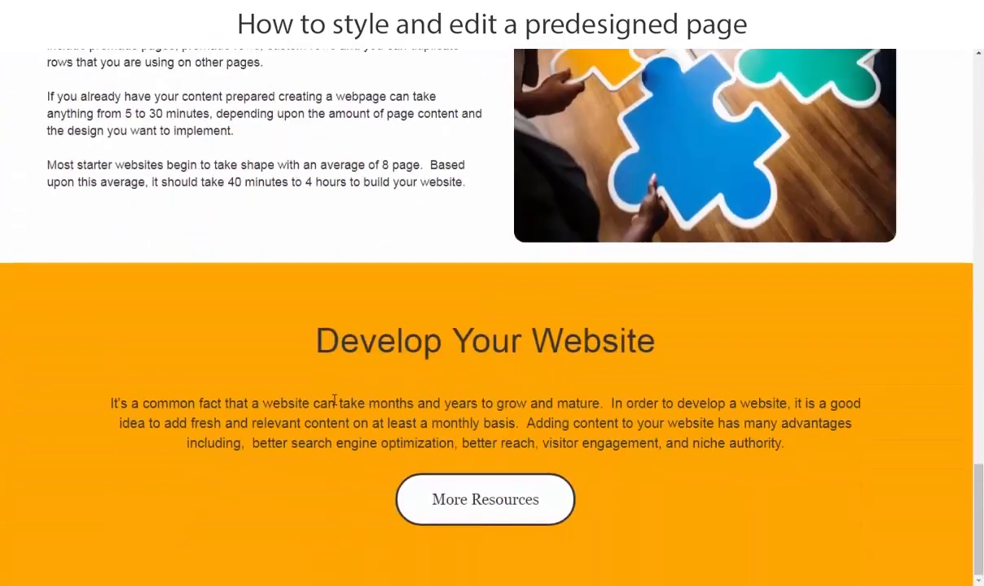
scroll(319, 397, "up", 5)
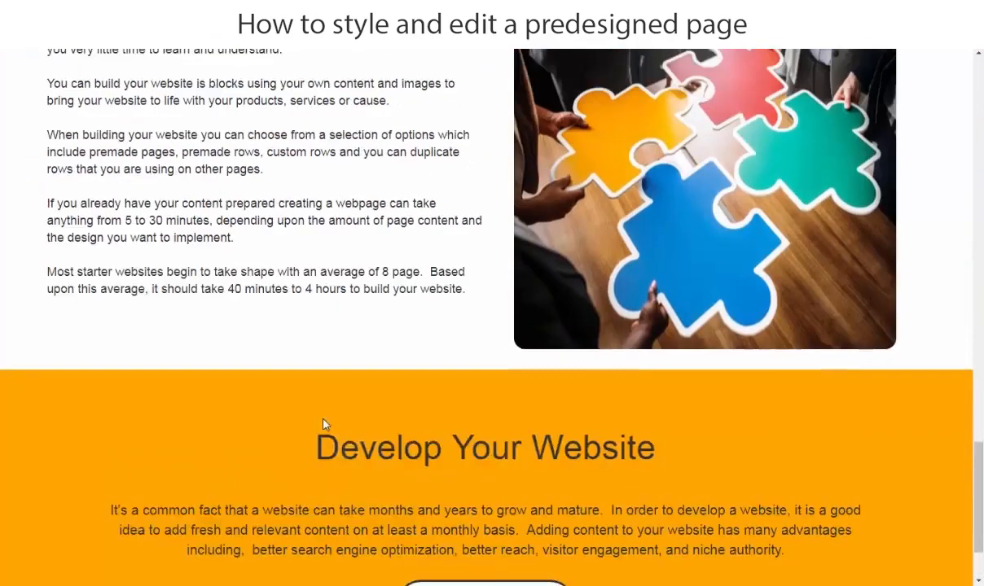
scroll(331, 425, "up", 15)
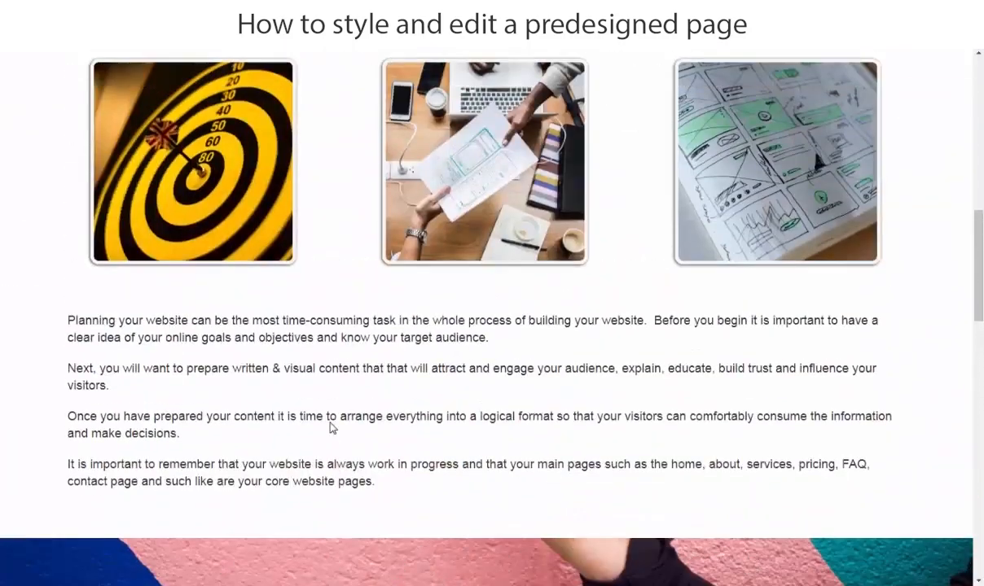
scroll(331, 423, "up", 10)
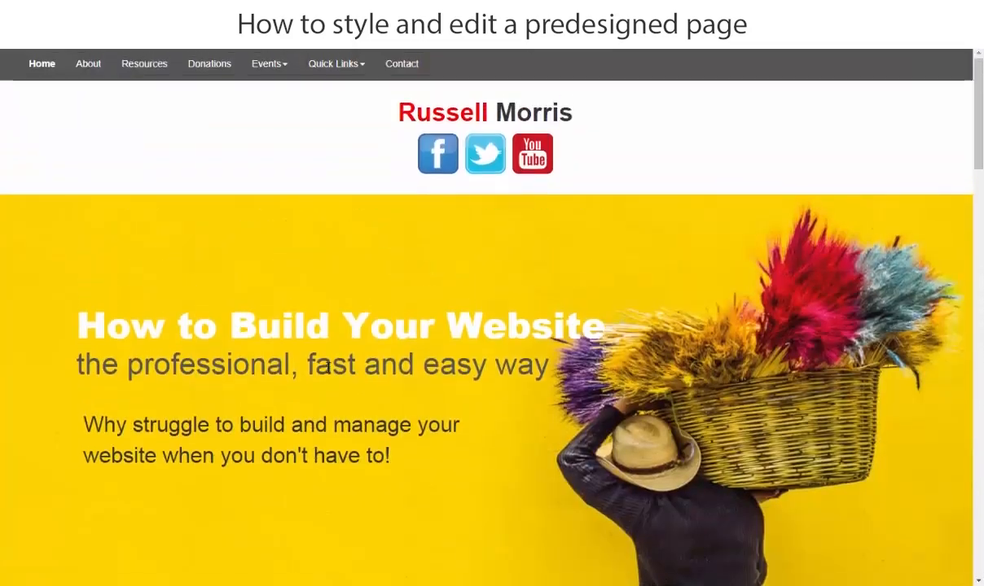
scroll(382, 303, "down", 8)
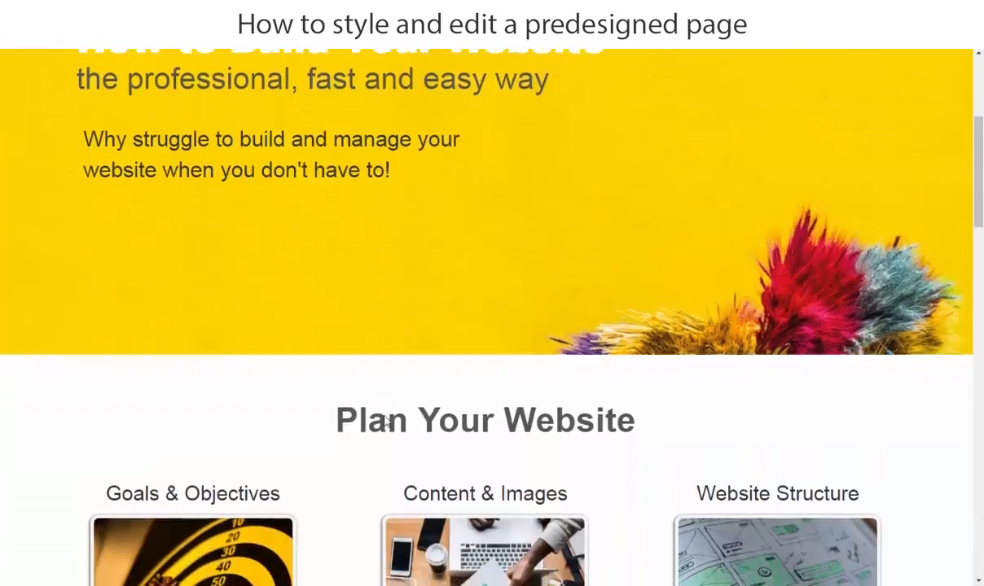
scroll(356, 410, "down", 8)
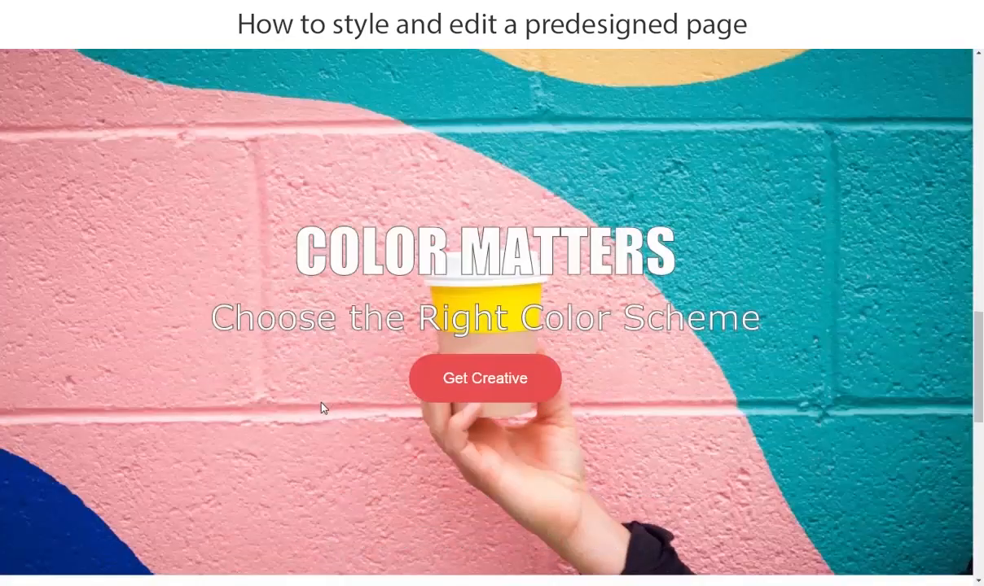
scroll(323, 411, "down", 10)
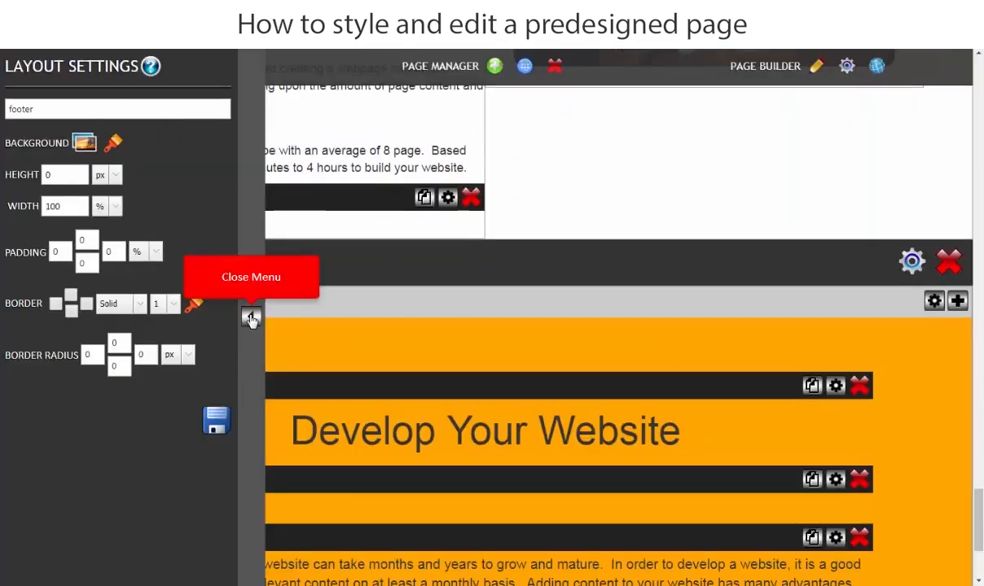
Close the layout settings and open the Footers collection of the Pre-Designed Layout Library.
left_click(250, 317)
scroll(832, 391, "down", 3)
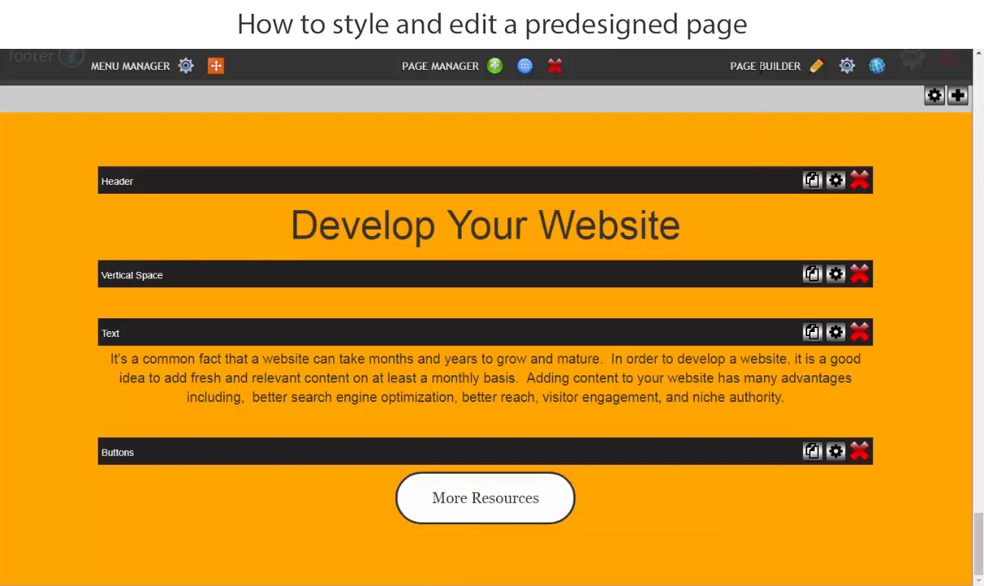
left_click(816, 69)
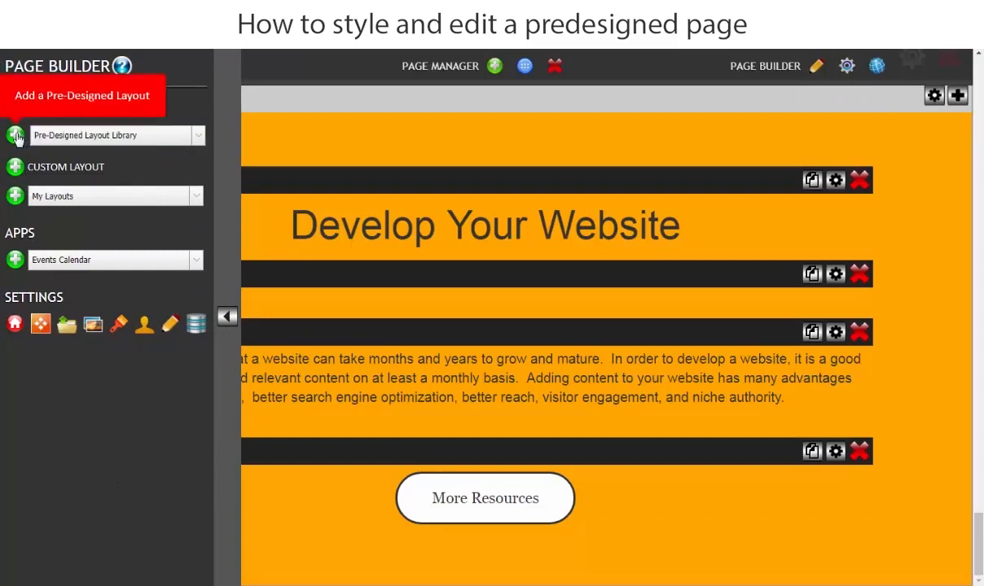
left_click(93, 143)
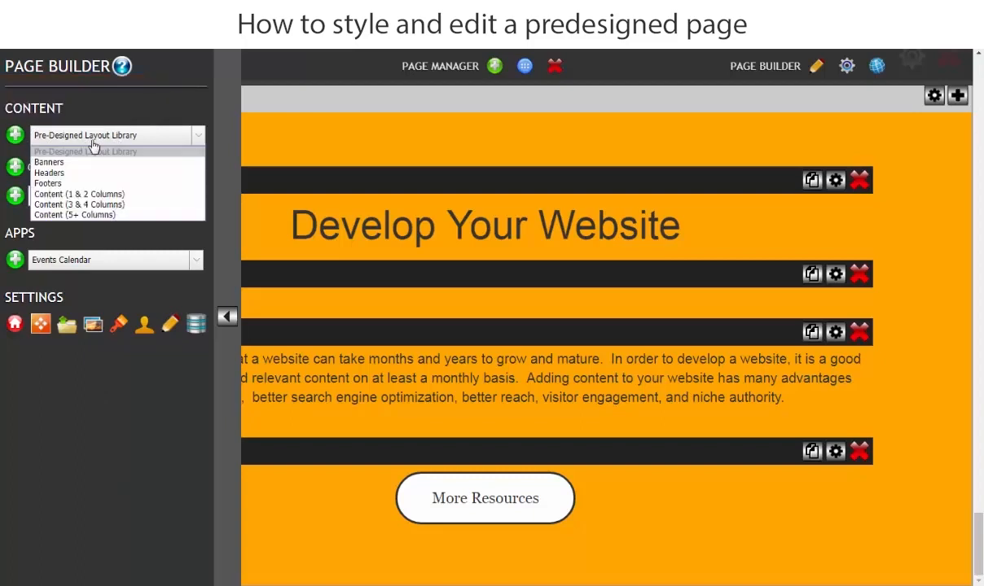
left_click(60, 185)
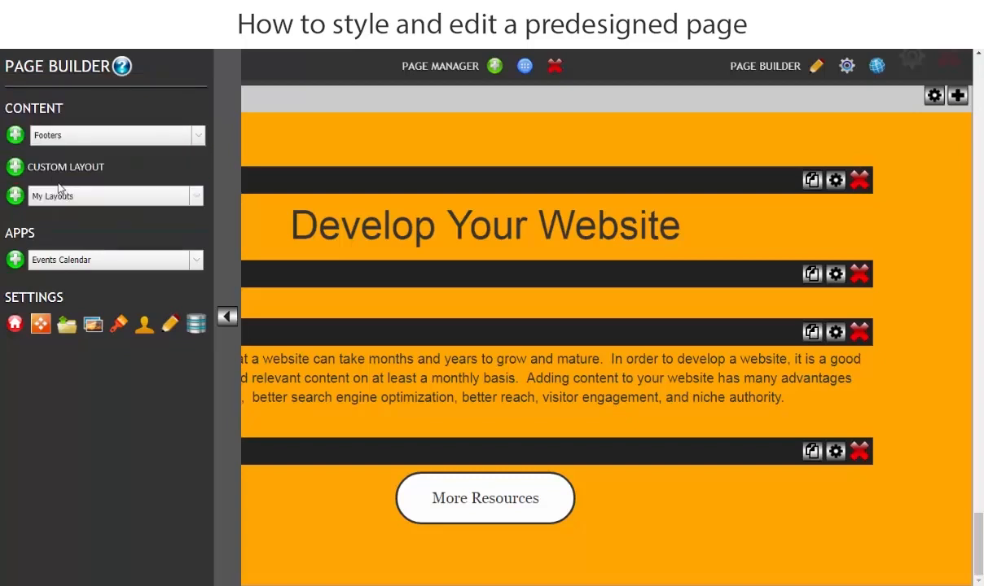
left_click(15, 136)
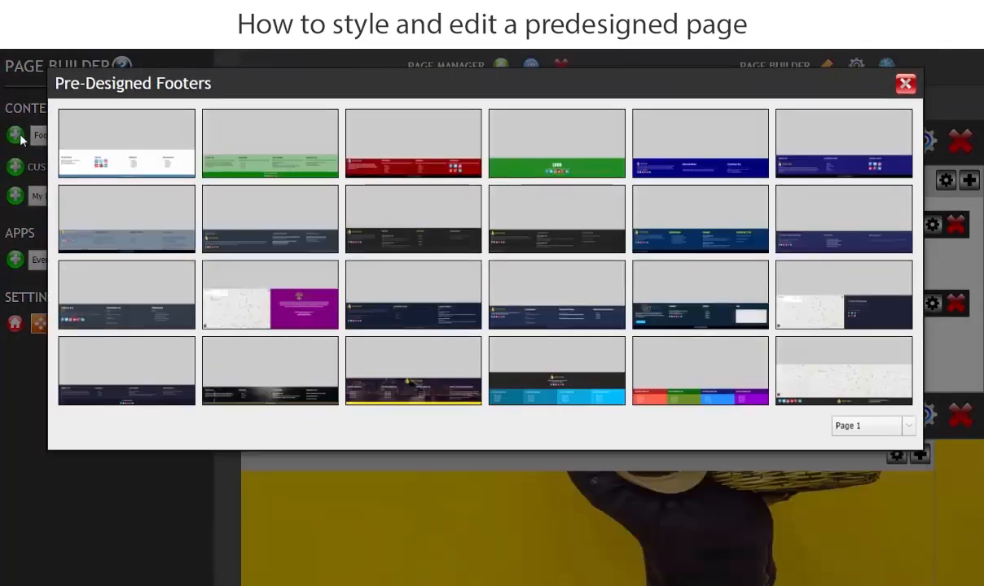
Add the predesigned Footer 1 layout to the page and close the page builder menu.
mouse_move(88, 138)
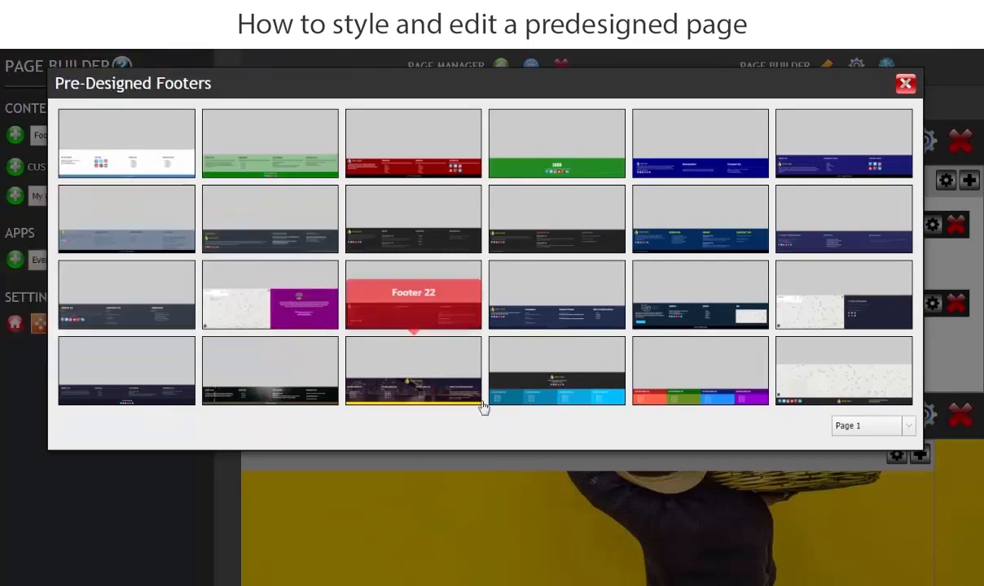
left_click(873, 430)
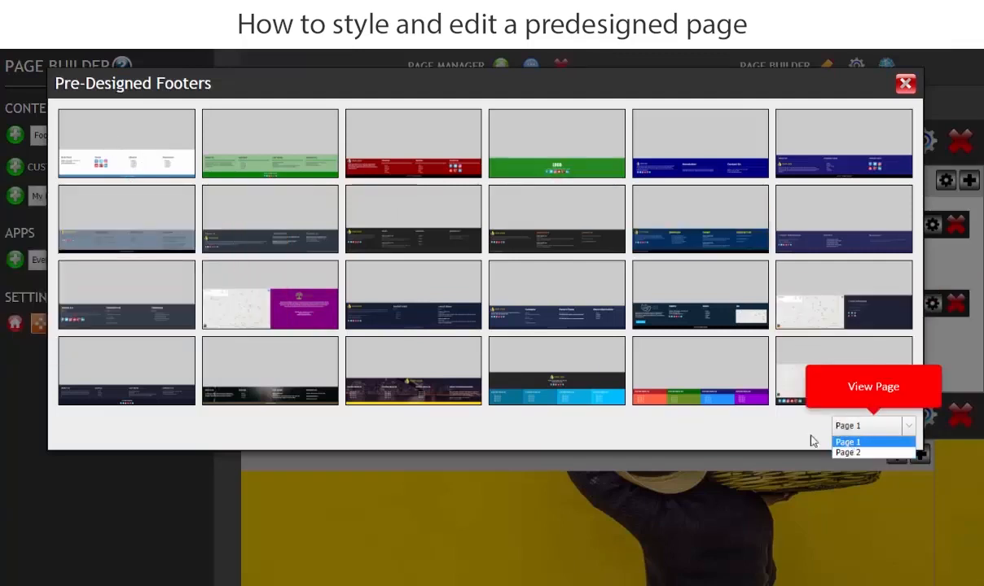
left_click(121, 150)
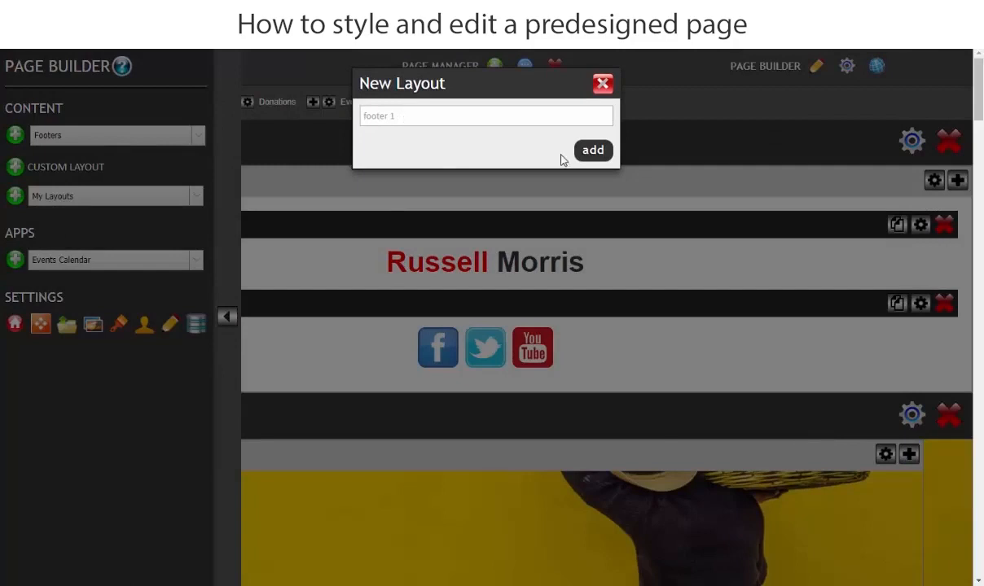
left_click(593, 150)
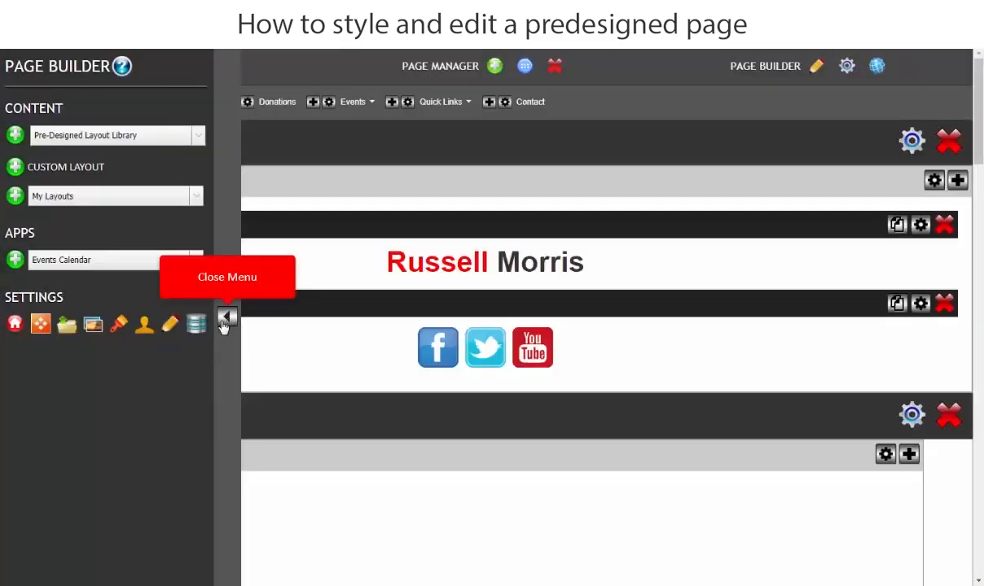
left_click(227, 319)
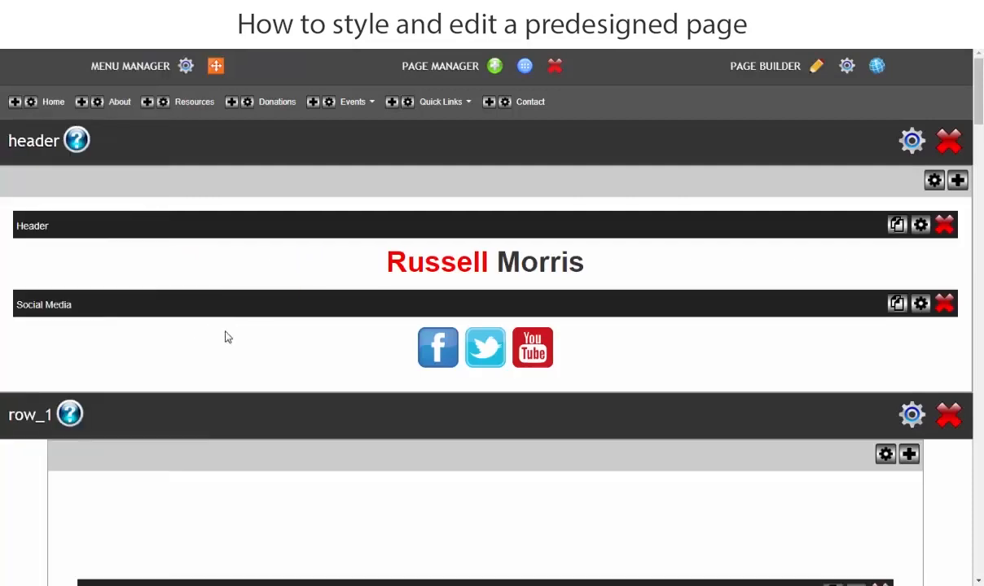
Examine the contact, socials and link columns of the newly added footer at the end of the page.
scroll(271, 349, "down", 4)
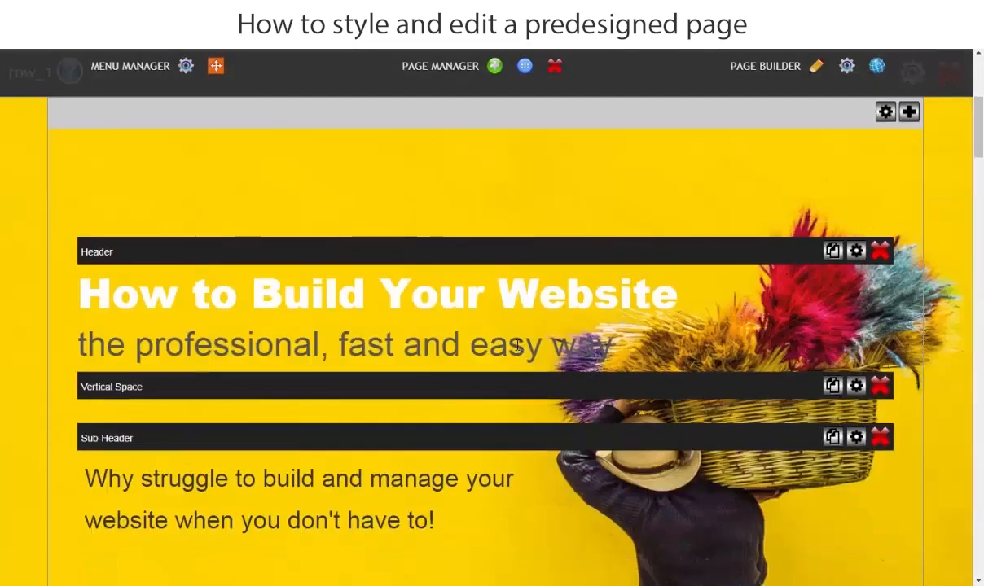
scroll(384, 341, "down", 8)
scroll(317, 343, "down", 20)
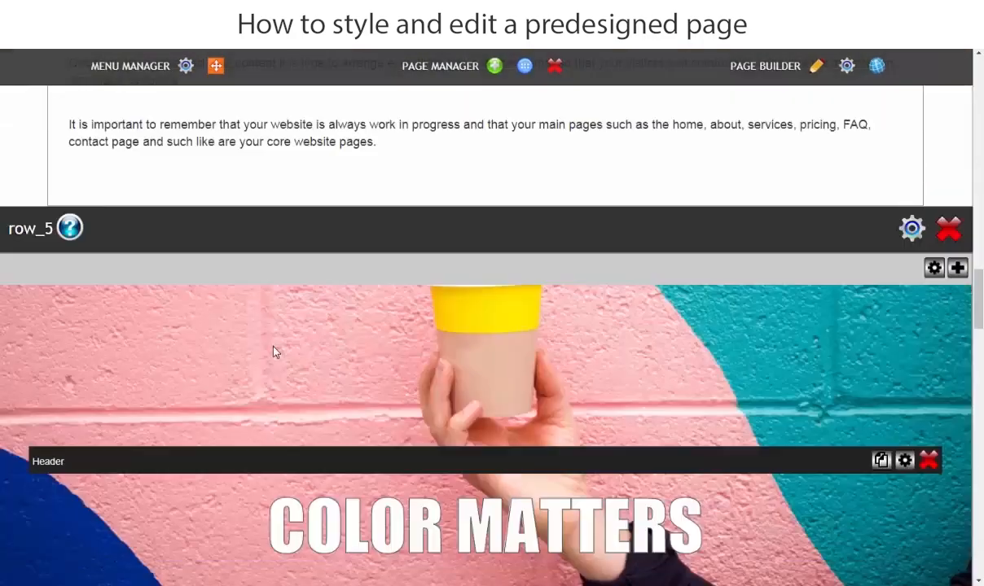
scroll(280, 342, "down", 20)
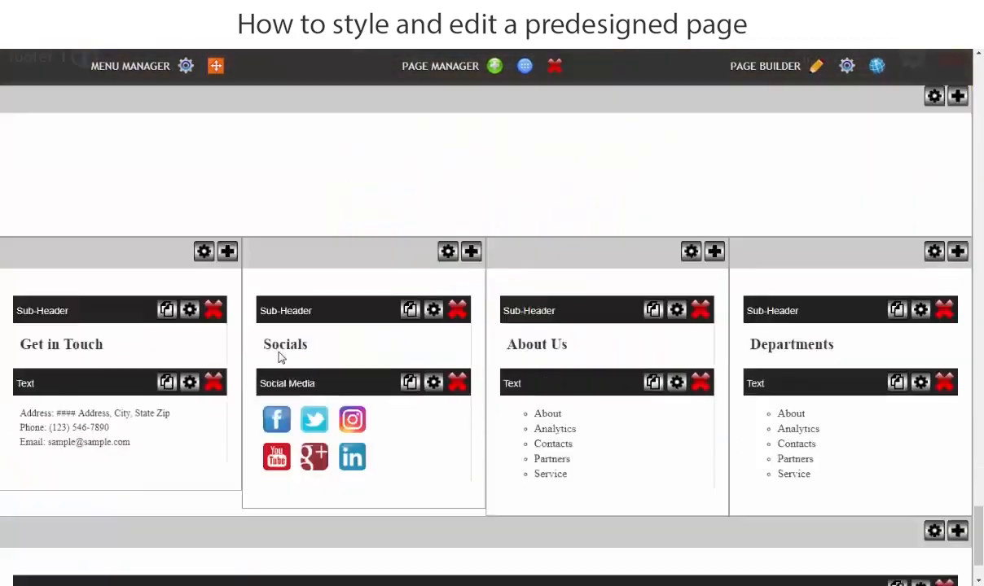
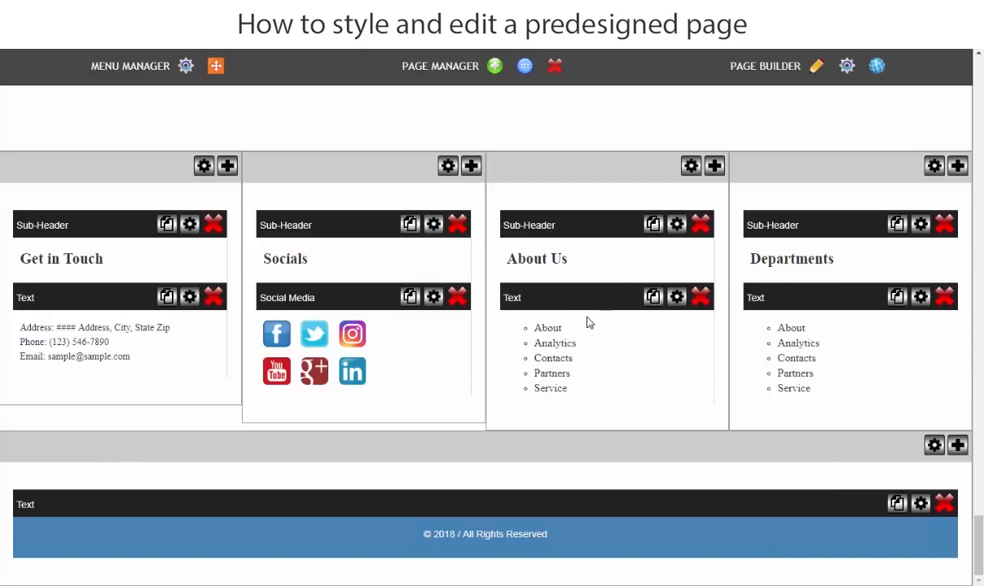
Add a custom layout named "Custom Footer" with four equal columns from the 3 and 4 Columns designs, and close the page builder menu.
scroll(566, 329, "up", 2)
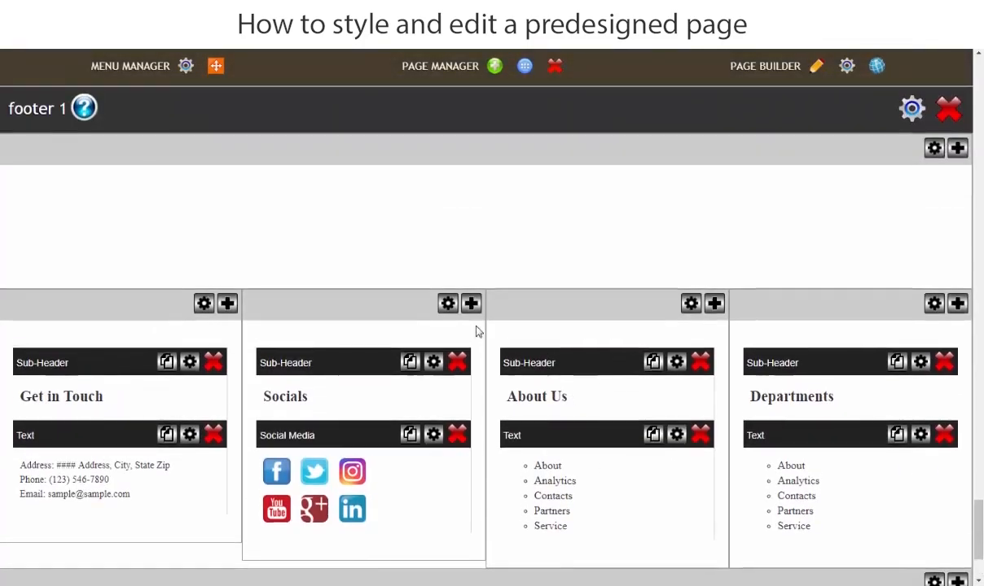
scroll(476, 329, "up", 2)
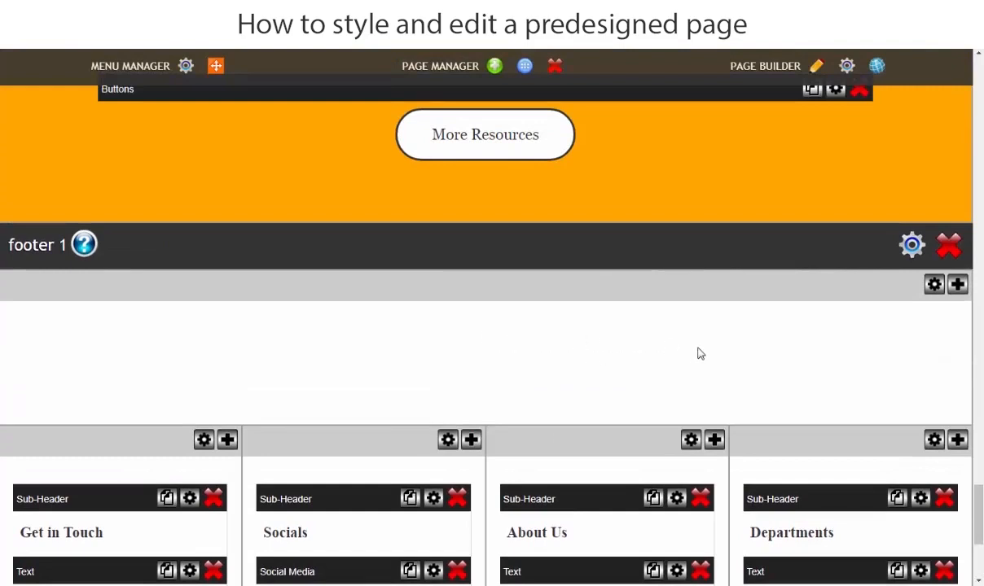
scroll(543, 358, "down", 3)
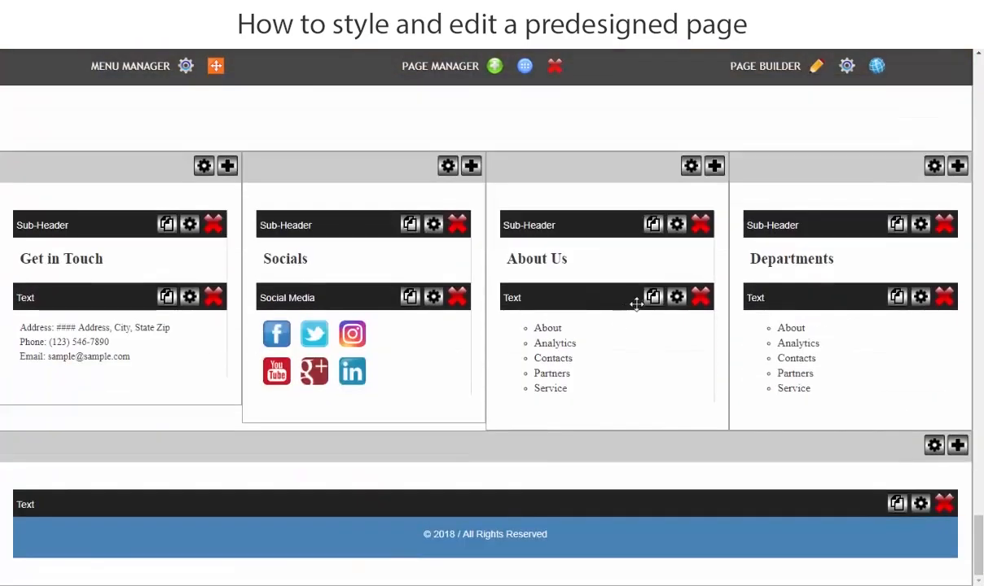
left_click(819, 70)
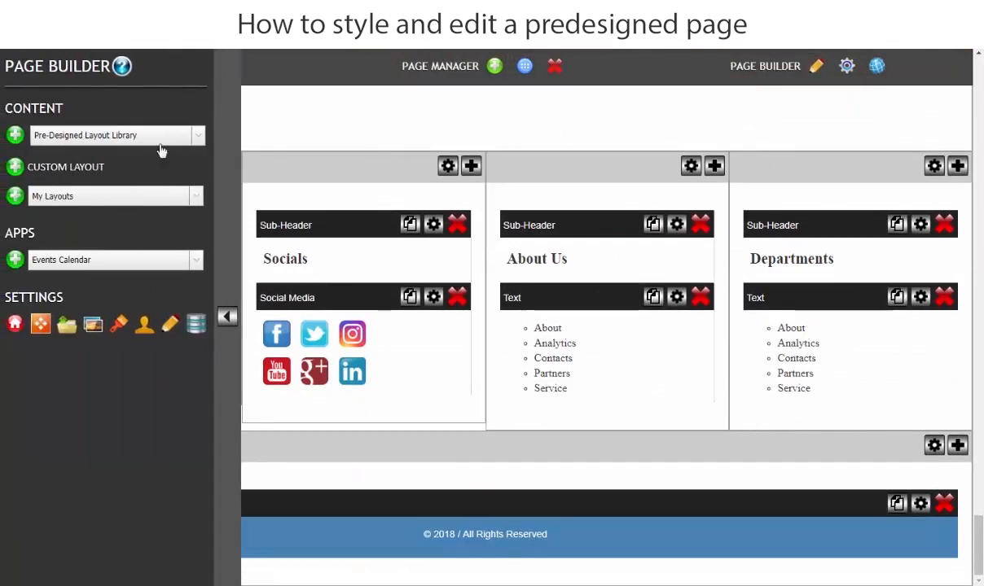
left_click(15, 167)
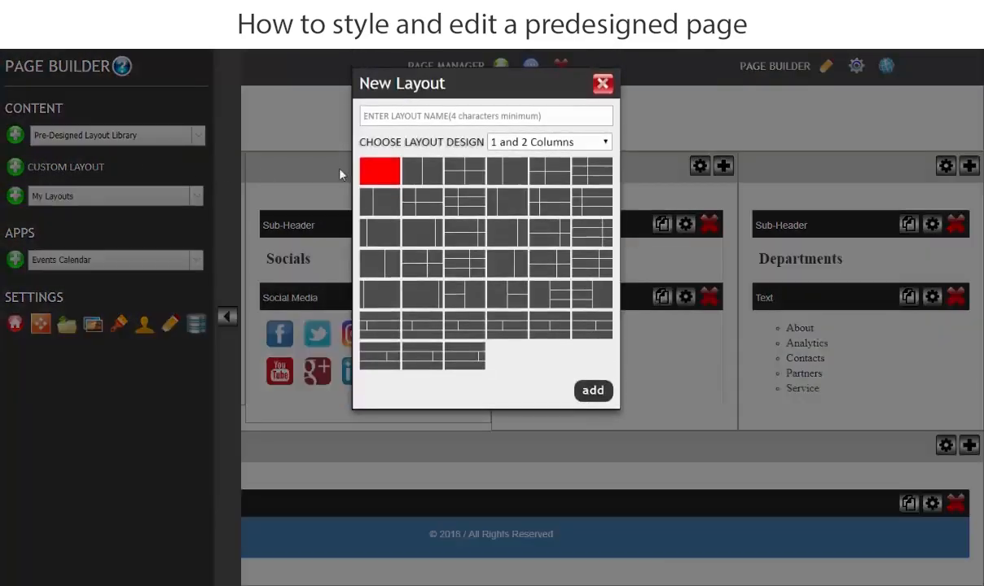
left_click(534, 145)
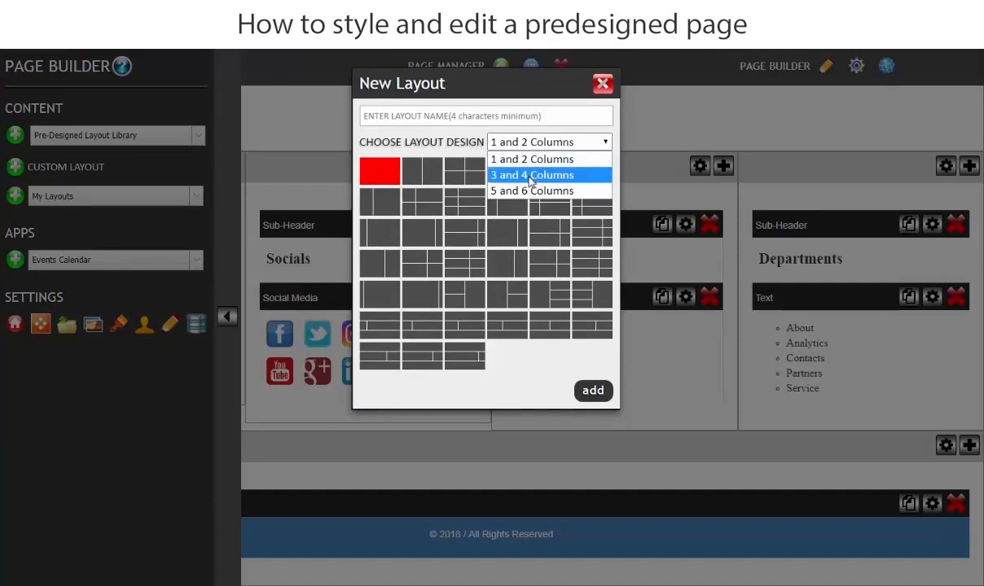
left_click(531, 175)
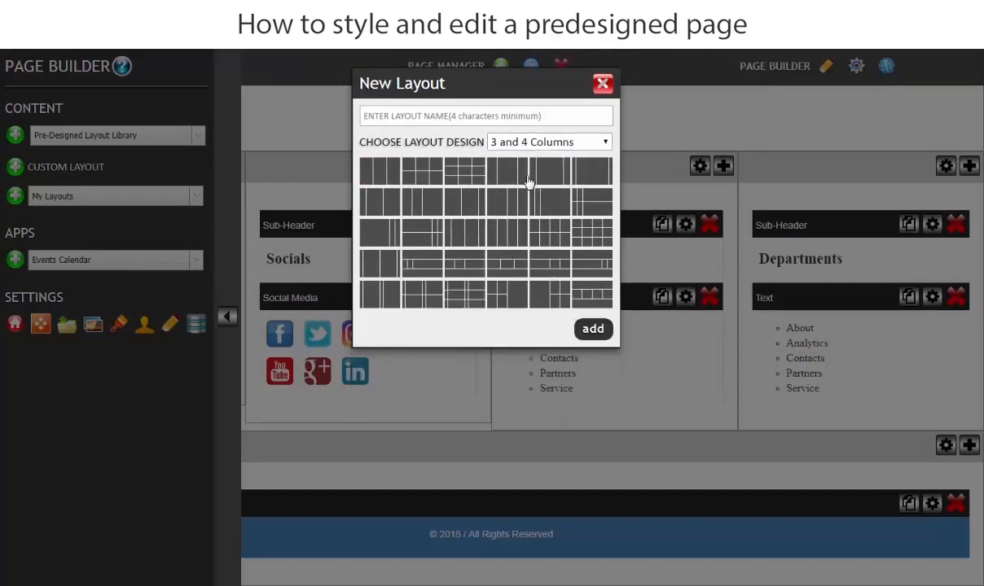
left_click(502, 229)
left_click(515, 120)
type("c")
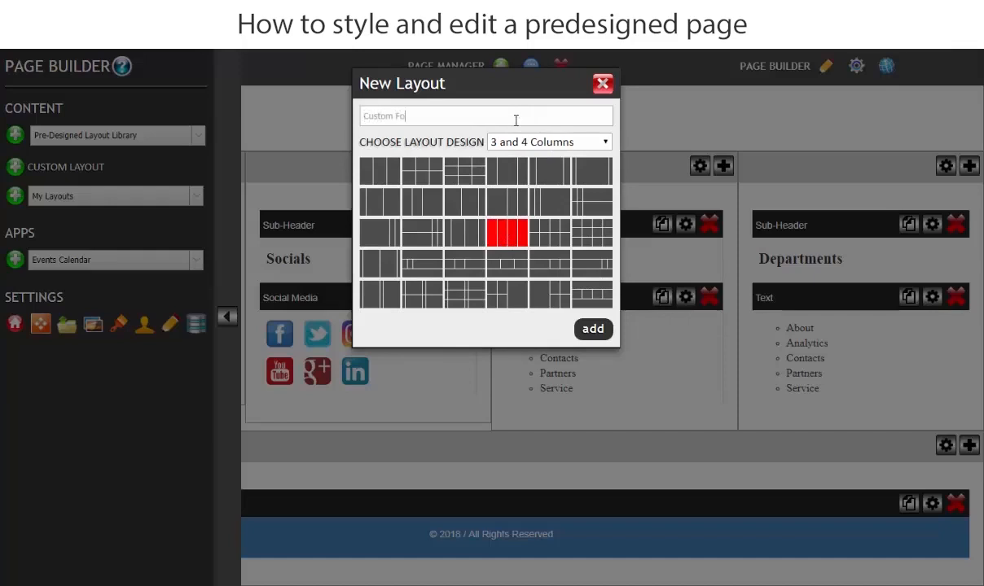
left_click(593, 329)
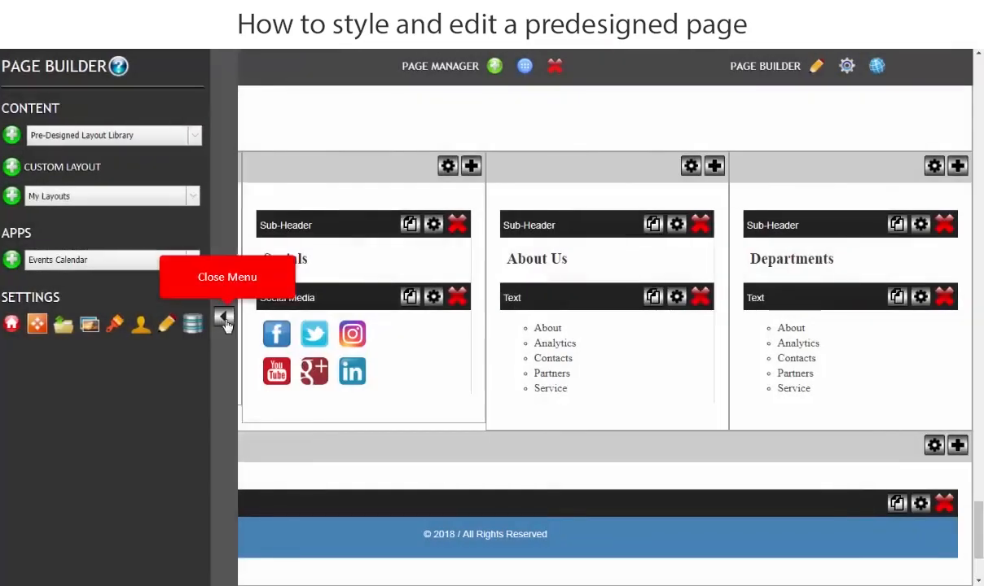
left_click(225, 320)
Move the Get in Touch text and sub-header from footer 1 into the first column of Custom Footer.
scroll(395, 420, "down", 2)
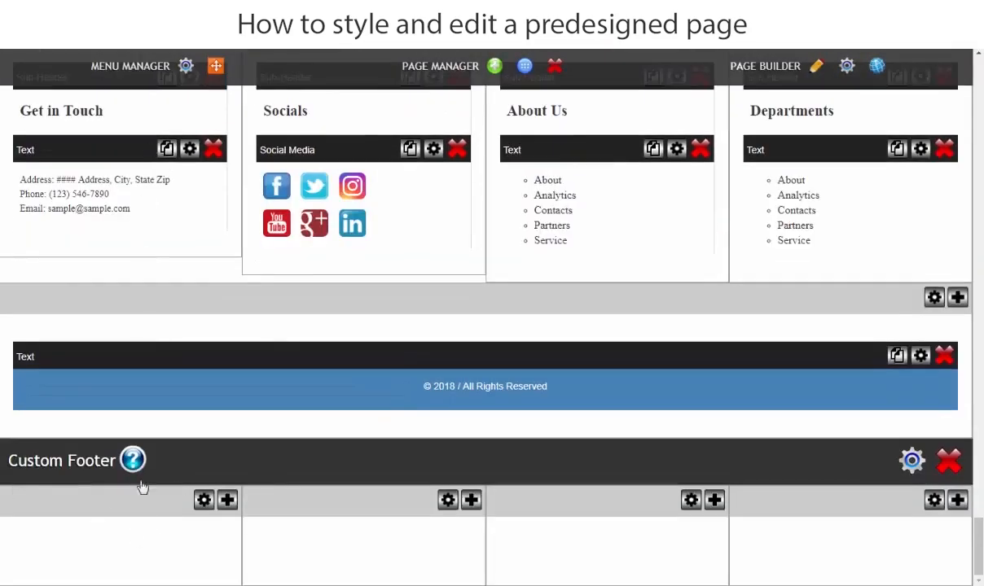
left_click_drag(95, 149, 94, 533)
scroll(281, 293, "up", 4)
left_click_drag(126, 351, 138, 484)
scroll(179, 440, "down", 3)
scroll(140, 512, "down", 3)
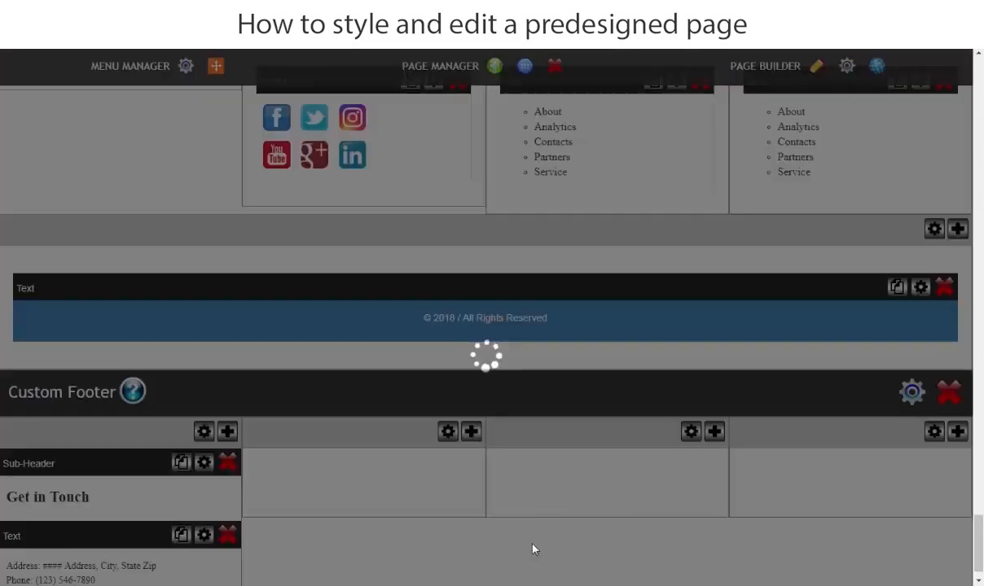
Move the Social Media element and the Socials sub-header into the second column of Custom Footer.
scroll(505, 479, "up", 2)
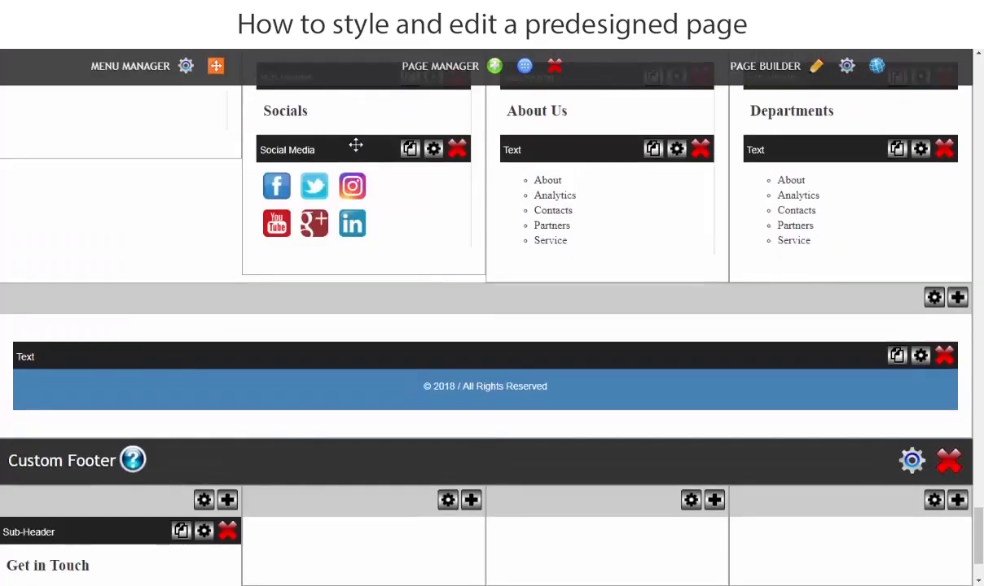
left_click_drag(353, 145, 399, 508)
scroll(447, 326, "up", 2)
scroll(393, 470, "down", 2)
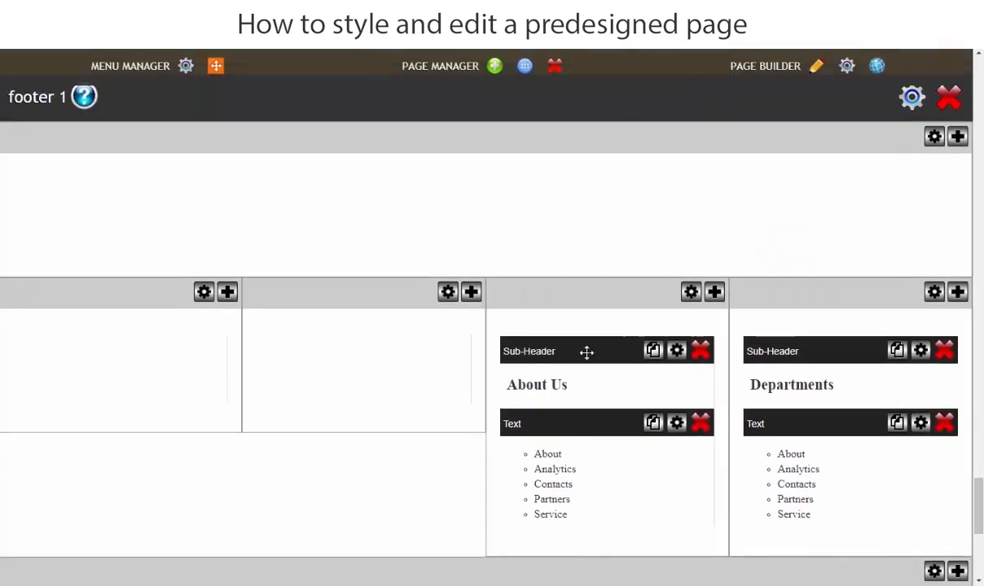
Move the About Us link list and its sub-header into the third column of Custom Footer.
left_click_drag(590, 427, 580, 574)
scroll(606, 562, "down", 3)
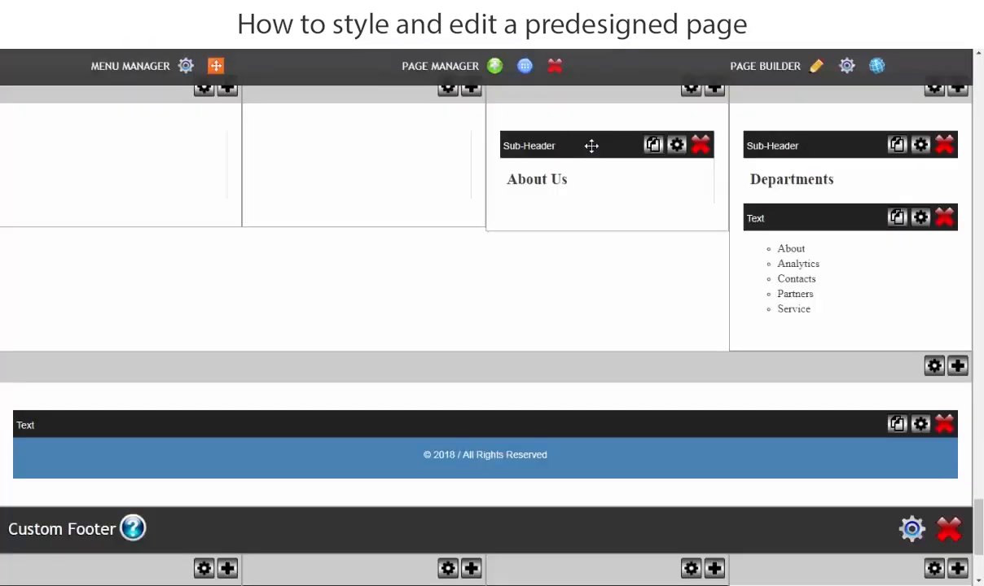
left_click_drag(589, 144, 574, 578)
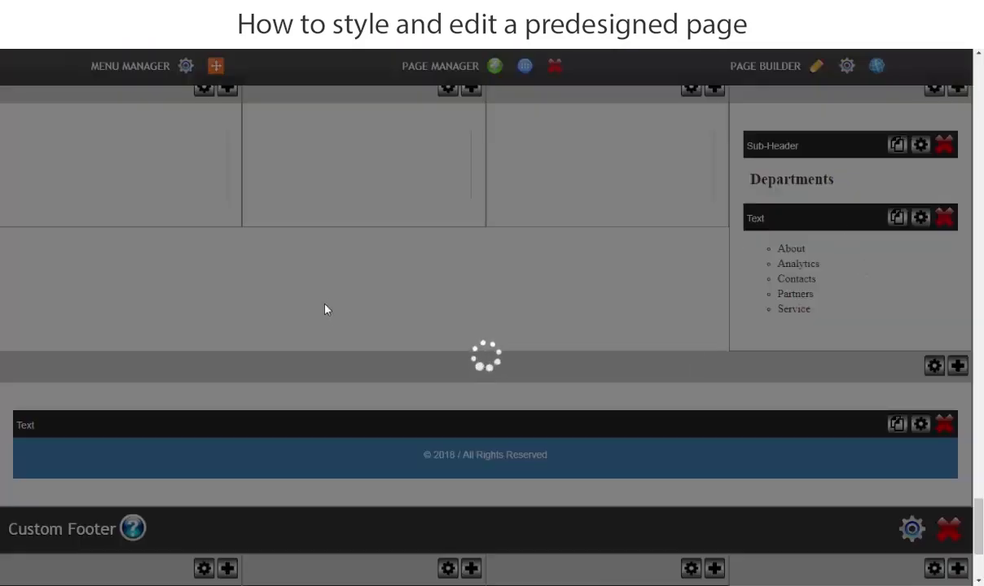
Move the Departments link list and its sub-header into the fourth column of Custom Footer.
scroll(893, 270, "down", 1)
left_click_drag(844, 186, 838, 468)
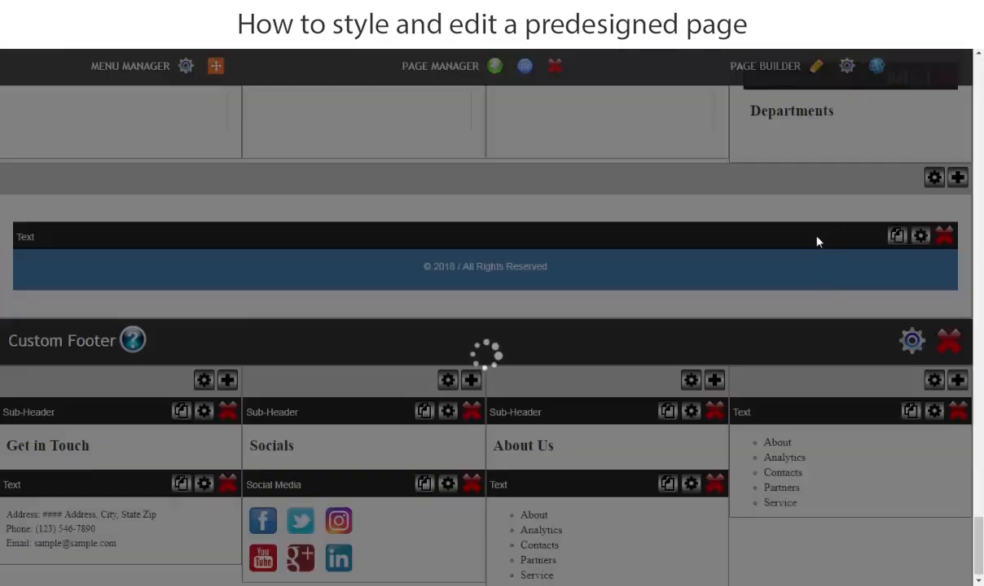
scroll(816, 236, "up", 1)
left_click_drag(839, 140, 829, 484)
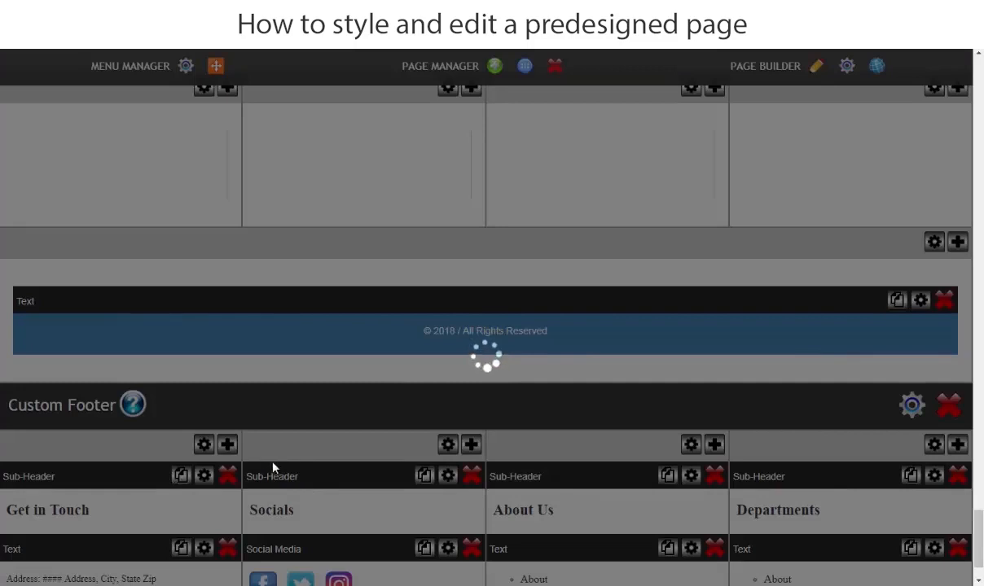
Delete the emptied footer 1 layout from the page.
scroll(636, 471, "up", 9)
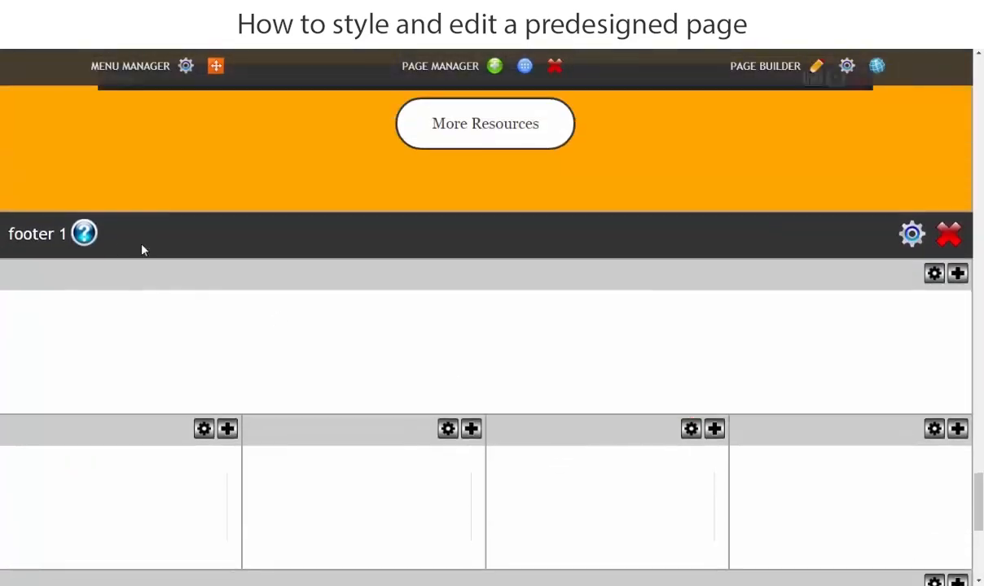
left_click(947, 238)
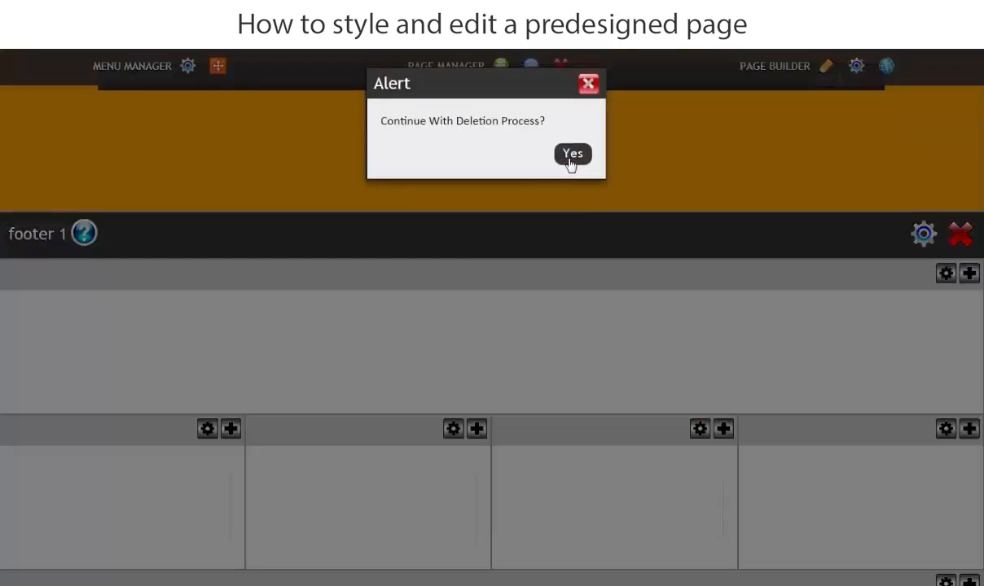
left_click(571, 155)
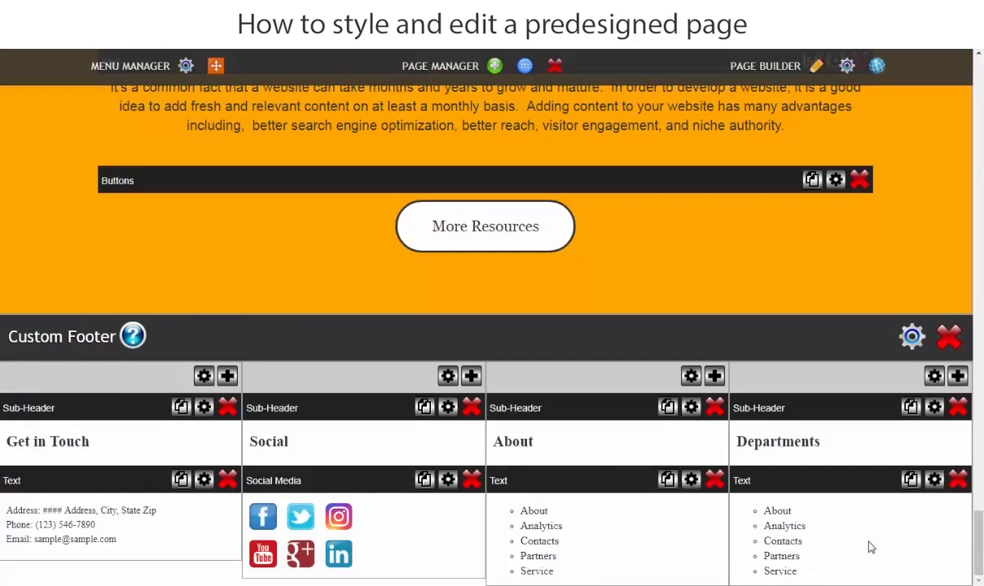
Set the font of the Get in Touch sub-header to Arial and save the change.
left_click(118, 450)
left_click_drag(99, 522, 2, 501)
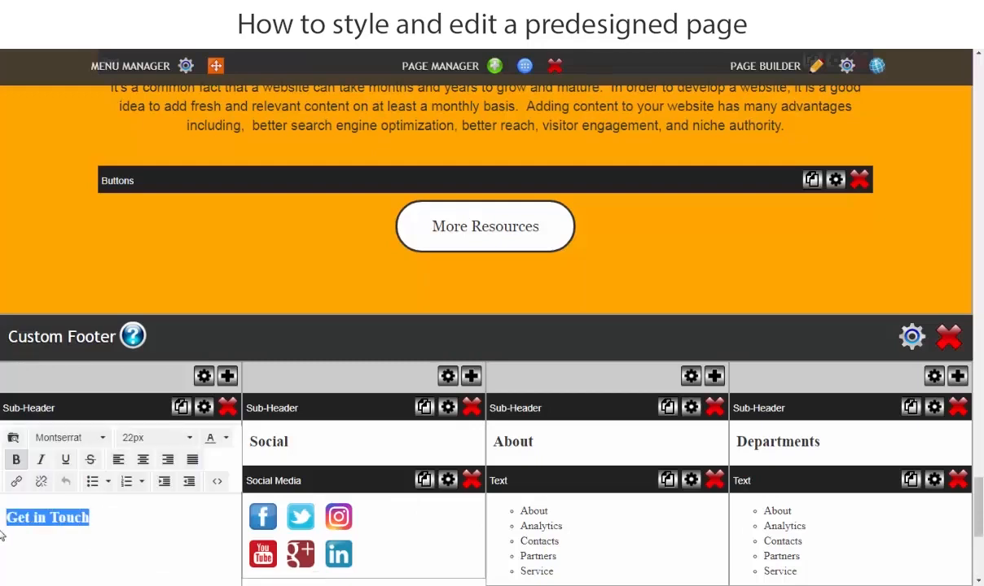
left_click(70, 439)
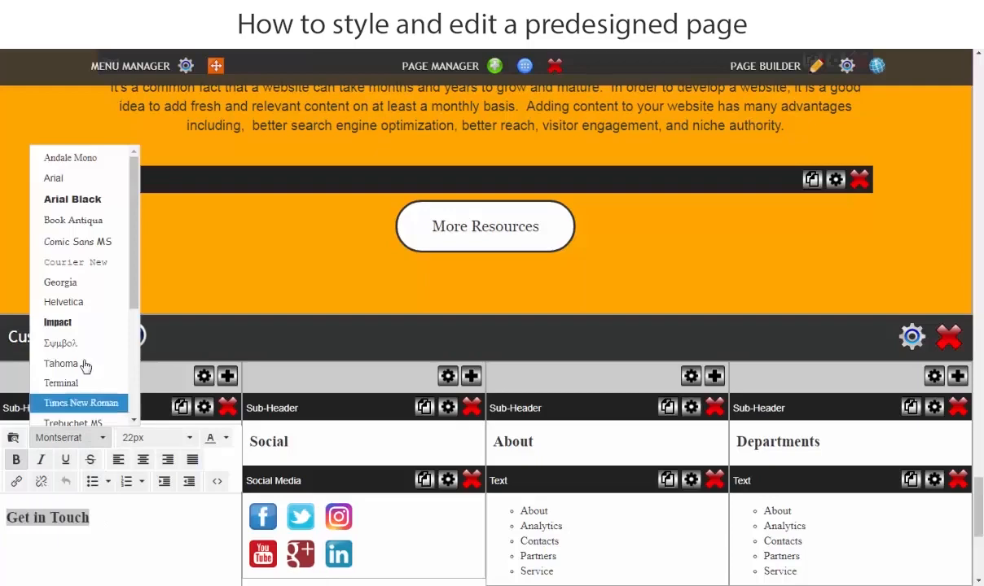
left_click(72, 178)
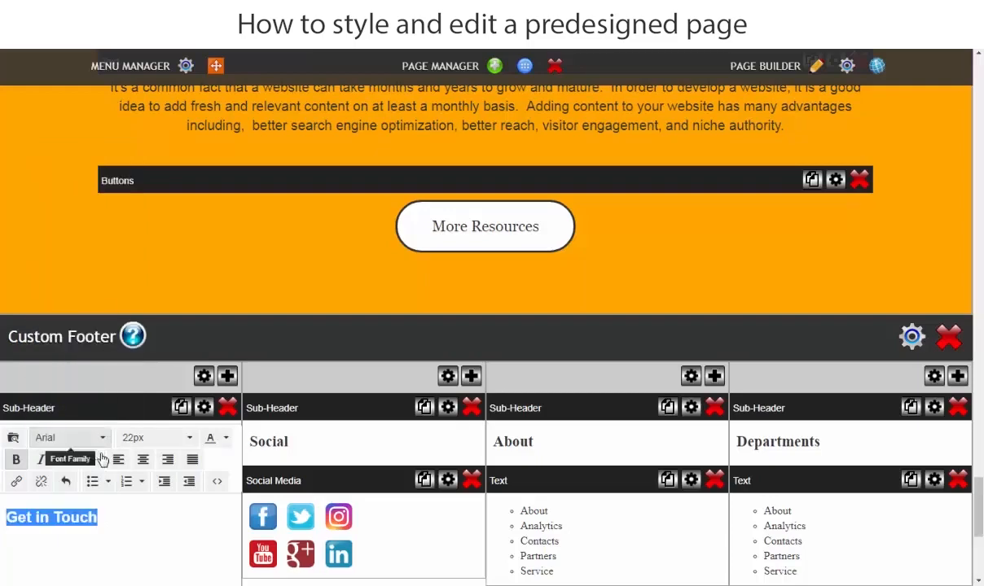
left_click(136, 386)
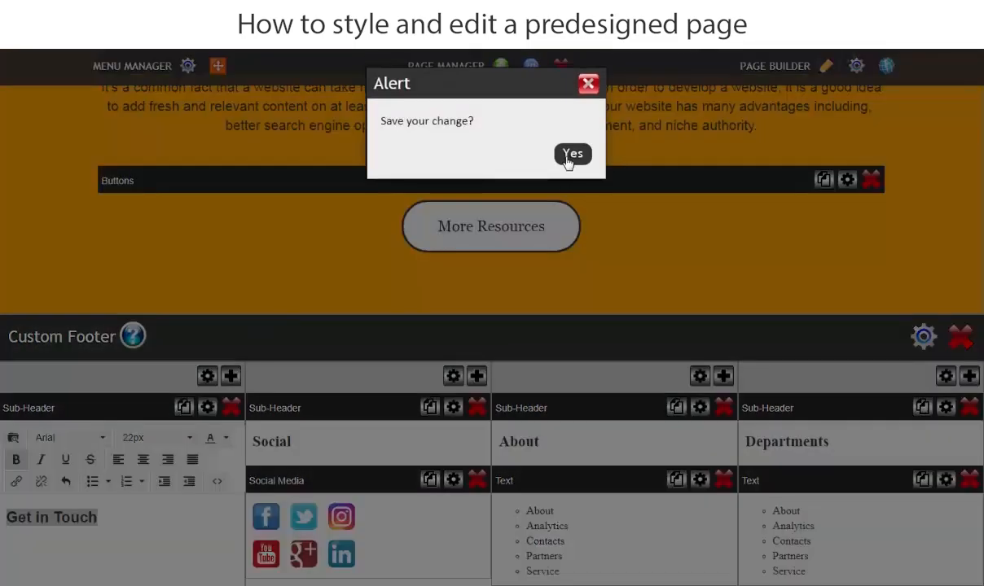
left_click(571, 154)
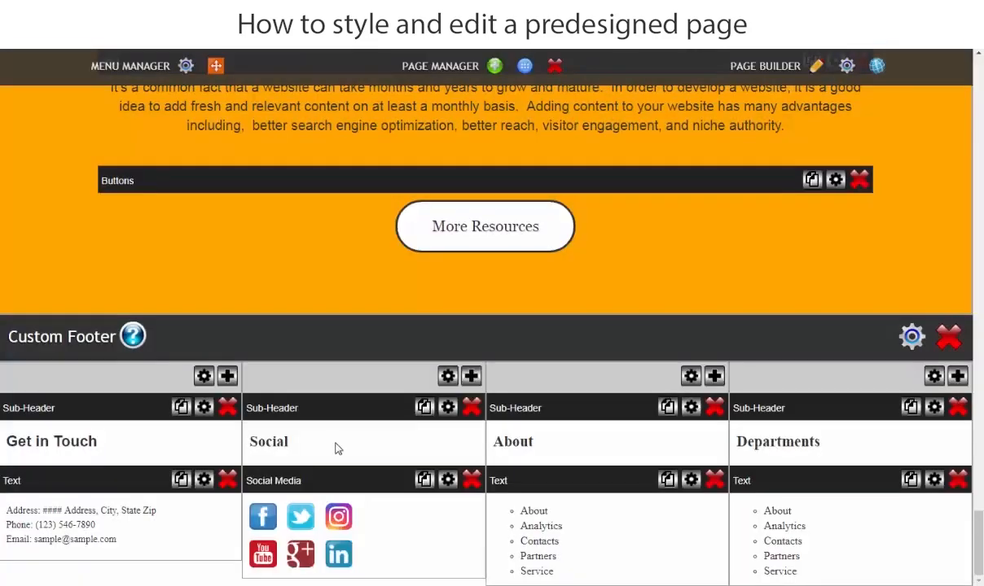
Set the font of the Social sub-header to Arial and save the change.
left_click(338, 448)
double_click(302, 519)
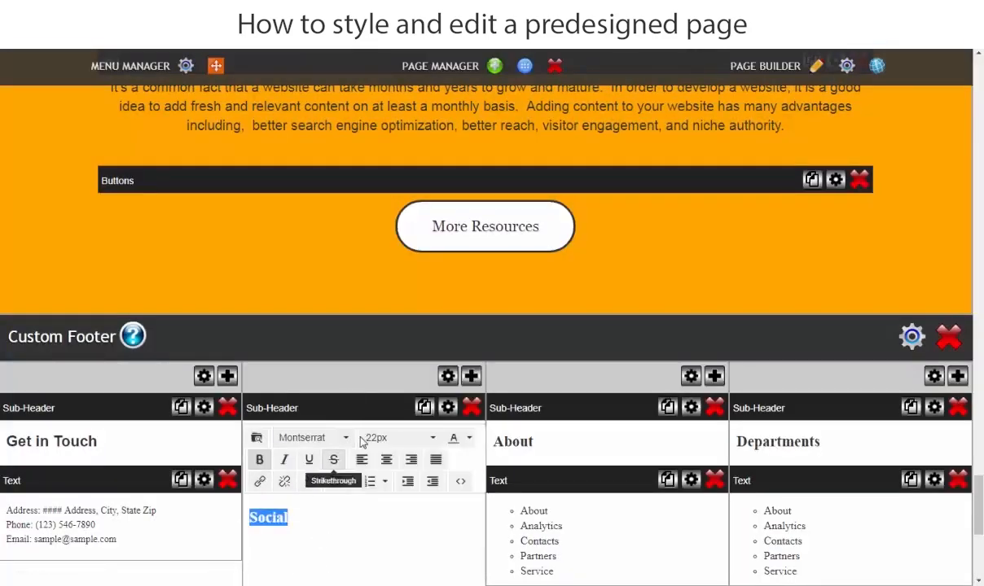
left_click(314, 437)
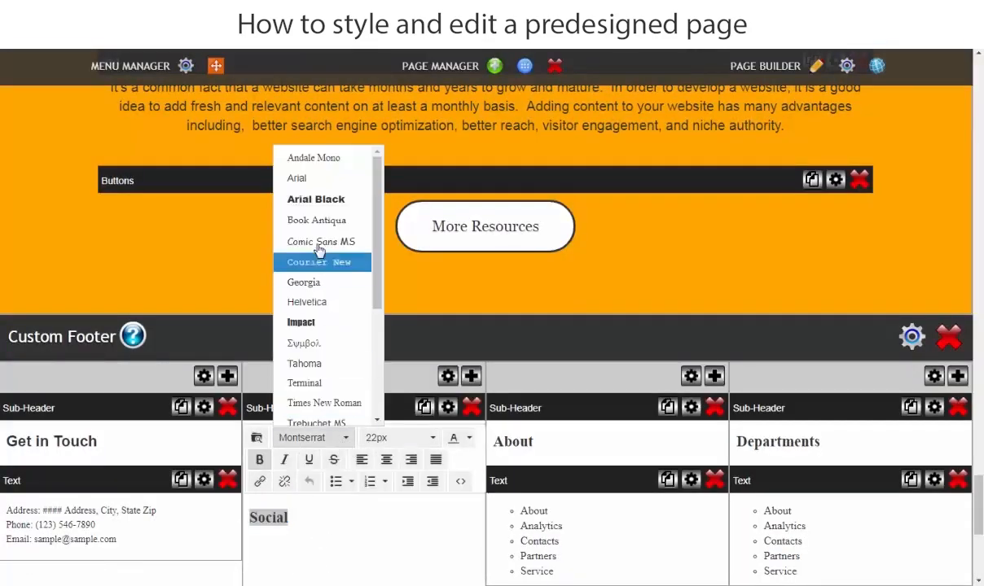
left_click(296, 178)
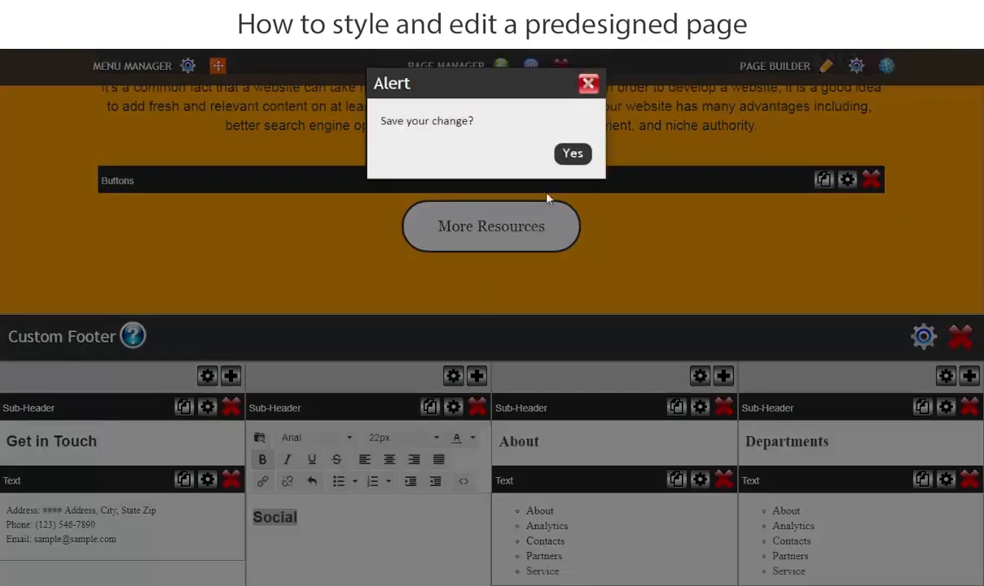
left_click(574, 155)
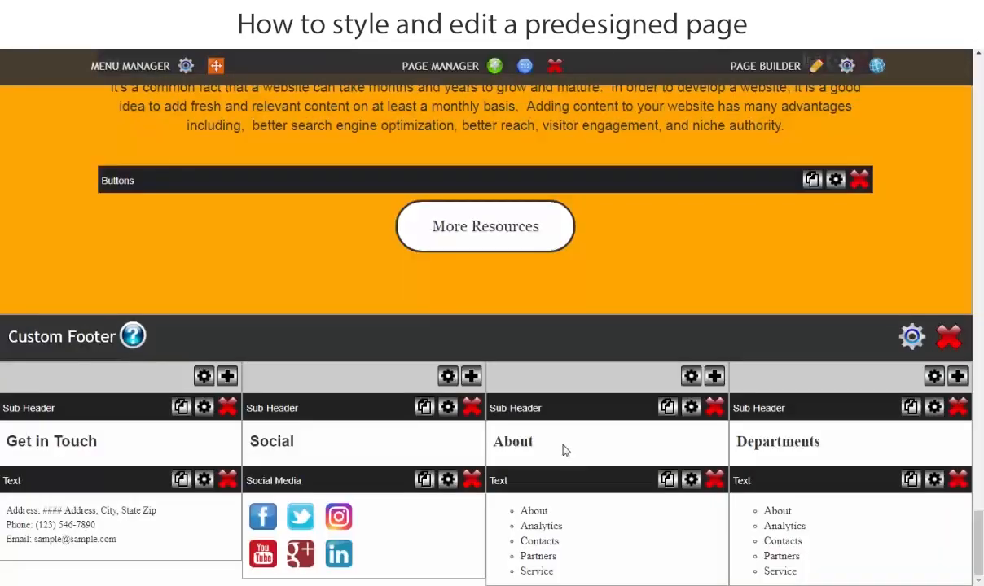
Set the font of the About sub-header to Arial and save the change.
left_click(565, 450)
left_click_drag(559, 525, 492, 519)
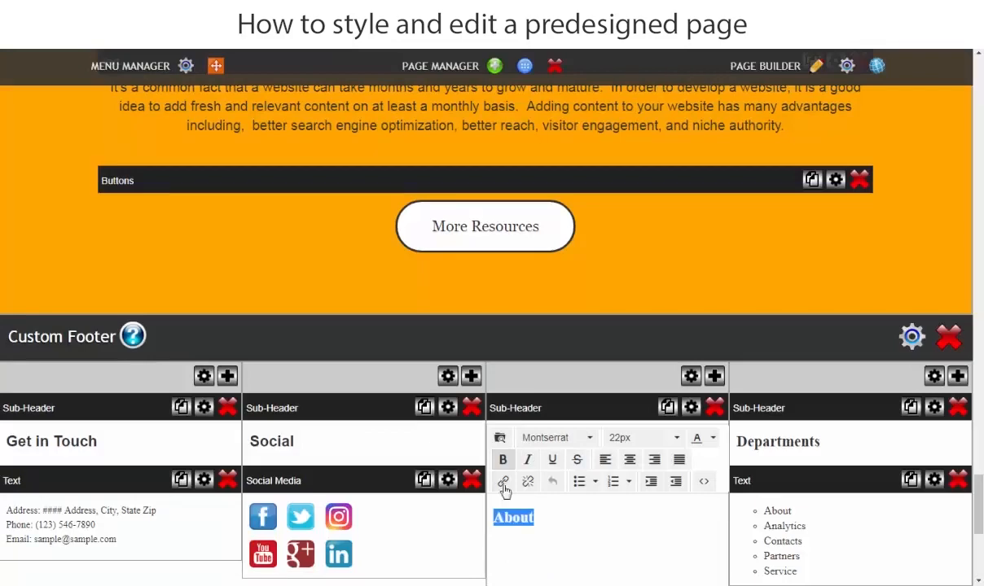
left_click(546, 437)
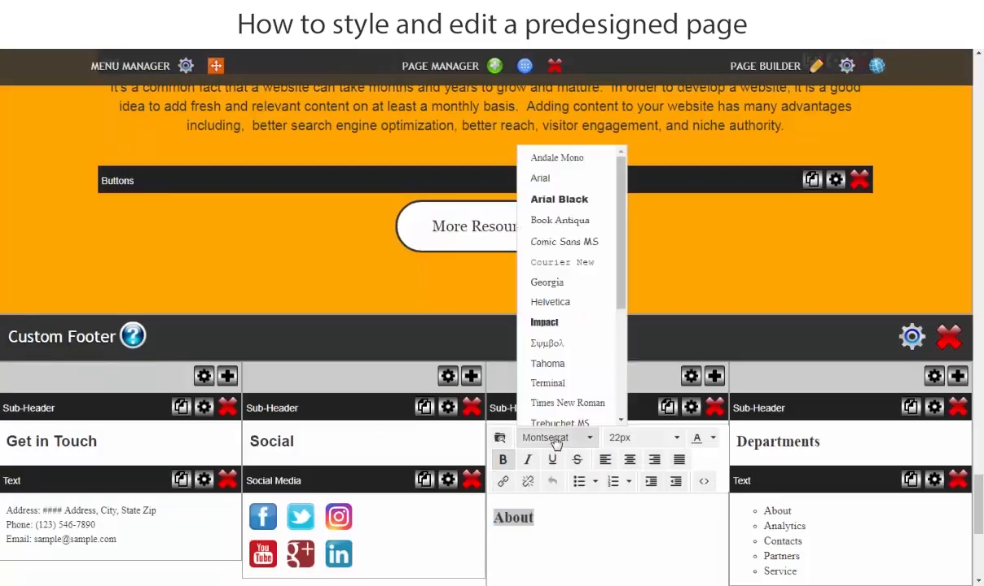
left_click(544, 178)
left_click(347, 344)
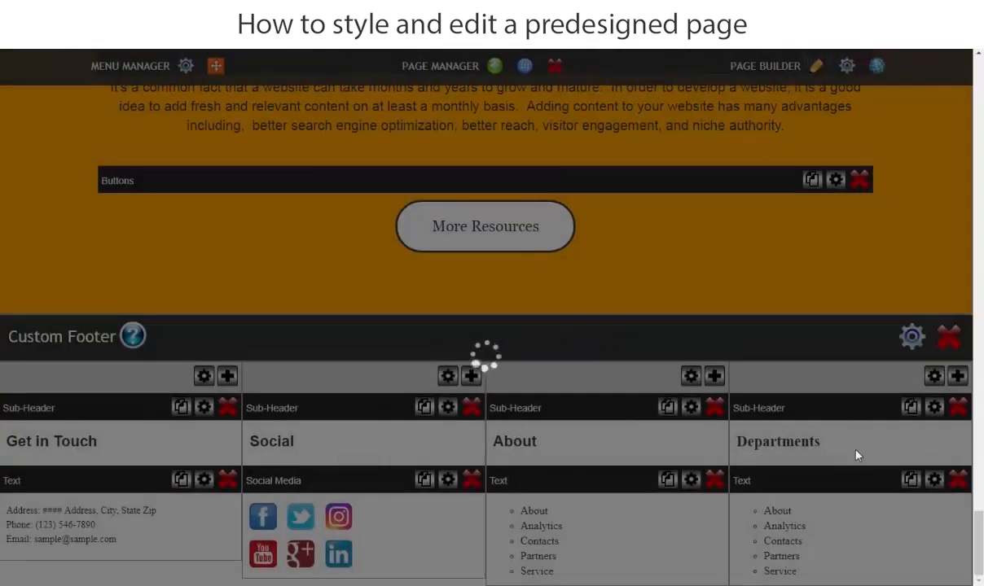
Replace the Departments sub-header text in the custom footer's fourth column with "Quick Links".
left_click(828, 518)
left_click_drag(828, 518, 735, 520)
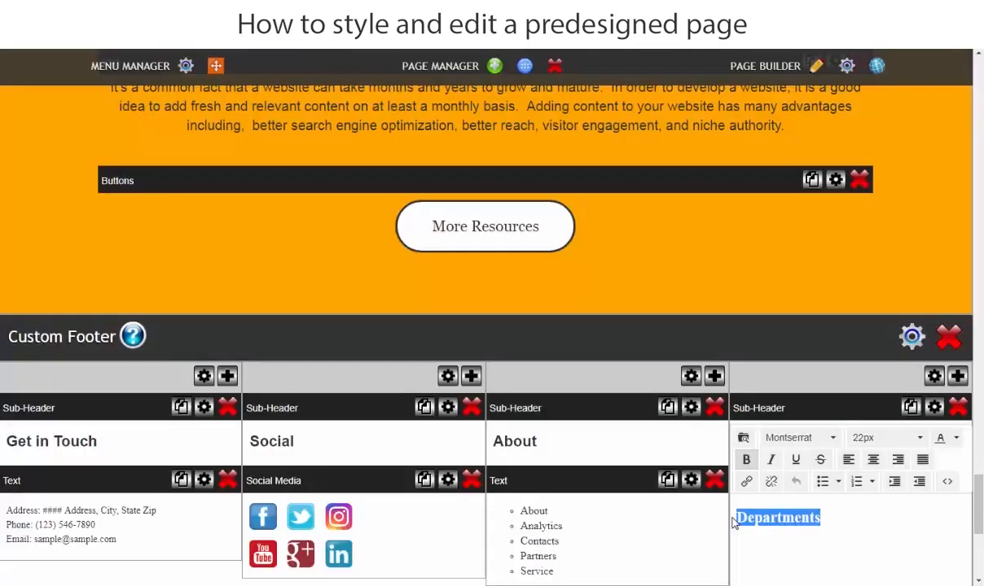
type("Quick Links")
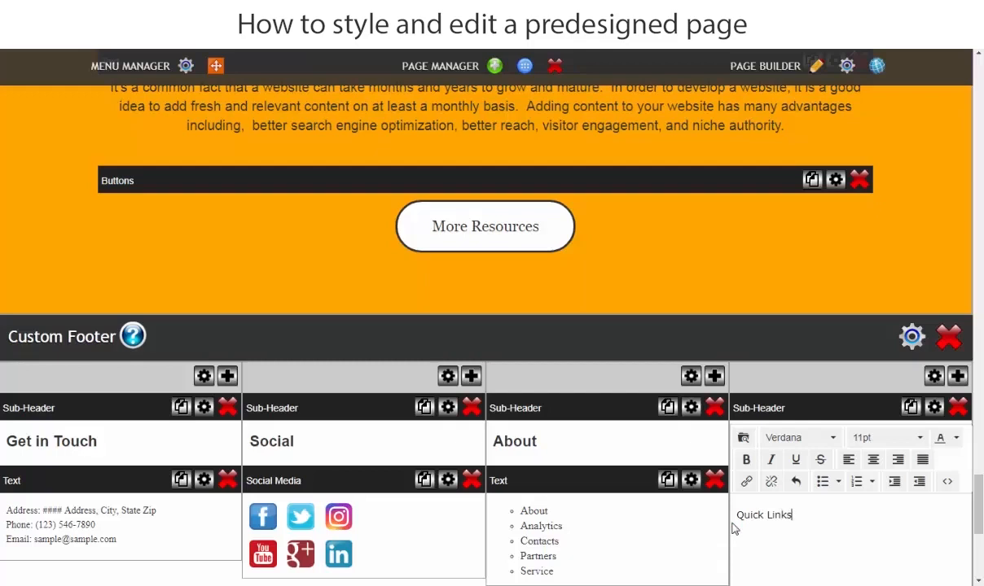
Set the Quick Links sub-header to Arial at 22px and save the change.
triple_click(778, 514)
left_click(796, 437)
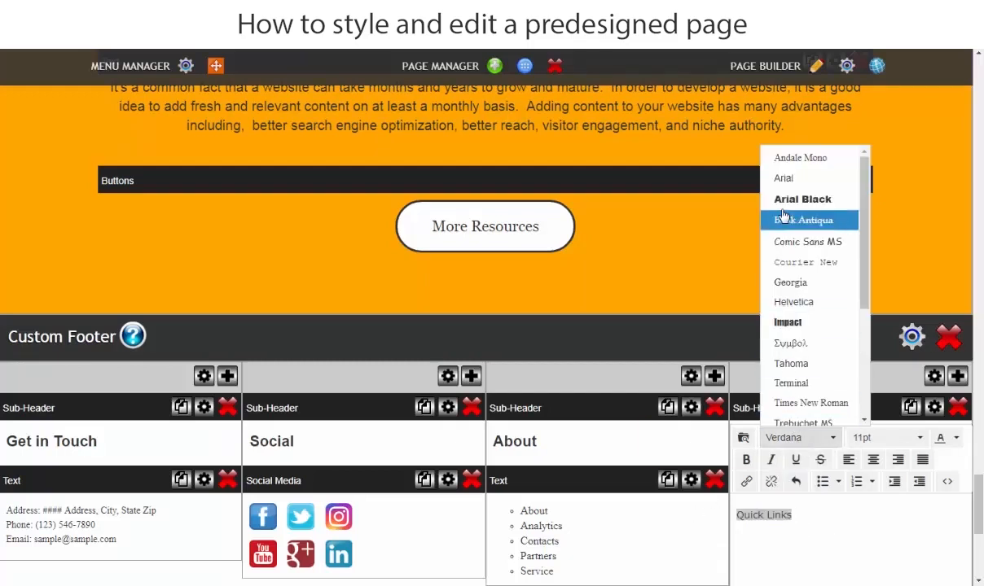
left_click(789, 179)
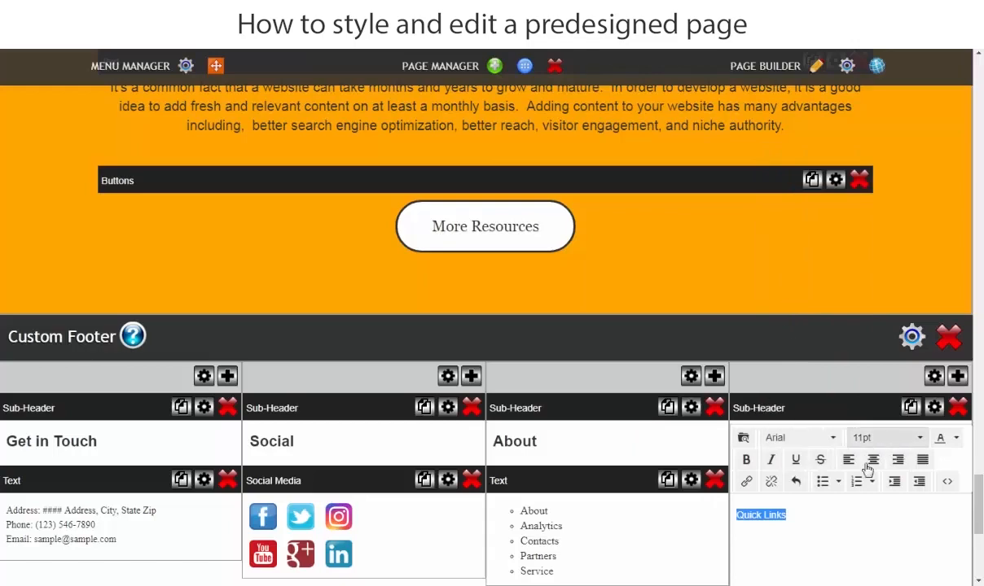
left_click(887, 437)
left_click(878, 228)
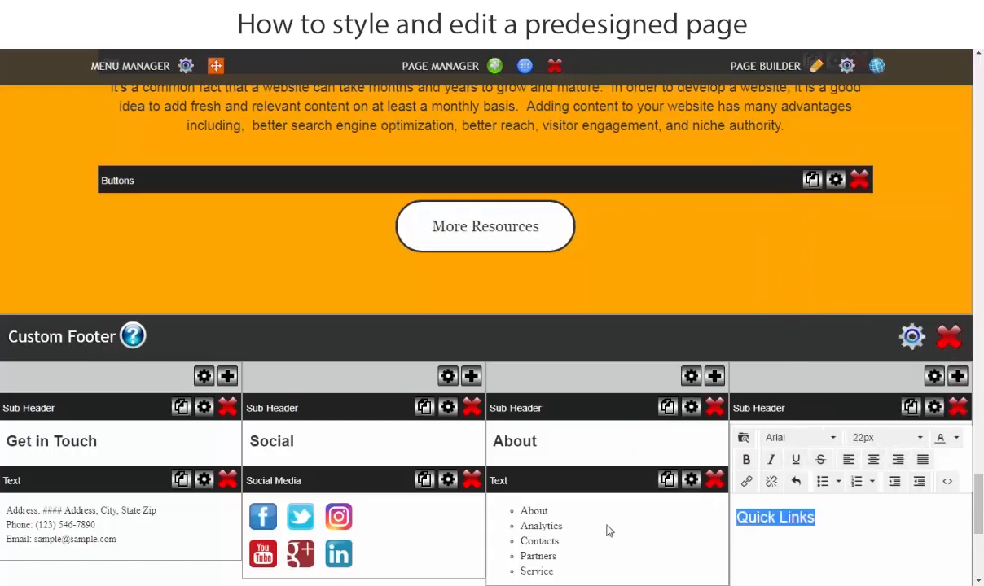
left_click(295, 335)
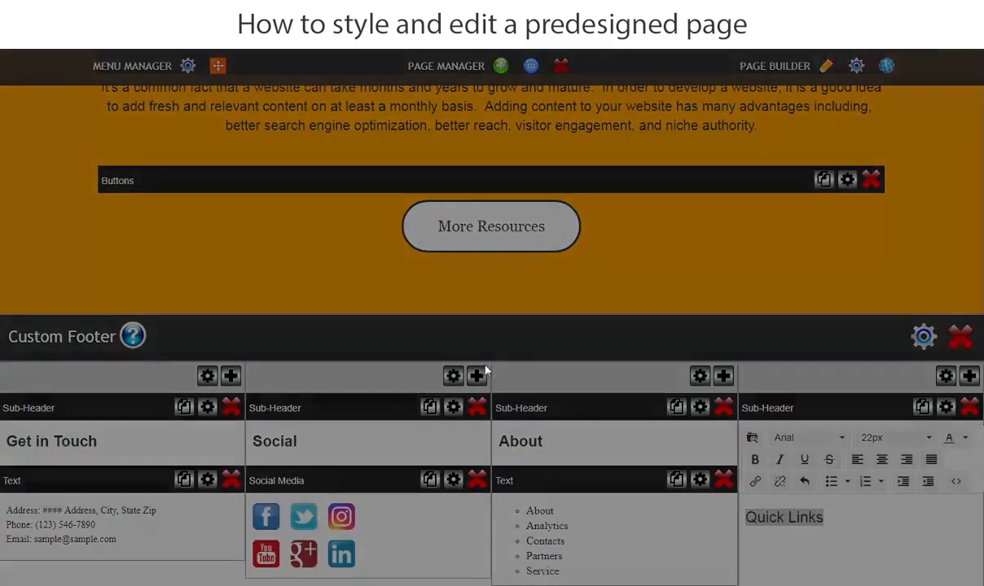
left_click(570, 154)
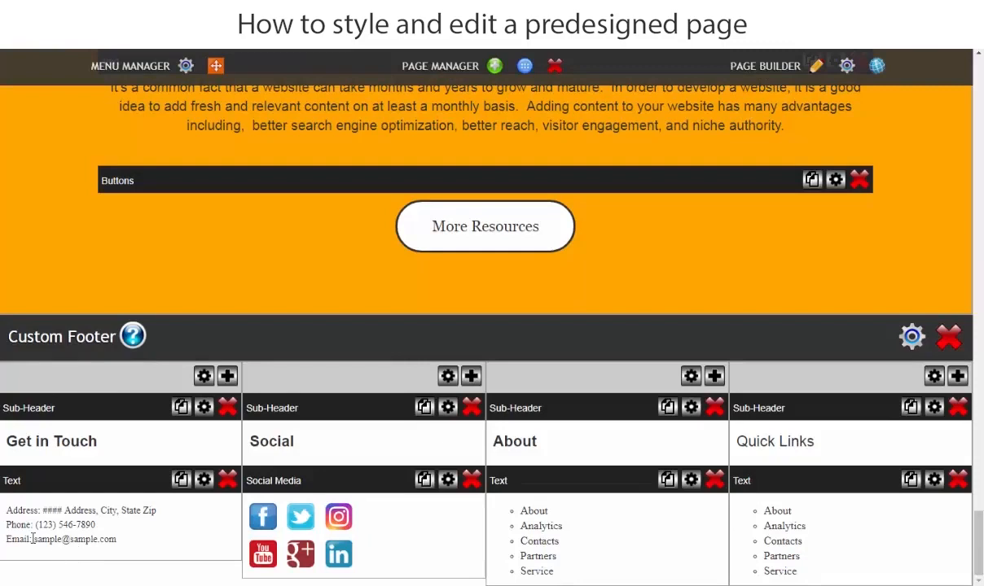
Set the font of the contact details text under Get in Touch to Arial and save the change.
left_click(122, 540)
scroll(97, 454, "down", 3)
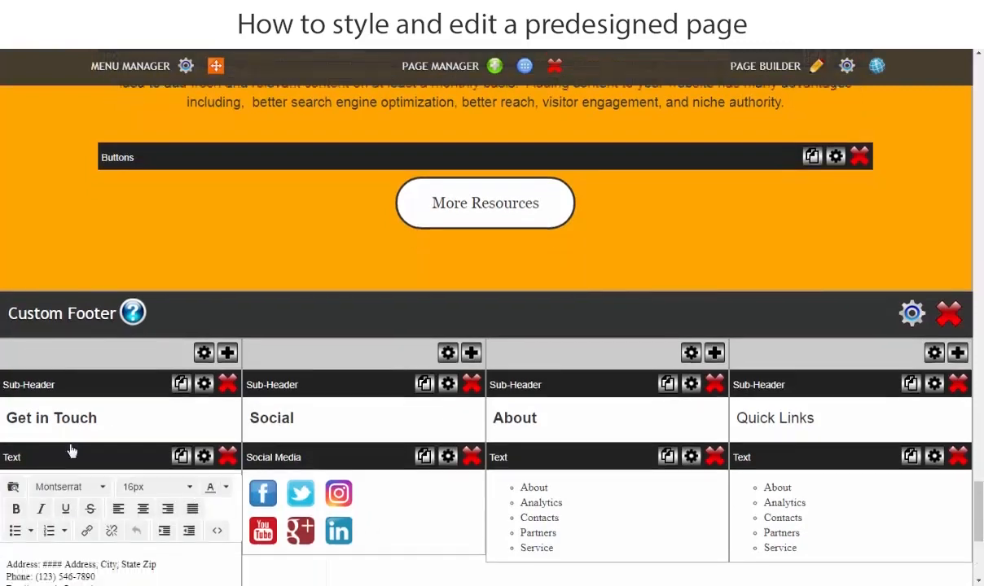
left_click_drag(128, 404, 3, 366)
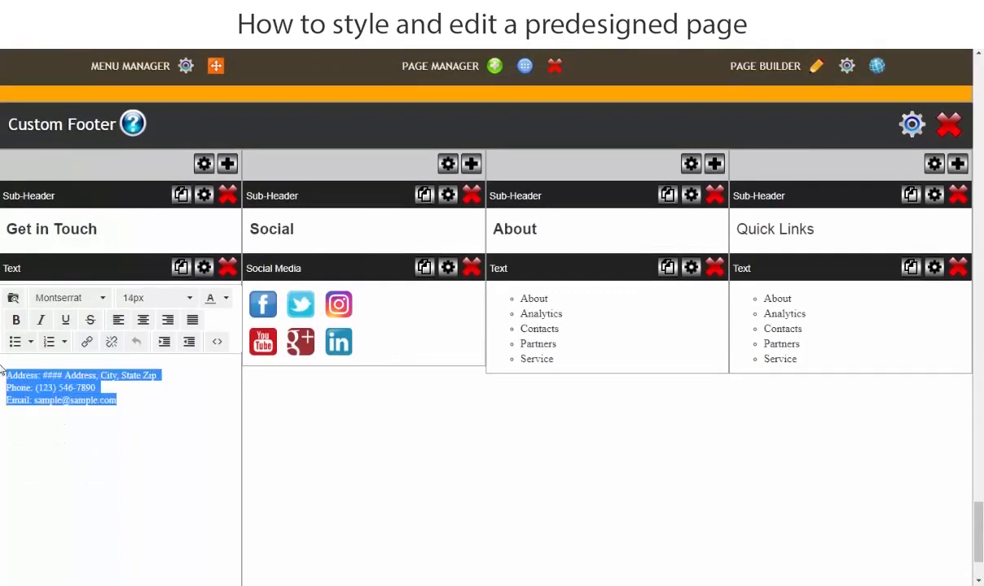
left_click(77, 298)
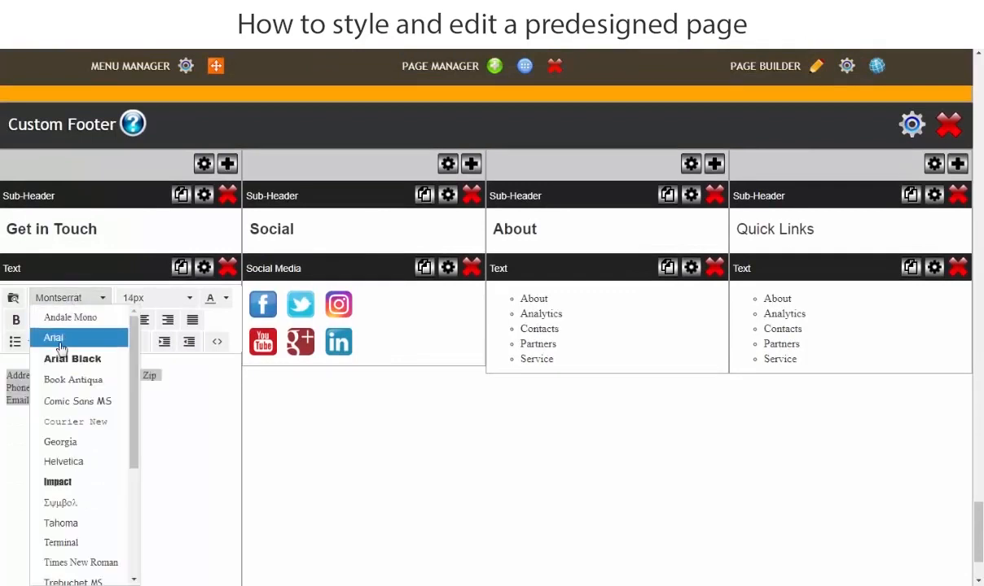
left_click(56, 334)
left_click(188, 459)
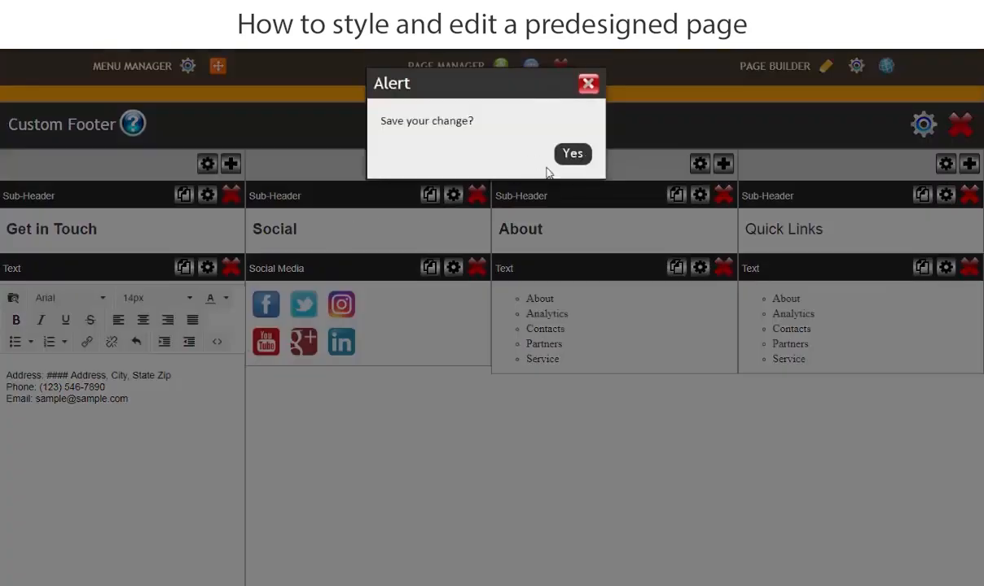
left_click(570, 156)
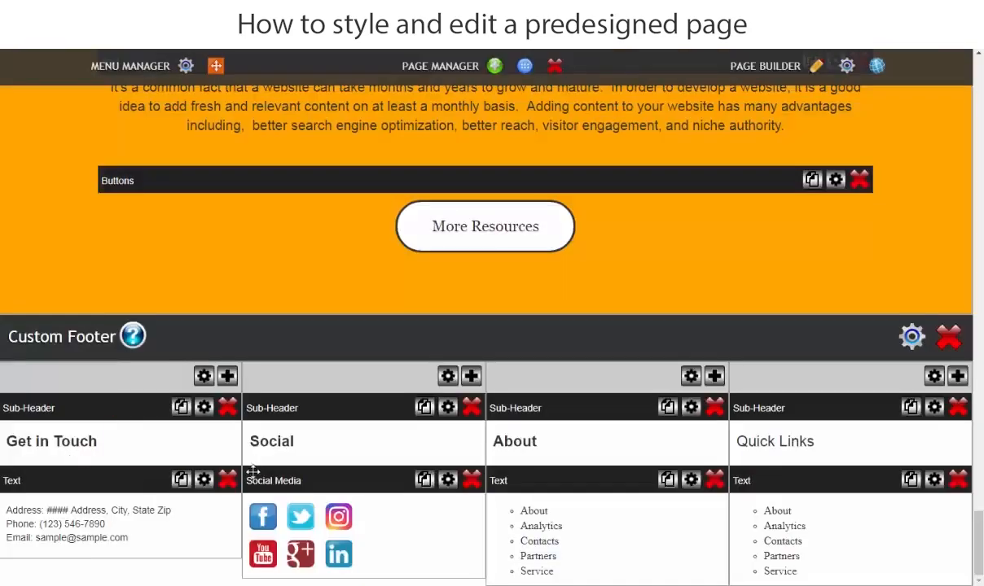
Disable the LinkedIn, Instagram and Google+ icons in the footer's social media settings.
left_click(448, 480)
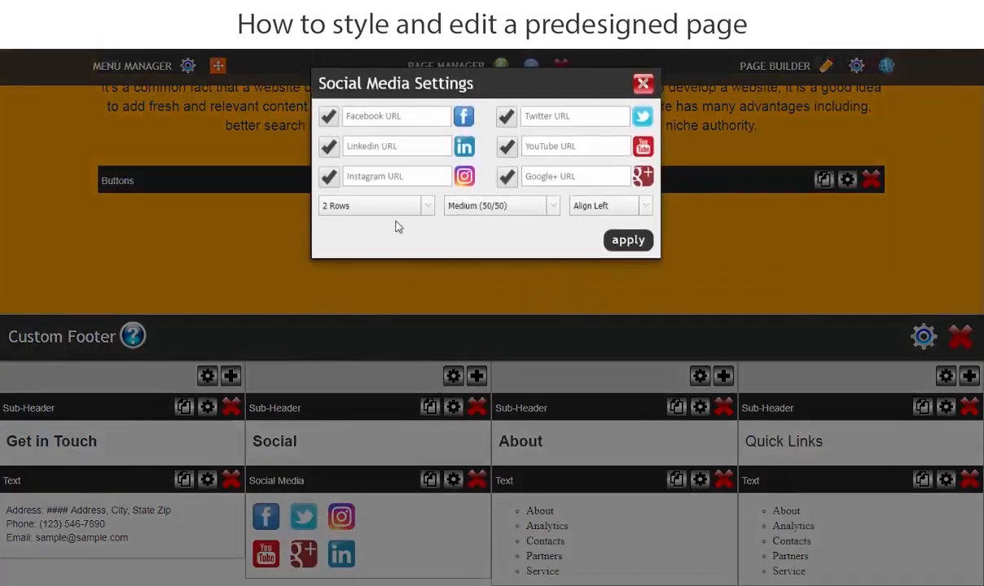
left_click(326, 148)
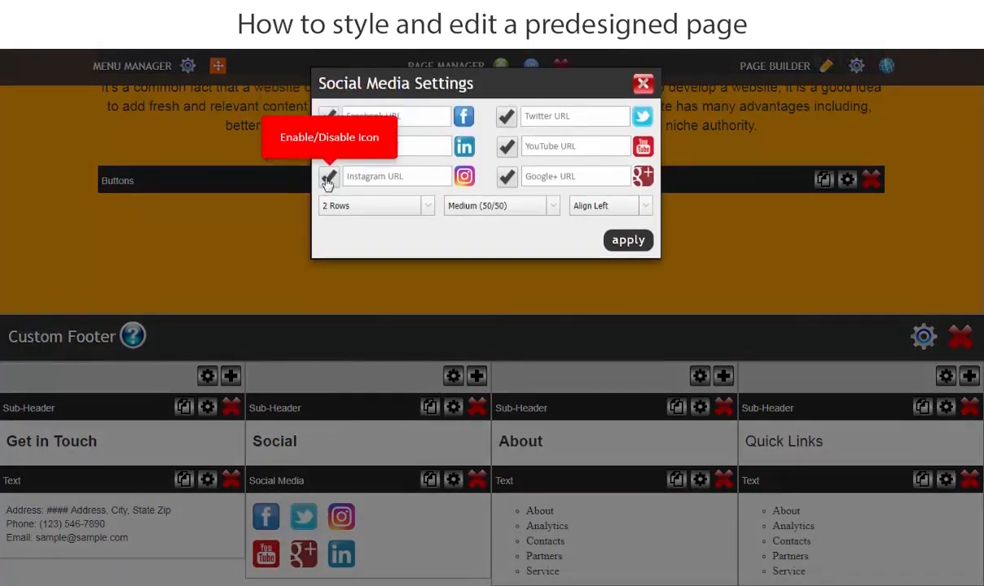
left_click(327, 179)
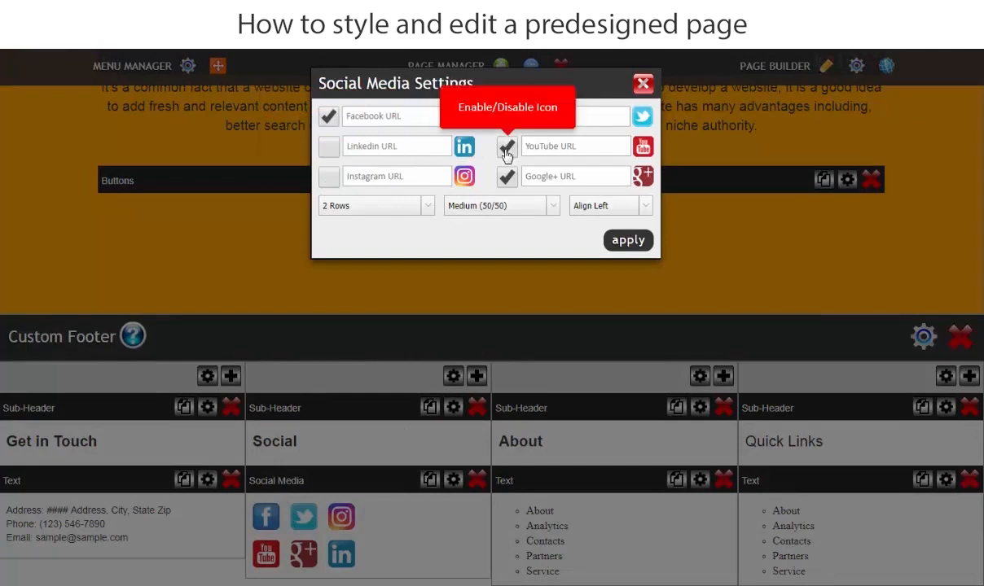
left_click(507, 177)
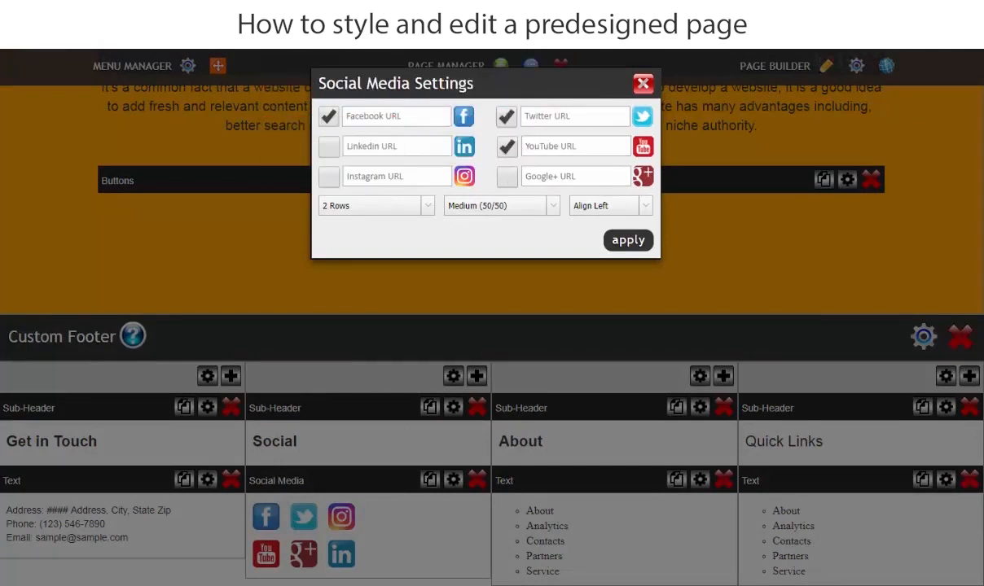
left_click(391, 583)
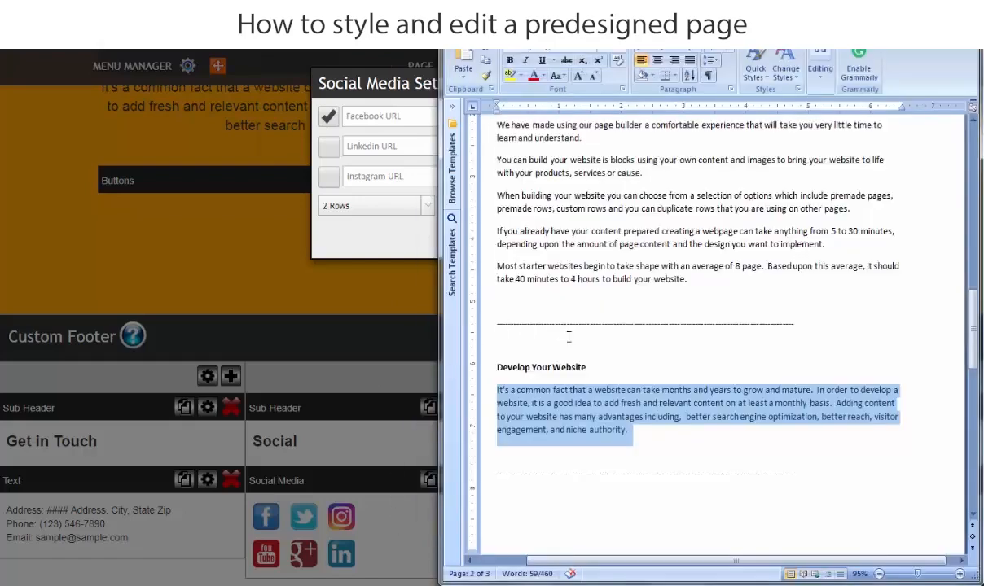
scroll(571, 399, "down", 8)
scroll(565, 406, "down", 10)
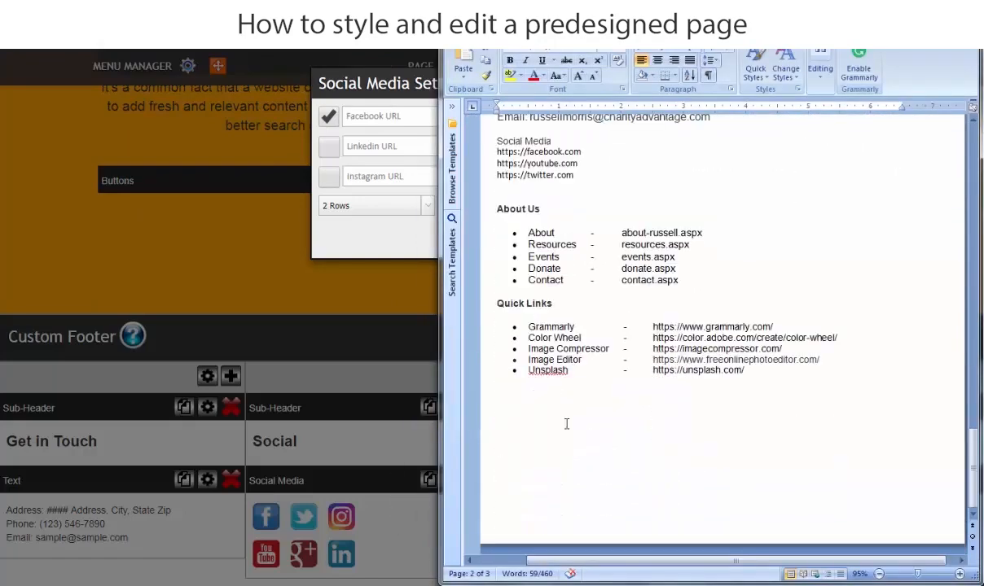
scroll(566, 439, "up", 3)
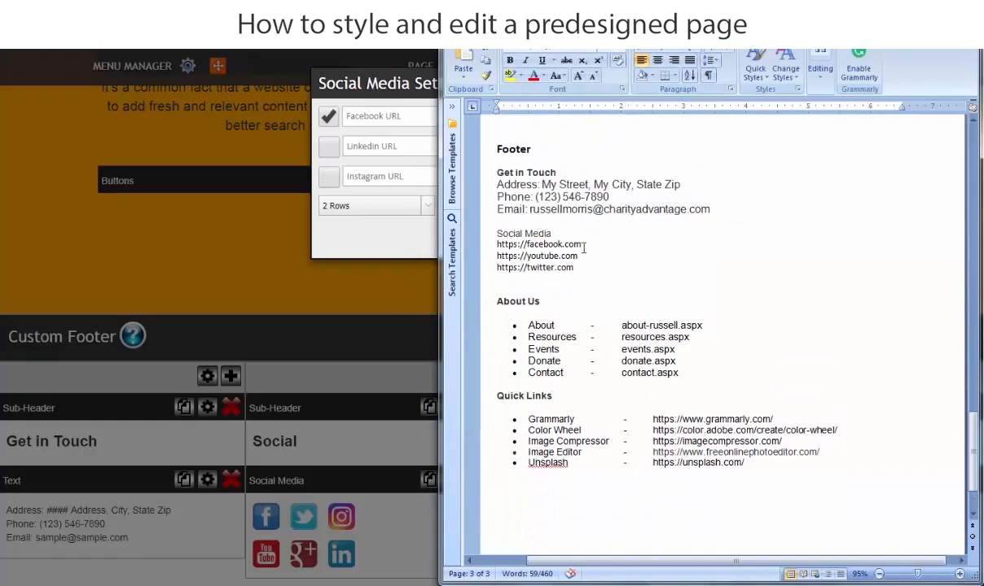
left_click_drag(591, 244, 495, 245)
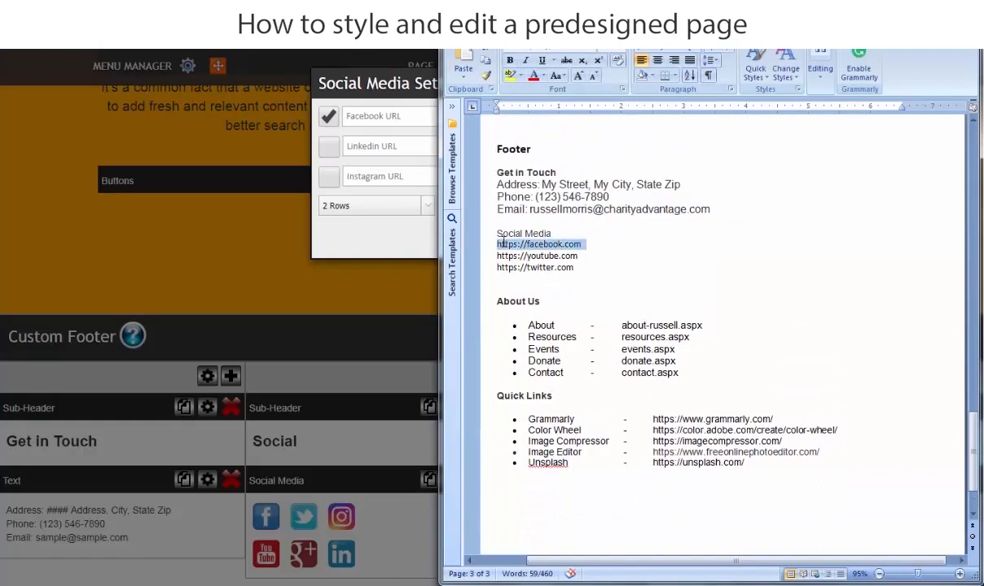
right_click(503, 243)
left_click(531, 266)
left_click(371, 117)
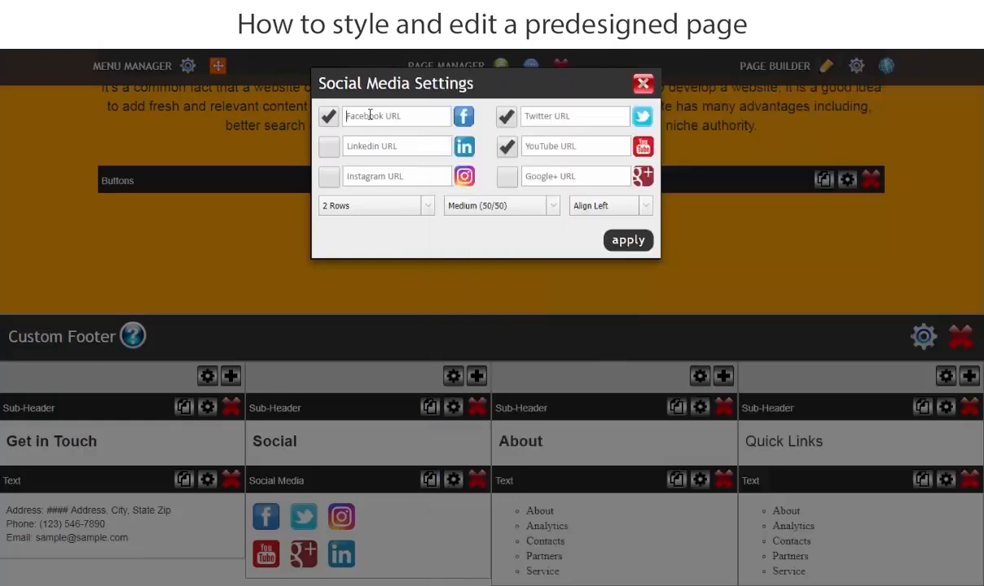
right_click(372, 116)
left_click(402, 203)
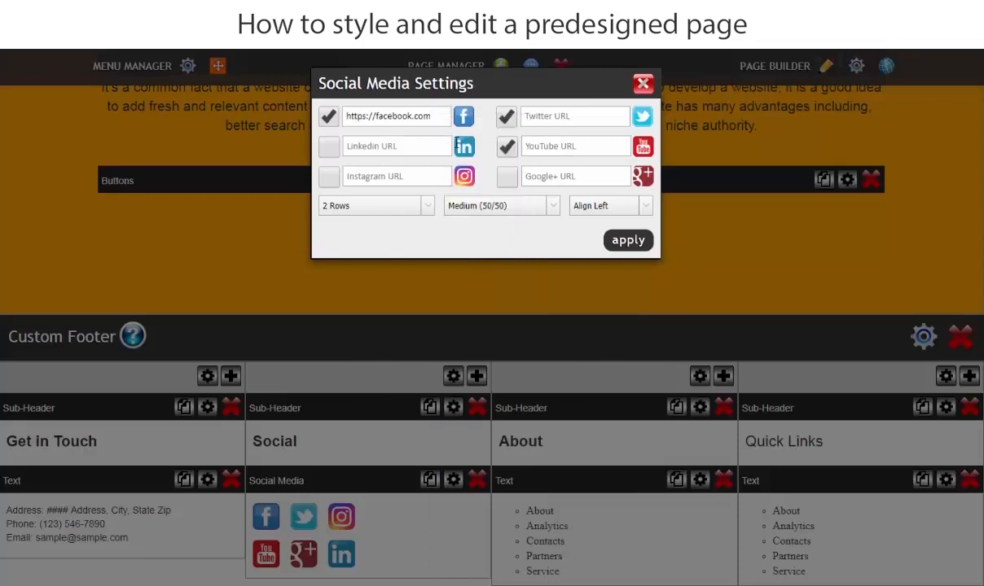
key("alt+Tab")
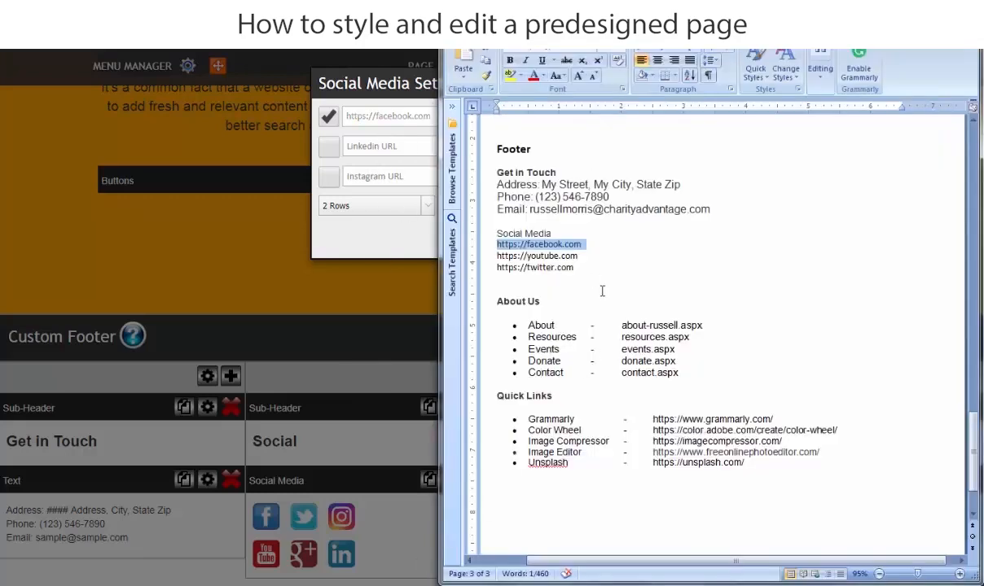
left_click_drag(580, 258, 496, 255)
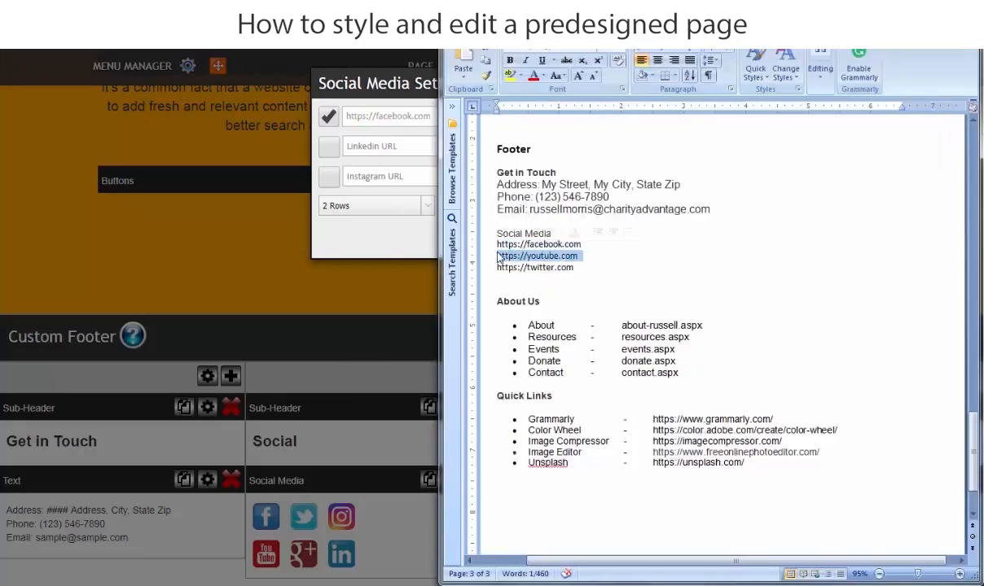
right_click(499, 254)
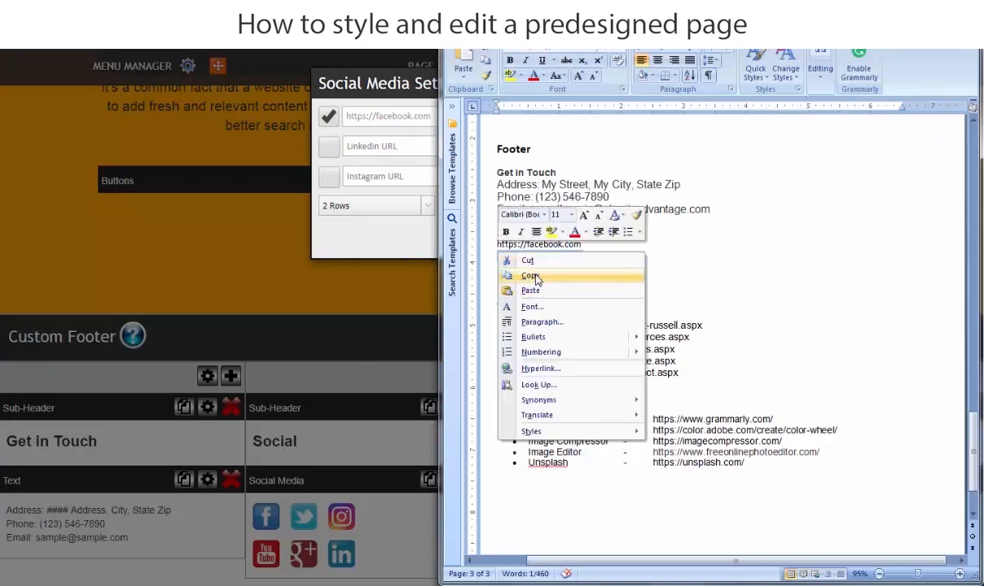
left_click(546, 277)
left_click(365, 252)
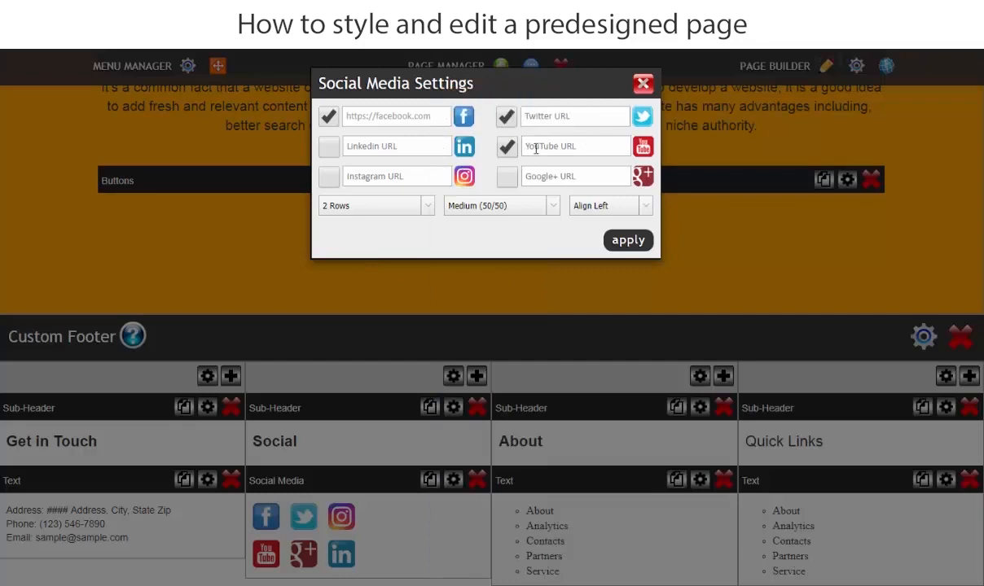
right_click(531, 144)
left_click(562, 220)
left_click(472, 237)
left_click(399, 583)
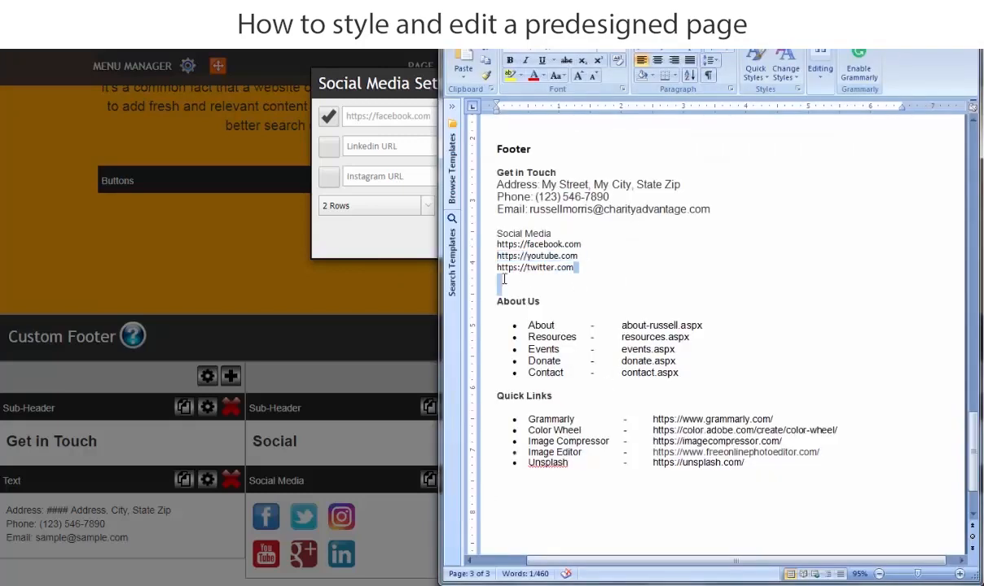
left_click(474, 268)
right_click(513, 267)
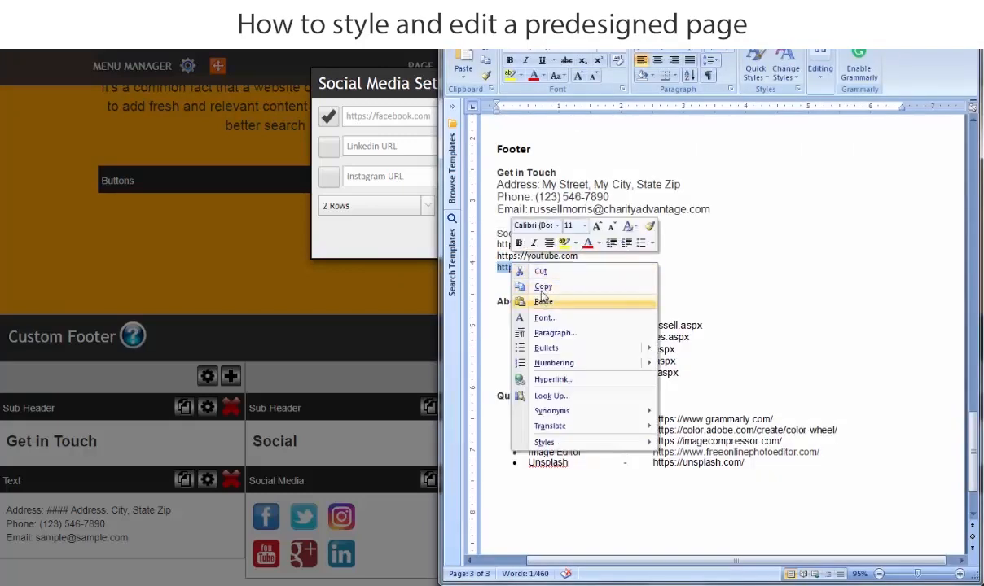
left_click(539, 286)
left_click(411, 248)
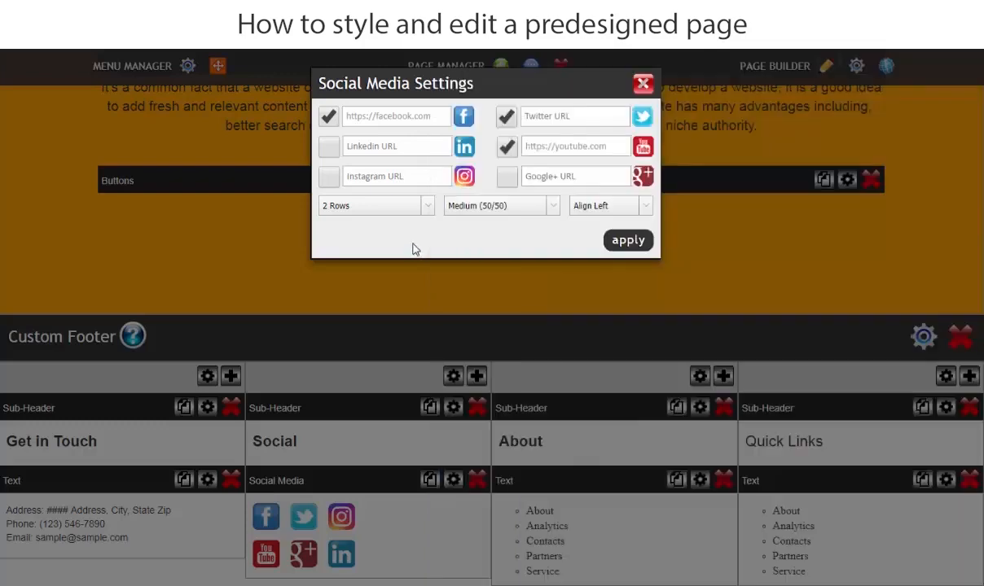
right_click(544, 119)
left_click(575, 201)
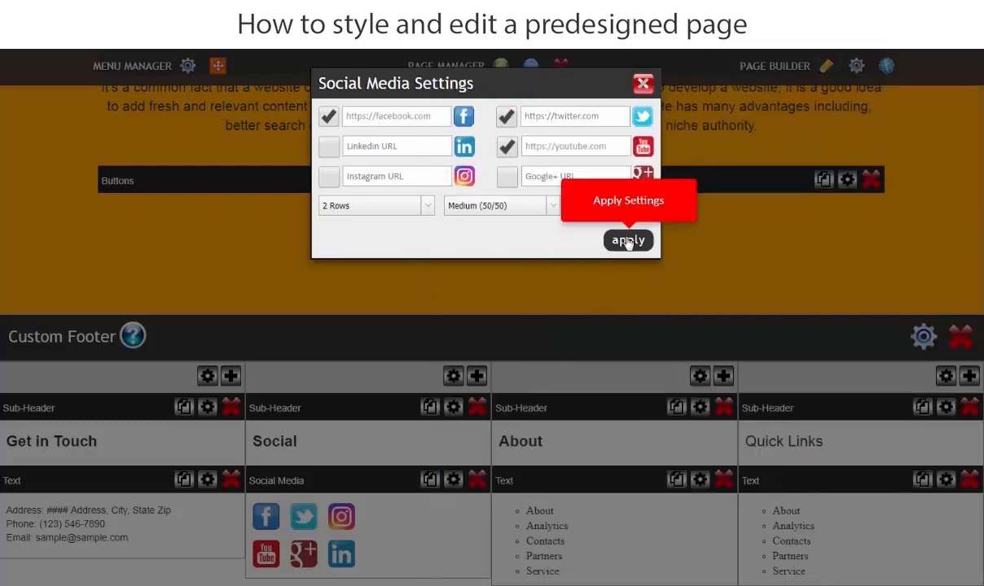
left_click(627, 241)
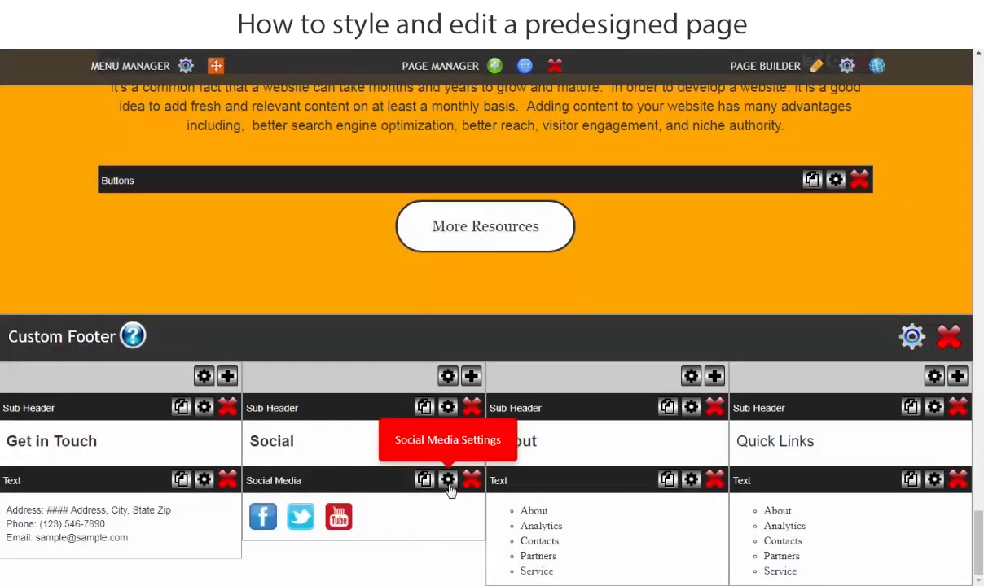
Set the footer's social media icon size to Large (75/75) and apply the settings.
left_click(448, 483)
left_click(489, 205)
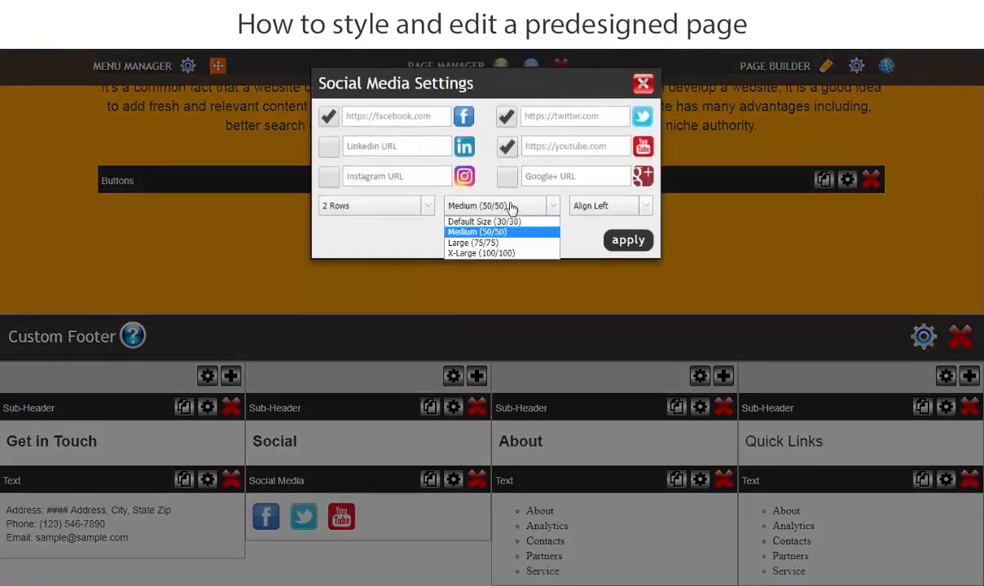
left_click(497, 245)
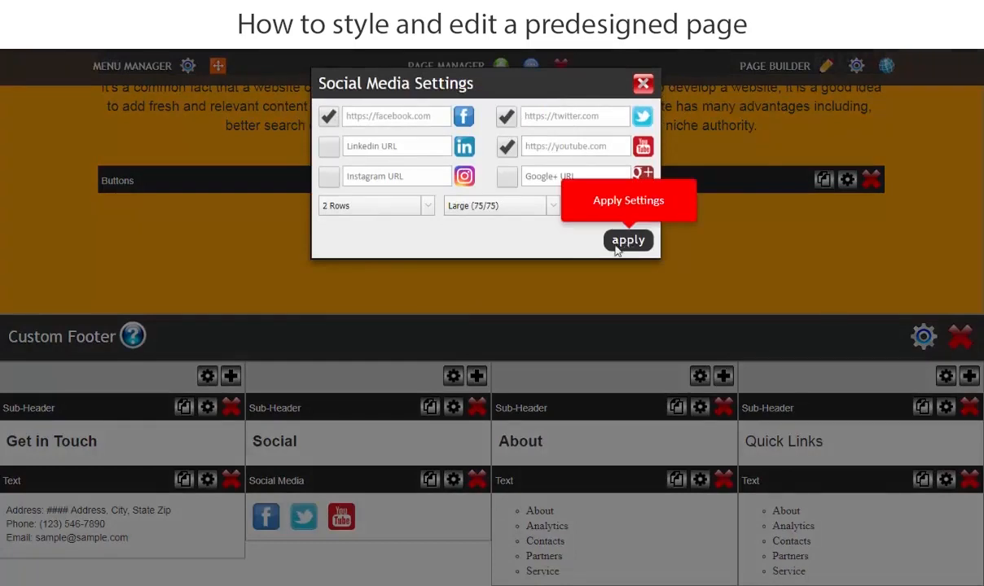
left_click(629, 241)
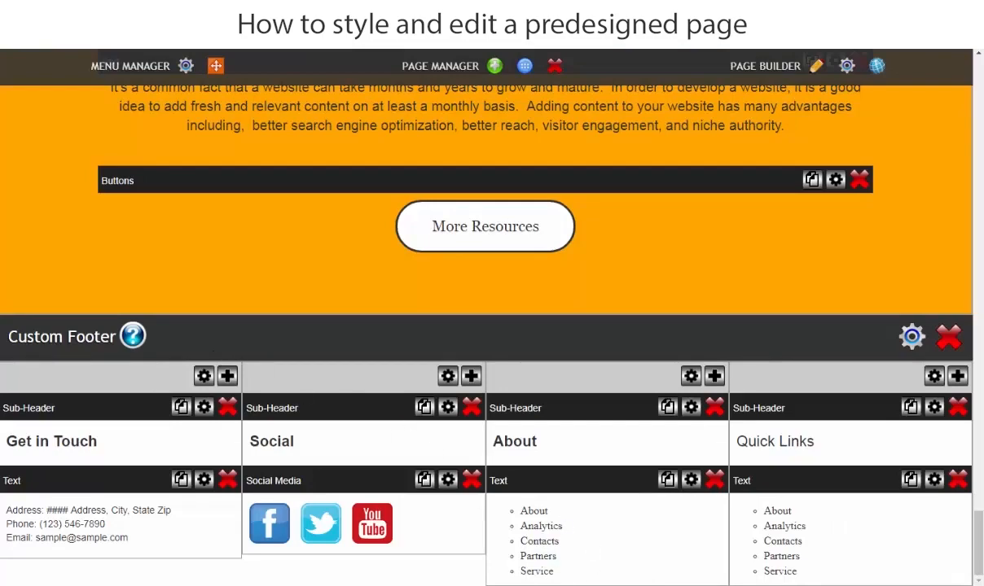
Copy the About Us list from the Word document's Footer section and replace the footer's About column list with it.
left_click(417, 584)
scroll(596, 447, "down", 4)
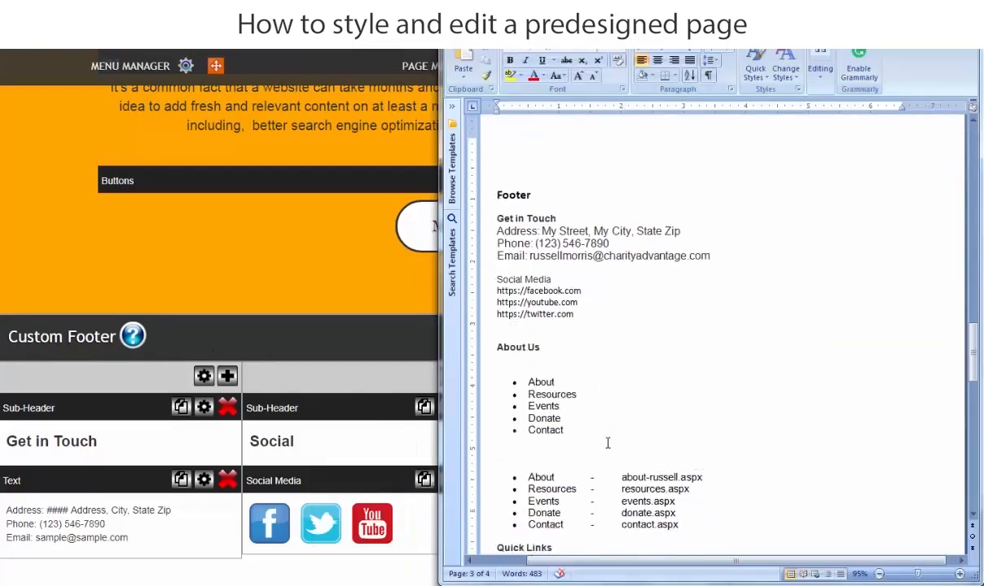
left_click_drag(576, 369, 490, 305)
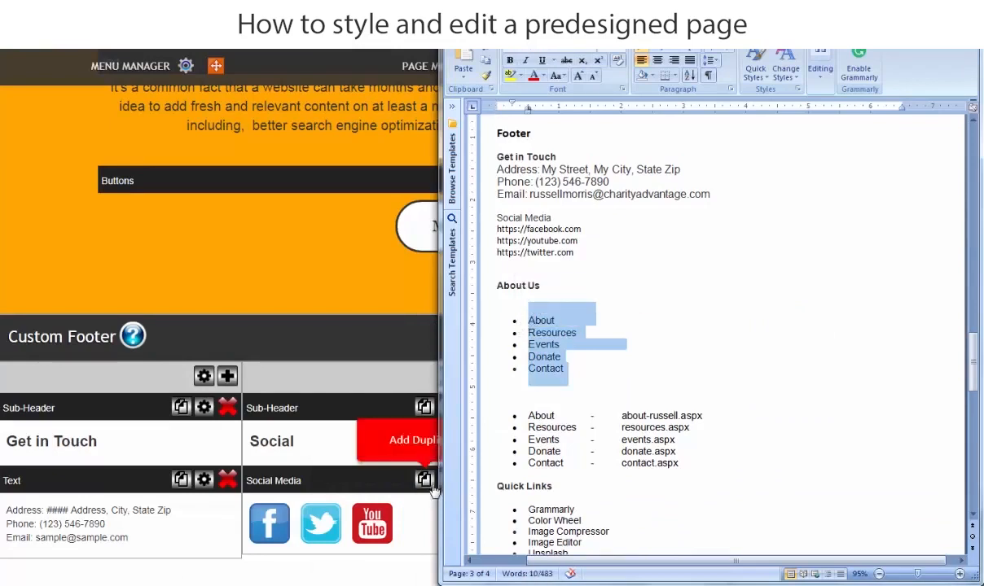
right_click(556, 365)
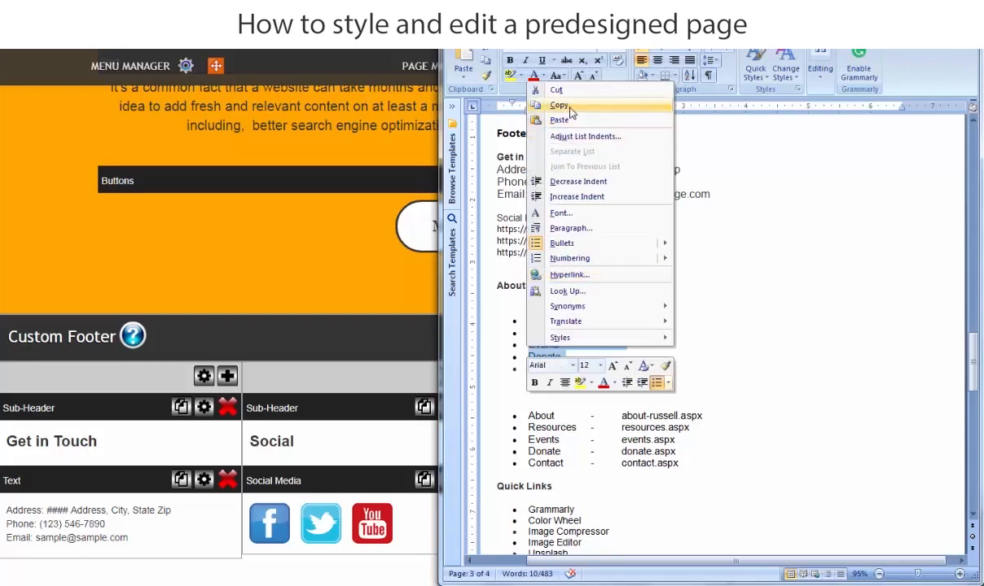
left_click(569, 106)
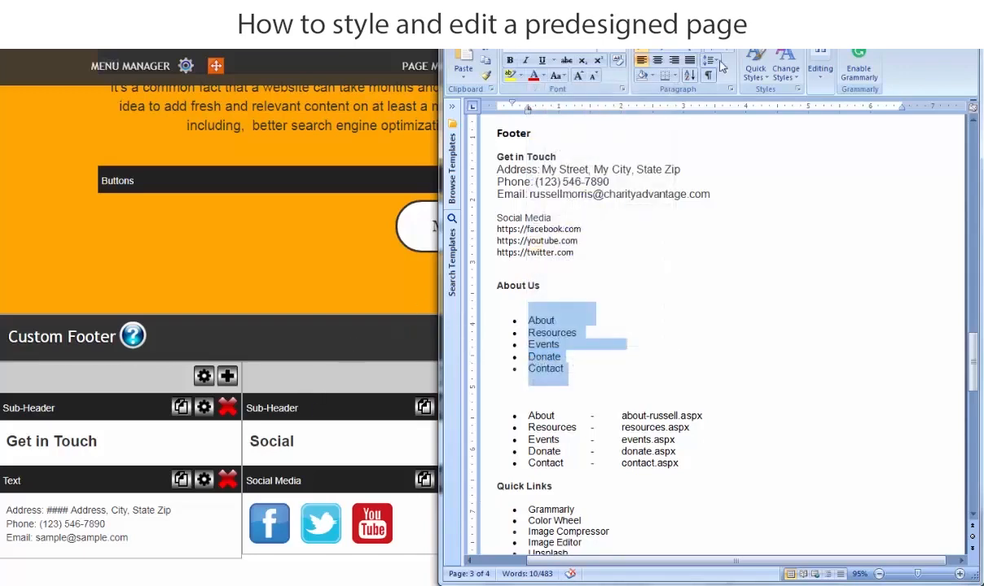
left_click(570, 585)
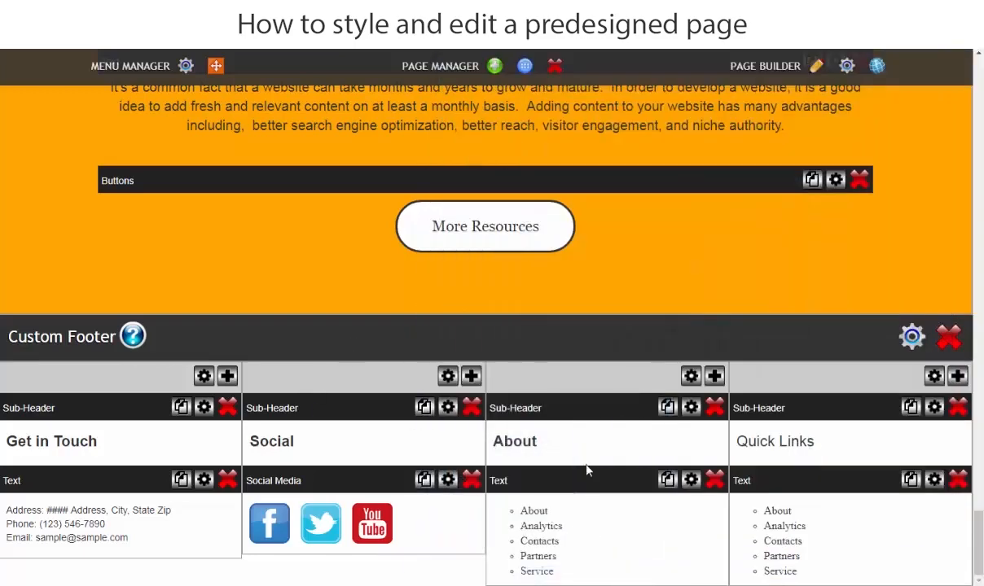
left_click(557, 523)
scroll(562, 537, "down", 3)
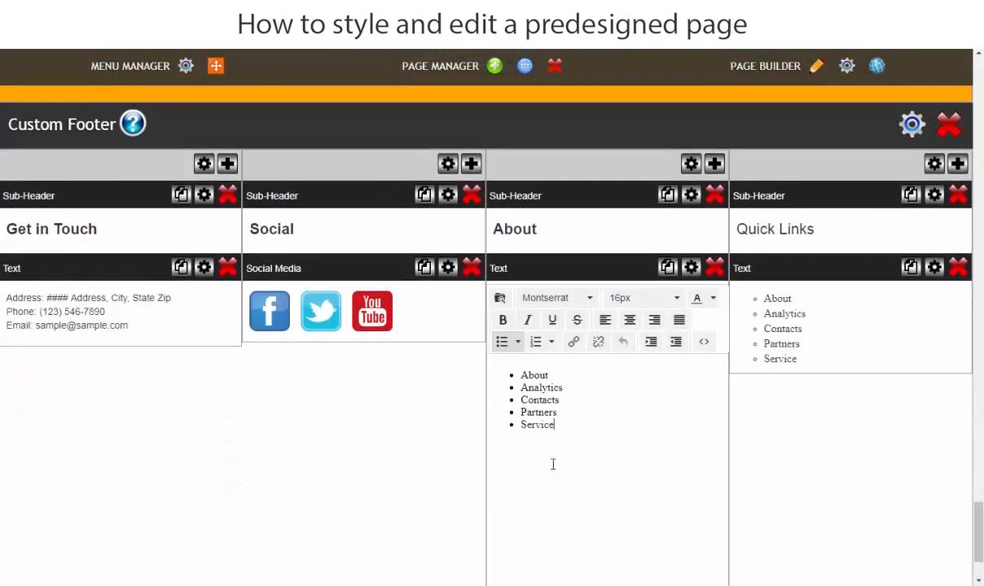
left_click_drag(568, 429, 492, 376)
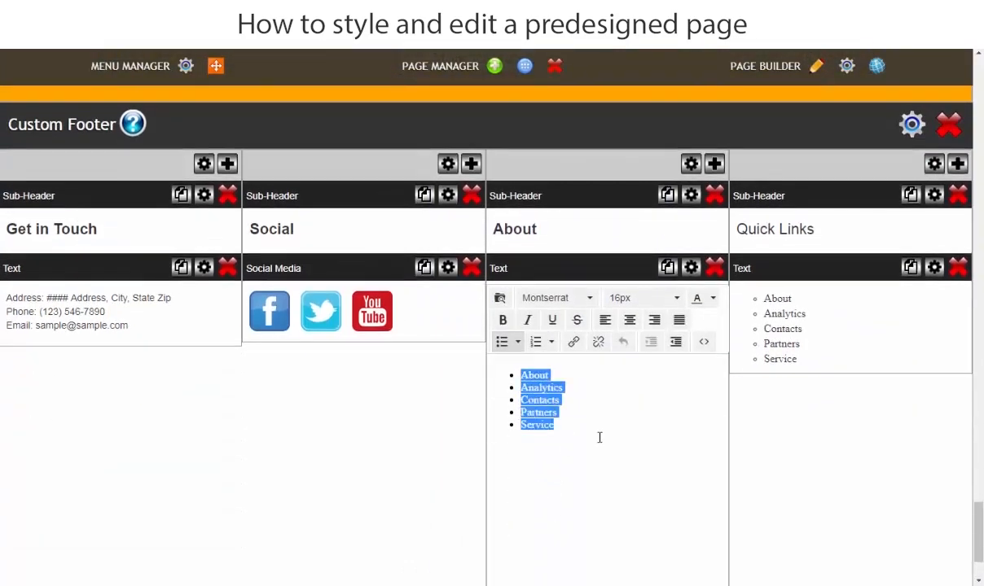
key("ctrl+v")
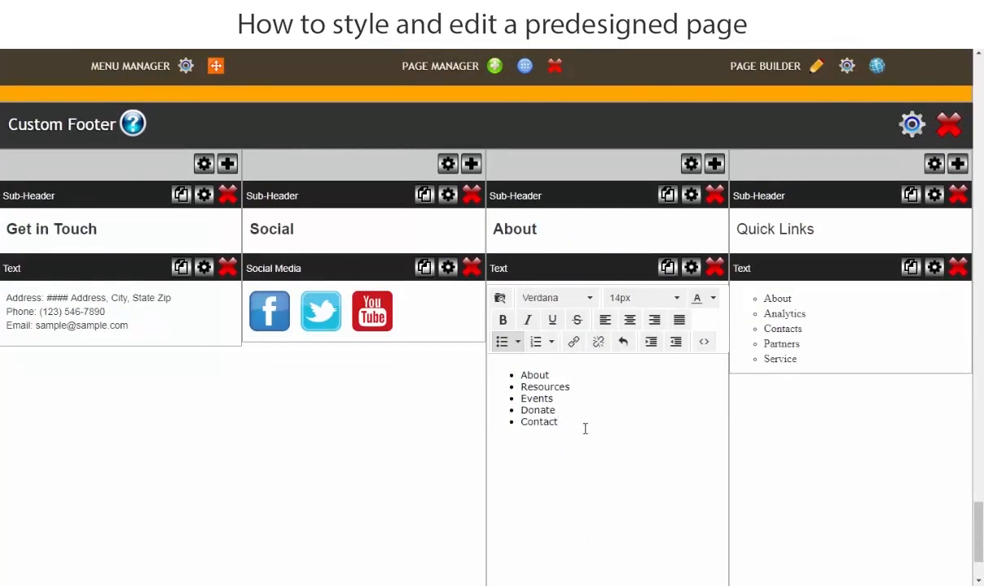
Format the About column list as Arial at 16px and save the change.
left_click_drag(585, 428, 487, 346)
left_click(557, 298)
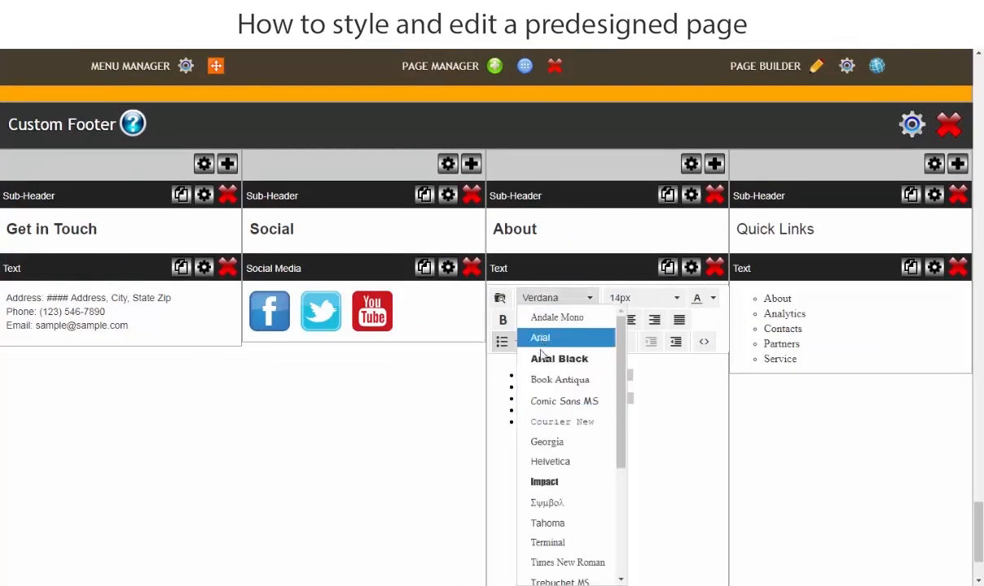
left_click(542, 342)
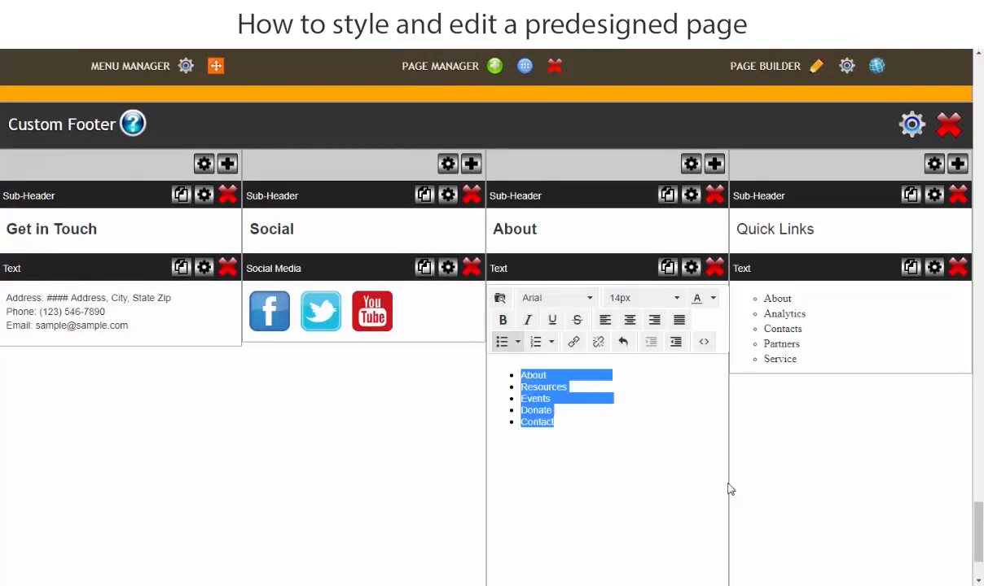
left_click(647, 299)
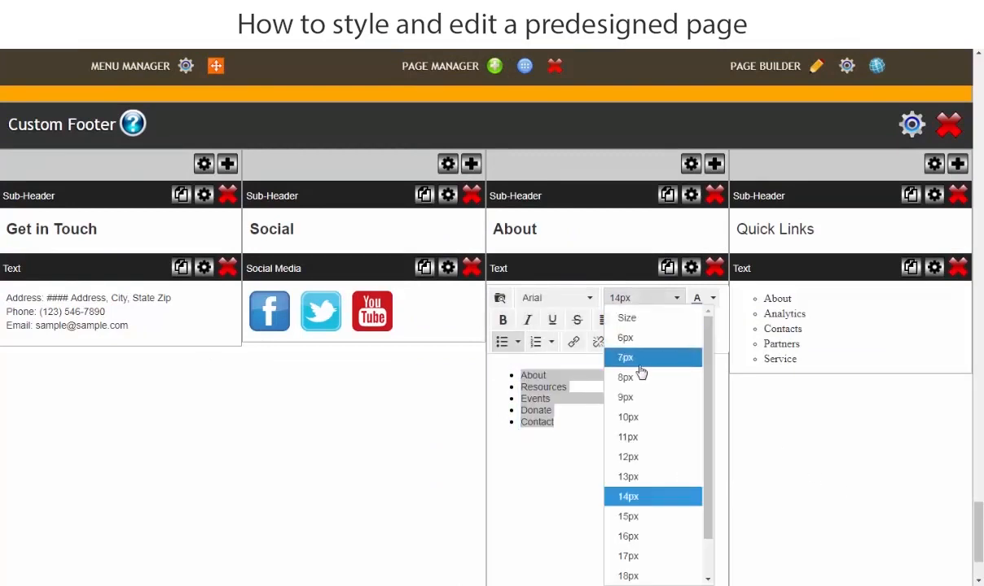
left_click(630, 537)
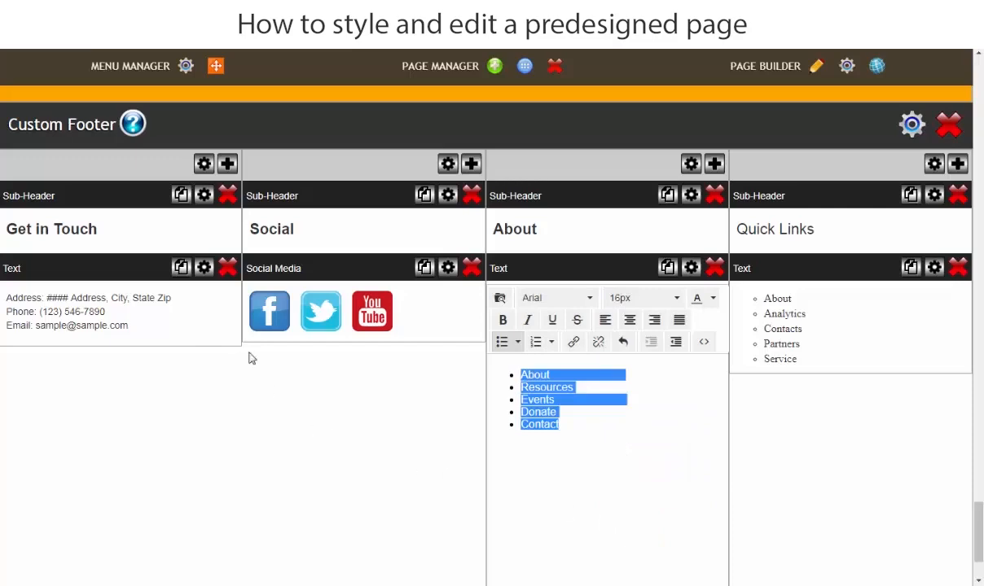
left_click(341, 168)
left_click(572, 154)
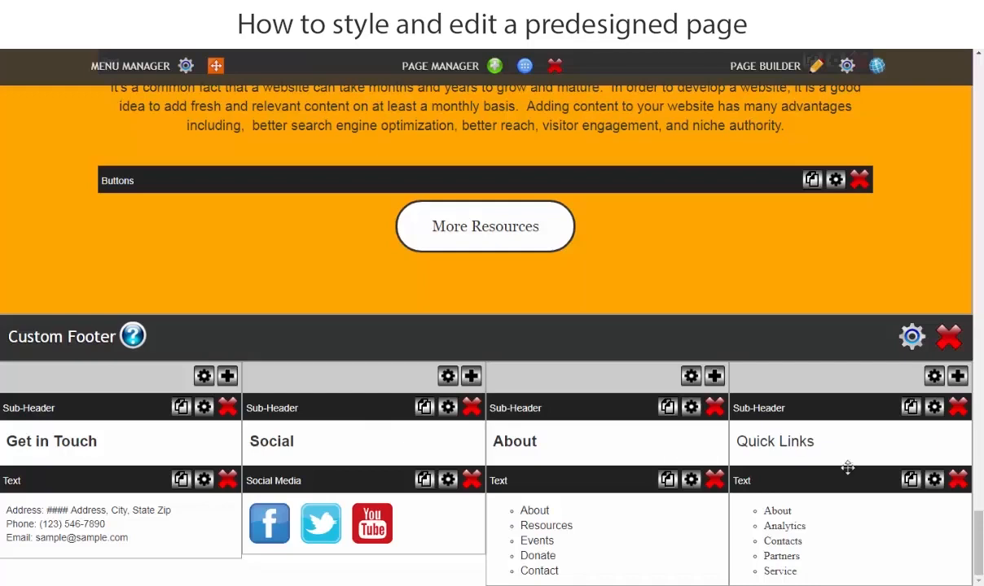
Copy the five Quick Links entries from the Word document and replace the footer's Quick Links list with them.
left_click(843, 532)
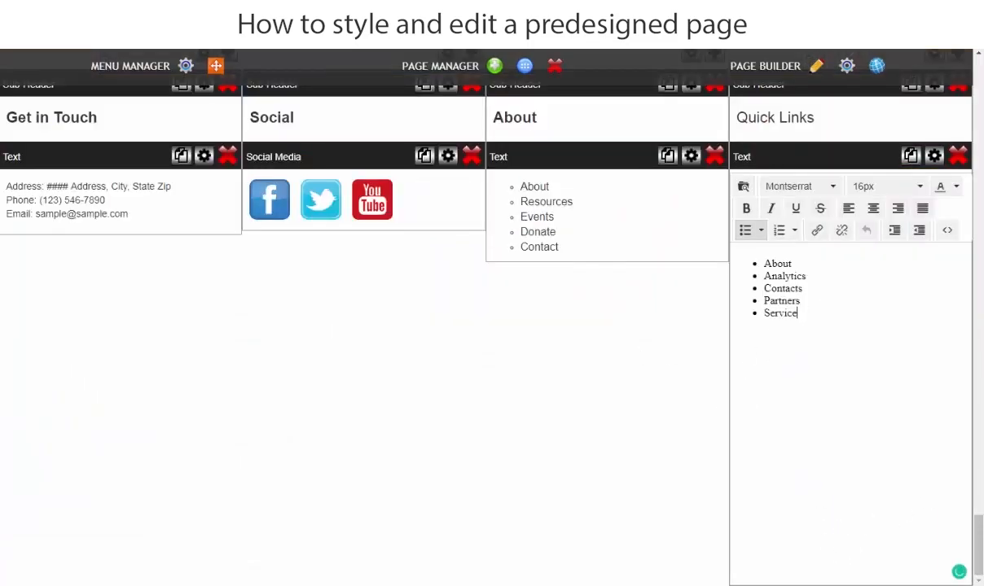
key("alt+Tab")
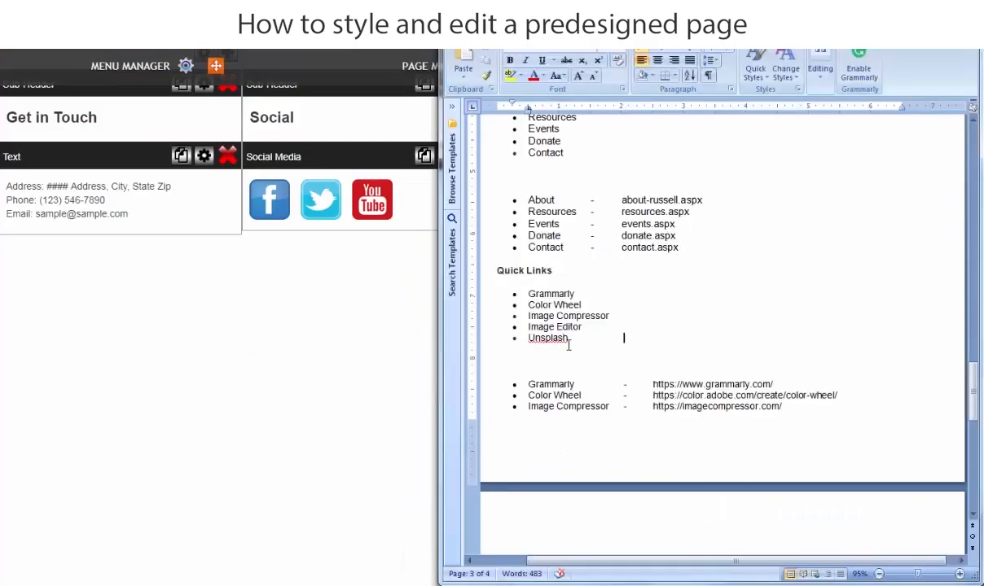
left_click_drag(569, 346, 548, 298)
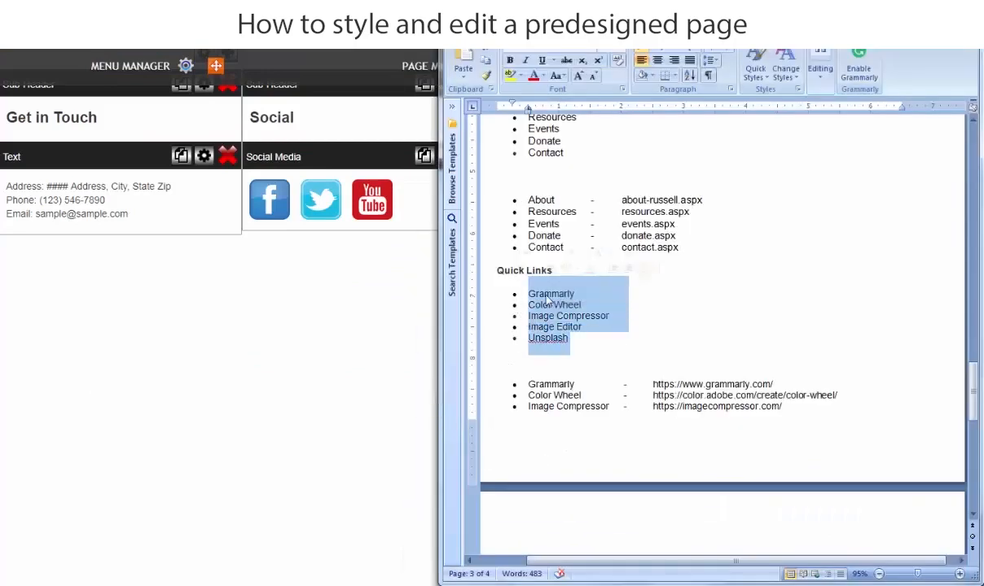
right_click(547, 298)
left_click(579, 319)
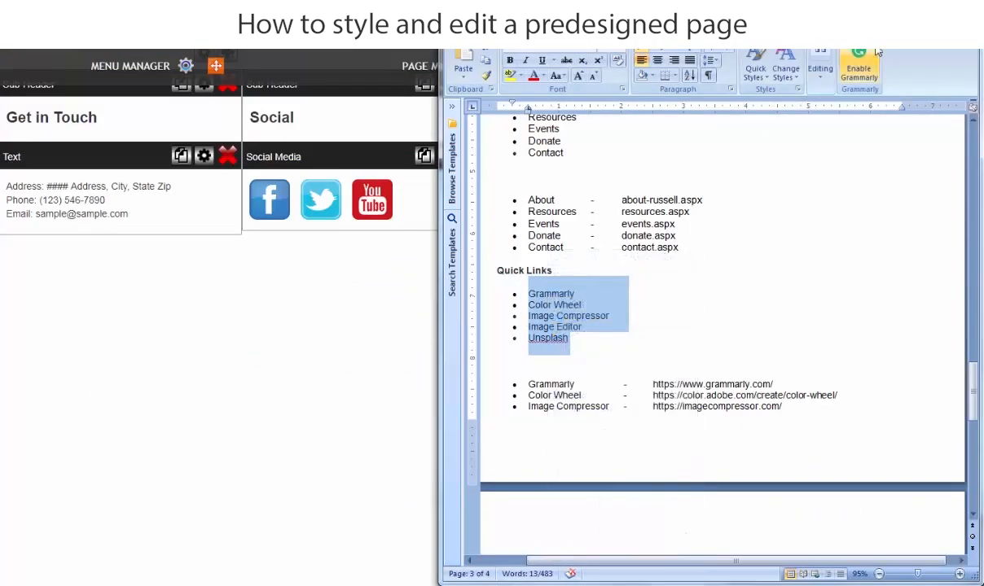
key("alt+Tab")
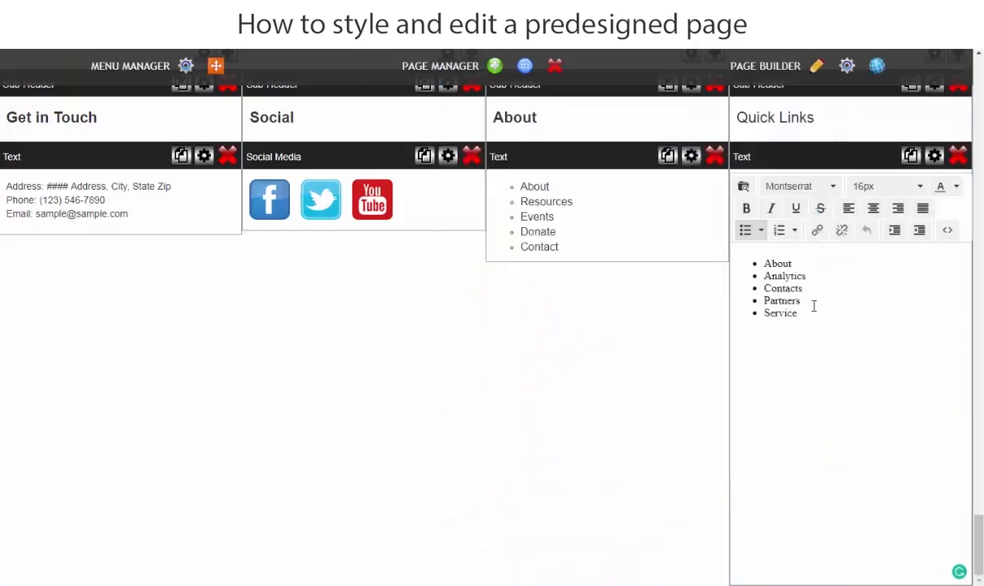
left_click_drag(804, 317, 753, 262)
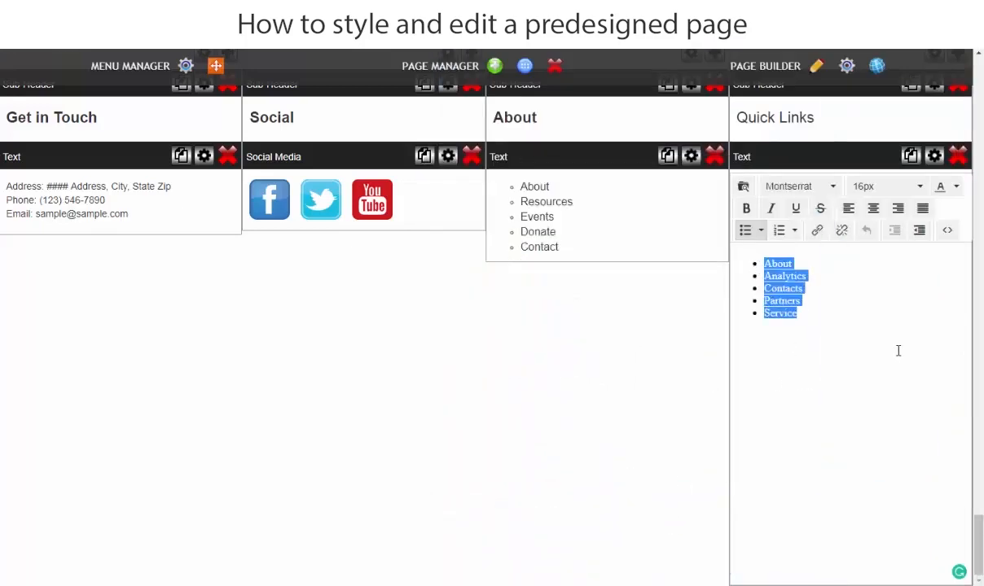
key("ctrl+v")
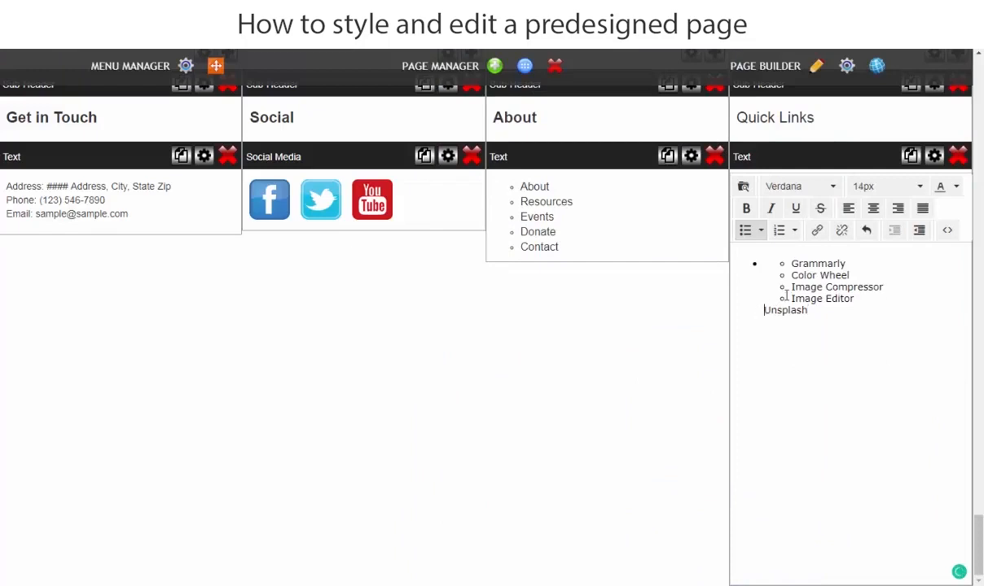
Remove the nested bullets and indents from the pasted Quick Links entries, putting each entry on its own plain line.
key("BackSpace")
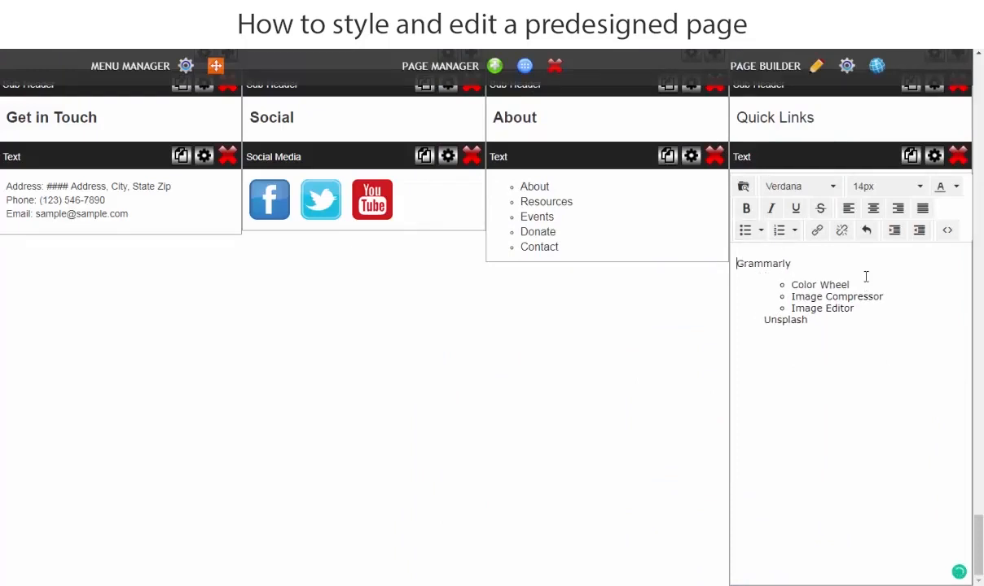
left_click(794, 284)
key("BackSpace")
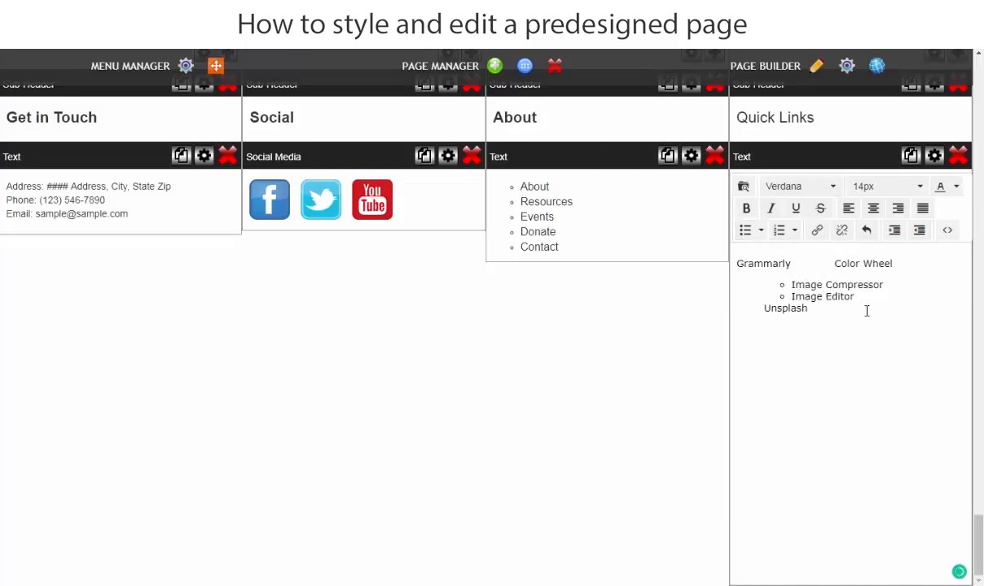
key("Return")
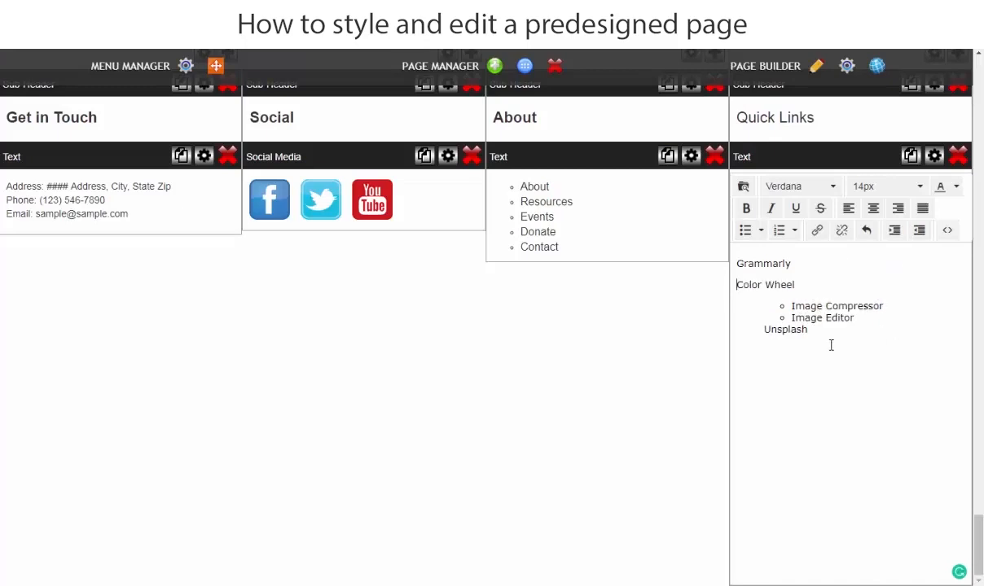
left_click(792, 306)
key("BackSpace")
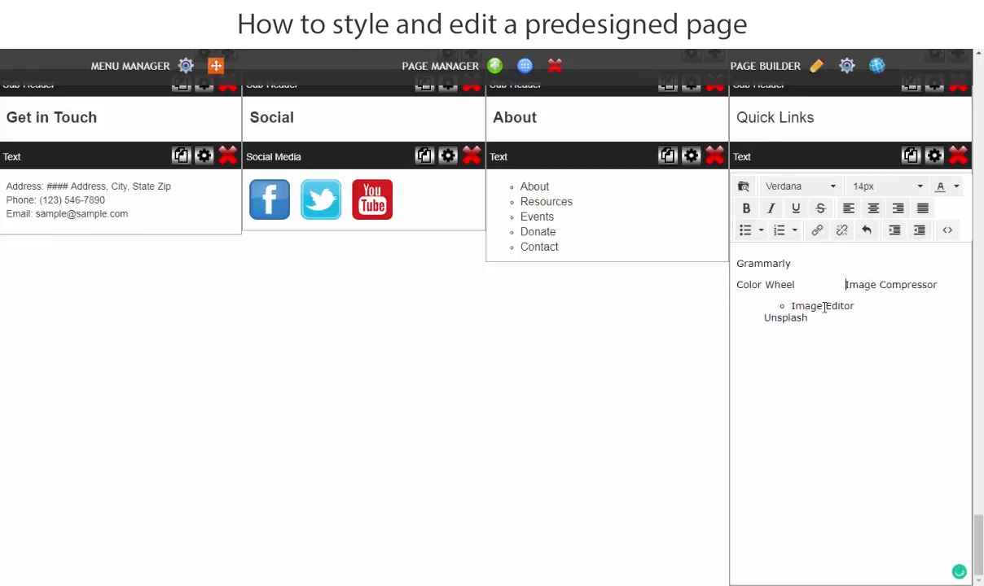
key("Return")
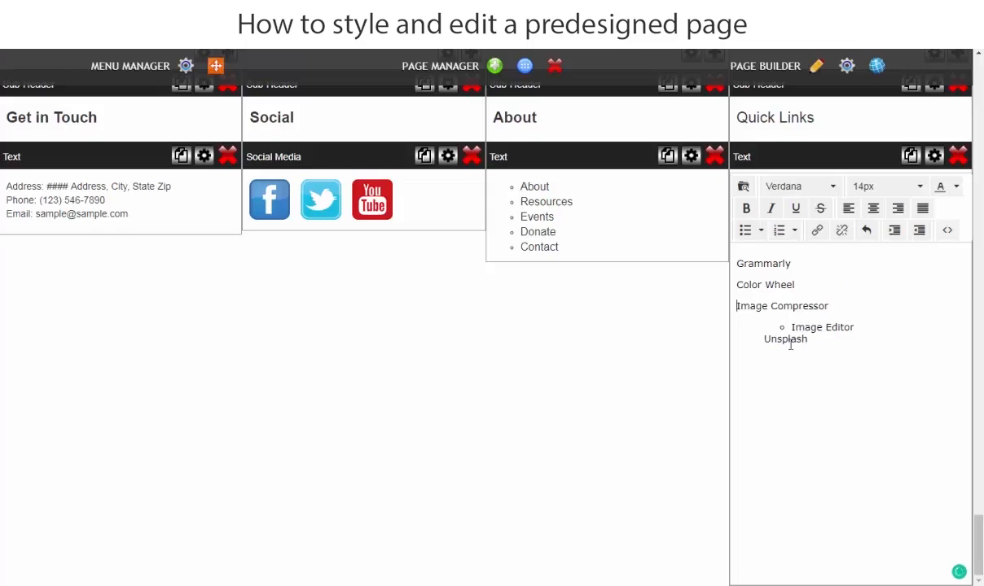
left_click(793, 327)
key("BackSpace")
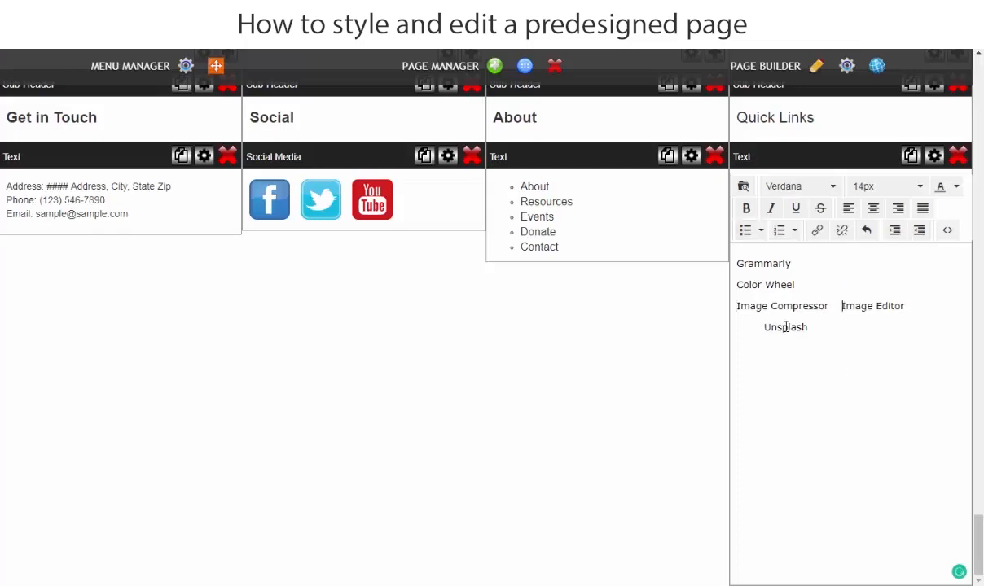
key("Return")
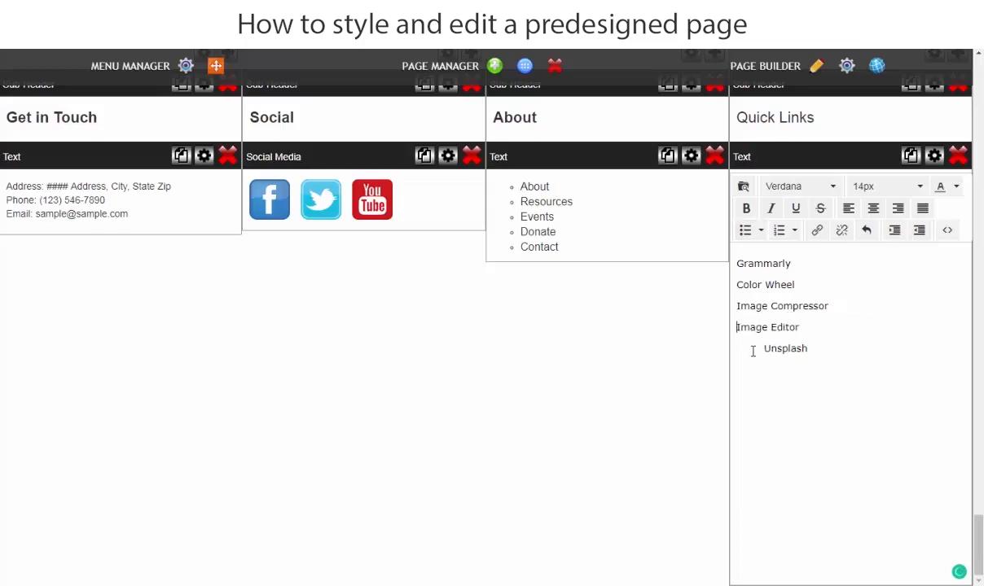
left_click(765, 349)
key("BackSpace")
key("Return")
Turn the five Quick Links lines, Grammarly through Unsplash, into a bulleted list and save the change.
left_click_drag(790, 350, 709, 264)
left_click(746, 233)
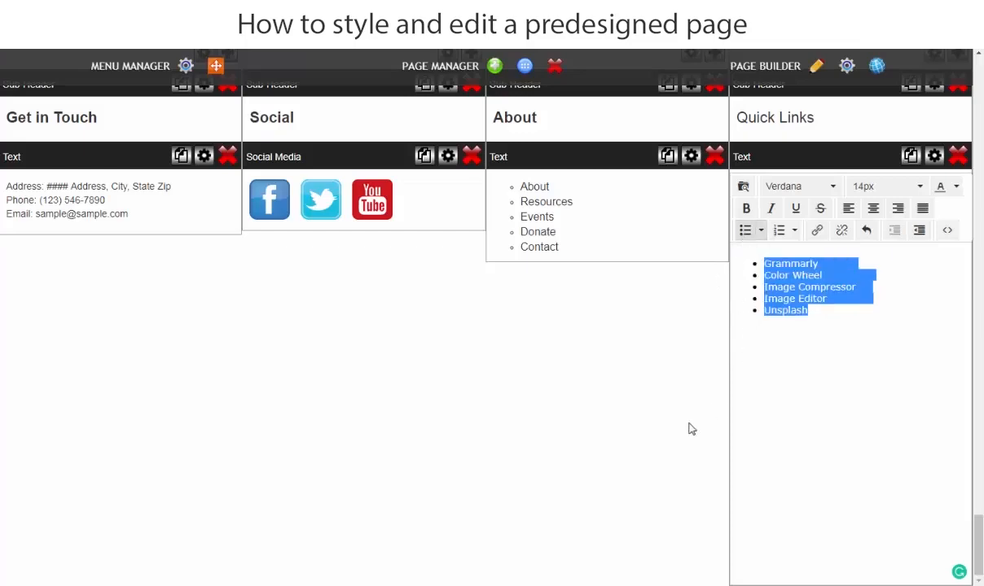
left_click(358, 401)
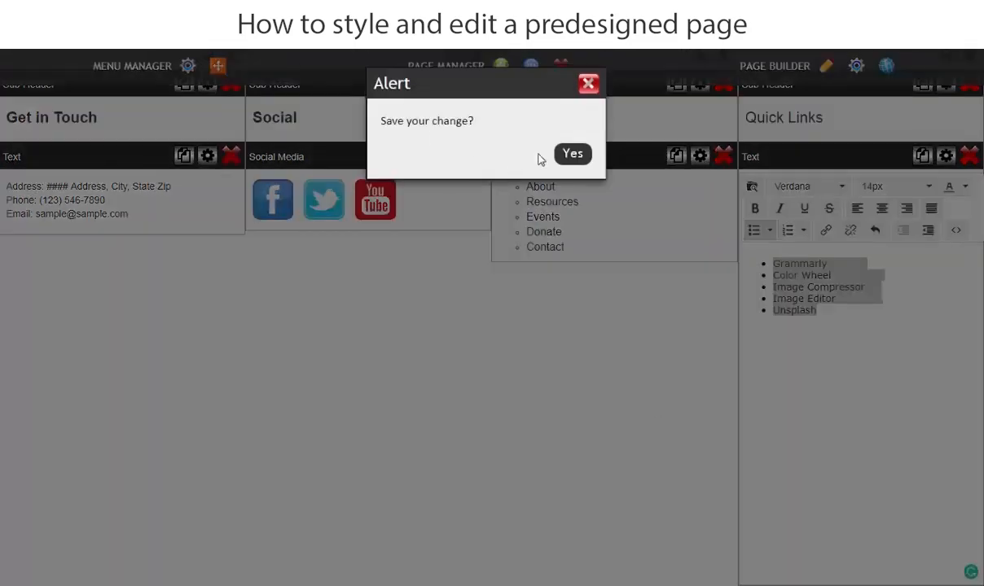
left_click(573, 143)
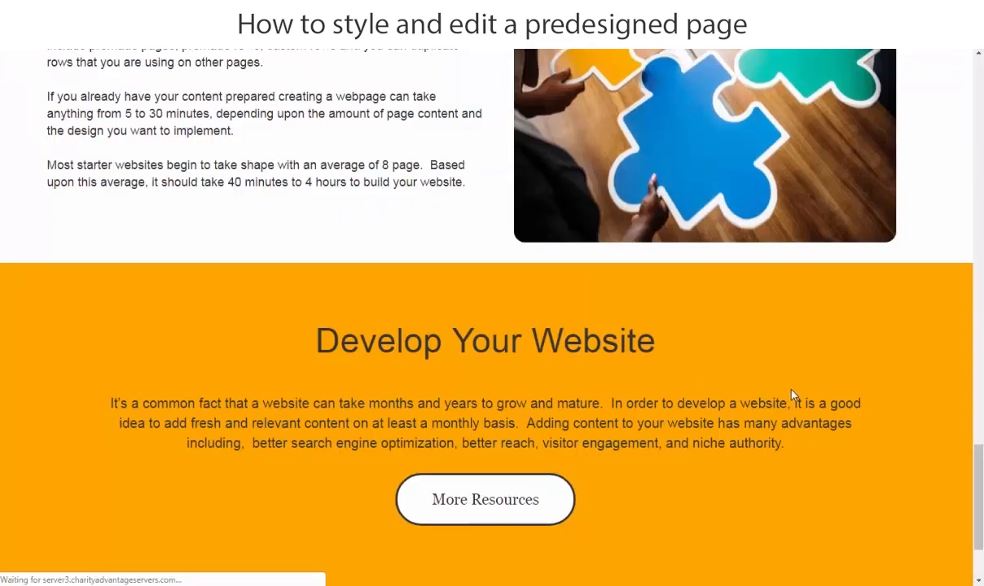
Set the Custom Footer's top and bottom padding to 20 px, save the layout settings and preview the footer.
scroll(766, 389, "down", 2)
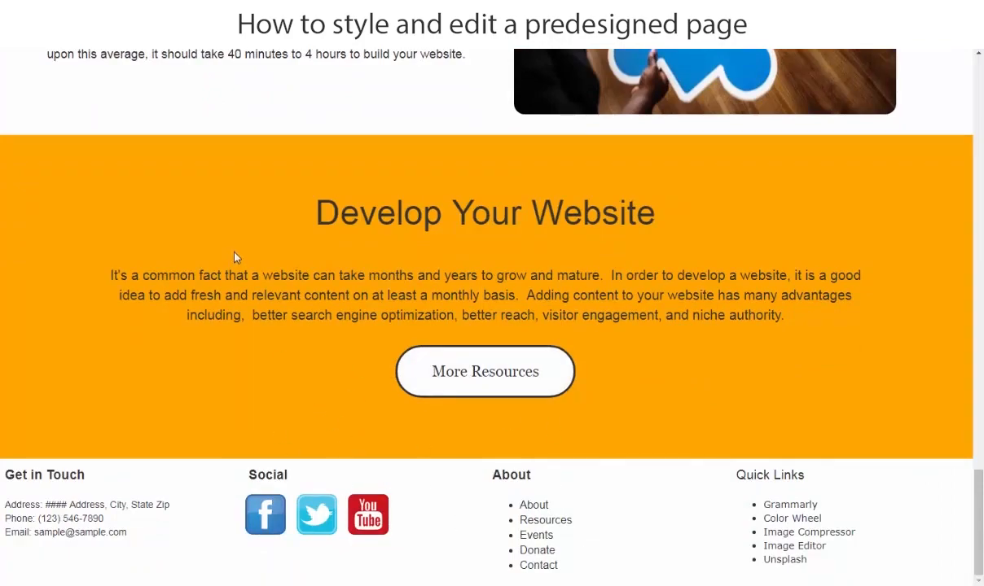
scroll(240, 264, "up", 10)
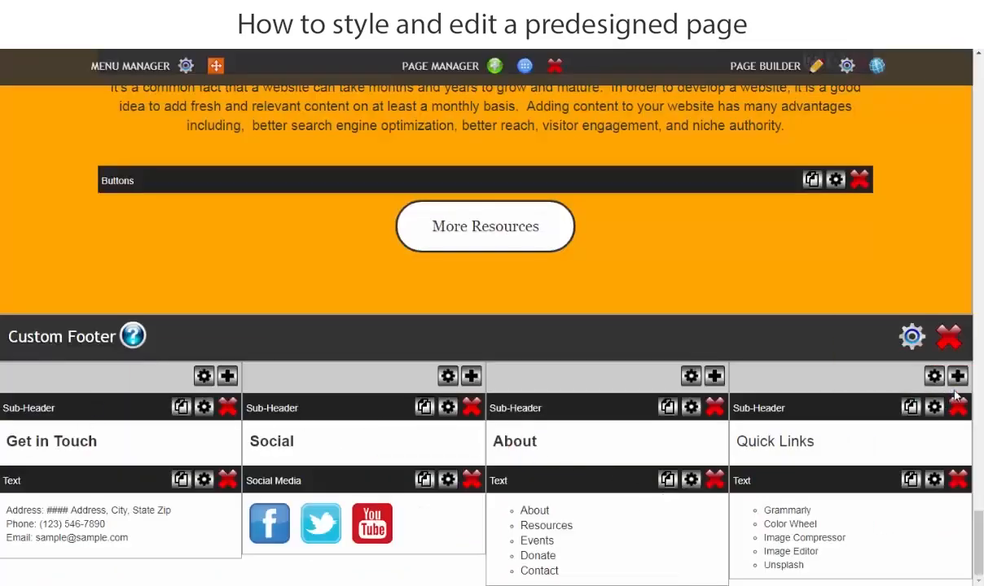
left_click(912, 336)
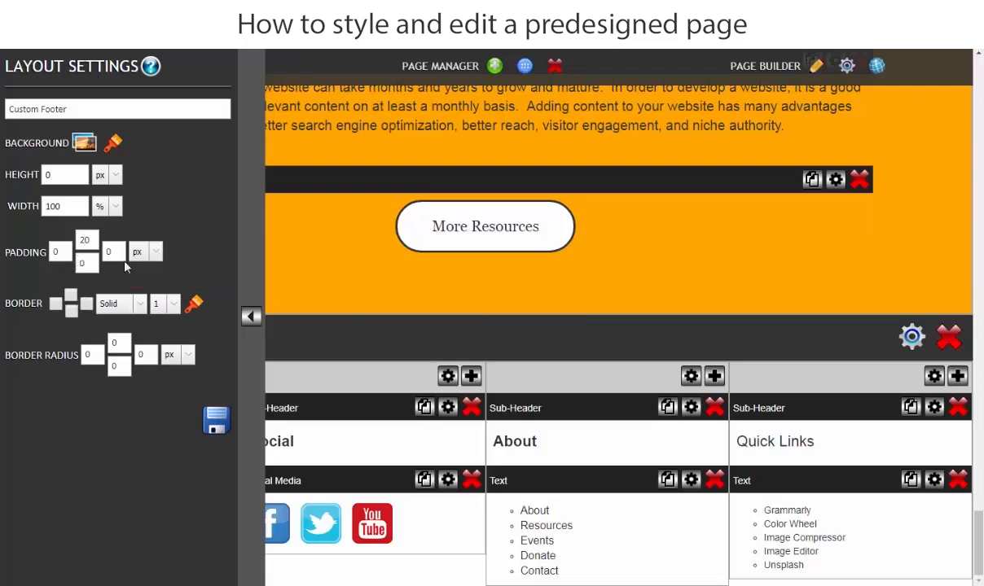
left_click(215, 420)
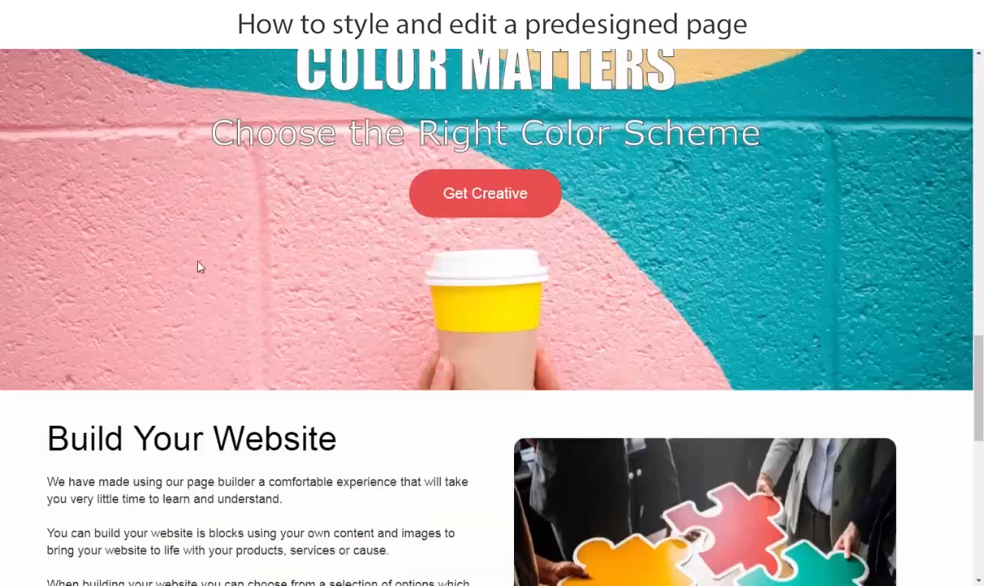
scroll(200, 267, "down", 9)
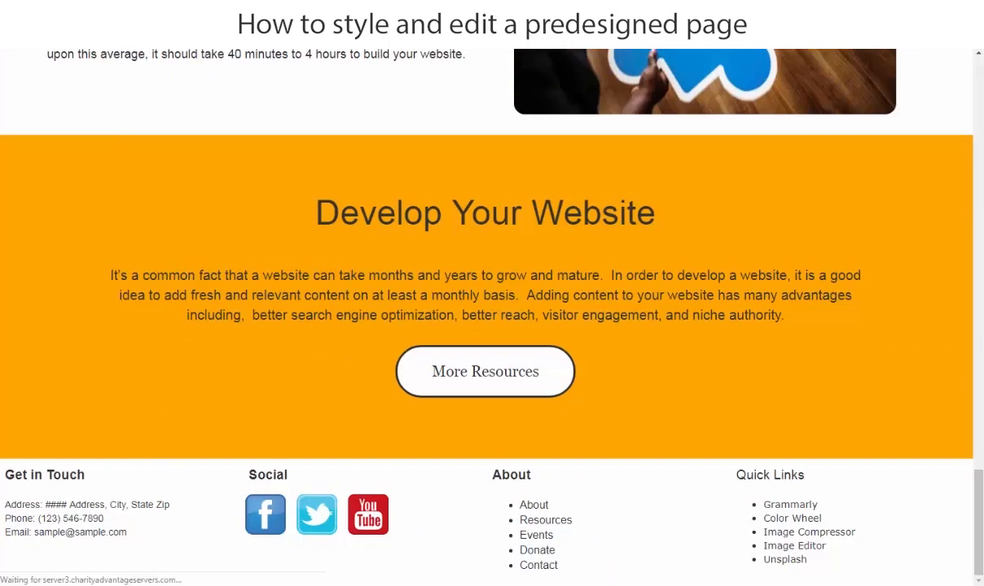
Set the Custom Footer's width to 90%, save the layout settings and preview the footer.
scroll(696, 411, "down", 1)
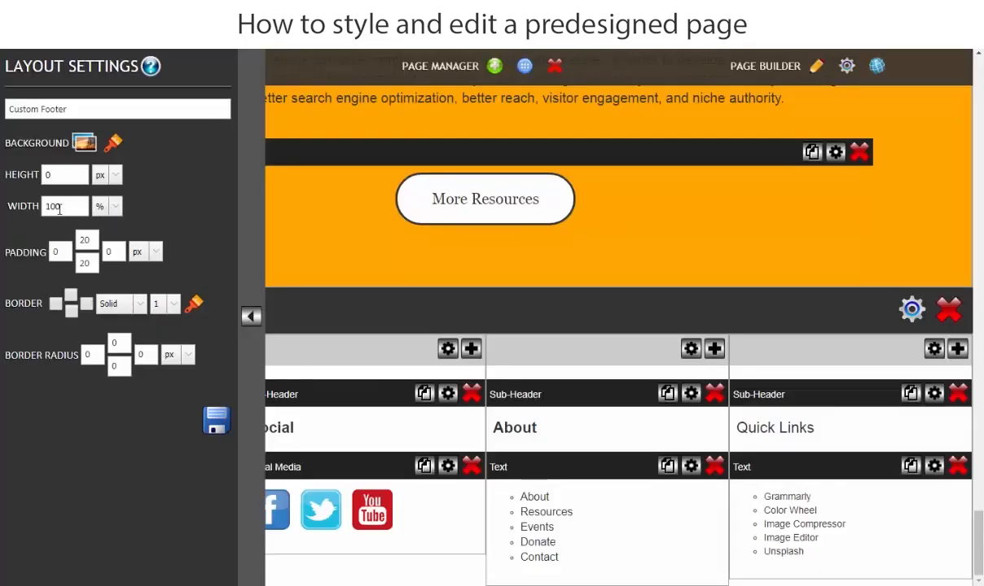
double_click(66, 206)
type("5")
left_click(216, 419)
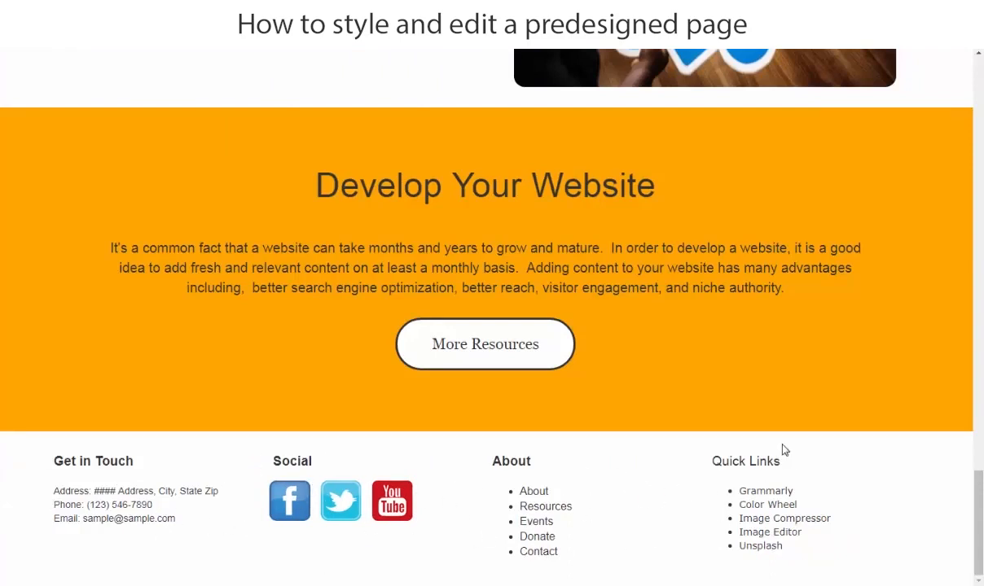
scroll(559, 373, "up", 3)
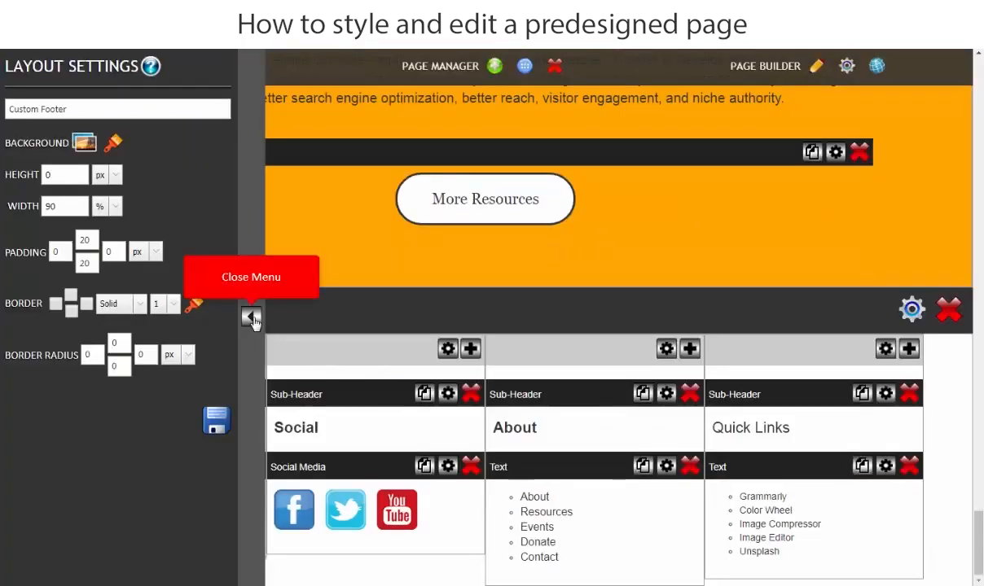
left_click(252, 318)
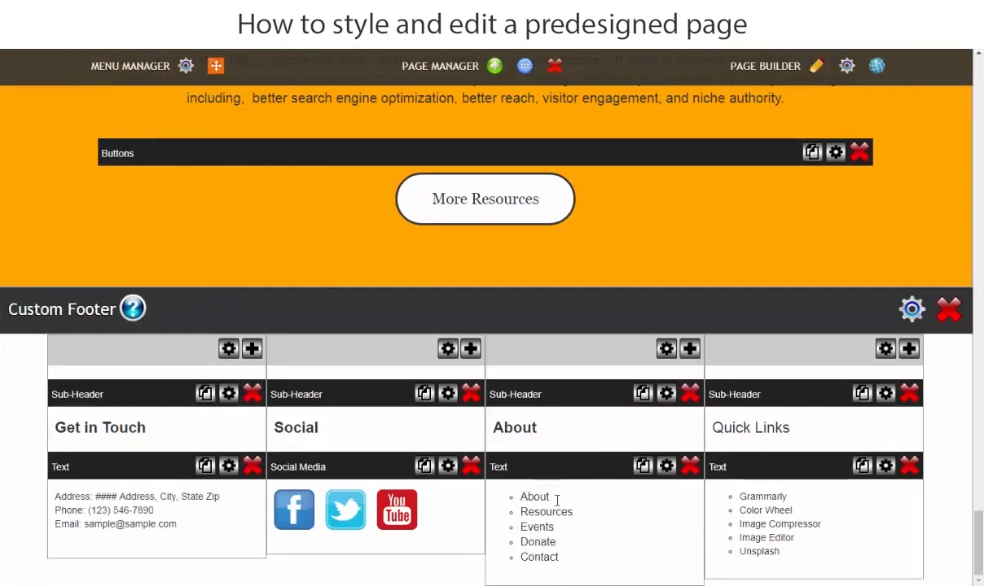
Start a link on the About entry in the footer's About list and copy its page address from the Word document.
left_click(603, 522)
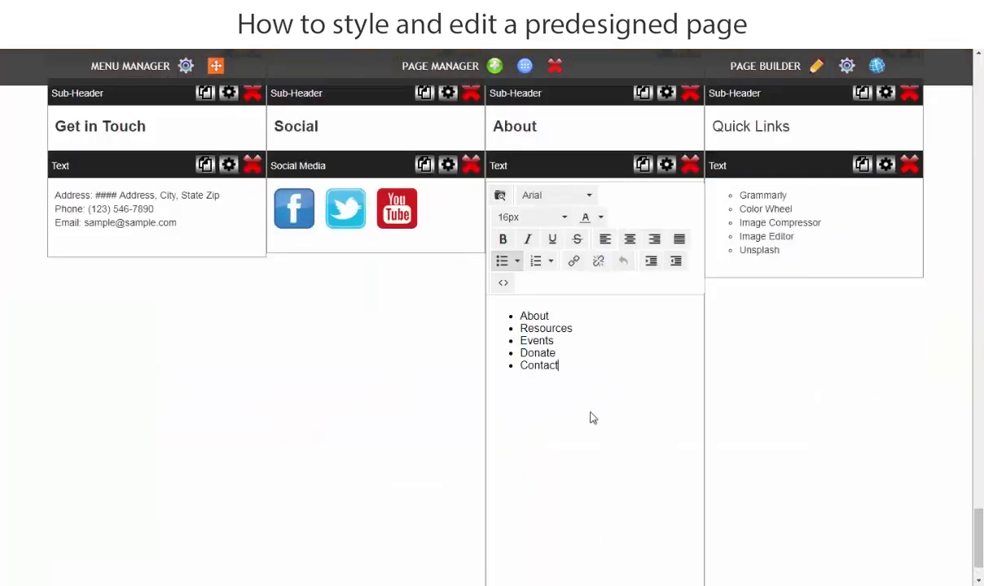
left_click_drag(553, 315, 506, 309)
left_click(574, 264)
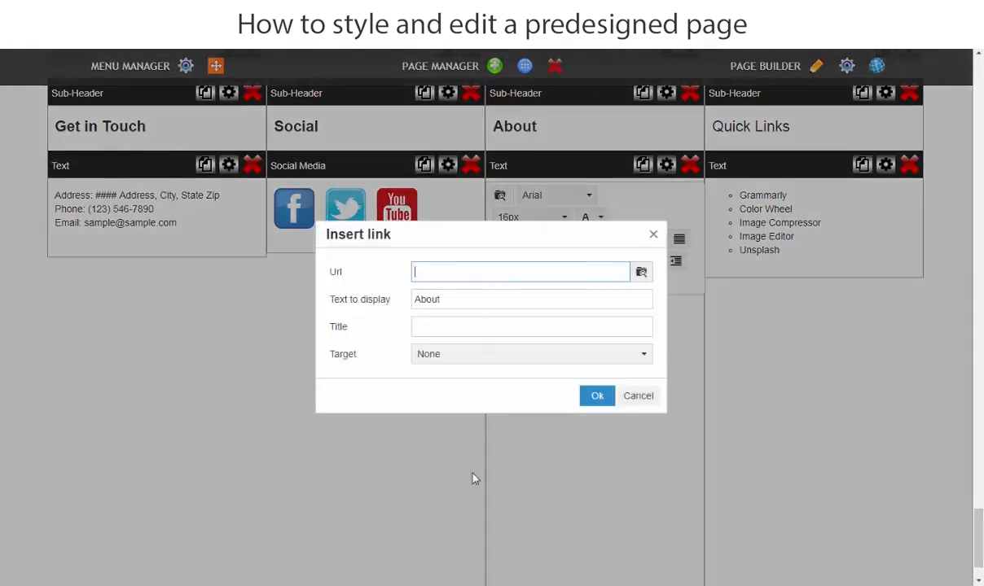
left_click(505, 574)
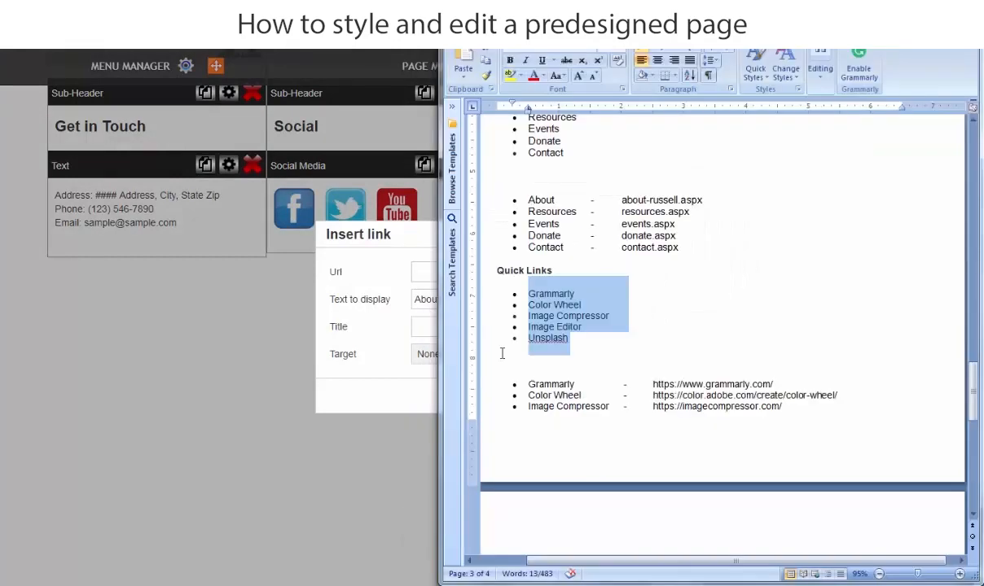
left_click(749, 343)
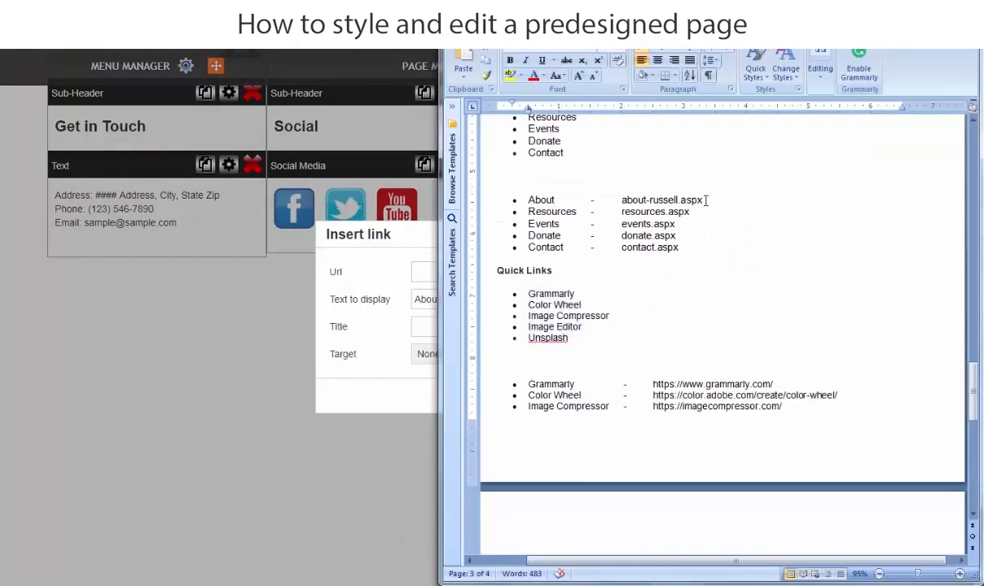
left_click_drag(702, 200, 646, 200)
left_click(721, 243)
left_click_drag(702, 200, 614, 202)
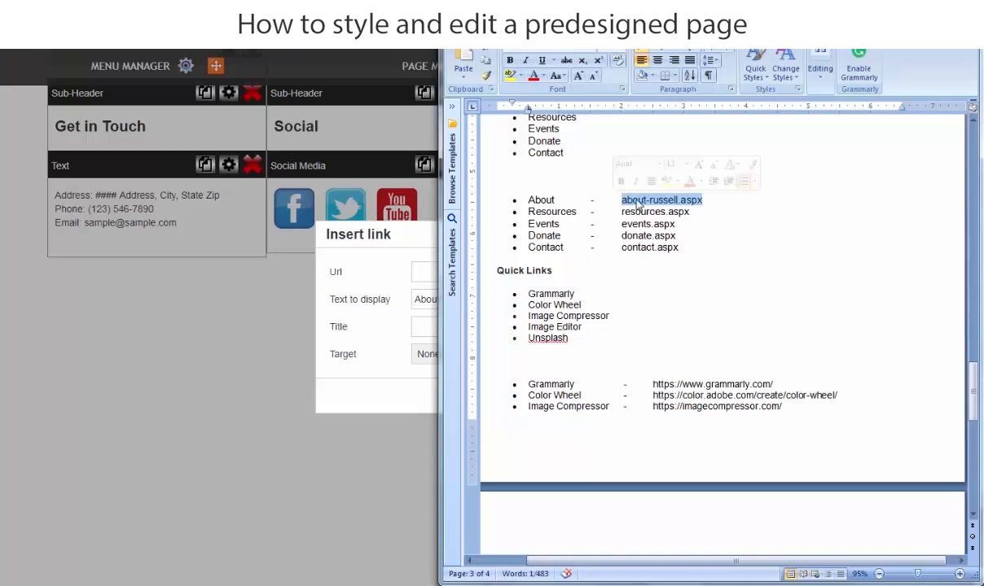
right_click(621, 199)
left_click(640, 220)
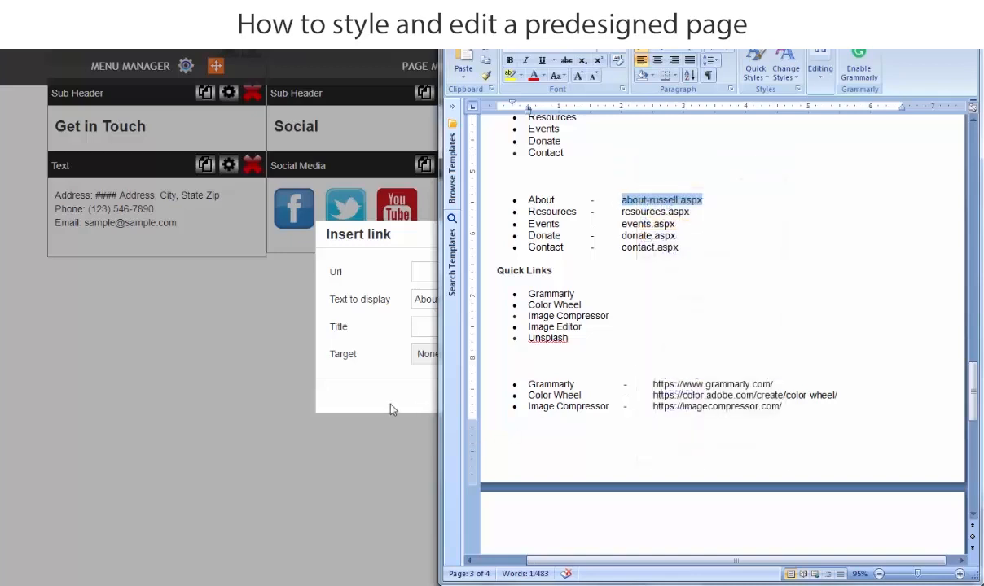
Insert the About link with the copied page address as its URL, keeping the target at None.
left_click(368, 381)
right_click(430, 271)
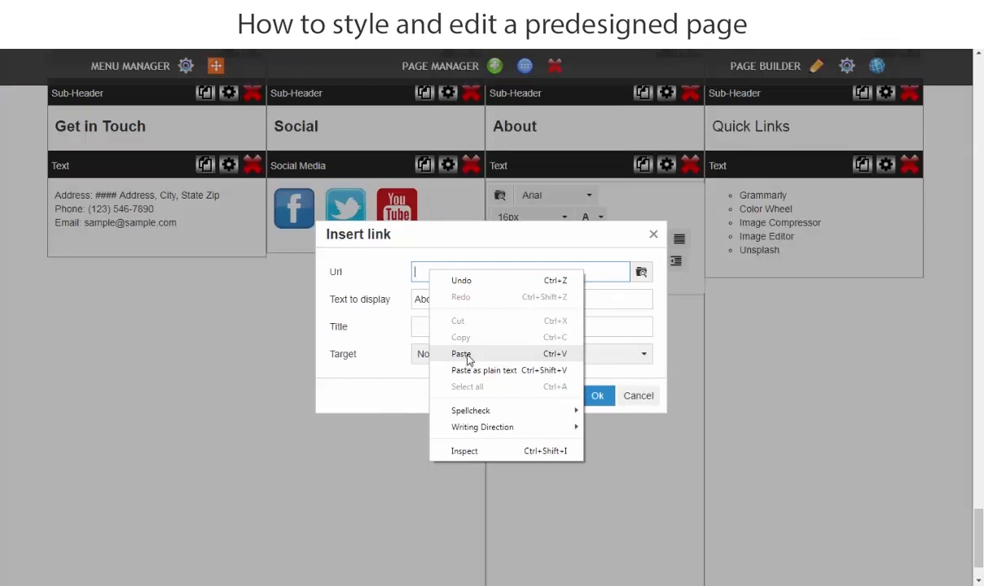
left_click(461, 354)
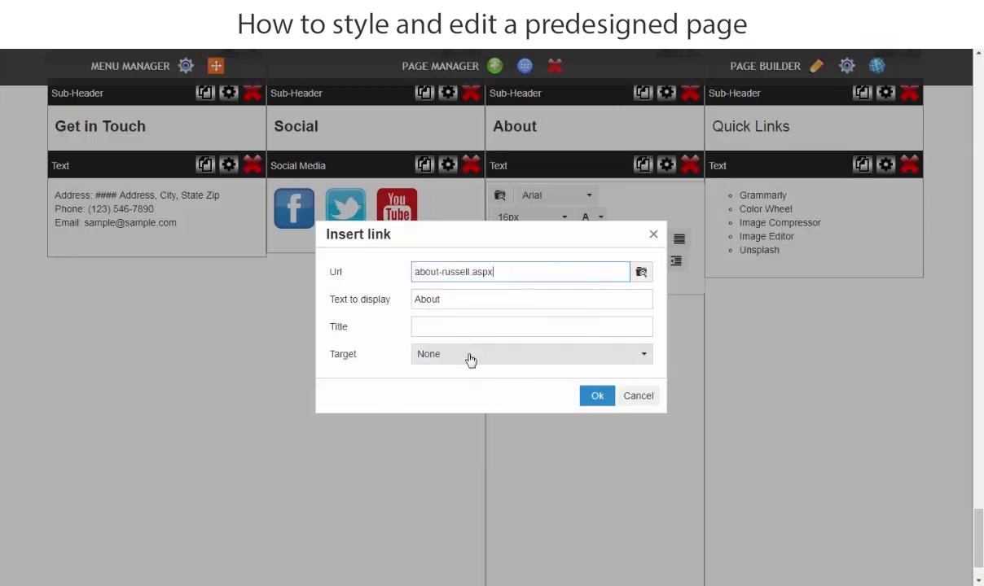
left_click(449, 301)
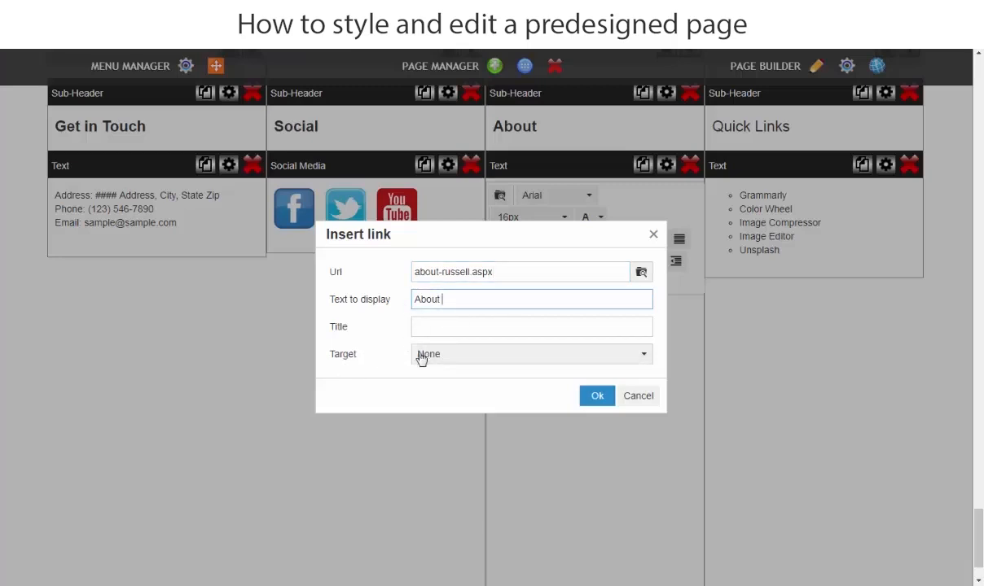
left_click(601, 358)
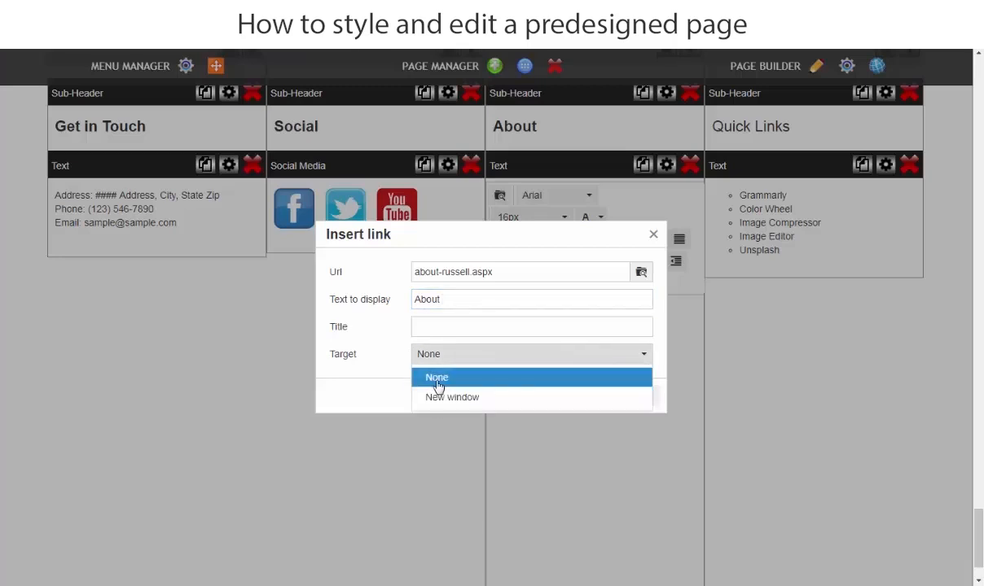
left_click(329, 389)
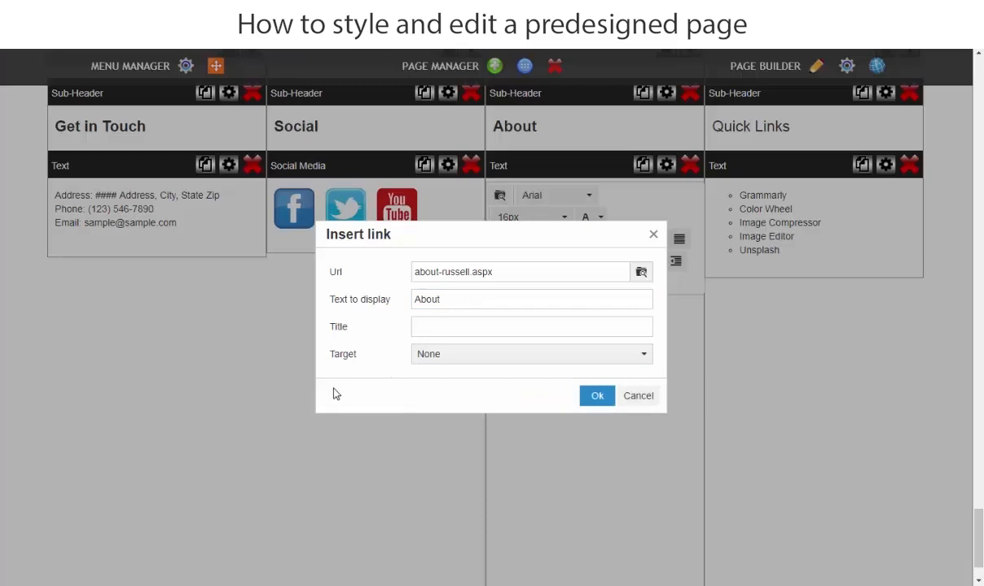
left_click(596, 397)
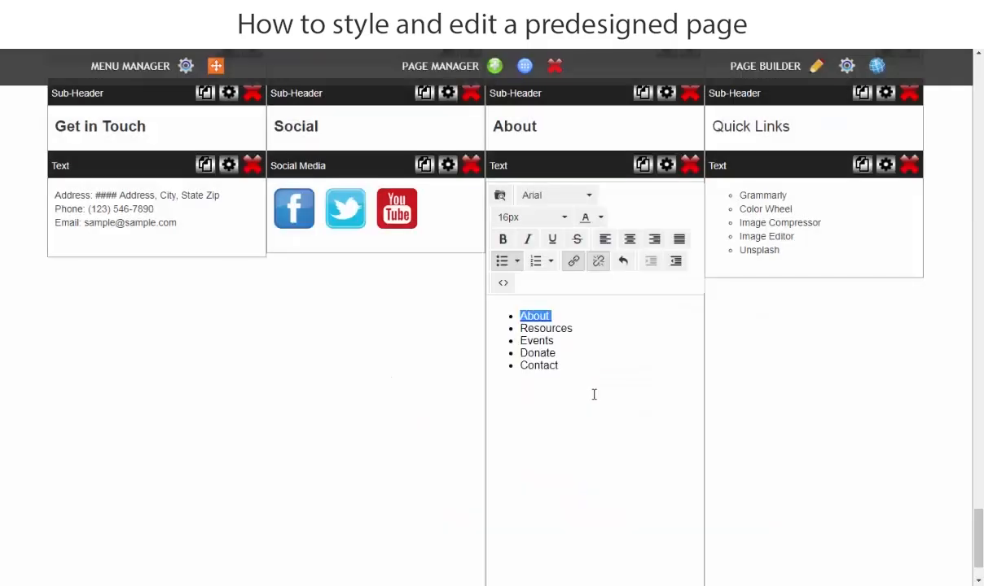
Link the Resources entry in the footer's About list to resources.aspx, copied from the Word document.
left_click(578, 329)
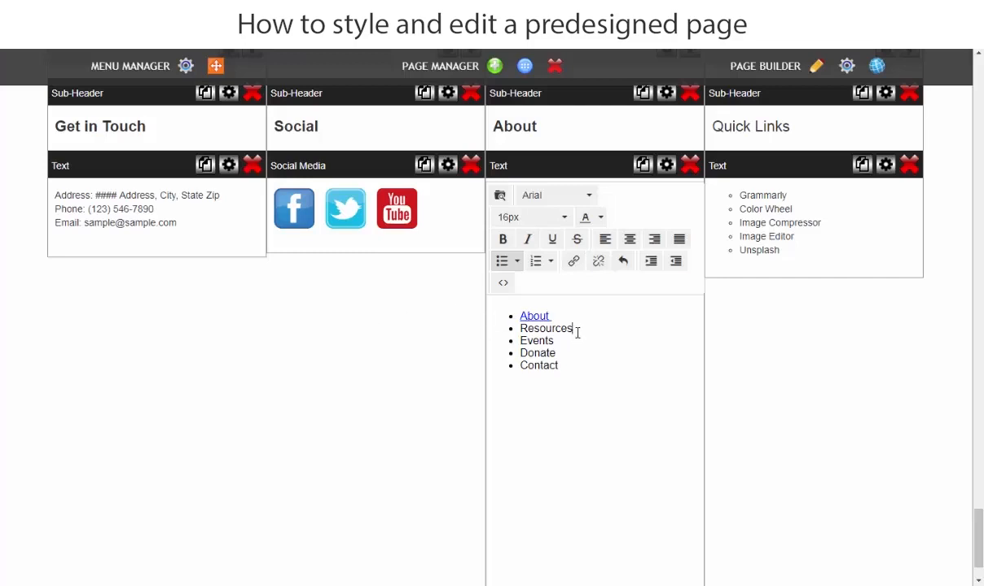
left_click_drag(572, 329, 518, 329)
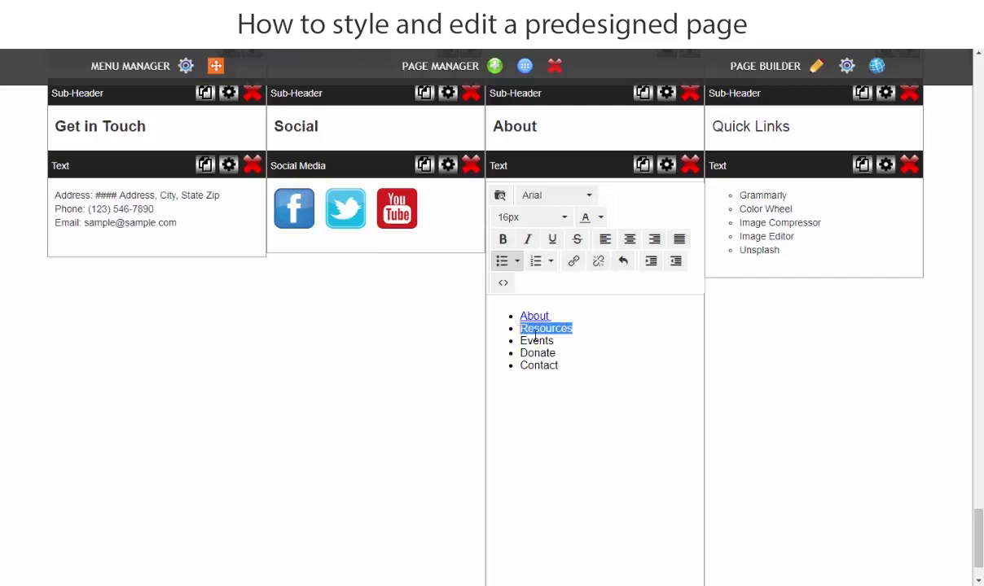
left_click(573, 262)
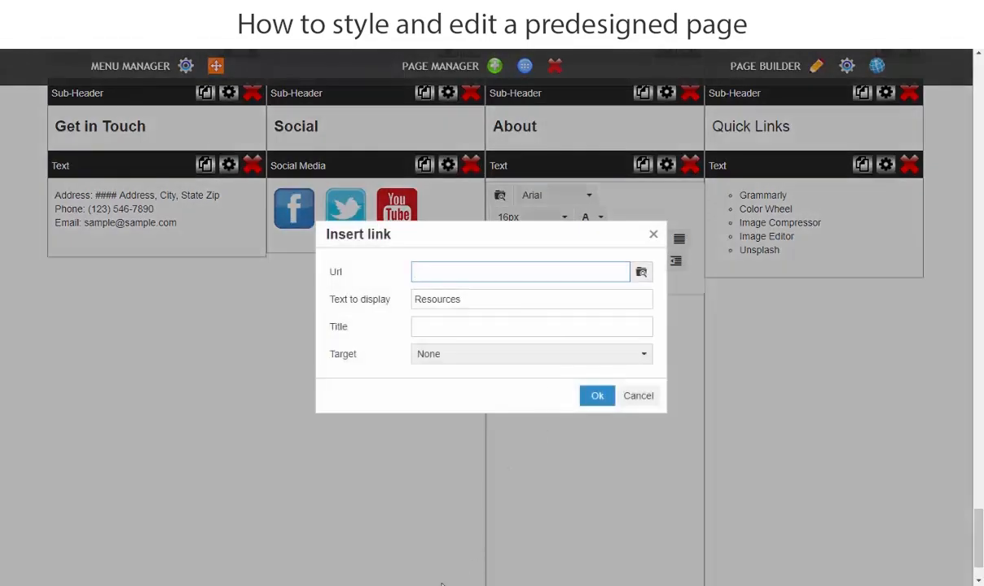
key("alt+Tab")
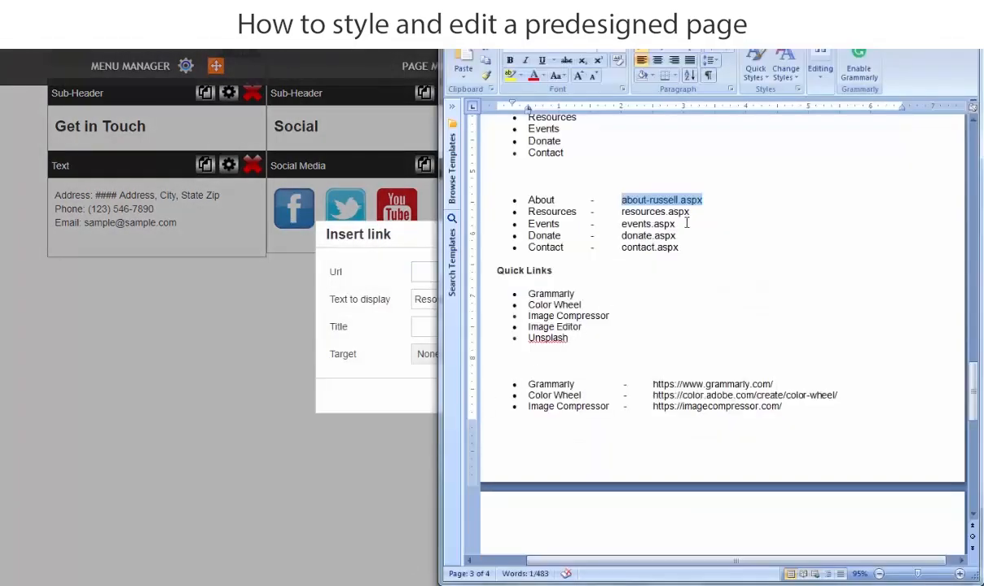
left_click_drag(690, 212, 621, 211)
right_click(633, 211)
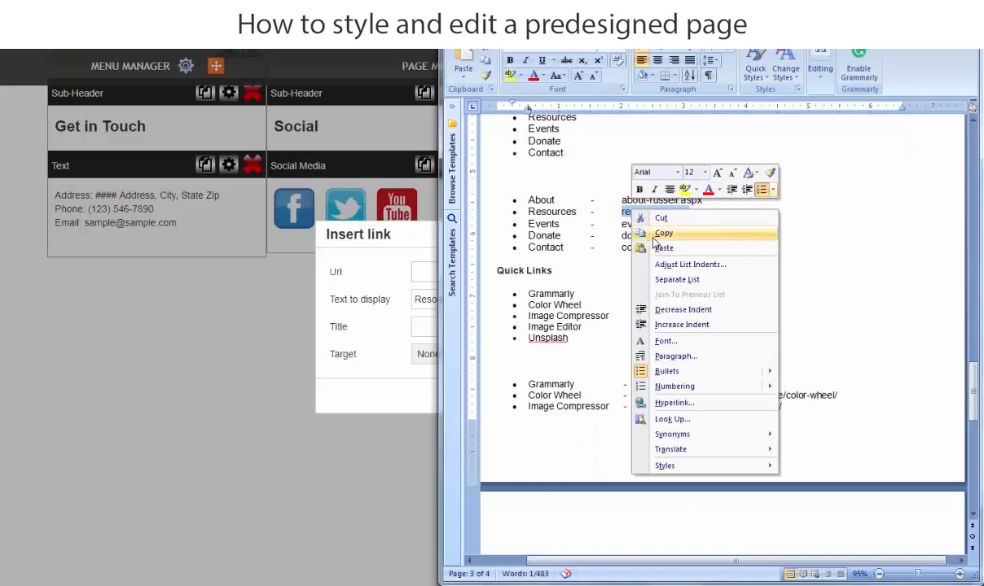
left_click(657, 234)
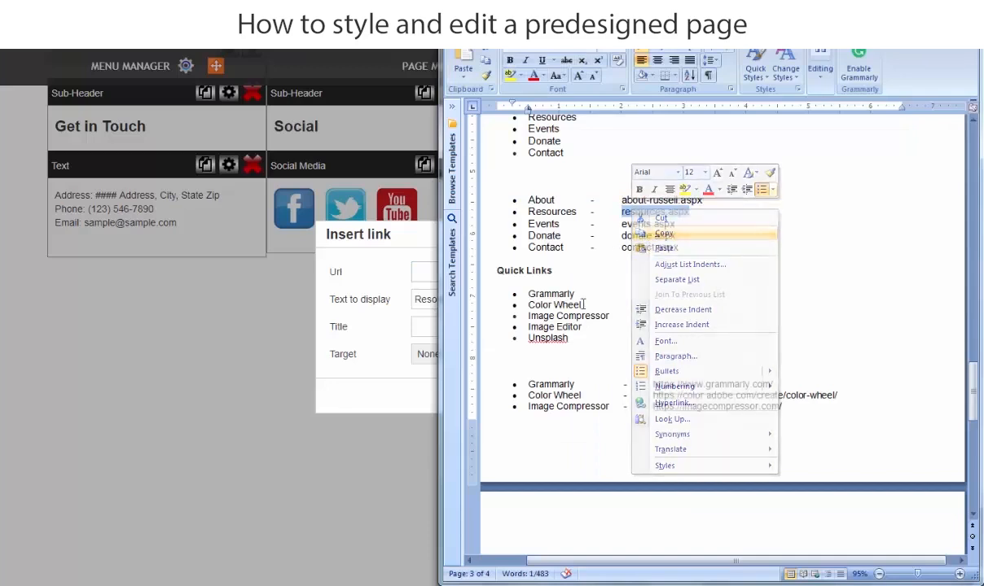
left_click(363, 403)
right_click(437, 272)
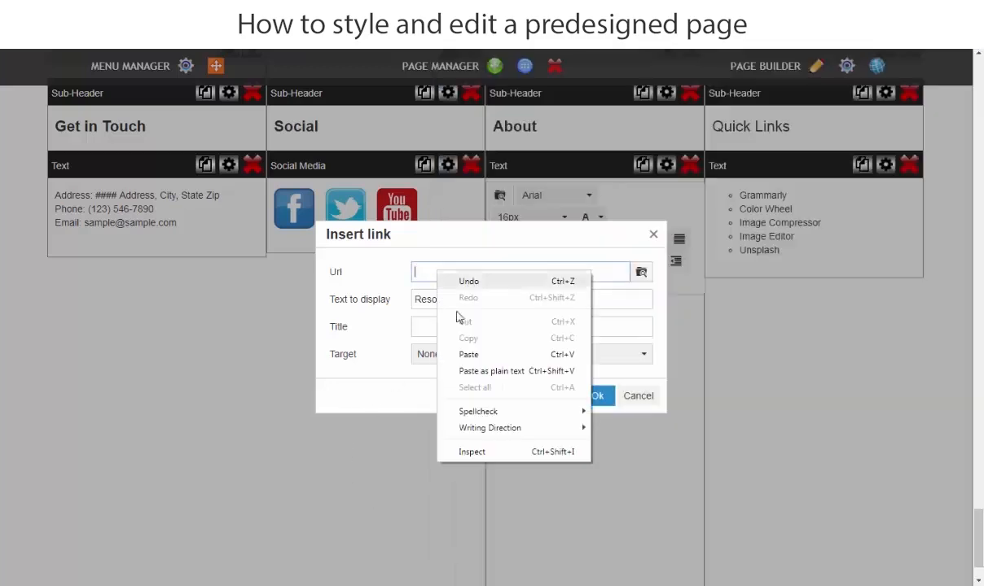
left_click(469, 355)
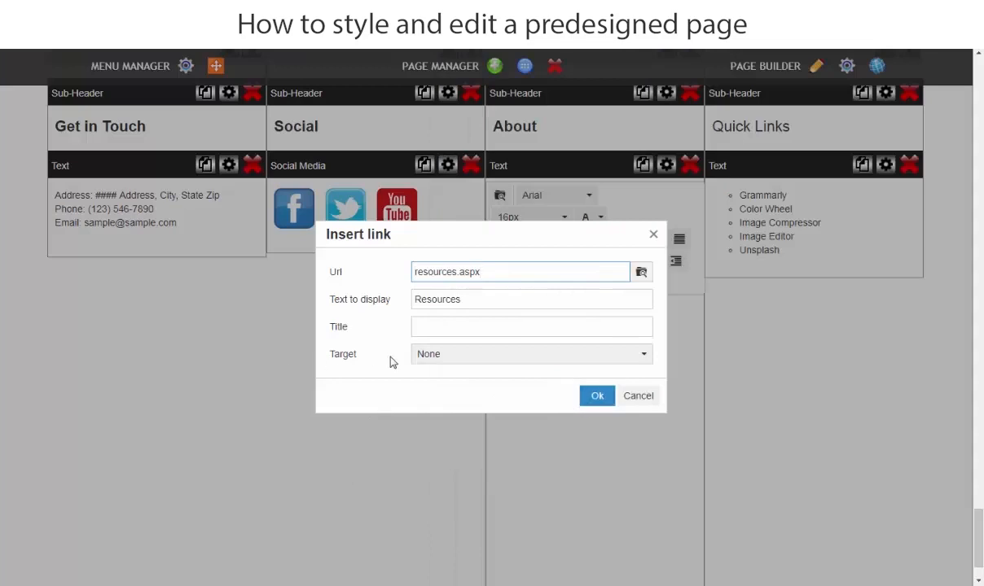
left_click(595, 396)
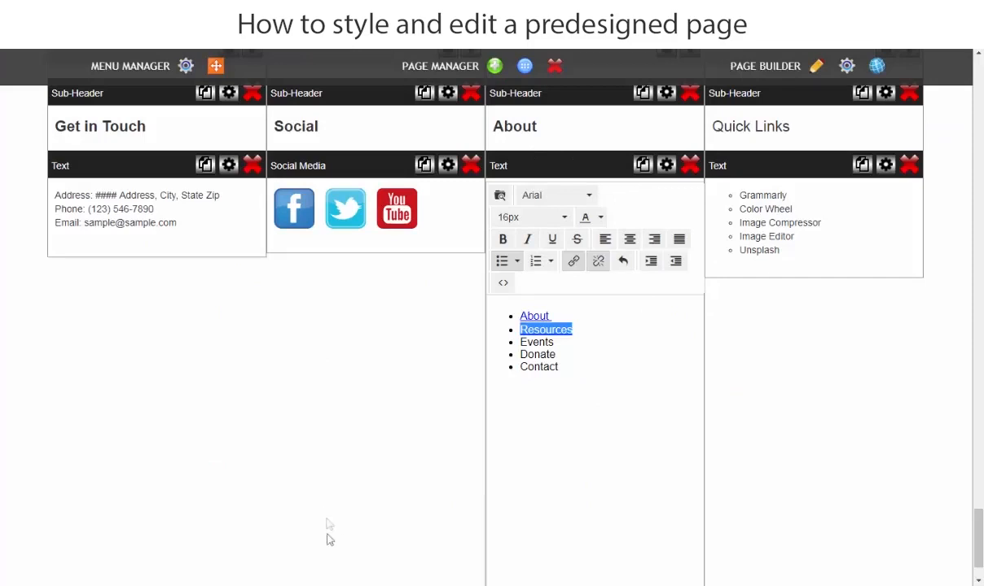
Link the Events entry in the footer's About list to events.aspx, copied from the Word document.
double_click(562, 342)
left_click(434, 584)
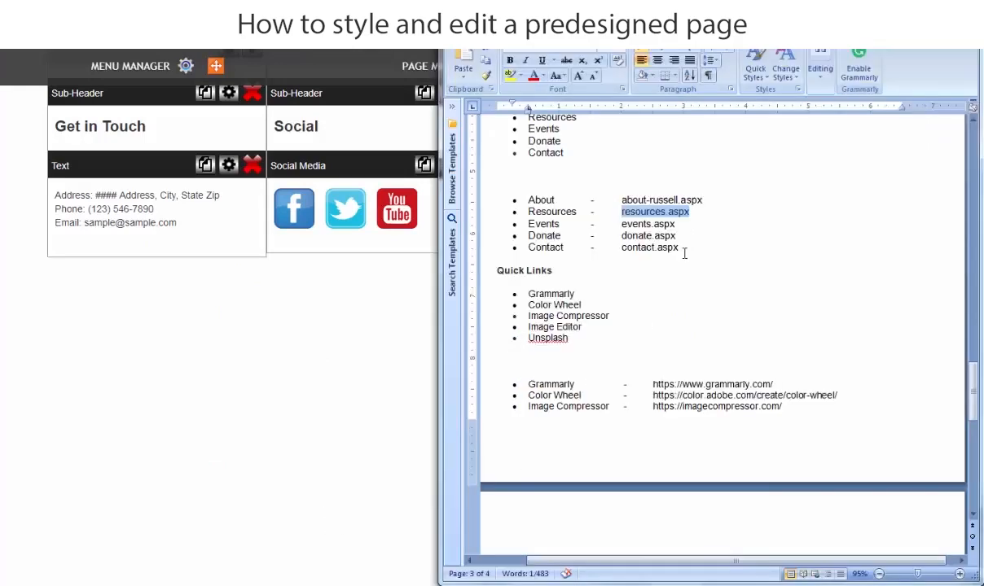
left_click_drag(676, 224, 630, 224)
right_click(624, 218)
left_click(823, 231)
right_click(630, 224)
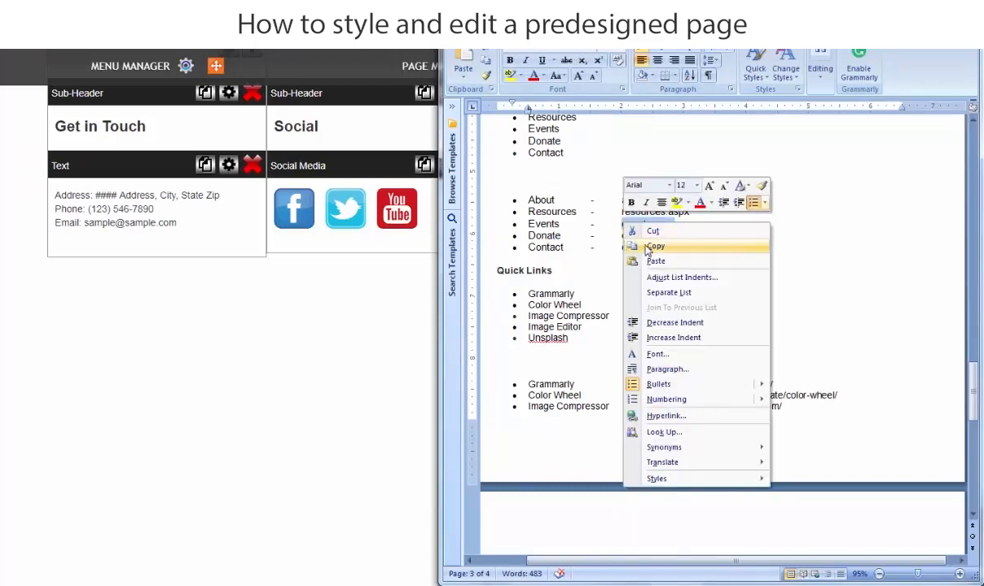
left_click(650, 247)
left_click(454, 584)
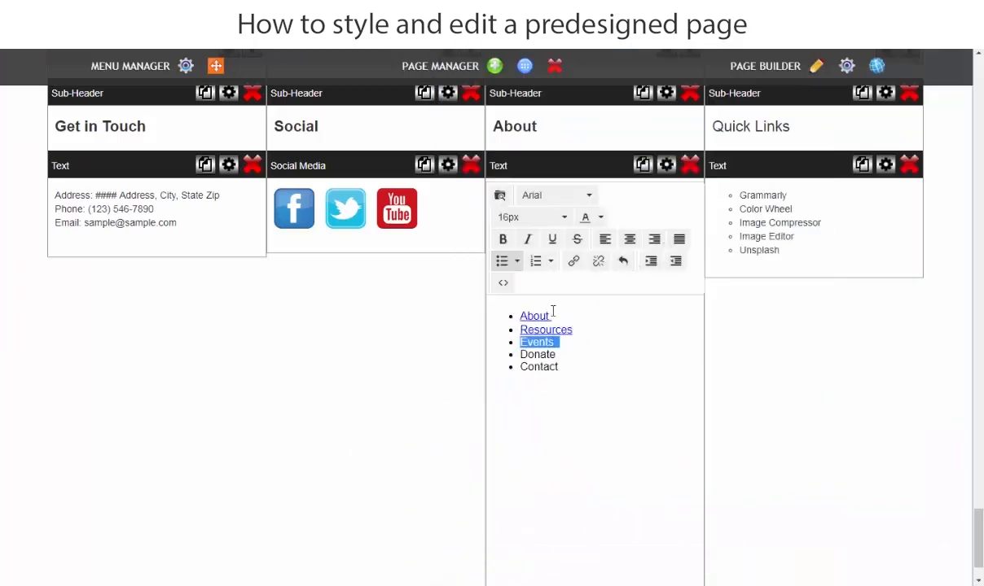
left_click(574, 261)
key("ctrl+v")
left_click(577, 390)
Link the Donate entry in the footer's About list to donate.aspx, copied from the Word document.
double_click(537, 354)
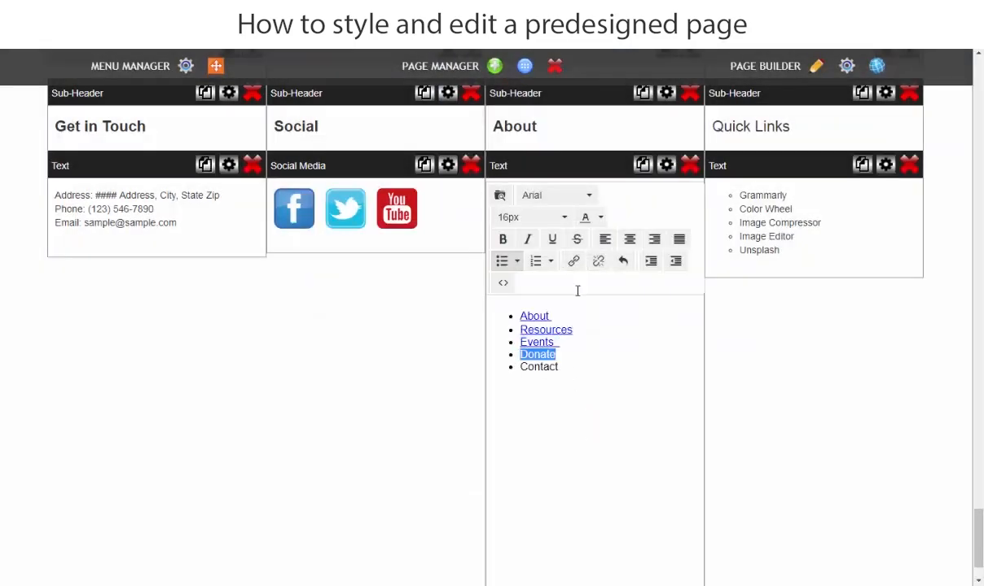
left_click(573, 261)
left_click(485, 580)
left_click_drag(676, 236, 624, 237)
right_click(626, 238)
left_click(648, 259)
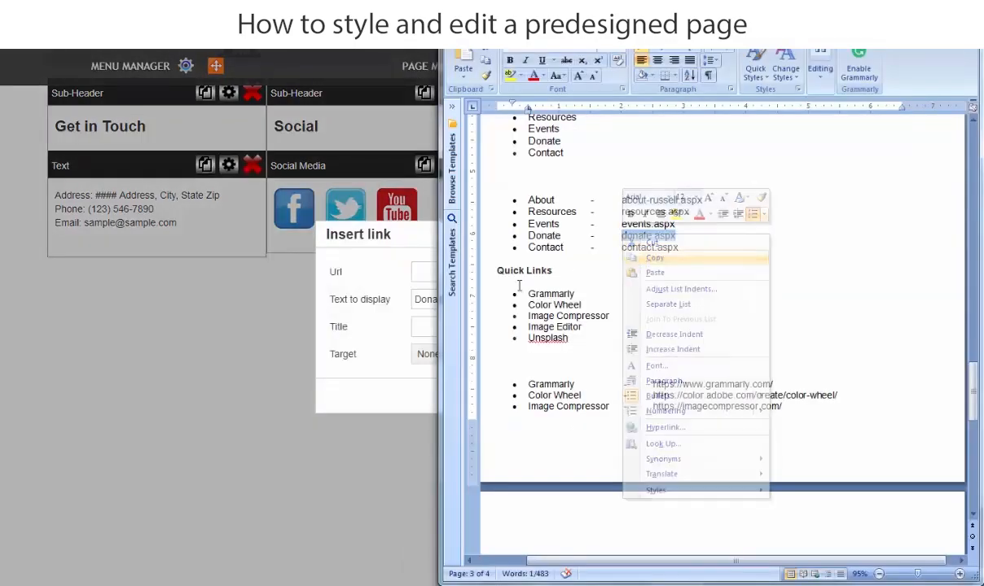
right_click(420, 272)
left_click(469, 355)
left_click(599, 396)
Link the Contact entry to contact.aspx from the Word document and save the footer's About list.
left_click(487, 580)
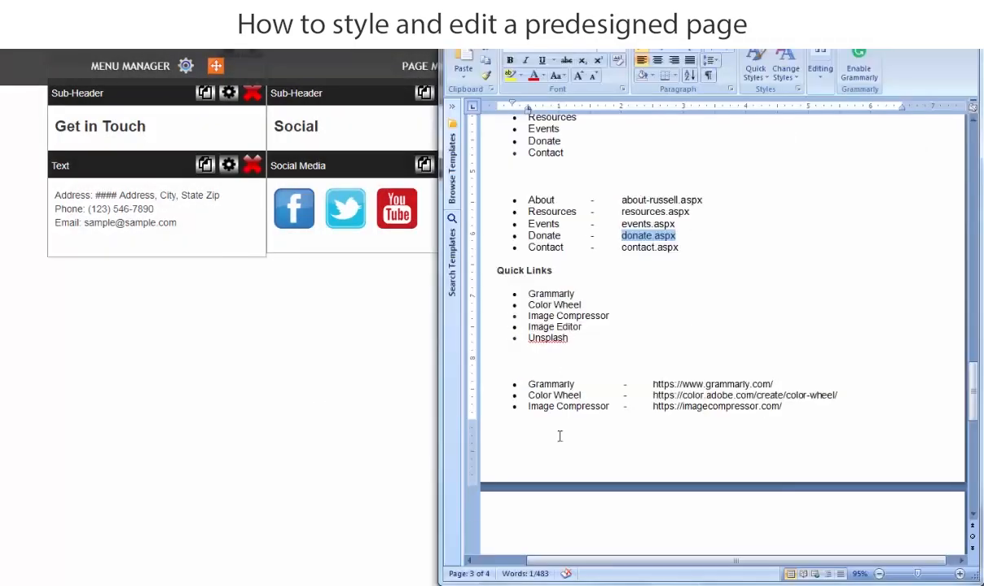
left_click_drag(685, 259, 625, 251)
right_click(636, 249)
double_click(539, 369)
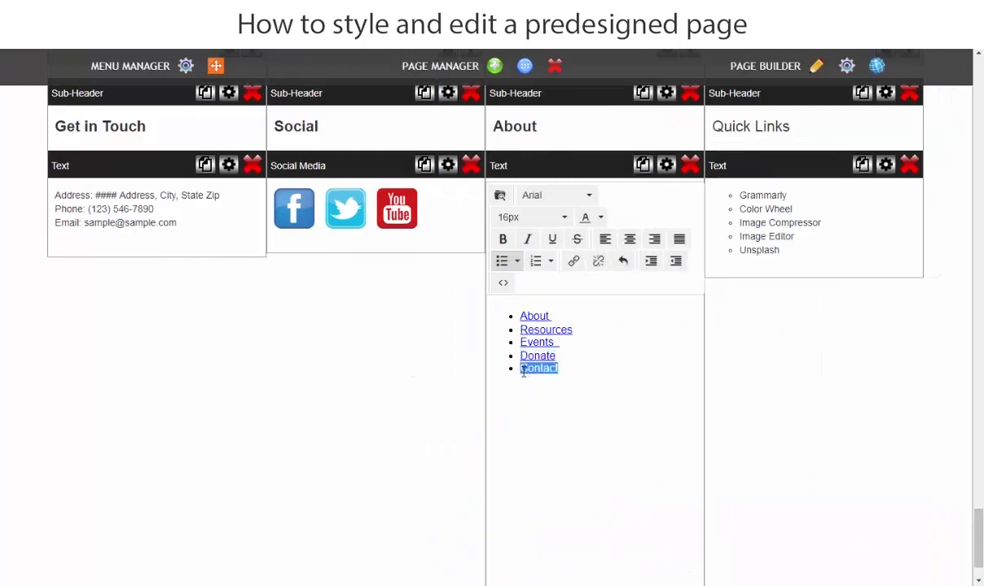
right_click(525, 369)
left_click(549, 382)
right_click(419, 271)
left_click(448, 335)
left_click(597, 397)
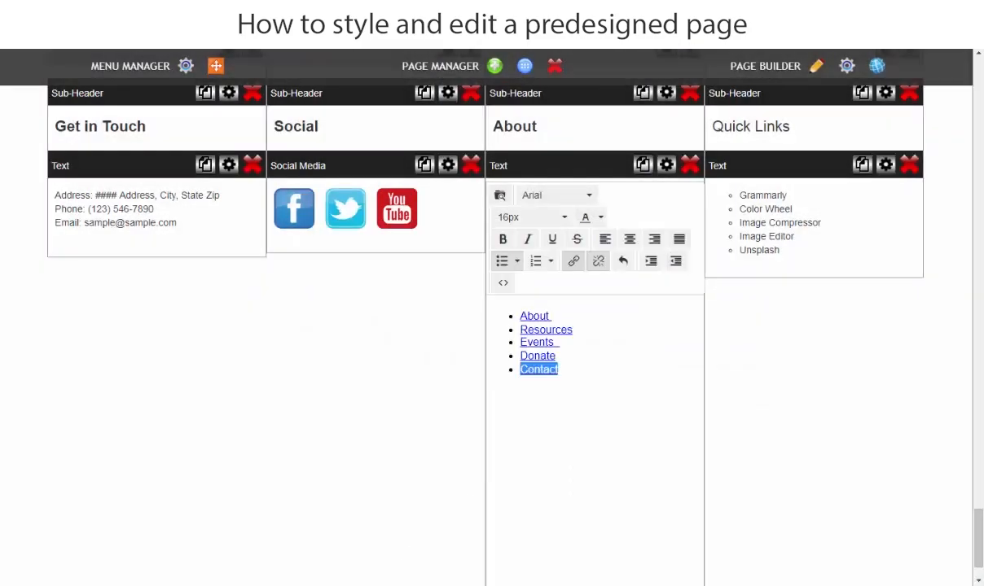
left_click(99, 414)
left_click(569, 156)
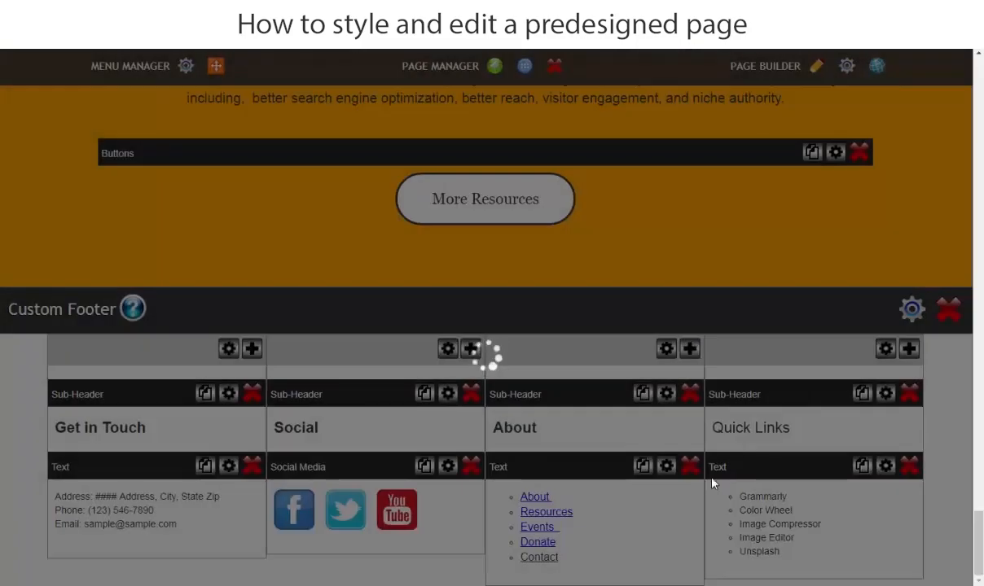
Set the font of all five entries in the footer's Quick Links list to Arial.
left_click(808, 557)
left_click_drag(805, 375, 707, 315)
left_click(775, 196)
left_click(756, 237)
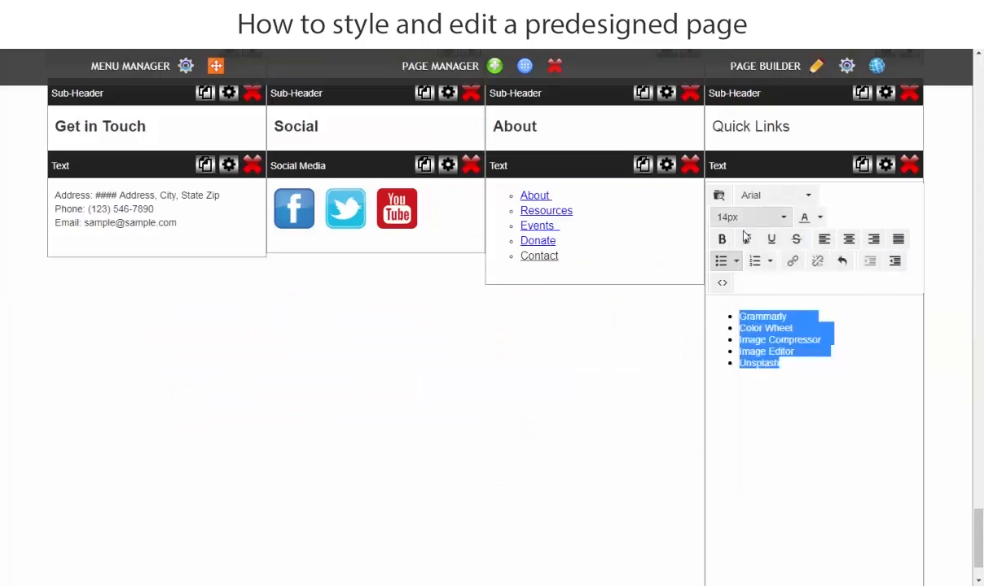
Set the font size of all five entries in the footer's Quick Links list to 16px.
left_click(749, 217)
left_click(738, 465)
left_click(818, 446)
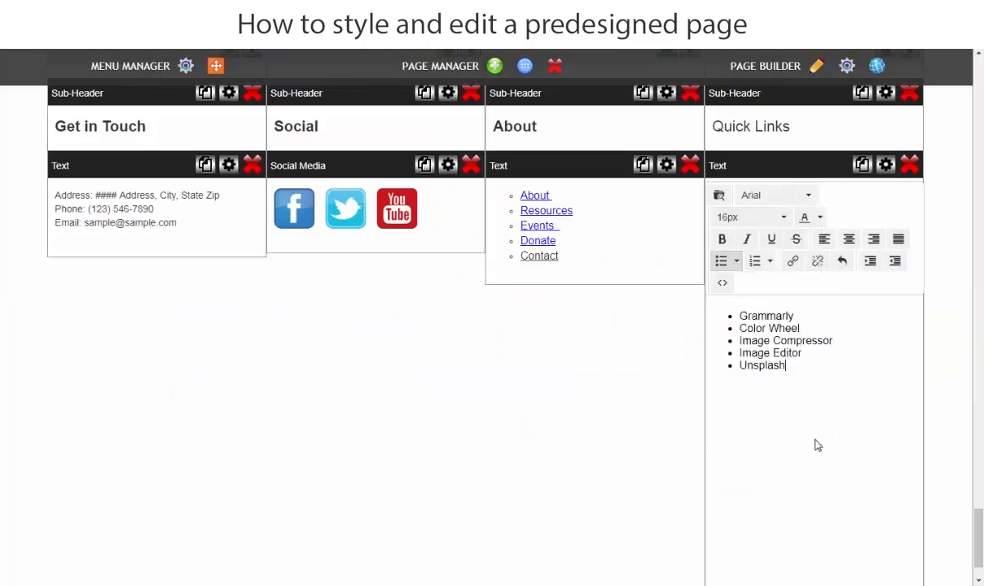
right_click(745, 319)
left_click(754, 325)
key("alt+Tab")
left_click_drag(774, 383, 666, 384)
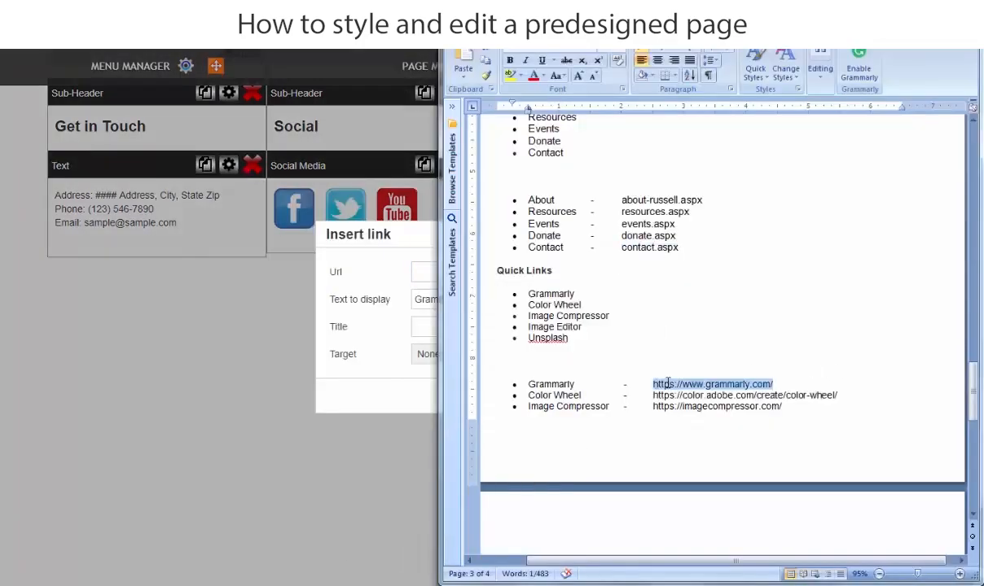
right_click(661, 385)
left_click(692, 145)
right_click(419, 270)
left_click(452, 352)
key("Return")
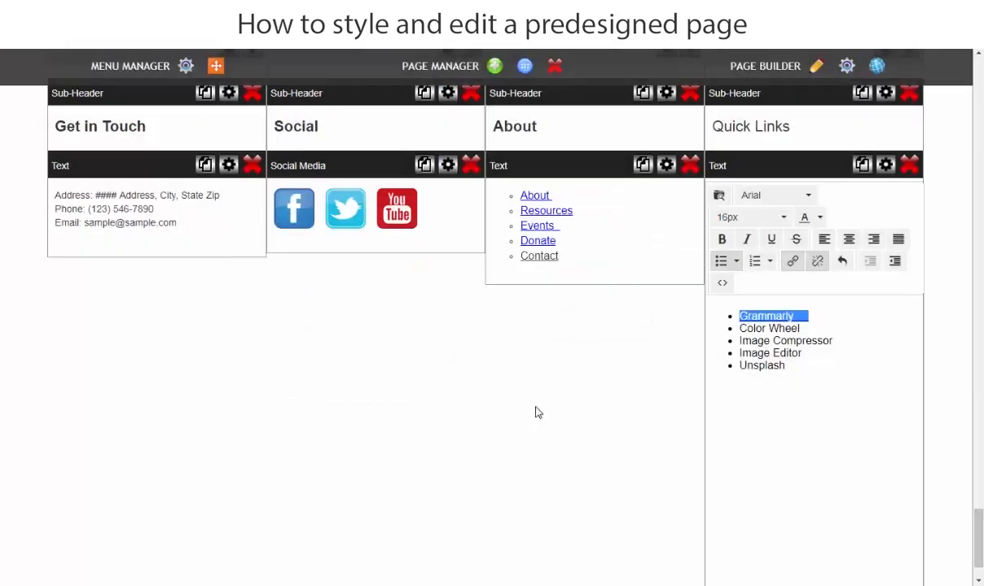
left_click_drag(812, 328, 786, 327)
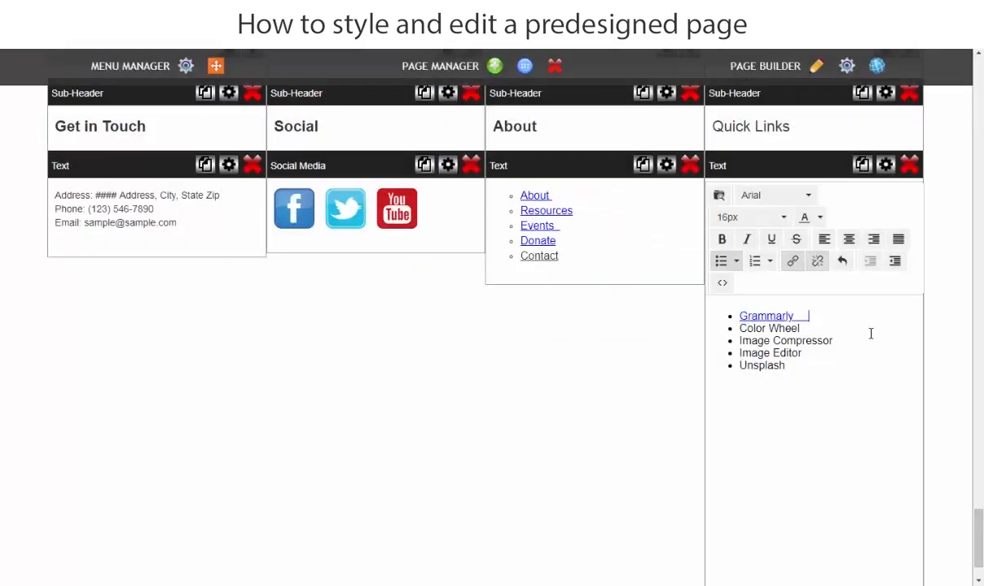
right_click(742, 329)
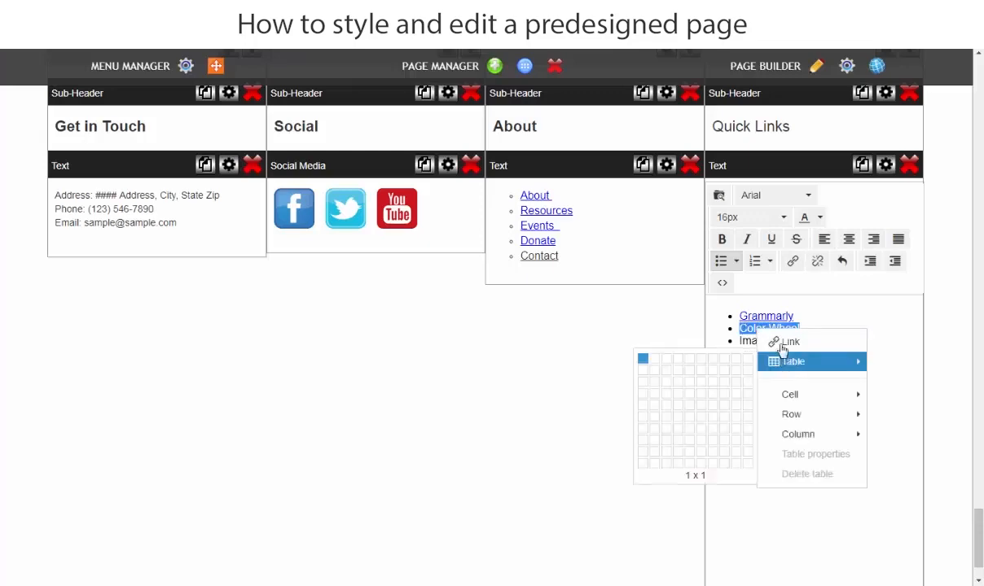
left_click(769, 339)
key("alt+Tab")
left_click_drag(837, 396, 656, 398)
right_click(657, 398)
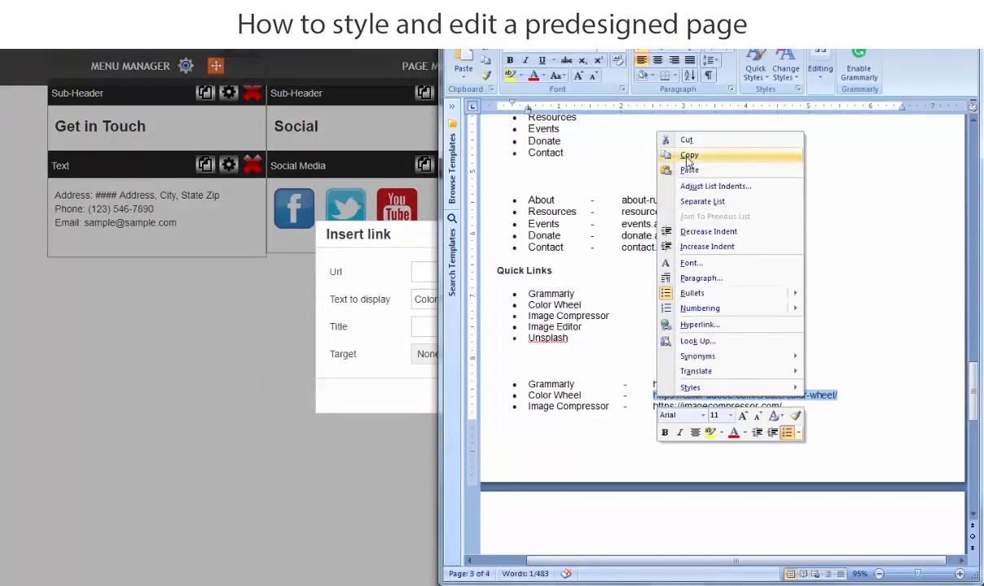
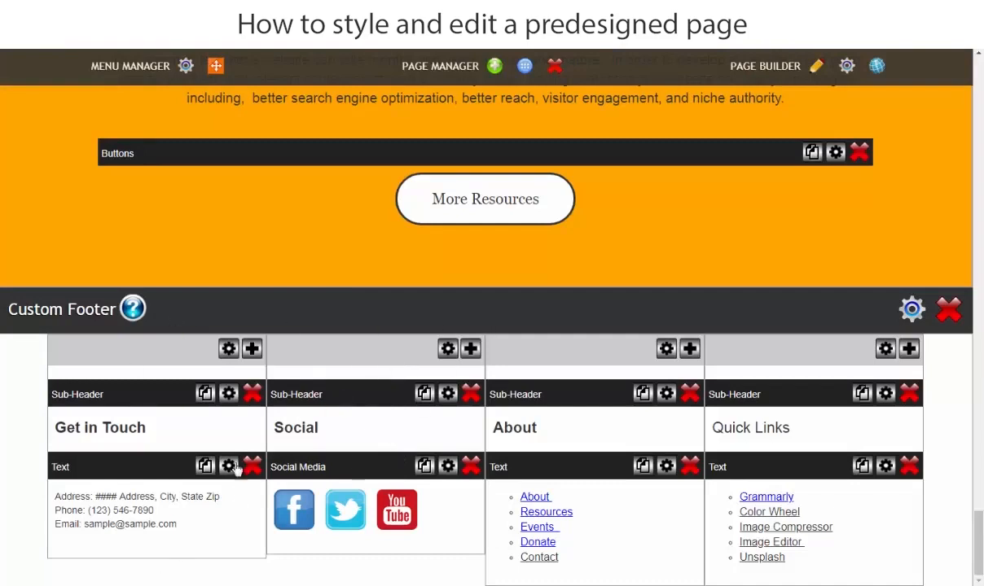
Give the footer's Social column a left border, Solid with width 1, and save the column settings.
left_click(447, 350)
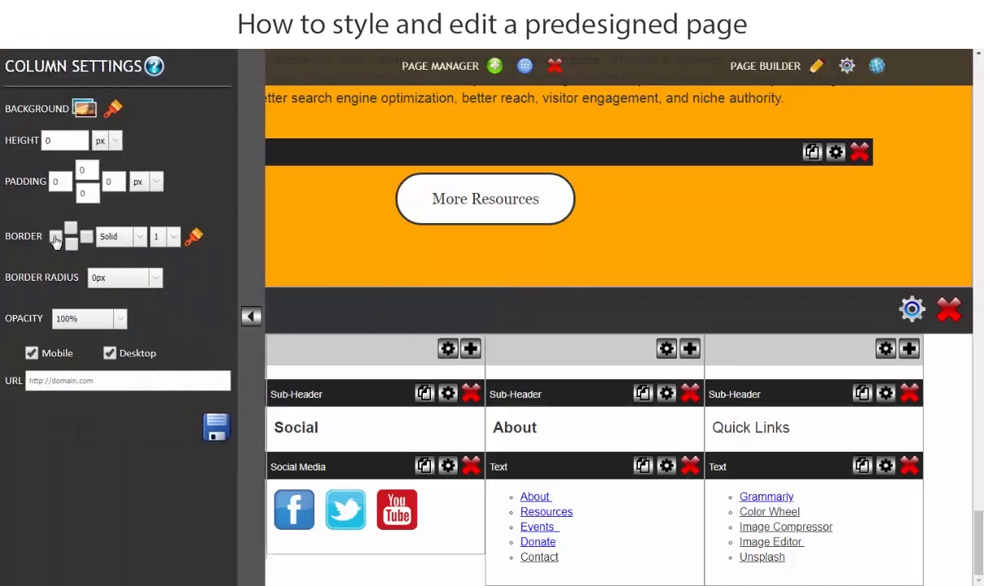
left_click(217, 429)
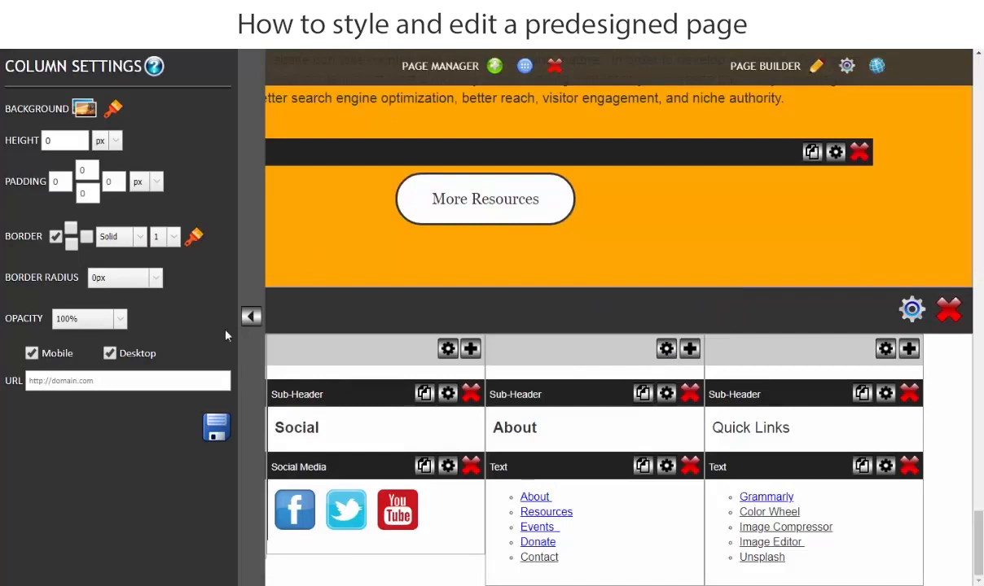
left_click(251, 316)
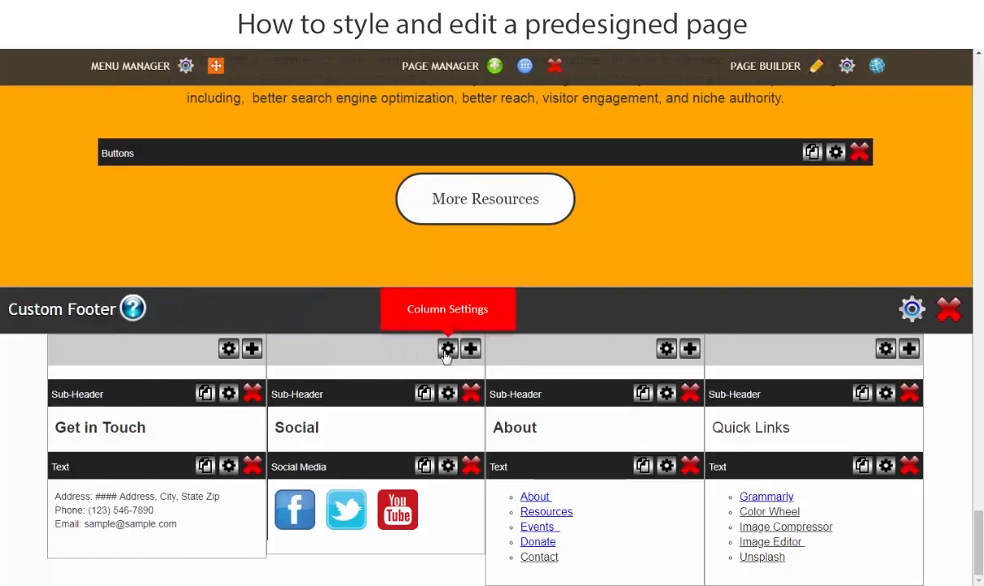
Enable a solid left border of width 1 on the footer's About column and save it.
left_click(667, 348)
left_click(55, 236)
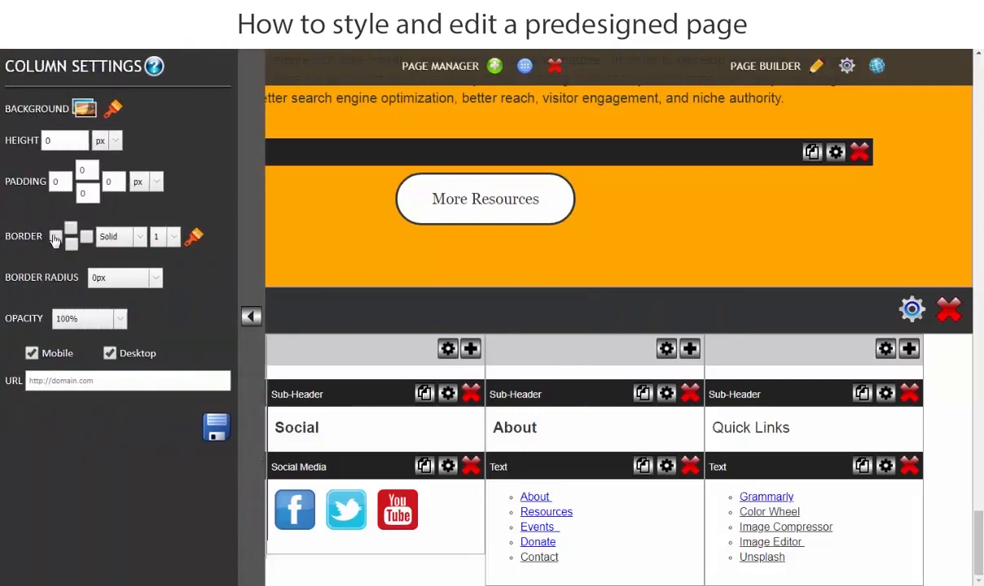
left_click(217, 427)
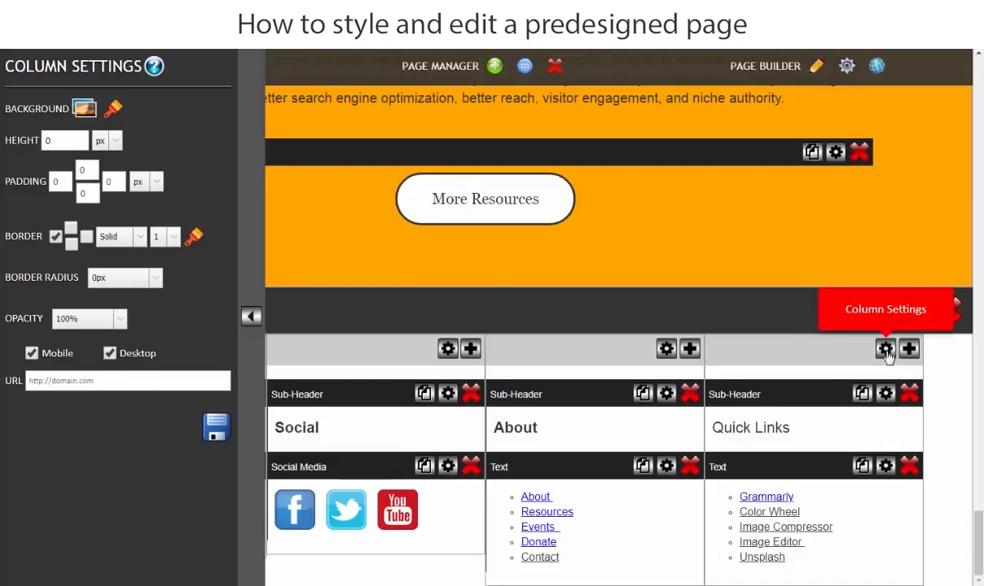
Enable a solid left border of width 1 on the footer's Quick Links column, save it and check the live page.
left_click(885, 348)
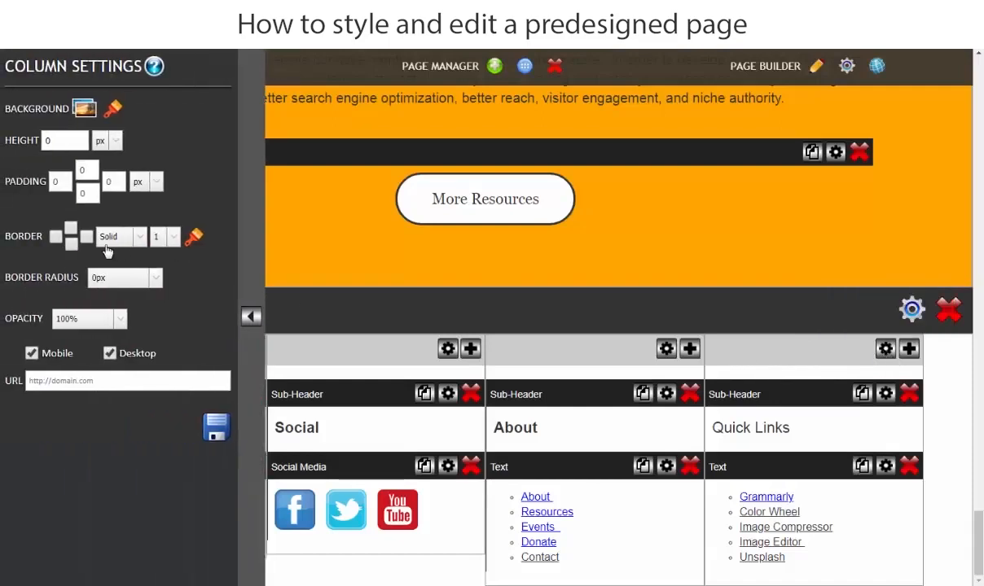
left_click(55, 237)
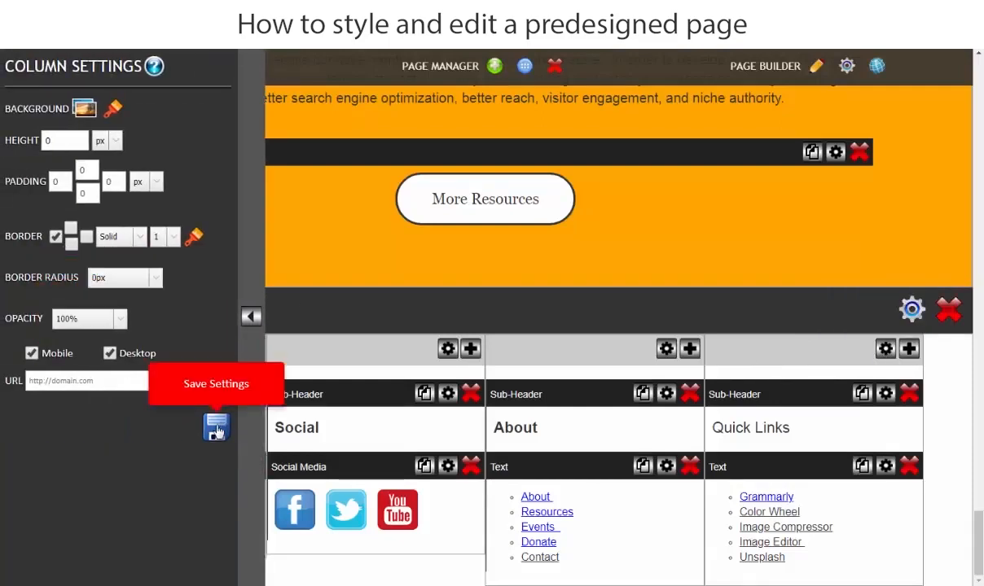
left_click(194, 236)
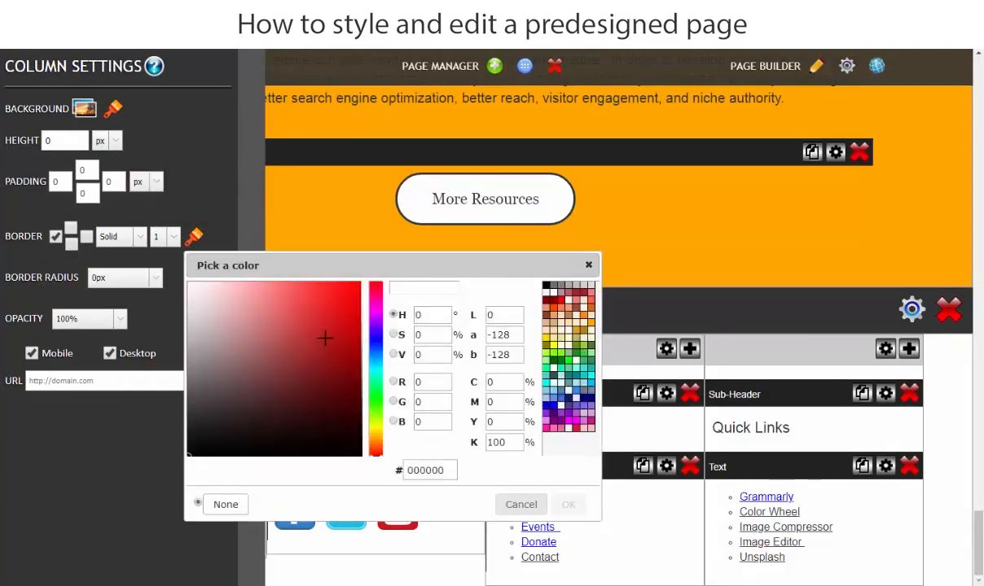
left_click(590, 263)
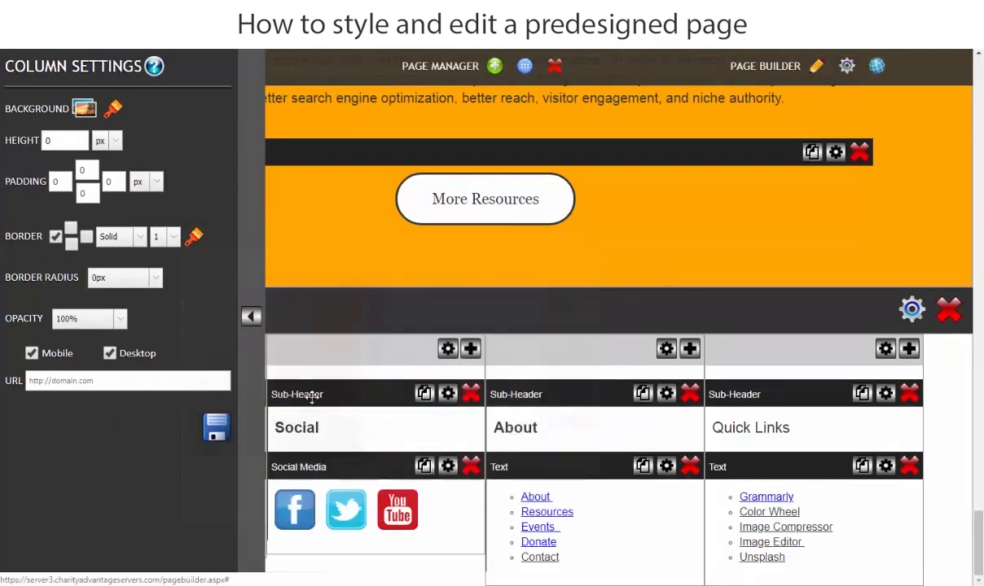
left_click(214, 432)
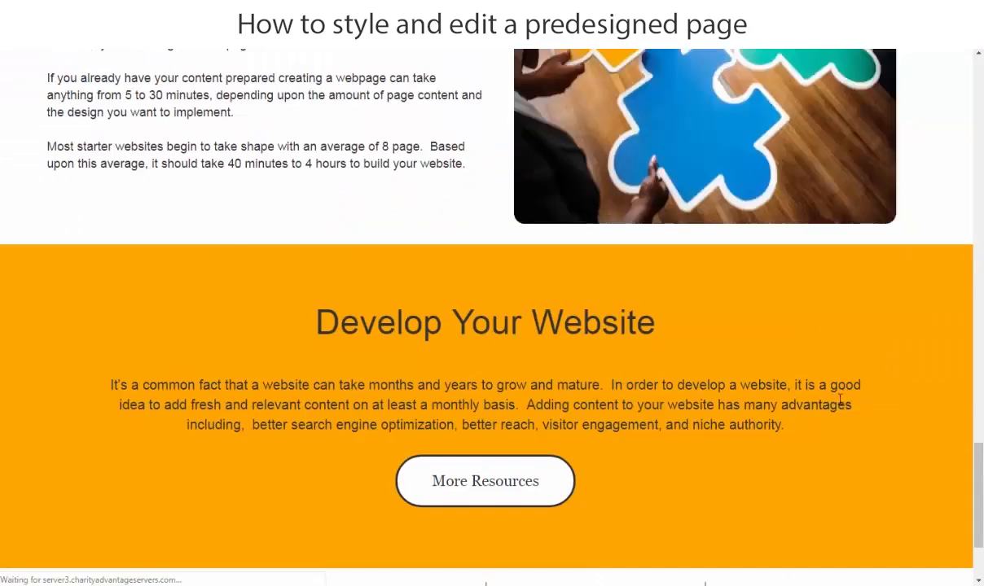
scroll(399, 419, "down", 2)
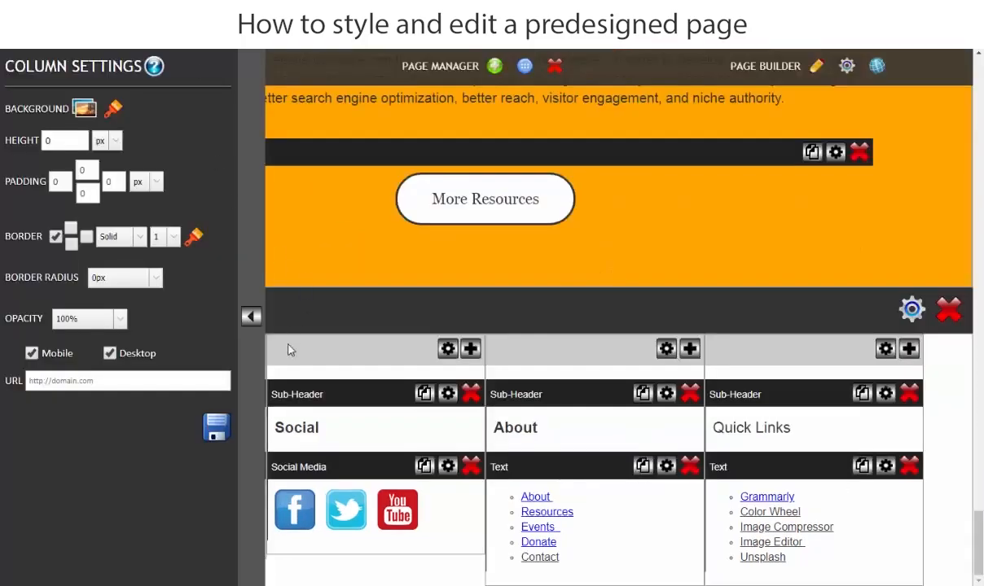
left_click(250, 317)
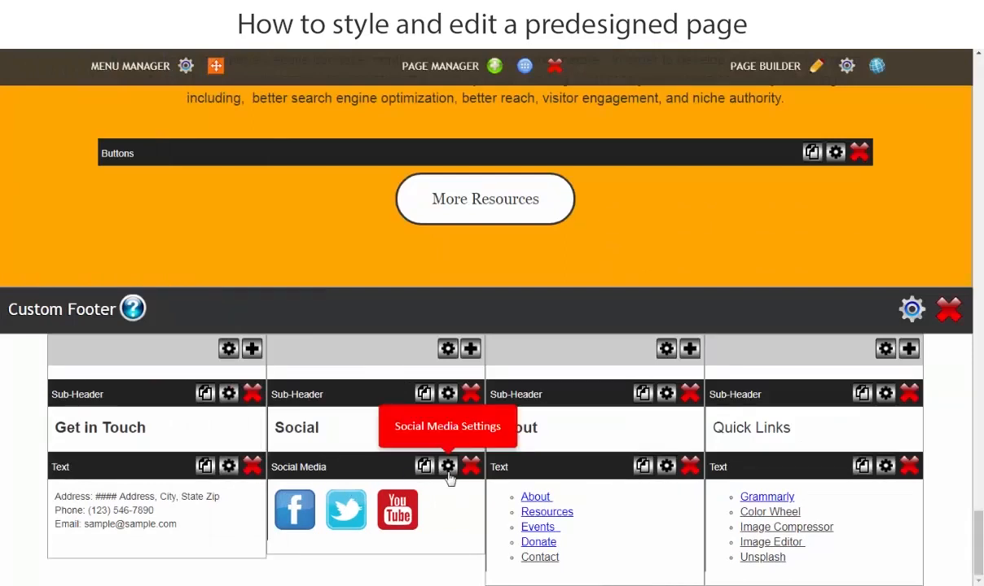
Set the left padding of the footer's Social column to 5 px and save the column settings.
left_click(447, 349)
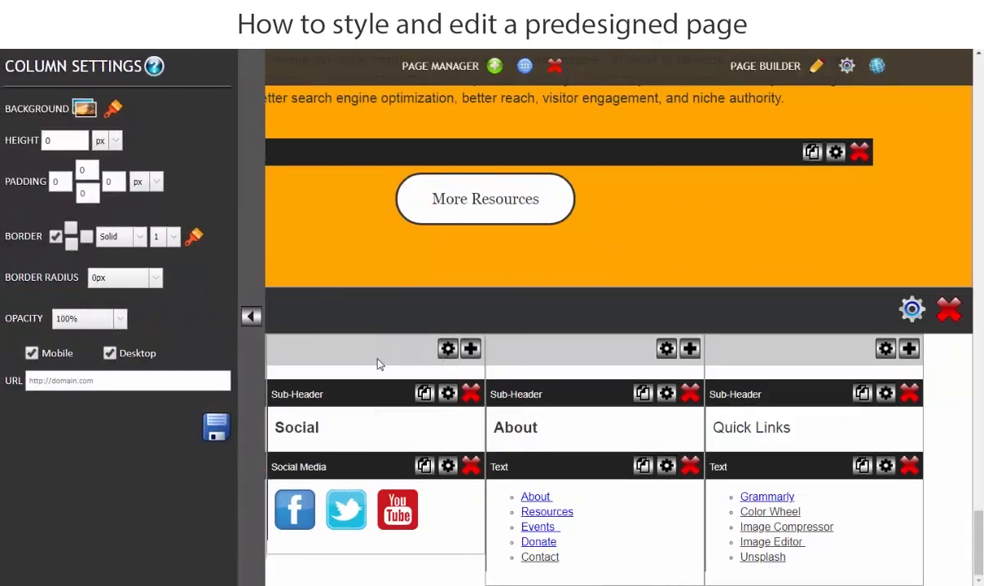
left_click(54, 180)
left_click(216, 426)
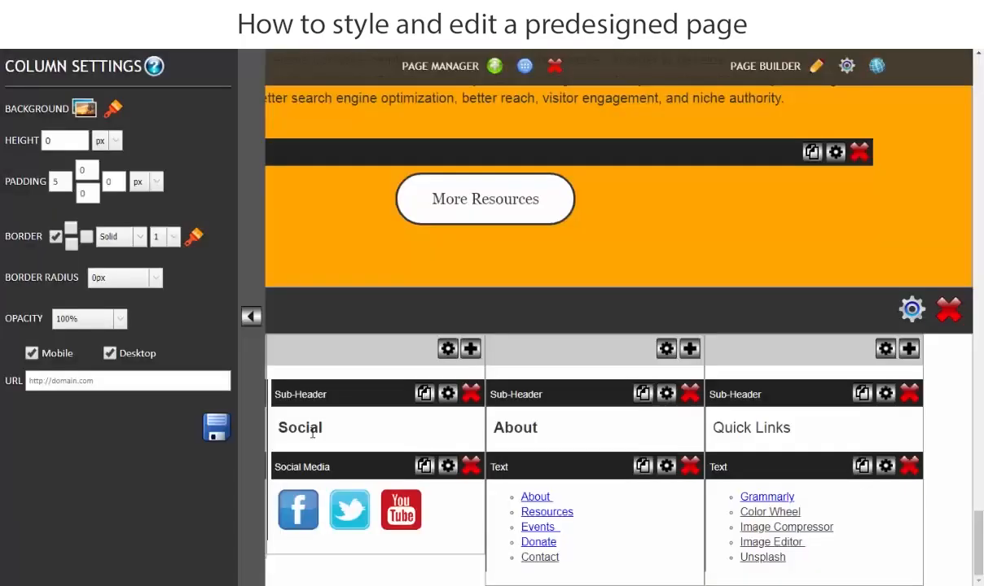
left_click(251, 316)
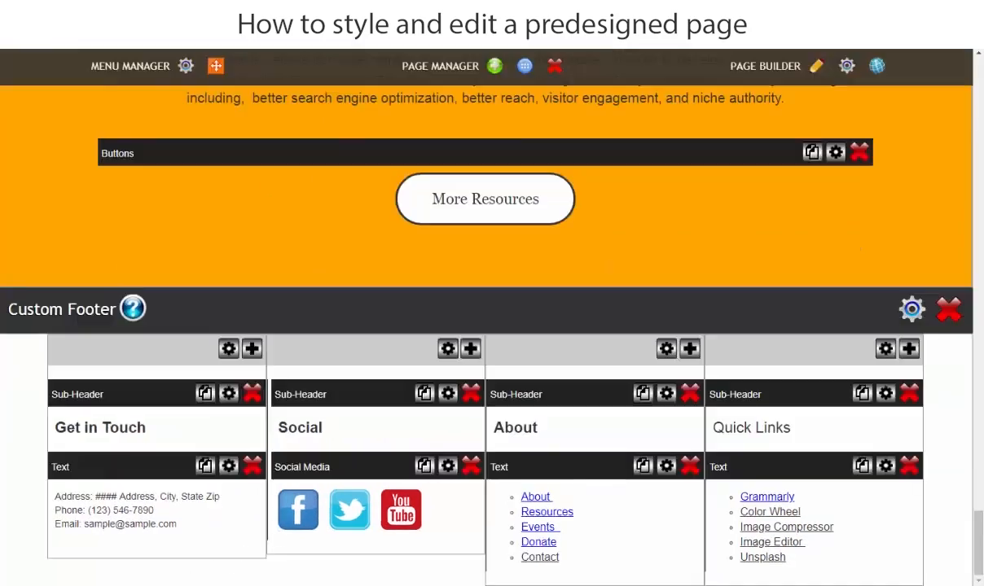
Add a Vertical Space of 50 px below the social media icons in the footer's Social column.
left_click(474, 353)
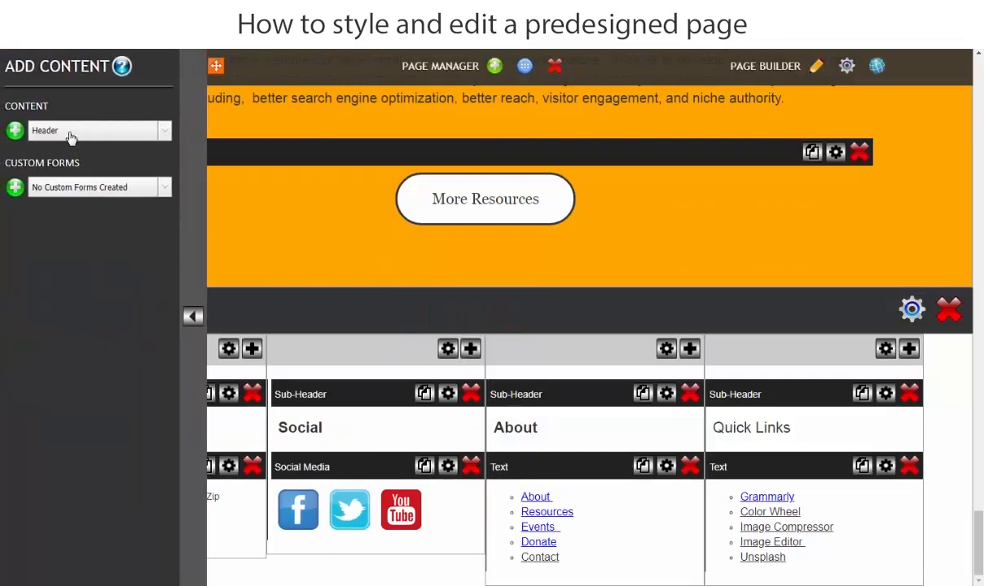
left_click(67, 132)
left_click(69, 189)
left_click(14, 131)
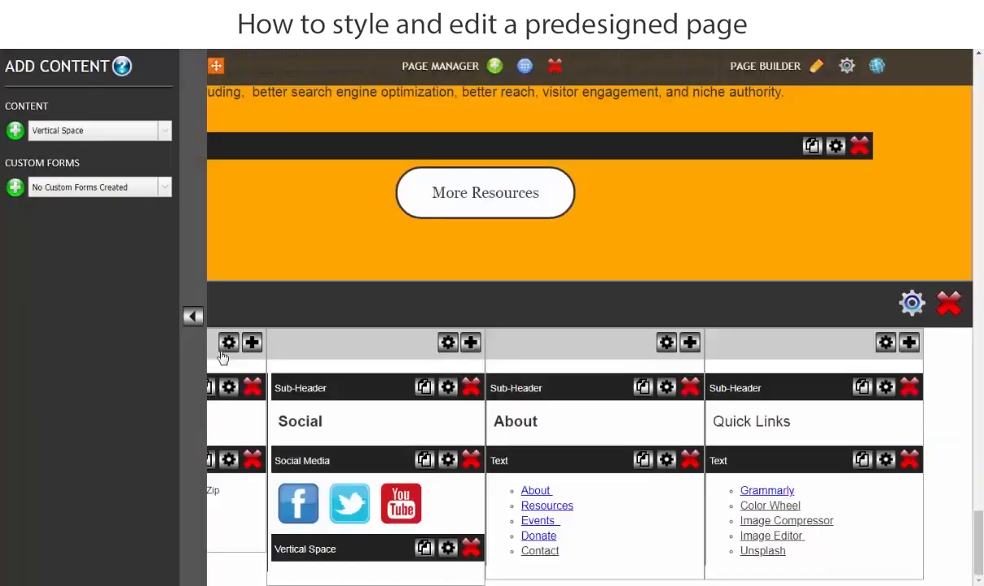
left_click(448, 548)
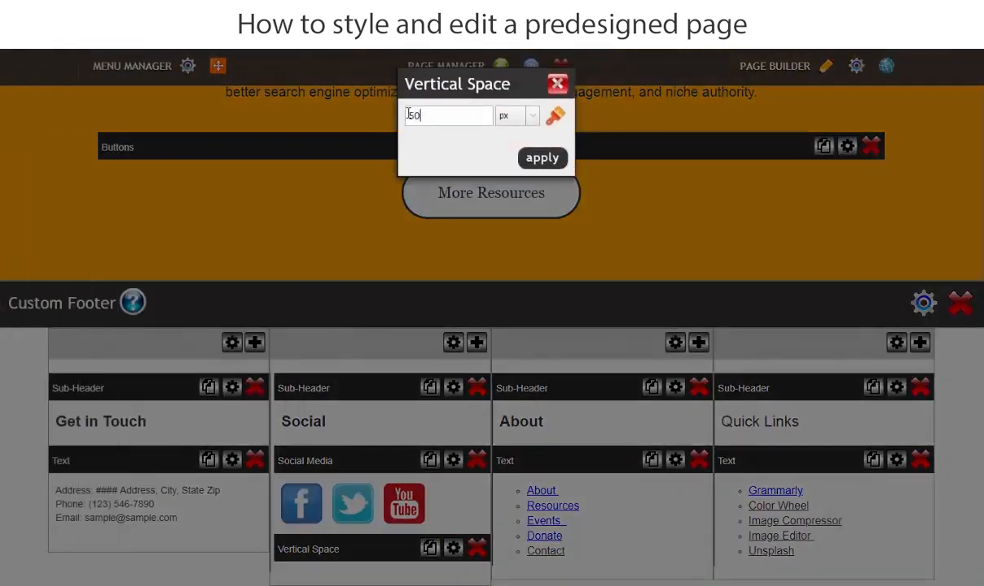
left_click(530, 158)
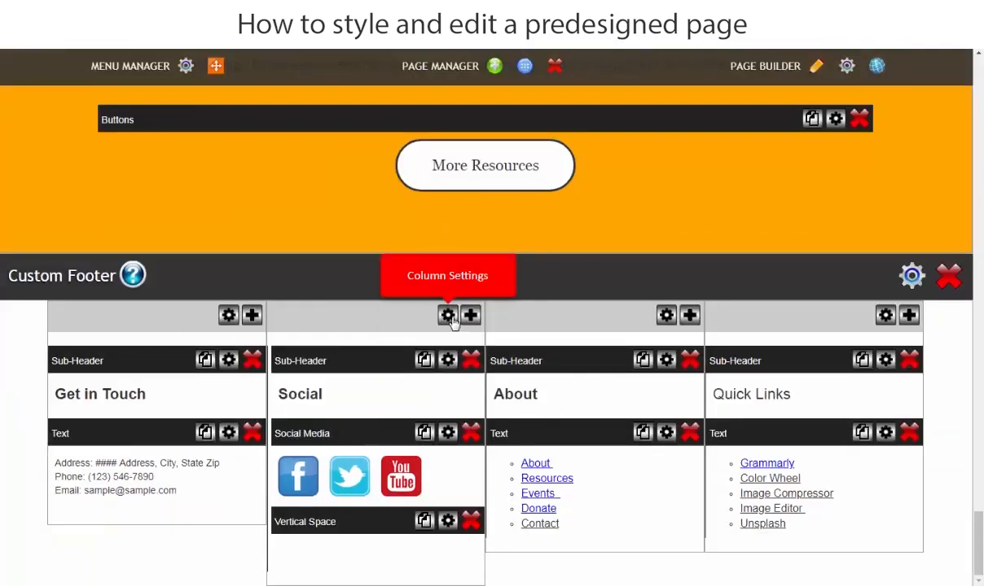
Set the height of the Social column's Vertical Space to 75 px.
left_click(448, 521)
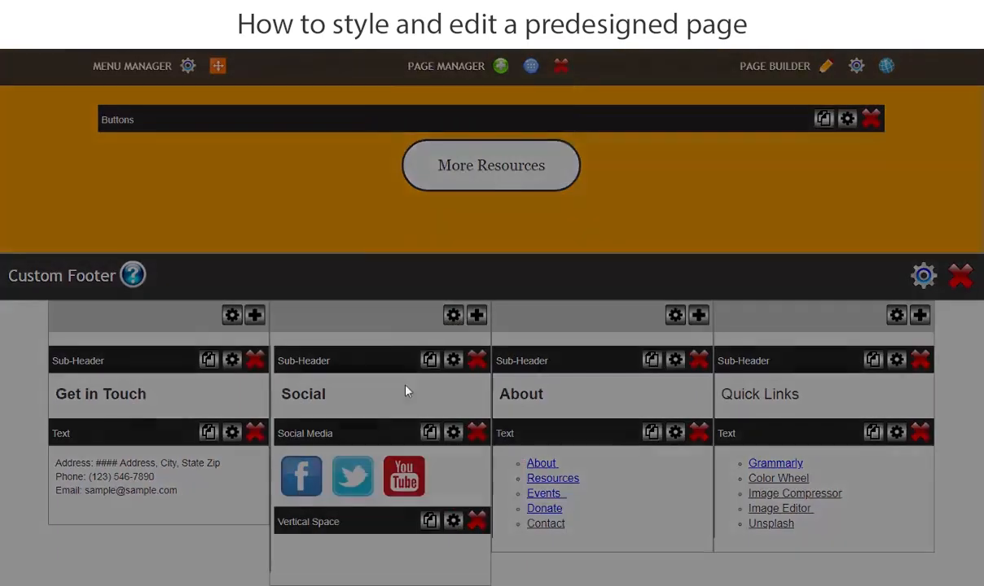
double_click(430, 118)
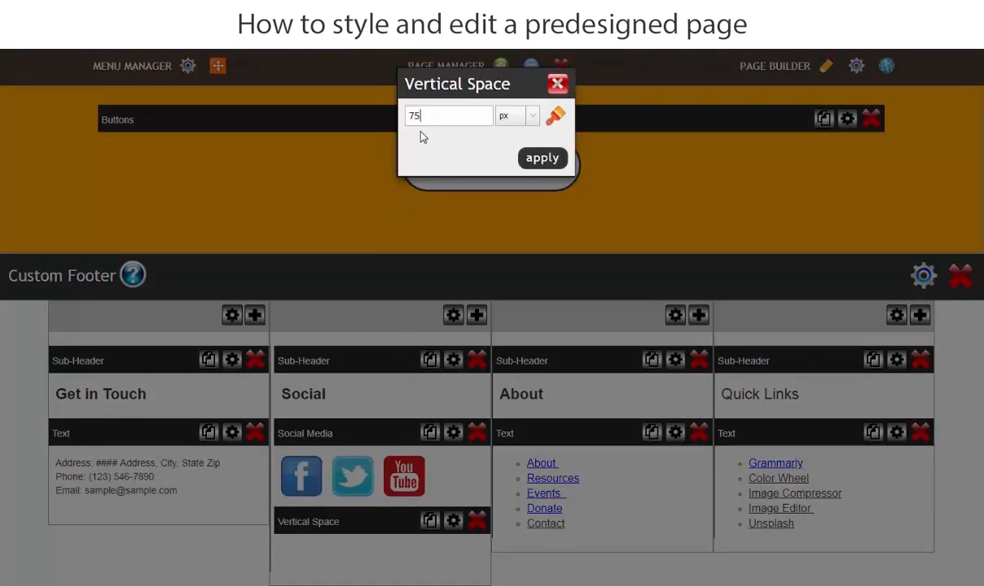
left_click(543, 158)
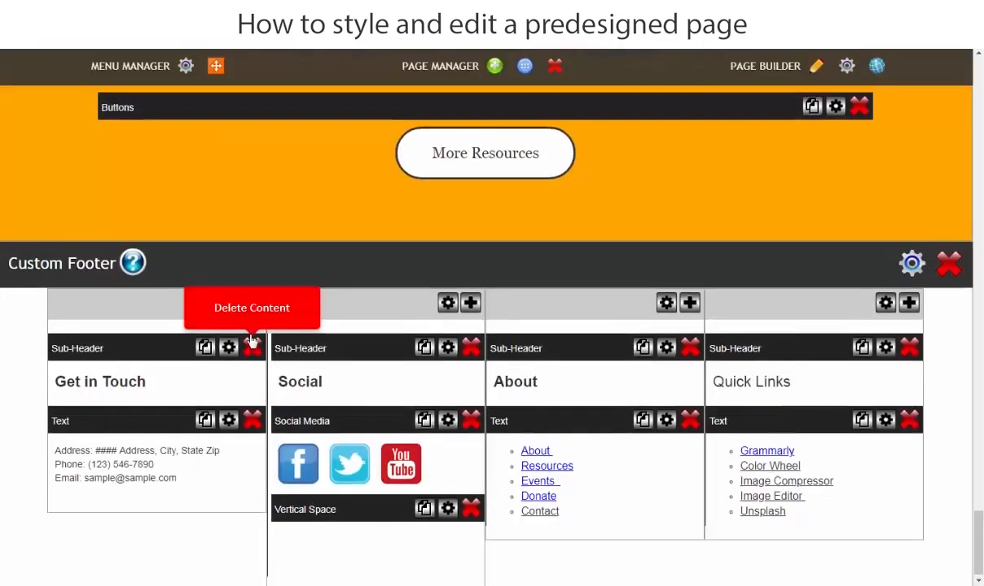
Modify the page's layout order so that MENU comes directly below the header row.
scroll(252, 341, "up", 2)
scroll(253, 340, "up", 20)
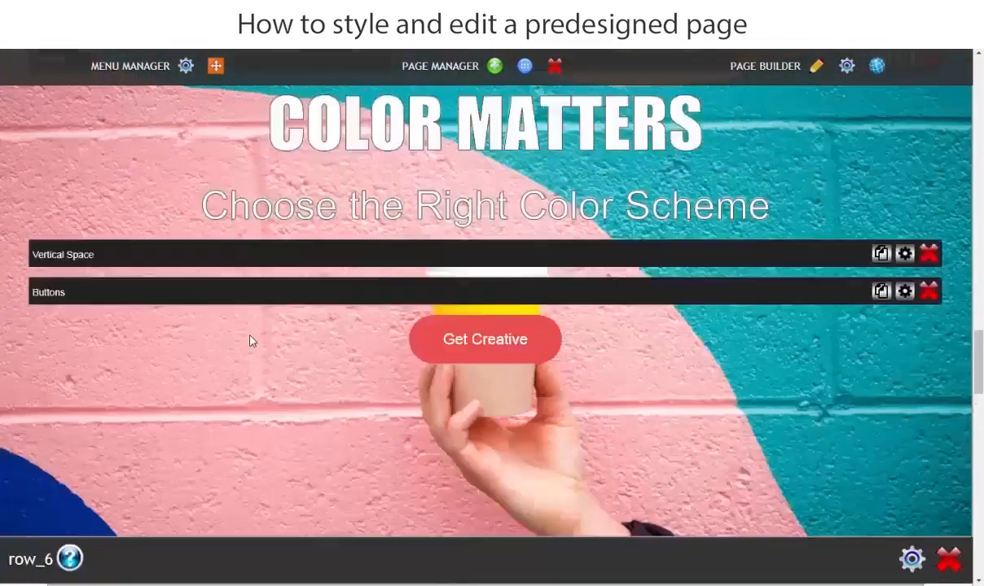
scroll(253, 340, "up", 20)
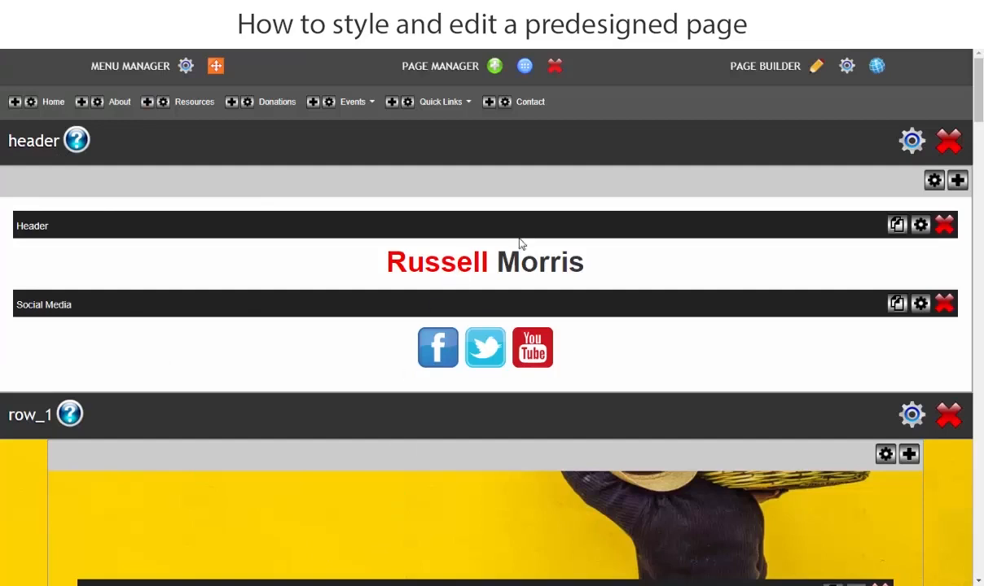
left_click(816, 68)
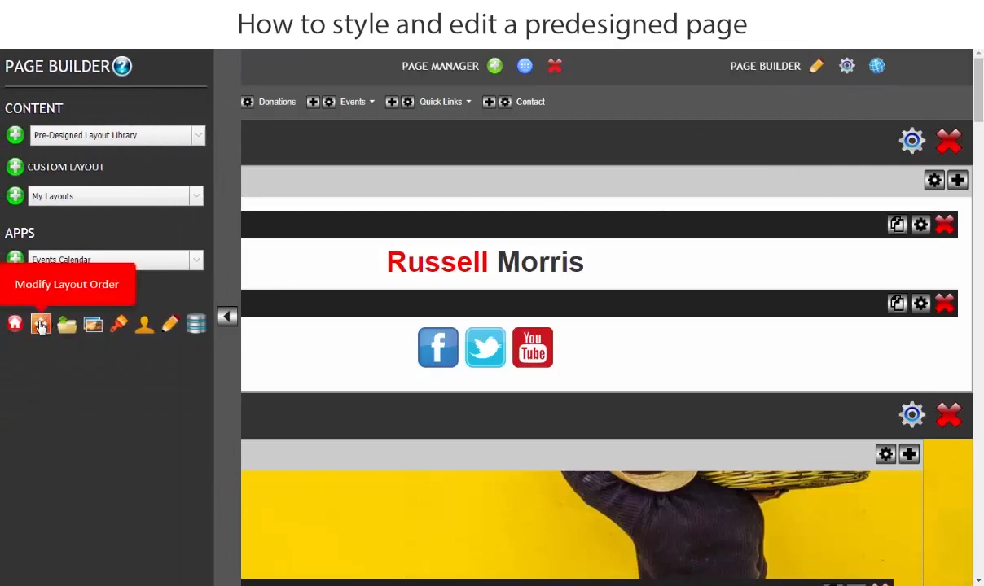
left_click(40, 325)
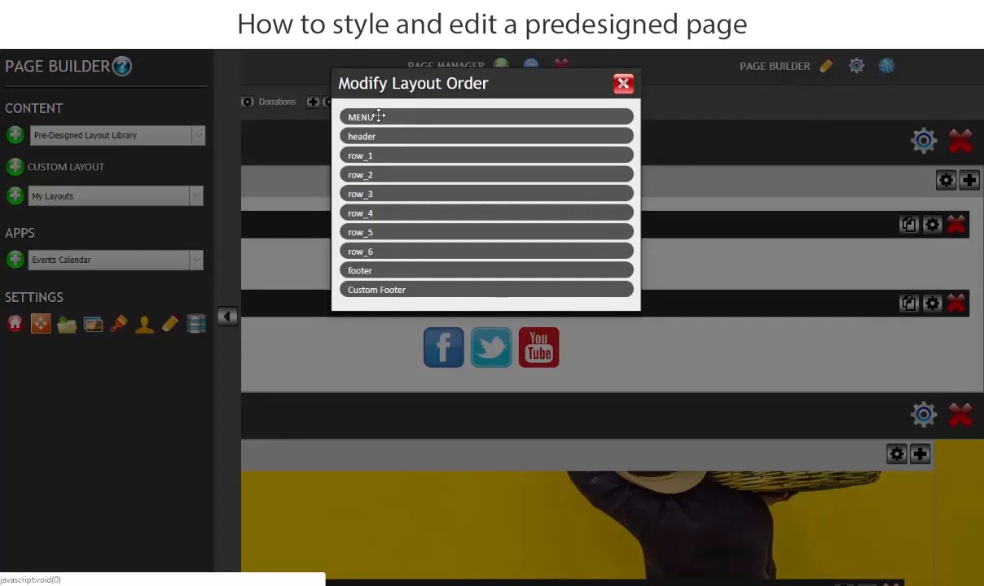
left_click_drag(378, 116, 377, 142)
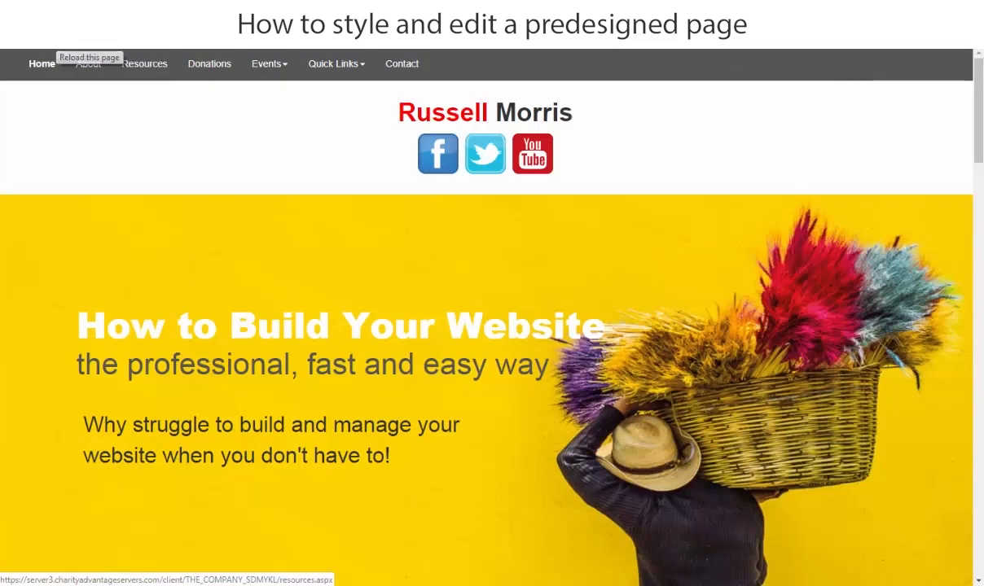
Review the updated live home page from the header and menu down to the four footer columns.
left_click(790, 333)
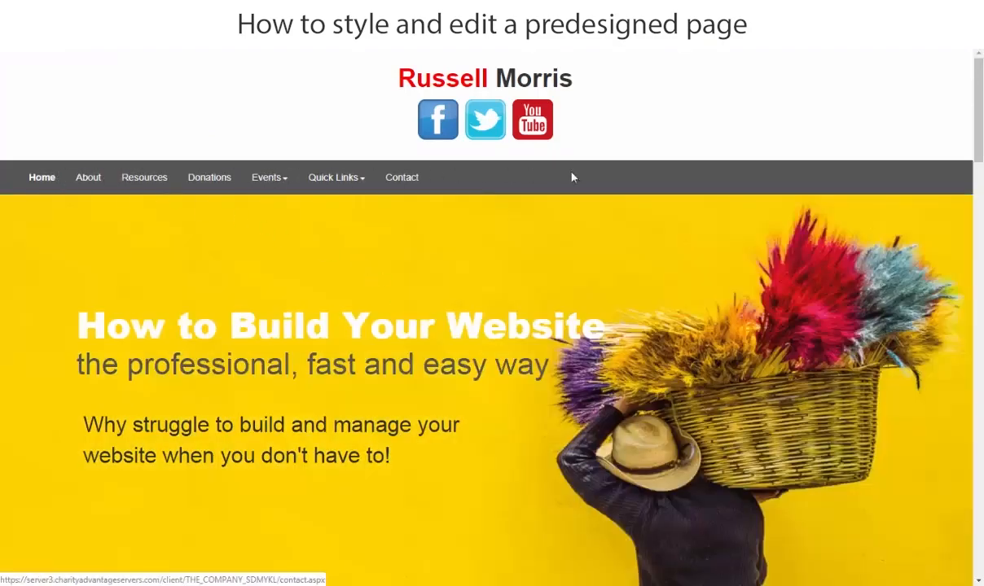
scroll(497, 361, "down", 12)
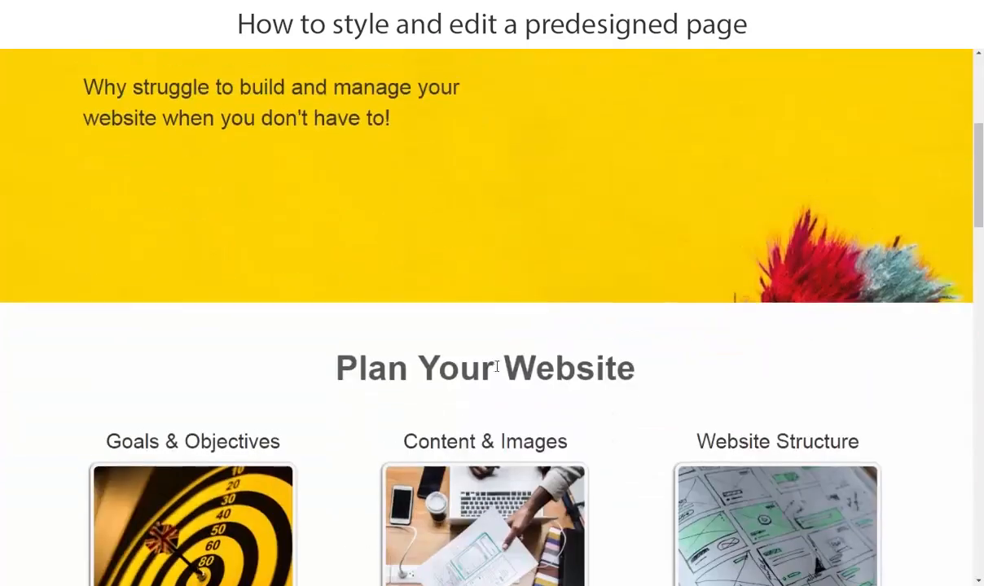
scroll(486, 359, "down", 9)
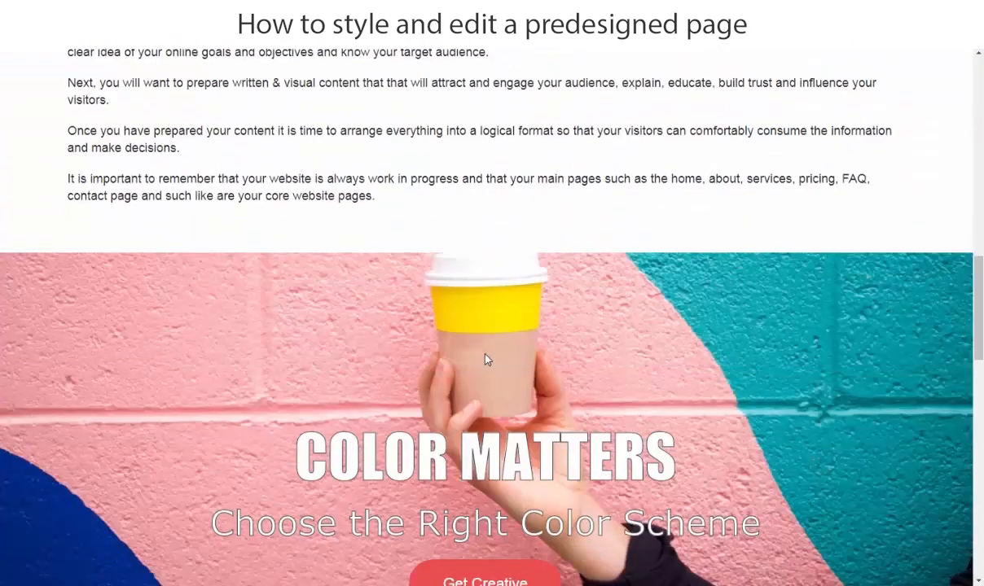
scroll(481, 354, "down", 3)
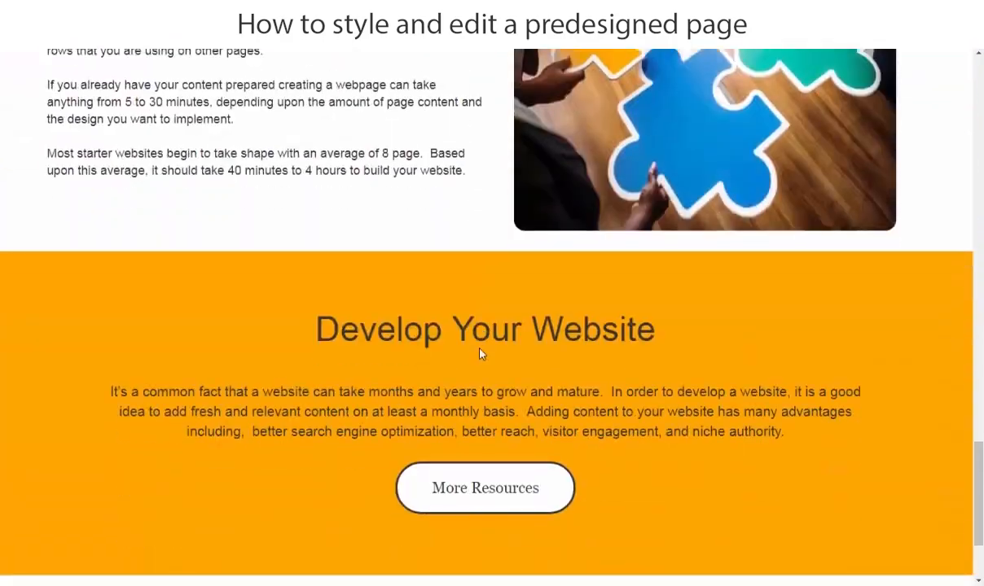
scroll(407, 358, "down", 2)
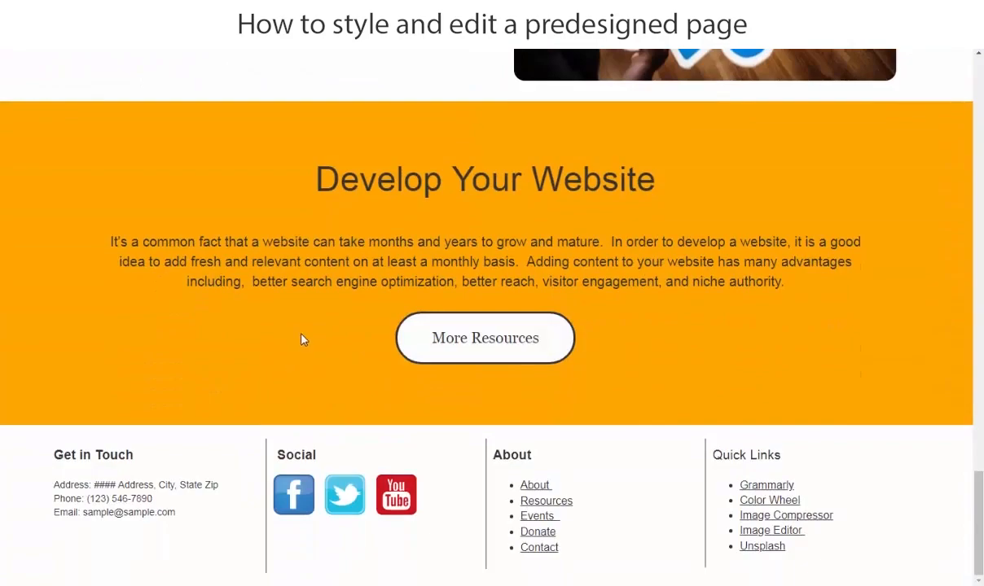
scroll(301, 339, "up", 15)
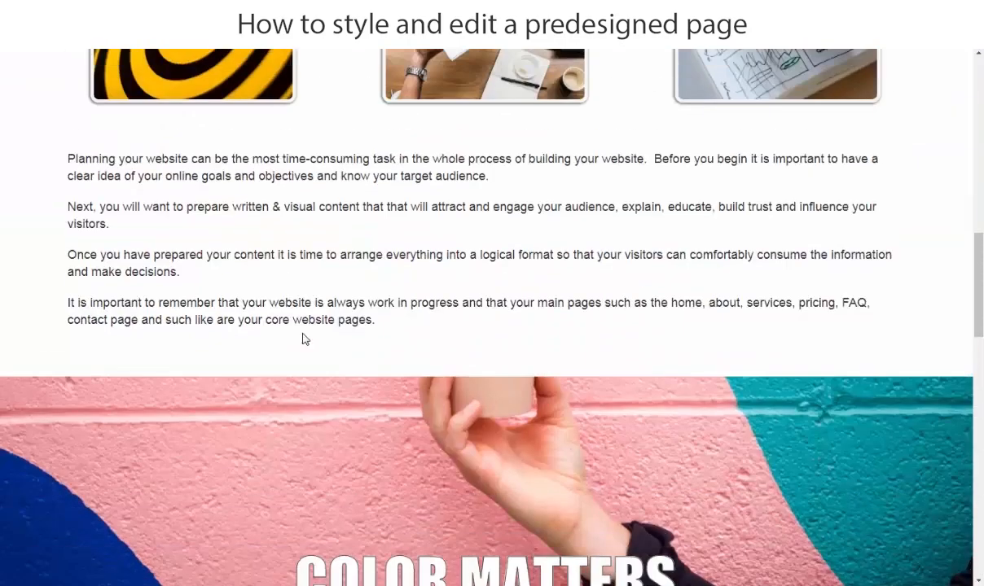
scroll(301, 339, "up", 10)
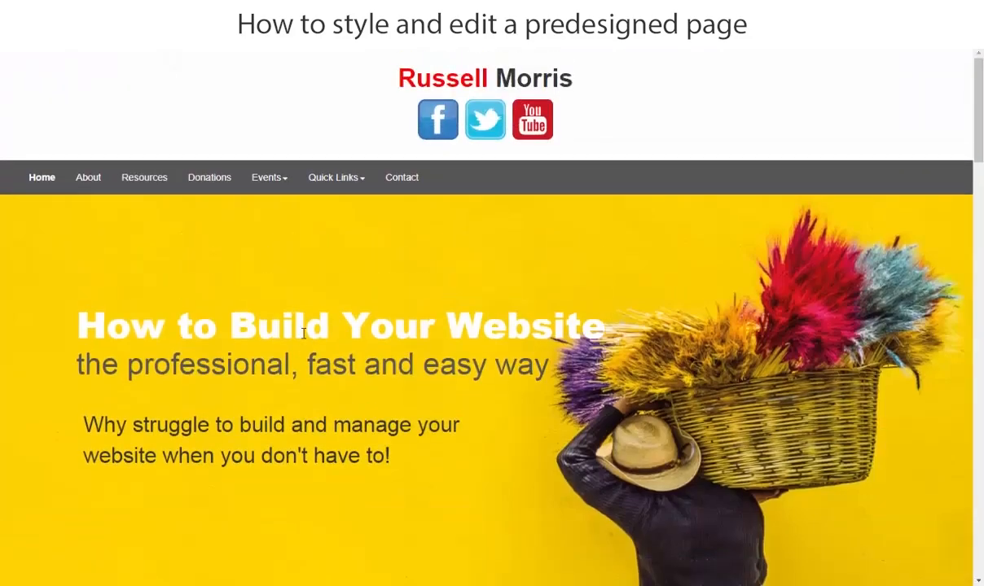